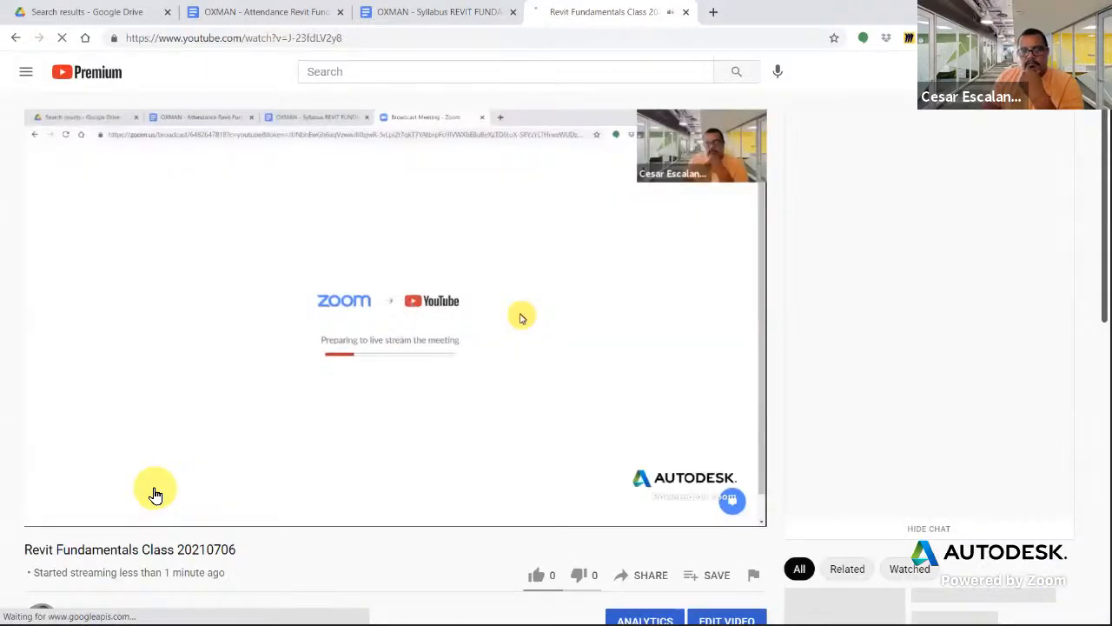
- Mute the class live stream's audio and drag its YouTube tab into a separate window moved aside
{"action": "left_click", "coordinate": [107, 511]}
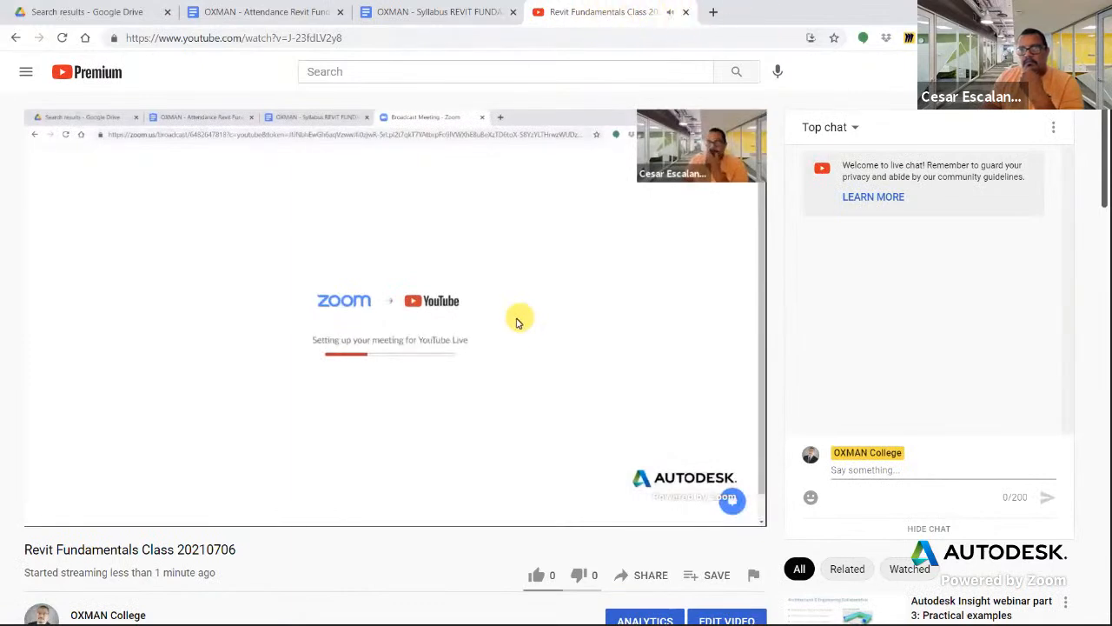
{"action": "left_click_drag", "start_coordinate": [641, 15], "coordinate": [348, 0]}
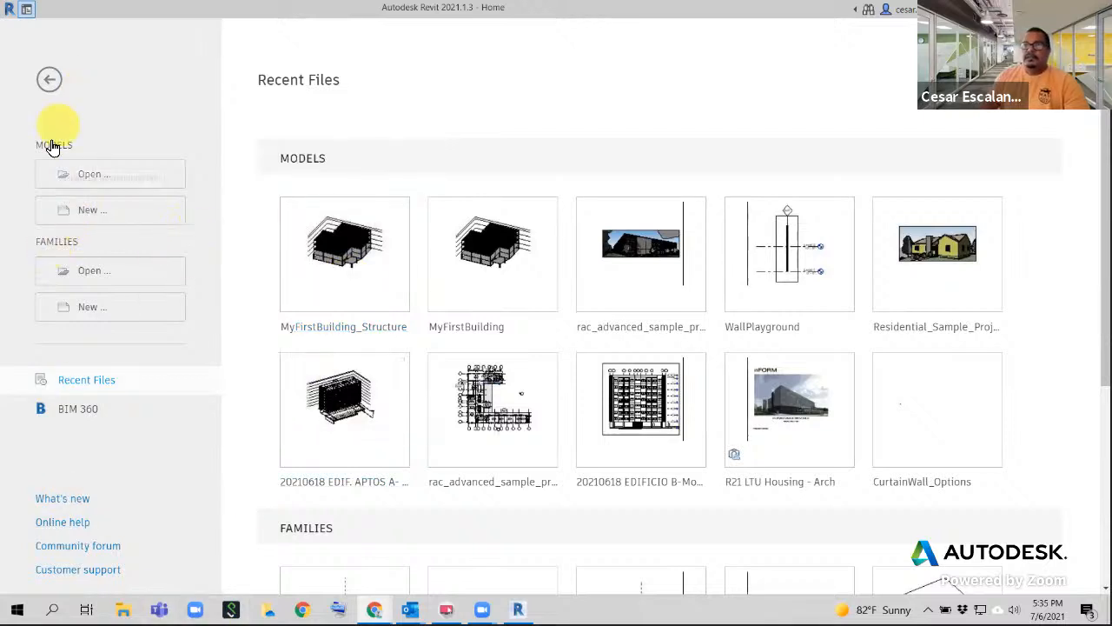
- Create a new project from the Imperial-Architectural Template
{"action": "left_click", "coordinate": [93, 211]}
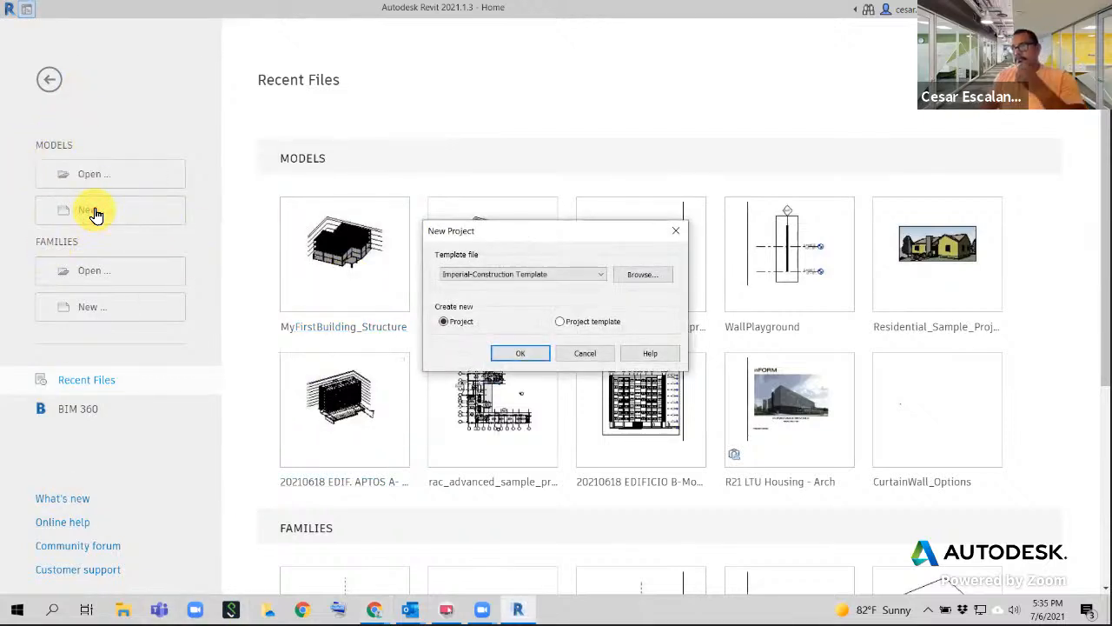
{"action": "left_click", "coordinate": [565, 276]}
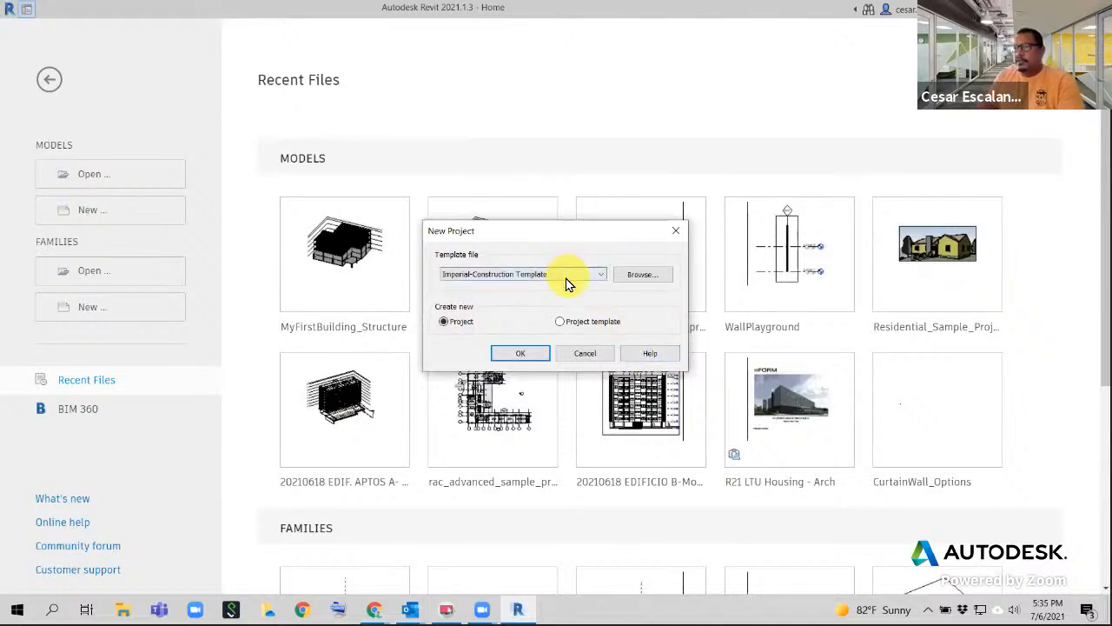
{"action": "left_click", "coordinate": [547, 304]}
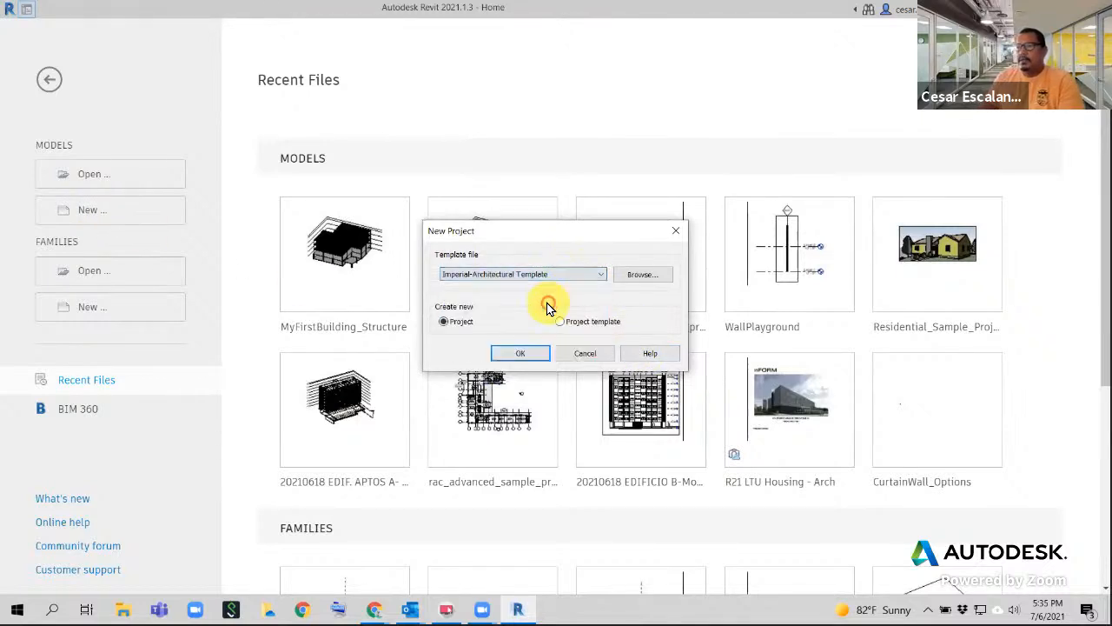
{"action": "left_click", "coordinate": [529, 357]}
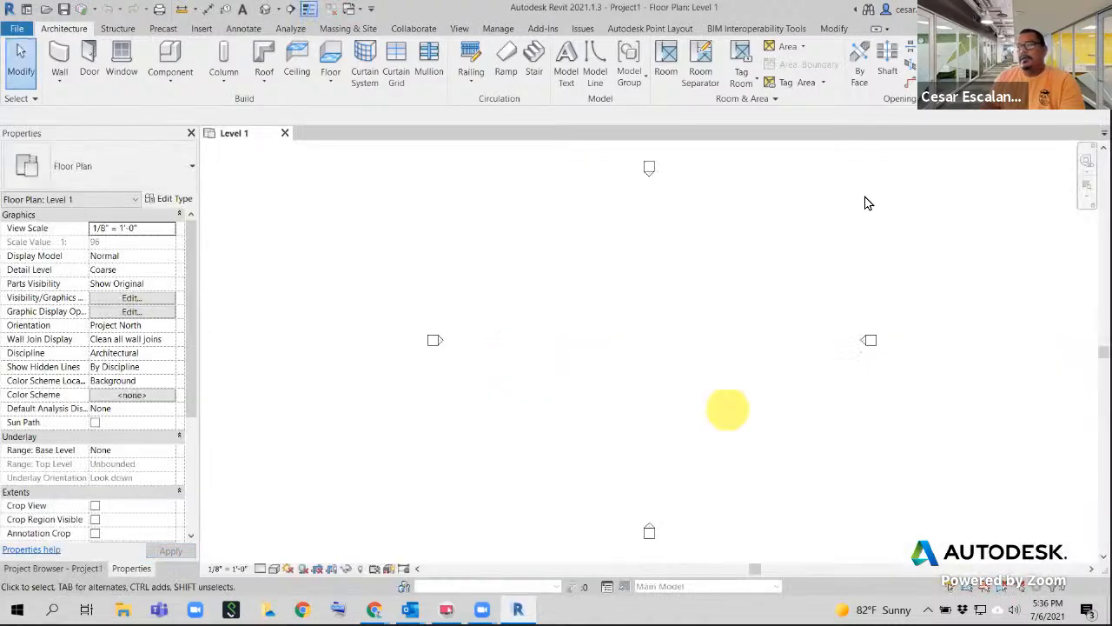
- Open Elevations > North, frame the Level 1 and Level 2 heads, and select Level 2
{"action": "left_click", "coordinate": [70, 576]}
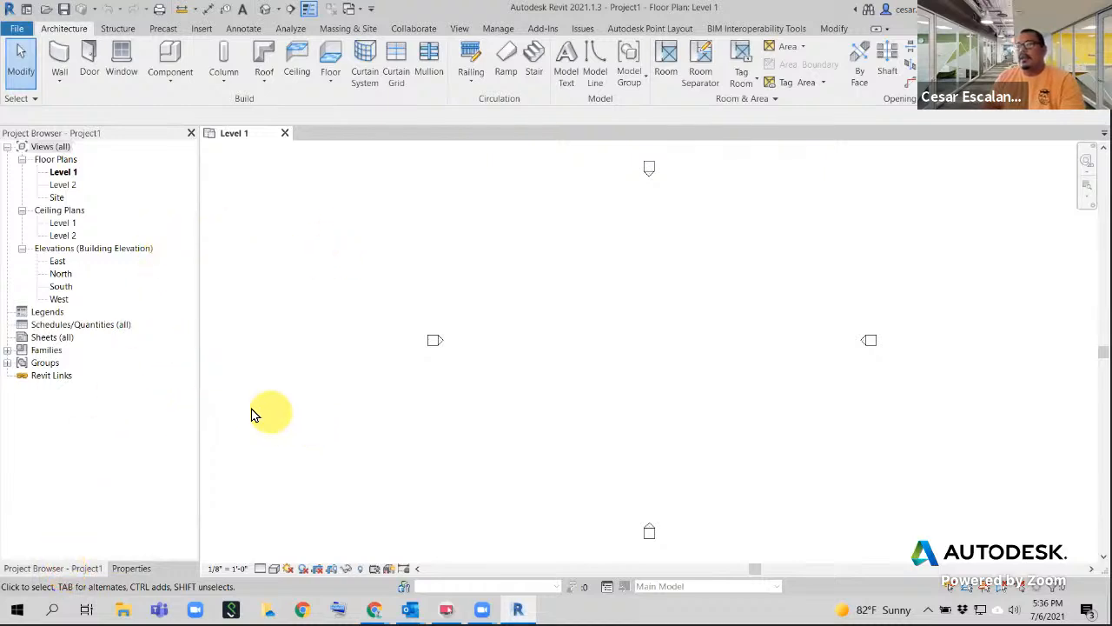
{"action": "double_click", "coordinate": [61, 273]}
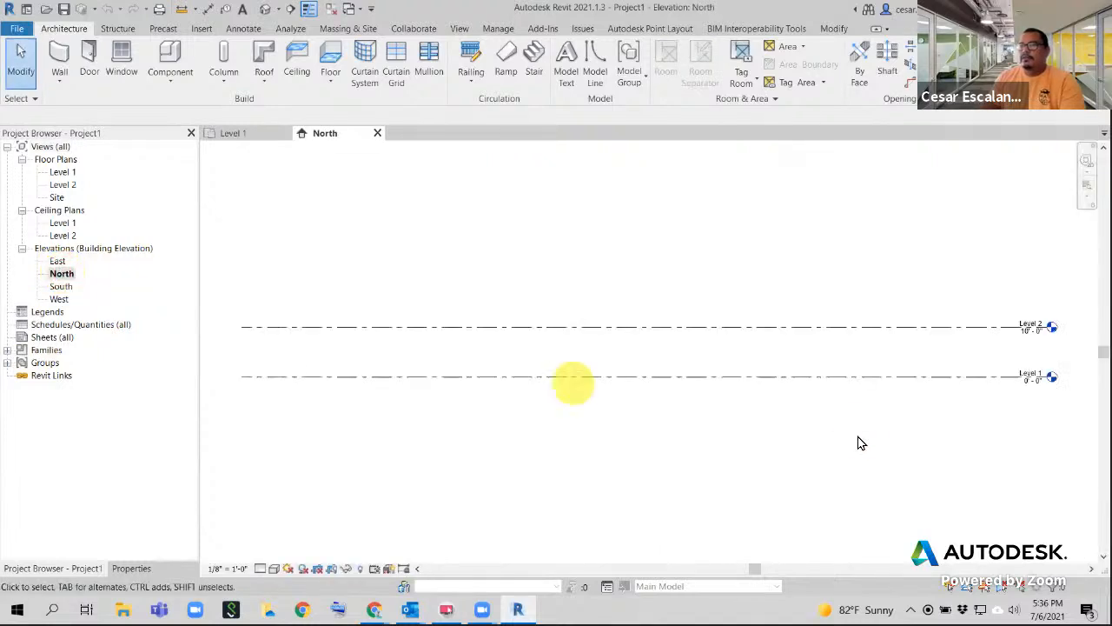
{"action": "scroll", "coordinate": [670, 339], "scroll_direction": "up", "scroll_amount": 2}
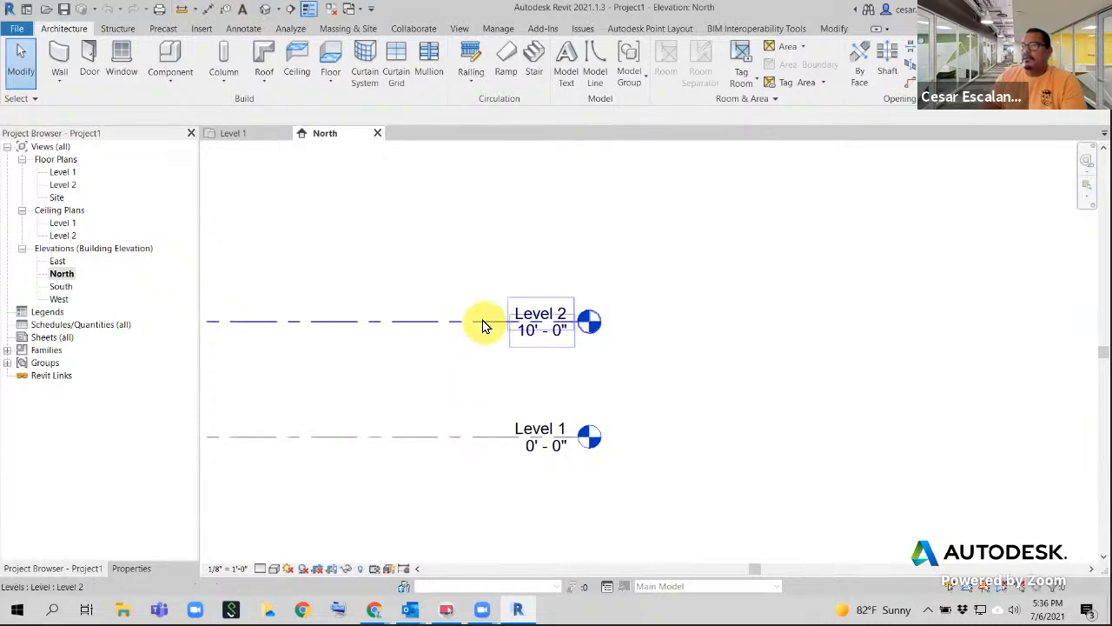
{"action": "middle_click_drag", "start_coordinate": [487, 339], "coordinate": [757, 350]}
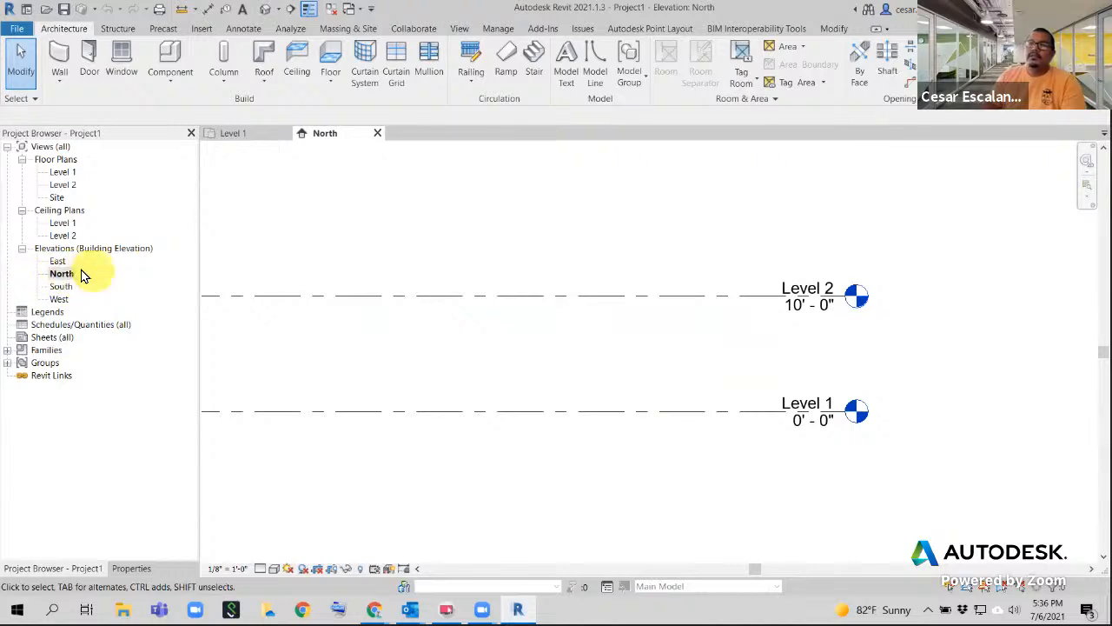
{"action": "scroll", "coordinate": [760, 353], "scroll_direction": "down", "scroll_amount": 3}
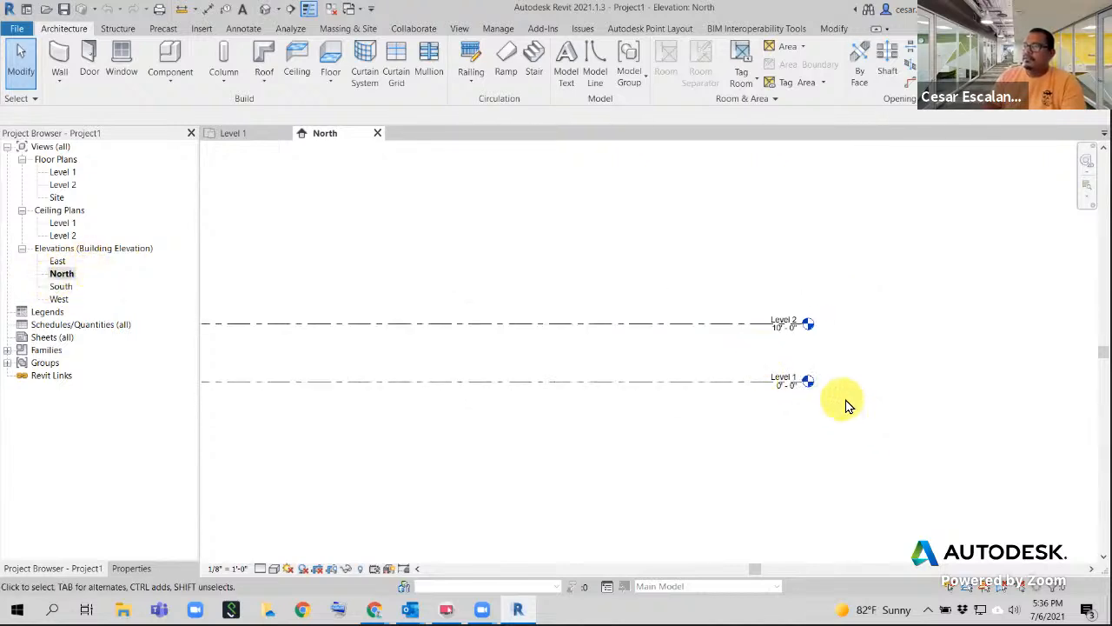
{"action": "scroll", "coordinate": [847, 405], "scroll_direction": "up", "scroll_amount": 3}
{"action": "scroll", "coordinate": [889, 315], "scroll_direction": "down", "scroll_amount": 2}
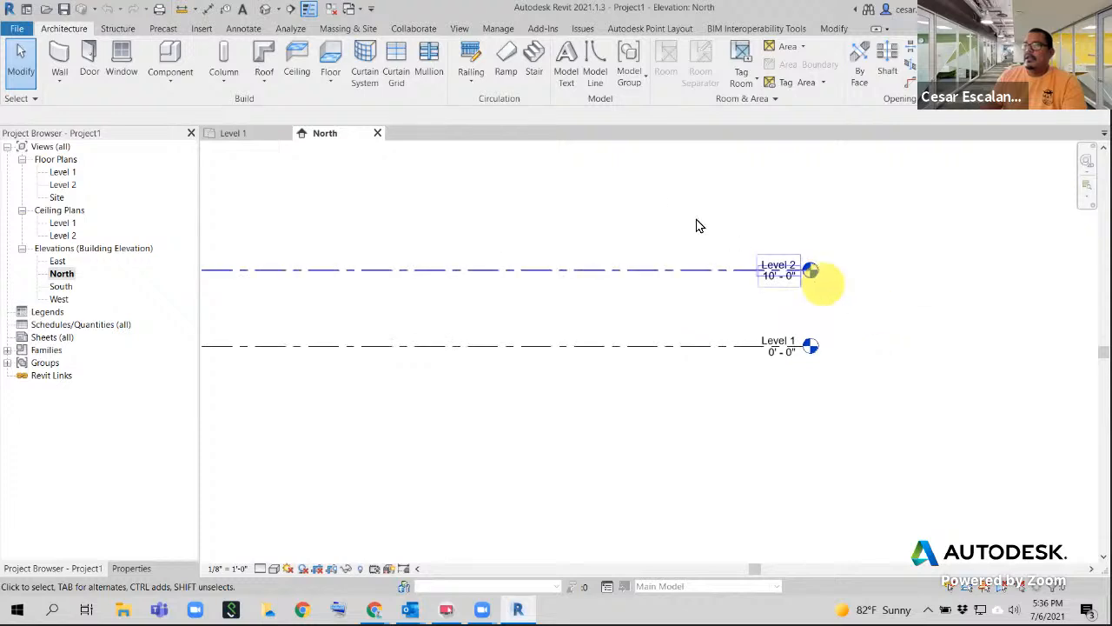
{"action": "scroll", "coordinate": [909, 308], "scroll_direction": "up", "scroll_amount": 3}
{"action": "middle_click_drag", "start_coordinate": [823, 323], "coordinate": [849, 418]}
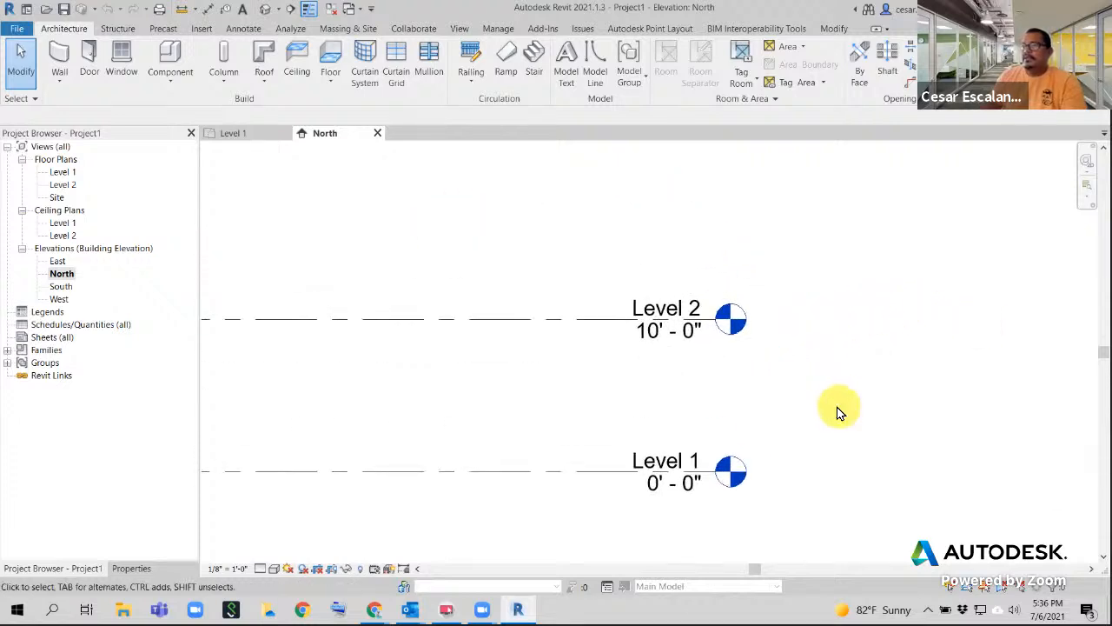
{"action": "left_click", "coordinate": [579, 323]}
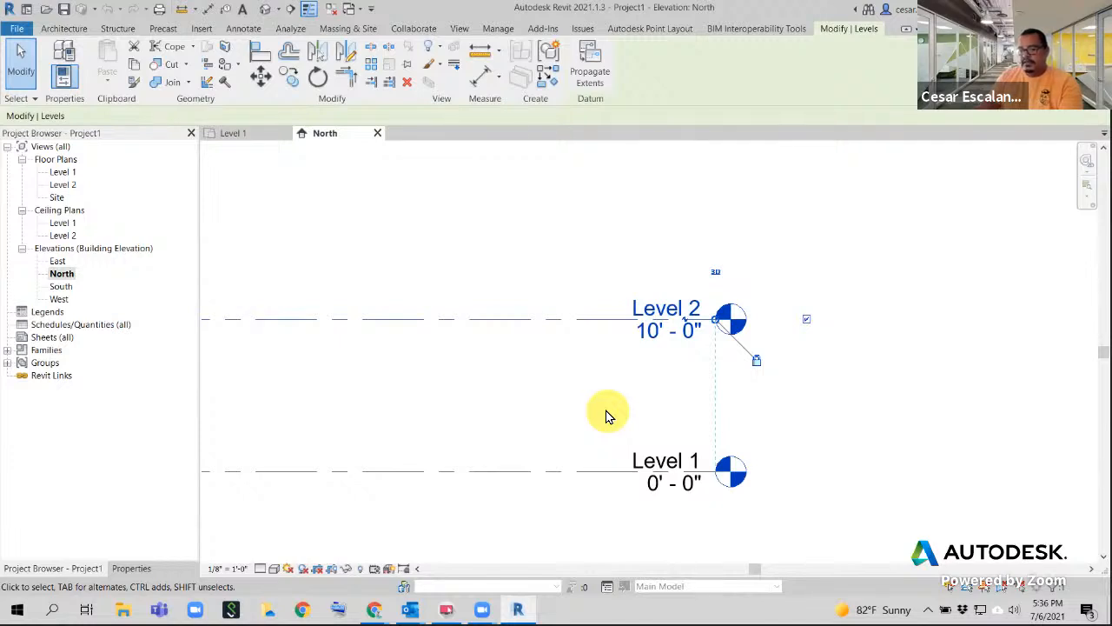
- Delete Level 2 and confirm removal of its floor plan and ceiling plan views
{"action": "key", "text": "Delete"}
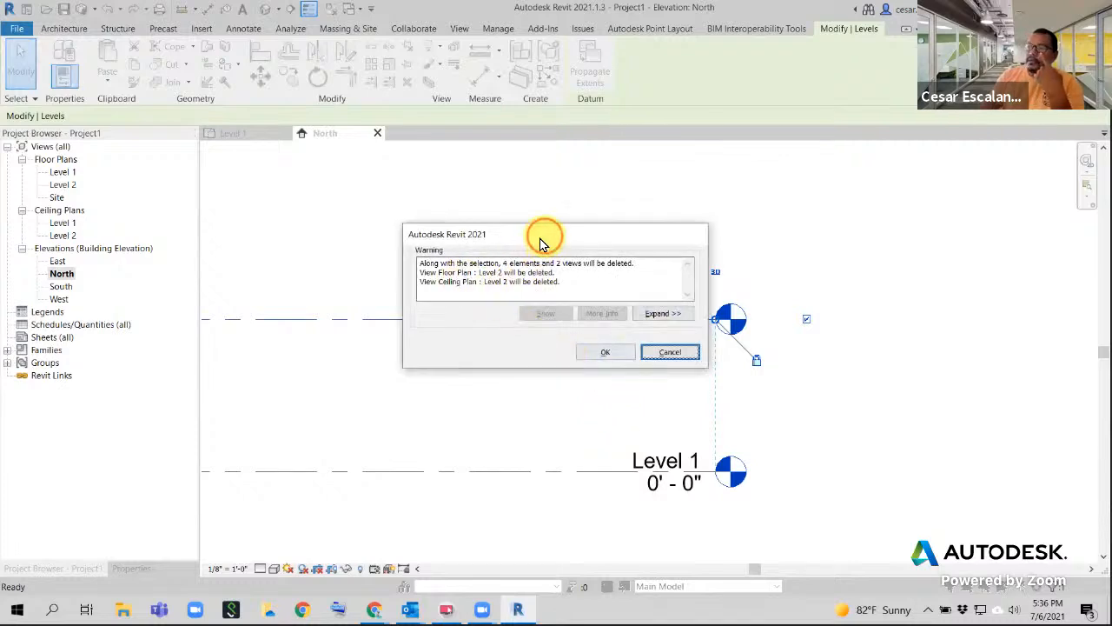
{"action": "left_click_drag", "start_coordinate": [539, 243], "coordinate": [292, 317]}
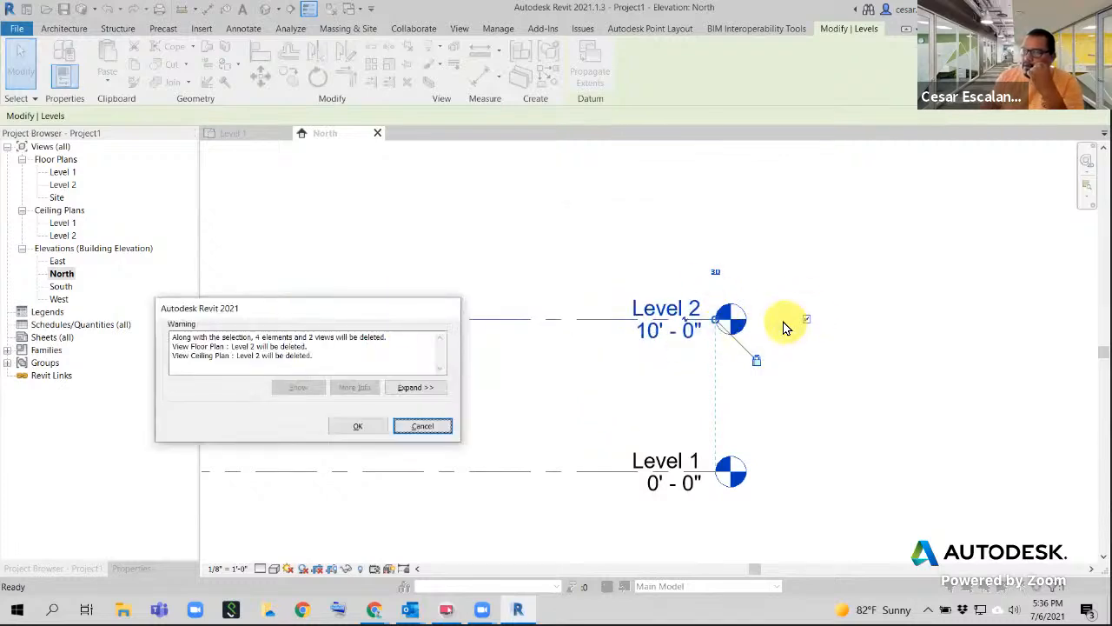
{"action": "left_click_drag", "start_coordinate": [363, 304], "coordinate": [471, 245]}
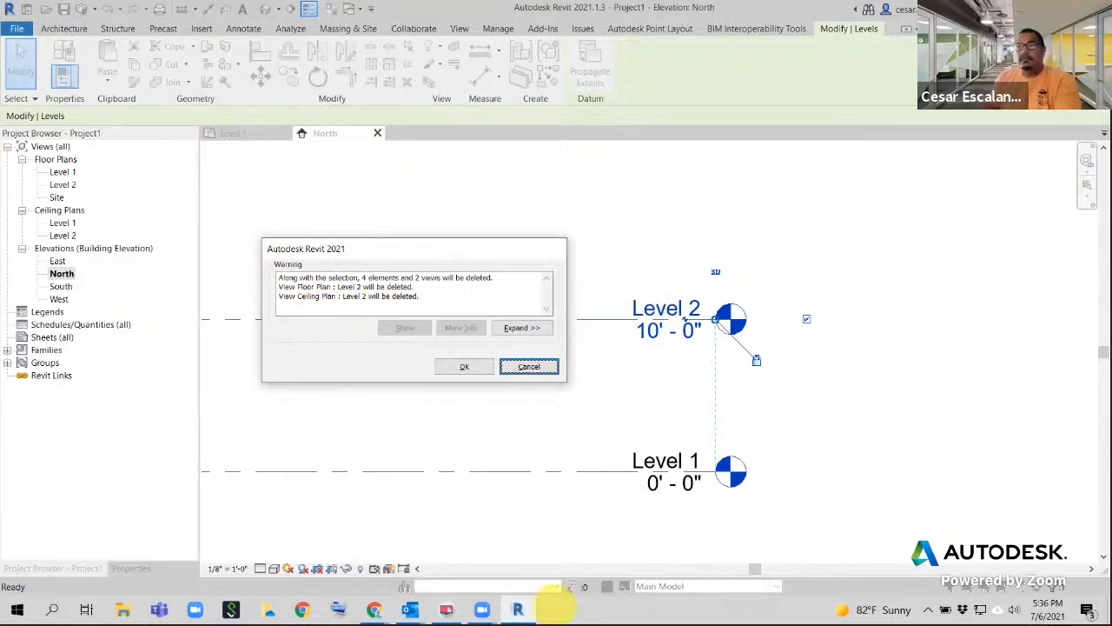
{"action": "left_click", "coordinate": [467, 366]}
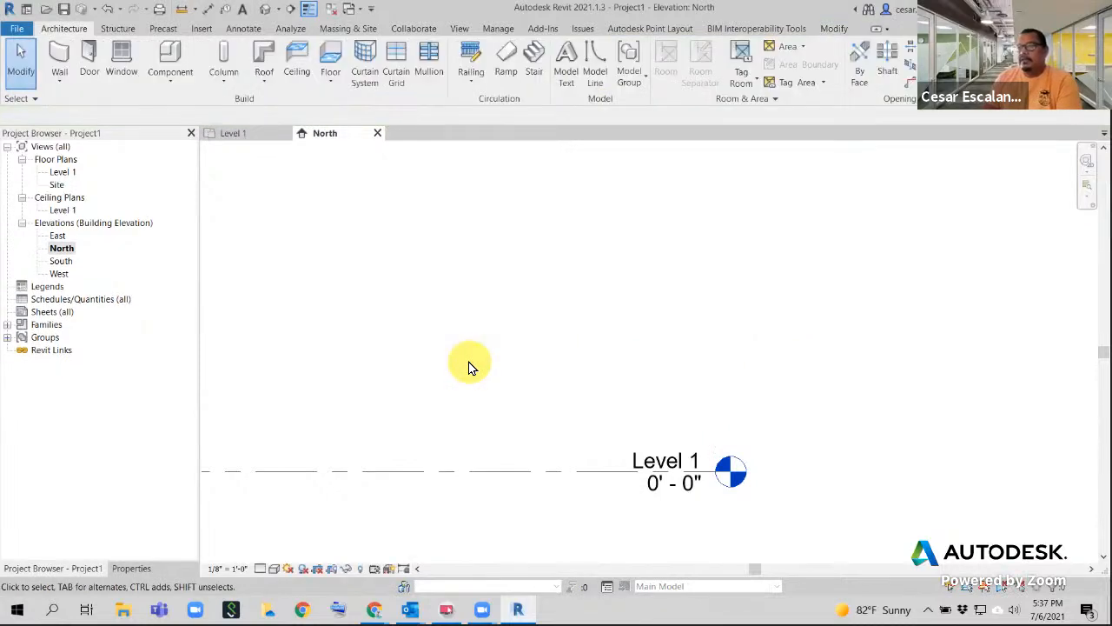
- Recentre the elevation on Level 1, then open the Site floor plan
{"action": "scroll", "coordinate": [596, 385], "scroll_direction": "down", "scroll_amount": 2}
{"action": "middle_click_drag", "start_coordinate": [596, 385], "coordinate": [807, 385]}
{"action": "scroll", "coordinate": [806, 385], "scroll_direction": "down", "scroll_amount": 1}
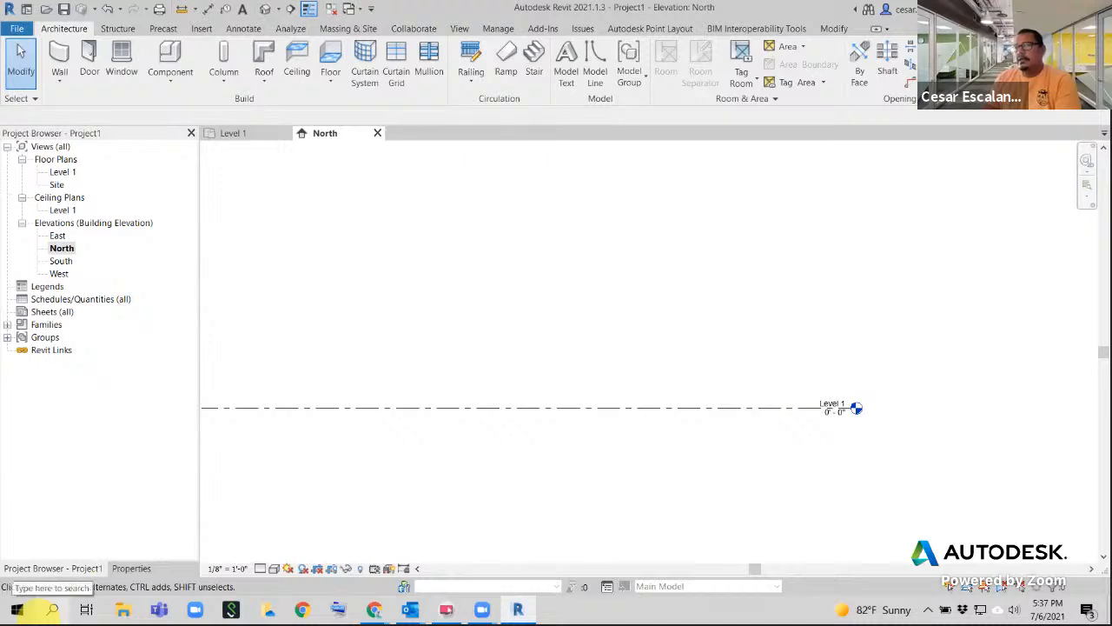
{"action": "double_click", "coordinate": [57, 185]}
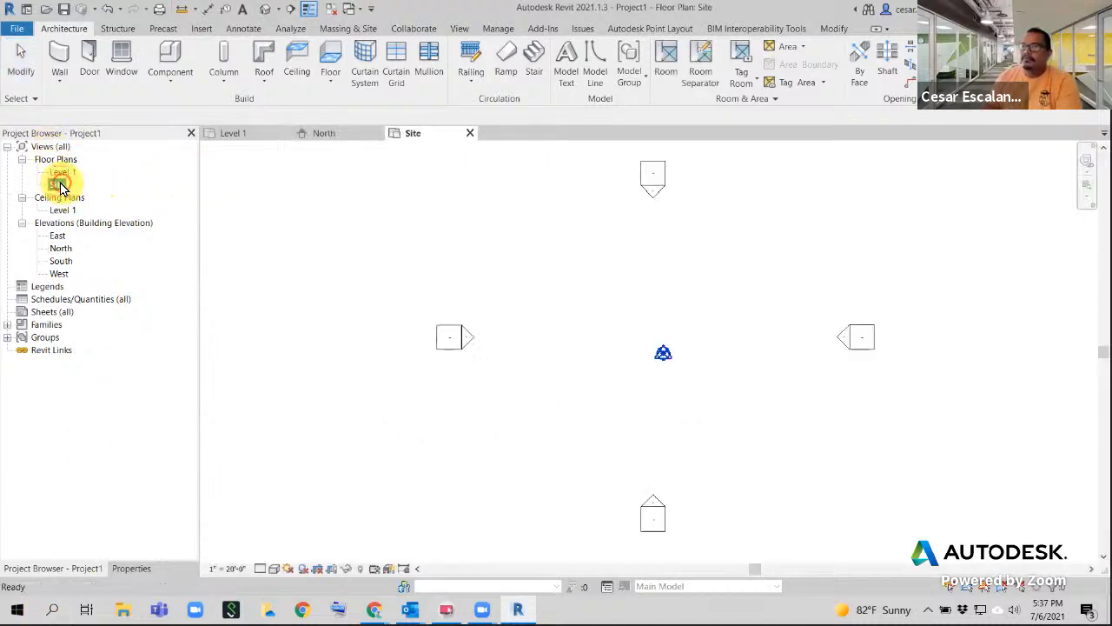
{"action": "scroll", "coordinate": [702, 472], "scroll_direction": "down", "scroll_amount": 1}
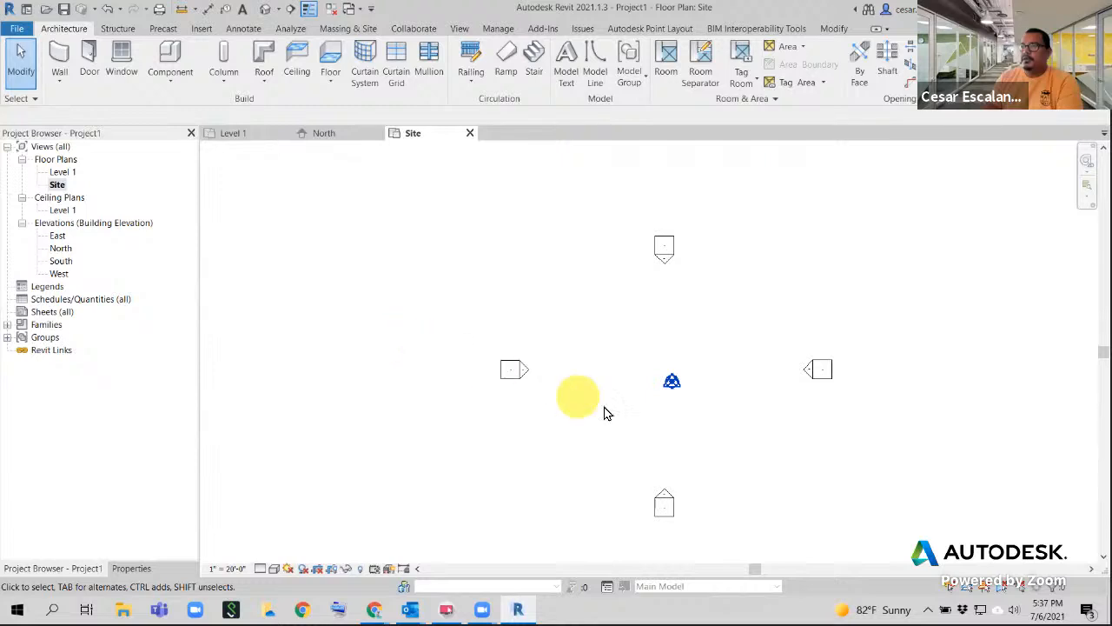
{"action": "scroll", "coordinate": [757, 415], "scroll_direction": "up", "scroll_amount": 2}
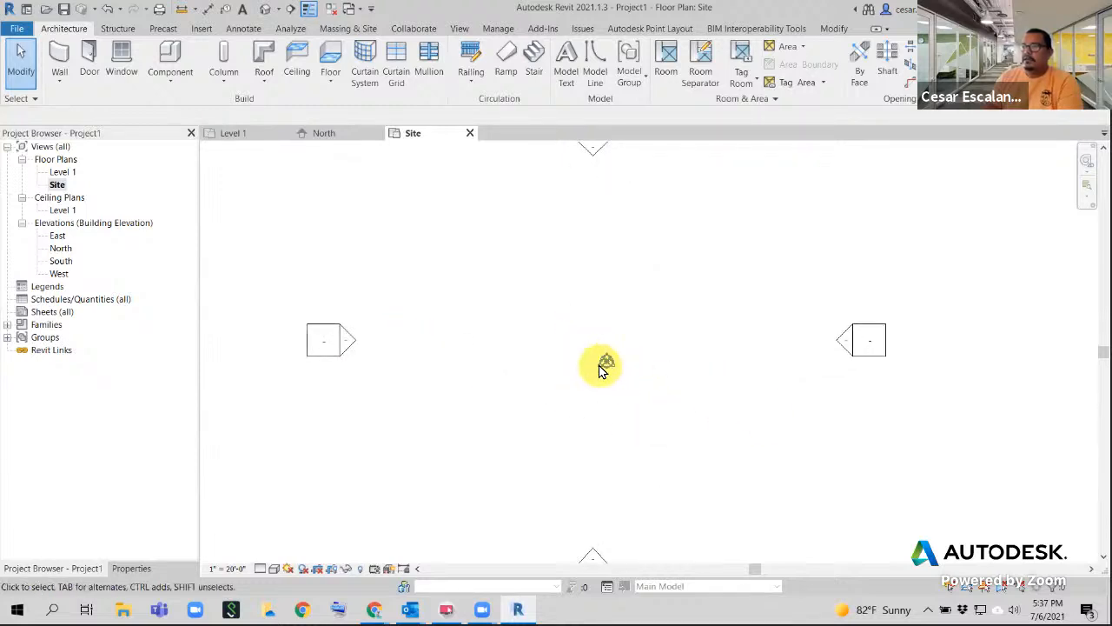
- Check the Project Base Point's coordinates, deselect it, and launch PowerPoint
{"action": "left_click", "coordinate": [607, 362]}
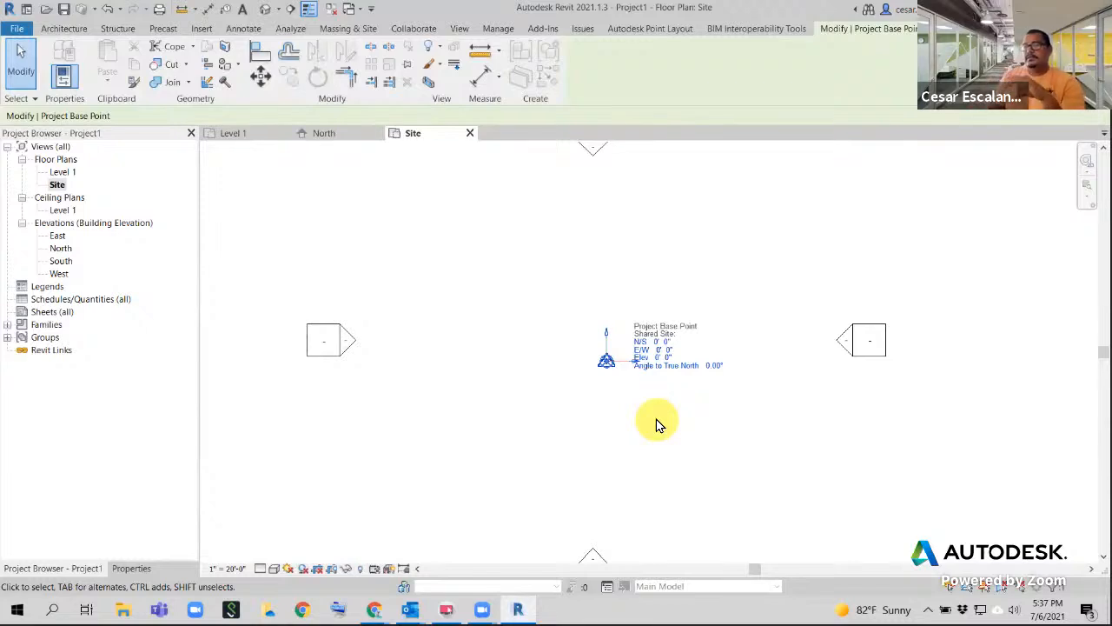
{"action": "left_click", "coordinate": [656, 422]}
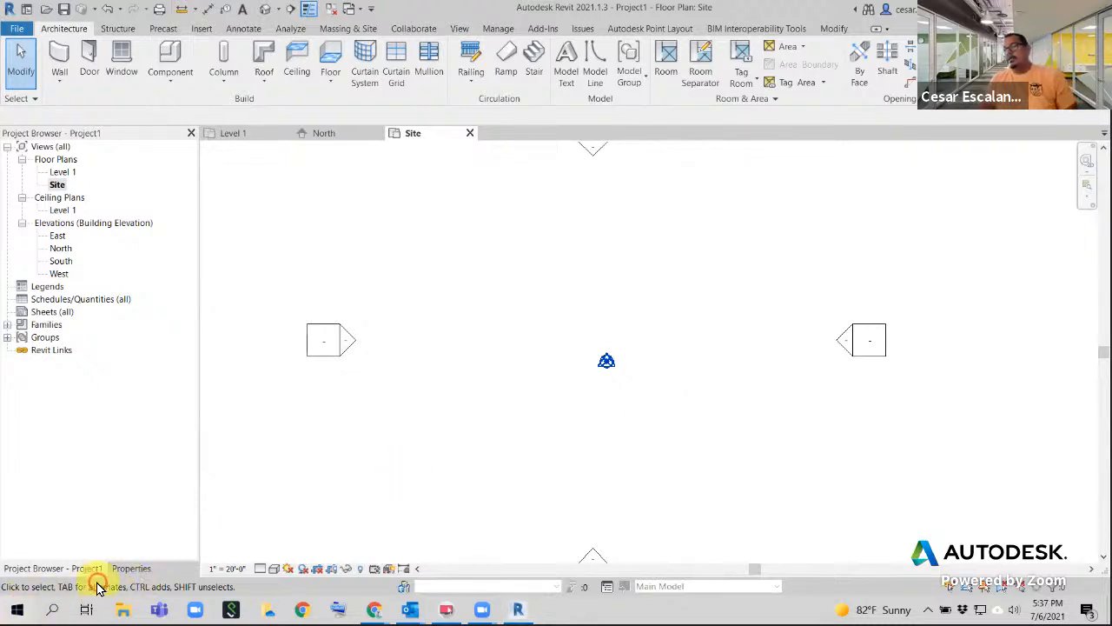
{"action": "key", "text": "super"}
{"action": "left_click", "coordinate": [420, 353]}
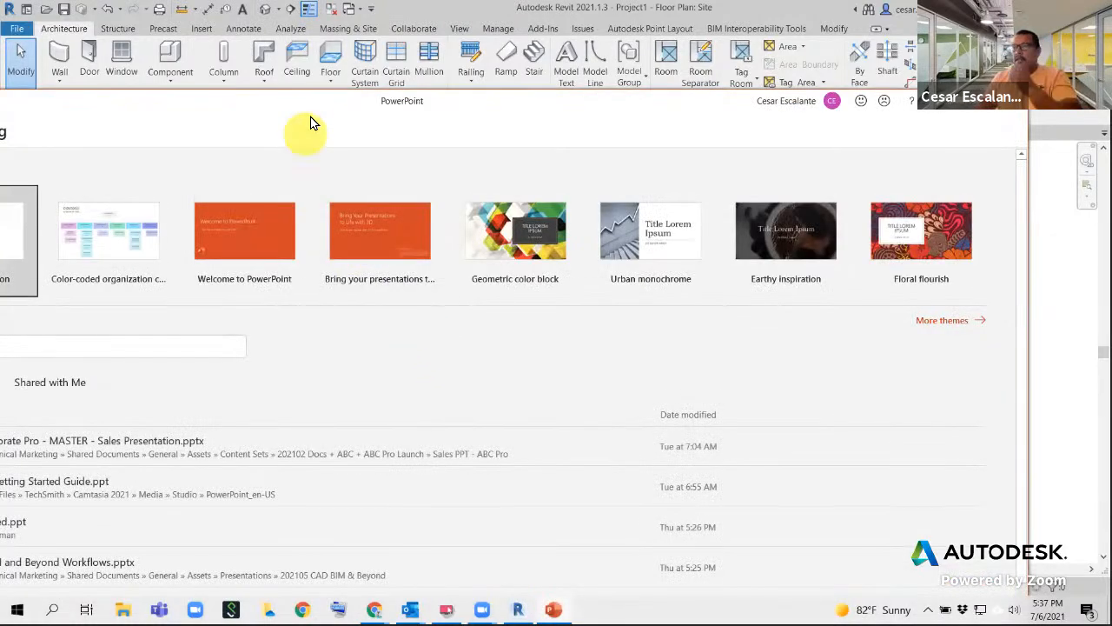
- Open RF-Compiled.ppt from the Recent list and dismiss the Camtasia add-in welcome
{"action": "left_click_drag", "start_coordinate": [316, 99], "coordinate": [323, 100]}
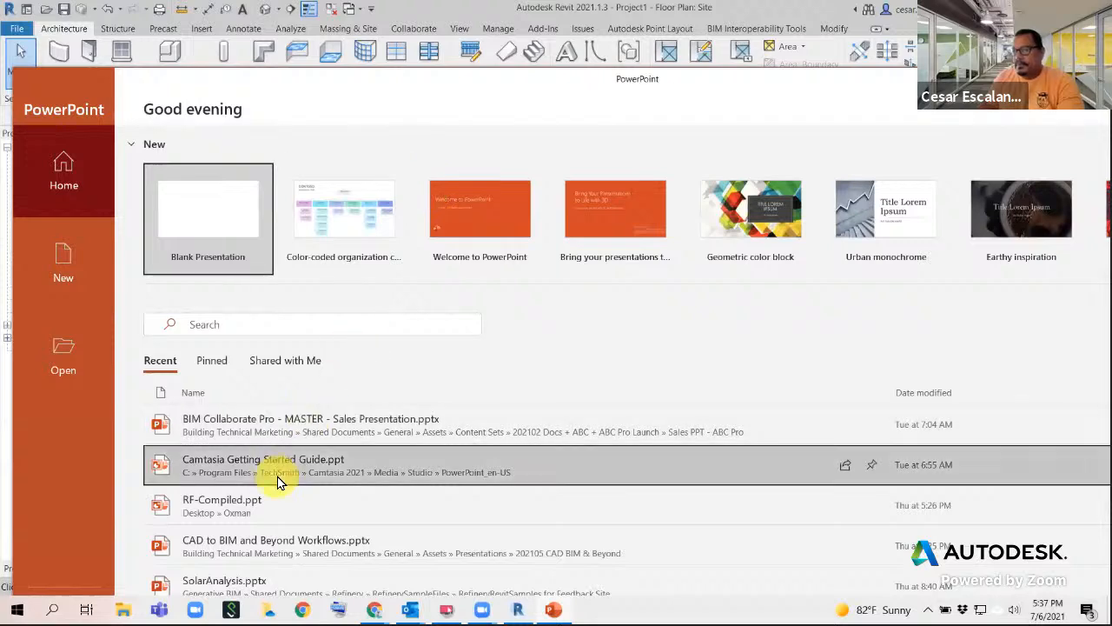
{"action": "left_click", "coordinate": [268, 516]}
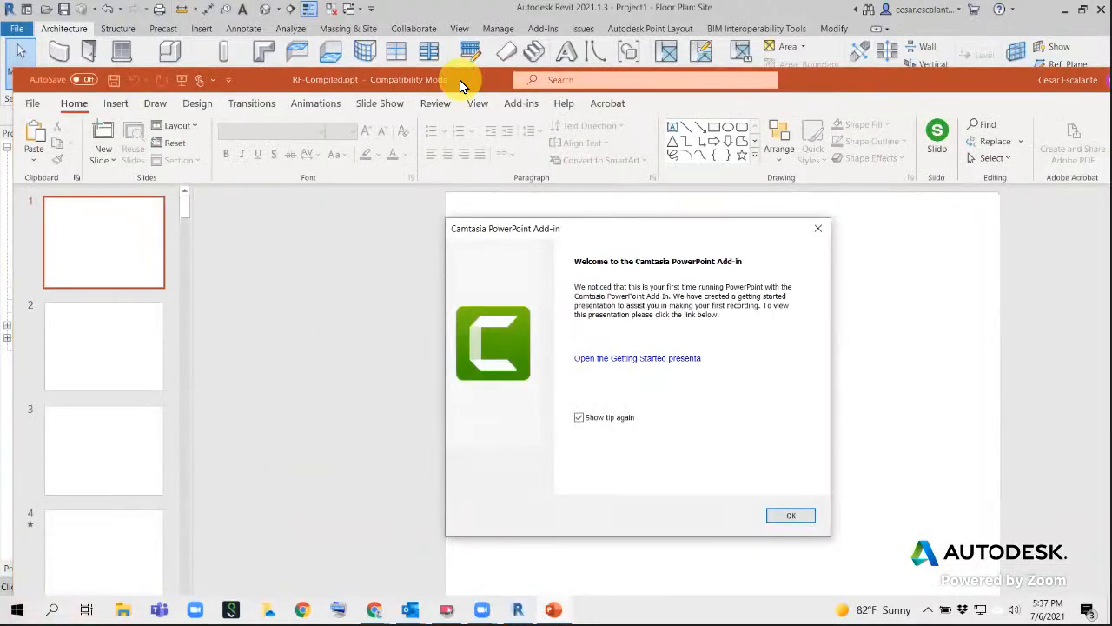
{"action": "left_click", "coordinate": [791, 516]}
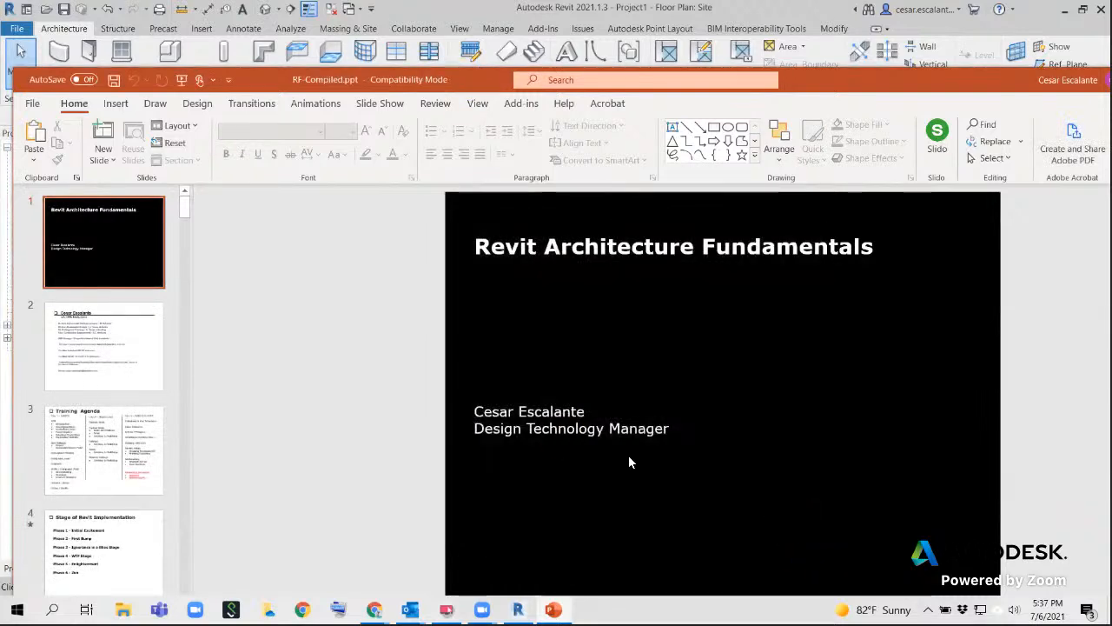
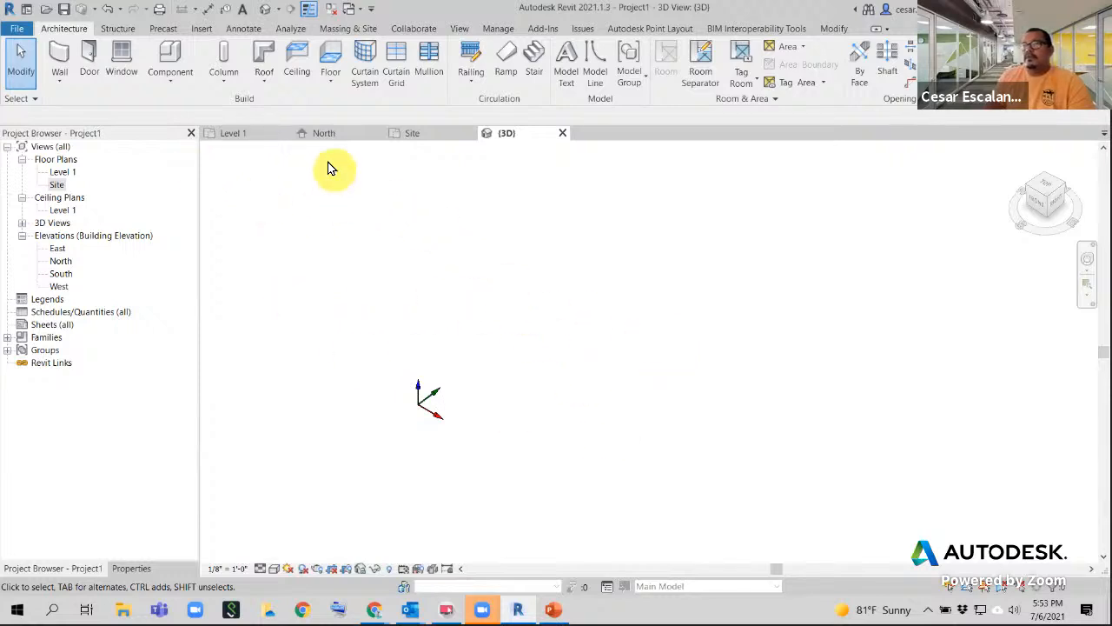
- Open Manage Links from the Insert tab's Link panel and view the IFC links list
{"action": "left_click", "coordinate": [200, 31]}
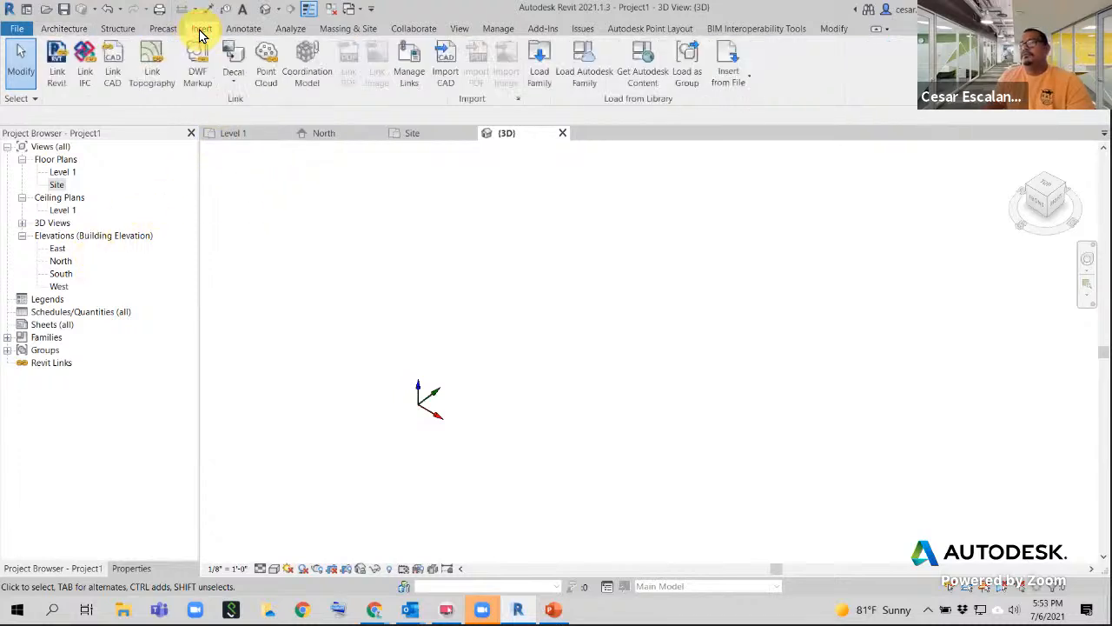
{"action": "left_click", "coordinate": [424, 75]}
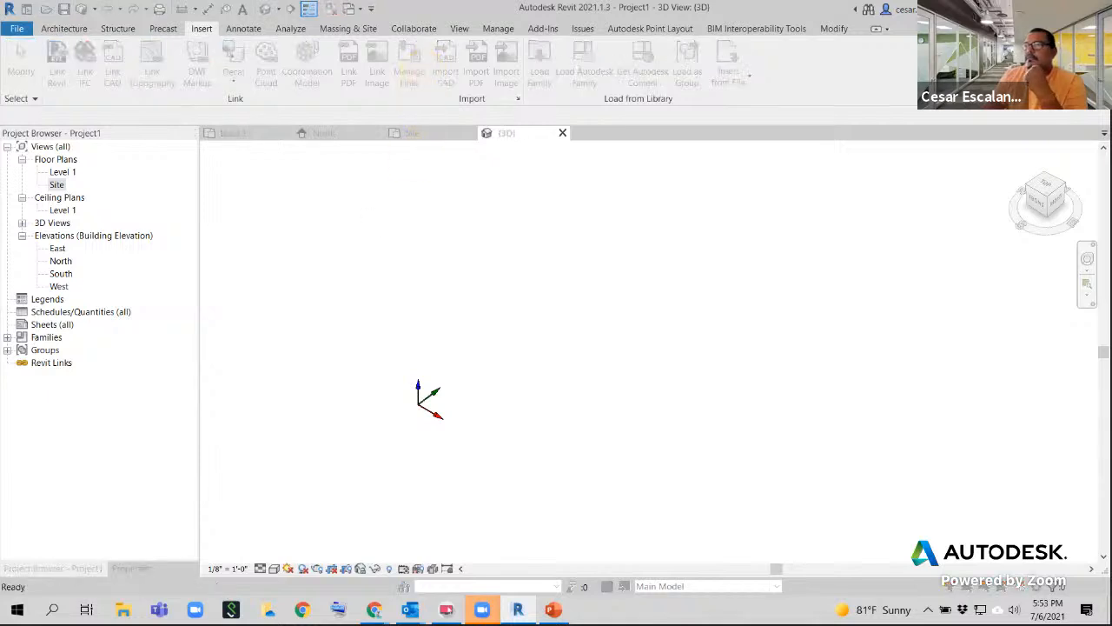
{"action": "left_click", "coordinate": [305, 100]}
- Browse the CAD, DWF Markup, Revit and IFC link lists, then start adding a CAD Formats link
{"action": "left_click", "coordinate": [349, 99]}
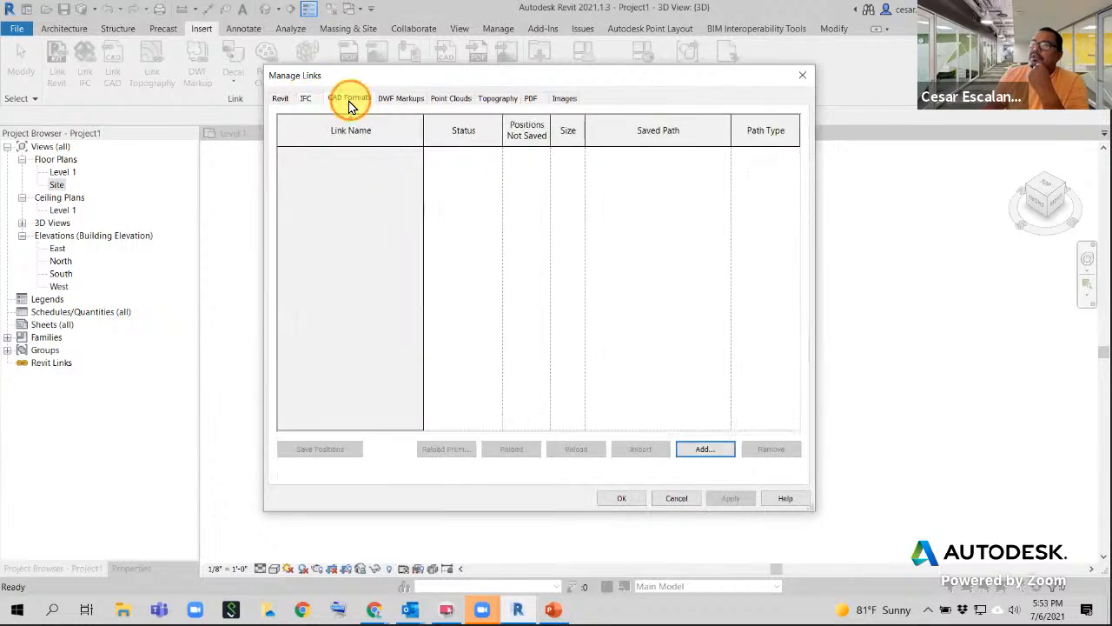
{"action": "left_click", "coordinate": [400, 99]}
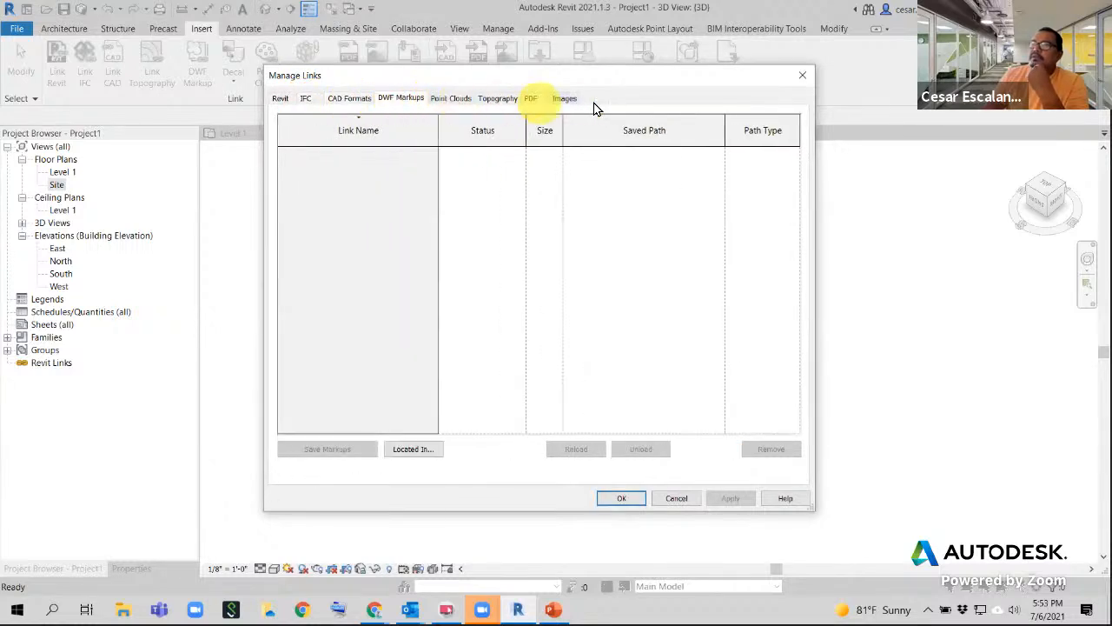
{"action": "left_click", "coordinate": [280, 98]}
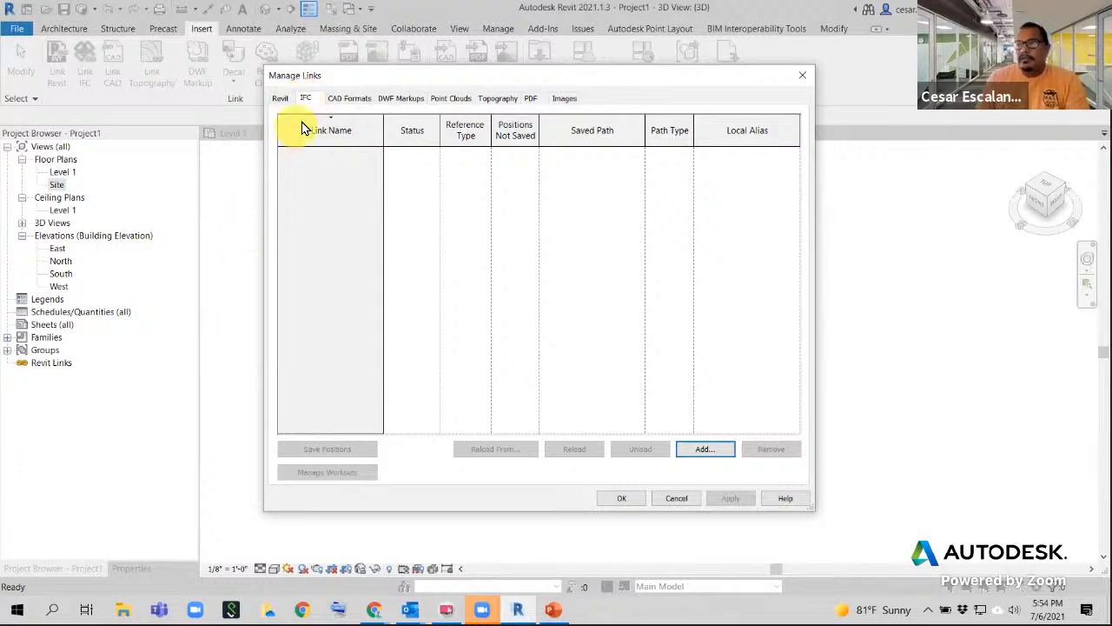
{"action": "left_click", "coordinate": [306, 99]}
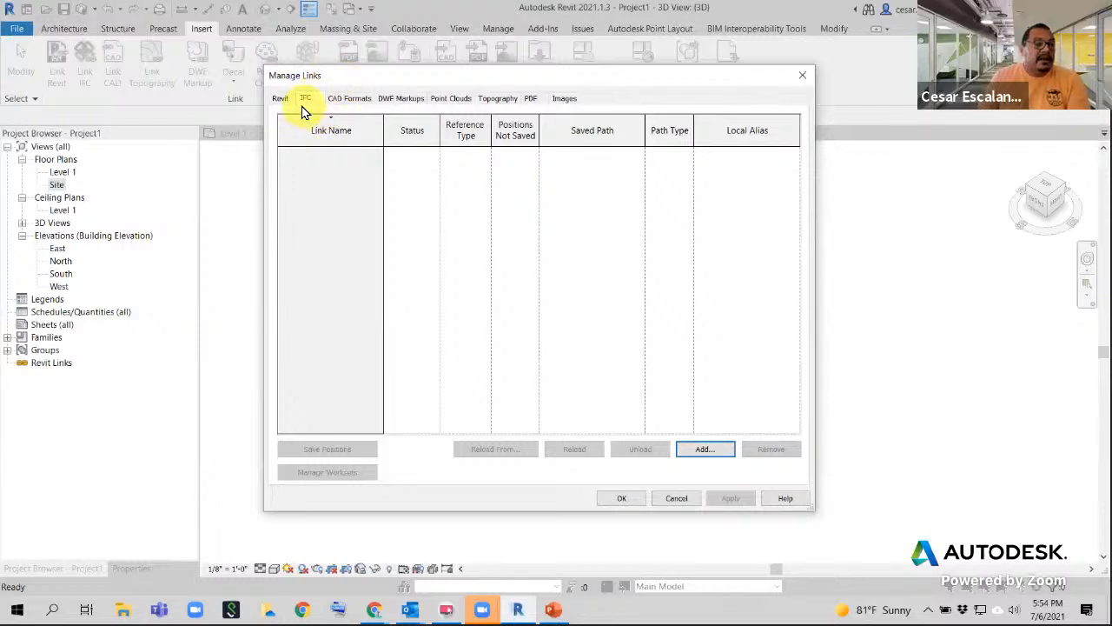
{"action": "left_click", "coordinate": [354, 100]}
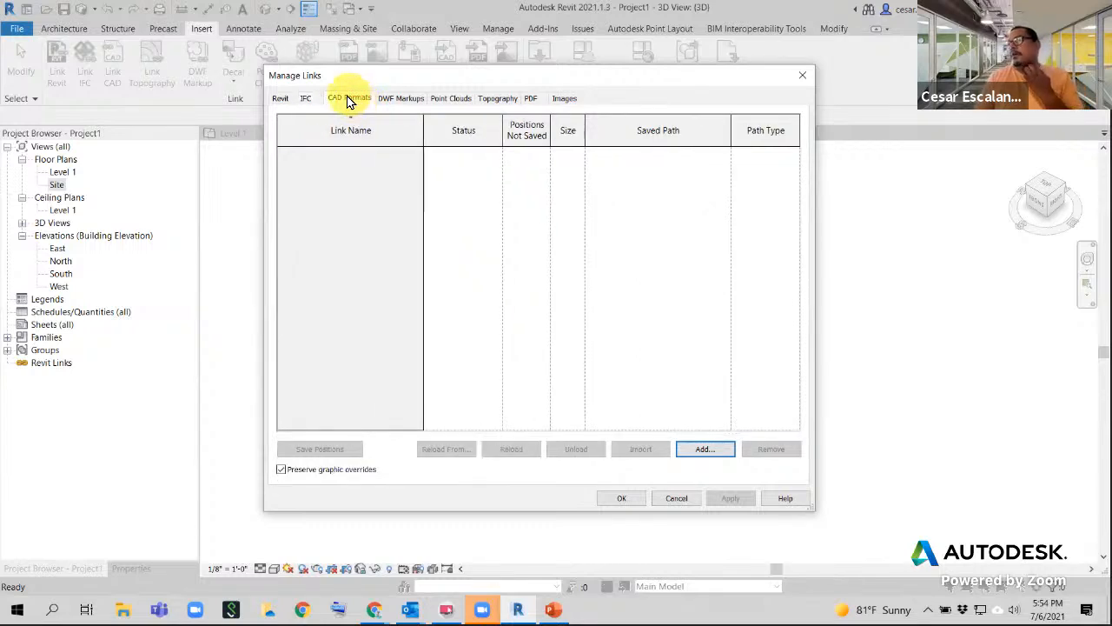
{"action": "left_click", "coordinate": [691, 453]}
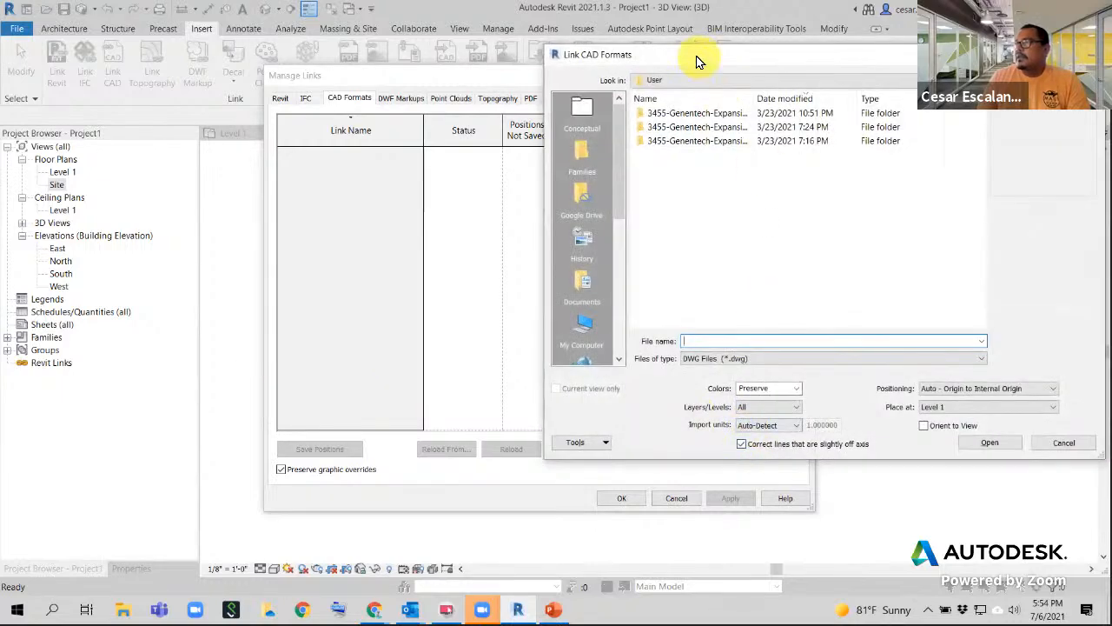
- Review the linkable CAD file types in Link CAD Formats, then cancel without linking
{"action": "left_click_drag", "start_coordinate": [700, 57], "coordinate": [343, 56]}
{"action": "left_click", "coordinate": [410, 358]}
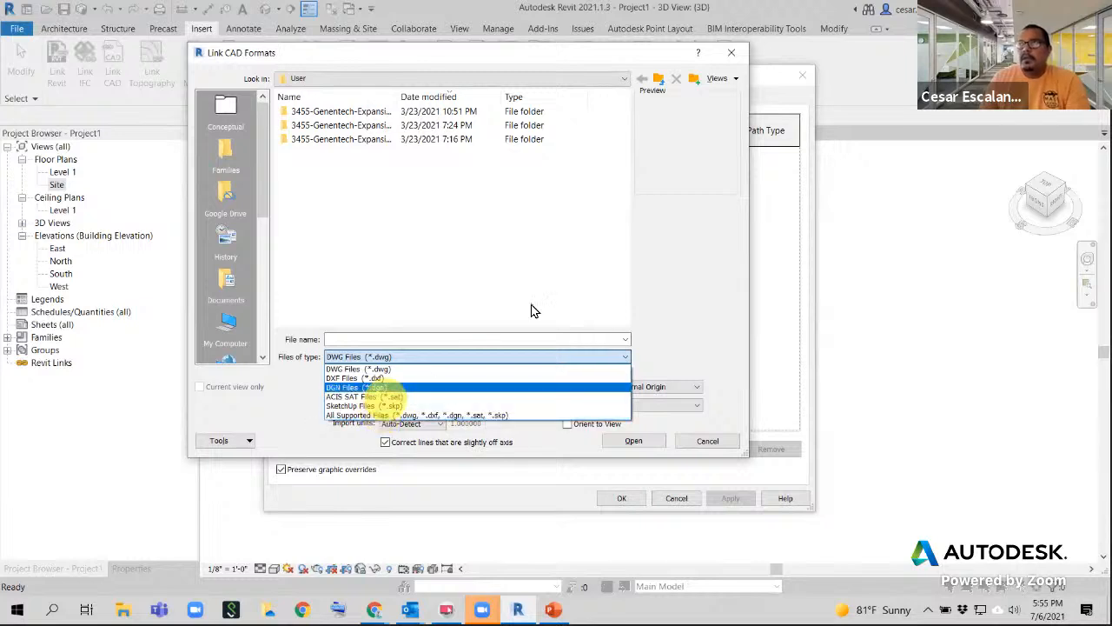
{"action": "left_click", "coordinate": [708, 440]}
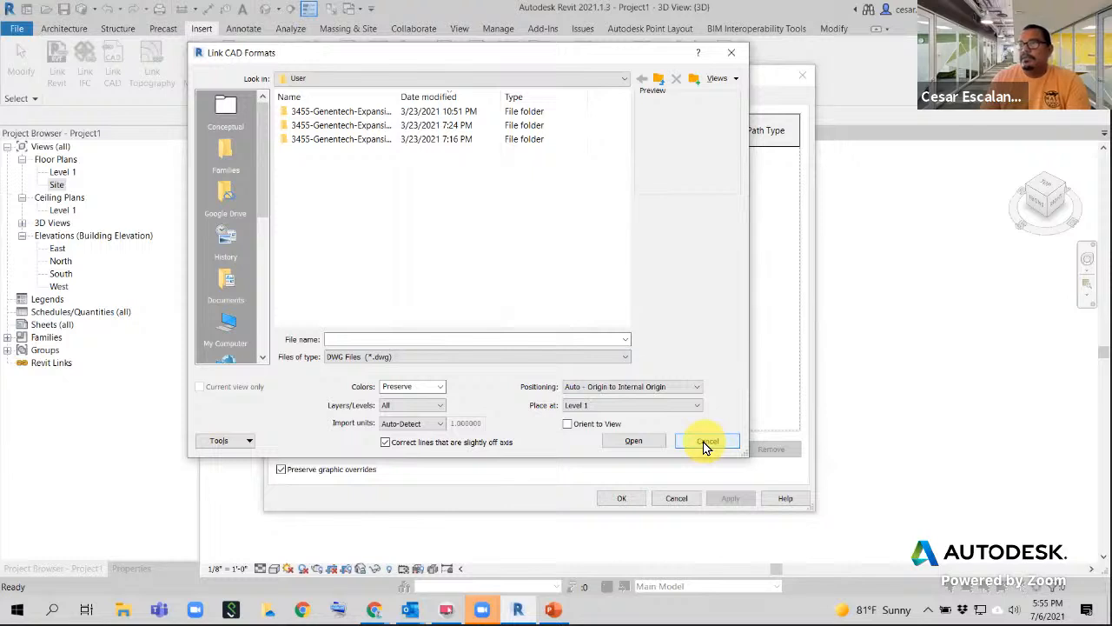
{"action": "left_click", "coordinate": [707, 441]}
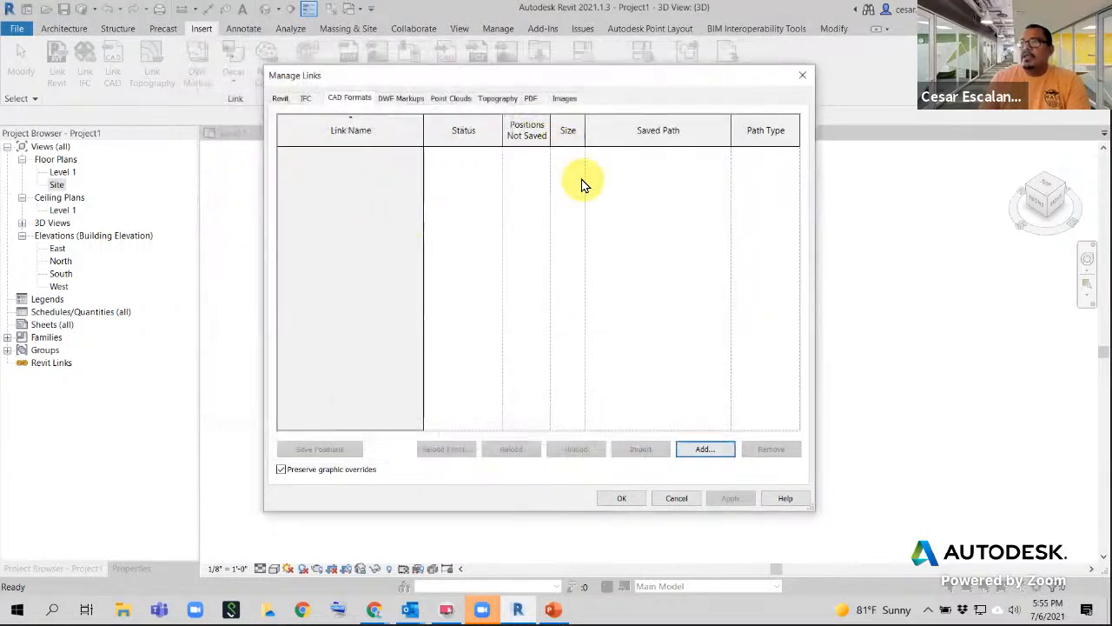
- Check the point cloud file types, cancel, then view the empty Topography links list
{"action": "left_click", "coordinate": [411, 100]}
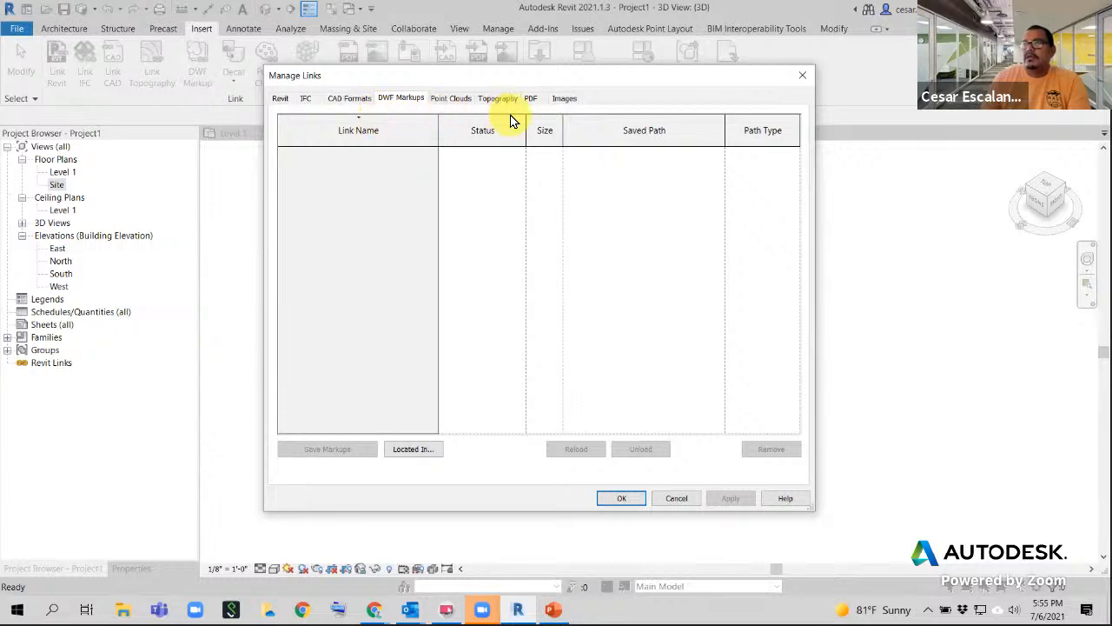
{"action": "left_click", "coordinate": [453, 103]}
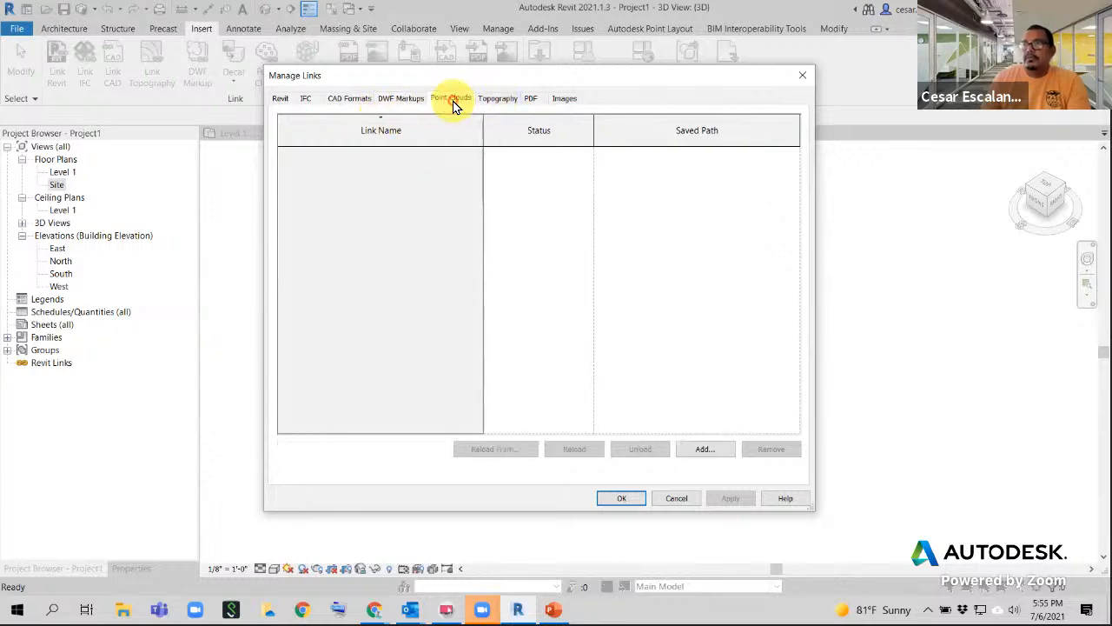
{"action": "left_click", "coordinate": [706, 450]}
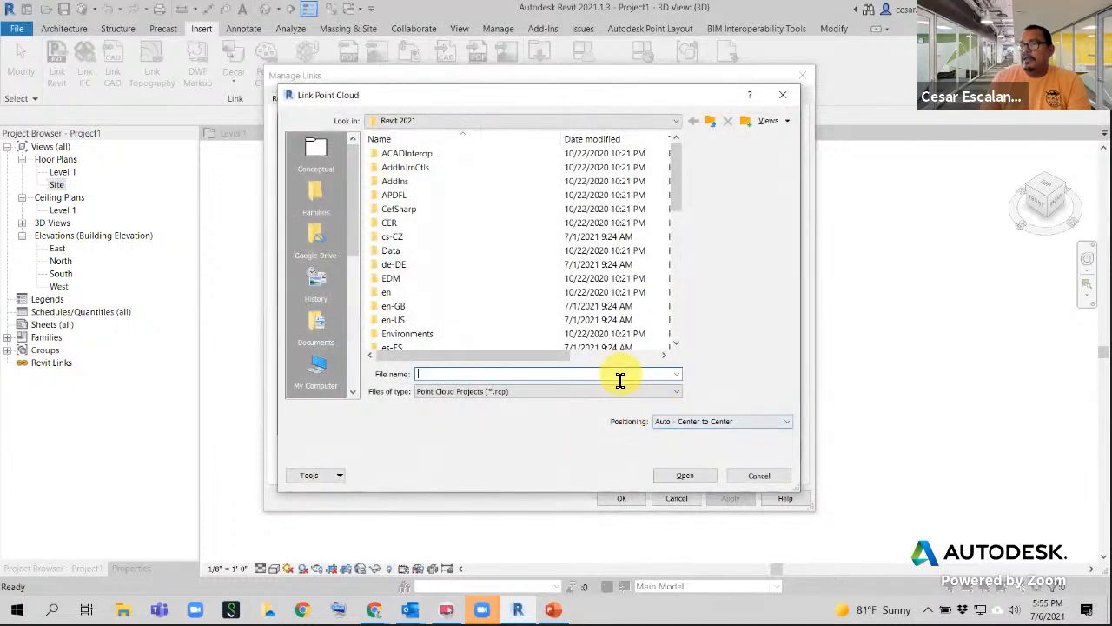
{"action": "left_click", "coordinate": [556, 393]}
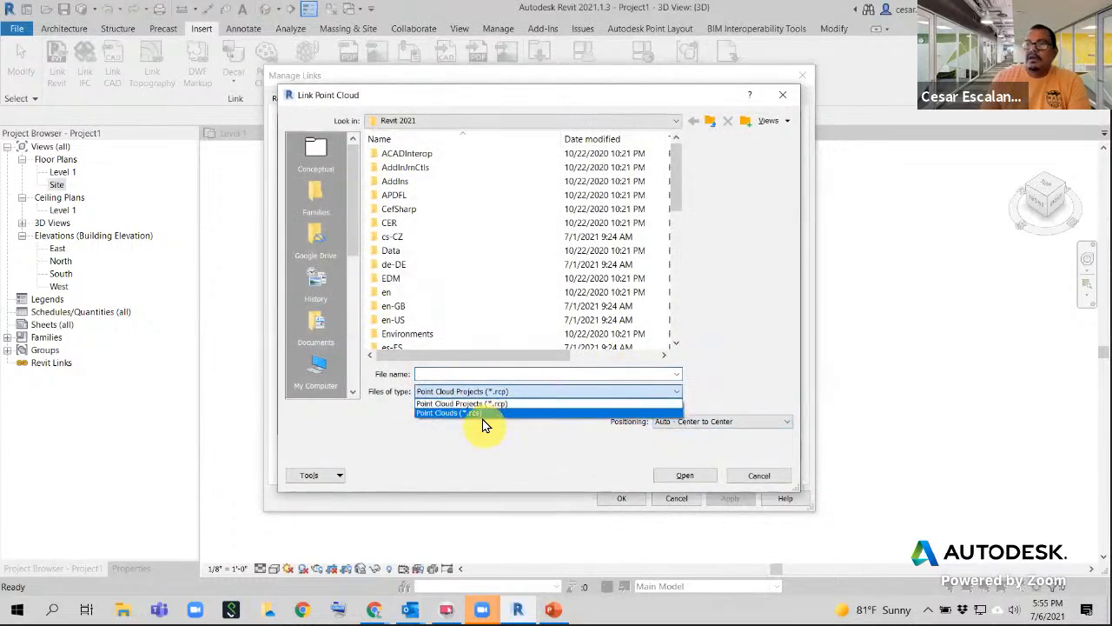
{"action": "left_click", "coordinate": [797, 297]}
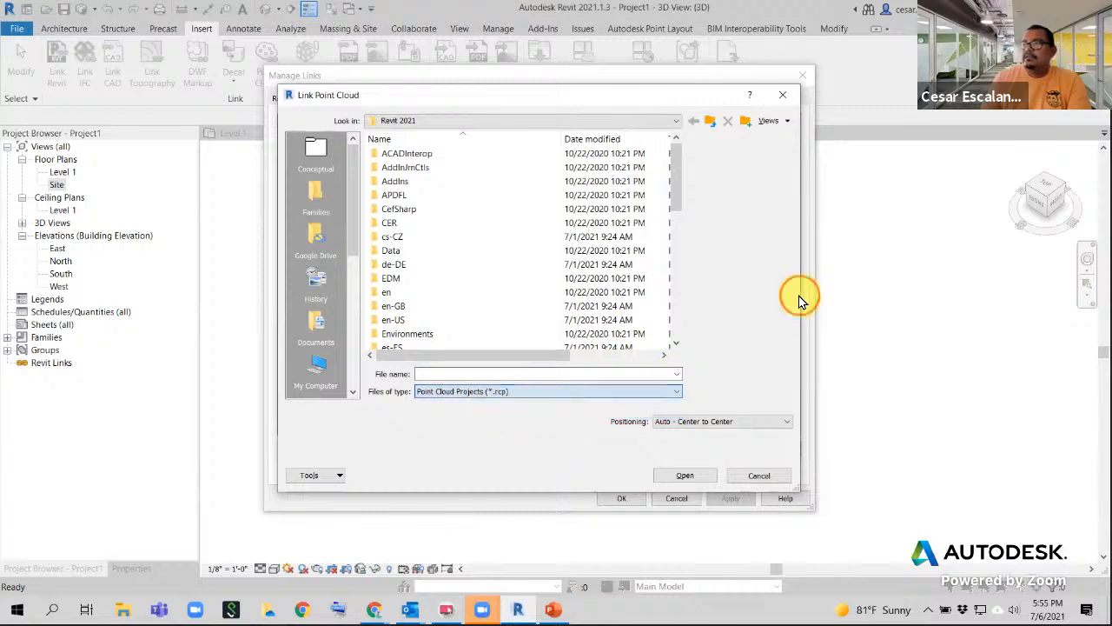
{"action": "left_click", "coordinate": [758, 476]}
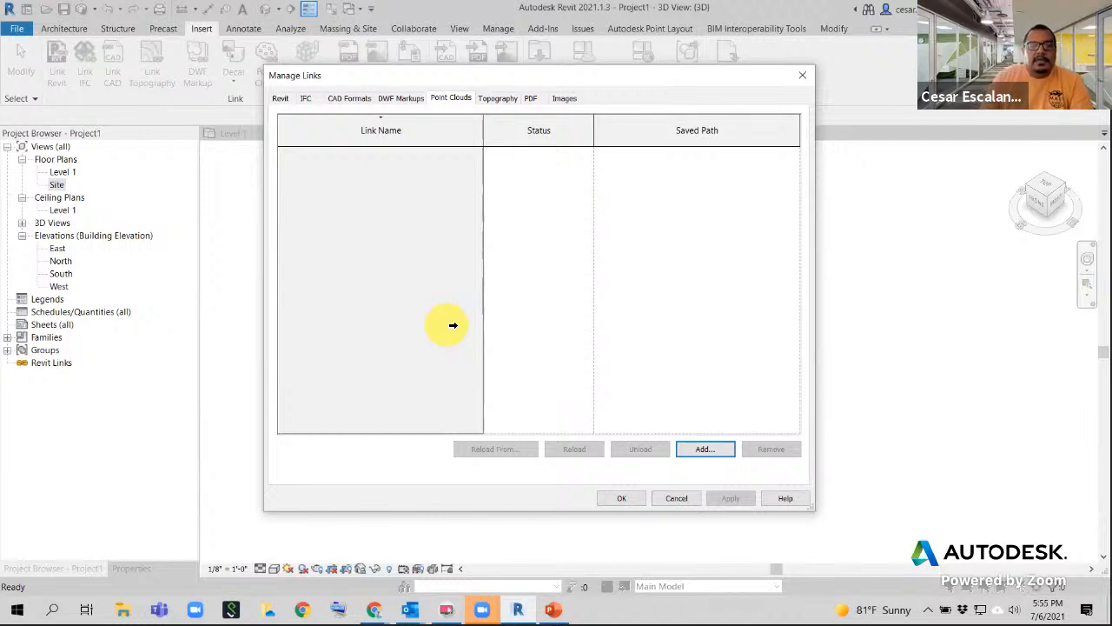
{"action": "left_click", "coordinate": [498, 102]}
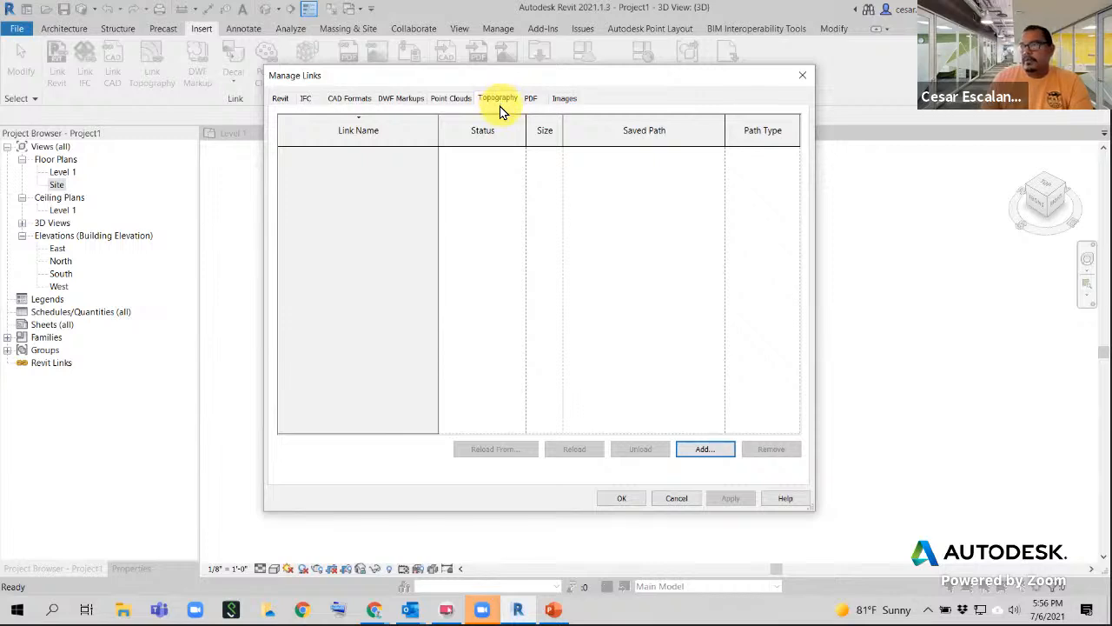
- Open and cancel topography linking, then view the linked PDFs list
{"action": "left_click", "coordinate": [705, 450]}
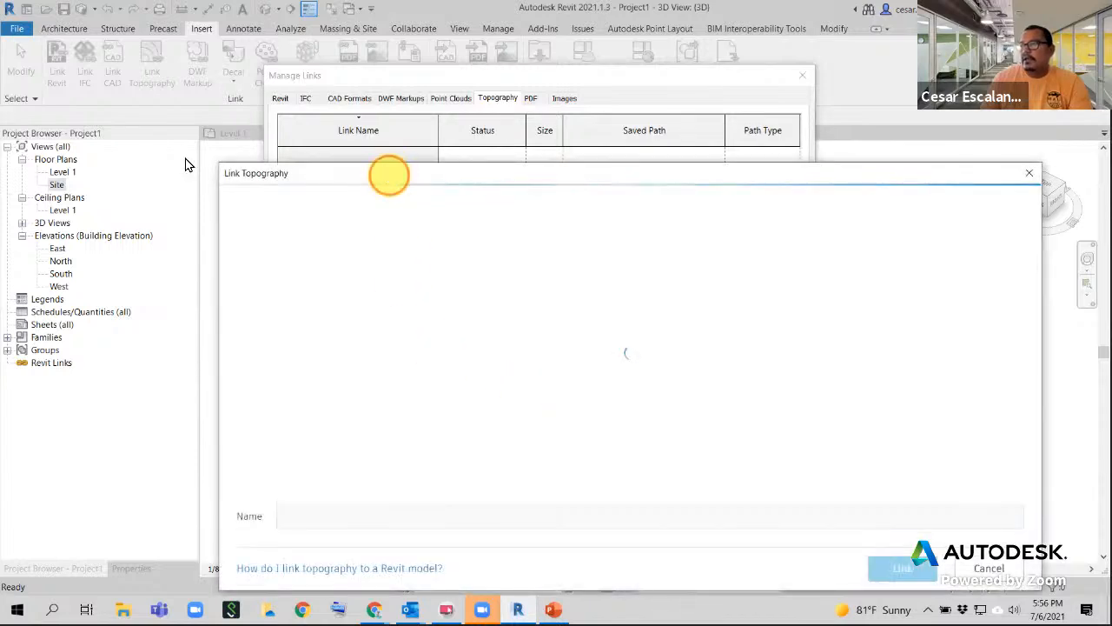
{"action": "left_click", "coordinate": [825, 160]}
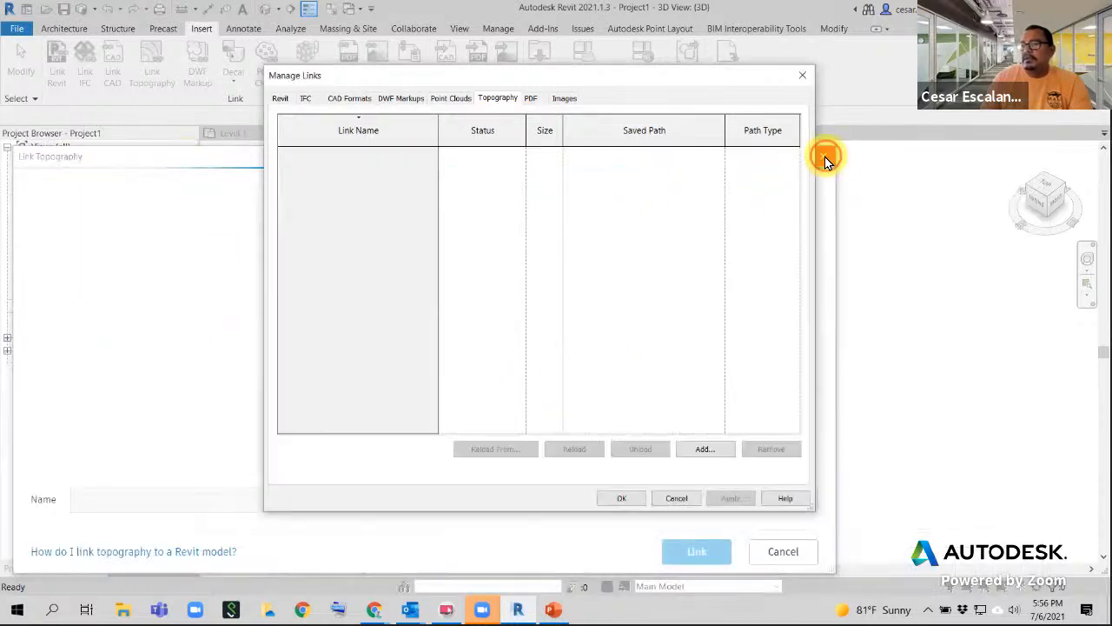
{"action": "left_click", "coordinate": [530, 98]}
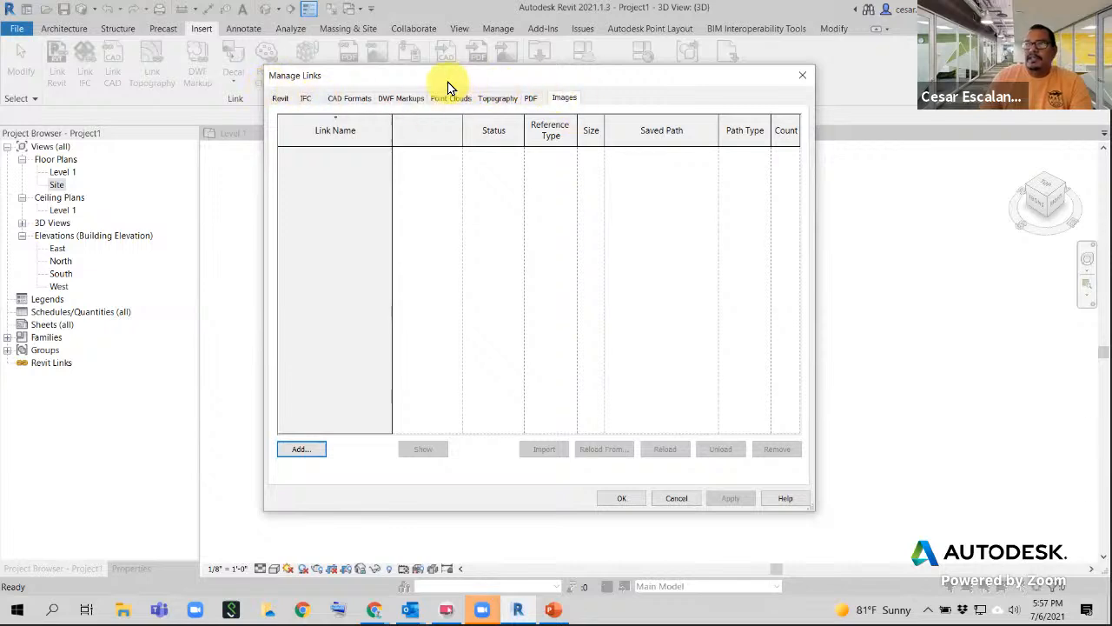
- Step through the IFC, CAD, DWF Markup and Point Cloud lists, ending on linked Revit models
{"action": "left_click", "coordinate": [280, 98]}
{"action": "left_click", "coordinate": [305, 98]}
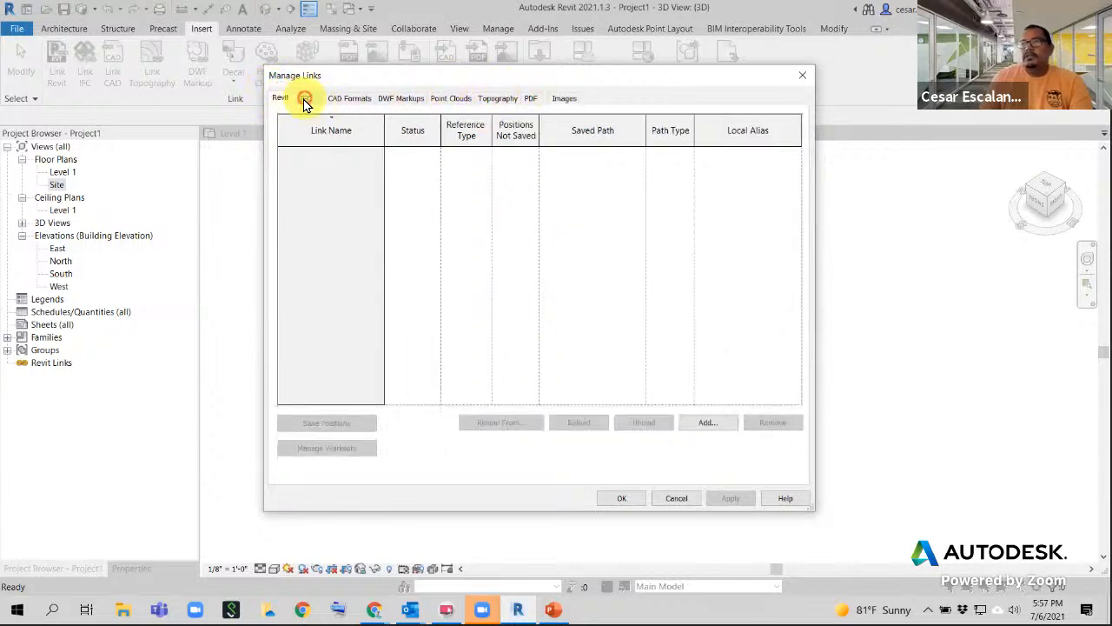
{"action": "left_click", "coordinate": [348, 98]}
{"action": "left_click", "coordinate": [414, 100]}
{"action": "left_click", "coordinate": [442, 99]}
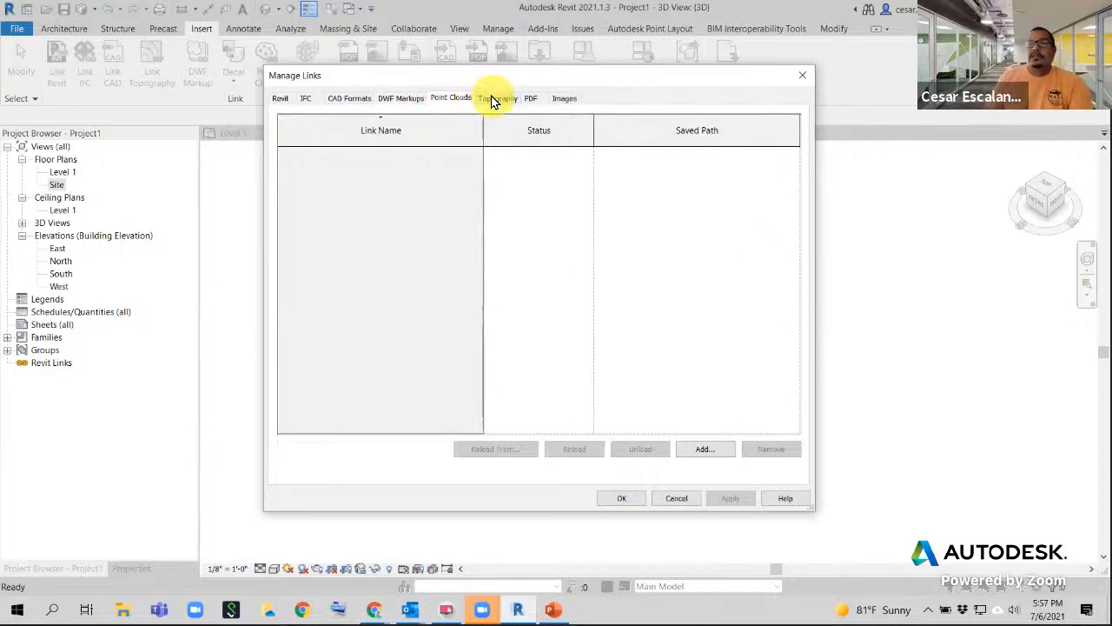
{"action": "left_click", "coordinate": [283, 99]}
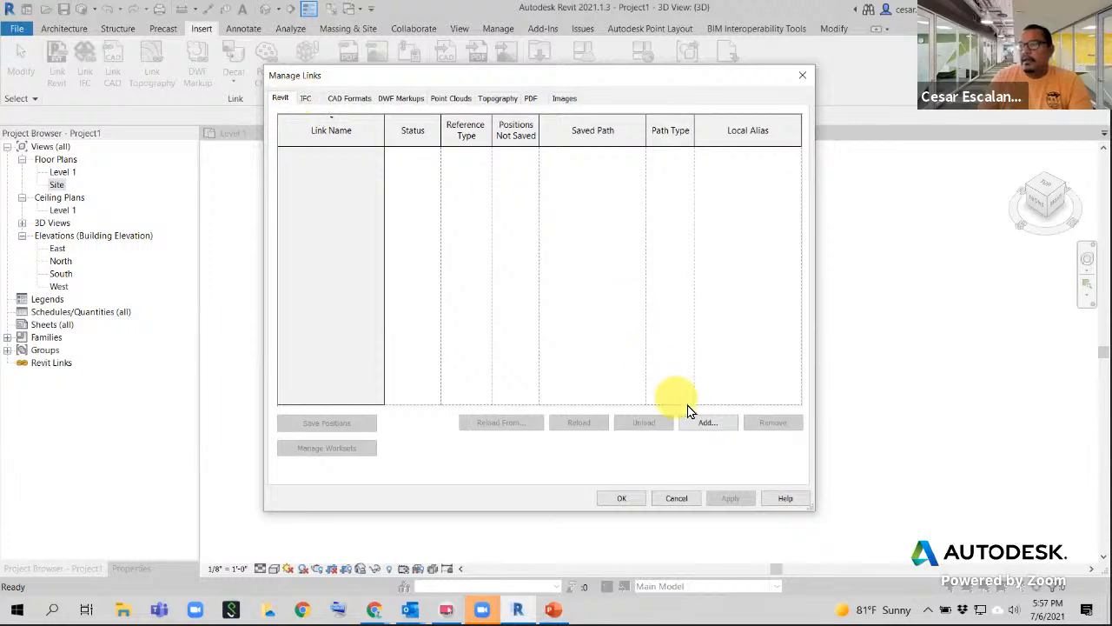
- Browse to the RAC_Summer2021 folder on D: and select MyFirstBuilding_Structure.rvt to link
{"action": "left_click", "coordinate": [706, 422]}
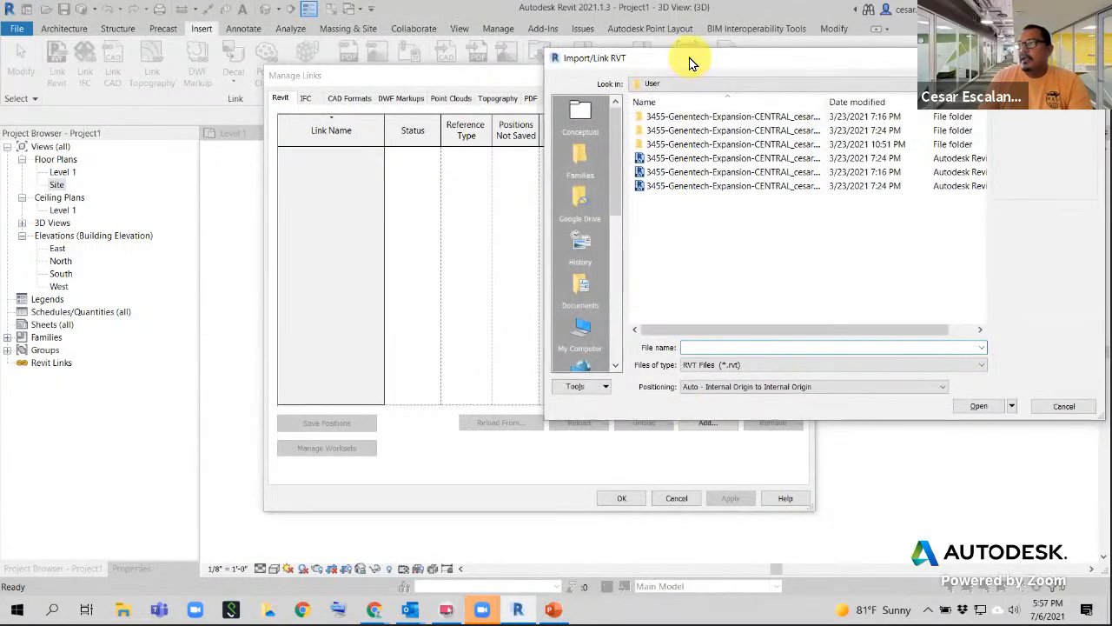
{"action": "left_click", "coordinate": [689, 63]}
{"action": "left_click_drag", "start_coordinate": [689, 62], "coordinate": [385, 99]}
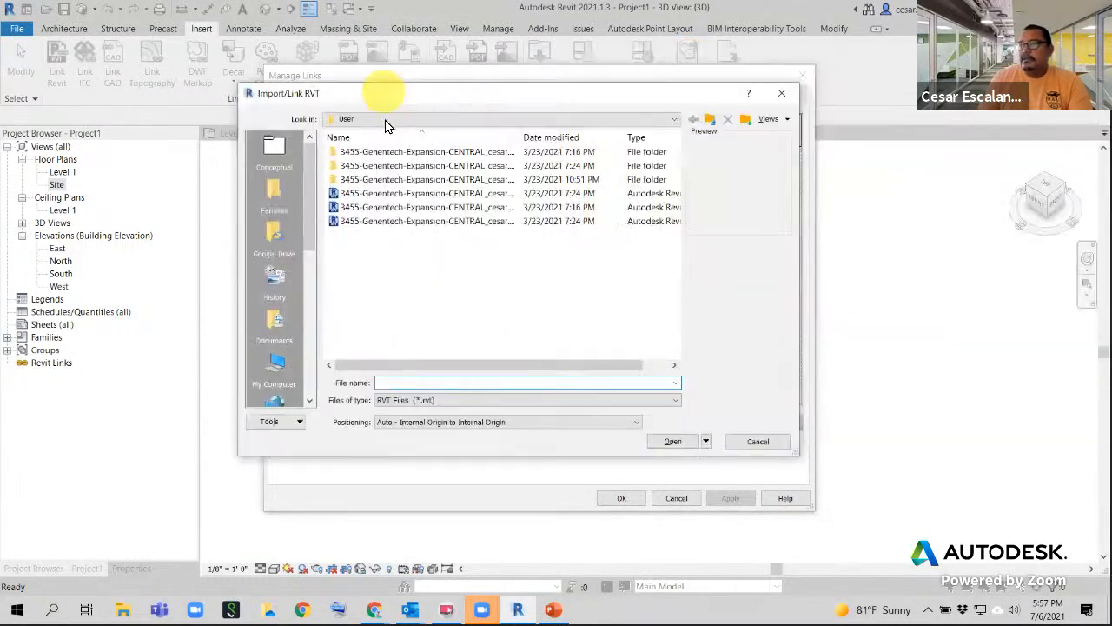
{"action": "left_click", "coordinate": [387, 119]}
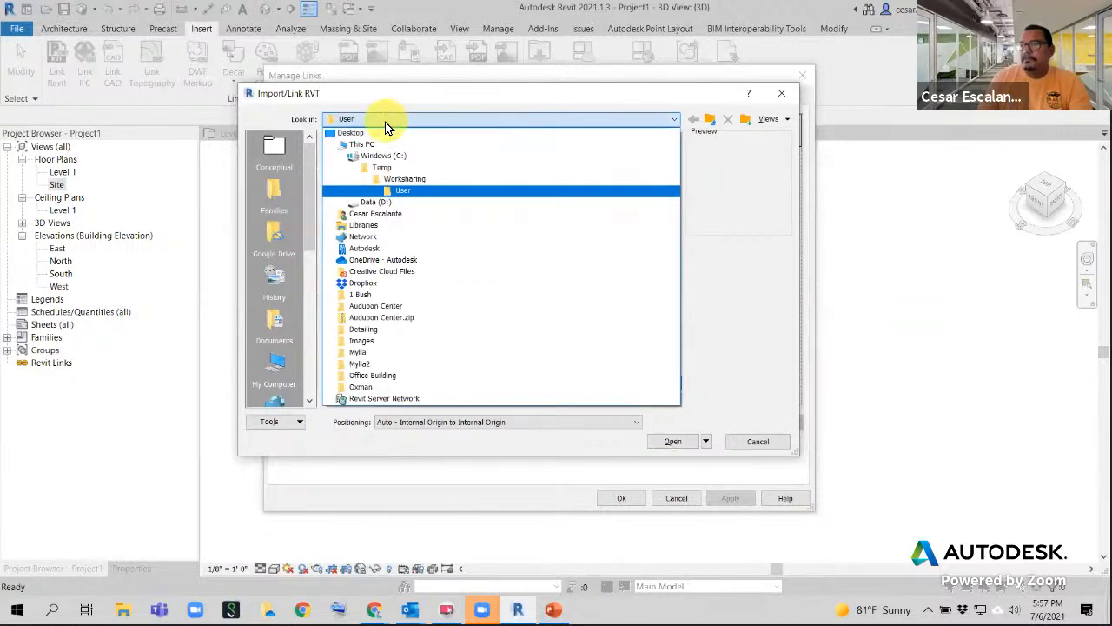
{"action": "left_click", "coordinate": [376, 201]}
{"action": "scroll", "coordinate": [441, 260], "scroll_direction": "down", "scroll_amount": 4}
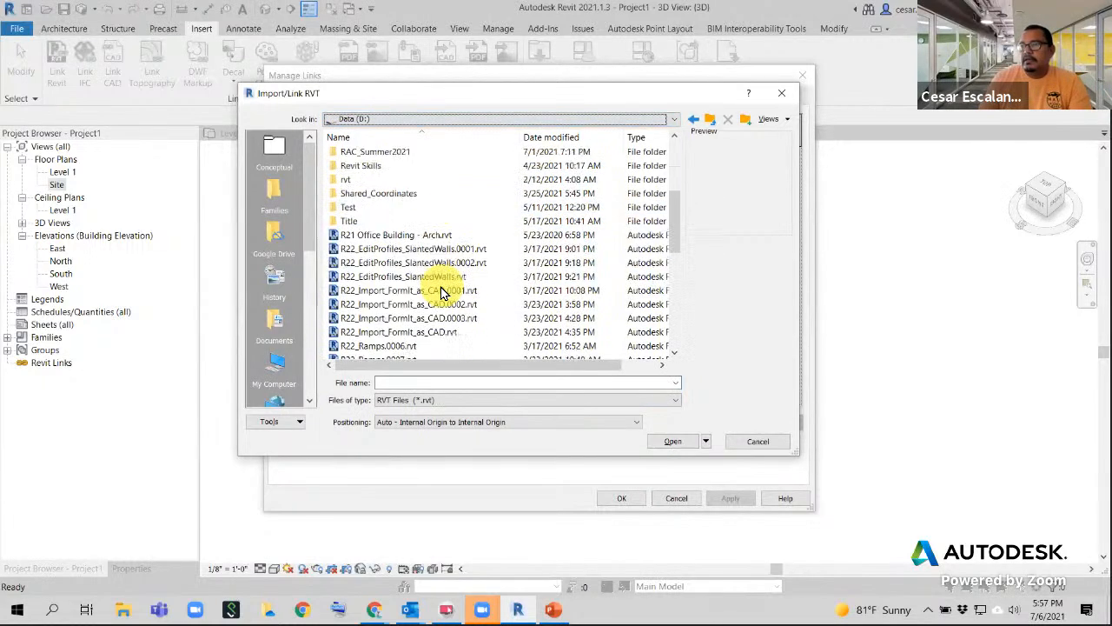
{"action": "scroll", "coordinate": [441, 291], "scroll_direction": "down", "scroll_amount": 6}
{"action": "scroll", "coordinate": [442, 290], "scroll_direction": "up", "scroll_amount": 10}
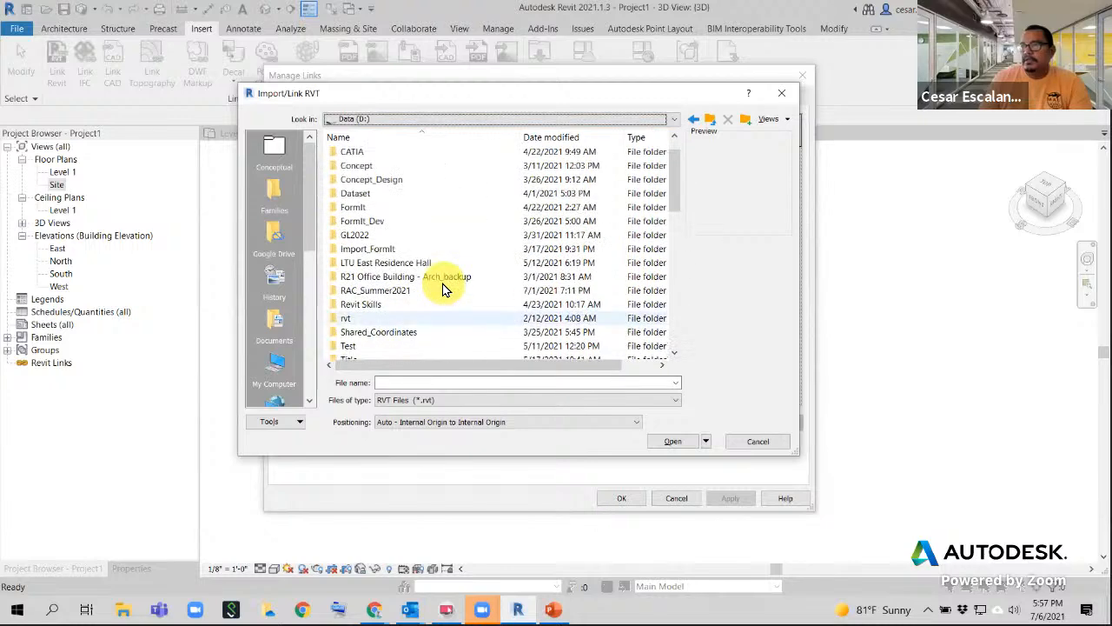
{"action": "double_click", "coordinate": [393, 291]}
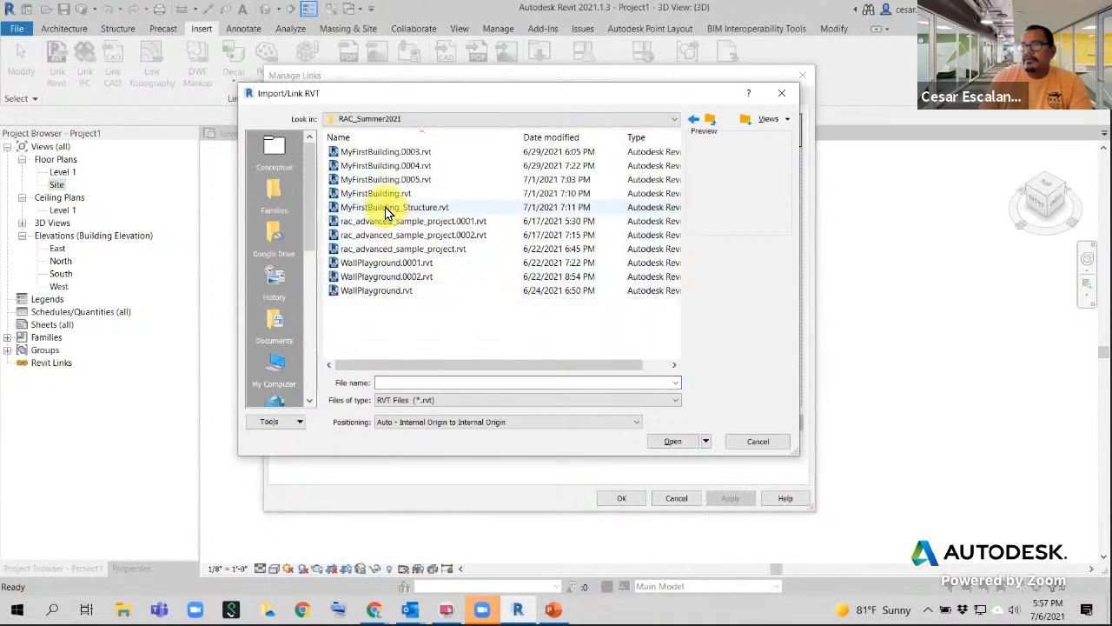
{"action": "left_click", "coordinate": [388, 209]}
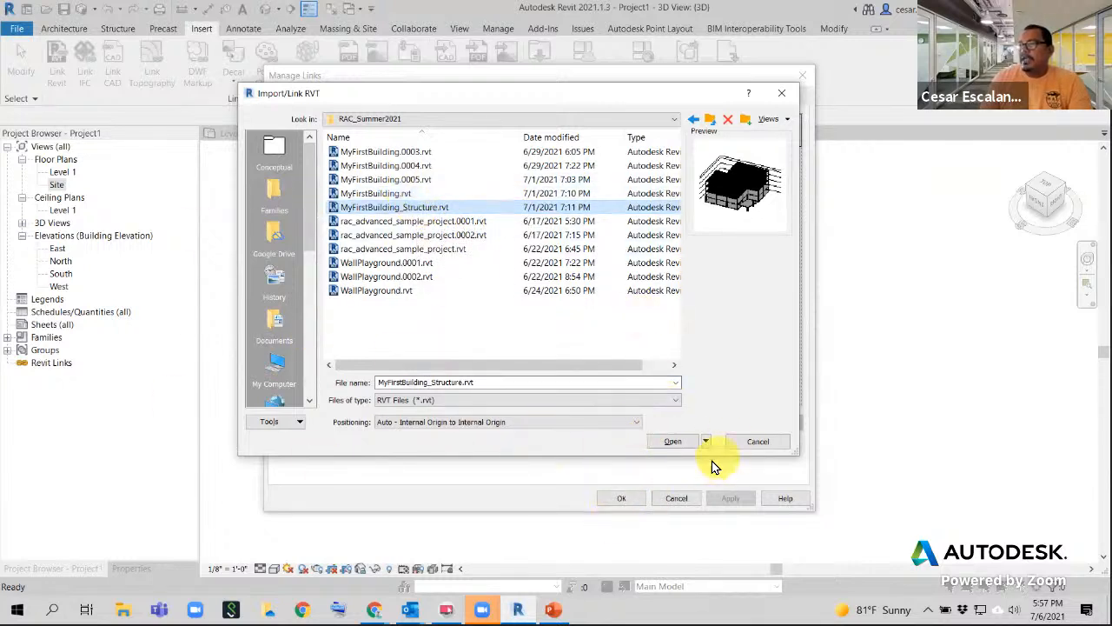
- Review the Positioning options and choose Auto - By Shared Coordinates
{"action": "left_click", "coordinate": [547, 423]}
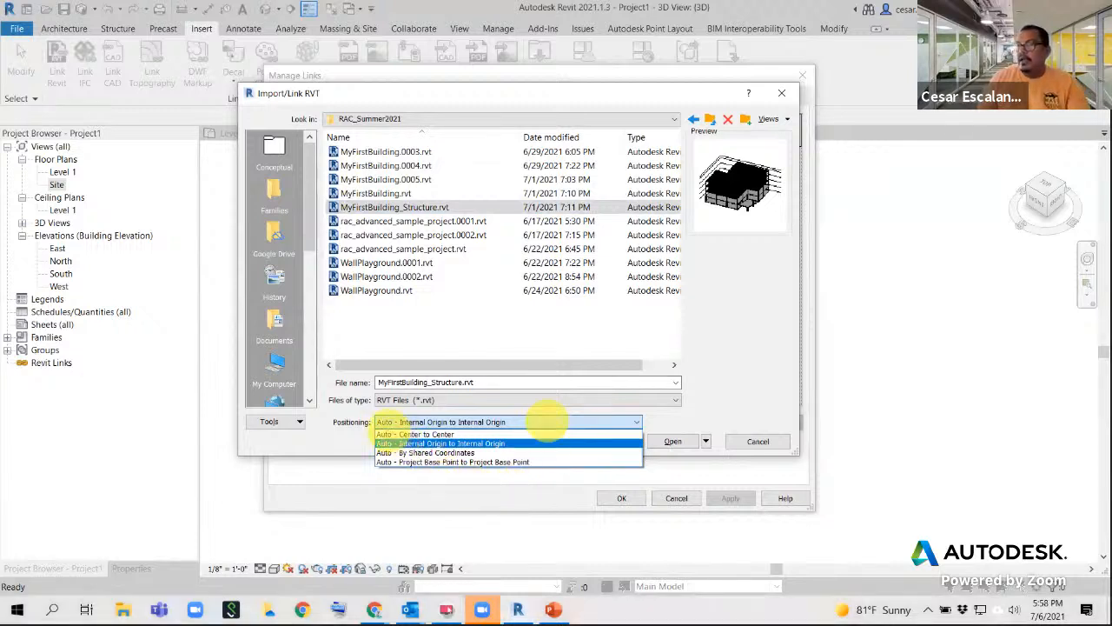
{"action": "mouse_move", "coordinate": [376, 414]}
{"action": "left_mouse_down"}
{"action": "mouse_move", "coordinate": [569, 470]}
{"action": "mouse_move", "coordinate": [554, 414]}
{"action": "mouse_move", "coordinate": [393, 406]}
{"action": "left_mouse_up"}
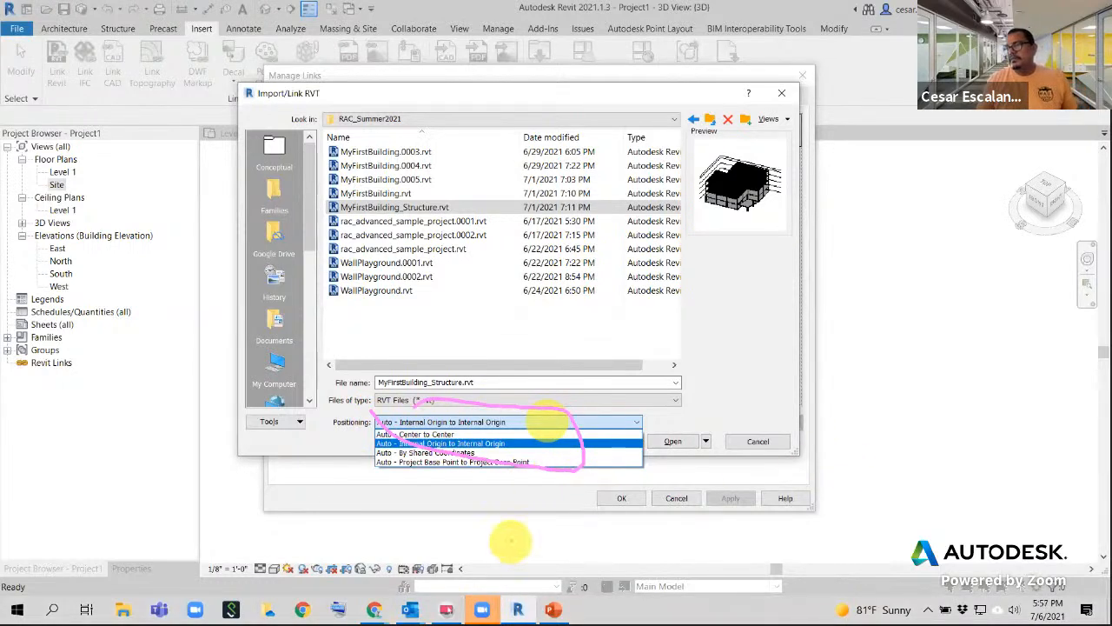
{"action": "left_click", "coordinate": [528, 423]}
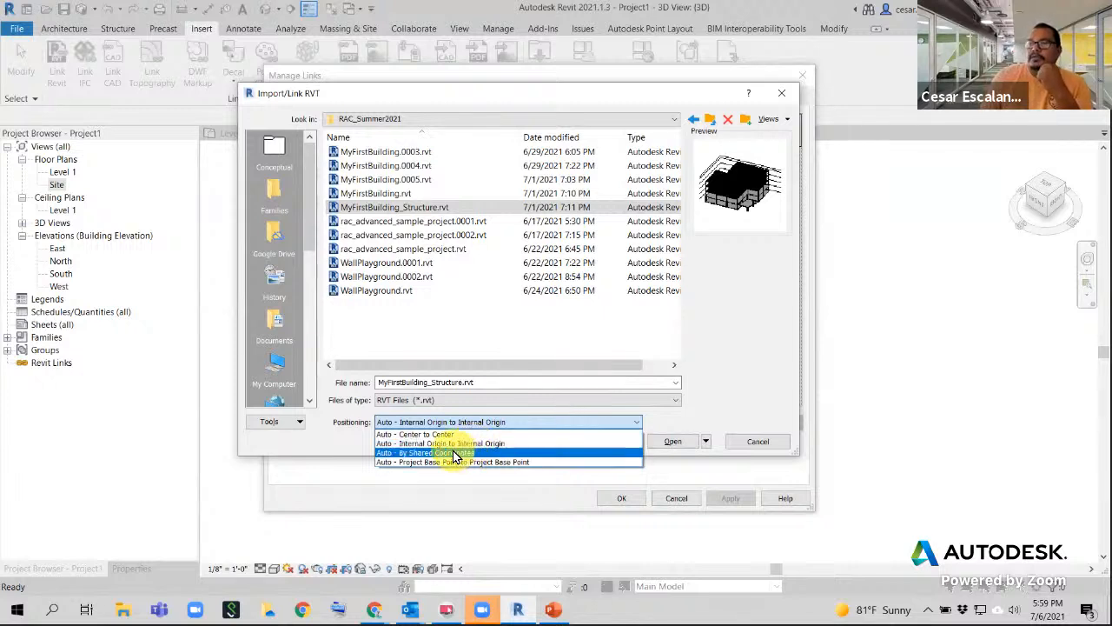
{"action": "left_click", "coordinate": [474, 453]}
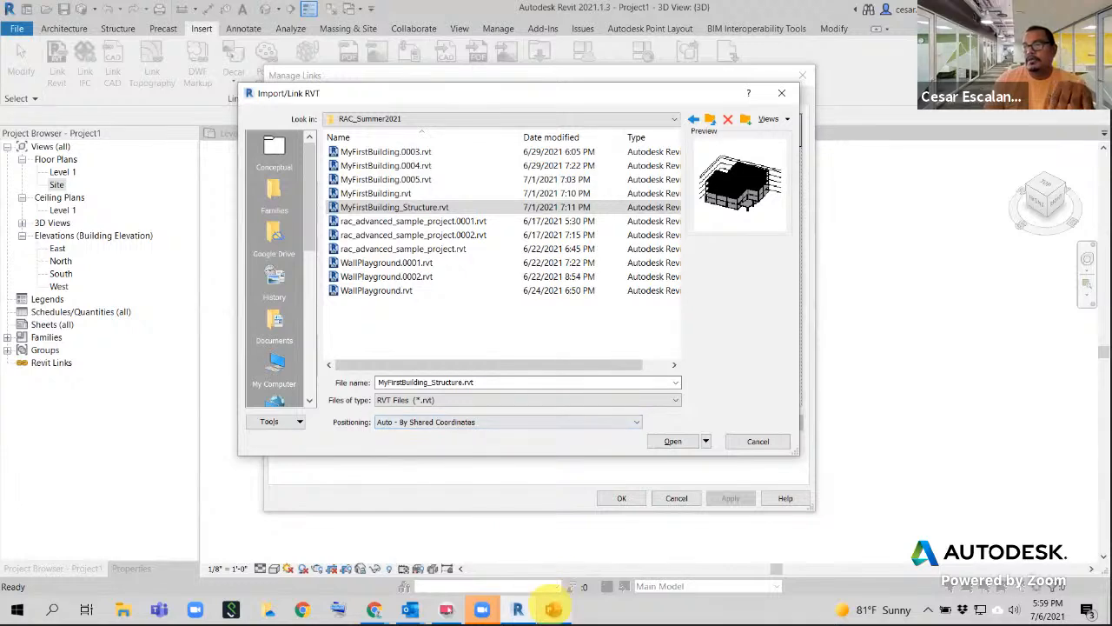
- Review the 'Pin the site after coordination' and 'Coordinate a SCS' slides, then reopen Revit's Positioning list
{"action": "left_click", "coordinate": [552, 610]}
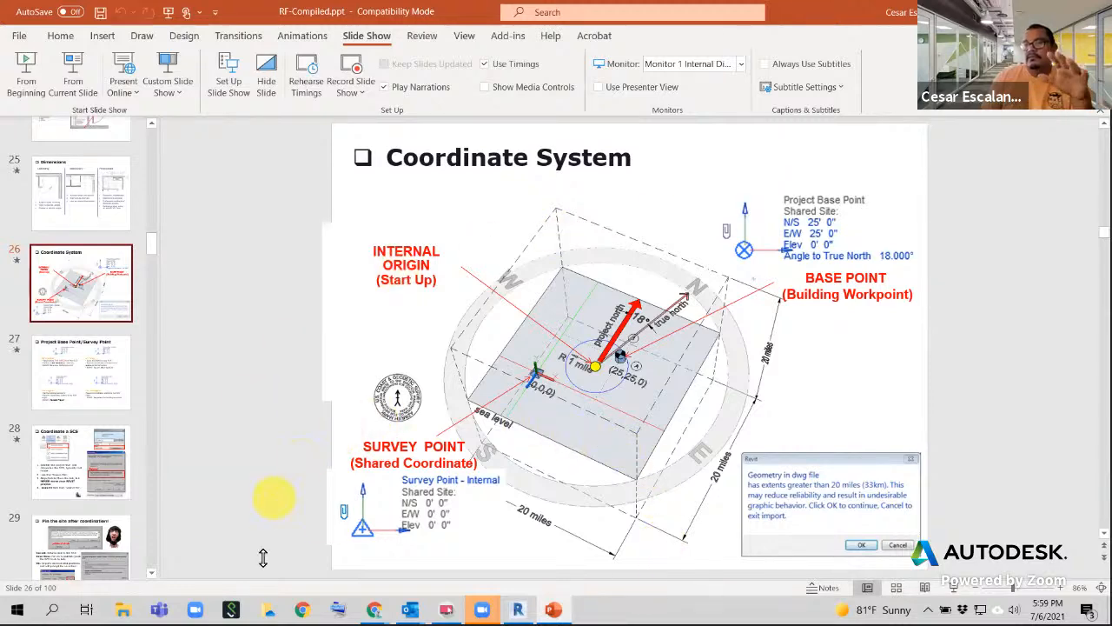
{"action": "left_click", "coordinate": [100, 564]}
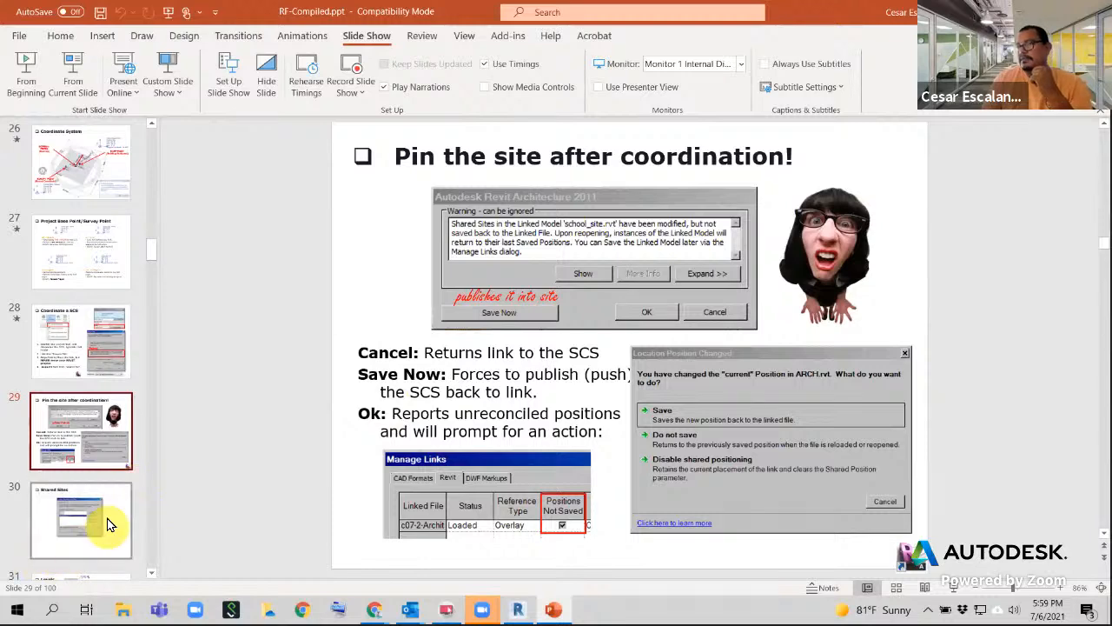
{"action": "left_click", "coordinate": [88, 344]}
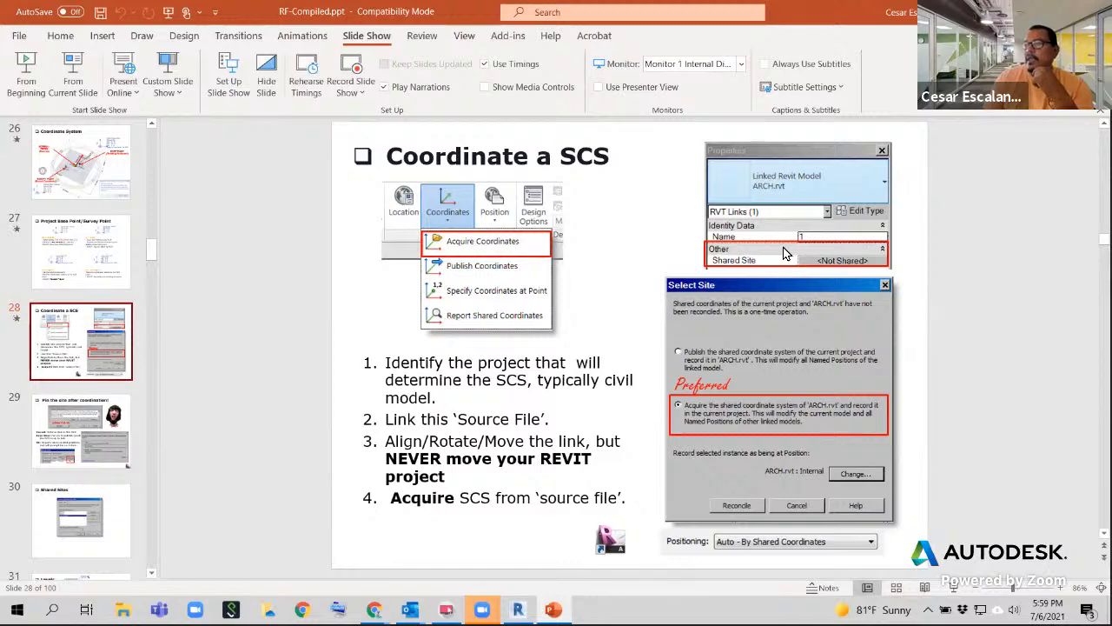
{"action": "key", "text": "alt+Tab"}
{"action": "left_click", "coordinate": [536, 427]}
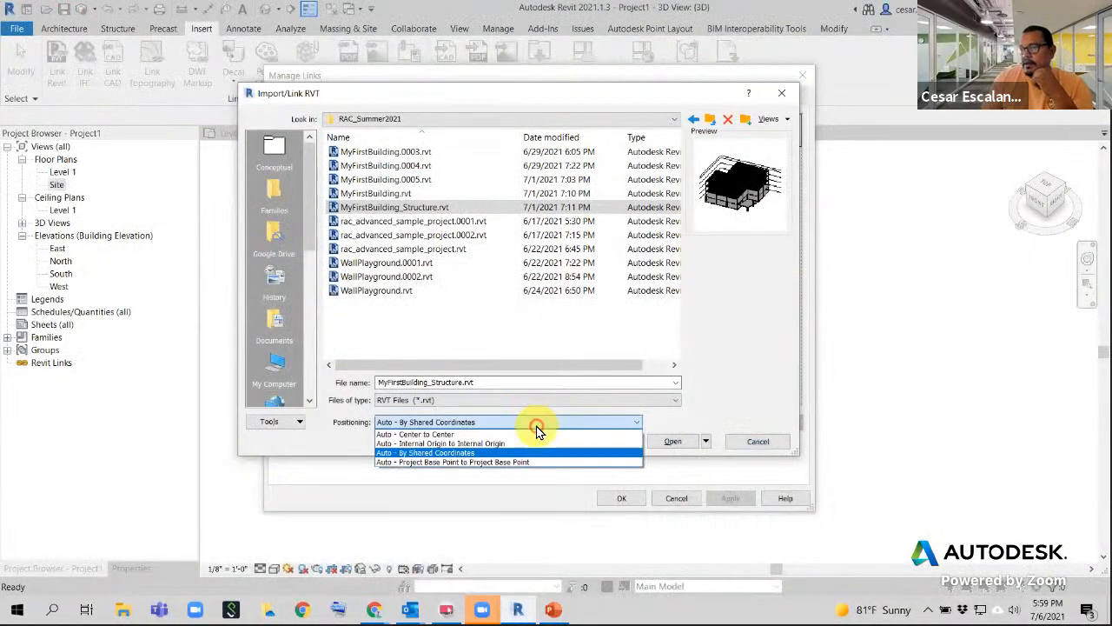
- Set positioning to Auto - Internal Origin to Internal Origin and link the structural model
{"action": "left_click", "coordinate": [474, 443]}
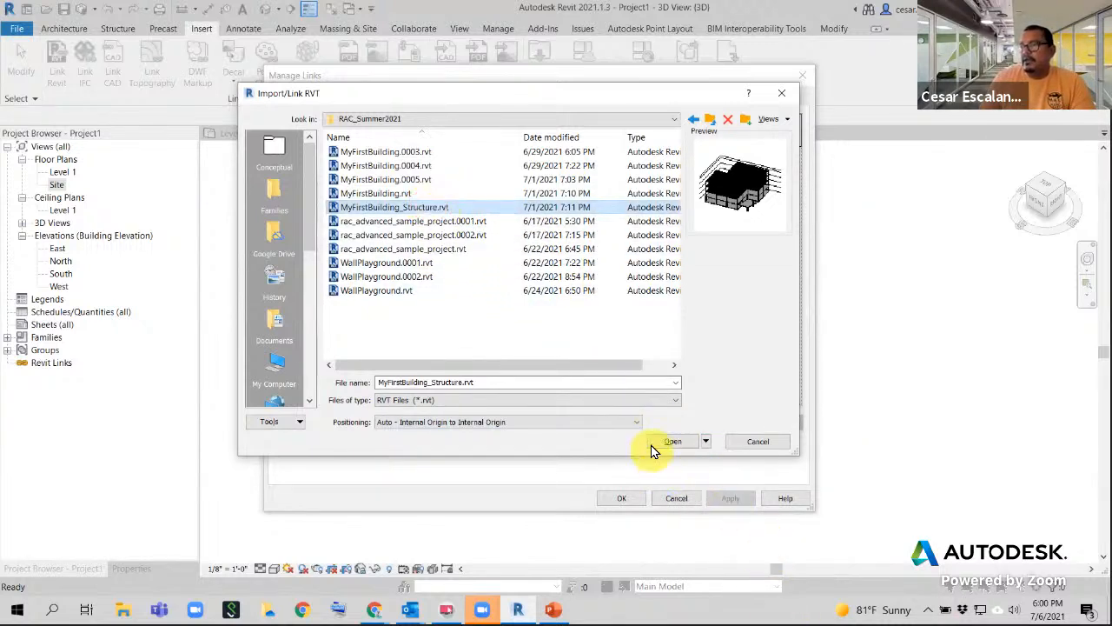
{"action": "left_click", "coordinate": [676, 441]}
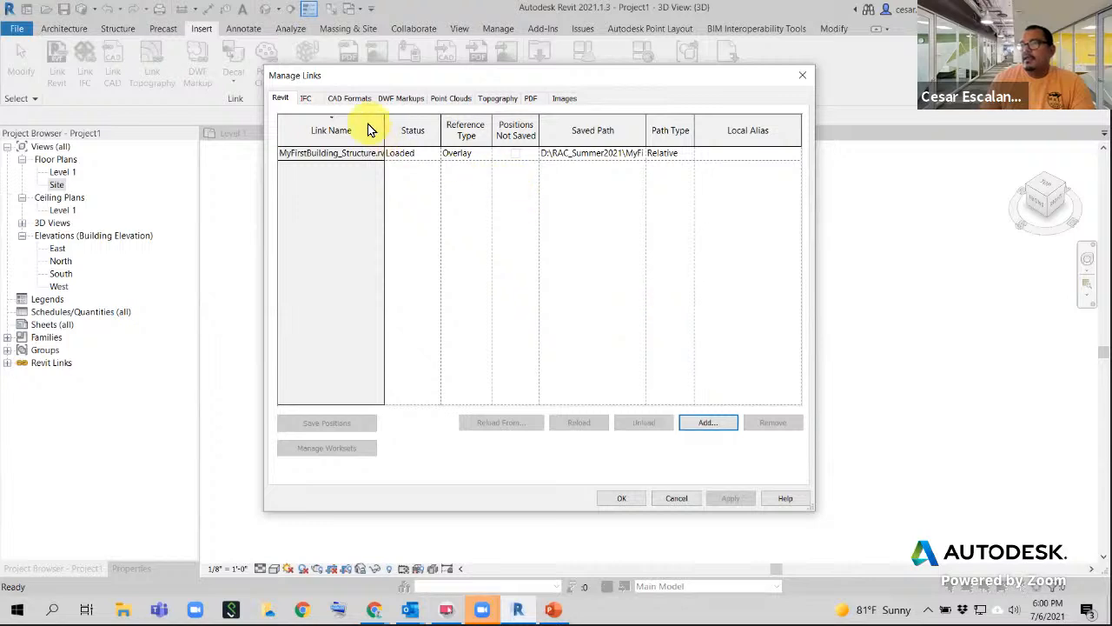
- Narrow the Link Name column and open the structural link's Reference Type dropdown
{"action": "left_click_drag", "start_coordinate": [388, 120], "coordinate": [357, 119]}
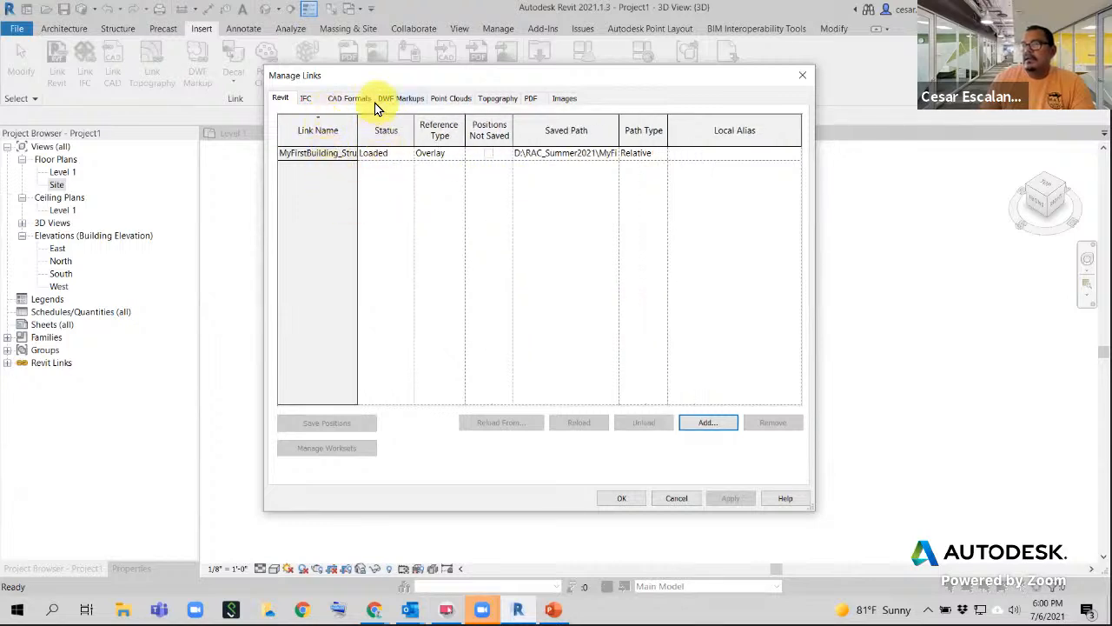
{"action": "left_click", "coordinate": [461, 159]}
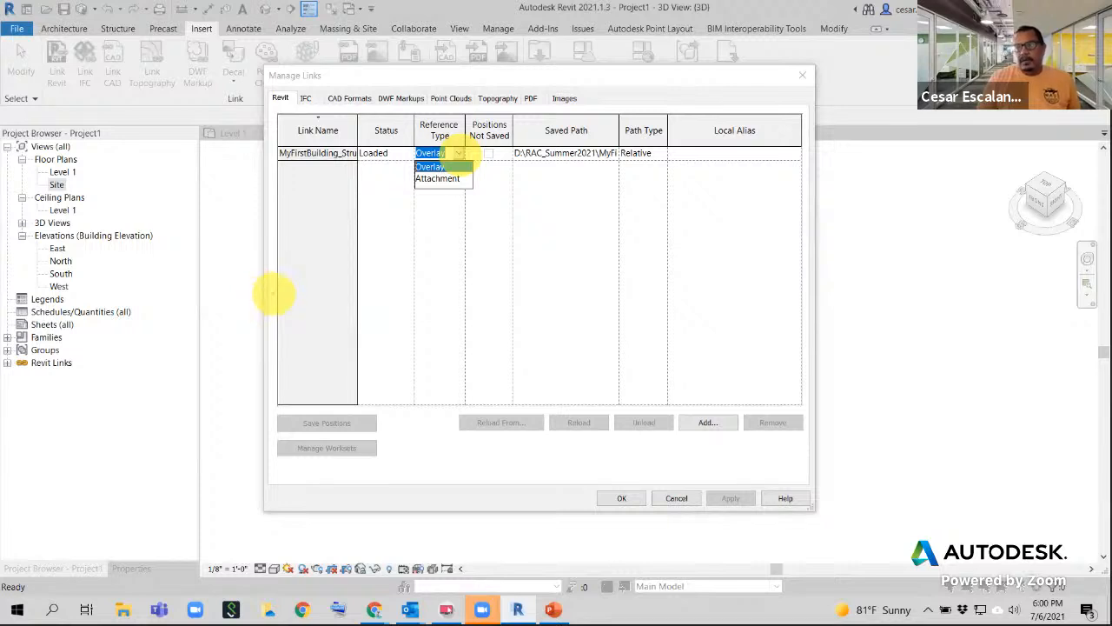
{"action": "left_click_drag", "start_coordinate": [267, 301], "coordinate": [388, 353]}
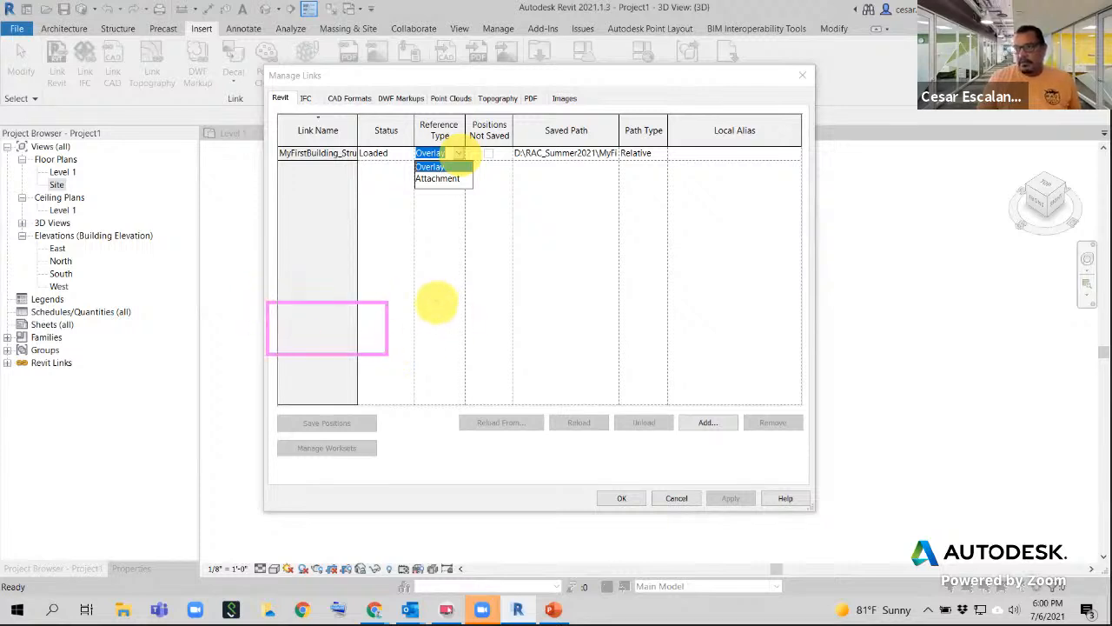
{"action": "mouse_move", "coordinate": [435, 301]}
{"action": "left_mouse_down"}
{"action": "mouse_move", "coordinate": [450, 357]}
{"action": "mouse_move", "coordinate": [559, 356]}
{"action": "left_mouse_up"}
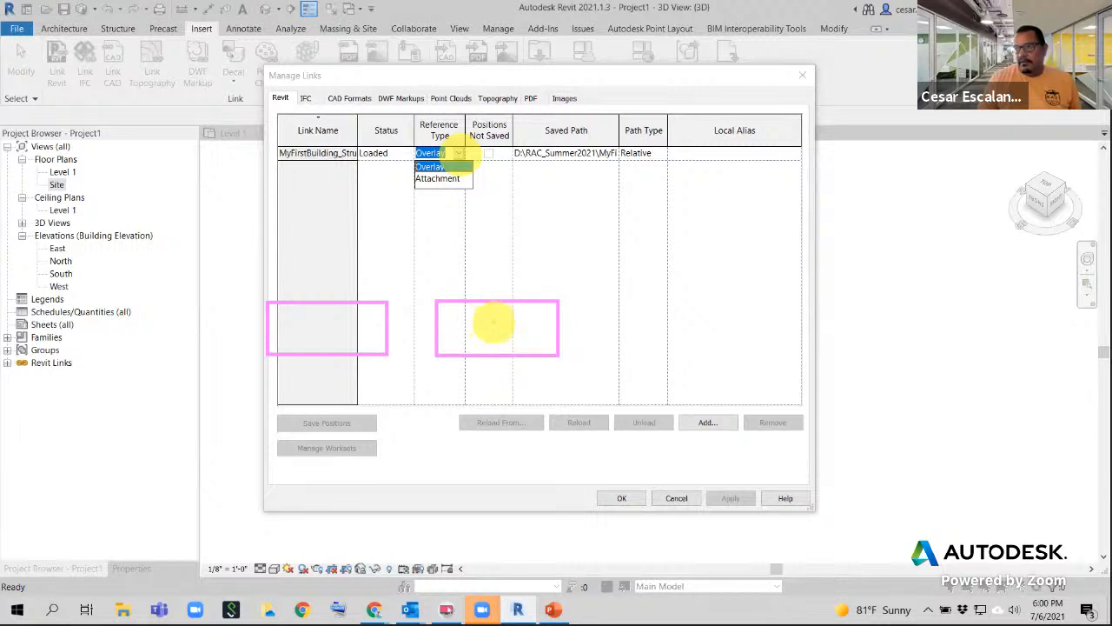
{"action": "mouse_move", "coordinate": [485, 314]}
{"action": "left_mouse_down"}
{"action": "mouse_move", "coordinate": [494, 343]}
{"action": "mouse_move", "coordinate": [519, 328]}
{"action": "mouse_move", "coordinate": [524, 341]}
{"action": "left_mouse_up"}
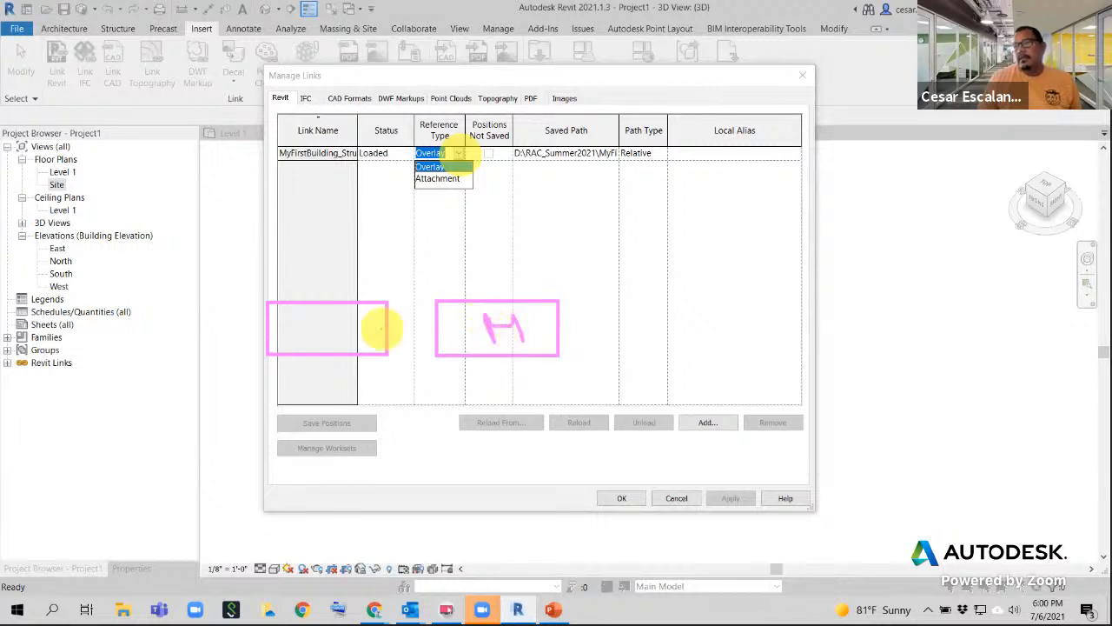
{"action": "mouse_move", "coordinate": [318, 314]}
{"action": "left_mouse_down"}
{"action": "mouse_move", "coordinate": [330, 333]}
{"action": "mouse_move", "coordinate": [432, 325]}
{"action": "left_mouse_up"}
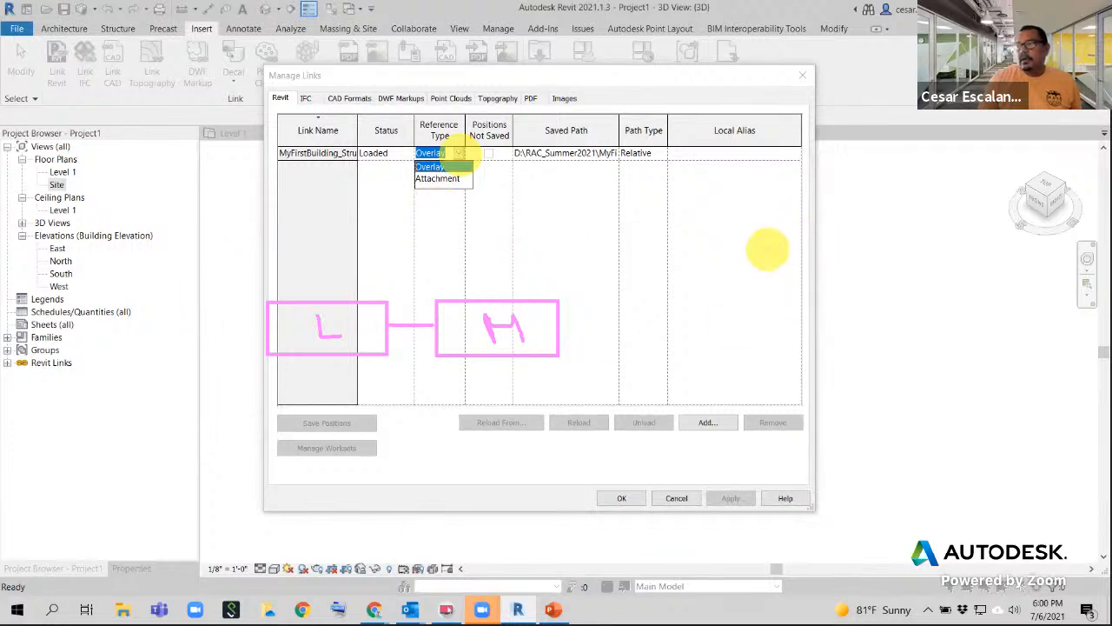
{"action": "mouse_move", "coordinate": [768, 249]}
{"action": "left_mouse_down"}
{"action": "mouse_move", "coordinate": [771, 292]}
{"action": "mouse_move", "coordinate": [881, 276]}
{"action": "mouse_move", "coordinate": [782, 258]}
{"action": "mouse_move", "coordinate": [825, 284]}
{"action": "left_mouse_up"}
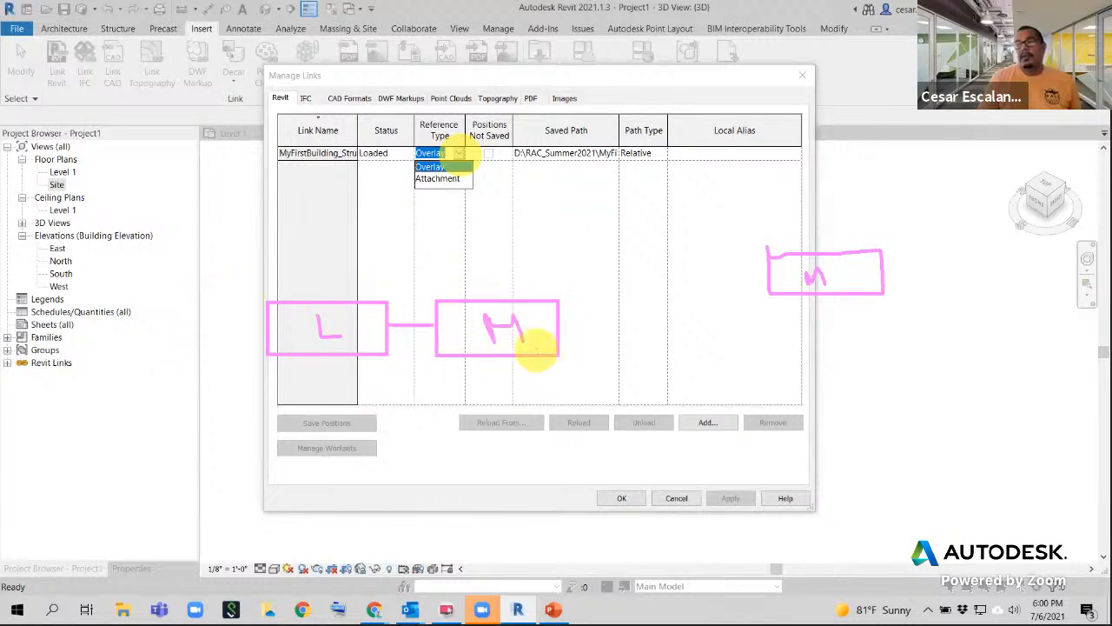
{"action": "mouse_move", "coordinate": [560, 328]}
{"action": "left_mouse_down"}
{"action": "mouse_move", "coordinate": [591, 335]}
{"action": "mouse_move", "coordinate": [793, 280]}
{"action": "mouse_move", "coordinate": [776, 311]}
{"action": "left_mouse_up"}
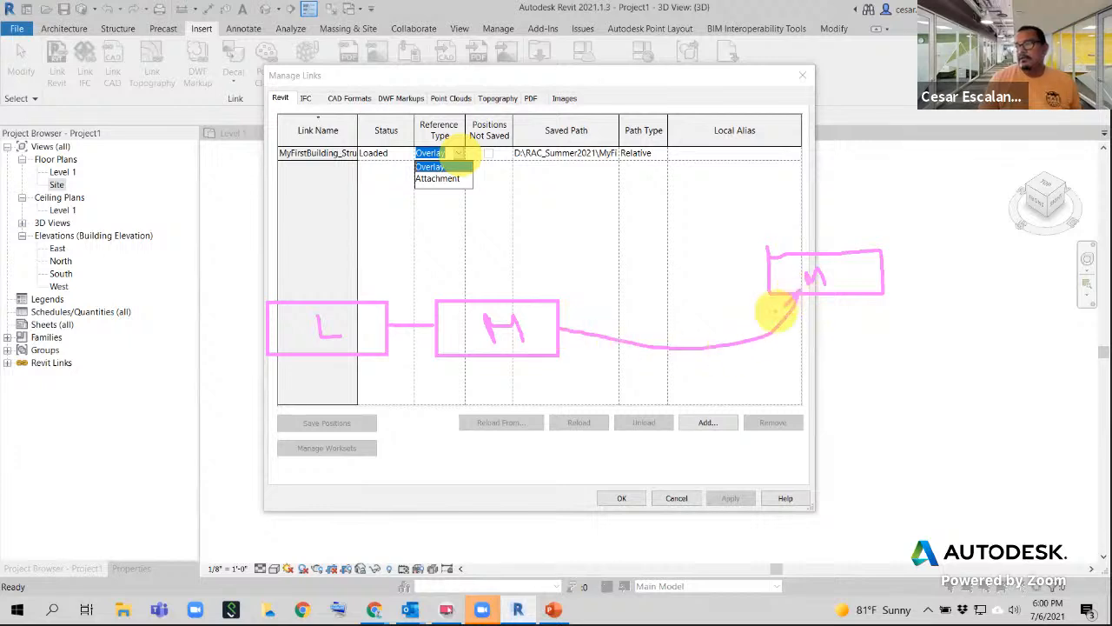
{"action": "mouse_move", "coordinate": [572, 315]}
{"action": "left_mouse_down"}
{"action": "mouse_move", "coordinate": [556, 322]}
{"action": "mouse_move", "coordinate": [581, 336]}
{"action": "left_mouse_up"}
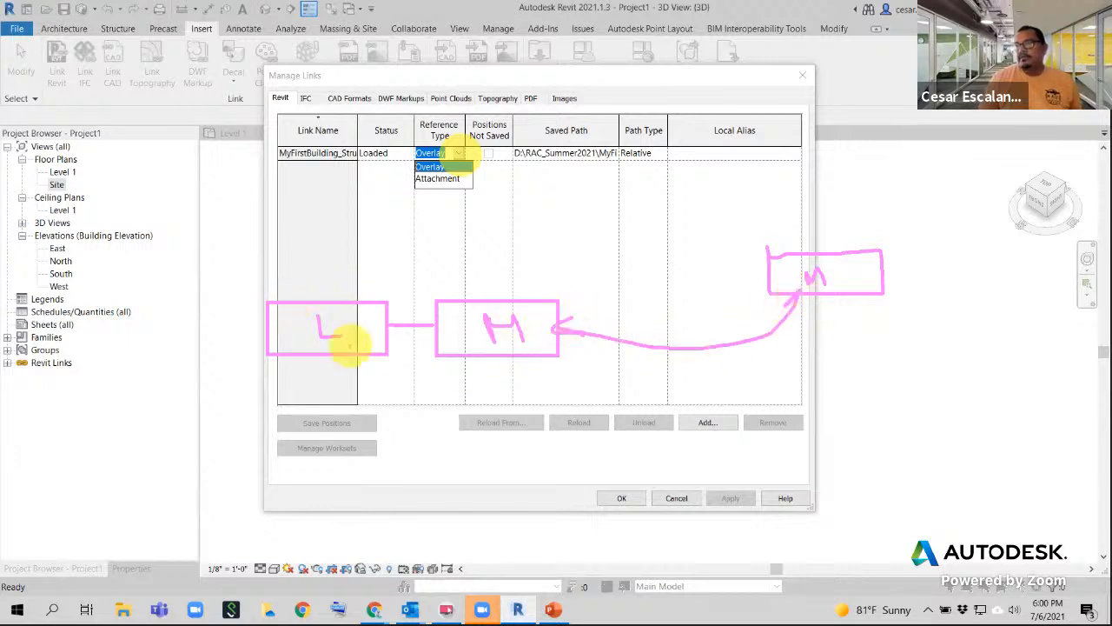
{"action": "left_click_drag", "start_coordinate": [396, 290], "coordinate": [280, 382]}
{"action": "left_click_drag", "start_coordinate": [294, 296], "coordinate": [370, 389]}
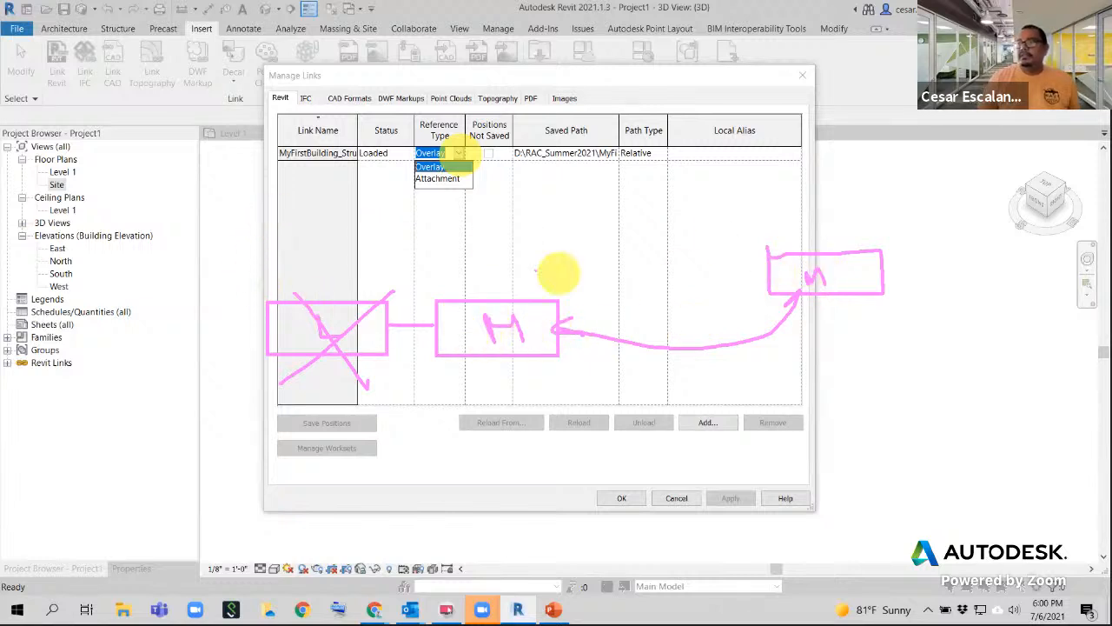
{"action": "mouse_move", "coordinate": [282, 220]}
{"action": "left_mouse_down"}
{"action": "mouse_move", "coordinate": [278, 256]}
{"action": "mouse_move", "coordinate": [369, 218]}
{"action": "mouse_move", "coordinate": [280, 222]}
{"action": "left_mouse_up"}
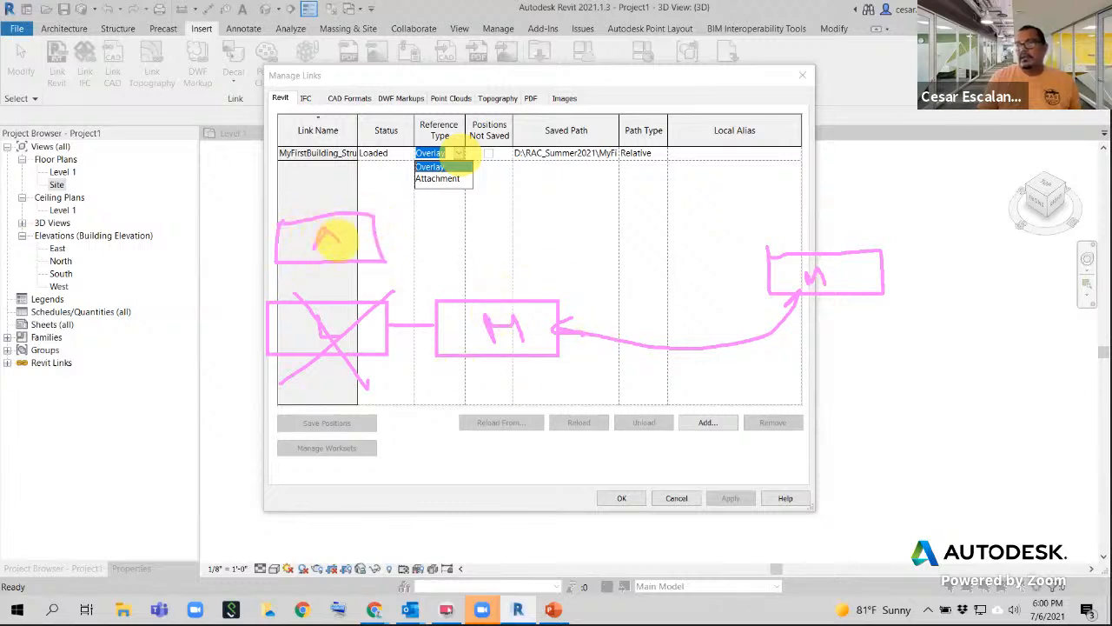
{"action": "mouse_move", "coordinate": [334, 244]}
{"action": "left_mouse_down"}
{"action": "mouse_move", "coordinate": [451, 301]}
{"action": "mouse_move", "coordinate": [438, 290]}
{"action": "left_mouse_up"}
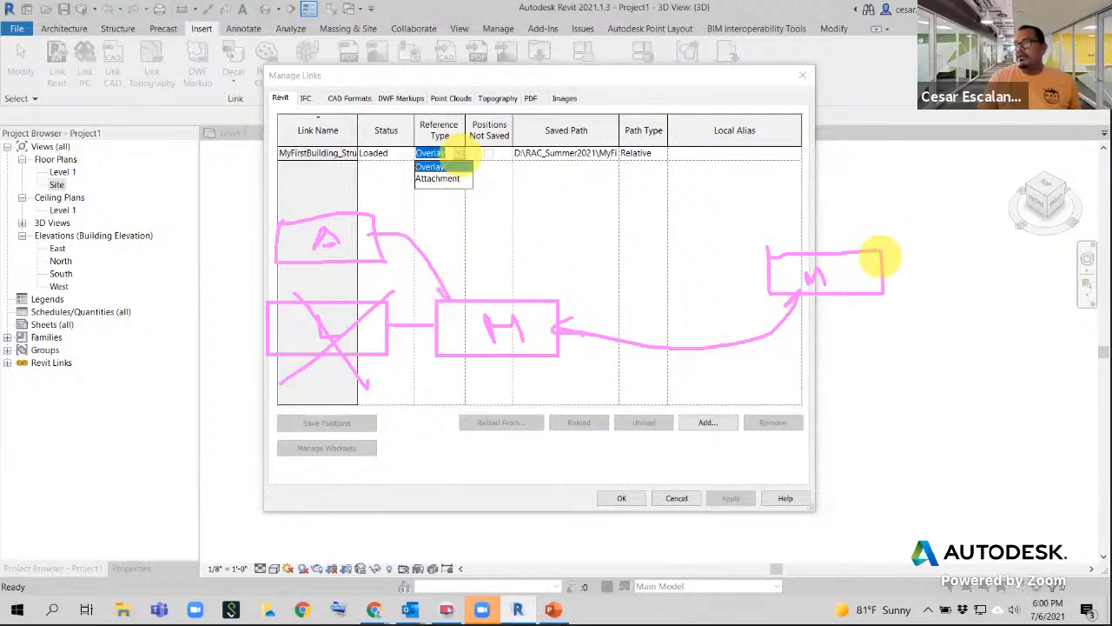
{"action": "mouse_move", "coordinate": [833, 276]}
{"action": "left_mouse_down"}
{"action": "mouse_move", "coordinate": [826, 256]}
{"action": "mouse_move", "coordinate": [851, 283]}
{"action": "left_mouse_up"}
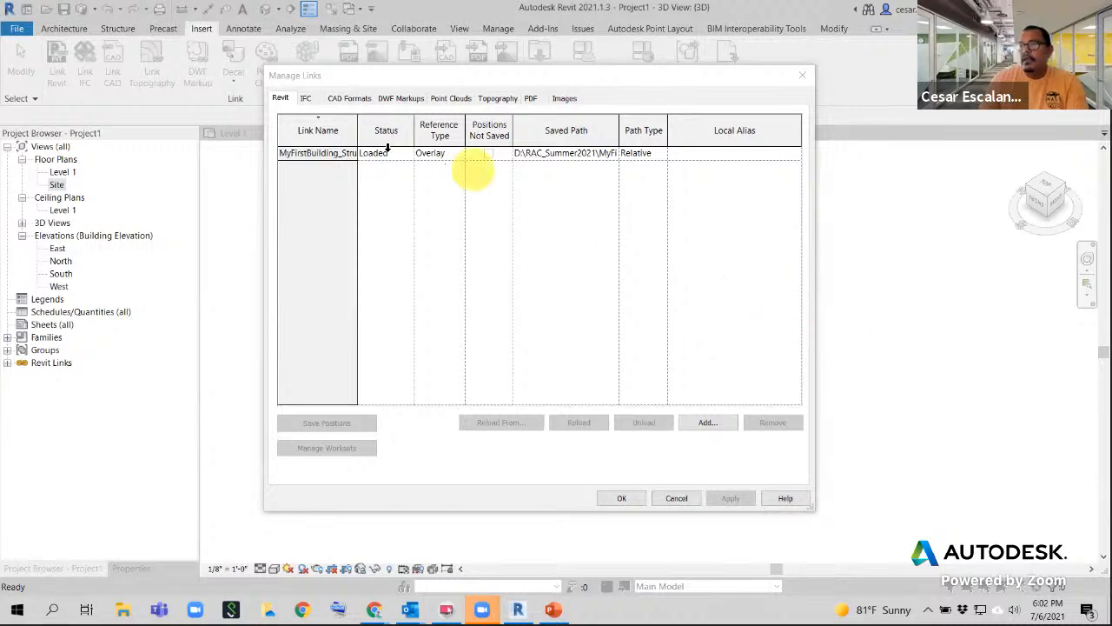
{"action": "left_click", "coordinate": [624, 498]}
{"action": "scroll", "coordinate": [619, 474], "scroll_direction": "down", "scroll_amount": 4}
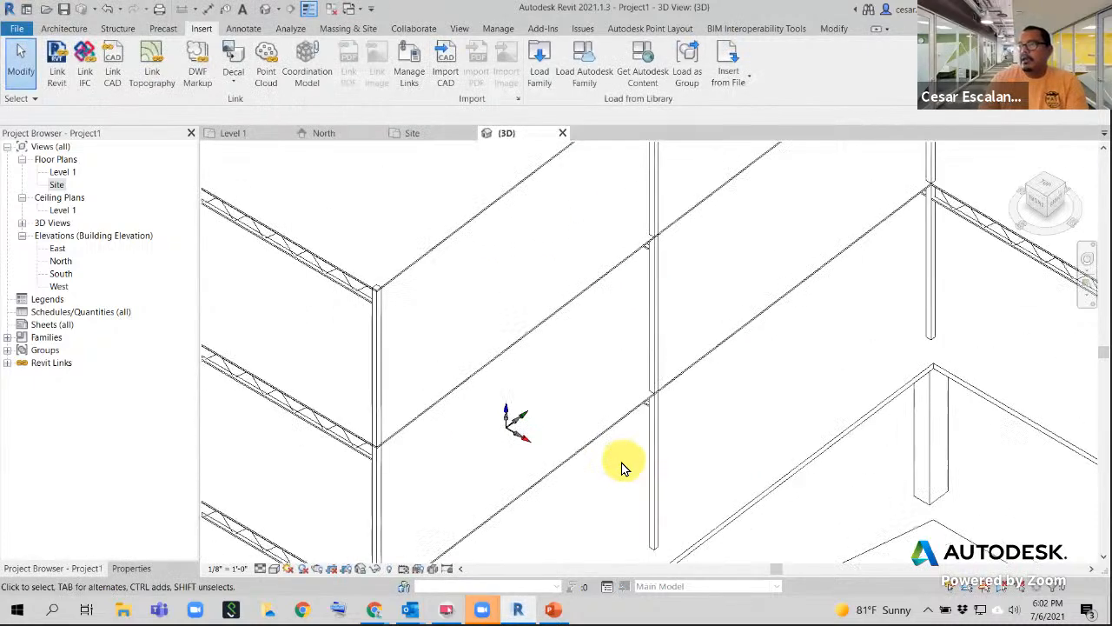
{"action": "scroll", "coordinate": [622, 465], "scroll_direction": "down", "scroll_amount": 3}
{"action": "scroll", "coordinate": [721, 516], "scroll_direction": "up", "scroll_amount": 2}
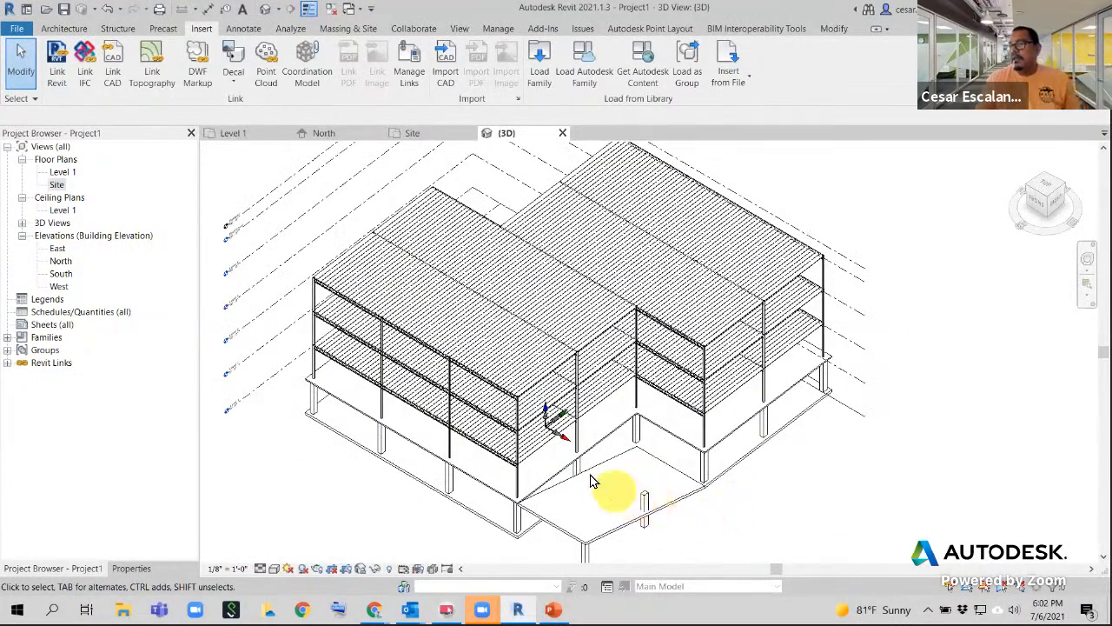
{"action": "scroll", "coordinate": [571, 447], "scroll_direction": "up", "scroll_amount": 5}
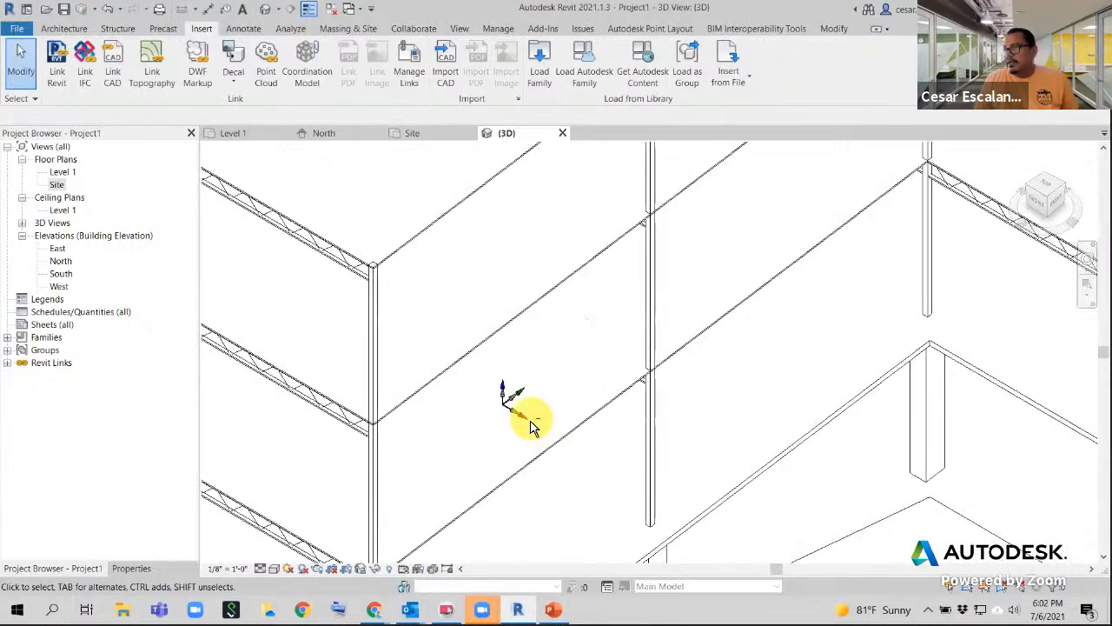
{"action": "mouse_move", "coordinate": [529, 422]}
{"action": "middle_mouse_down", "text": "shift"}
{"action": "mouse_move", "coordinate": [530, 250]}
{"action": "mouse_move", "coordinate": [544, 218]}
{"action": "mouse_move", "coordinate": [566, 208]}
{"action": "mouse_move", "coordinate": [561, 255]}
{"action": "mouse_move", "coordinate": [579, 265]}
{"action": "mouse_move", "coordinate": [579, 256]}
{"action": "mouse_move", "coordinate": [561, 360]}
{"action": "mouse_move", "coordinate": [571, 397]}
{"action": "mouse_move", "coordinate": [544, 401]}
{"action": "middle_mouse_up", "text": "shift"}
{"action": "scroll", "coordinate": [560, 361], "scroll_direction": "up", "scroll_amount": 2}
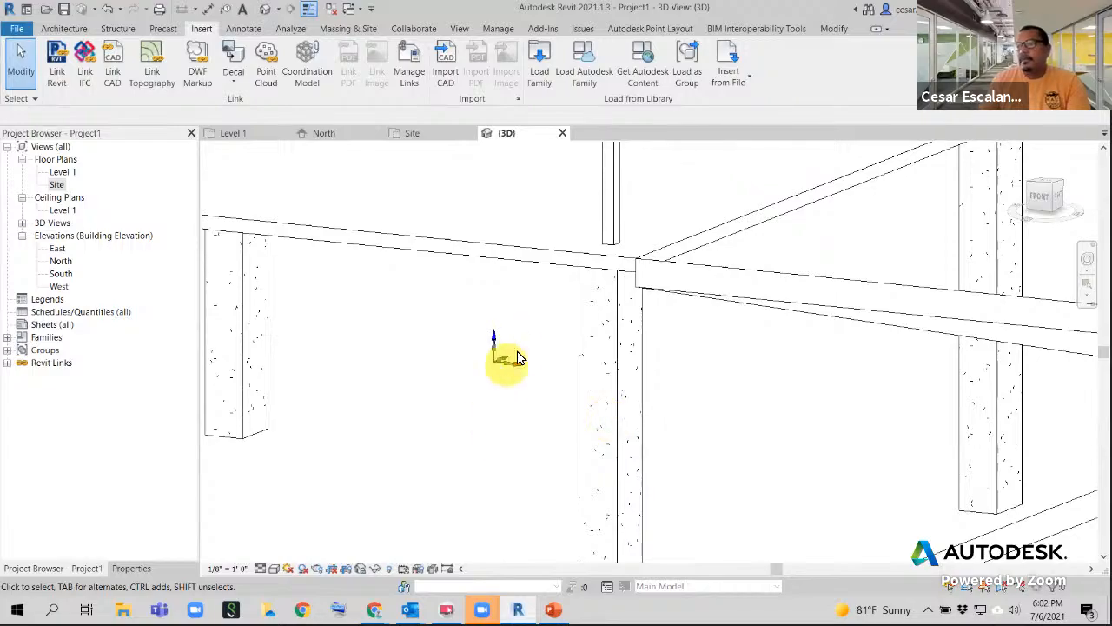
{"action": "scroll", "coordinate": [529, 421], "scroll_direction": "down", "scroll_amount": 4}
{"action": "scroll", "coordinate": [529, 435], "scroll_direction": "down", "scroll_amount": 6}
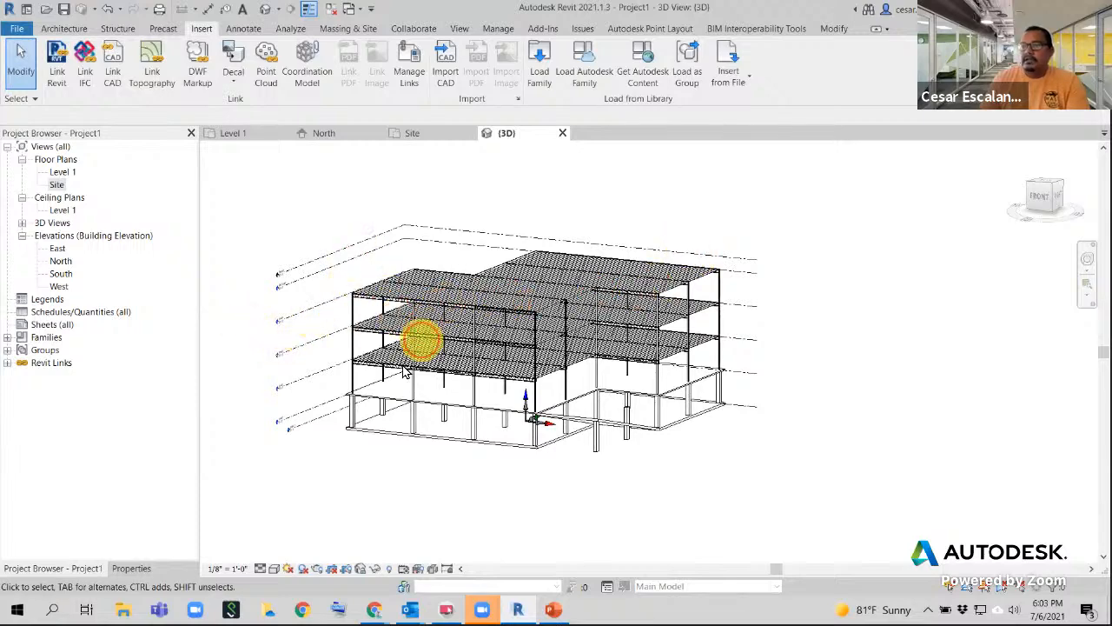
{"action": "left_click", "coordinate": [319, 422]}
{"action": "left_click", "coordinate": [663, 231]}
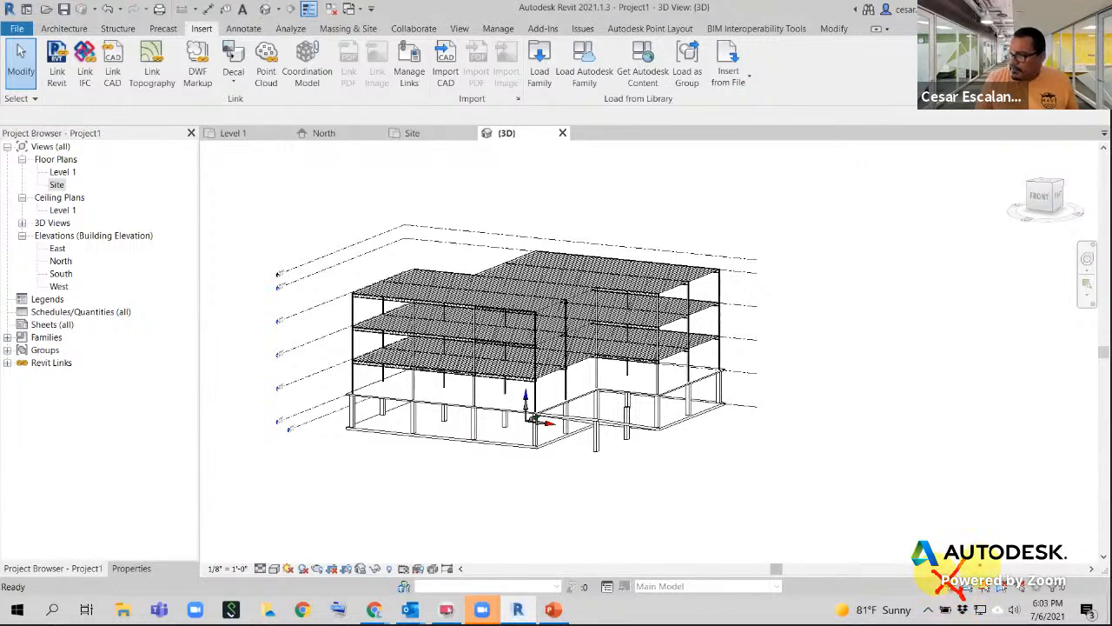
{"action": "key", "text": "XF86AudioRaiseVolume"}
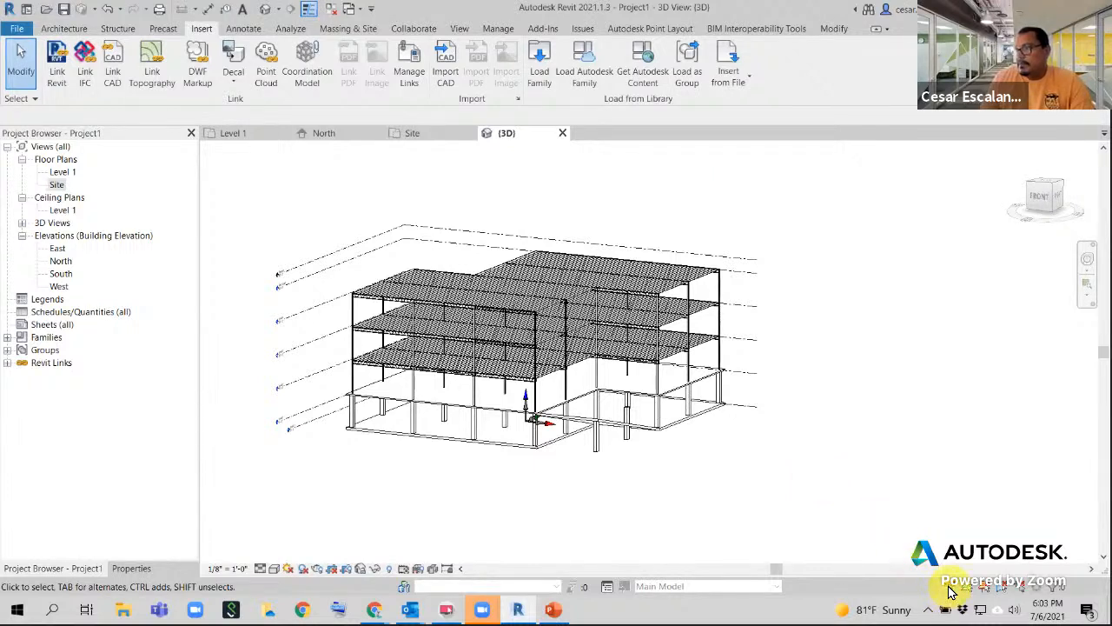
{"action": "left_click", "coordinate": [531, 294]}
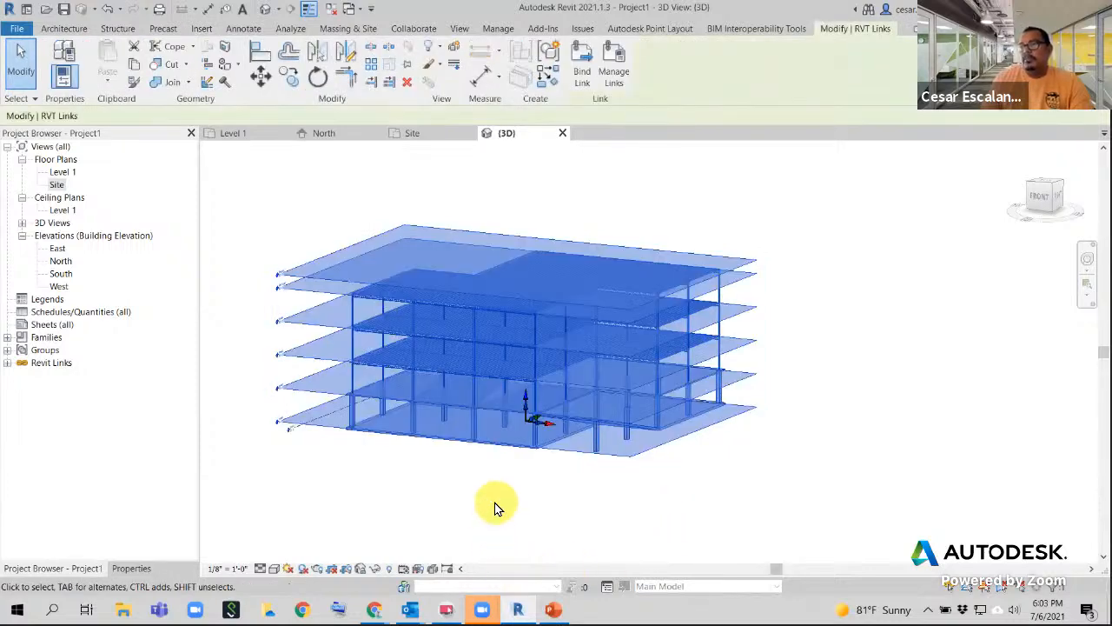
{"action": "scroll", "coordinate": [496, 511], "scroll_direction": "down", "scroll_amount": 3}
{"action": "scroll", "coordinate": [502, 428], "scroll_direction": "up", "scroll_amount": 2}
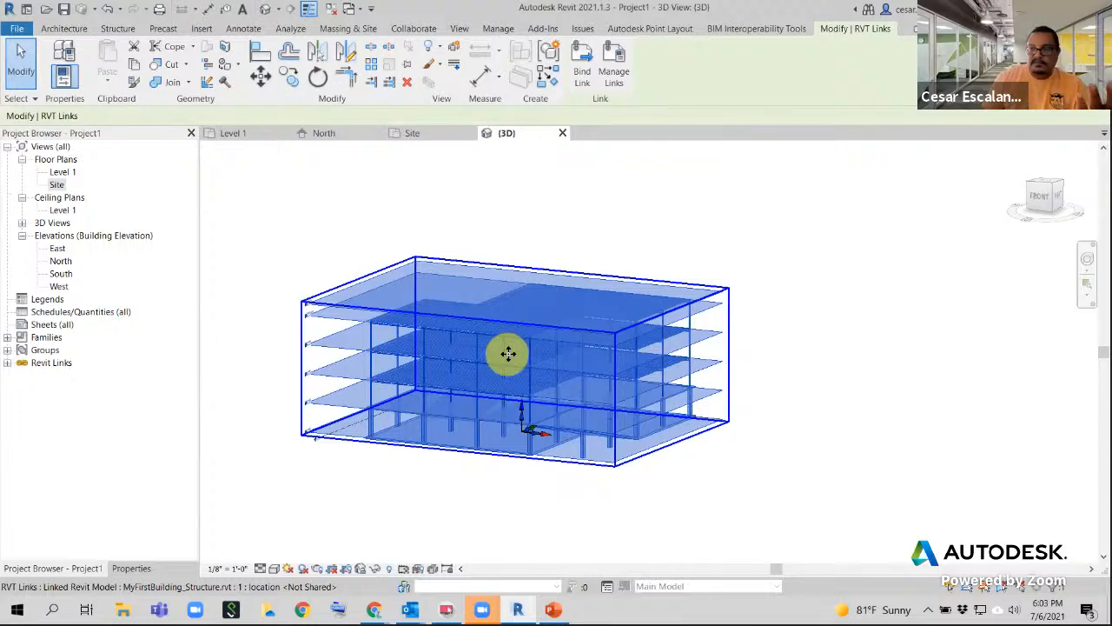
{"action": "left_click_drag", "start_coordinate": [513, 347], "coordinate": [813, 348]}
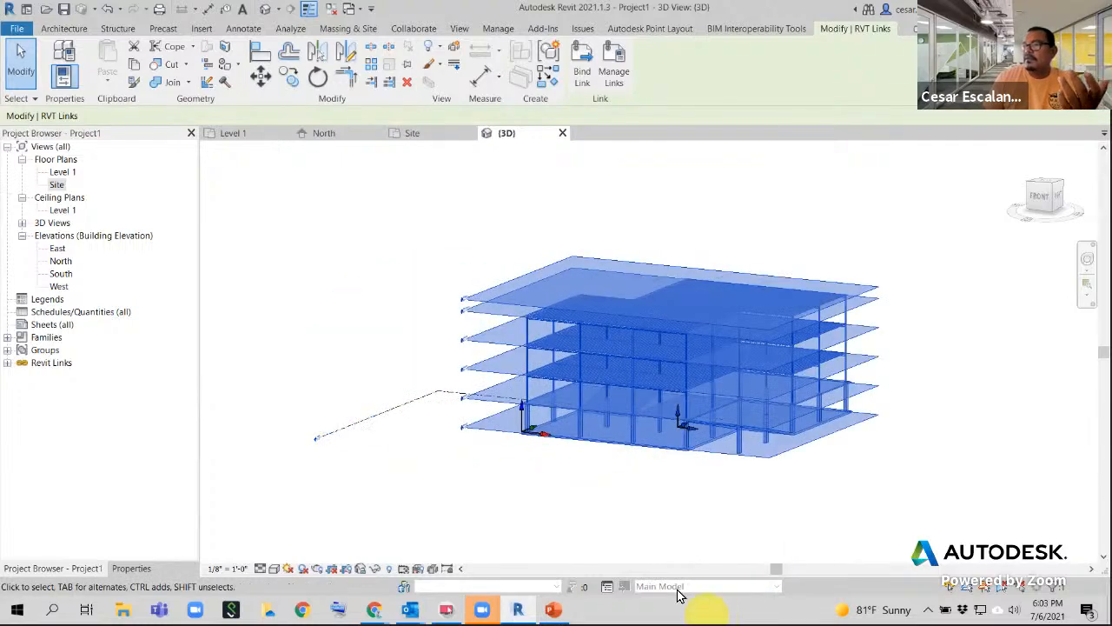
{"action": "left_click", "coordinate": [641, 489]}
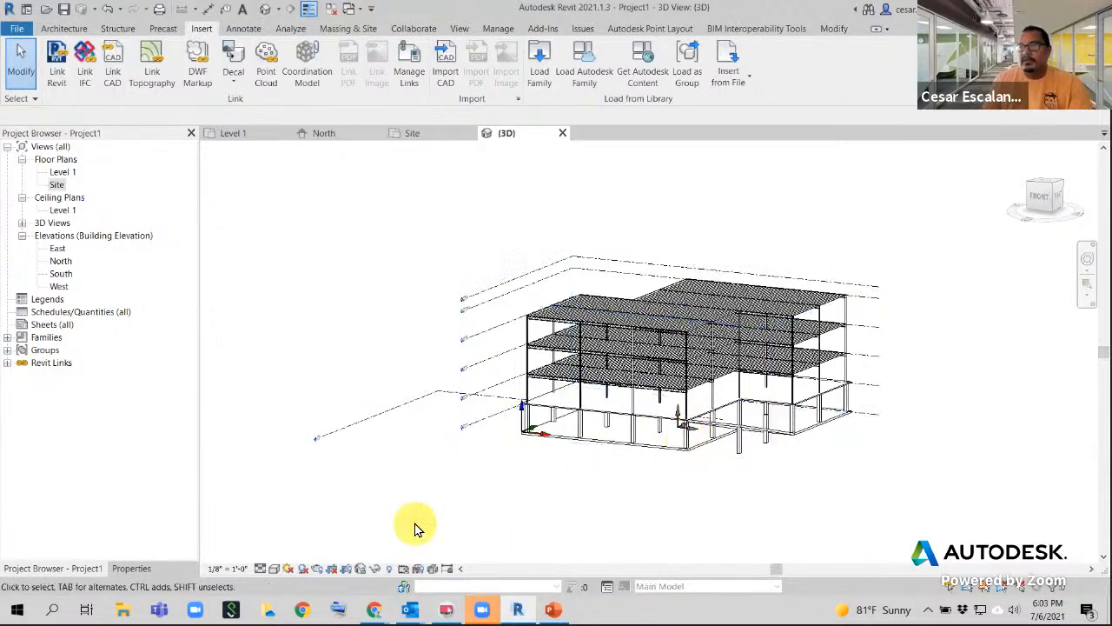
{"action": "left_click", "coordinate": [108, 11]}
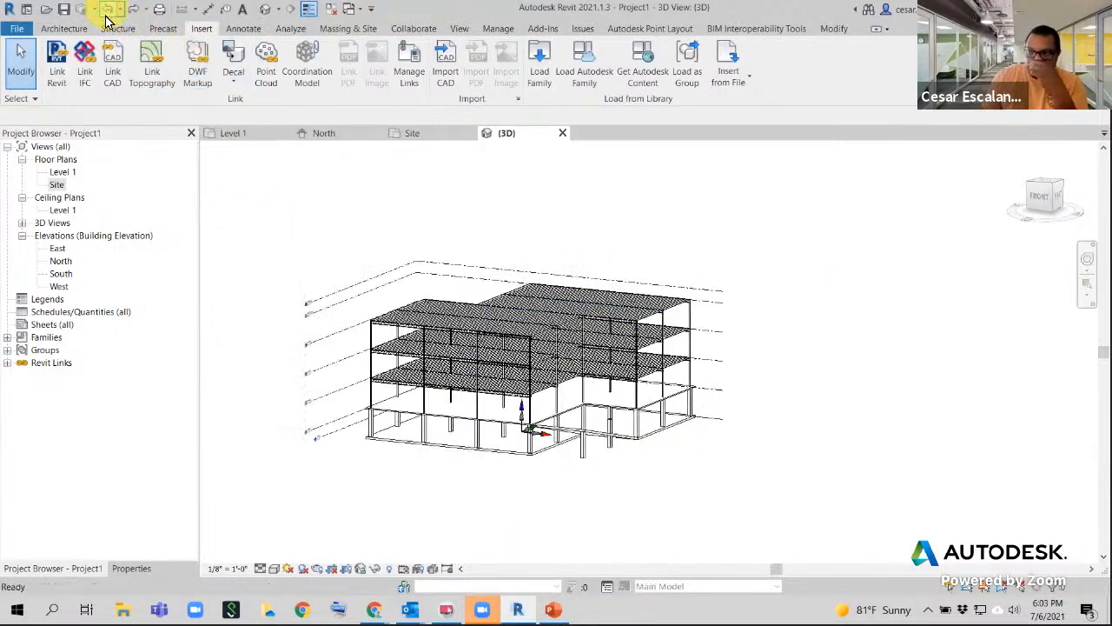
{"action": "left_click", "coordinate": [646, 377]}
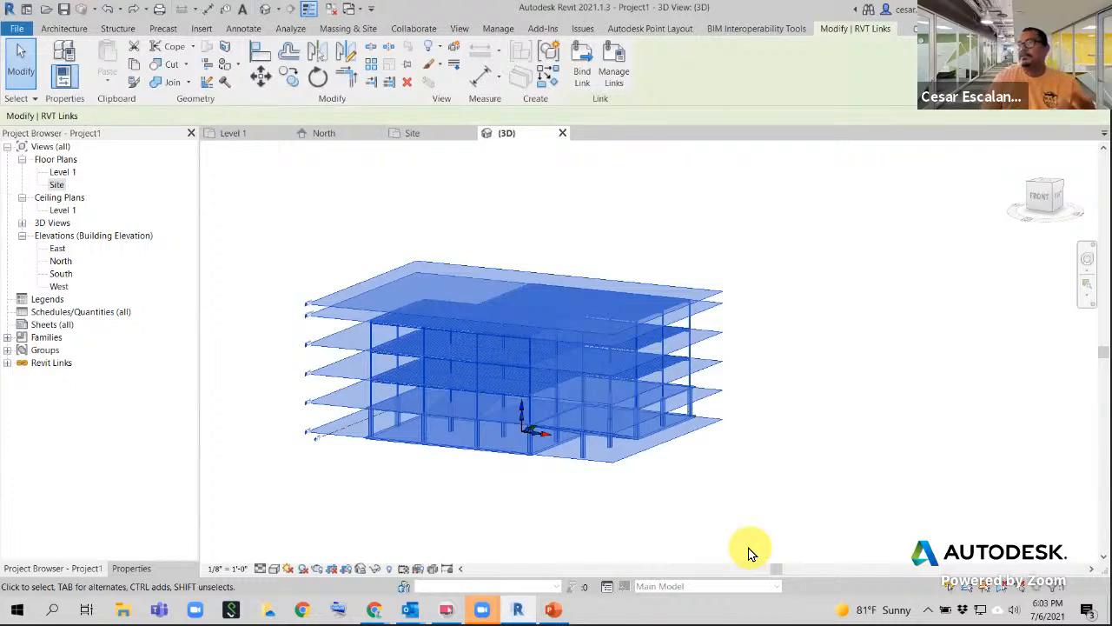
{"action": "left_click", "coordinate": [738, 516]}
{"action": "left_click", "coordinate": [637, 393]}
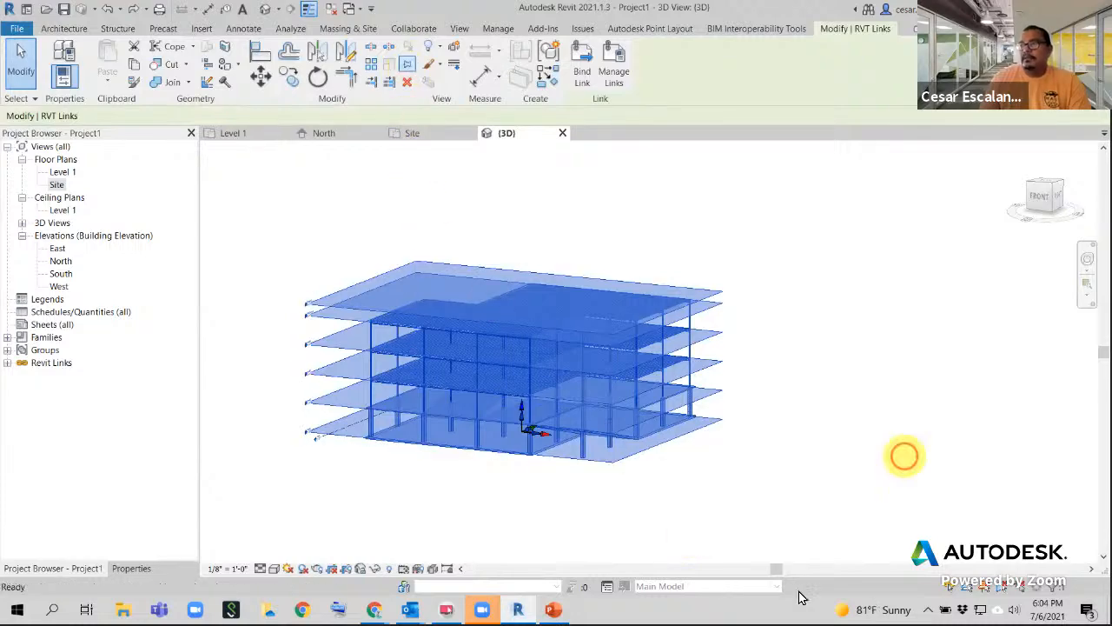
{"action": "left_click", "coordinate": [843, 500]}
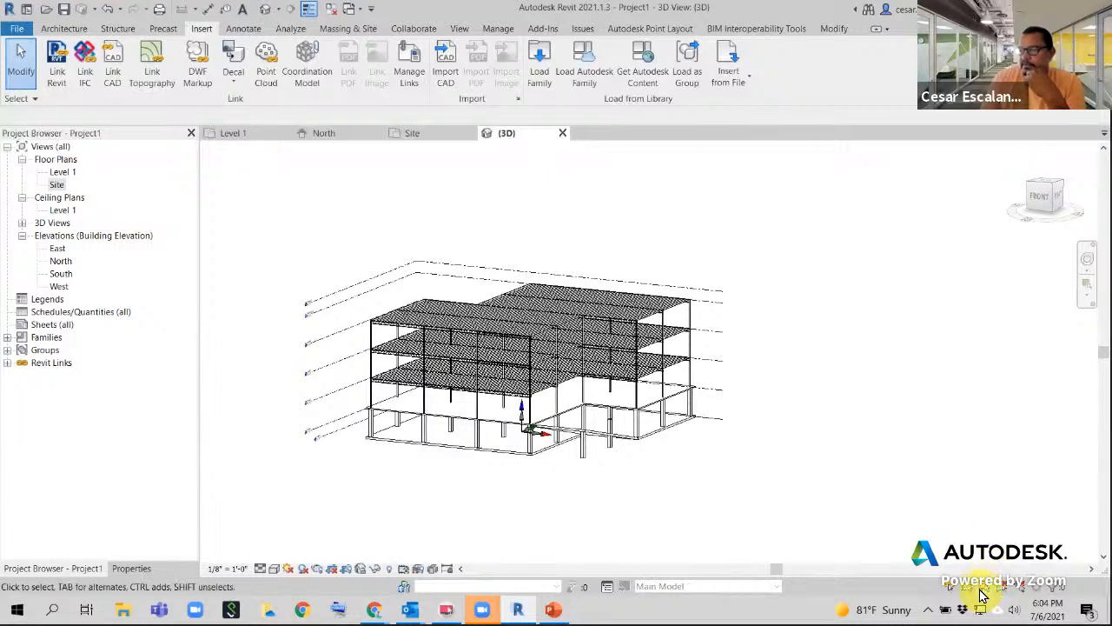
{"action": "left_click", "coordinate": [640, 417]}
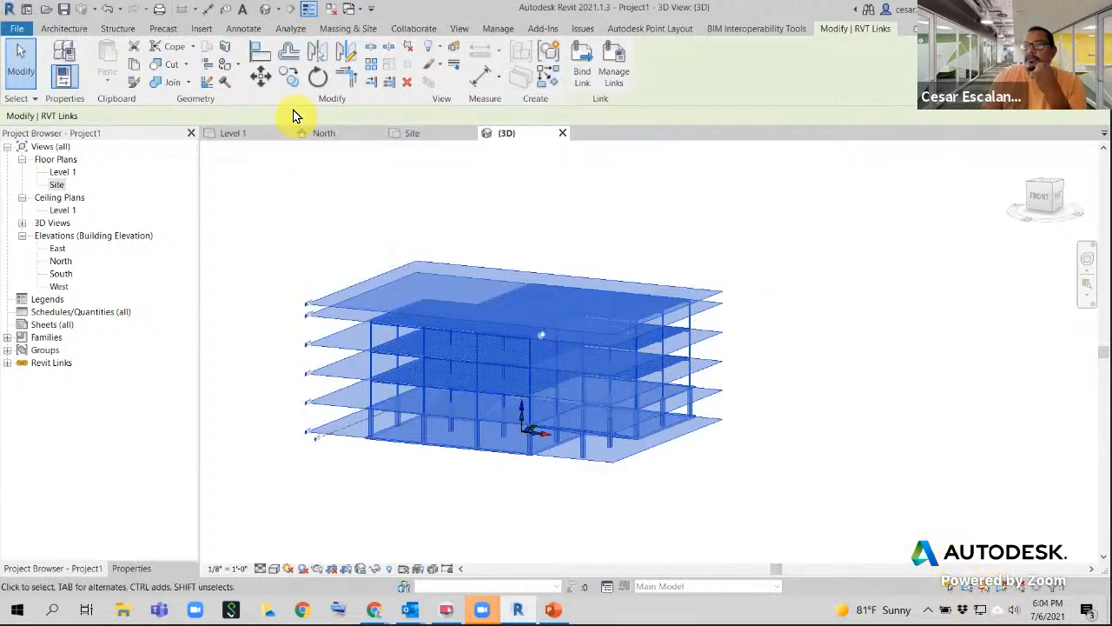
{"action": "left_click", "coordinate": [238, 65]}
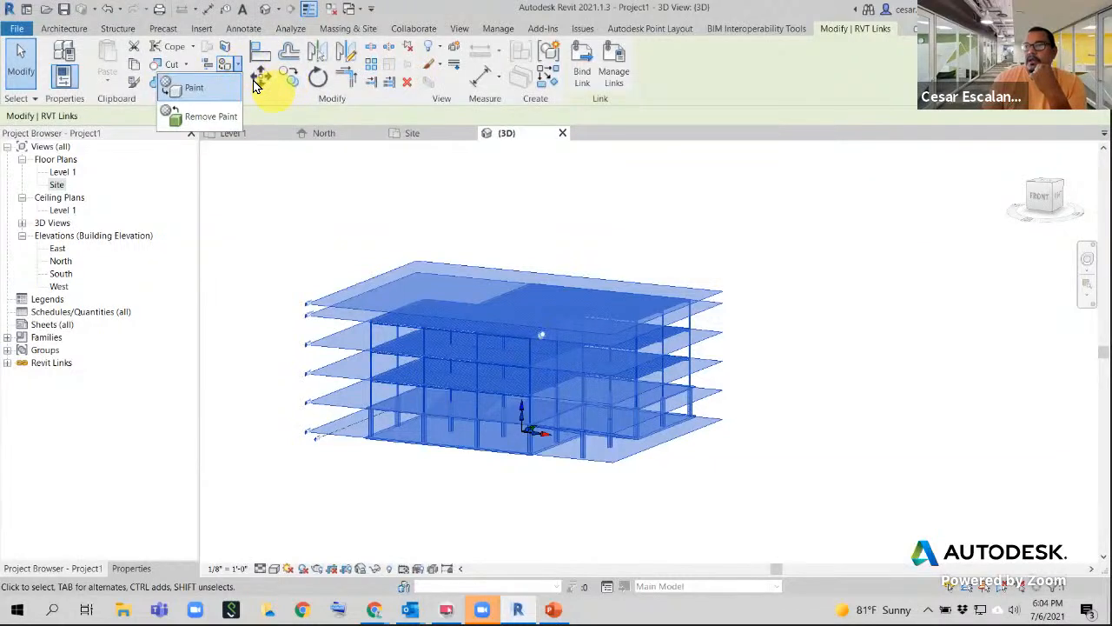
{"action": "left_click", "coordinate": [260, 77]}
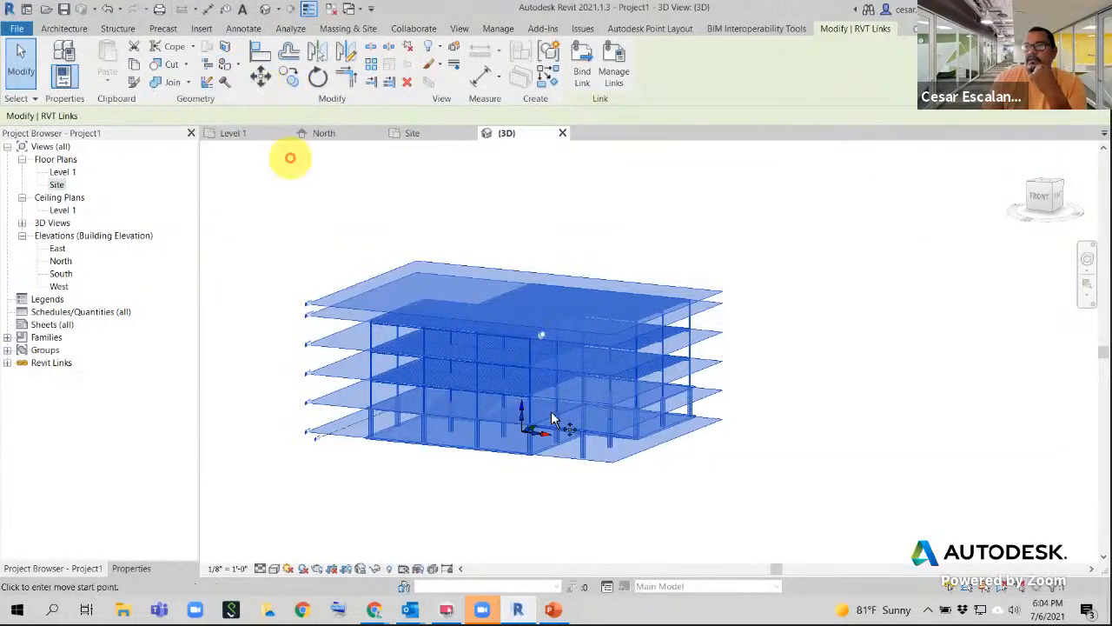
{"action": "left_click", "coordinate": [584, 463]}
{"action": "left_click", "coordinate": [725, 449]}
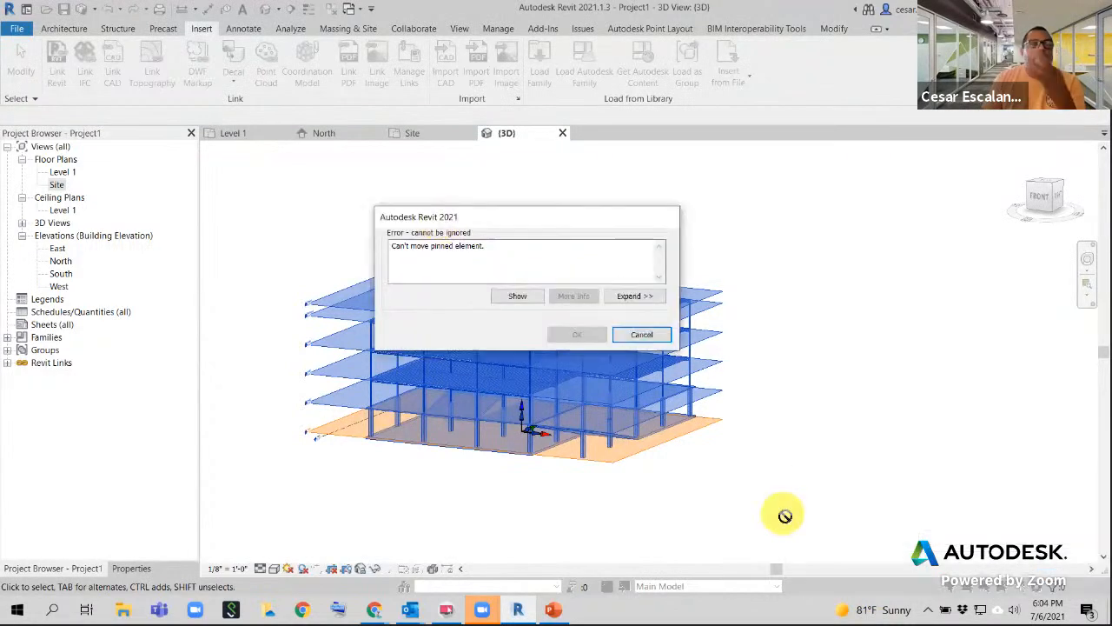
{"action": "left_click", "coordinate": [642, 335]}
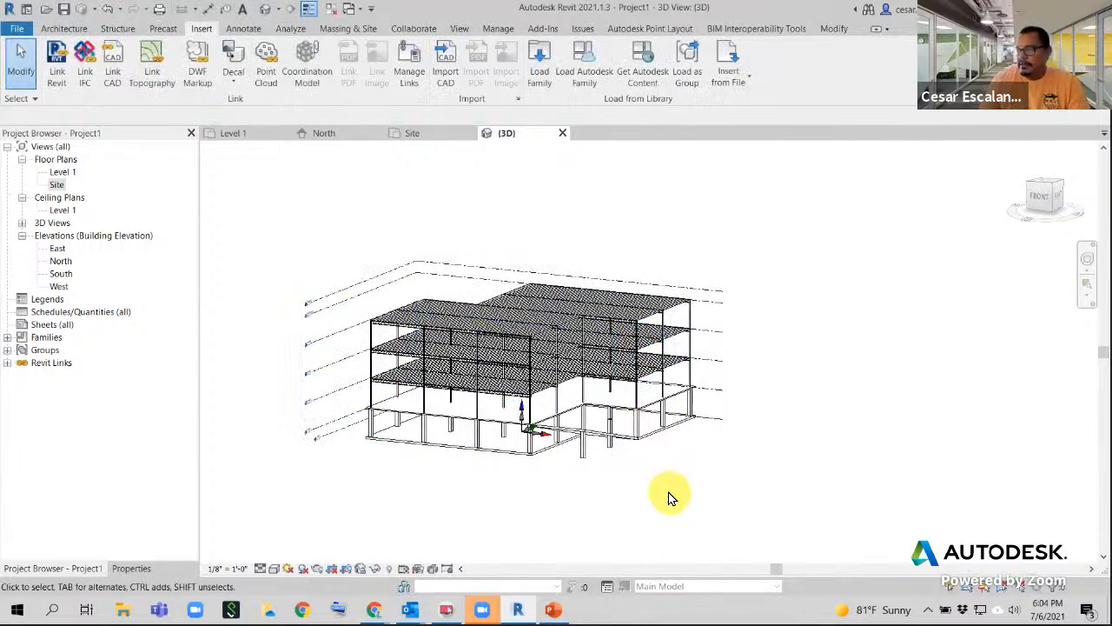
{"action": "left_click", "coordinate": [639, 370]}
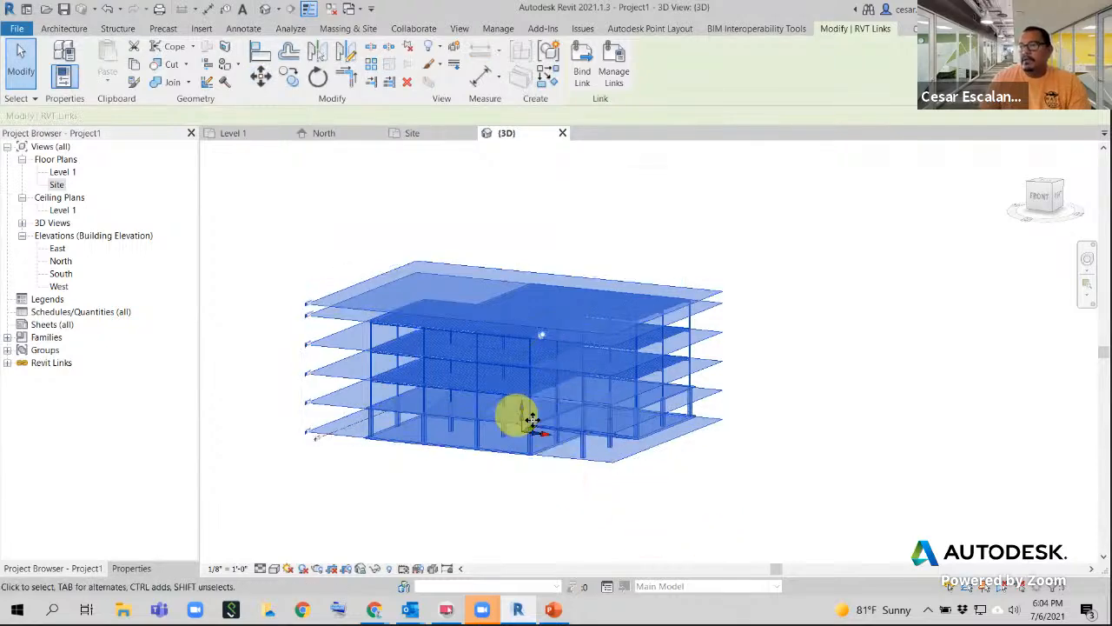
{"action": "left_click", "coordinate": [506, 518]}
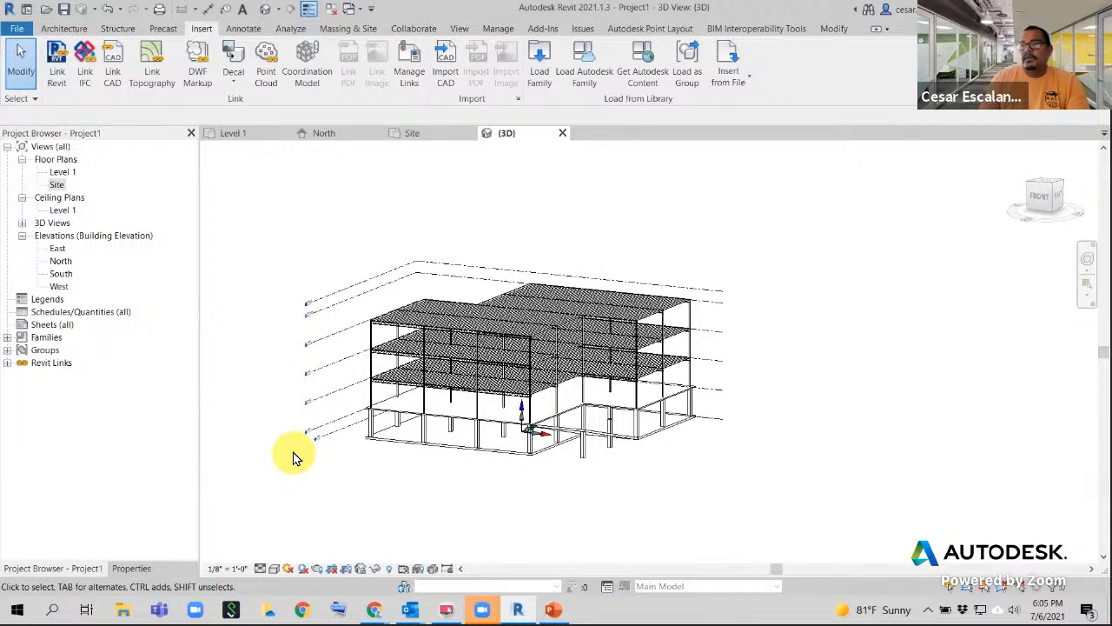
{"action": "double_click", "coordinate": [59, 275]}
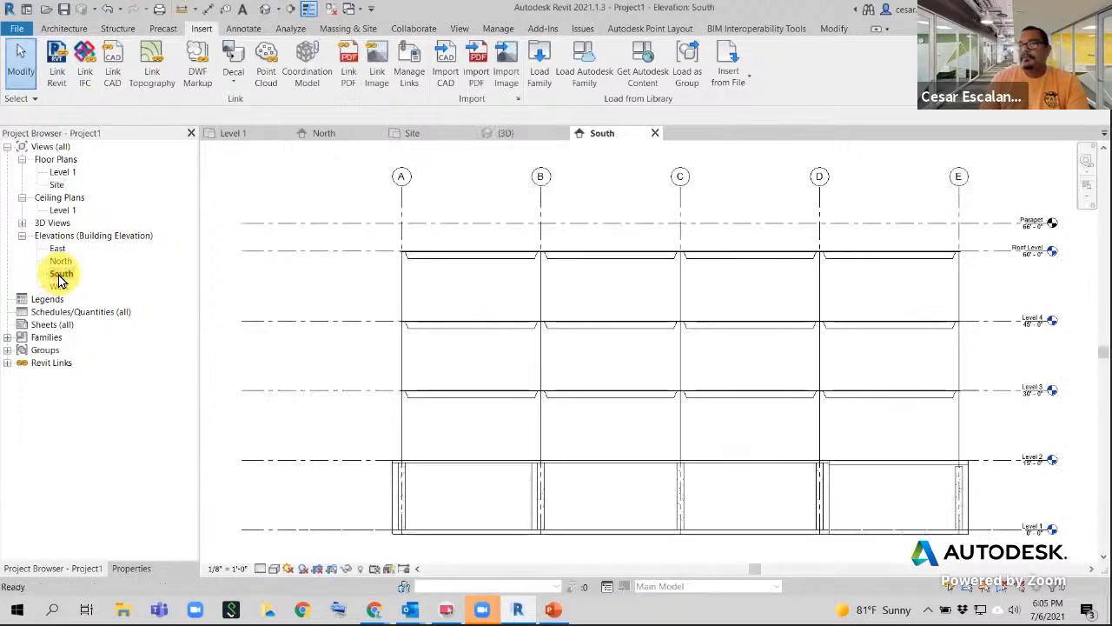
{"action": "scroll", "coordinate": [590, 421], "scroll_direction": "down", "scroll_amount": 1}
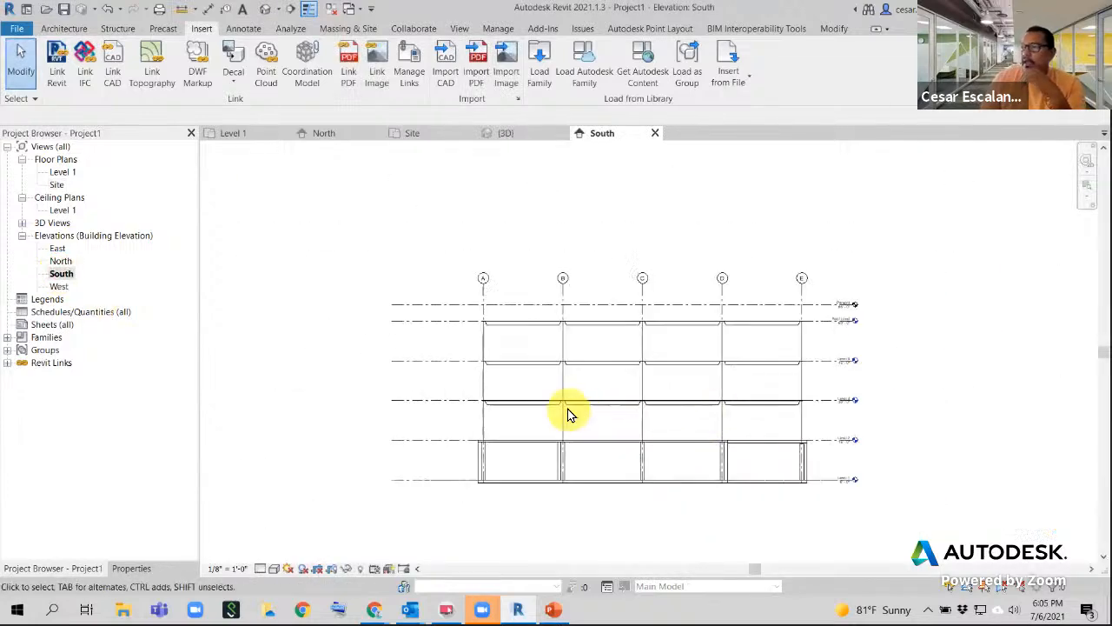
{"action": "scroll", "coordinate": [964, 431], "scroll_direction": "up", "scroll_amount": 2}
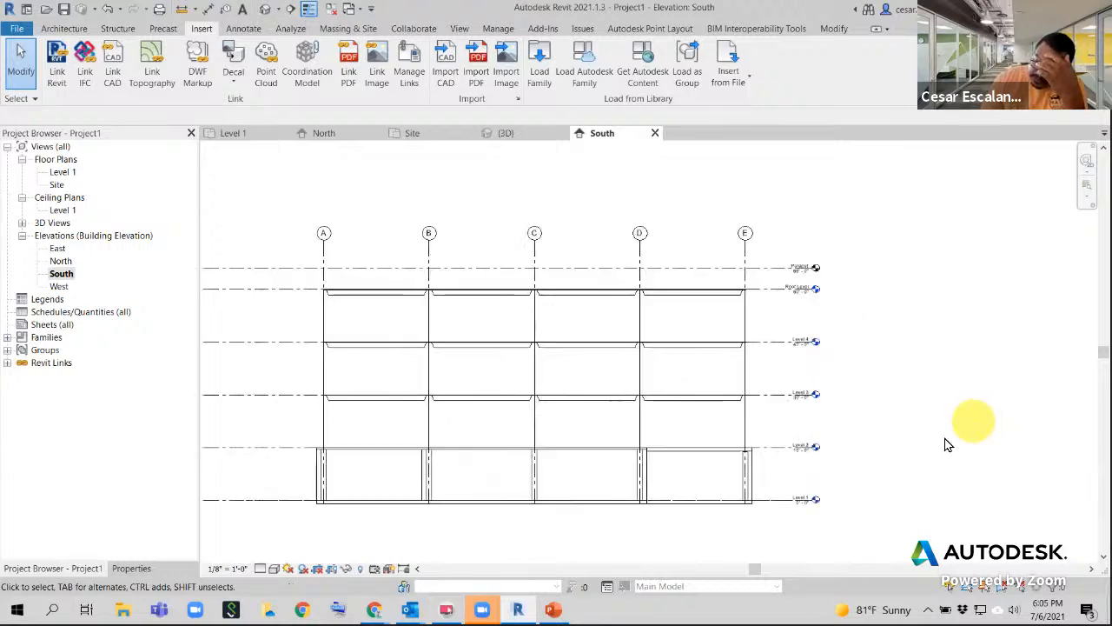
{"action": "middle_click_drag", "start_coordinate": [852, 410], "coordinate": [851, 441]}
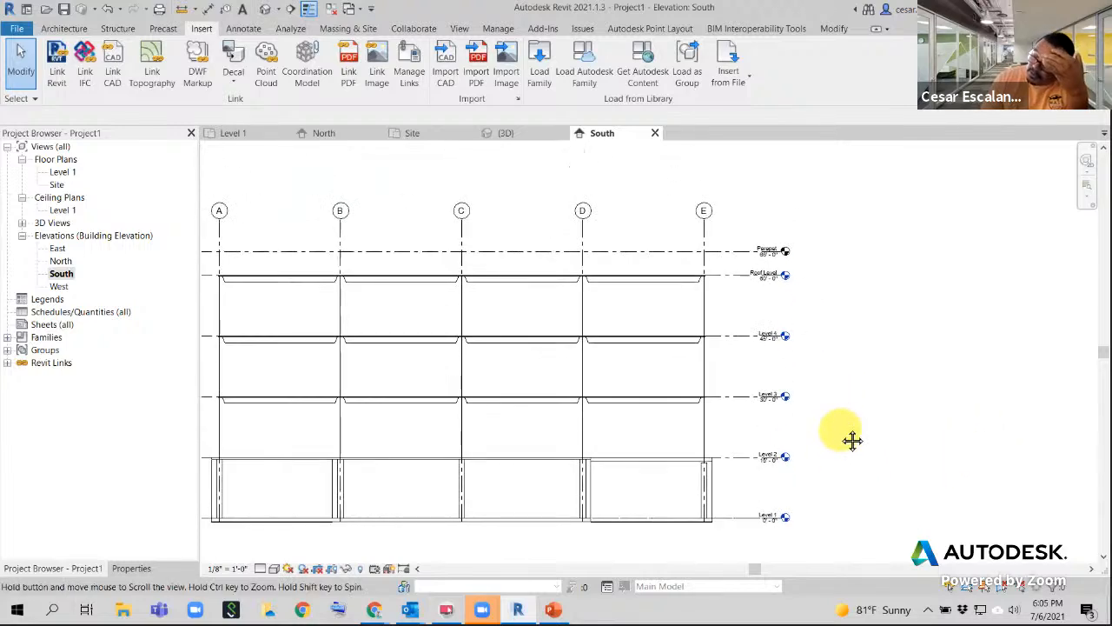
{"action": "scroll", "coordinate": [840, 437], "scroll_direction": "down", "scroll_amount": 2}
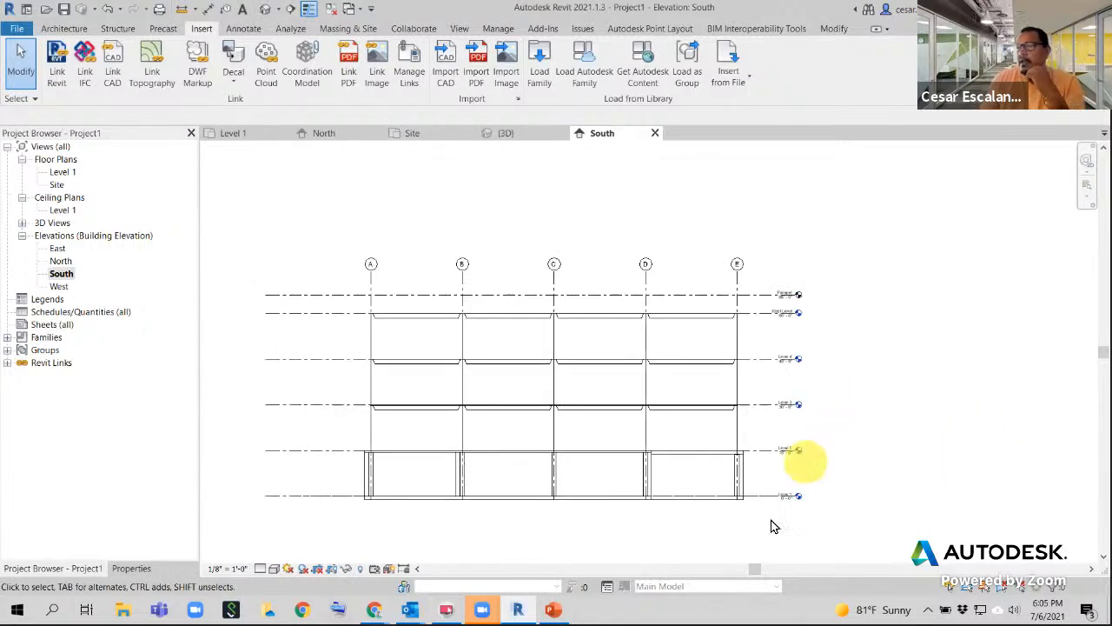
{"action": "scroll", "coordinate": [765, 556], "scroll_direction": "up", "scroll_amount": 2}
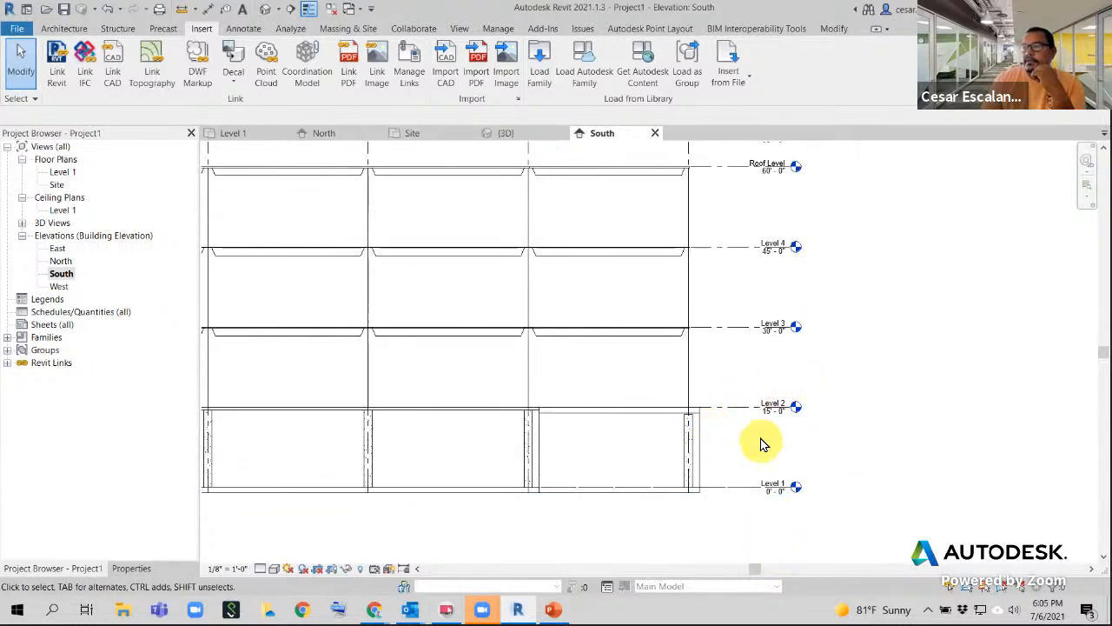
{"action": "scroll", "coordinate": [763, 440], "scroll_direction": "up", "scroll_amount": 2}
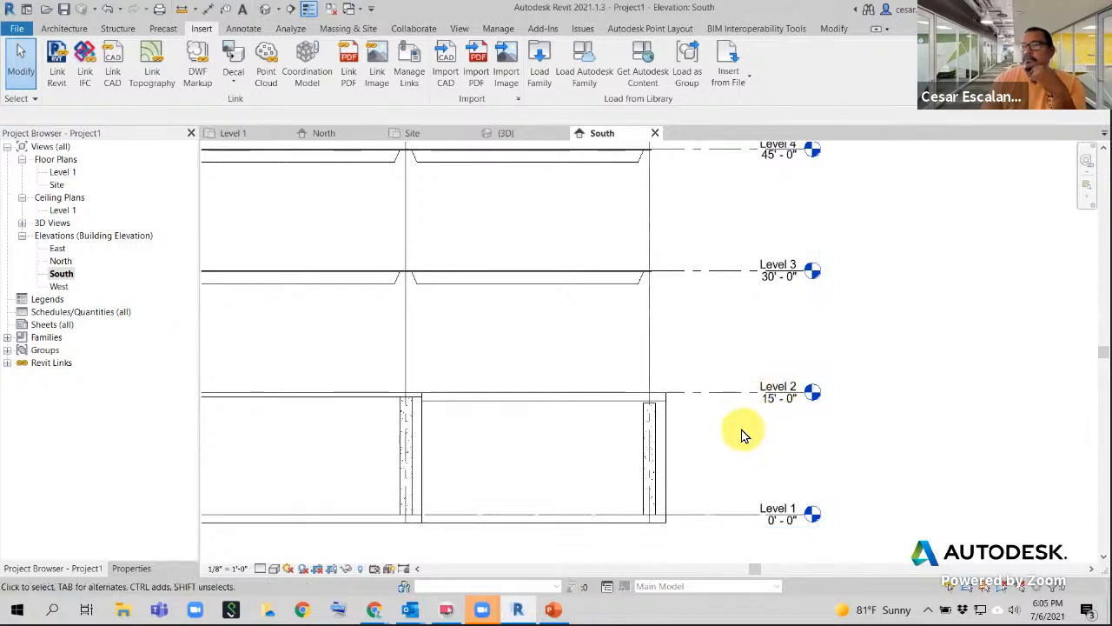
{"action": "scroll", "coordinate": [739, 434], "scroll_direction": "down", "scroll_amount": 3}
{"action": "scroll", "coordinate": [861, 436], "scroll_direction": "down", "scroll_amount": 2}
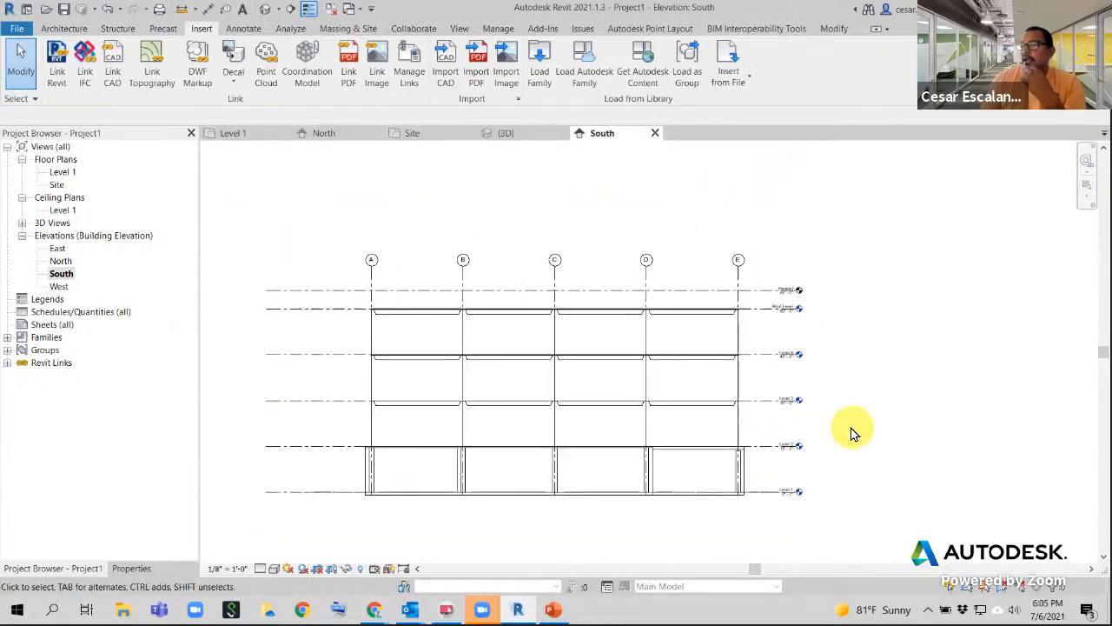
{"action": "scroll", "coordinate": [827, 516], "scroll_direction": "up", "scroll_amount": 5}
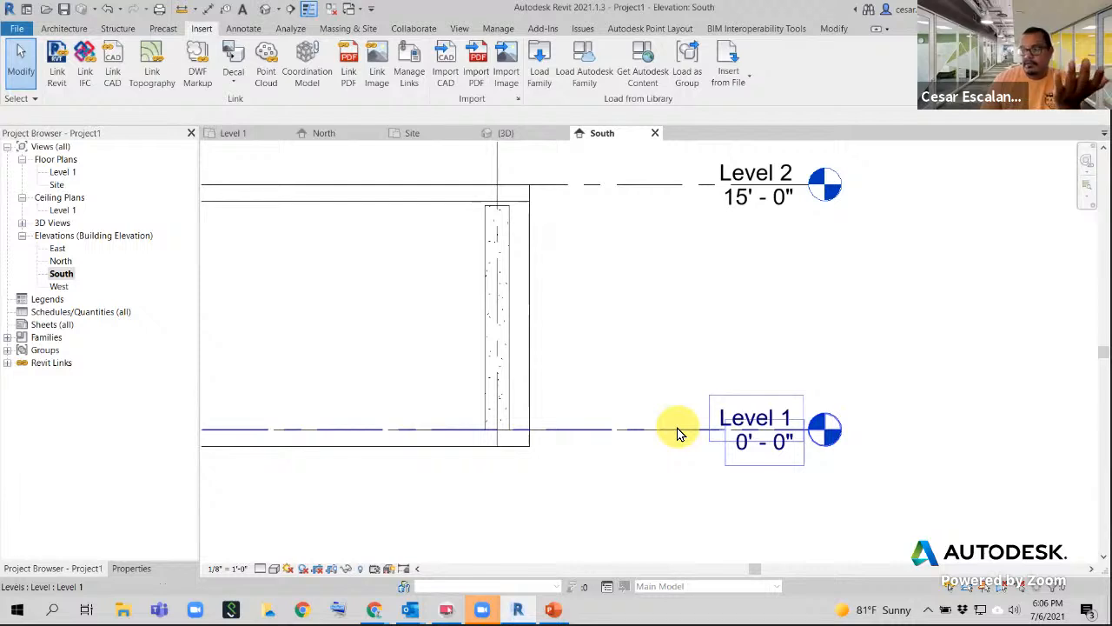
{"action": "scroll", "coordinate": [674, 459], "scroll_direction": "down", "scroll_amount": 6}
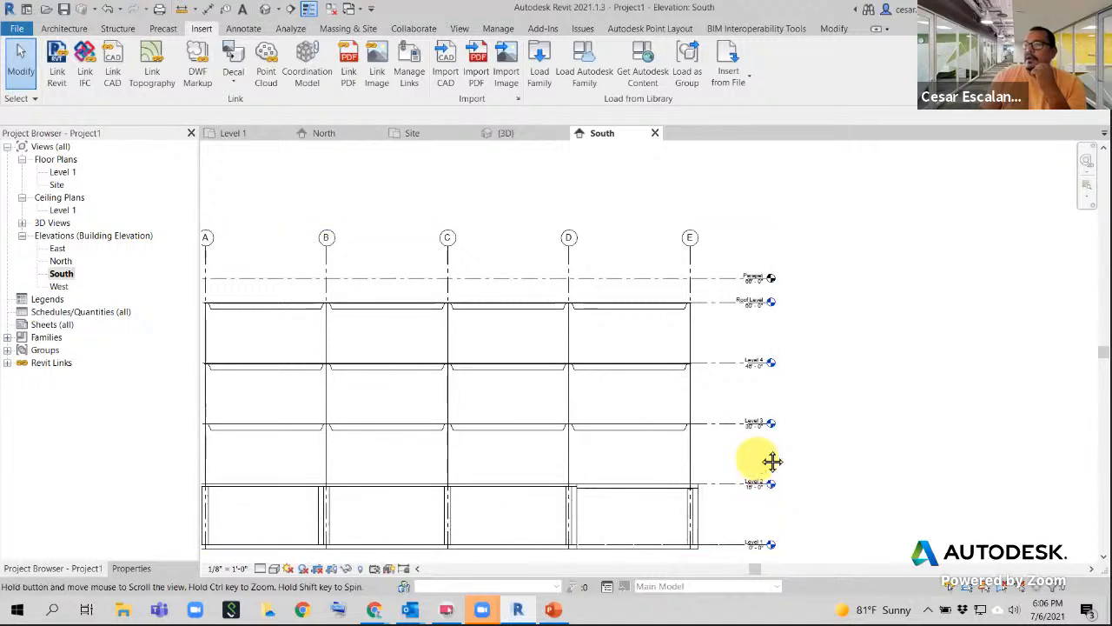
{"action": "middle_click_drag", "start_coordinate": [773, 459], "coordinate": [799, 425]}
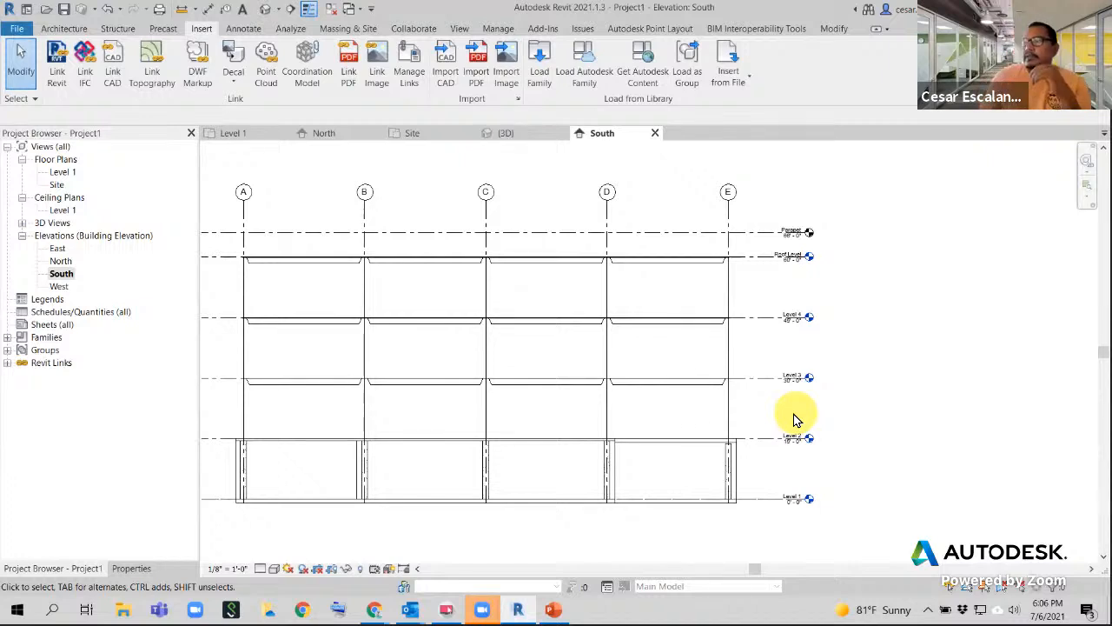
{"action": "scroll", "coordinate": [860, 415], "scroll_direction": "up", "scroll_amount": 3}
{"action": "middle_click_drag", "start_coordinate": [859, 415], "coordinate": [725, 405]}
{"action": "scroll", "coordinate": [722, 397], "scroll_direction": "down", "scroll_amount": 2}
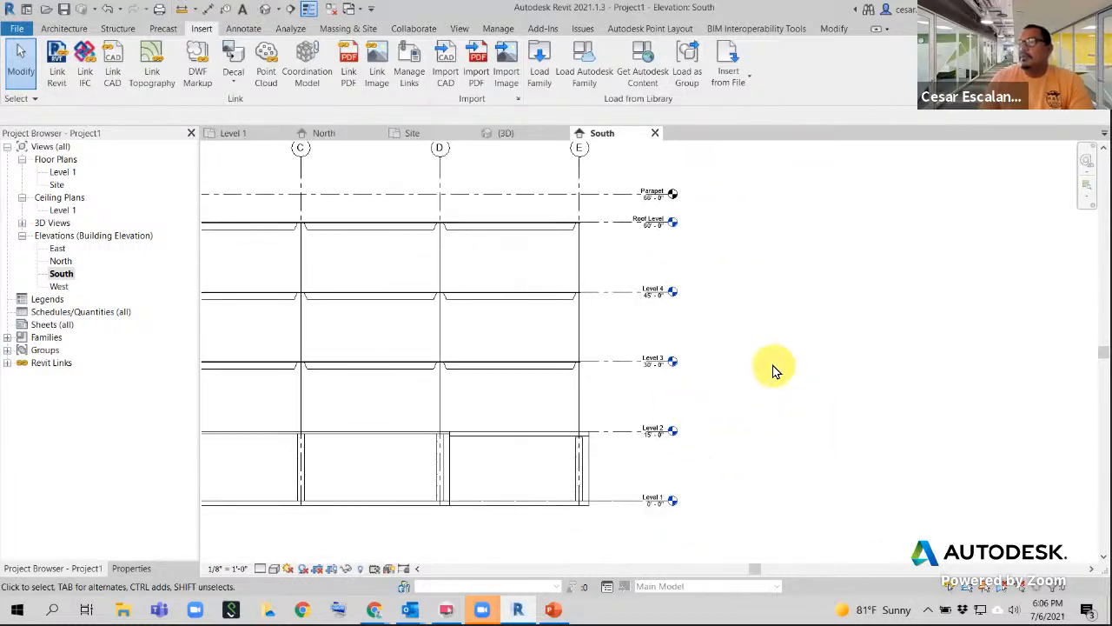
- Start a Copy/Monitor session on the linked MyFirstBuilding_Structure.rvt model using Select Link
{"action": "left_click", "coordinate": [414, 30]}
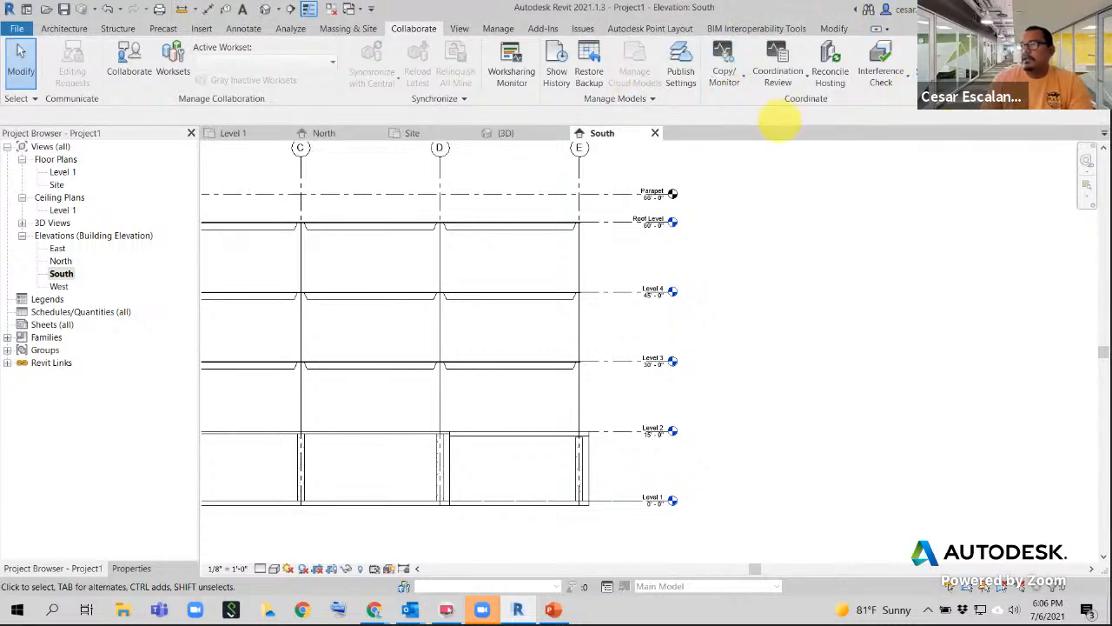
{"action": "left_click", "coordinate": [726, 74]}
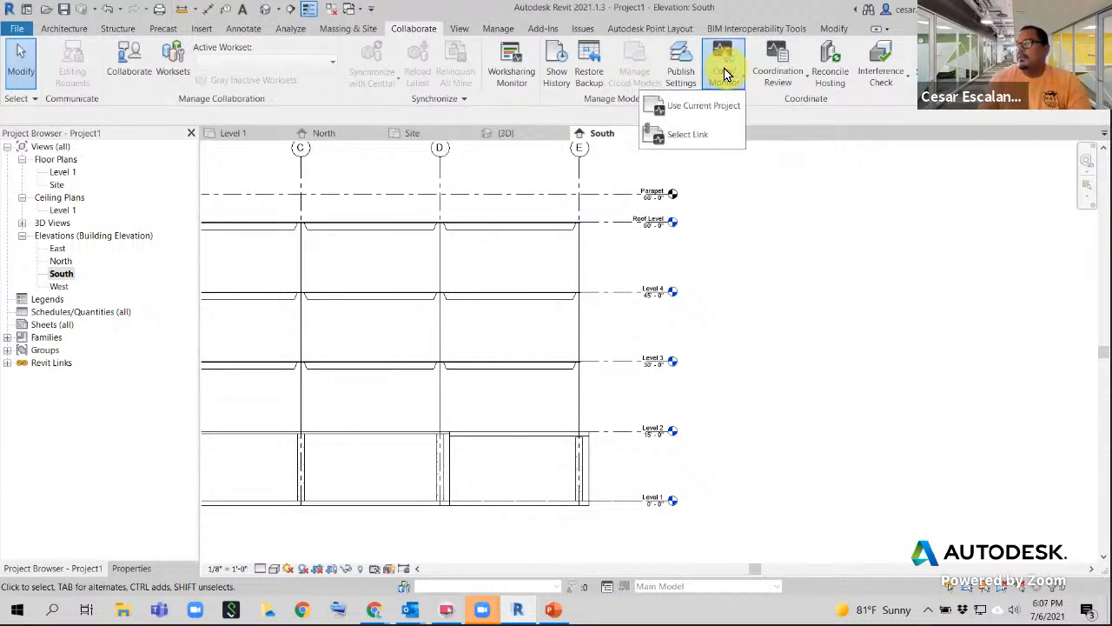
{"action": "left_click", "coordinate": [690, 135]}
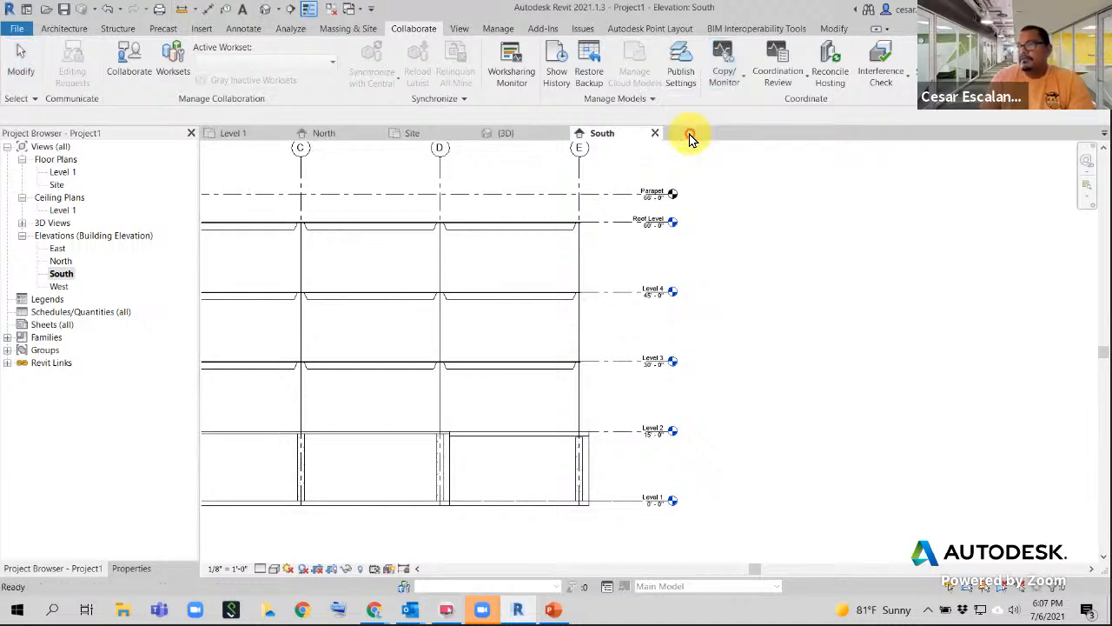
{"action": "left_click", "coordinate": [626, 200]}
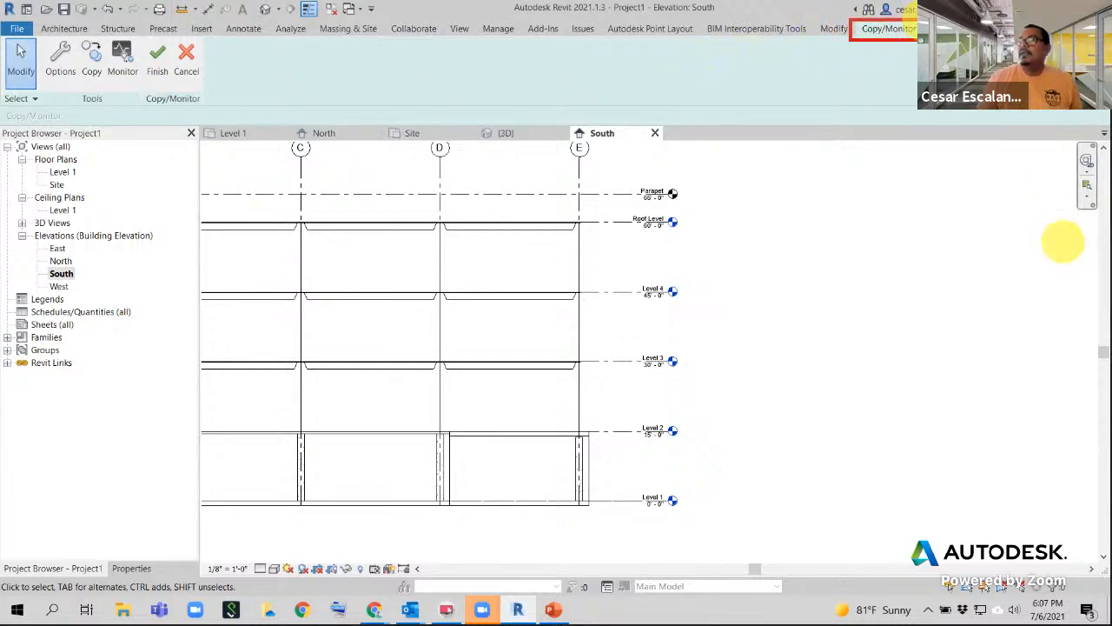
- Open the Copy/Monitor Options dialog from the Copy/Monitor ribbon
{"action": "mouse_move", "coordinate": [209, 35]}
{"action": "left_mouse_down", "text": "ctrl"}
{"action": "mouse_move", "coordinate": [13, 116]}
{"action": "mouse_move", "coordinate": [3, 108]}
{"action": "left_mouse_up", "text": "ctrl"}
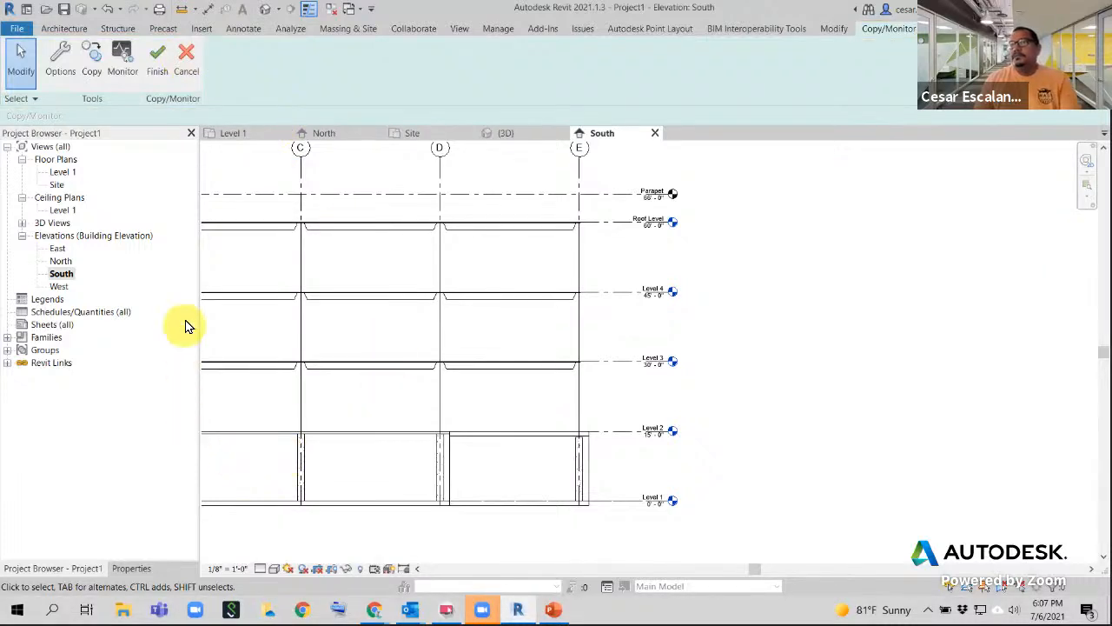
{"action": "left_click", "coordinate": [61, 76]}
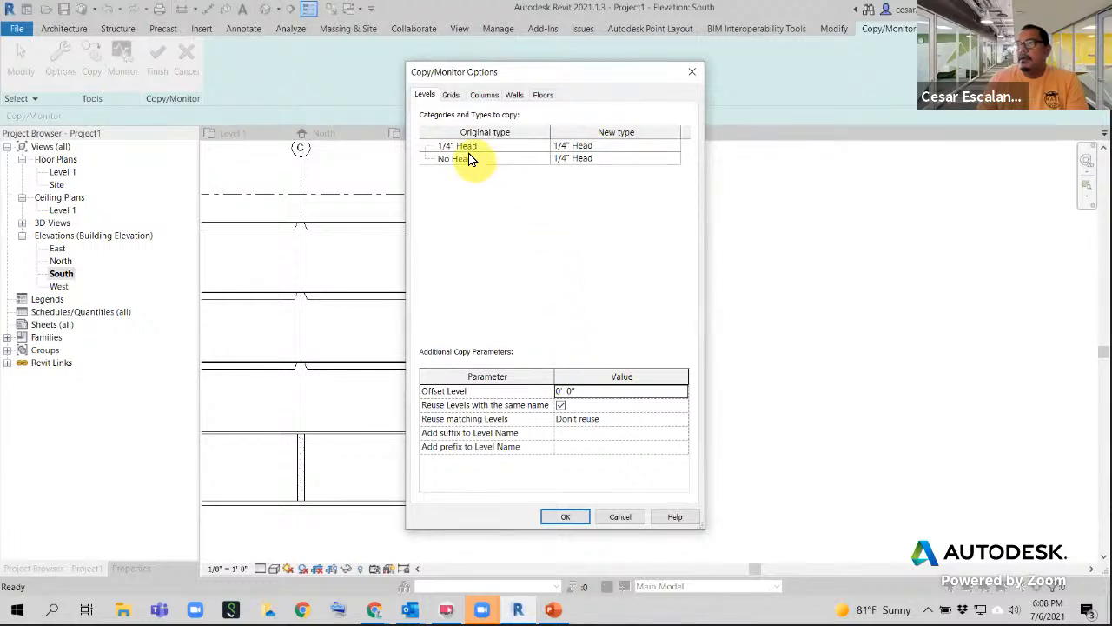
- Review the Grids, Columns, Walls and Floors type mappings in Copy/Monitor Options
{"action": "left_click", "coordinate": [451, 96]}
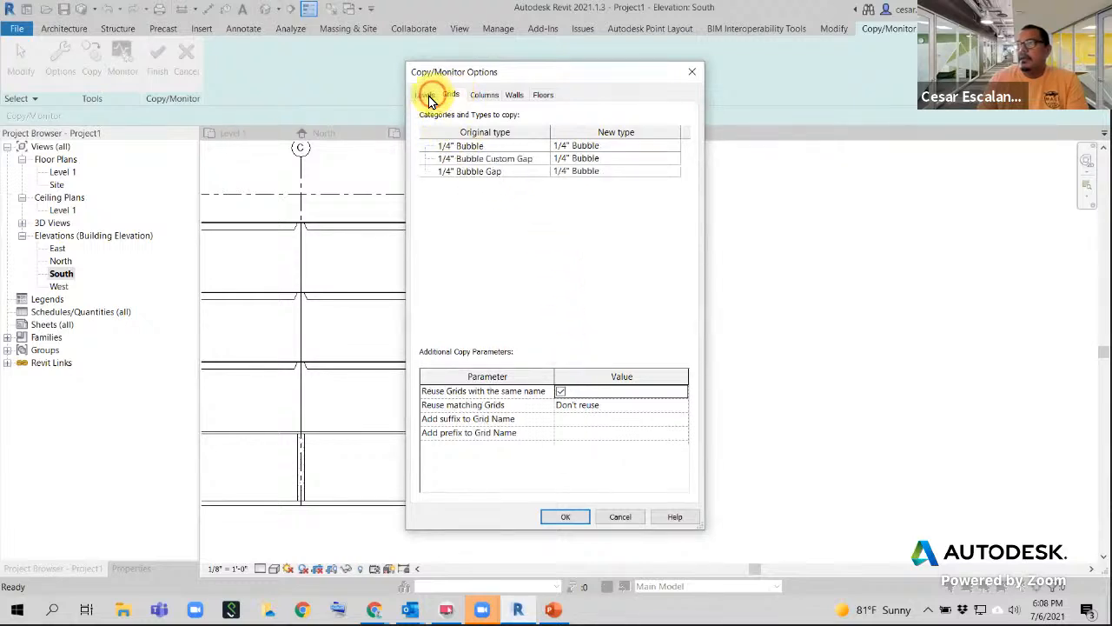
{"action": "left_click", "coordinate": [424, 97]}
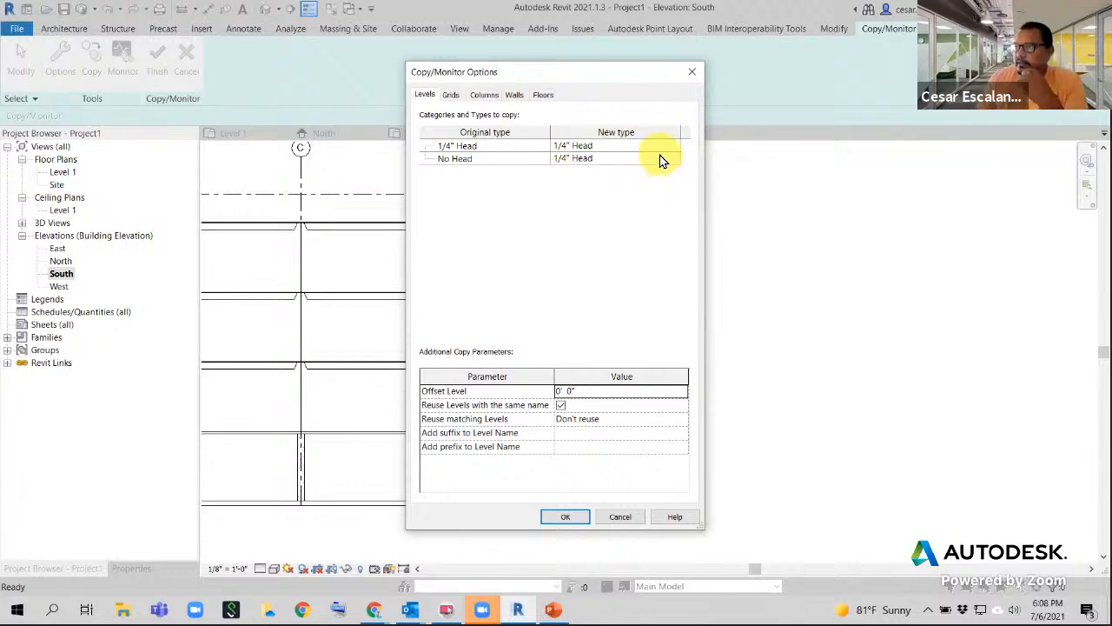
{"action": "left_click", "coordinate": [452, 98]}
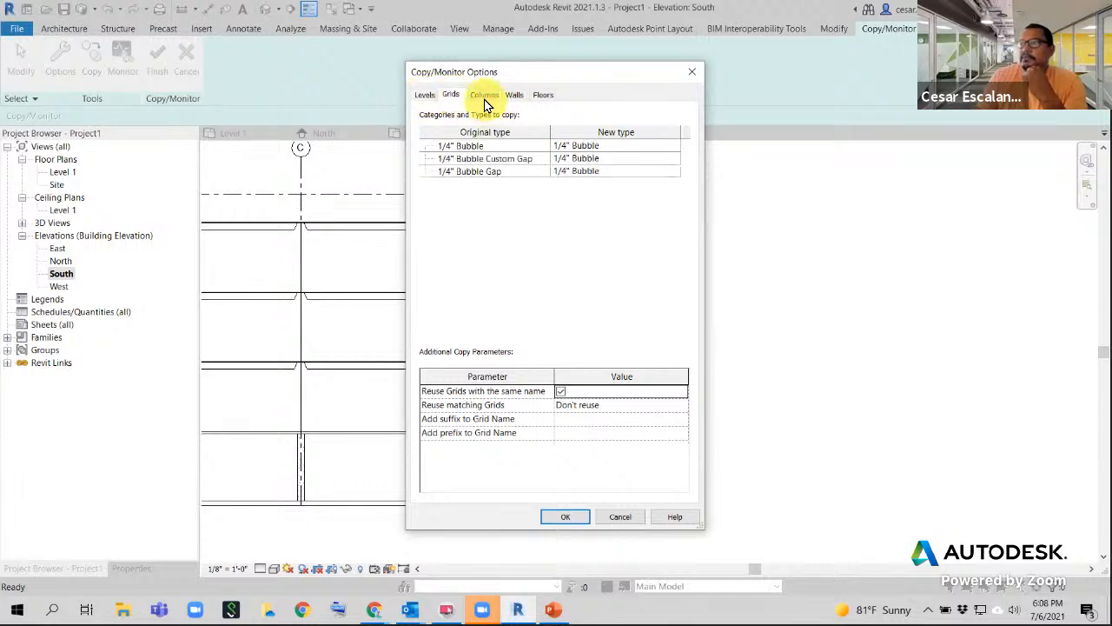
{"action": "left_click", "coordinate": [485, 97]}
{"action": "left_click", "coordinate": [515, 95]}
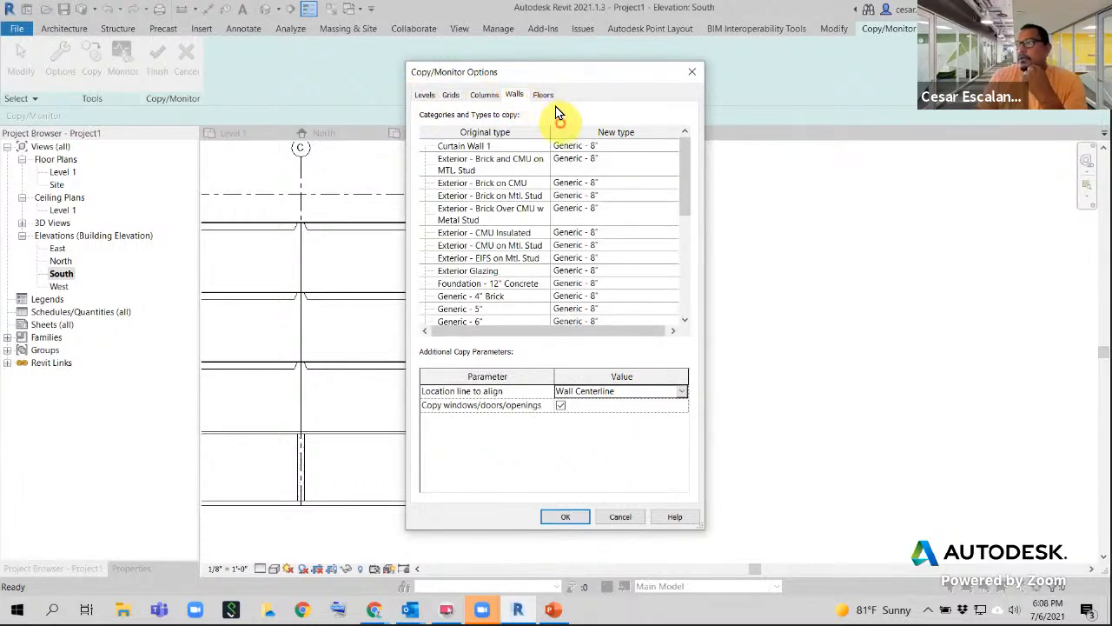
{"action": "left_click", "coordinate": [542, 95]}
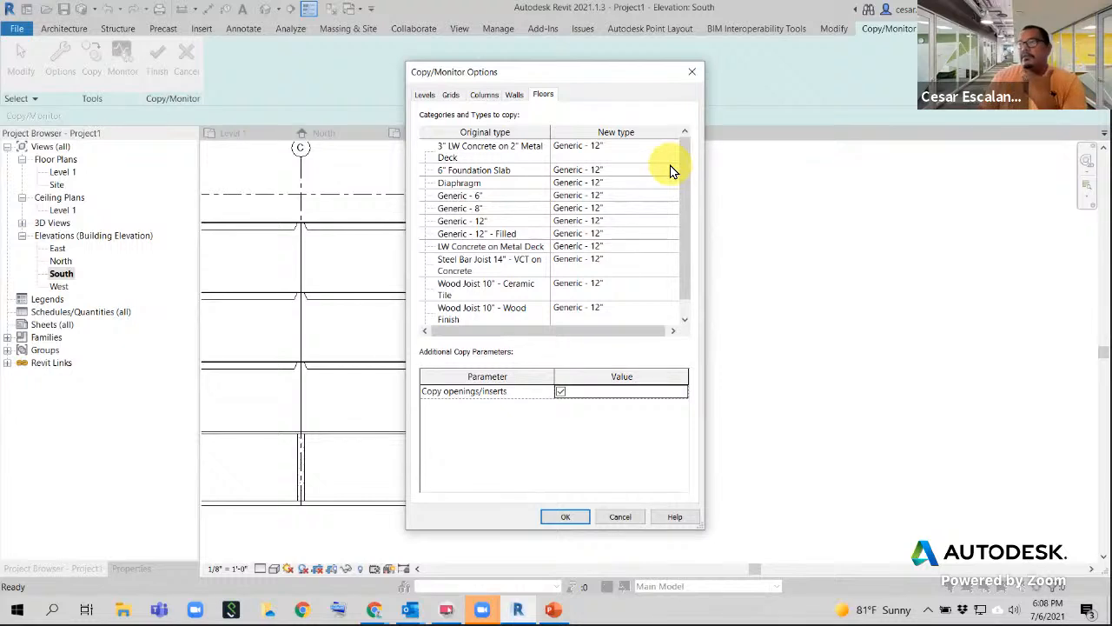
{"action": "left_click", "coordinate": [514, 96]}
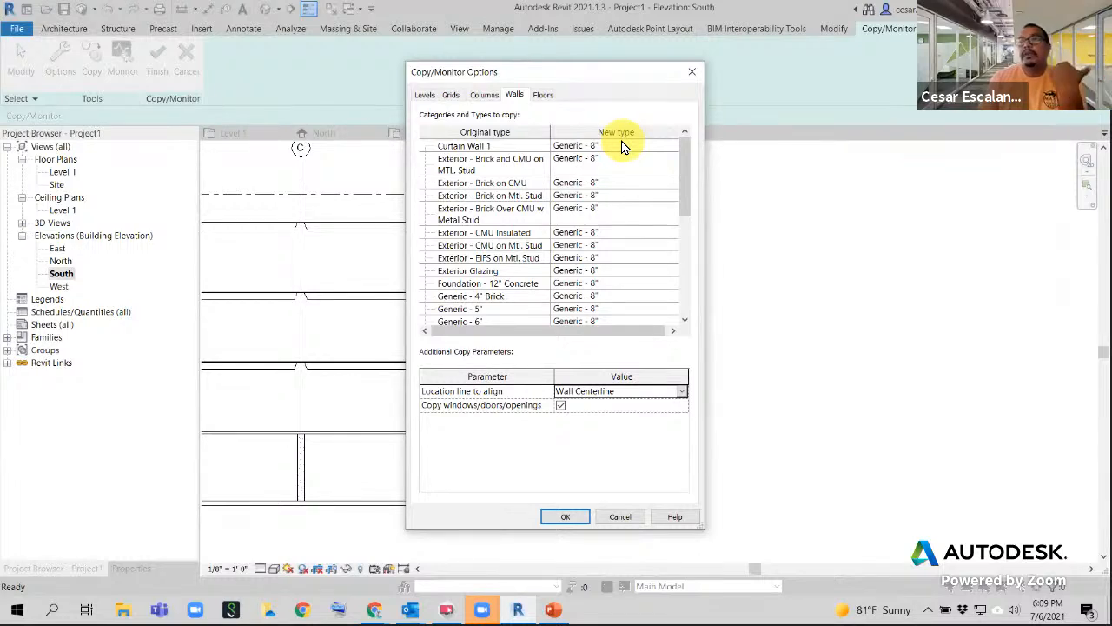
- Check the level name suffix setting on the Levels tab and accept the options
{"action": "left_click", "coordinate": [425, 95]}
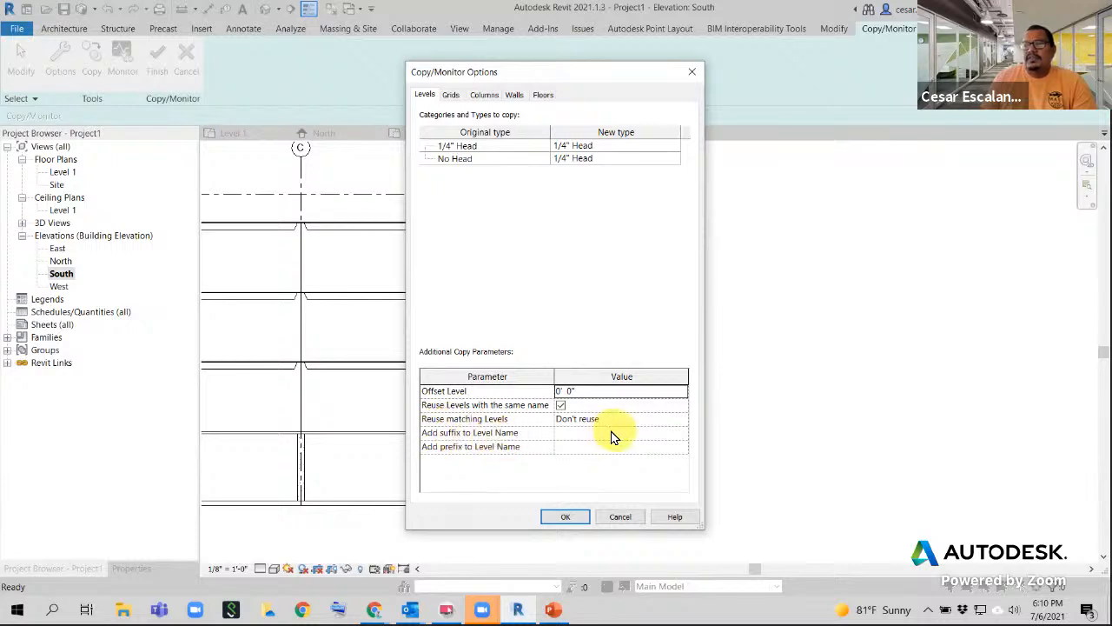
{"action": "left_click", "coordinate": [560, 434]}
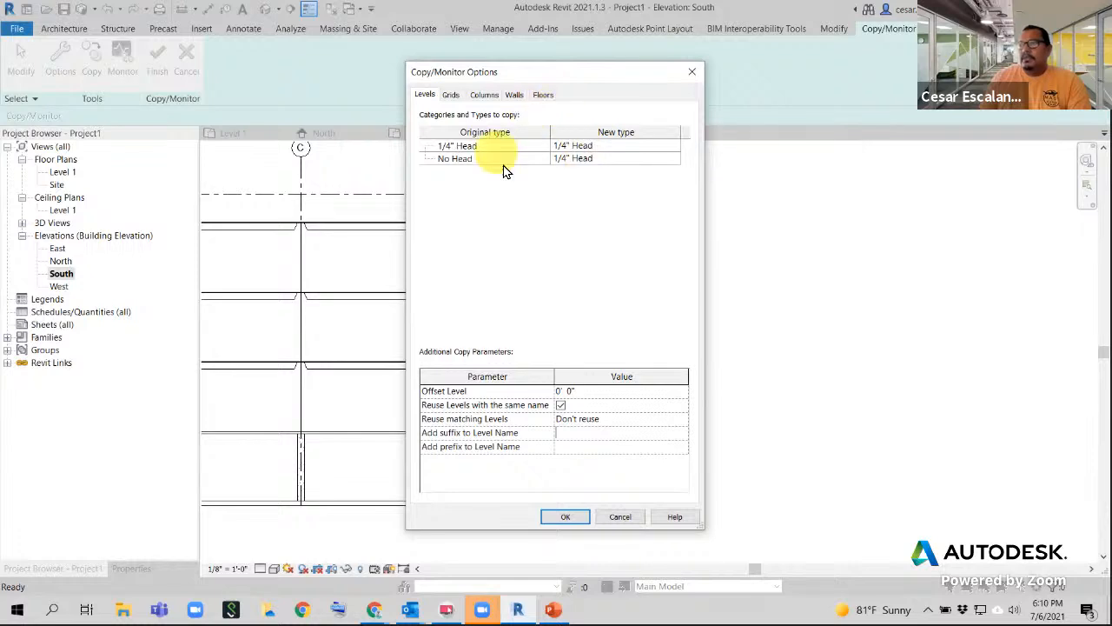
{"action": "left_click", "coordinate": [565, 523]}
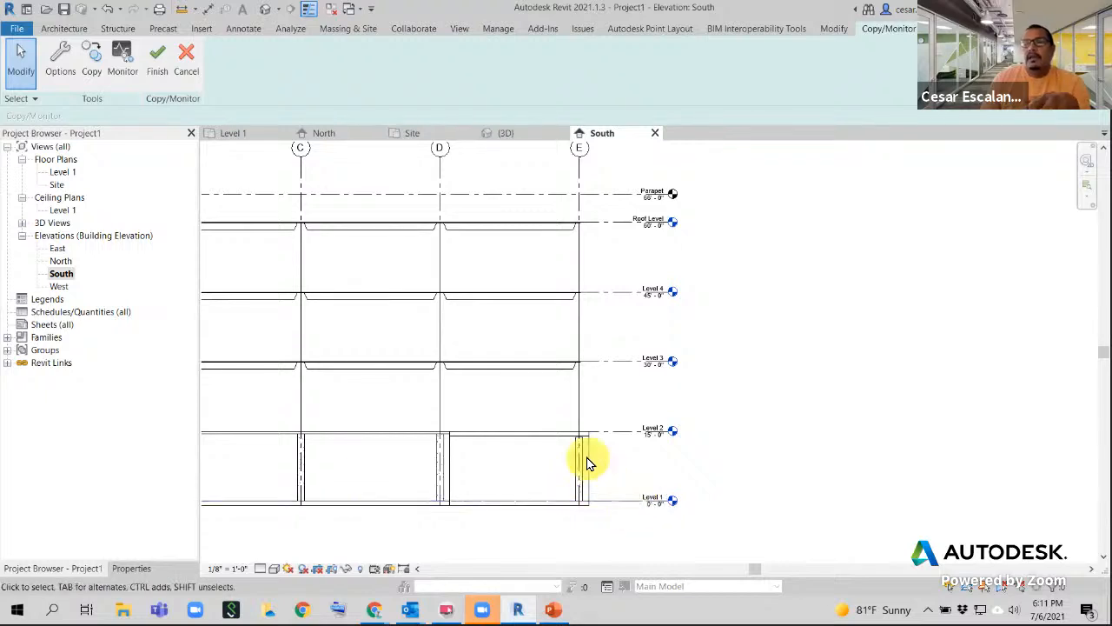
- Start Copy with Multiple enabled and crossing-select the level heads beside grid E
{"action": "left_click", "coordinate": [97, 72]}
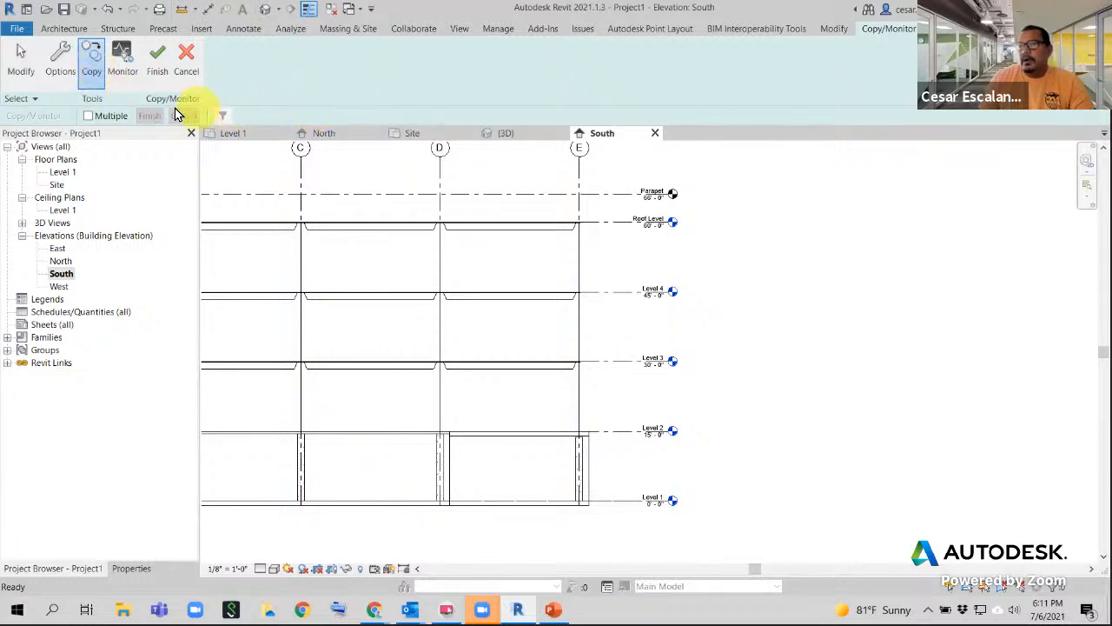
{"action": "left_click", "coordinate": [89, 117]}
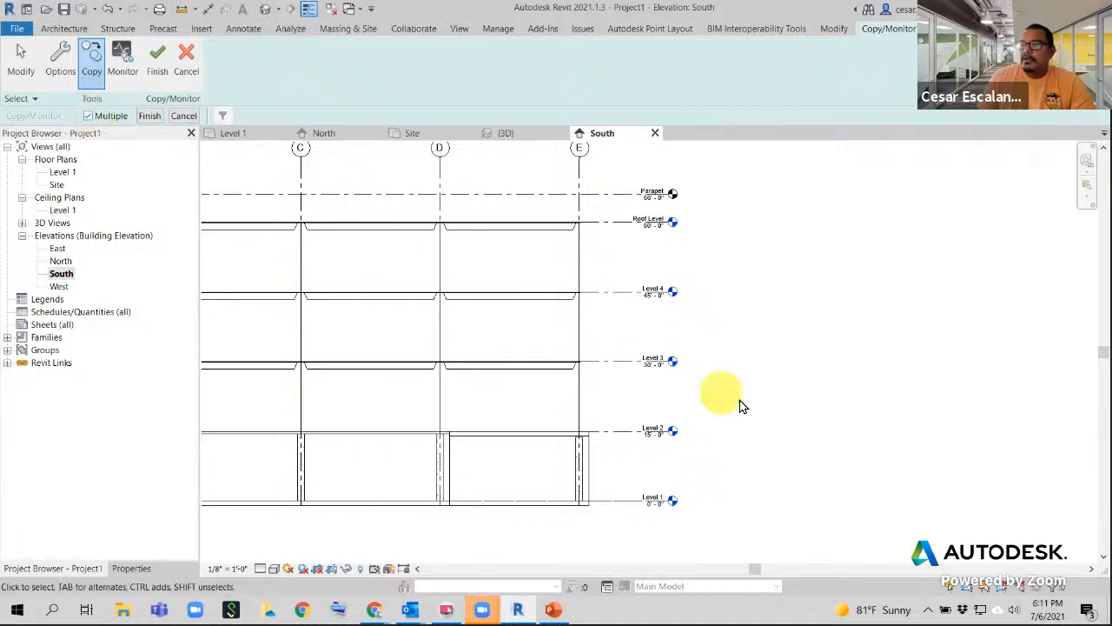
{"action": "scroll", "coordinate": [737, 402], "scroll_direction": "down", "scroll_amount": 3}
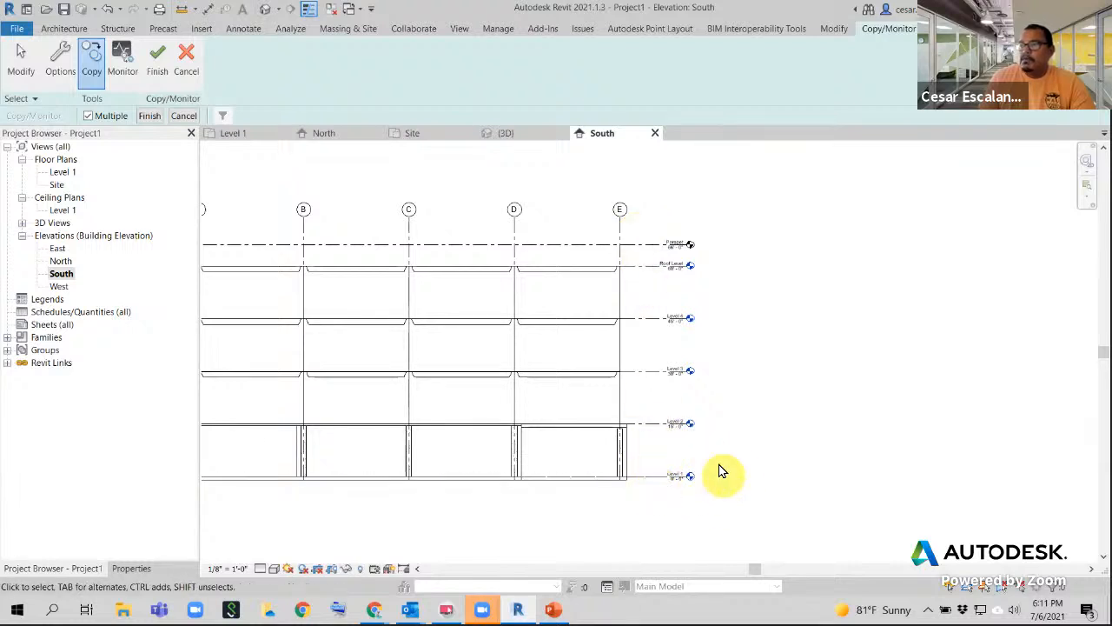
{"action": "left_click_drag", "start_coordinate": [739, 445], "coordinate": [645, 233]}
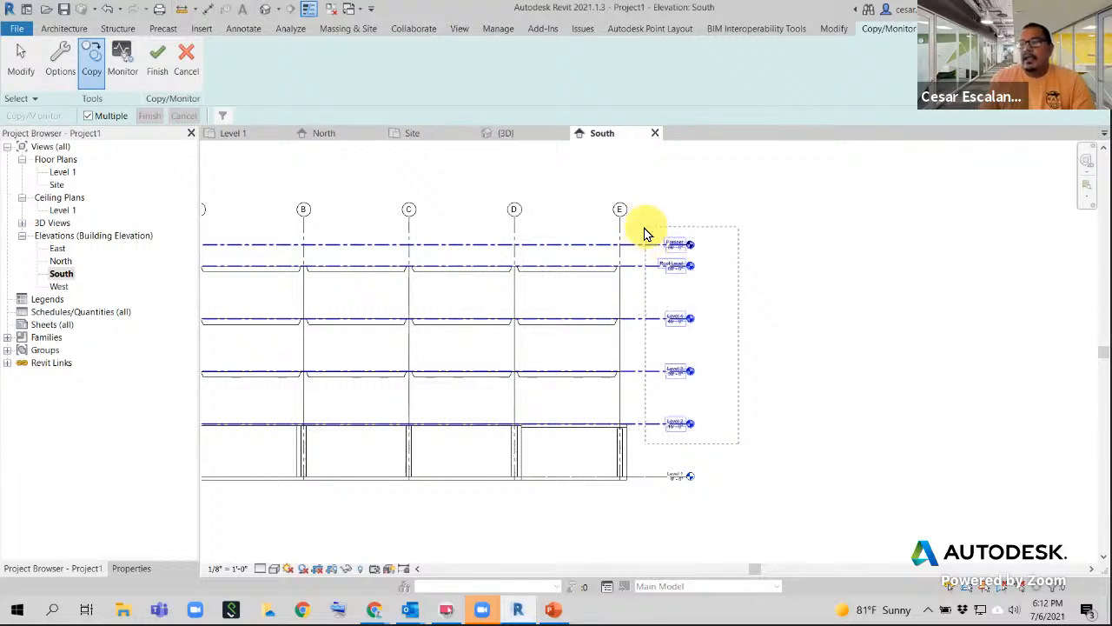
- Select the five levels from Level 2 to Parapet and check the selection's categories in the filter
{"action": "left_click_drag", "start_coordinate": [644, 233], "coordinate": [641, 228]}
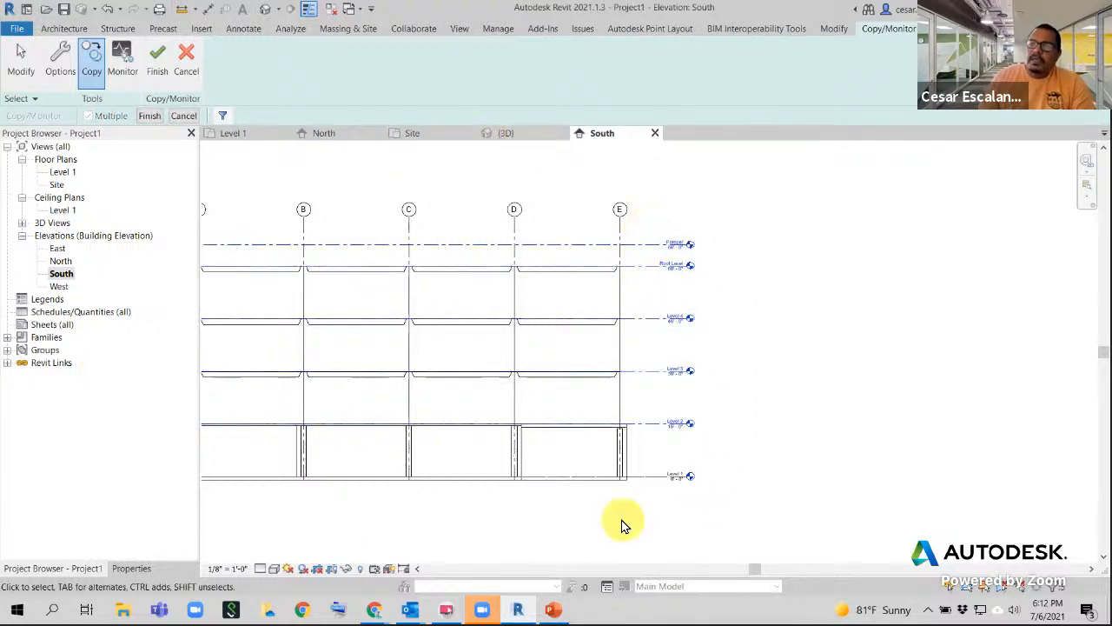
{"action": "left_click", "coordinate": [222, 116]}
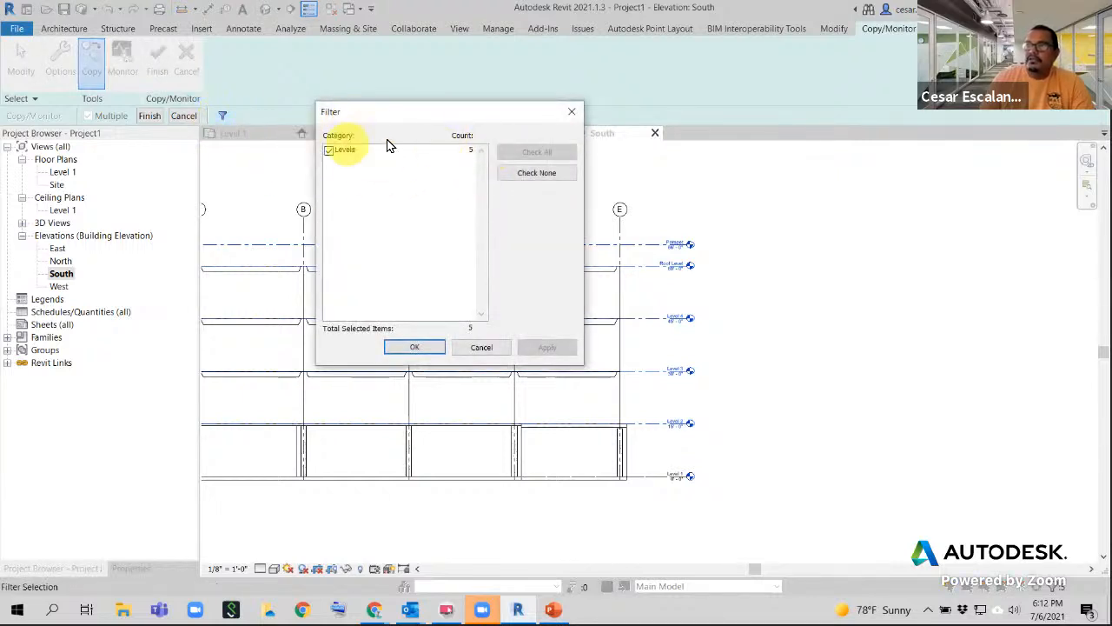
{"action": "left_click", "coordinate": [491, 348]}
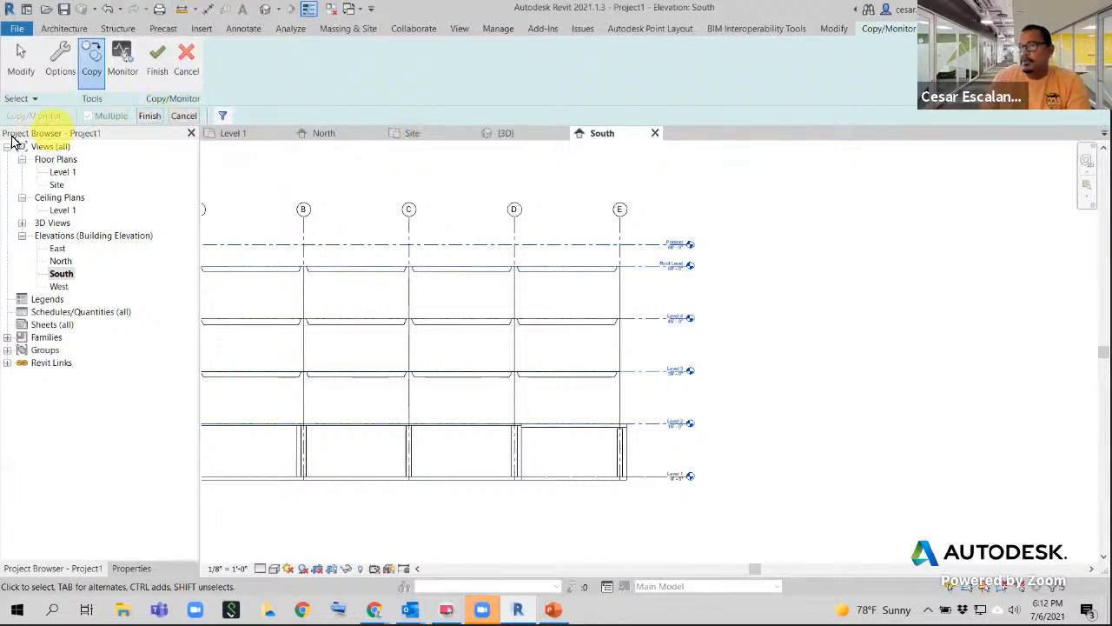
- Finish copying Level 2 through Parapet and reselect the link to resume Copy/Monitor
{"action": "left_click", "coordinate": [149, 115]}
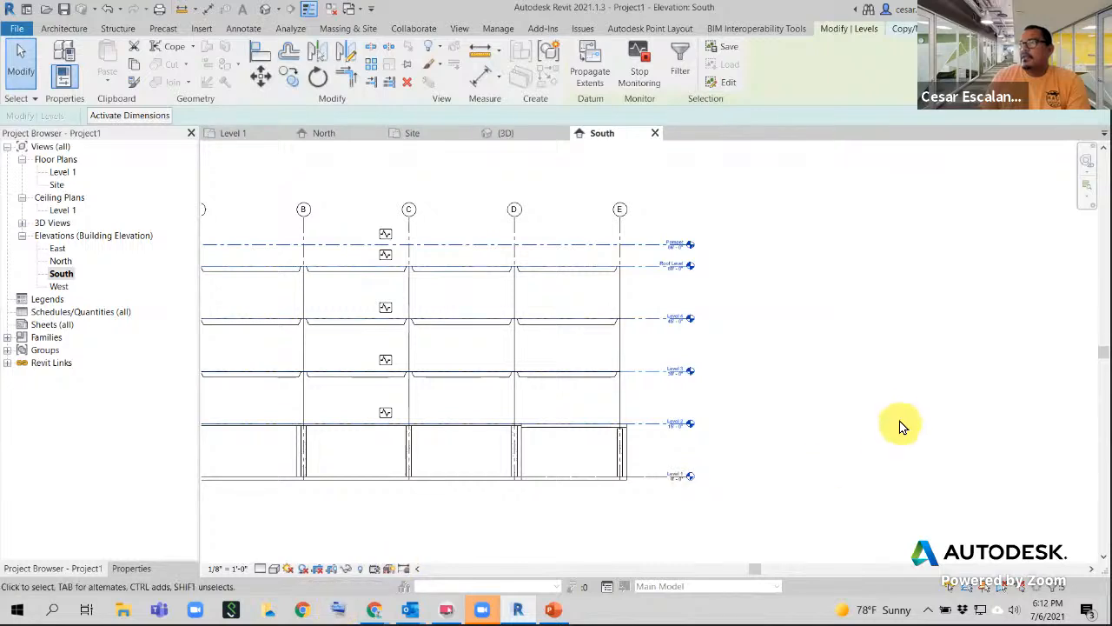
{"action": "left_click", "coordinate": [902, 28]}
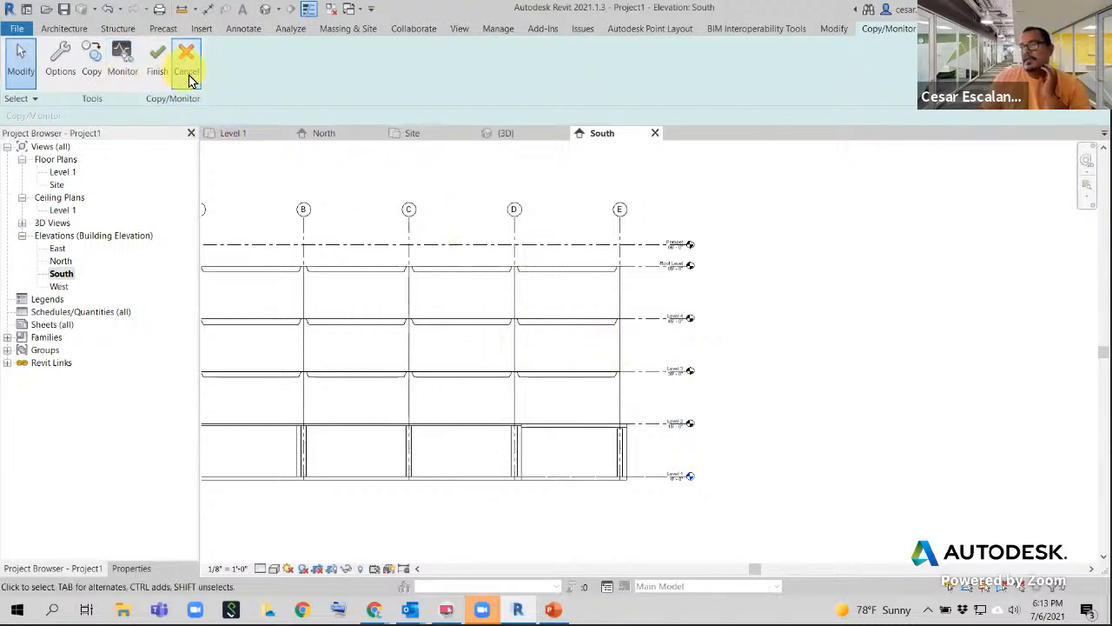
- Select the Level 2 line, frame the whole building, then deselect to return to Copy/Monitor
{"action": "scroll", "coordinate": [748, 430], "scroll_direction": "up", "scroll_amount": 6}
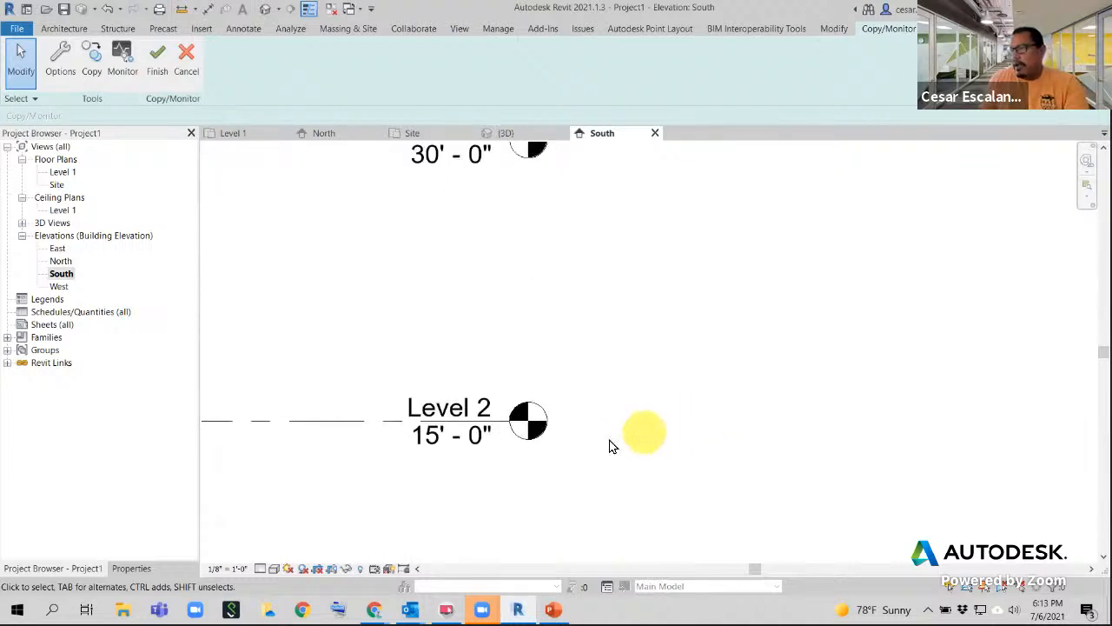
{"action": "left_click", "coordinate": [385, 421]}
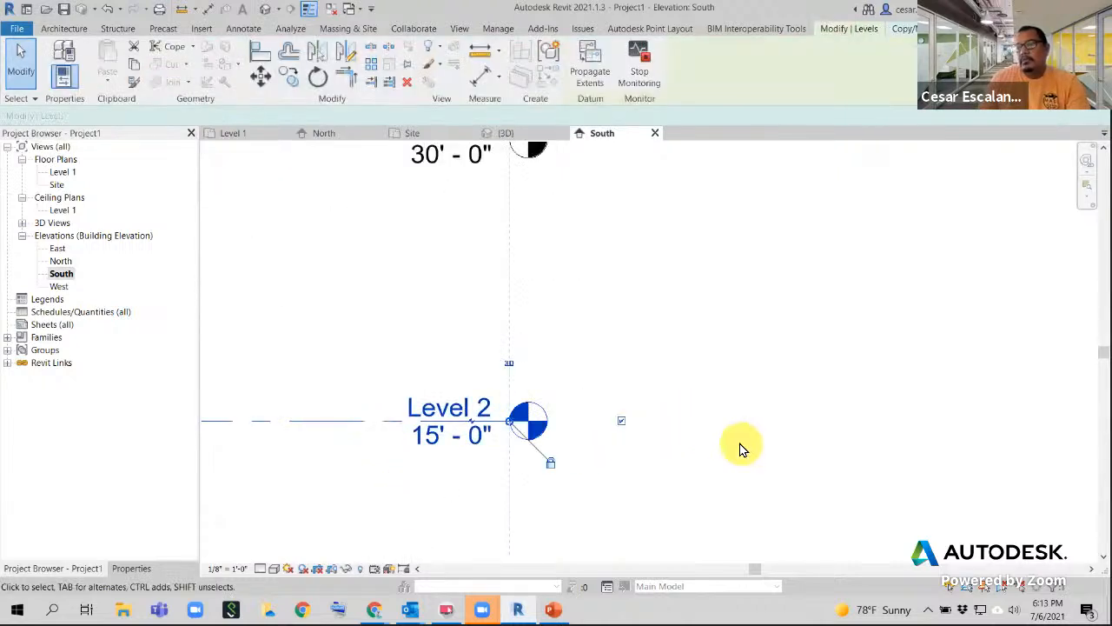
{"action": "scroll", "coordinate": [738, 448], "scroll_direction": "down", "scroll_amount": 5}
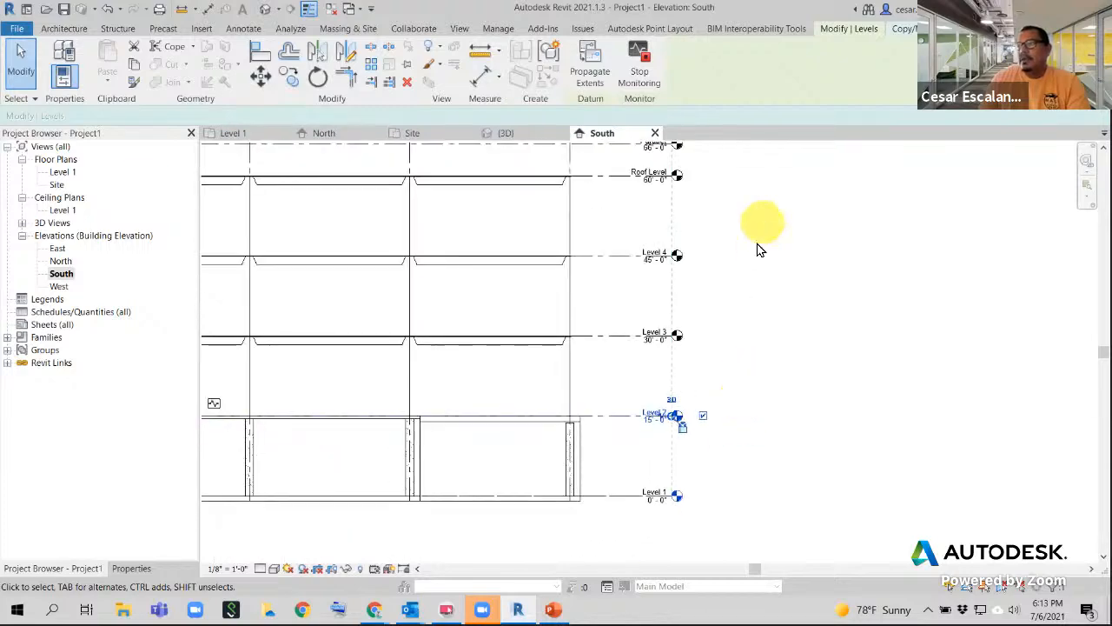
{"action": "middle_click_drag", "start_coordinate": [763, 288], "coordinate": [713, 350]}
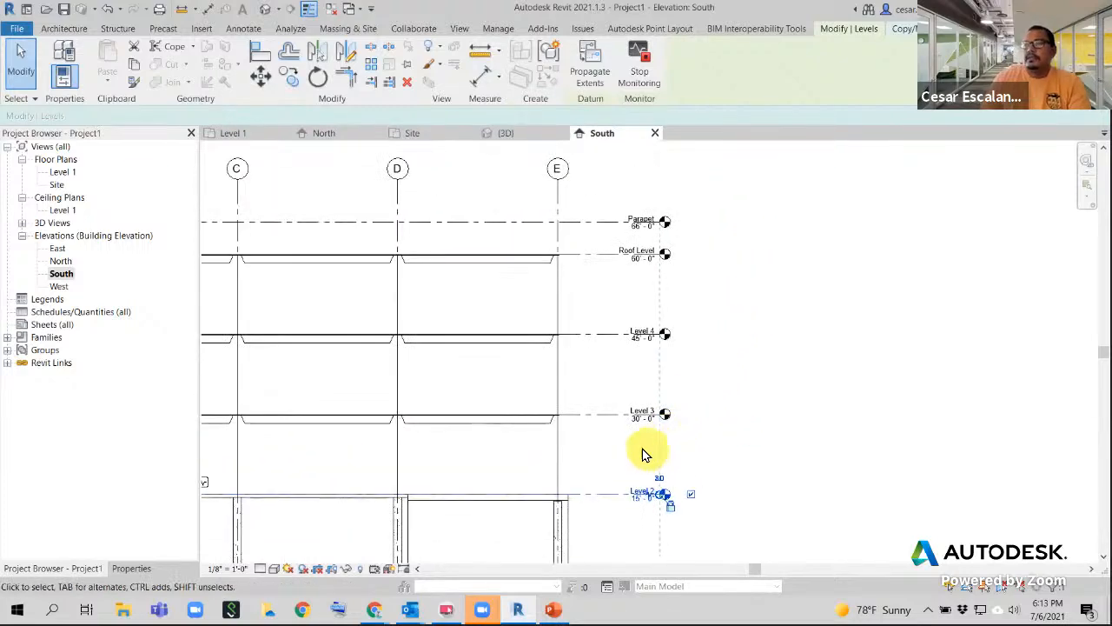
{"action": "scroll", "coordinate": [648, 447], "scroll_direction": "down", "scroll_amount": 2}
{"action": "middle_click_drag", "start_coordinate": [651, 439], "coordinate": [774, 303]}
{"action": "left_click", "coordinate": [748, 485]}
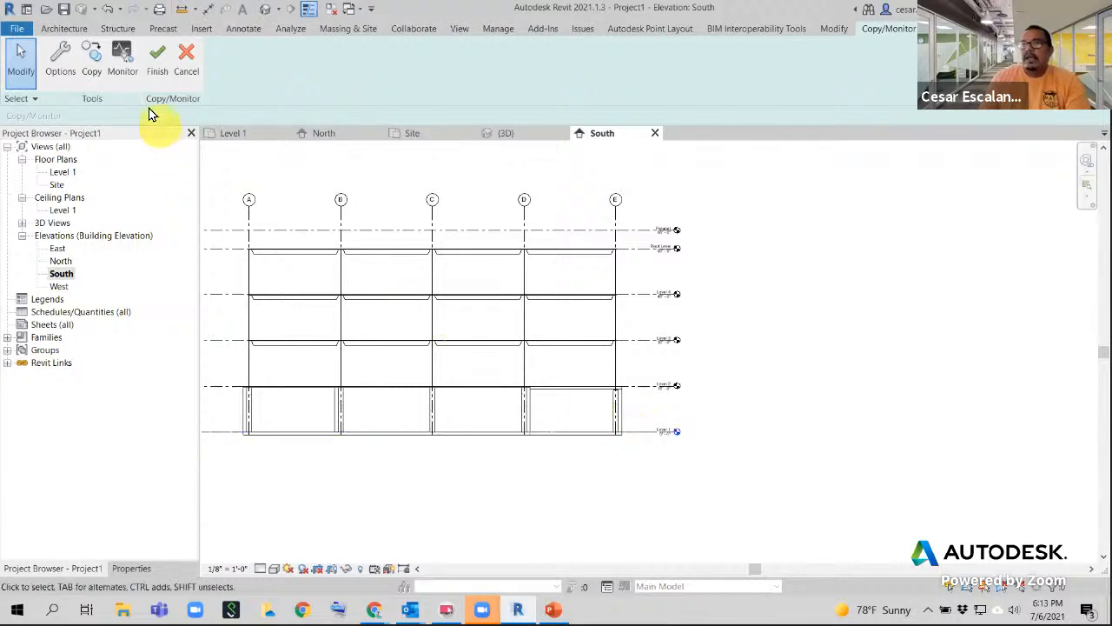
- Pair host Level 1 with linked Level 1 in Monitor, dismiss the already-monitored warning, and exit
{"action": "left_click", "coordinate": [126, 70]}
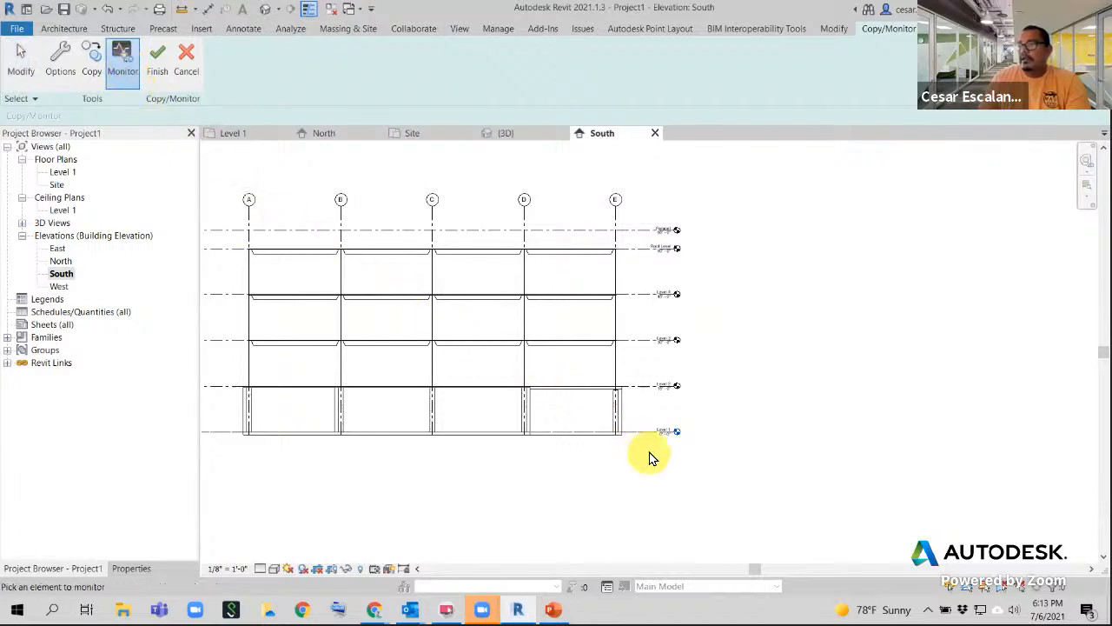
{"action": "scroll", "coordinate": [652, 458], "scroll_direction": "up", "scroll_amount": 4}
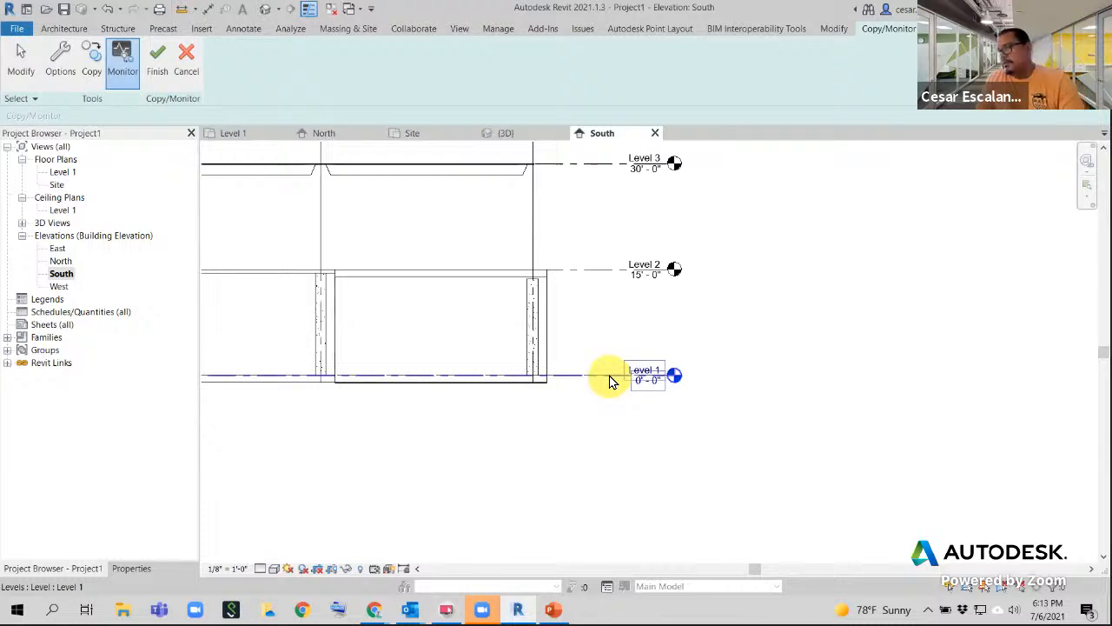
{"action": "left_click", "coordinate": [611, 380]}
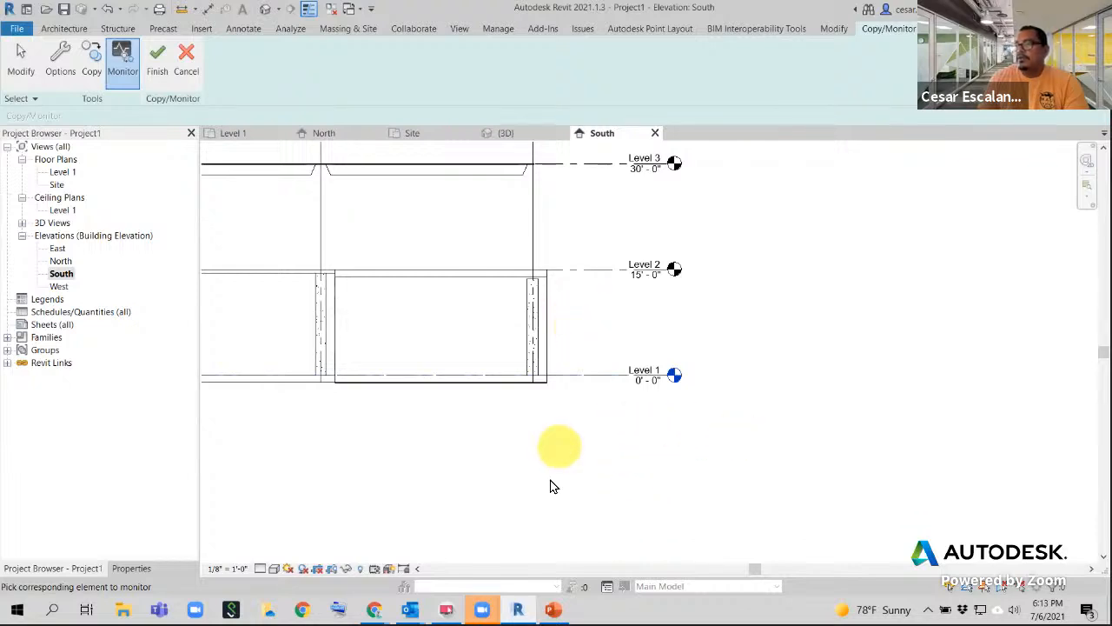
{"action": "left_click", "coordinate": [603, 376]}
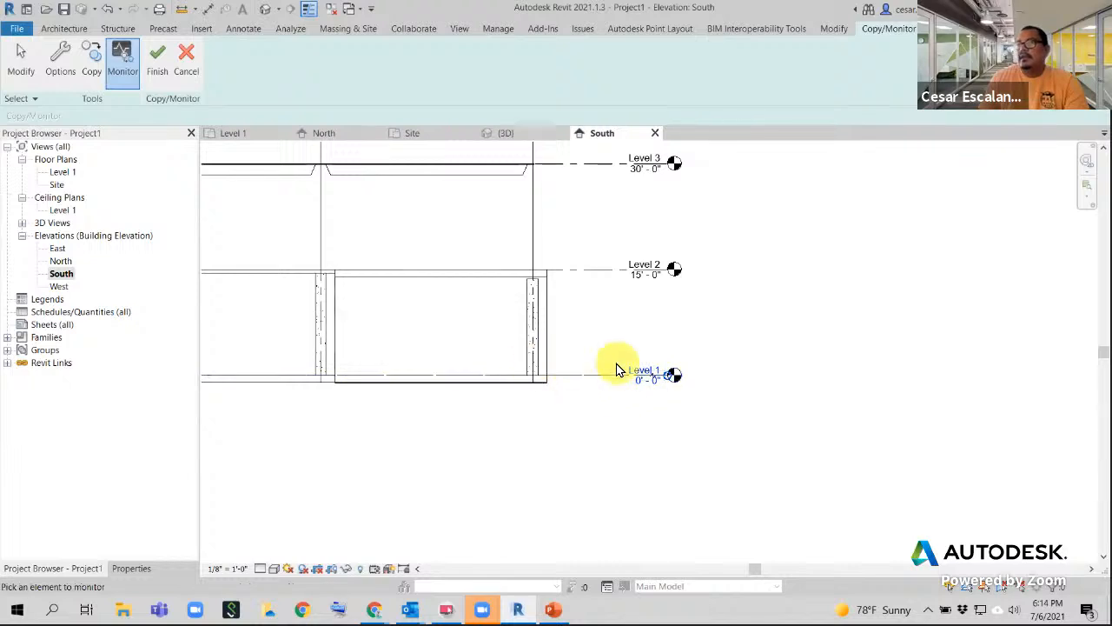
{"action": "left_click", "coordinate": [573, 379]}
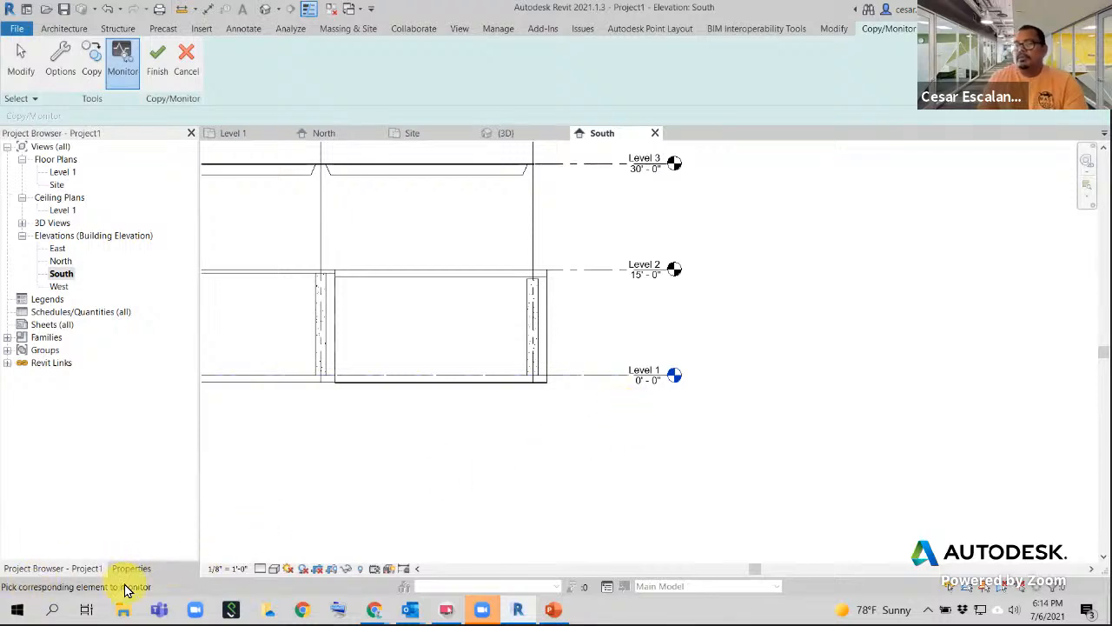
{"action": "left_click", "coordinate": [605, 379]}
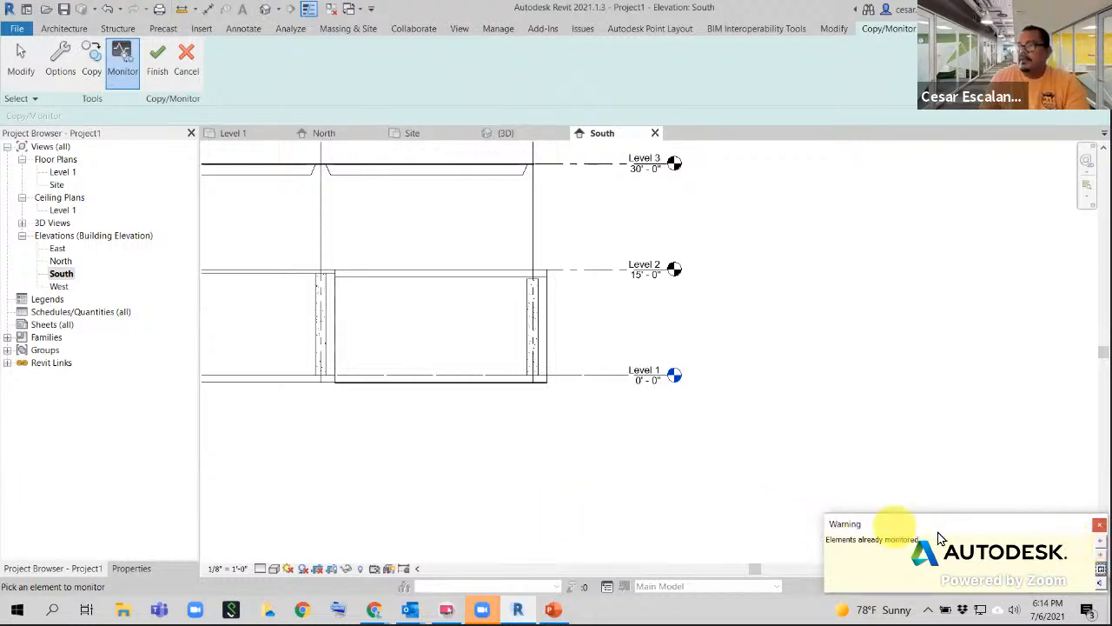
{"action": "left_click", "coordinate": [1100, 525]}
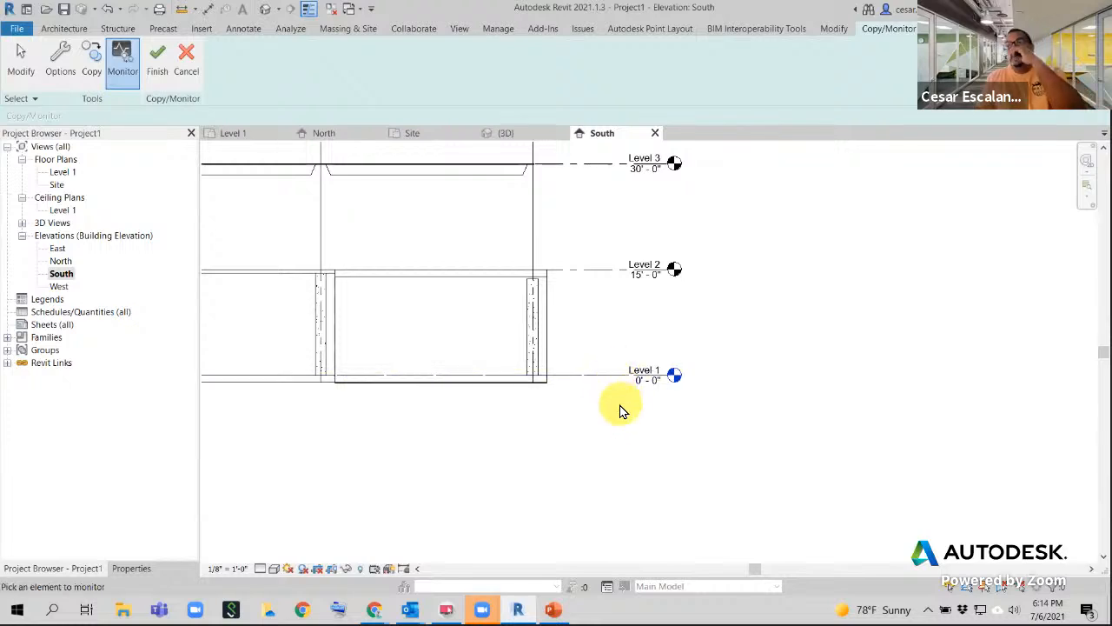
{"action": "scroll", "coordinate": [628, 426], "scroll_direction": "down", "scroll_amount": 1}
{"action": "scroll", "coordinate": [624, 428], "scroll_direction": "down", "scroll_amount": 3}
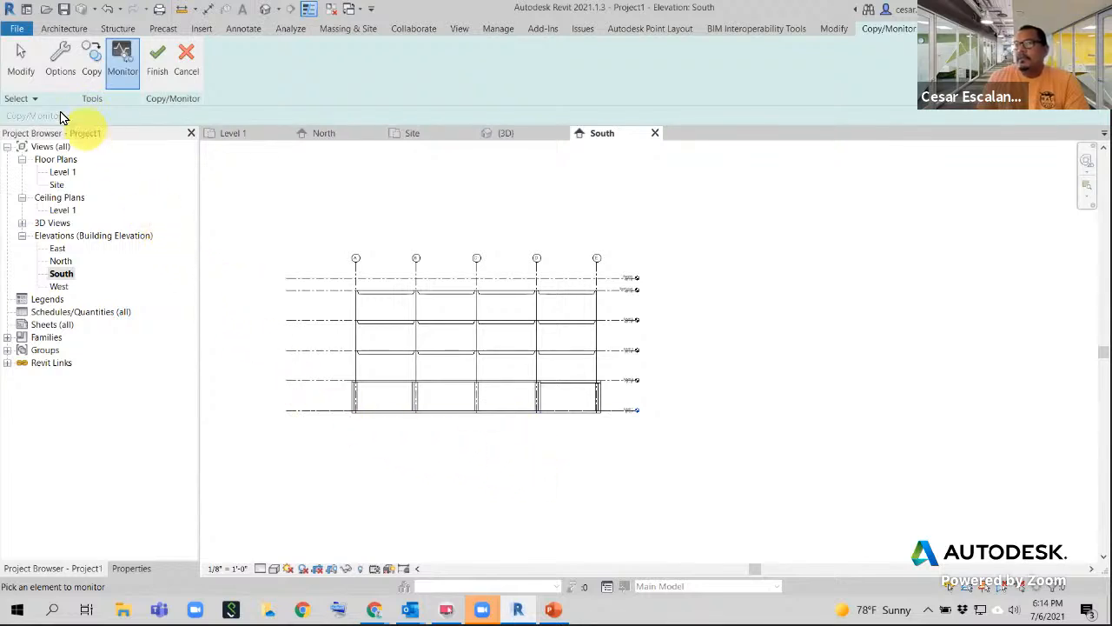
{"action": "left_click", "coordinate": [22, 64]}
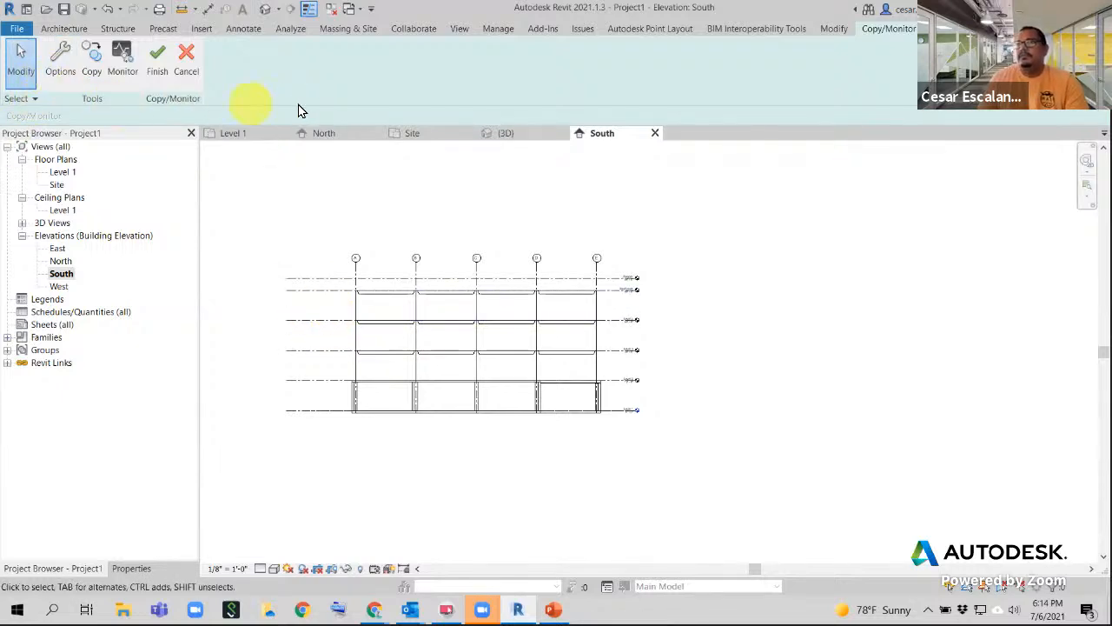
- Finish Copy/Monitor and select the Roof Level and Parapet lines to check their monitor icons
{"action": "left_click", "coordinate": [156, 73]}
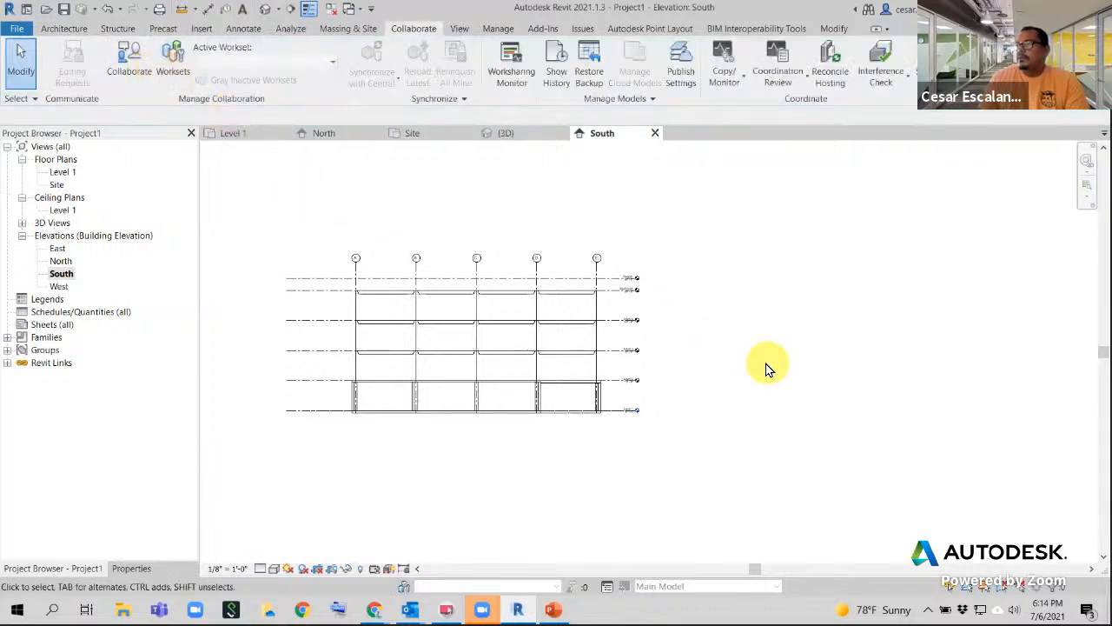
{"action": "scroll", "coordinate": [609, 322], "scroll_direction": "up", "scroll_amount": 5}
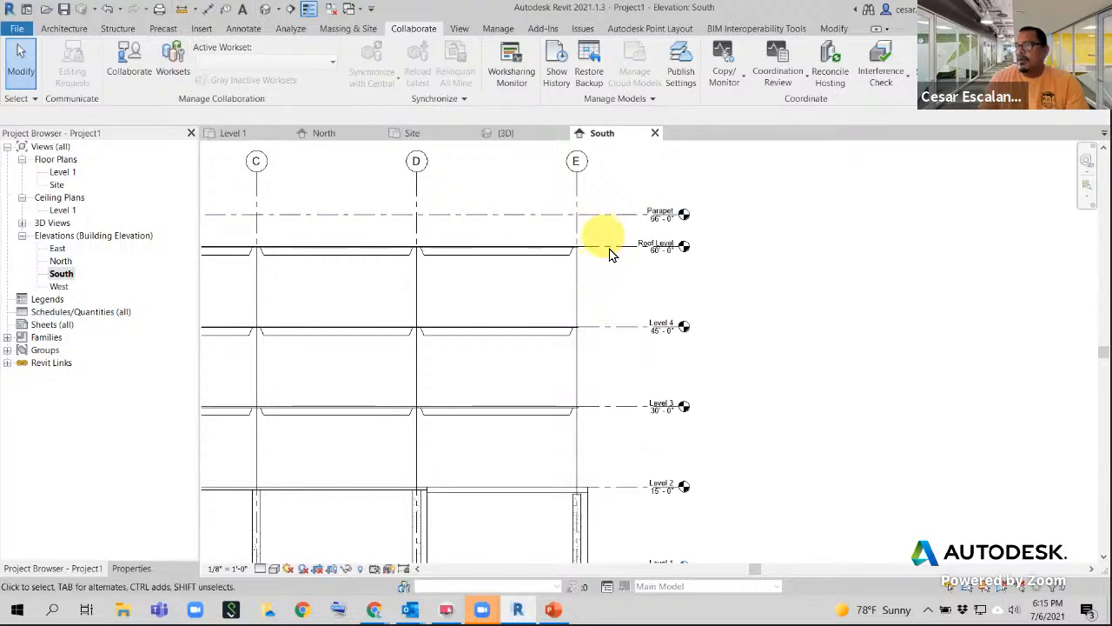
{"action": "left_click", "coordinate": [608, 249]}
{"action": "middle_click_drag", "start_coordinate": [740, 317], "coordinate": [785, 317]}
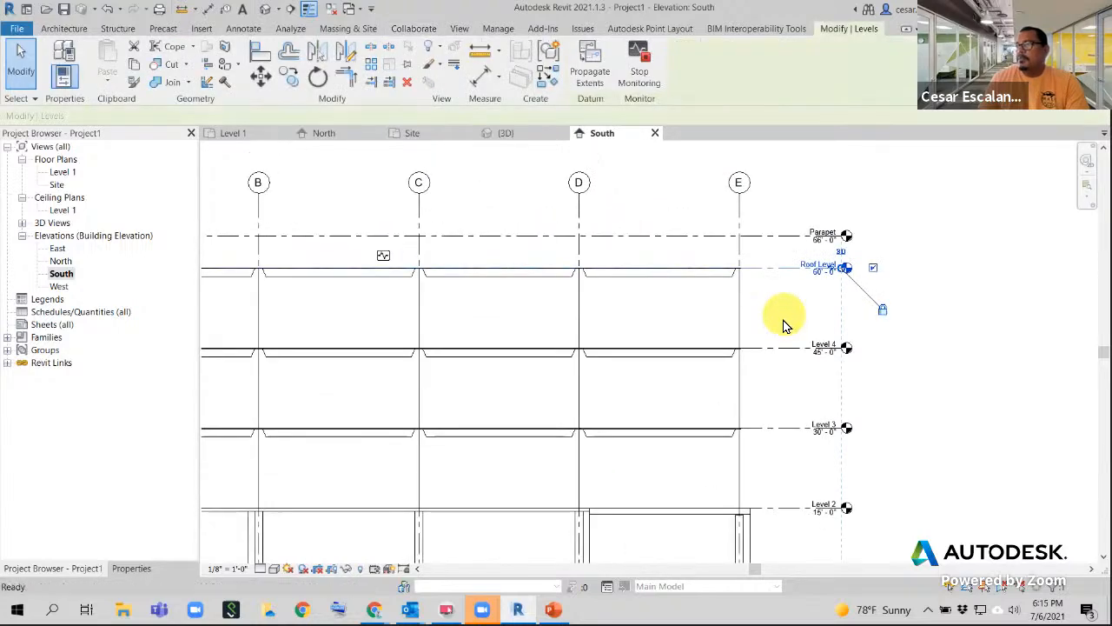
{"action": "scroll", "coordinate": [785, 321], "scroll_direction": "down", "scroll_amount": 2}
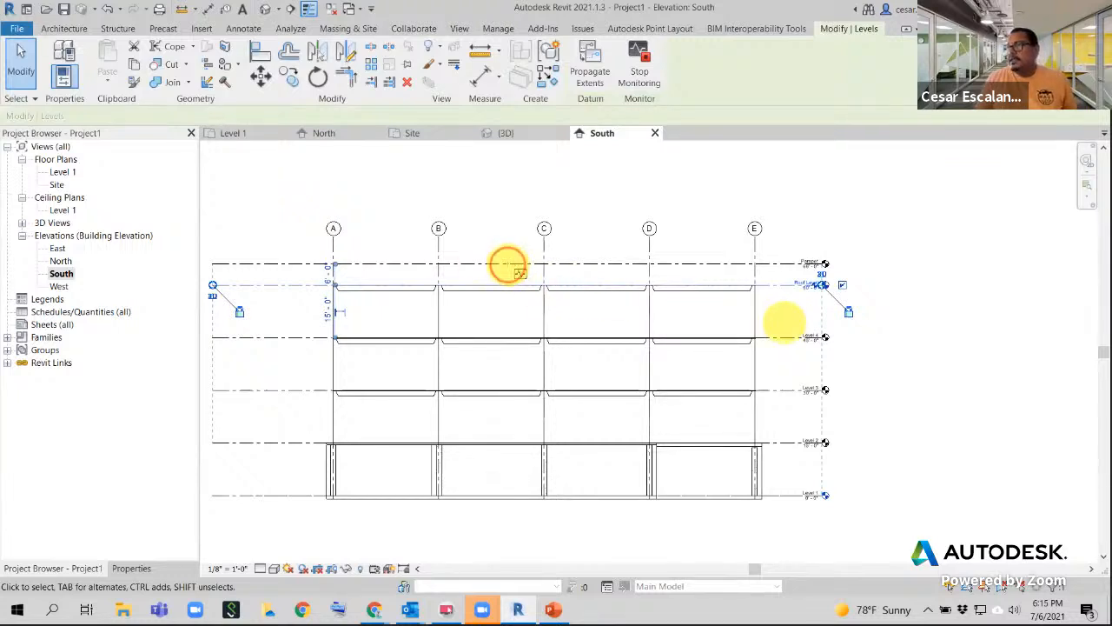
{"action": "left_click_drag", "start_coordinate": [507, 264], "coordinate": [539, 292]}
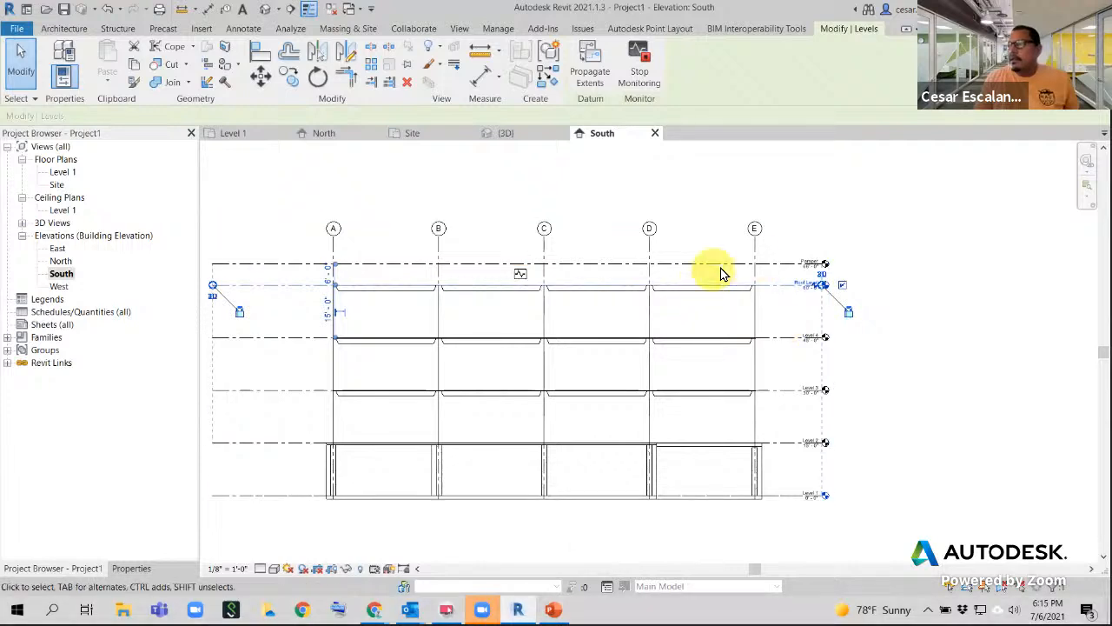
{"action": "left_click", "coordinate": [751, 264]}
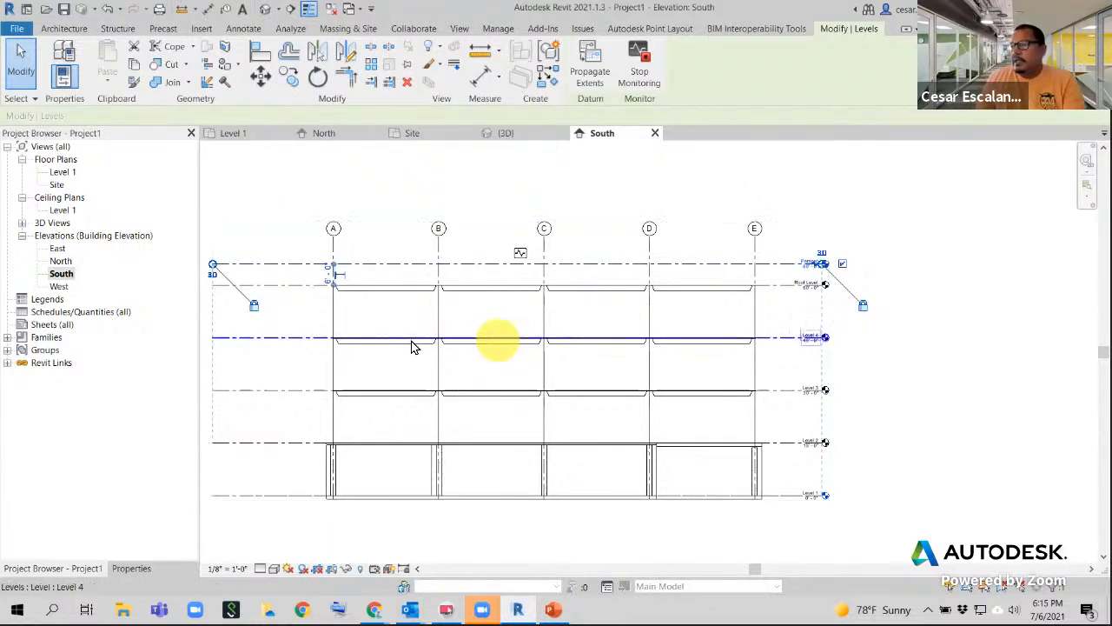
- Check the monitor icons on Level 4, Level 3, Level 2 and Level 1
{"action": "left_click", "coordinate": [312, 338]}
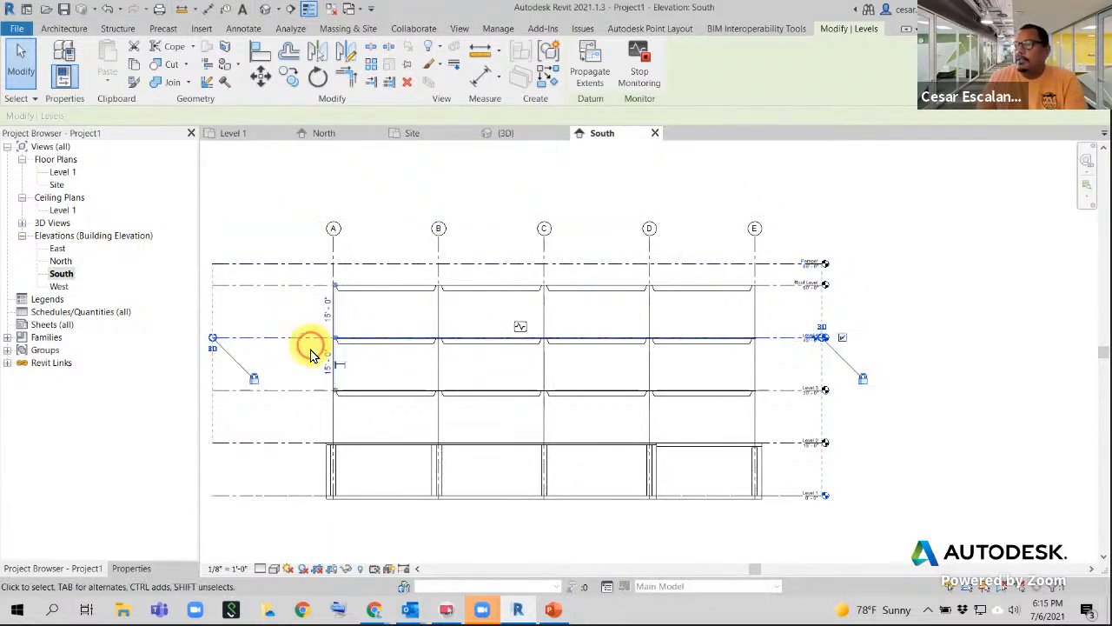
{"action": "left_click", "coordinate": [771, 390]}
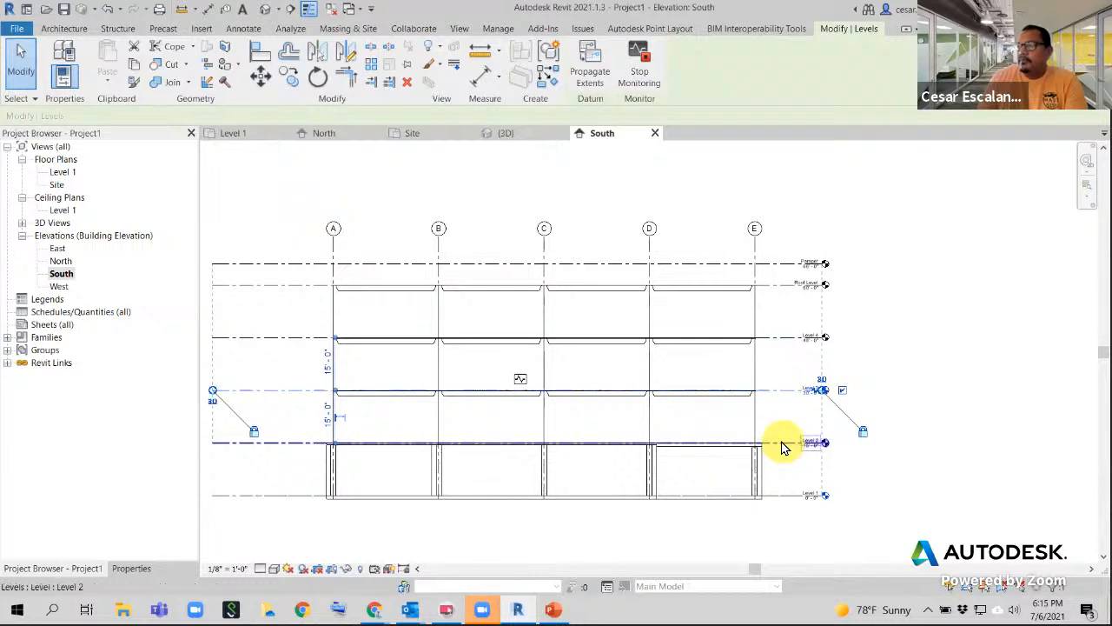
{"action": "left_click", "coordinate": [782, 446]}
{"action": "scroll", "coordinate": [821, 536], "scroll_direction": "up", "scroll_amount": 2}
{"action": "left_click", "coordinate": [814, 487]}
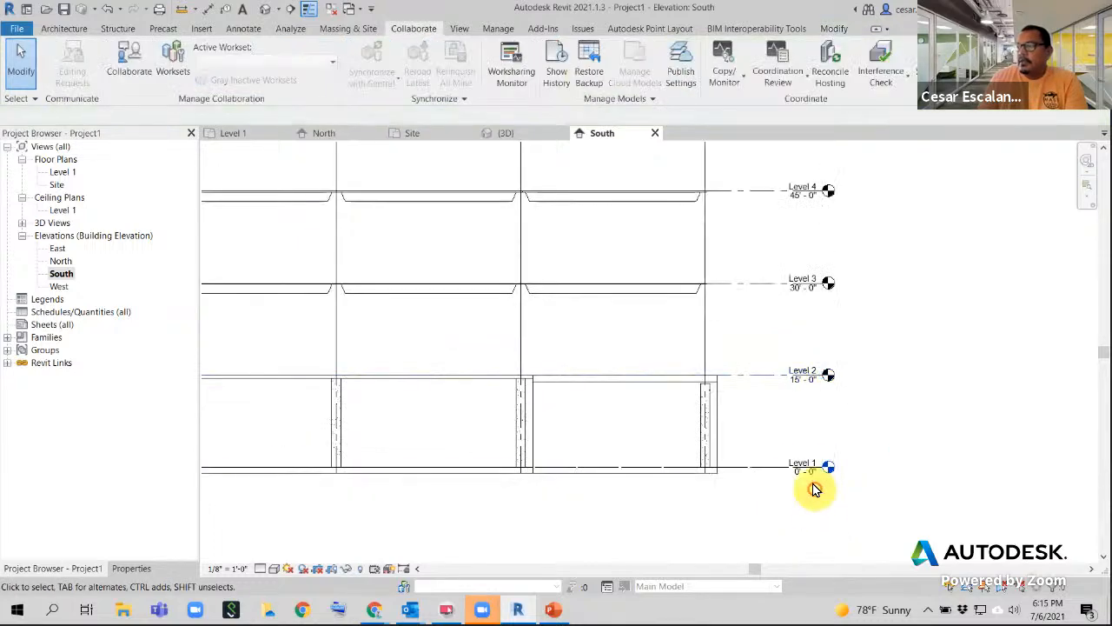
{"action": "scroll", "coordinate": [770, 476], "scroll_direction": "up", "scroll_amount": 2}
{"action": "left_click", "coordinate": [760, 470]}
{"action": "scroll", "coordinate": [791, 513], "scroll_direction": "down", "scroll_amount": 3}
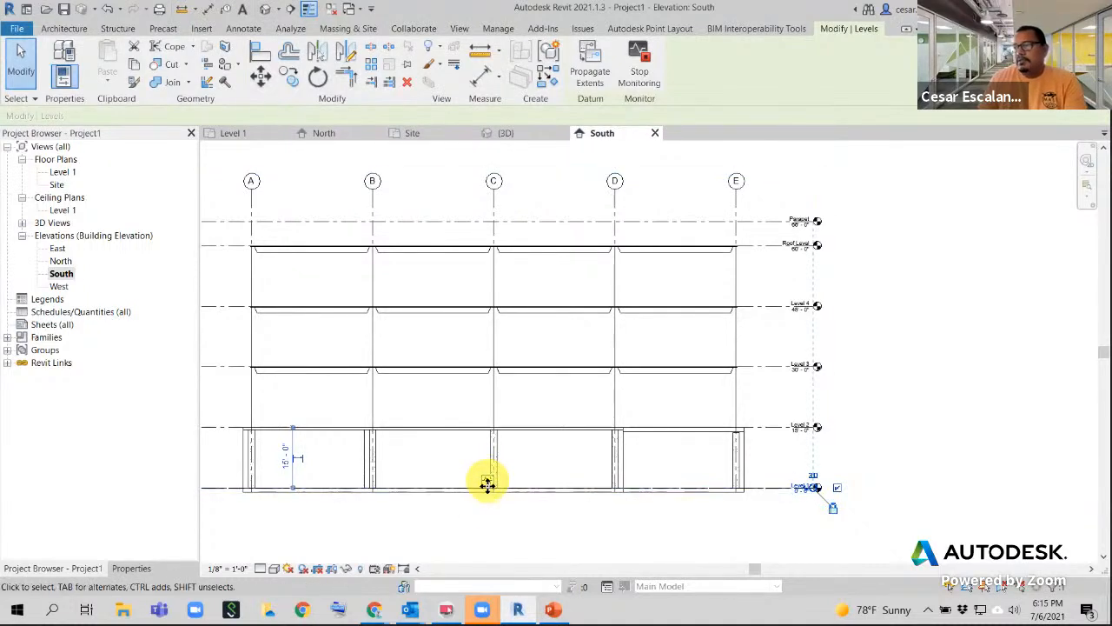
{"action": "left_click", "coordinate": [737, 508]}
{"action": "scroll", "coordinate": [737, 508], "scroll_direction": "down", "scroll_amount": 1}
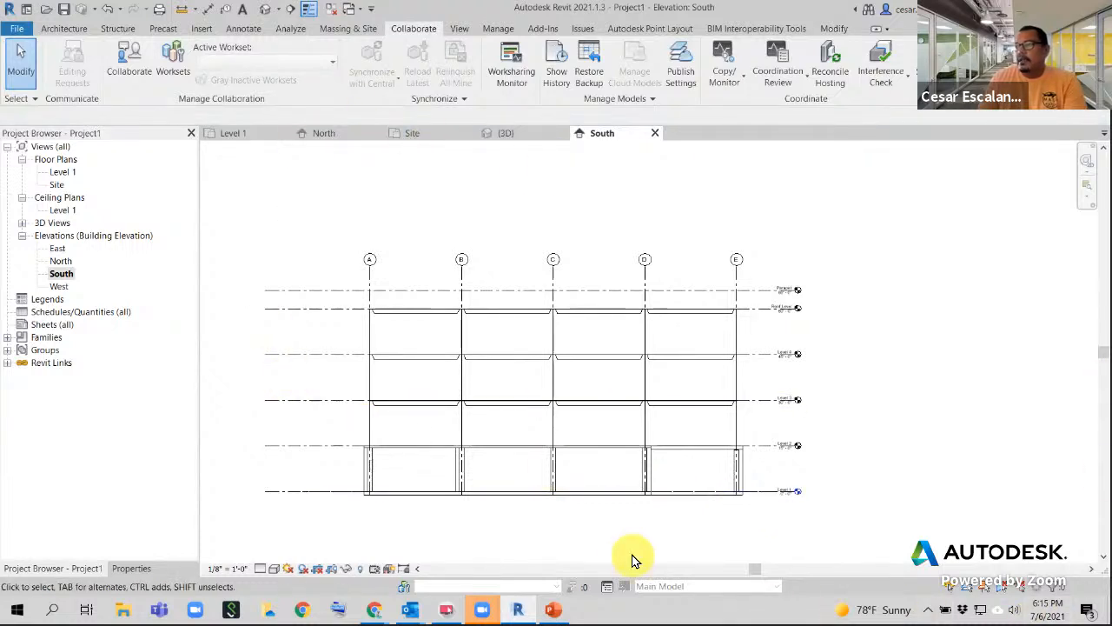
- Recheck the Roof Level, then center the whole building with grid heads and upper levels visible
{"action": "left_click", "coordinate": [319, 308]}
{"action": "left_click", "coordinate": [319, 322]}
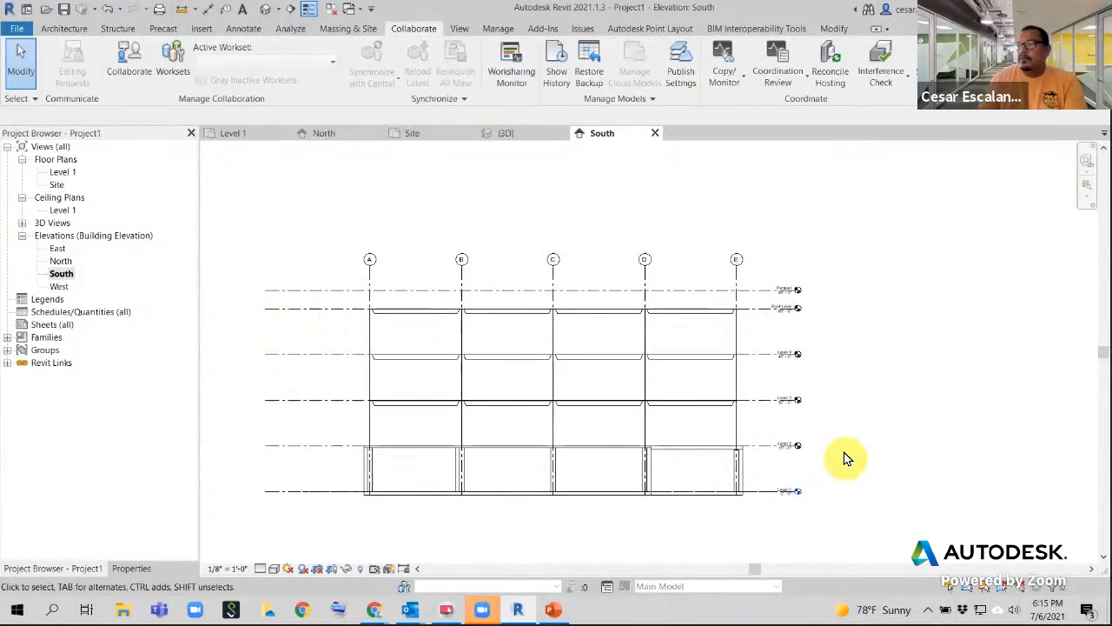
{"action": "scroll", "coordinate": [844, 455], "scroll_direction": "up", "scroll_amount": 2}
{"action": "middle_click_drag", "start_coordinate": [861, 419], "coordinate": [752, 501]}
{"action": "scroll", "coordinate": [720, 443], "scroll_direction": "up", "scroll_amount": 1}
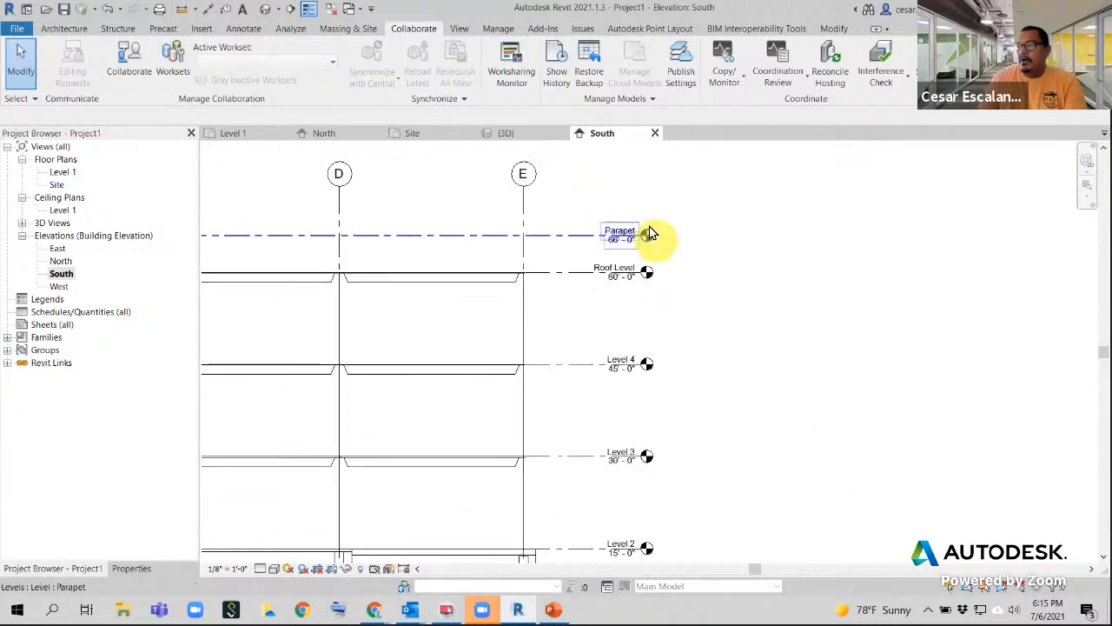
{"action": "scroll", "coordinate": [665, 245], "scroll_direction": "up", "scroll_amount": 3}
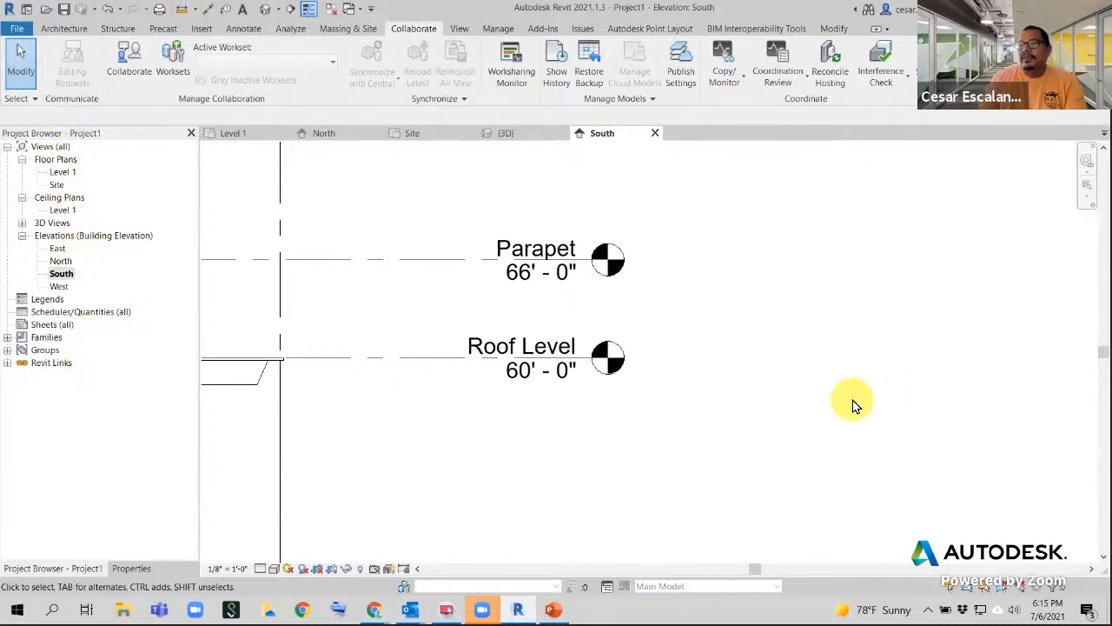
{"action": "scroll", "coordinate": [854, 405], "scroll_direction": "down", "scroll_amount": 5}
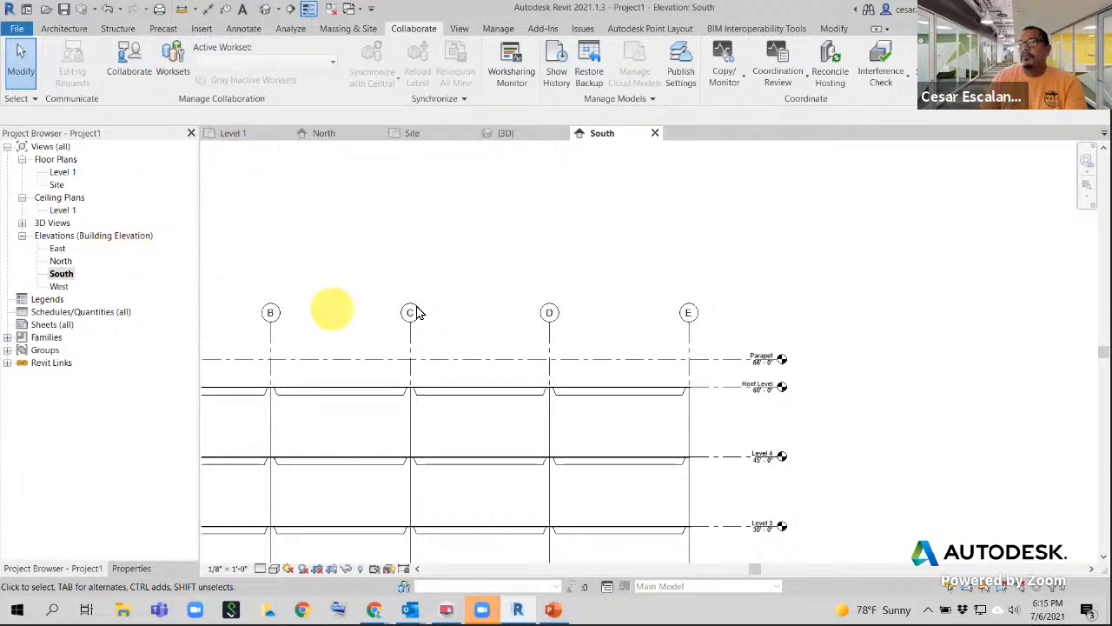
{"action": "middle_click_drag", "start_coordinate": [415, 313], "coordinate": [450, 206]}
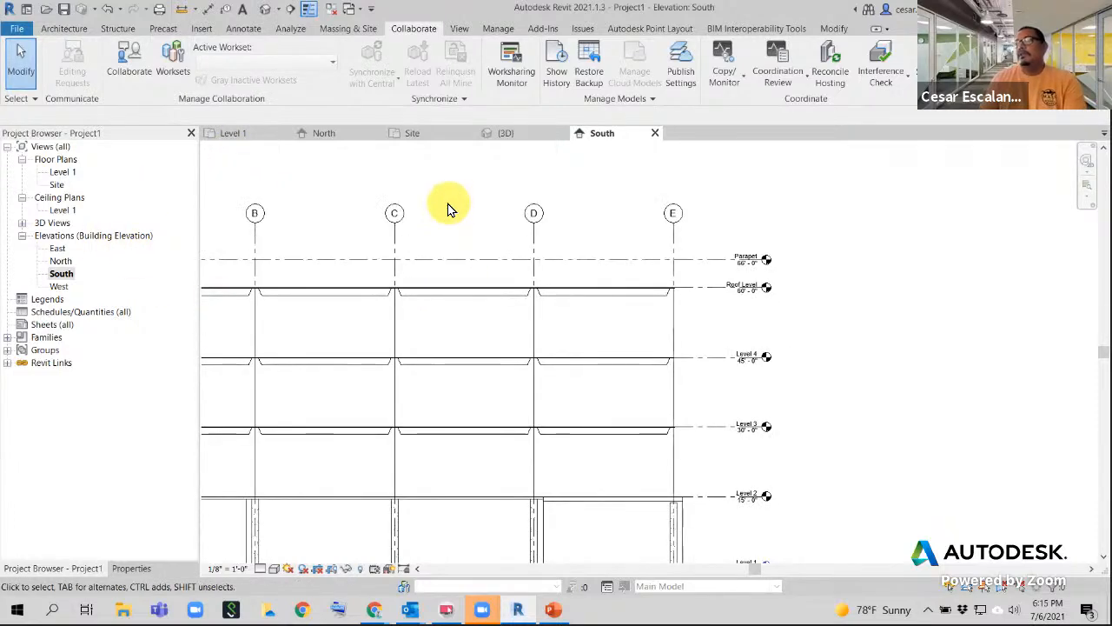
{"action": "scroll", "coordinate": [598, 283], "scroll_direction": "down", "scroll_amount": 3}
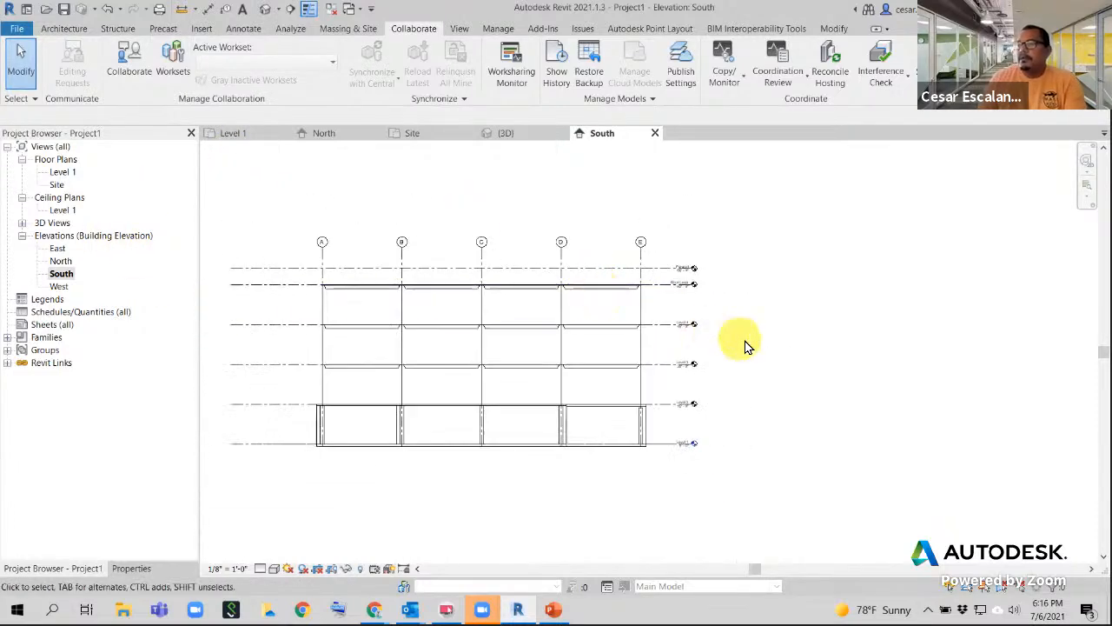
{"action": "middle_click_drag", "start_coordinate": [745, 342], "coordinate": [729, 378]}
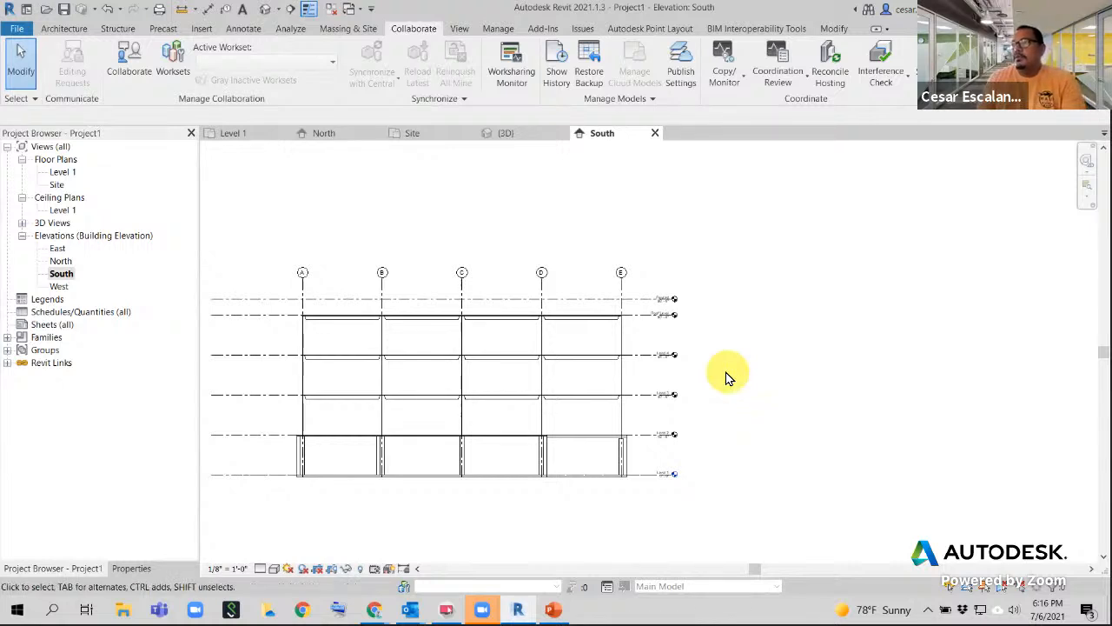
- Create floor plan views for Level 2, Level 3, Level 4 and Roof Level, excluding Parapet
{"action": "left_click", "coordinate": [460, 28]}
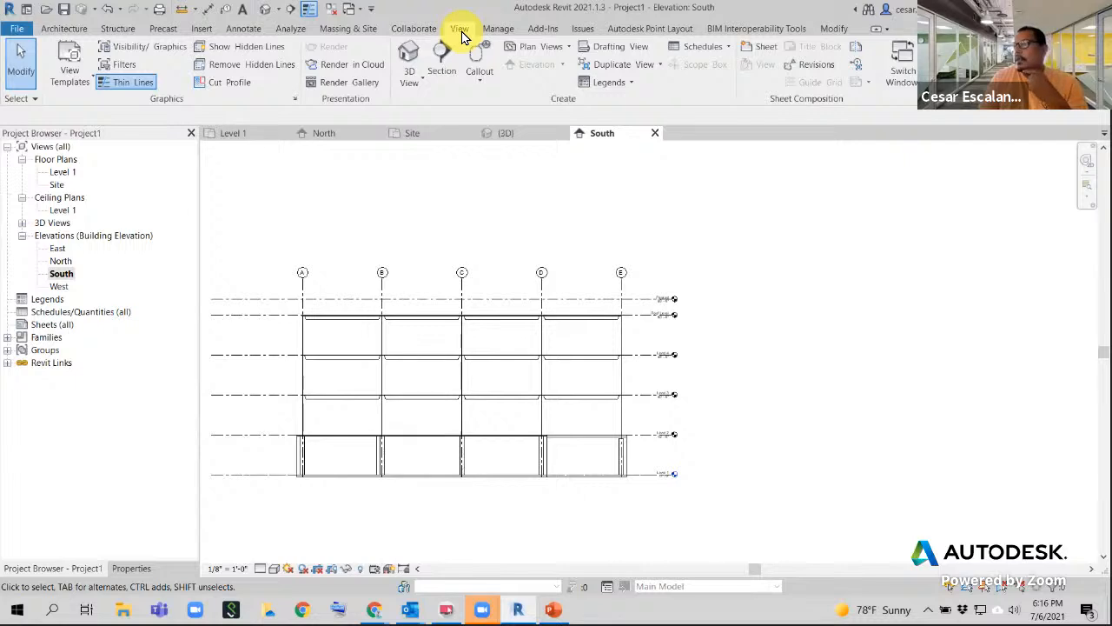
{"action": "left_click", "coordinate": [566, 52]}
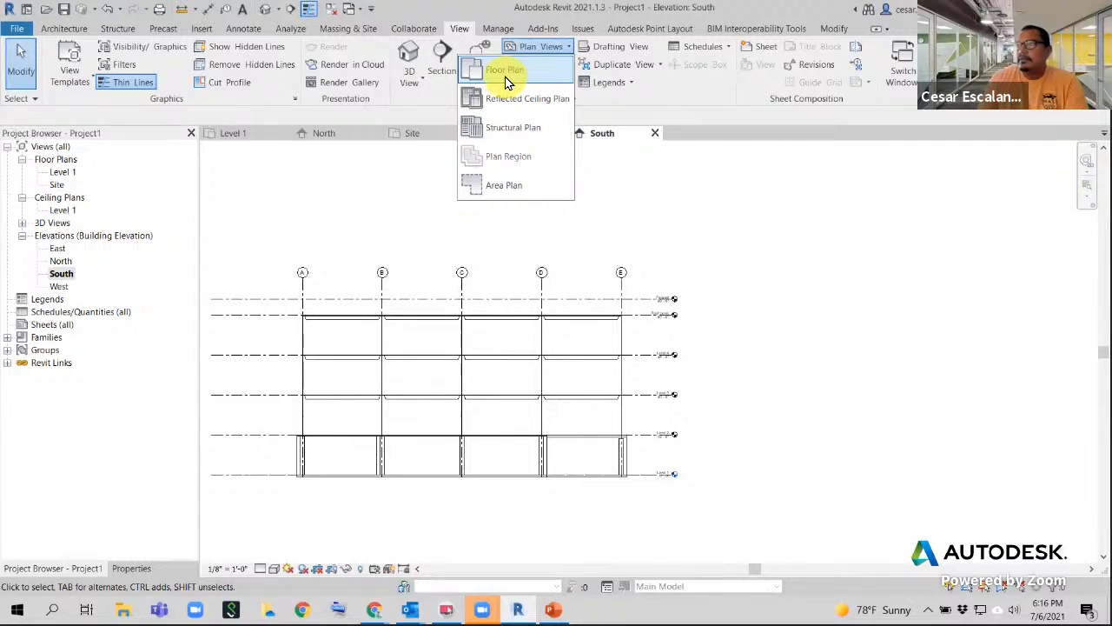
{"action": "left_click", "coordinate": [508, 74]}
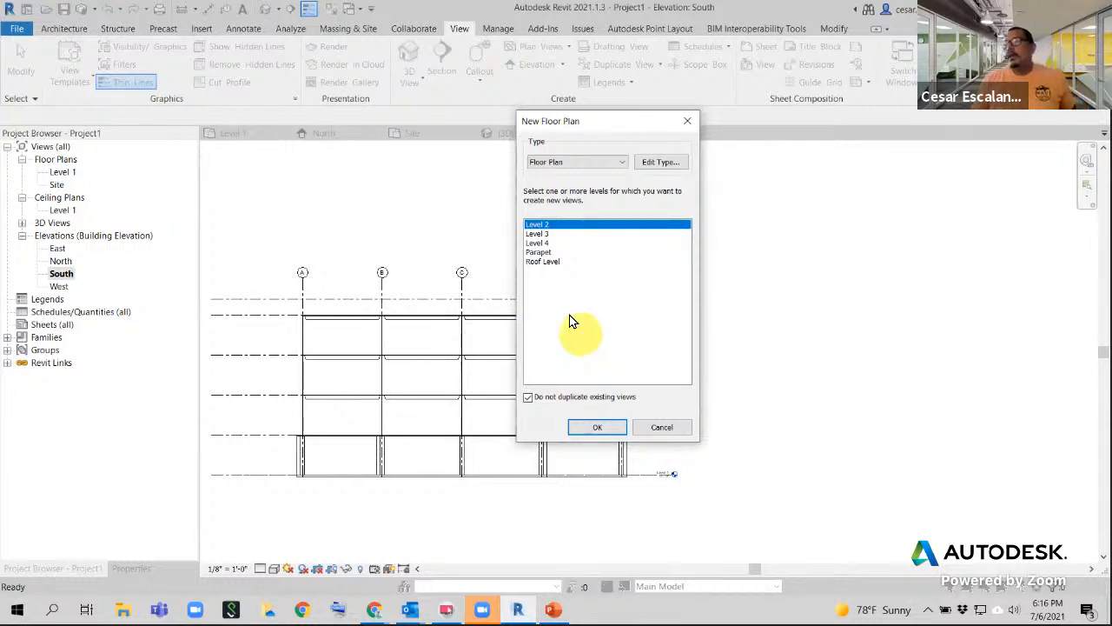
{"action": "left_click", "coordinate": [547, 242], "text": "shift"}
{"action": "left_click", "coordinate": [541, 261], "text": "ctrl"}
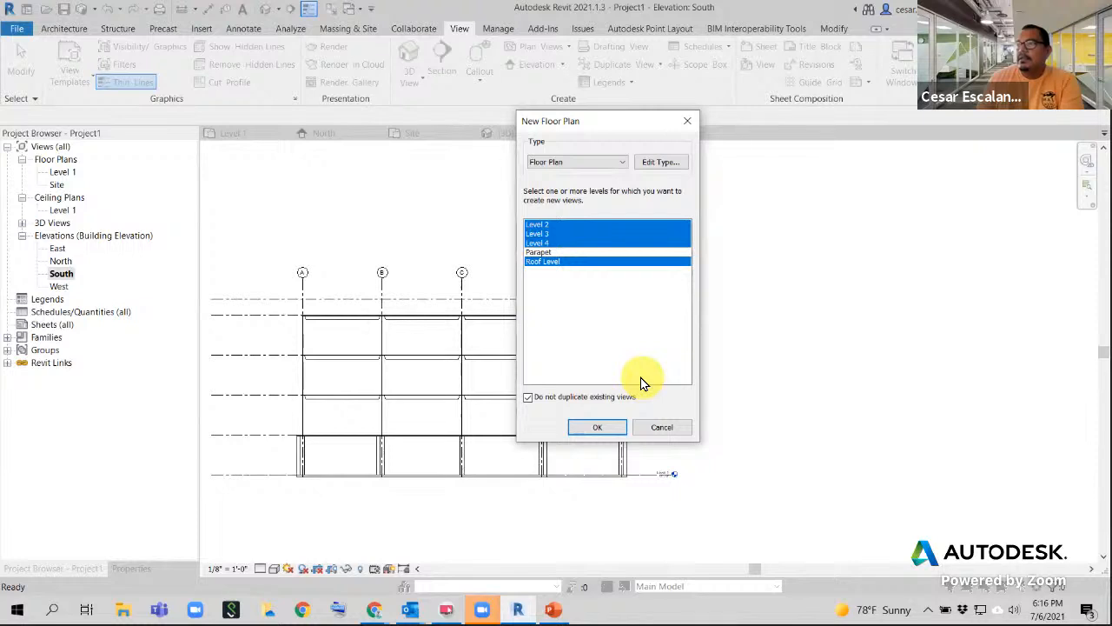
{"action": "left_click", "coordinate": [597, 427]}
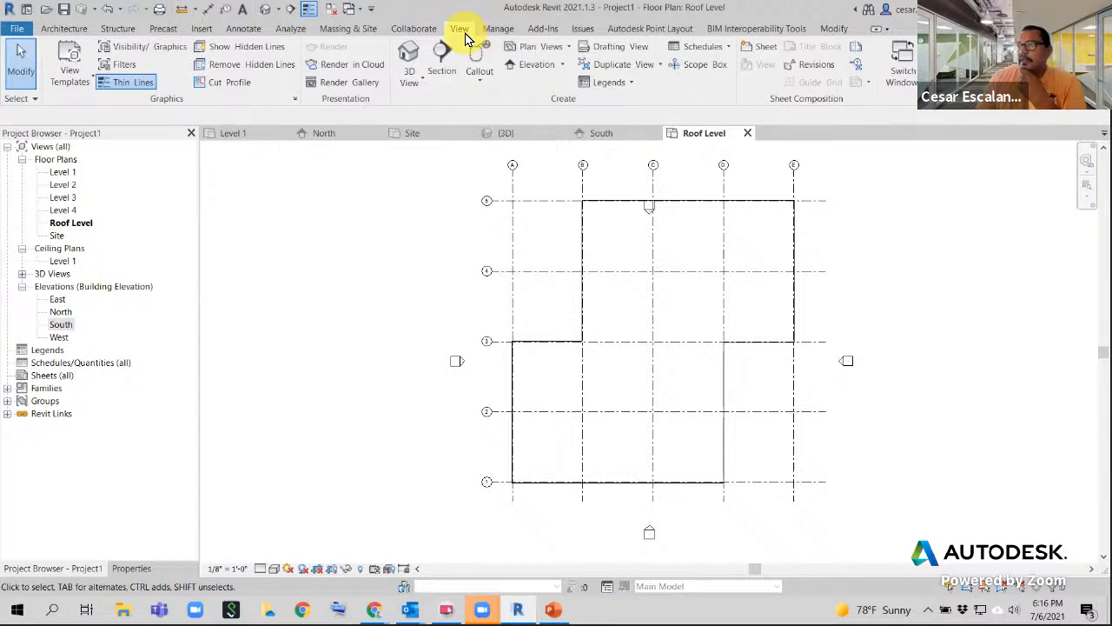
- Create new reflected ceiling plans for Level 2, Level 3, Level 4 and Roof Level
{"action": "left_click", "coordinate": [568, 48]}
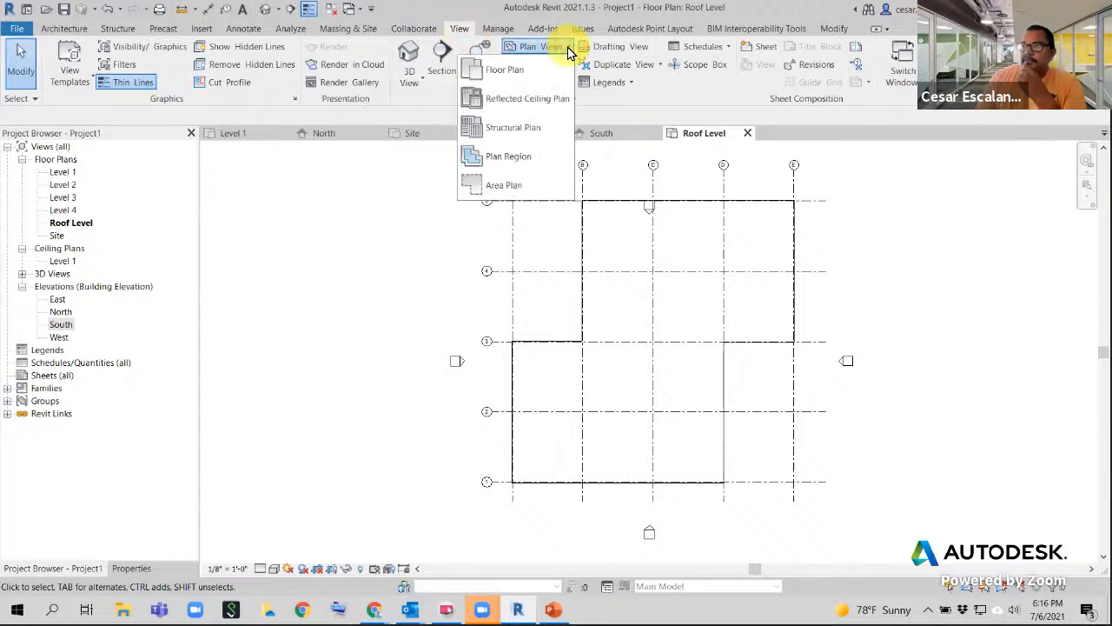
{"action": "left_click", "coordinate": [528, 104]}
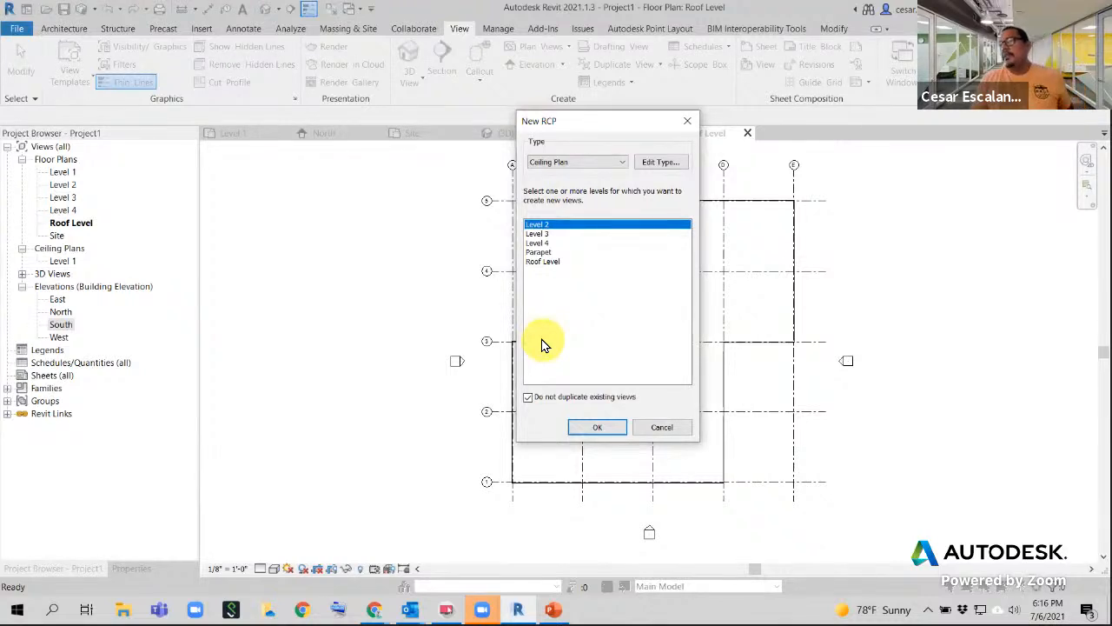
{"action": "left_click", "coordinate": [541, 243], "text": "shift"}
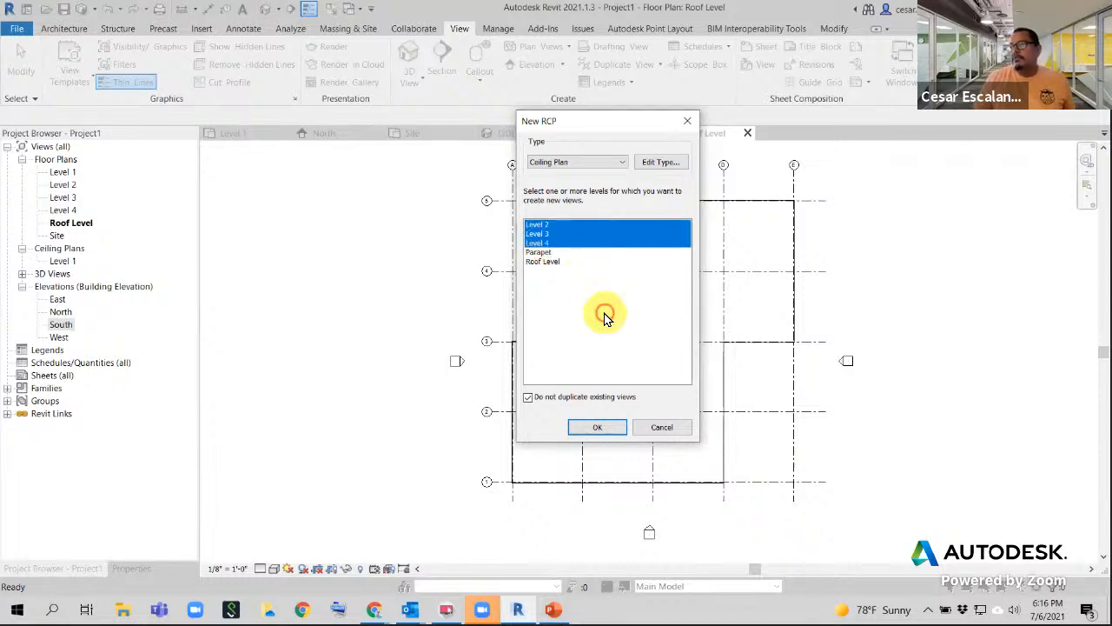
{"action": "left_click", "coordinate": [540, 262], "text": "ctrl"}
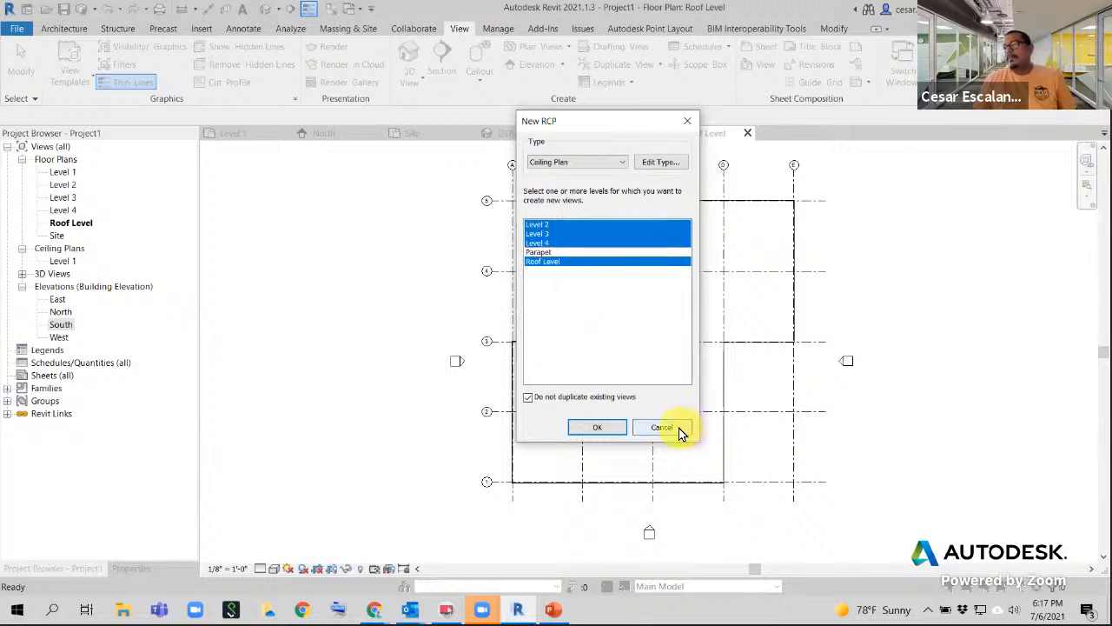
{"action": "left_click", "coordinate": [598, 427]}
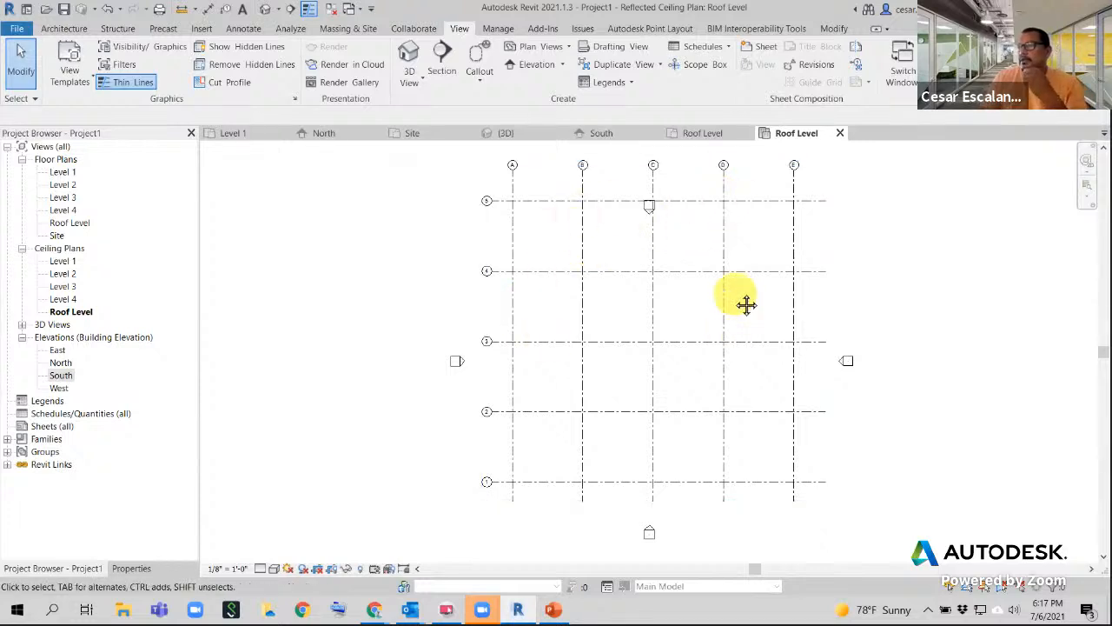
- Pan the Roof Level ceiling plan to show the grid and box-select the elevation marker near C/5
{"action": "middle_click_drag", "start_coordinate": [747, 304], "coordinate": [551, 350]}
{"action": "scroll", "coordinate": [551, 350], "scroll_direction": "down", "scroll_amount": 2}
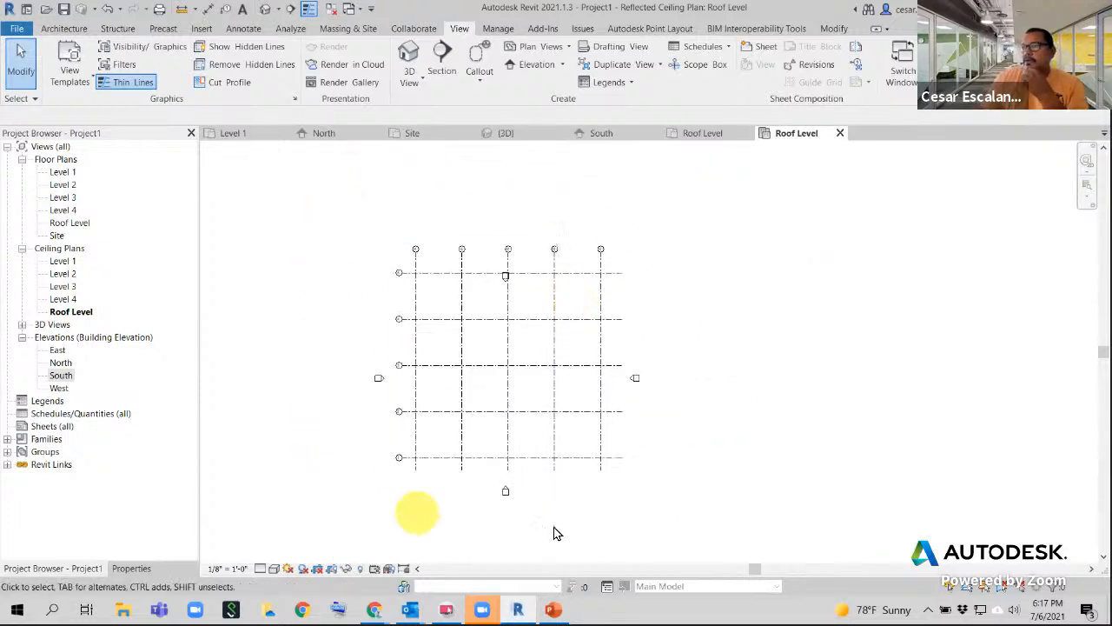
{"action": "scroll", "coordinate": [507, 354], "scroll_direction": "up", "scroll_amount": 1}
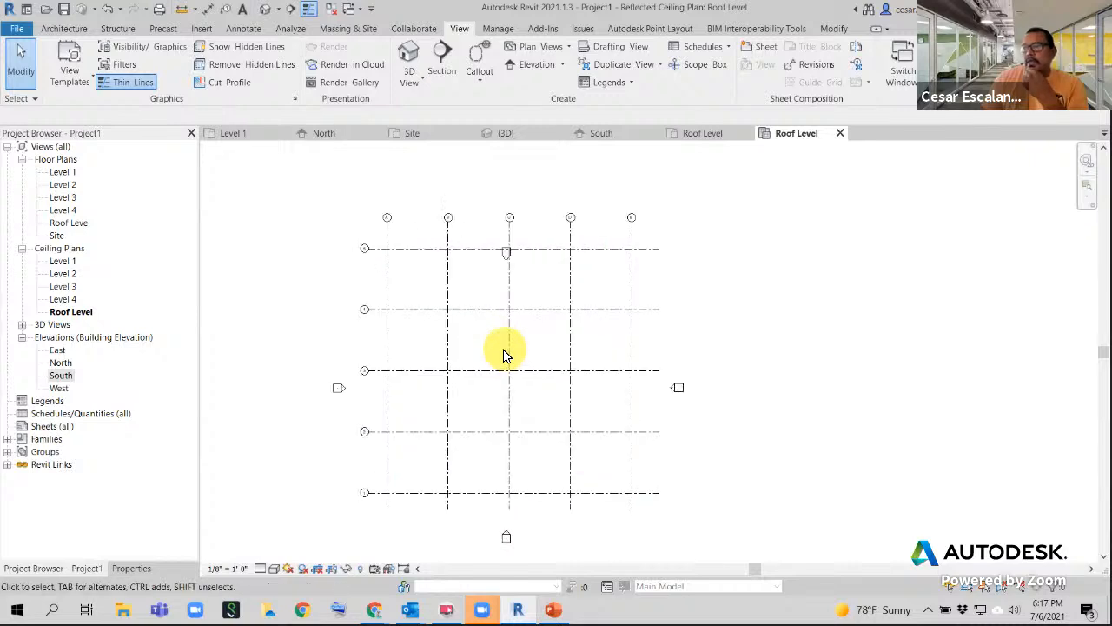
{"action": "middle_click_drag", "start_coordinate": [745, 311], "coordinate": [735, 368]}
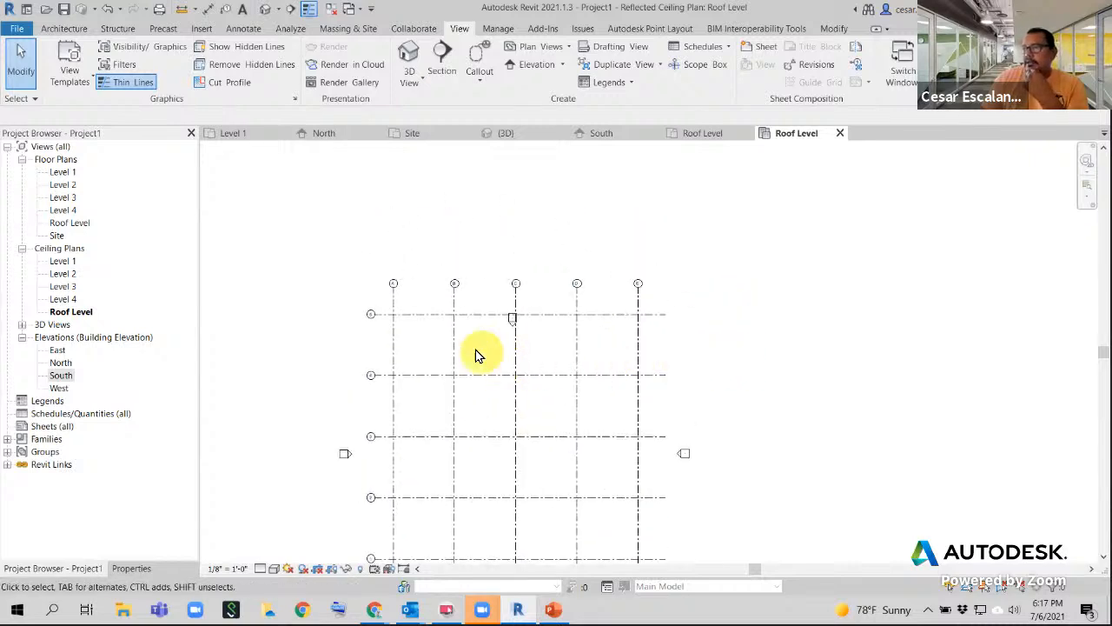
{"action": "scroll", "coordinate": [477, 354], "scroll_direction": "up", "scroll_amount": 1}
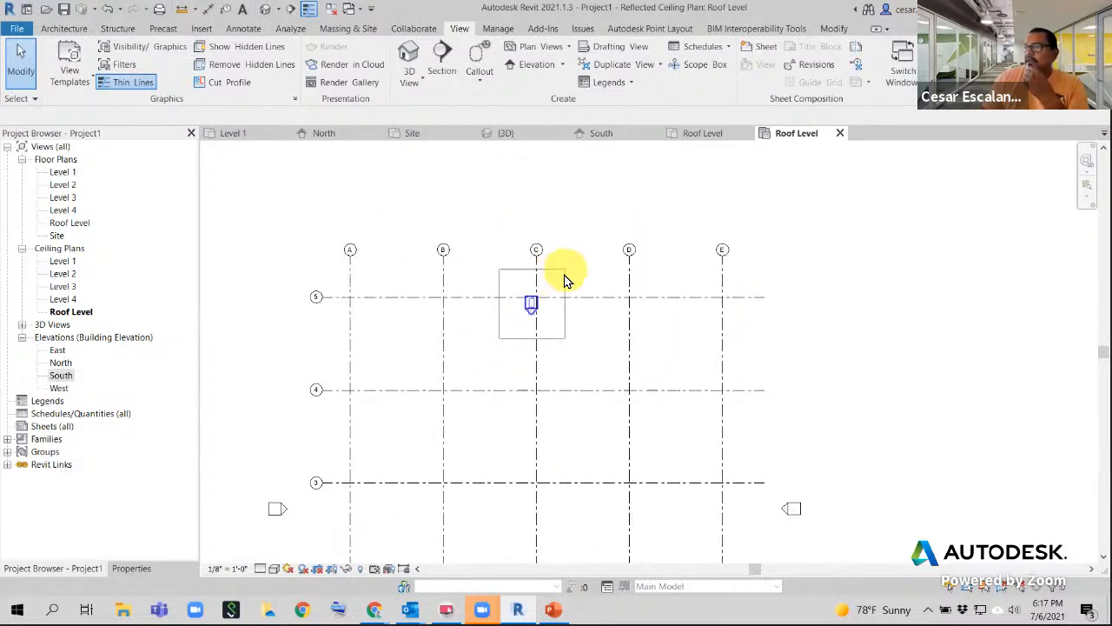
{"action": "left_click_drag", "start_coordinate": [565, 275], "coordinate": [565, 276]}
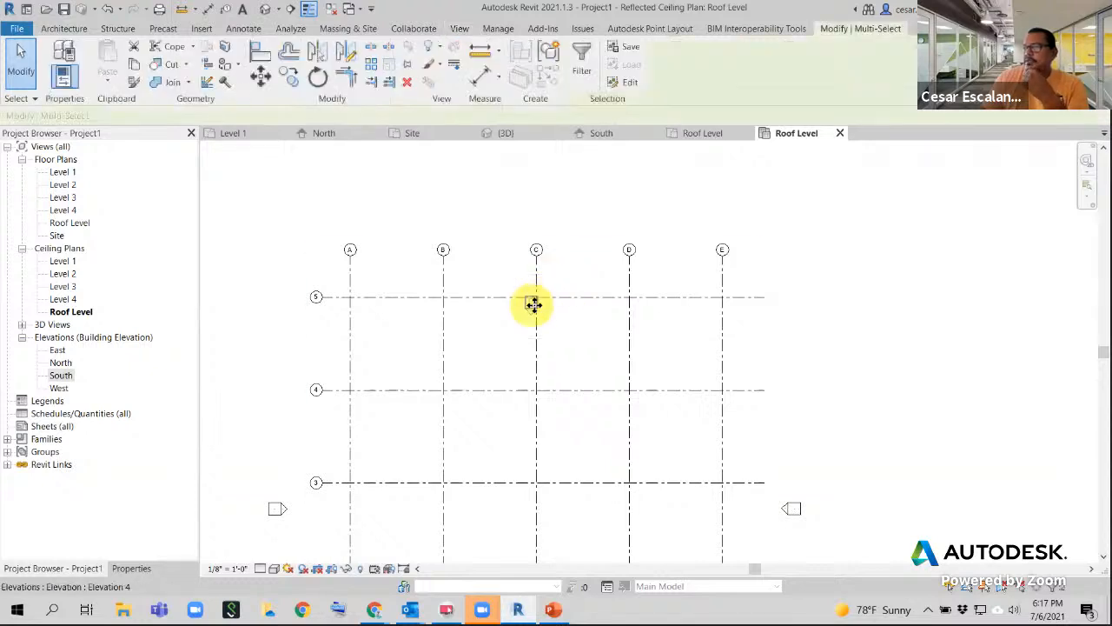
{"action": "left_click_drag", "start_coordinate": [502, 341], "coordinate": [545, 285]}
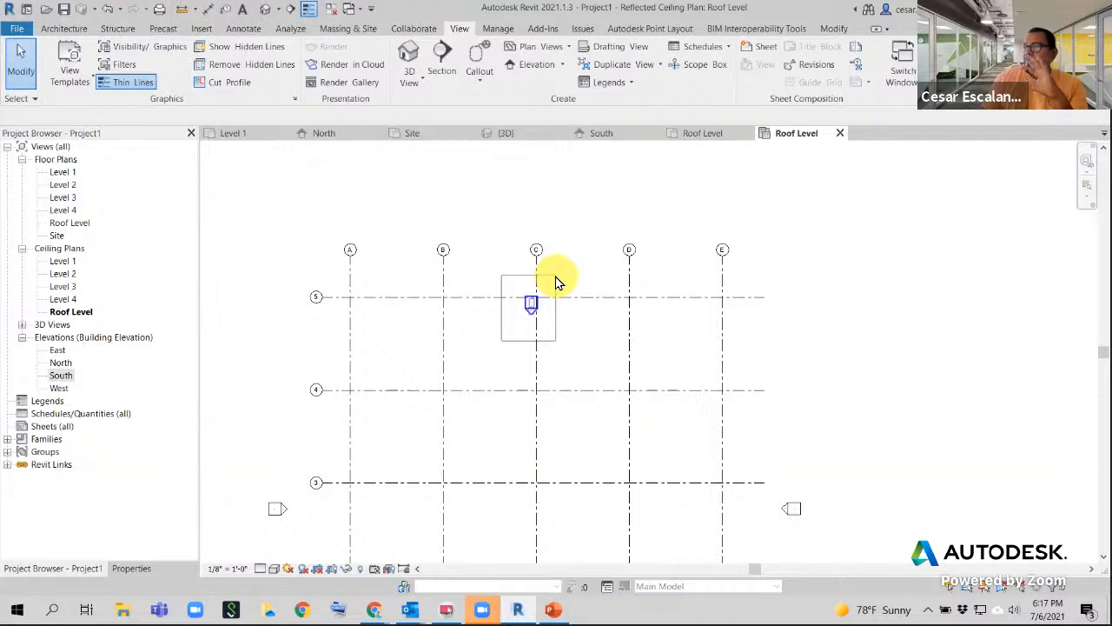
- Move the elevation marker near grid C/5 up above the grid heads
{"action": "left_click_drag", "start_coordinate": [557, 283], "coordinate": [551, 279]}
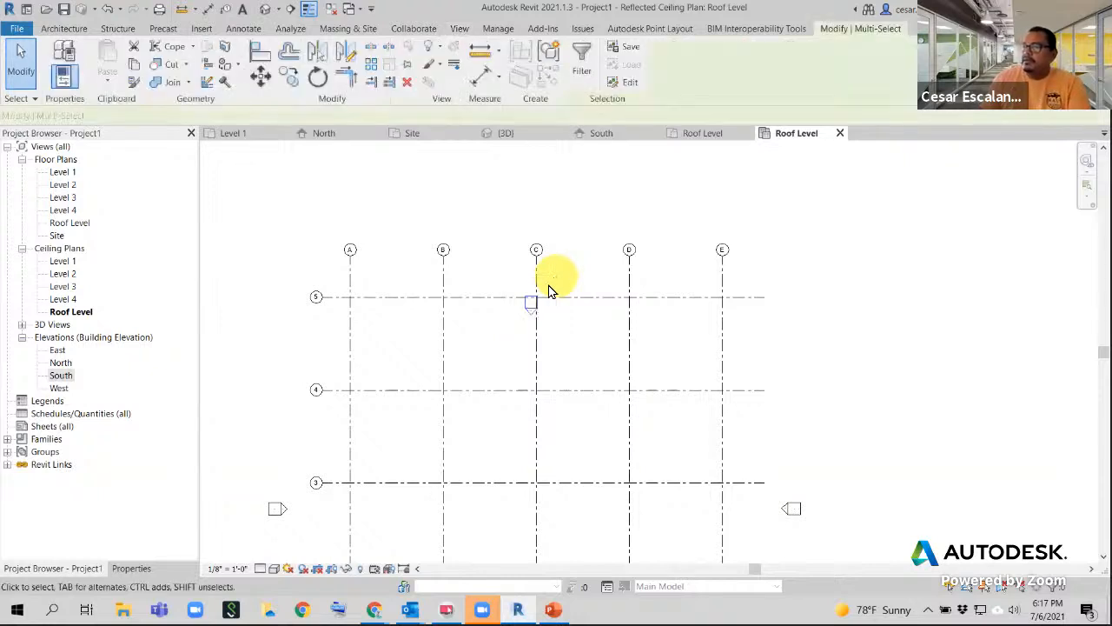
{"action": "left_click_drag", "start_coordinate": [533, 211], "coordinate": [531, 208]}
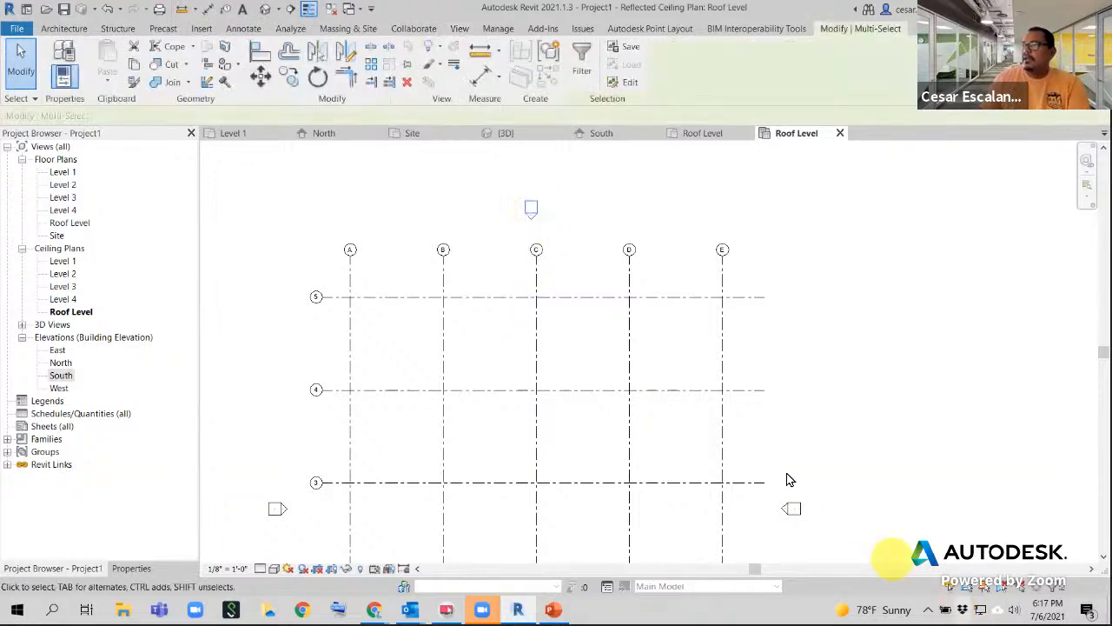
{"action": "scroll", "coordinate": [788, 479], "scroll_direction": "down", "scroll_amount": 3}
{"action": "mouse_move", "coordinate": [789, 479]}
{"action": "middle_mouse_down"}
{"action": "mouse_move", "coordinate": [742, 301]}
{"action": "mouse_move", "coordinate": [736, 380]}
{"action": "middle_mouse_up"}
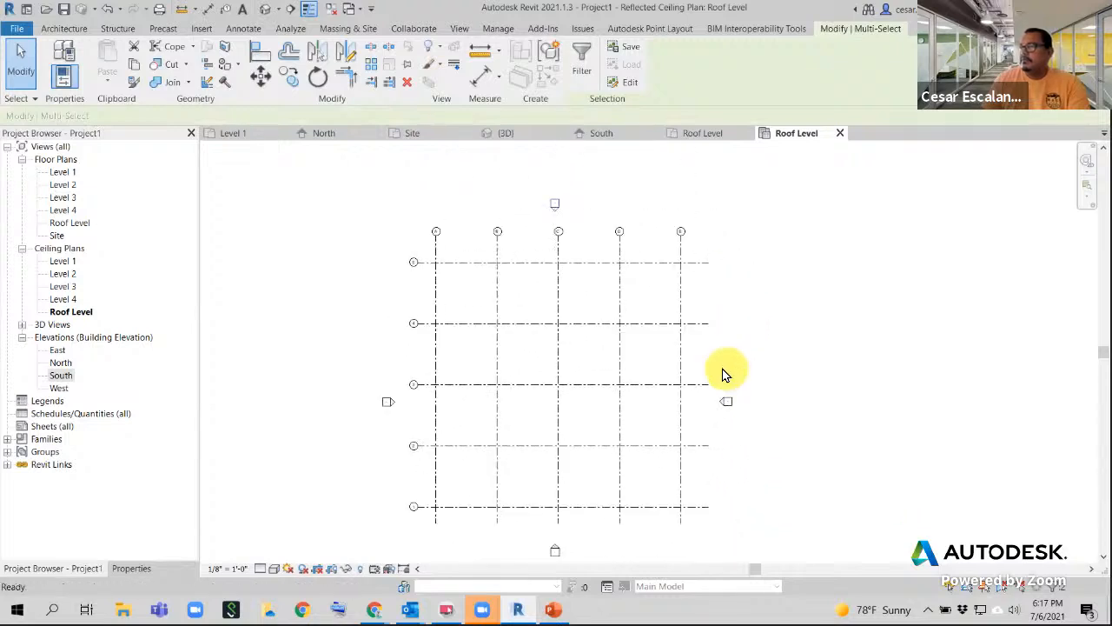
{"action": "scroll", "coordinate": [586, 228], "scroll_direction": "up", "scroll_amount": 1}
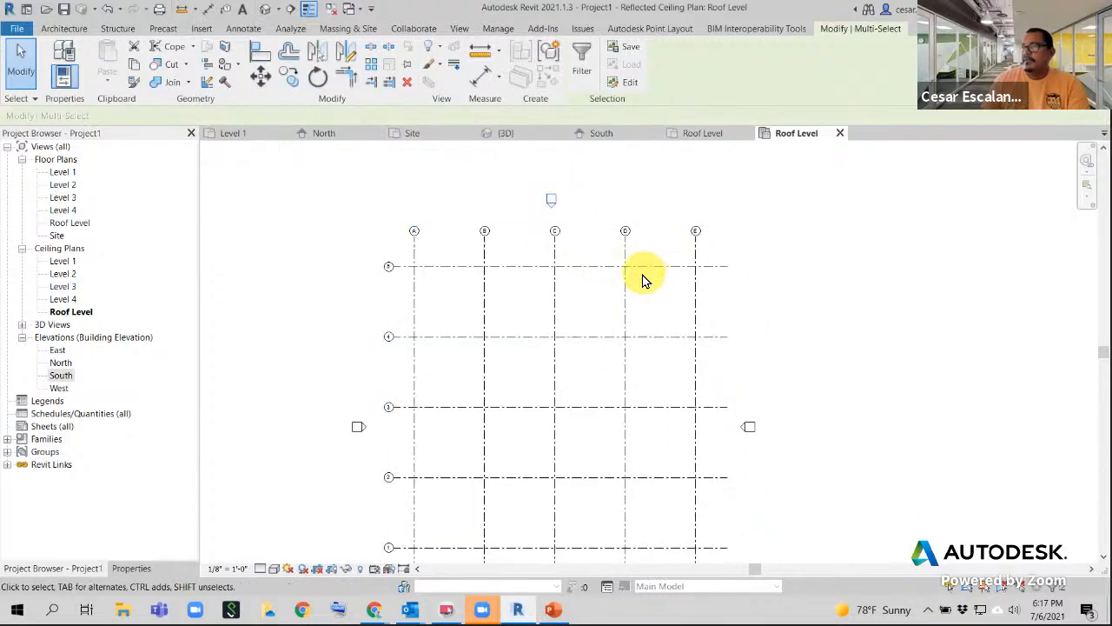
- Pick the South elevation, then switch to the default 3D view of the building
{"action": "left_click", "coordinate": [61, 375]}
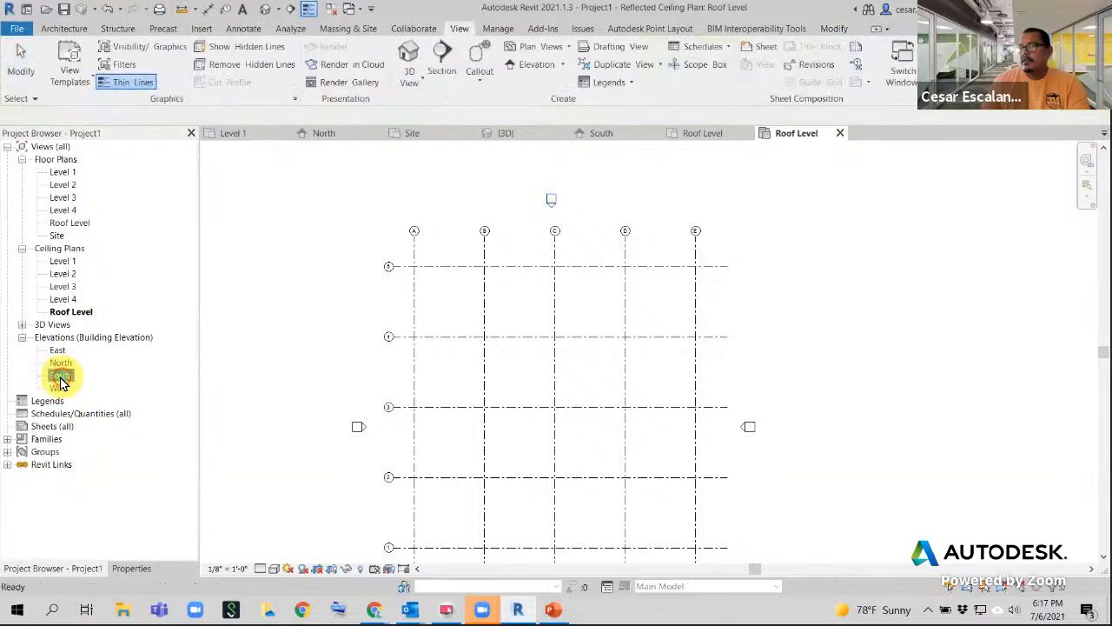
{"action": "left_click", "coordinate": [285, 241]}
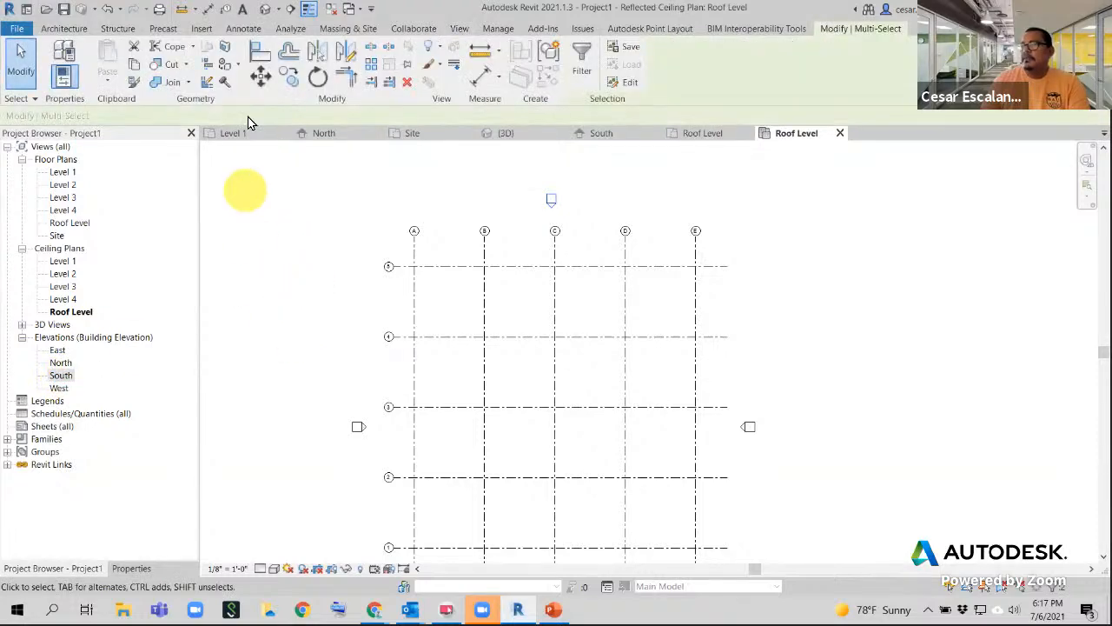
{"action": "left_click", "coordinate": [268, 10]}
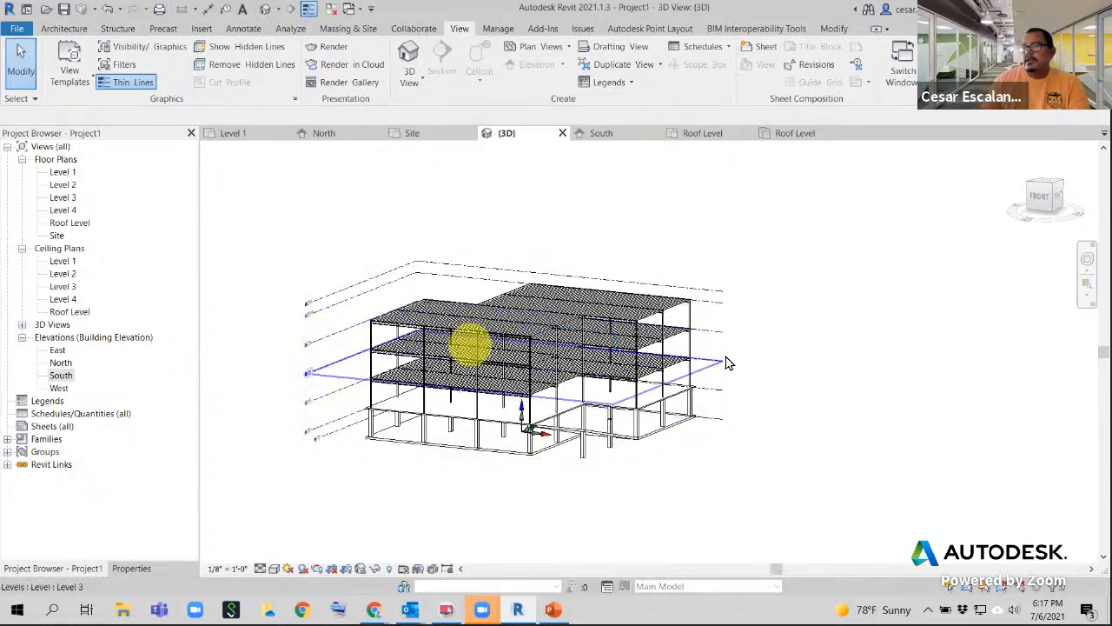
- Pan and zoom the 3D view to look over the linked structural frame
{"action": "middle_click_drag", "start_coordinate": [726, 423], "coordinate": [659, 445]}
{"action": "scroll", "coordinate": [571, 387], "scroll_direction": "up", "scroll_amount": 2}
{"action": "middle_click_drag", "start_coordinate": [732, 352], "coordinate": [770, 323]}
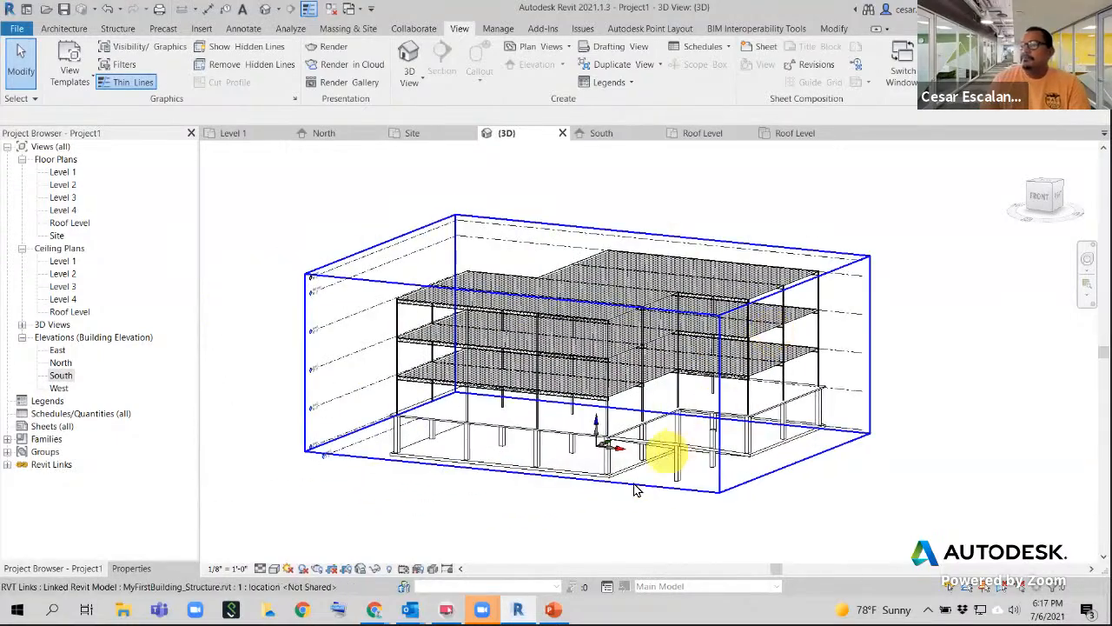
{"action": "scroll", "coordinate": [626, 528], "scroll_direction": "down", "scroll_amount": 3}
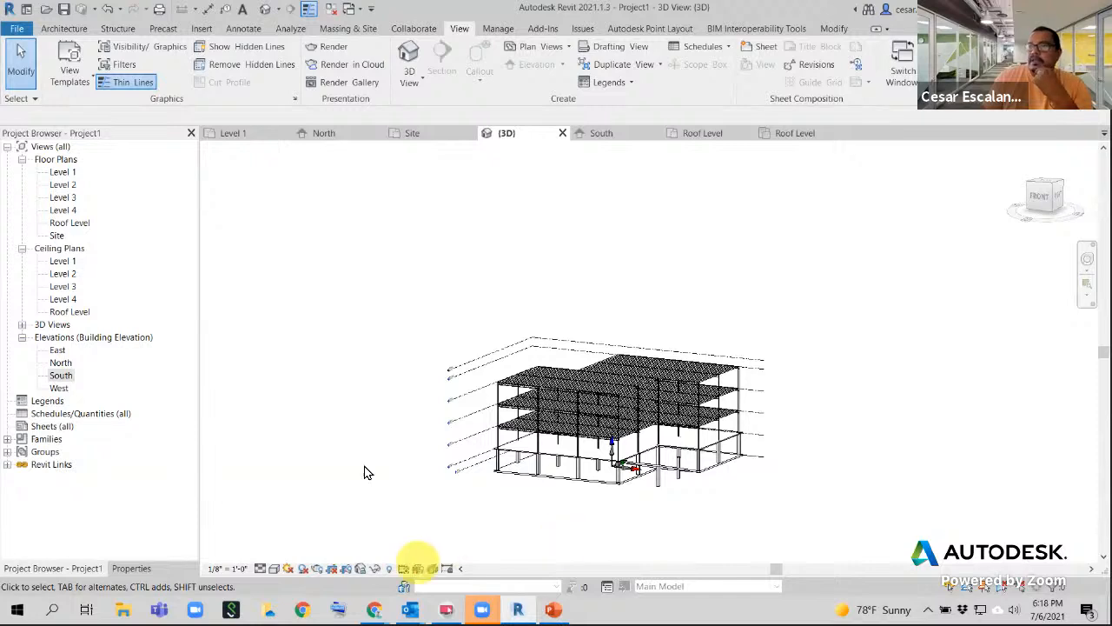
- Switch to the Level 1 floor plan and fit the grid and four elevation markers in view
{"action": "left_click", "coordinate": [249, 136]}
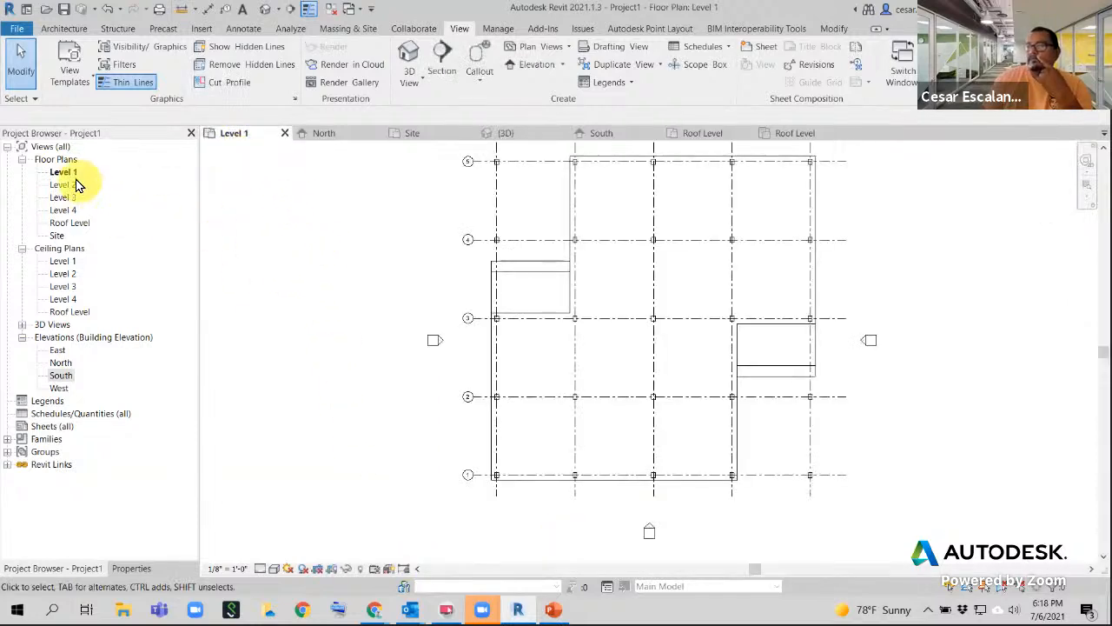
{"action": "scroll", "coordinate": [509, 394], "scroll_direction": "down", "scroll_amount": 1}
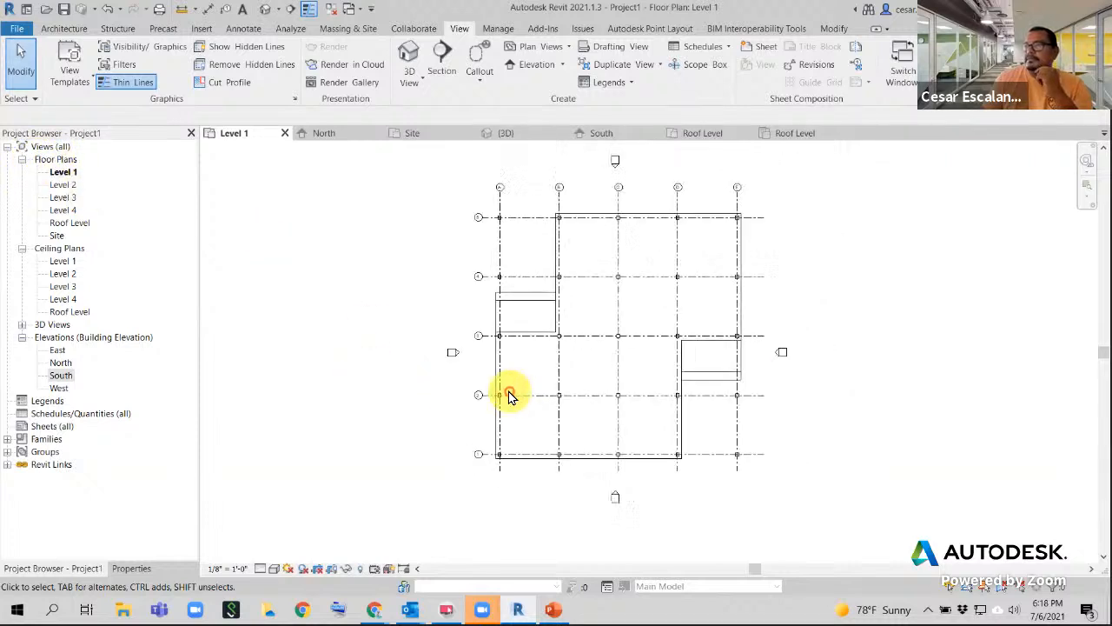
{"action": "middle_click_drag", "start_coordinate": [629, 377], "coordinate": [566, 397]}
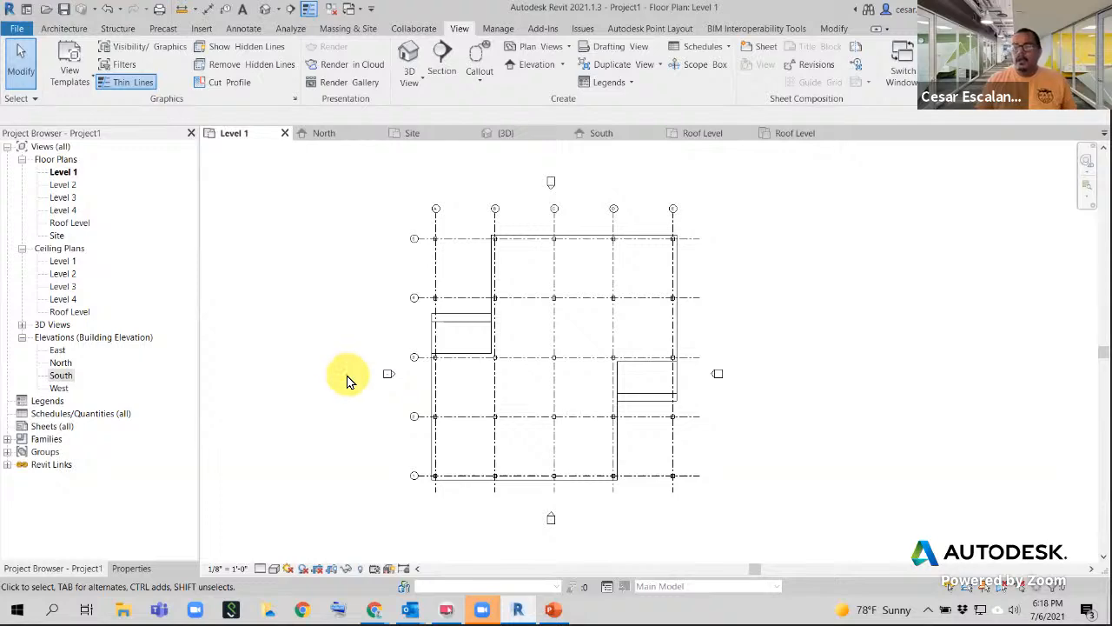
- Hide the linked MyFirstBuilding_Structure.rvt in Level 1 via Visibility/Graphics (VG), Revit Links
{"action": "key", "text": "v"}
{"action": "key", "text": "g"}
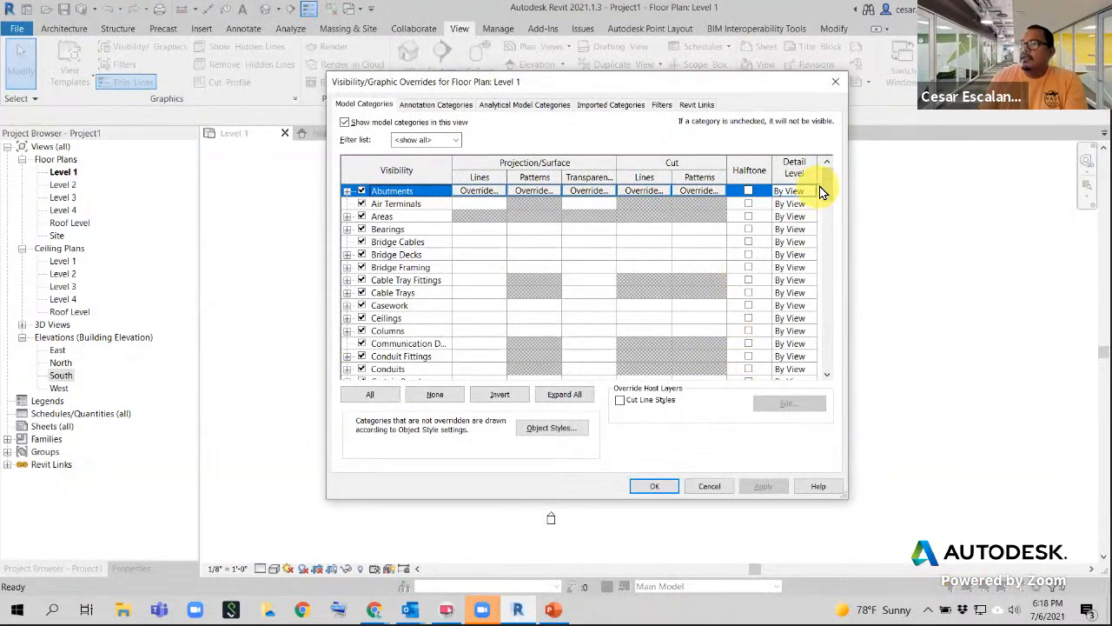
{"action": "left_click_drag", "start_coordinate": [827, 179], "coordinate": [830, 219]}
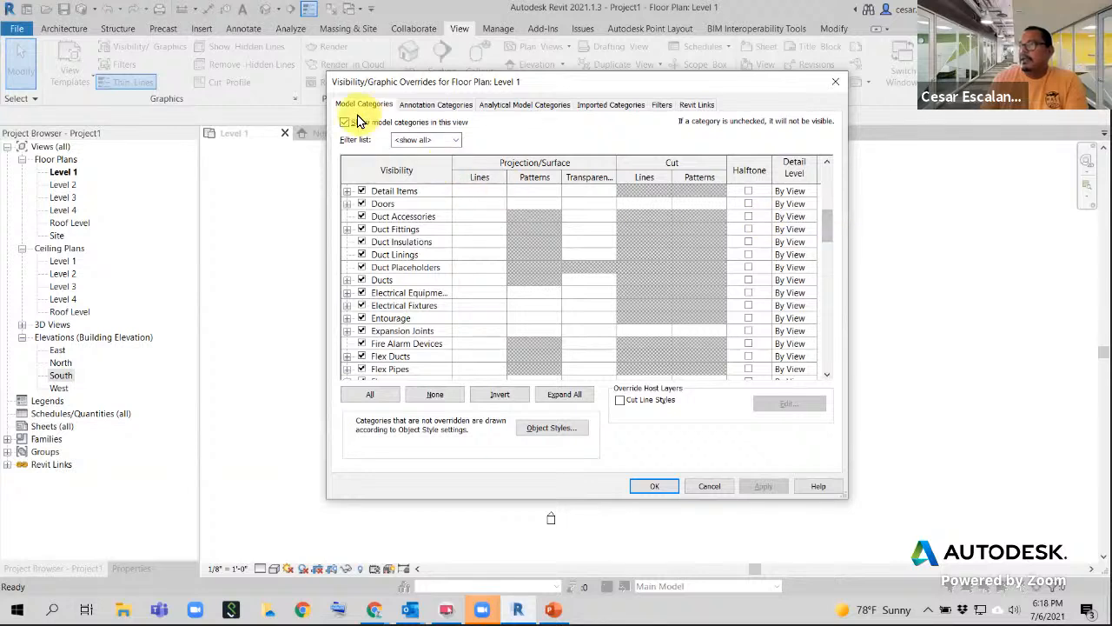
{"action": "left_click", "coordinate": [695, 105]}
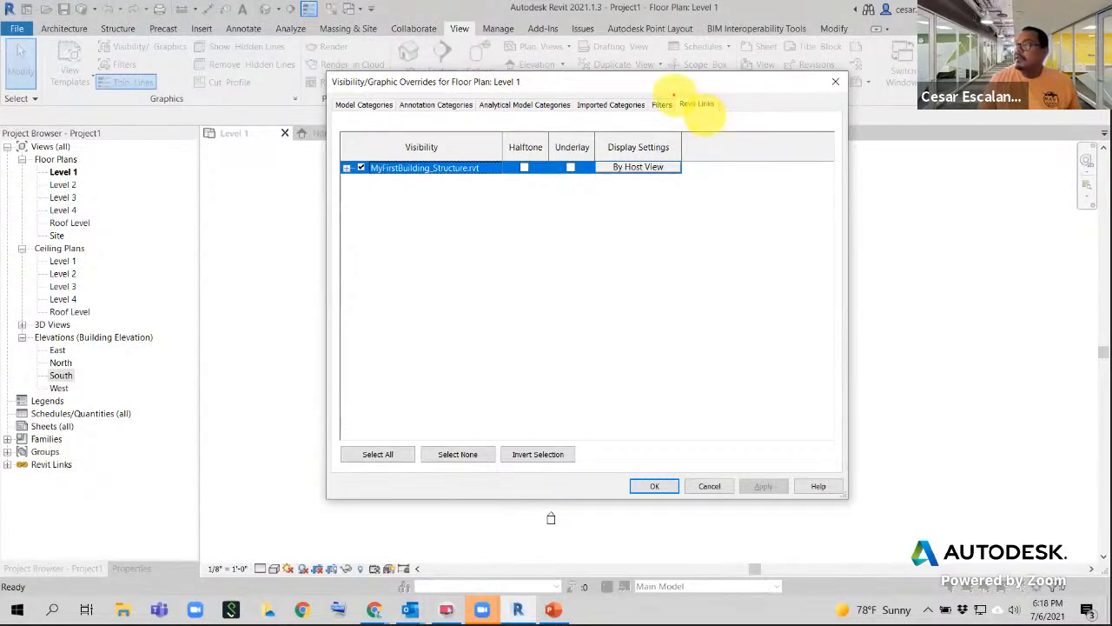
{"action": "left_click_drag", "start_coordinate": [674, 95], "coordinate": [726, 113]}
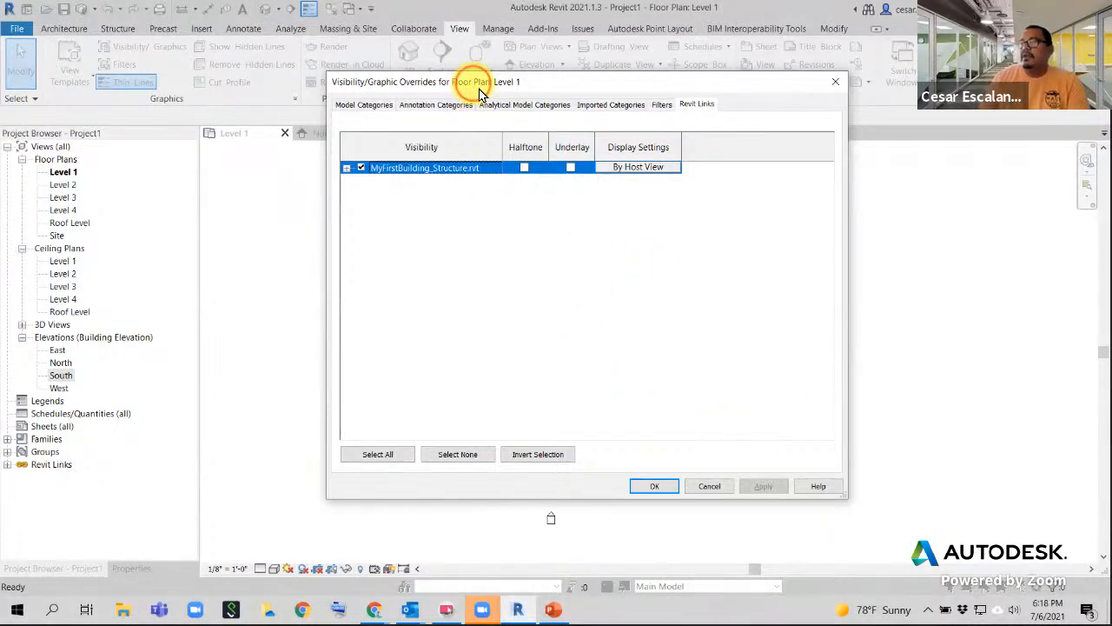
{"action": "left_click_drag", "start_coordinate": [480, 91], "coordinate": [717, 74]}
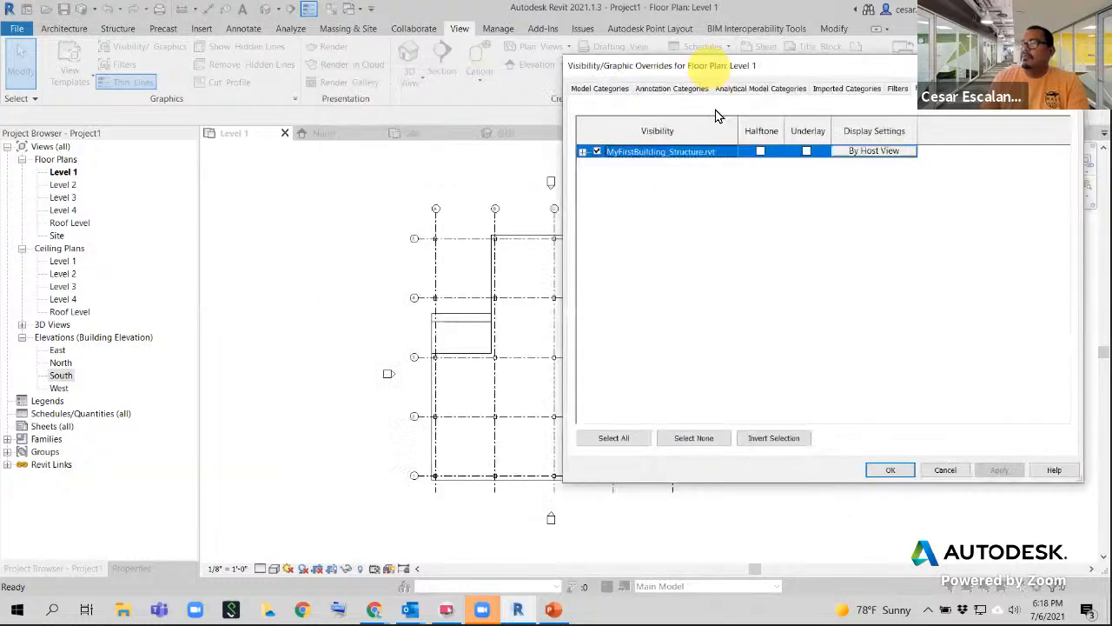
{"action": "left_click", "coordinate": [596, 152]}
{"action": "left_click", "coordinate": [888, 470]}
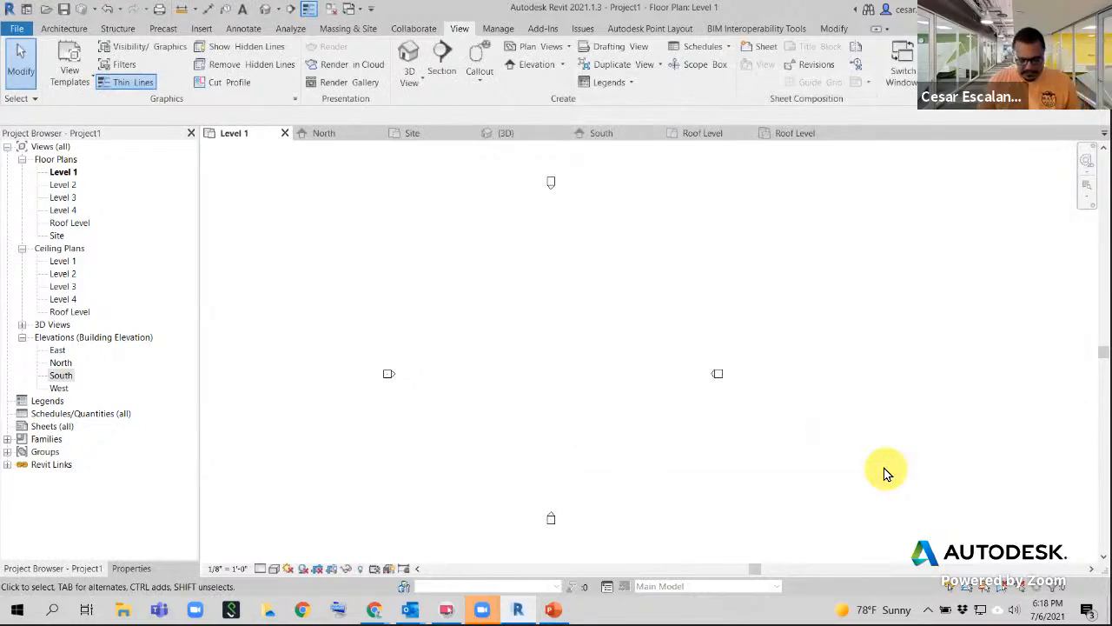
- Reopen Visibility/Graphics and make the linked structure visible again in Level 1
{"action": "key", "text": "v"}
{"action": "key", "text": "g"}
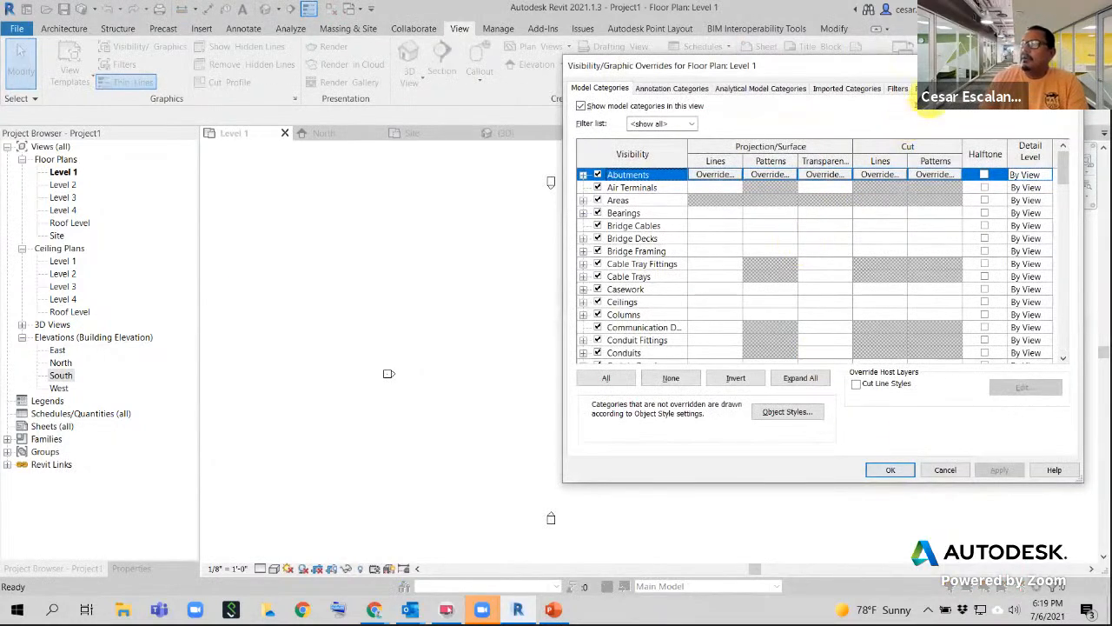
{"action": "left_click", "coordinate": [923, 89]}
{"action": "left_click", "coordinate": [596, 152]}
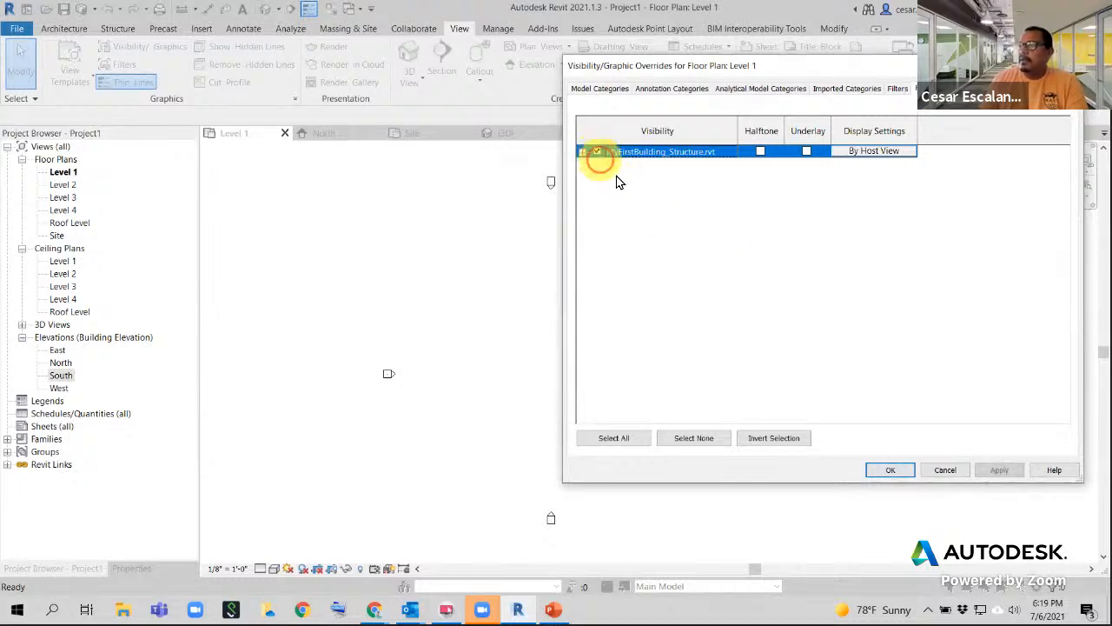
{"action": "left_click", "coordinate": [999, 470]}
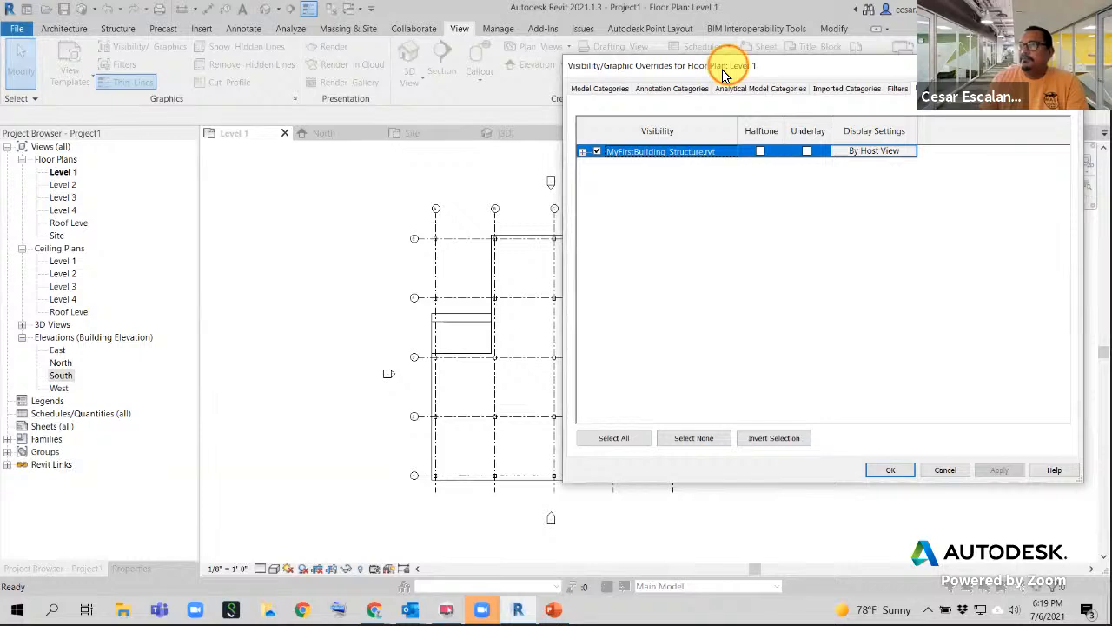
- Set MyFirstBuilding_Structure.rvt to Halftone on the Revit Links tab, apply and confirm
{"action": "left_click_drag", "start_coordinate": [722, 74], "coordinate": [335, 83]}
{"action": "left_click", "coordinate": [195, 162]}
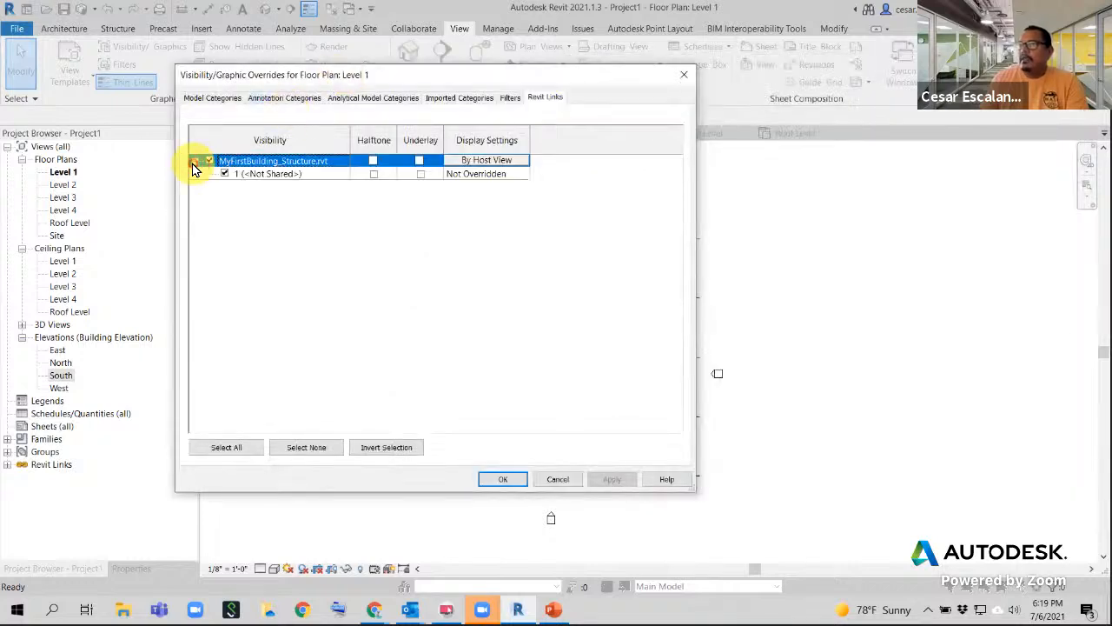
{"action": "left_click", "coordinate": [194, 162]}
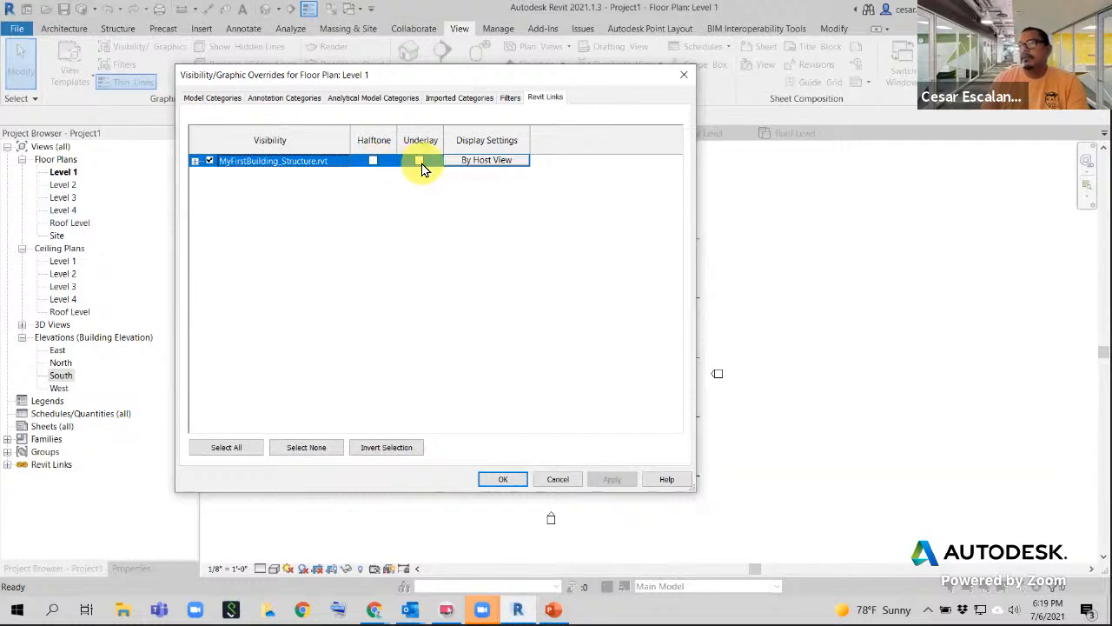
{"action": "left_click", "coordinate": [373, 162]}
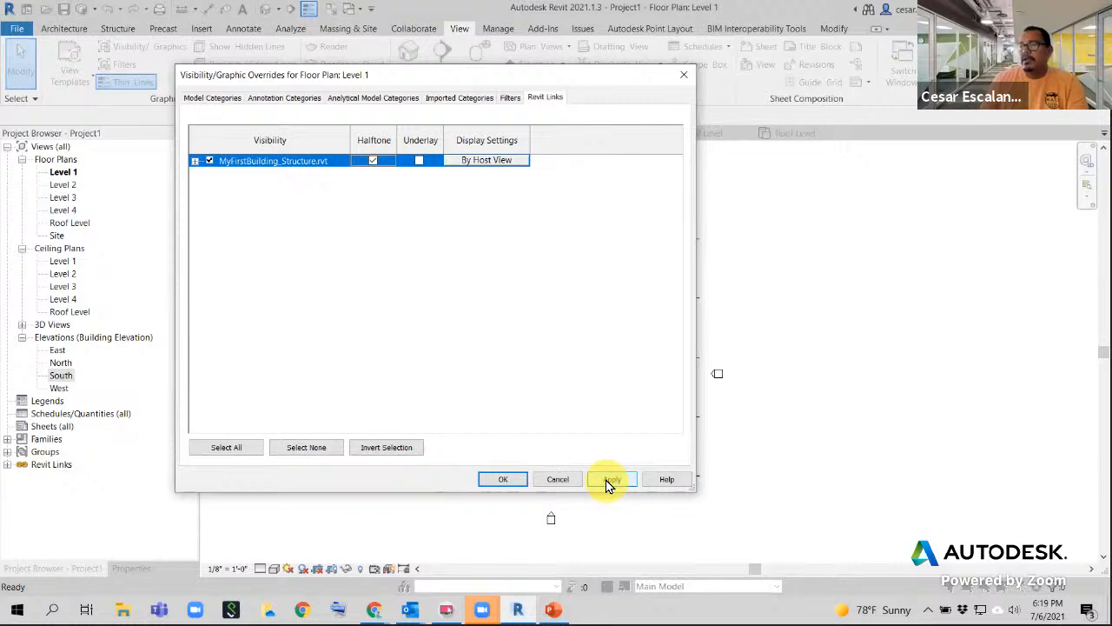
{"action": "left_click", "coordinate": [607, 481]}
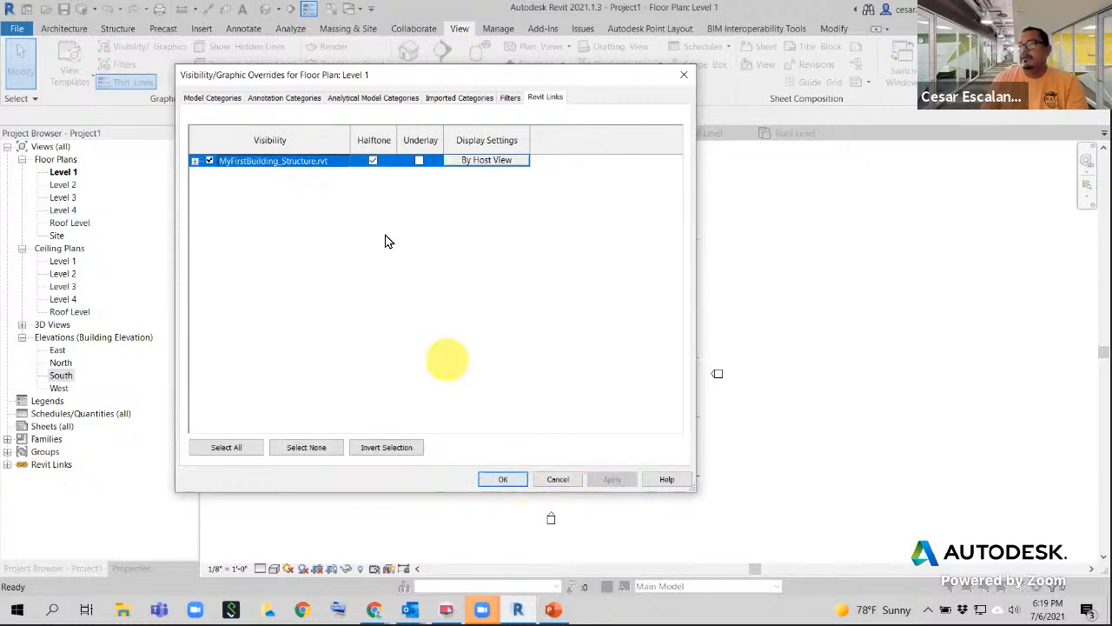
{"action": "left_click", "coordinate": [503, 478]}
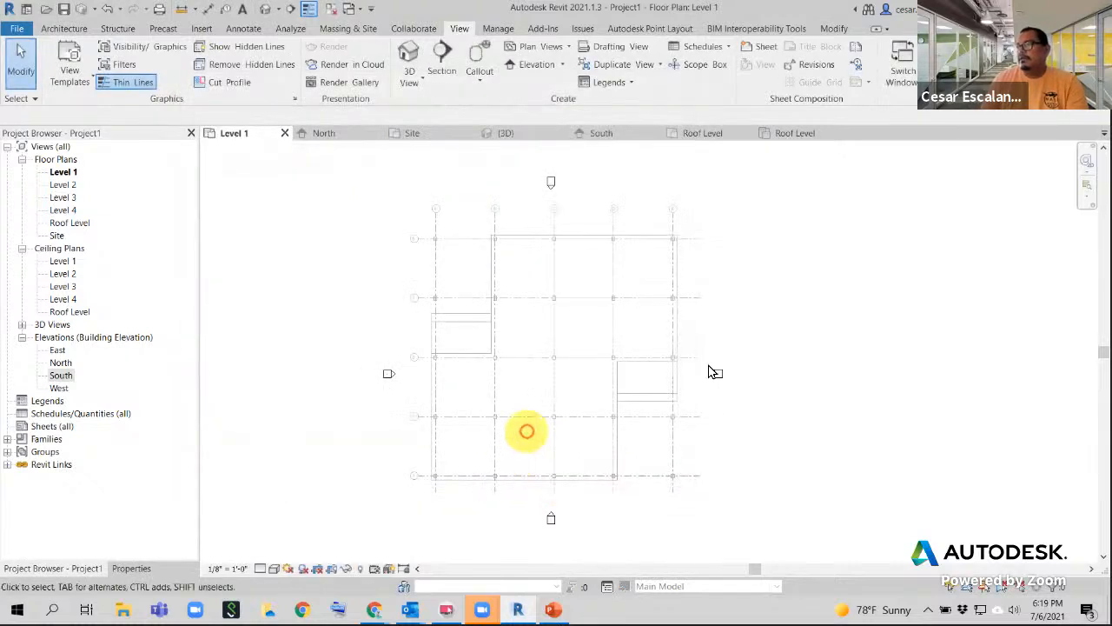
- Review the building in the 3D view and the South elevation
{"action": "scroll", "coordinate": [750, 387], "scroll_direction": "up", "scroll_amount": 1}
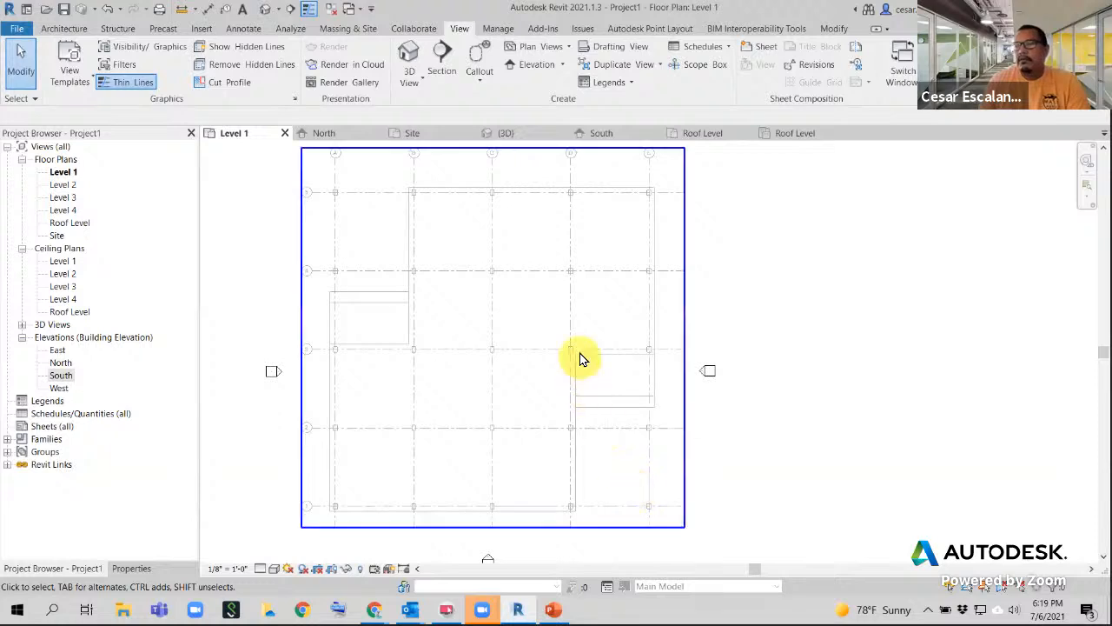
{"action": "scroll", "coordinate": [647, 358], "scroll_direction": "down", "scroll_amount": 1}
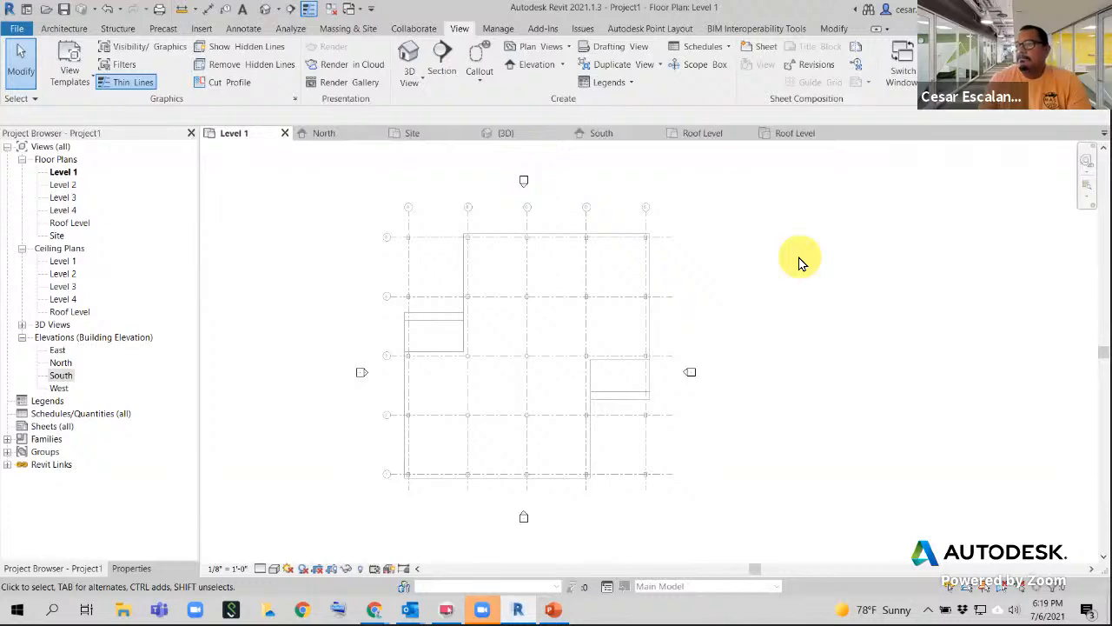
{"action": "scroll", "coordinate": [680, 300], "scroll_direction": "up", "scroll_amount": 4}
{"action": "scroll", "coordinate": [680, 300], "scroll_direction": "down", "scroll_amount": 4}
{"action": "left_click", "coordinate": [511, 132]}
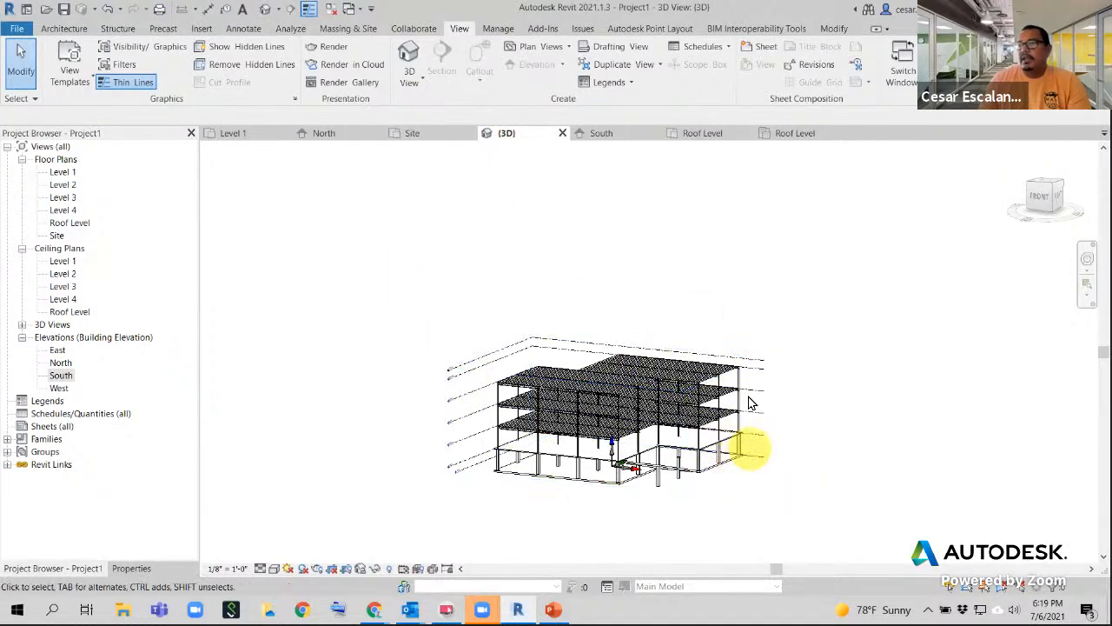
{"action": "middle_click_drag", "start_coordinate": [744, 447], "coordinate": [634, 368]}
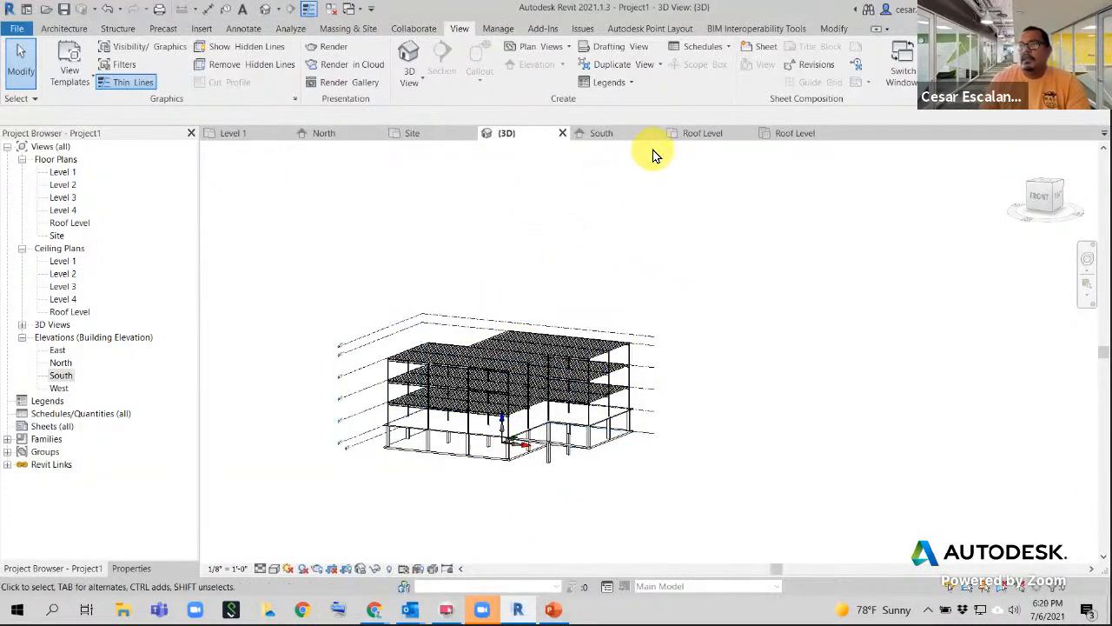
{"action": "left_click", "coordinate": [601, 133]}
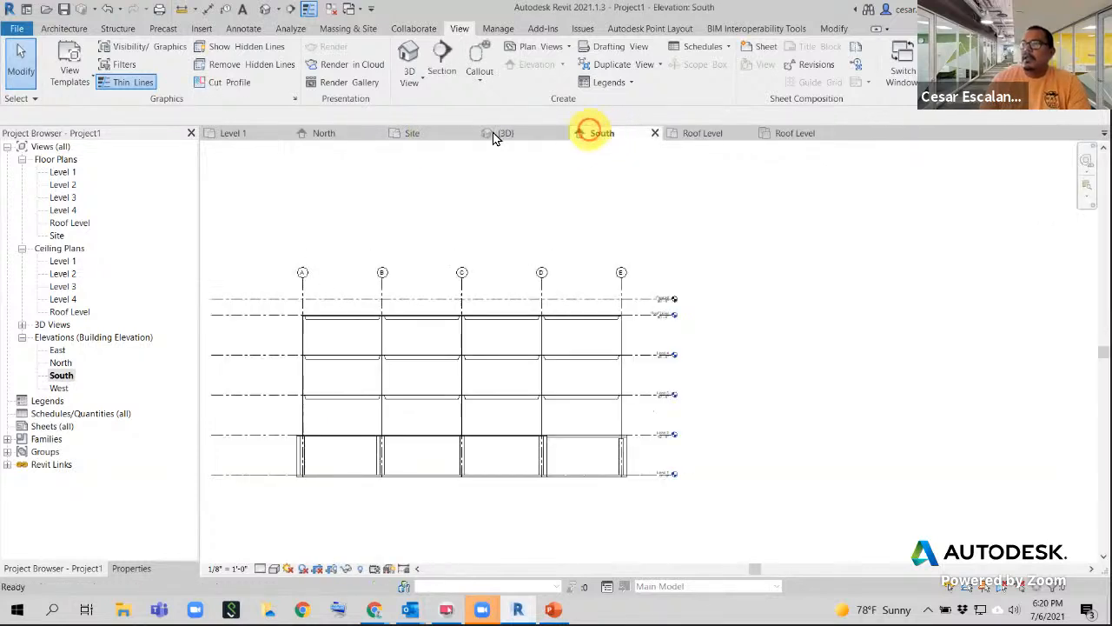
- Open the Level 2 floor plan for comparison, then return to the Level 1 plan
{"action": "left_click", "coordinate": [247, 134]}
{"action": "scroll", "coordinate": [588, 308], "scroll_direction": "down", "scroll_amount": 3}
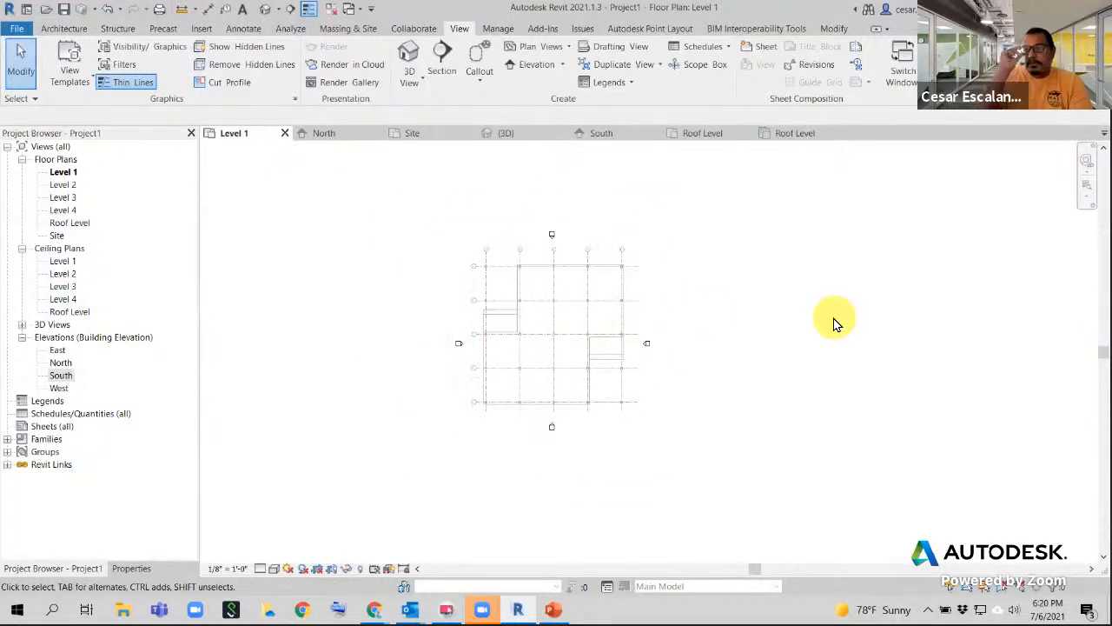
{"action": "scroll", "coordinate": [596, 269], "scroll_direction": "up", "scroll_amount": 5}
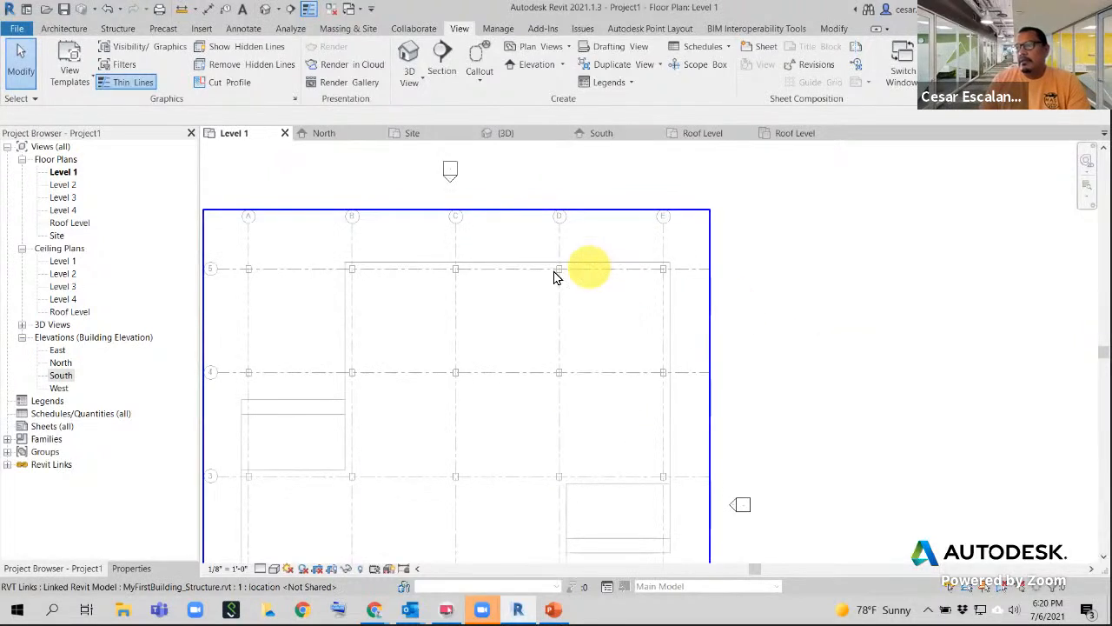
{"action": "scroll", "coordinate": [508, 280], "scroll_direction": "down", "scroll_amount": 3}
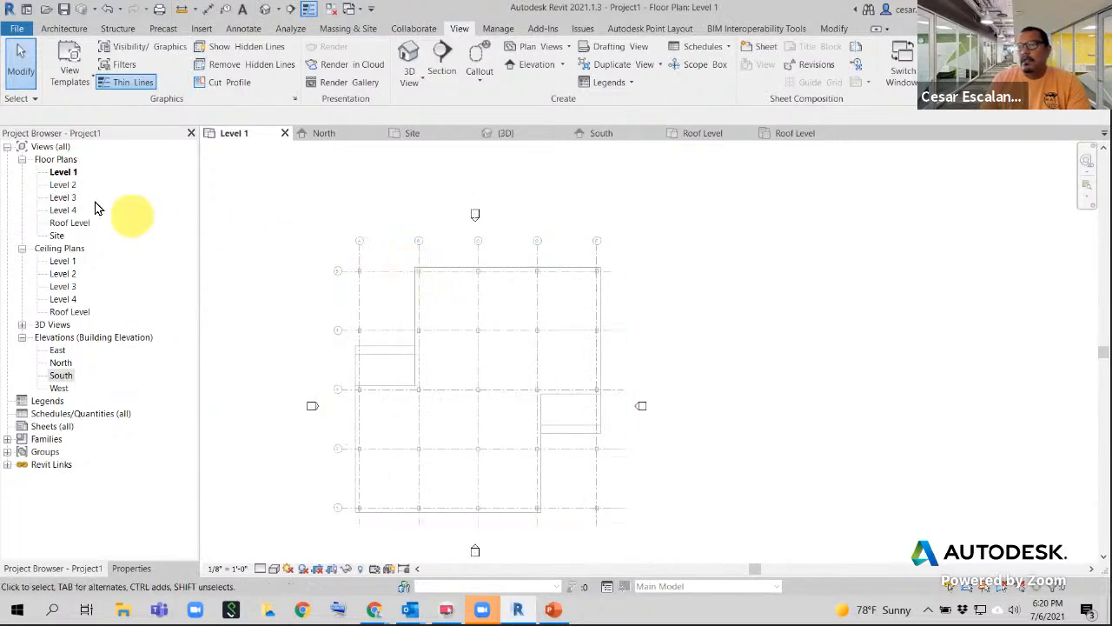
{"action": "double_click", "coordinate": [66, 186]}
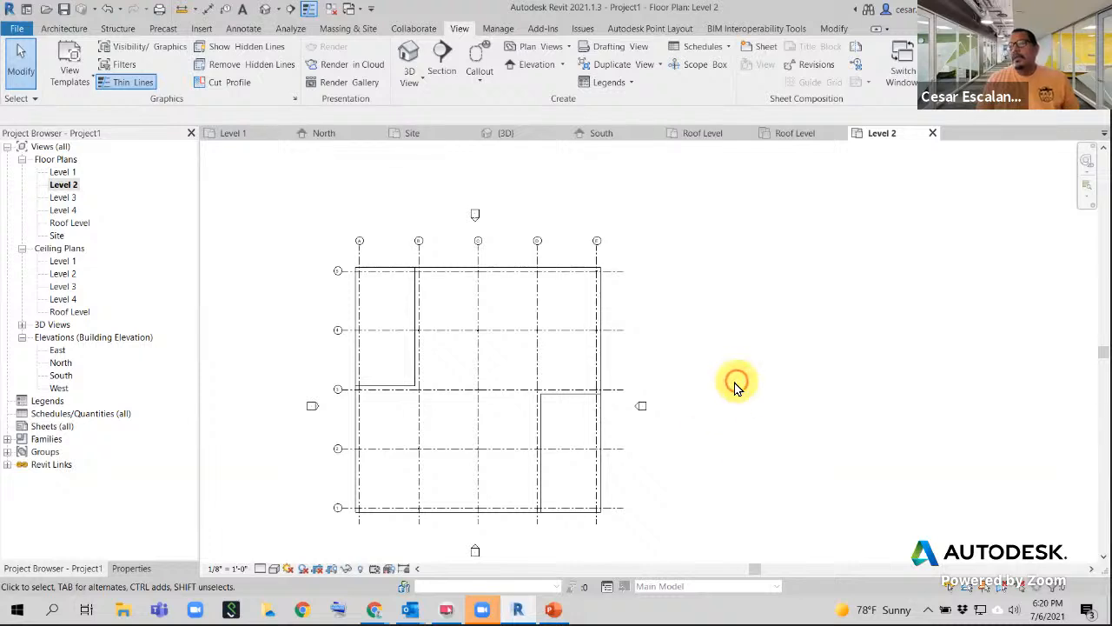
{"action": "left_click", "coordinate": [70, 174]}
{"action": "double_click", "coordinate": [71, 176]}
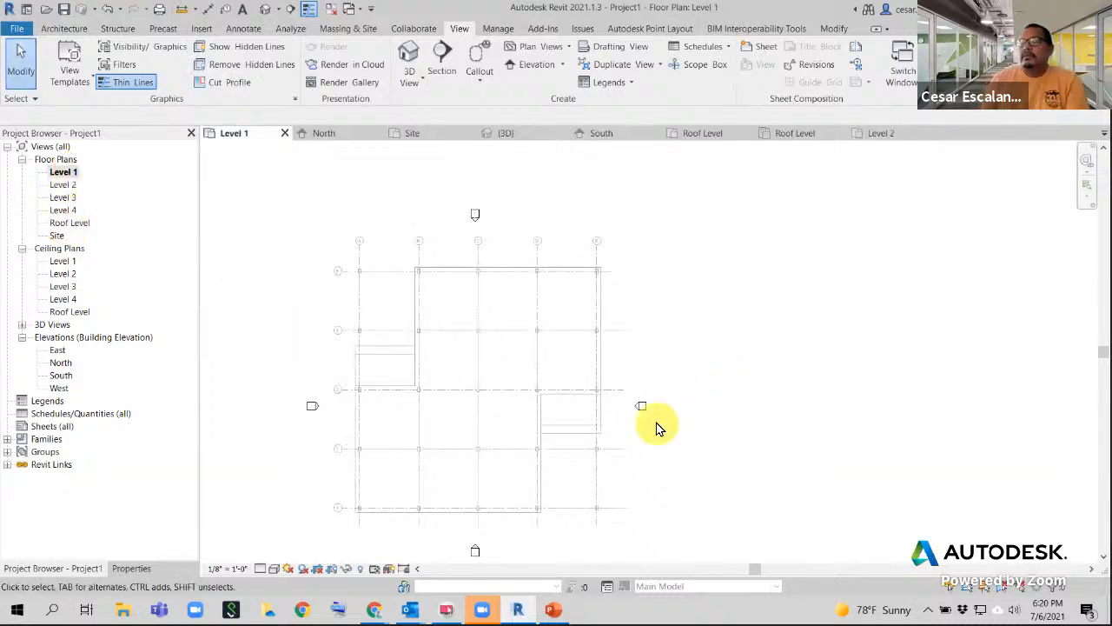
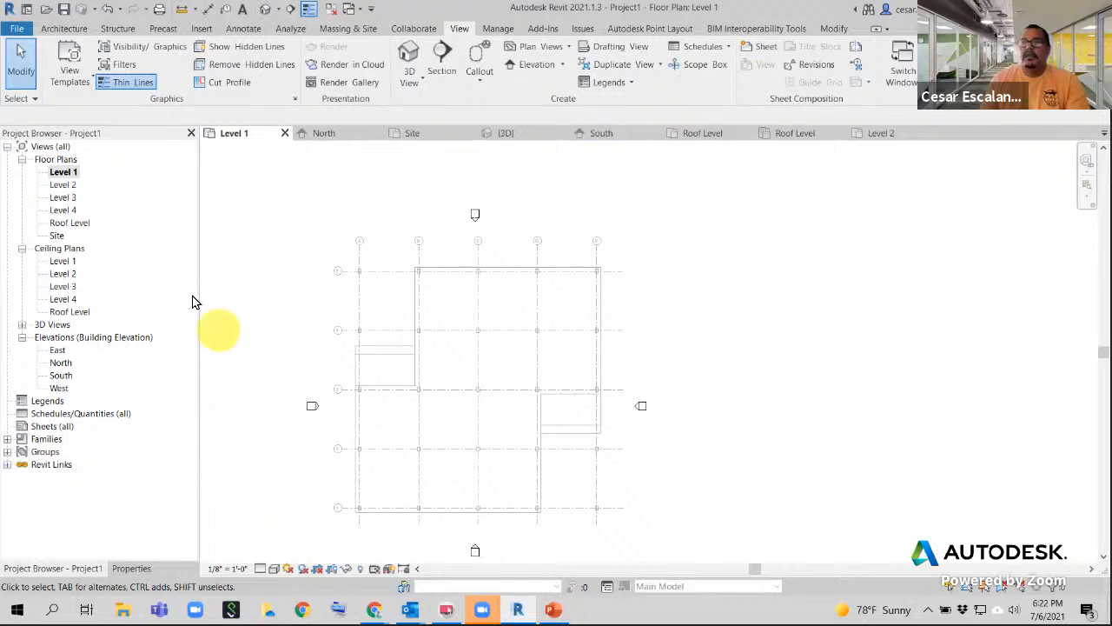
- Start a new view template from the current Level 1 plan via View Templates
{"action": "left_click", "coordinate": [68, 85]}
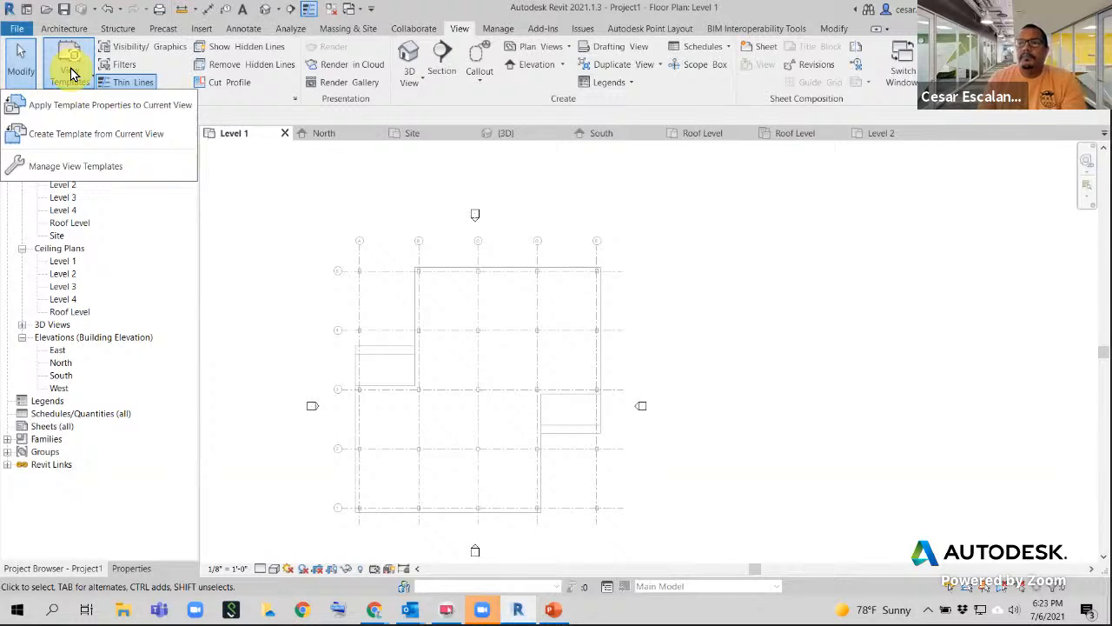
{"action": "left_click", "coordinate": [139, 138]}
- Name the new view template 'Construction Plan' and confirm it
{"action": "left_click", "coordinate": [459, 28]}
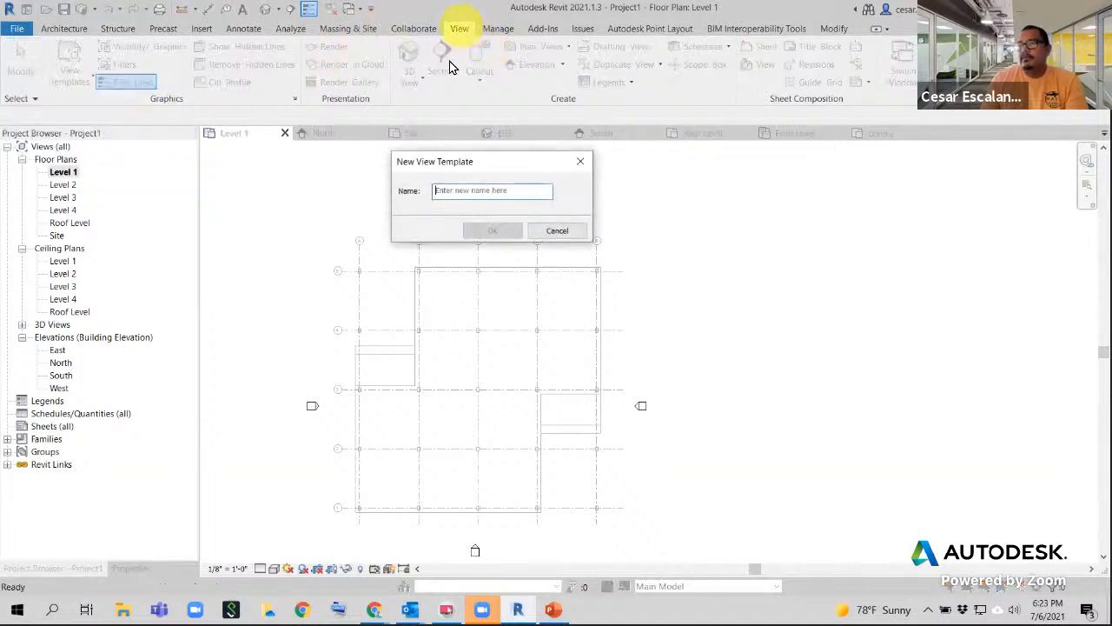
{"action": "left_click", "coordinate": [469, 195]}
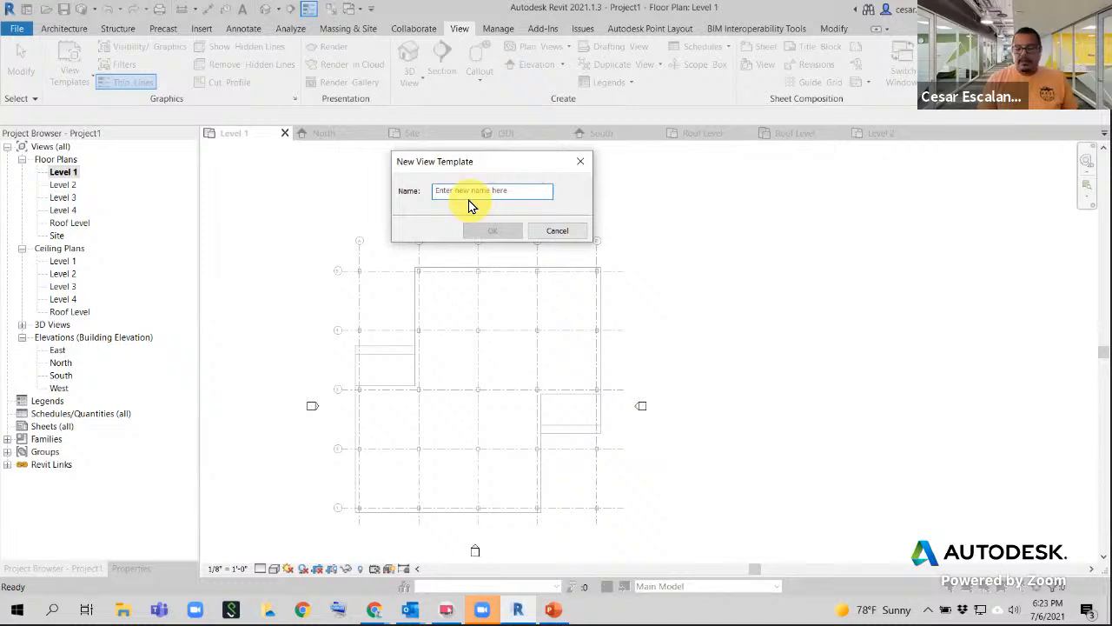
{"action": "type", "text": "cOO"}
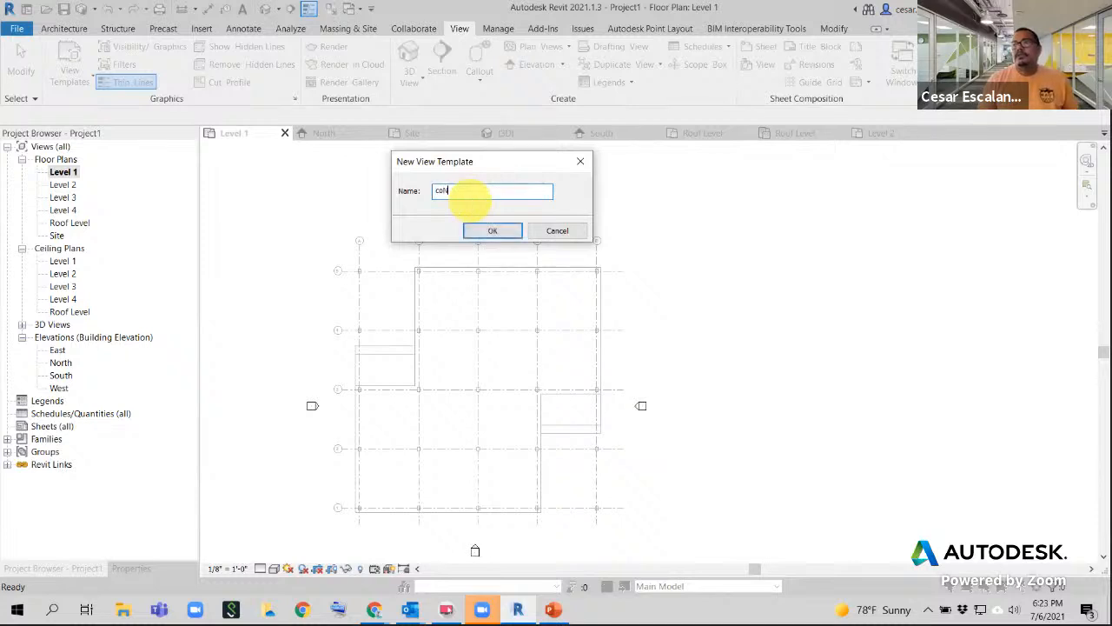
{"action": "key", "text": "BackSpace"}
{"action": "key", "text": "BackSpace"}
{"action": "key", "text": "BackSpace"}
{"action": "key", "text": "Caps_Lock"}
{"action": "type", "text": "Cons"}
{"action": "key", "text": "BackSpace"}
{"action": "key", "text": "BackSpace"}
{"action": "key", "text": "BackSpace"}
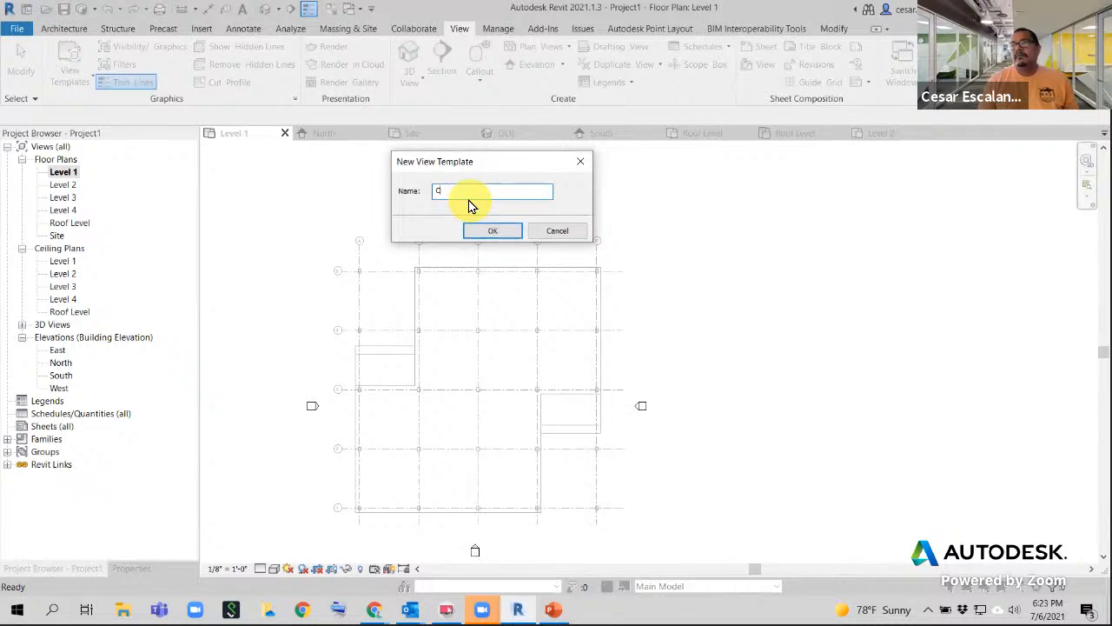
{"action": "type", "text": "onstruction Plan"}
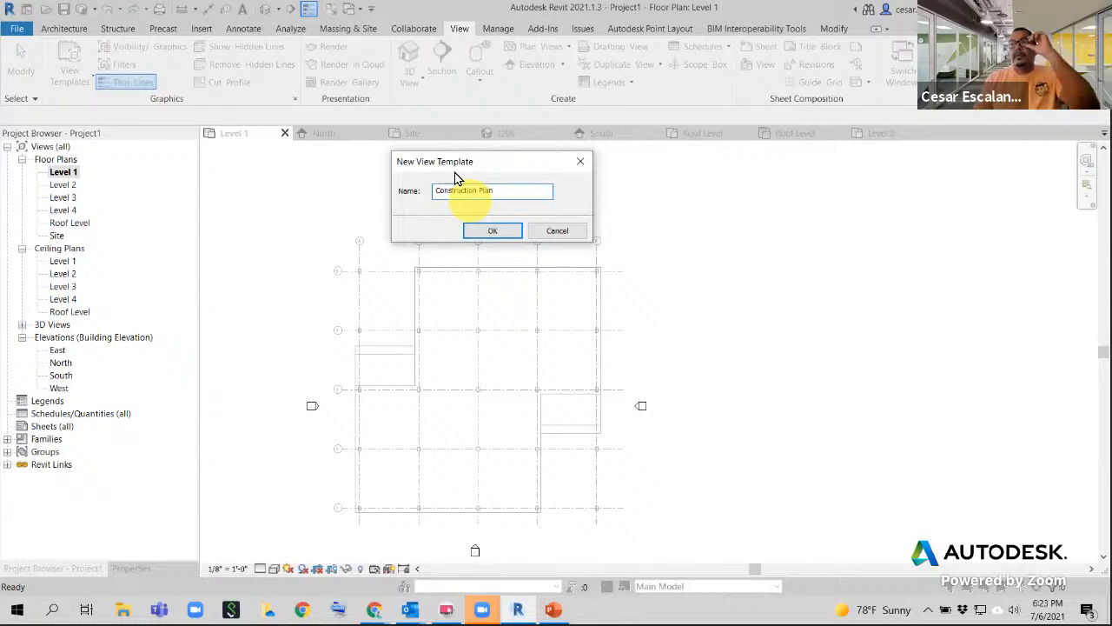
{"action": "left_click", "coordinate": [484, 231]}
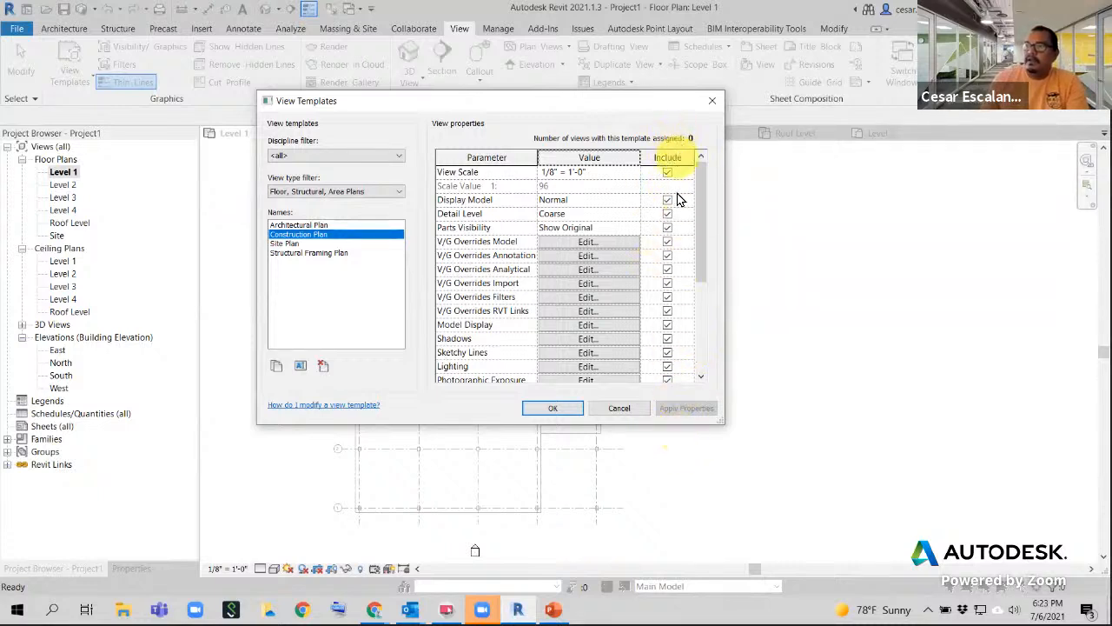
- Highlight the six V/G override rows, then edit the template's V/G Overrides Model
{"action": "left_click_drag", "start_coordinate": [698, 261], "coordinate": [719, 250]}
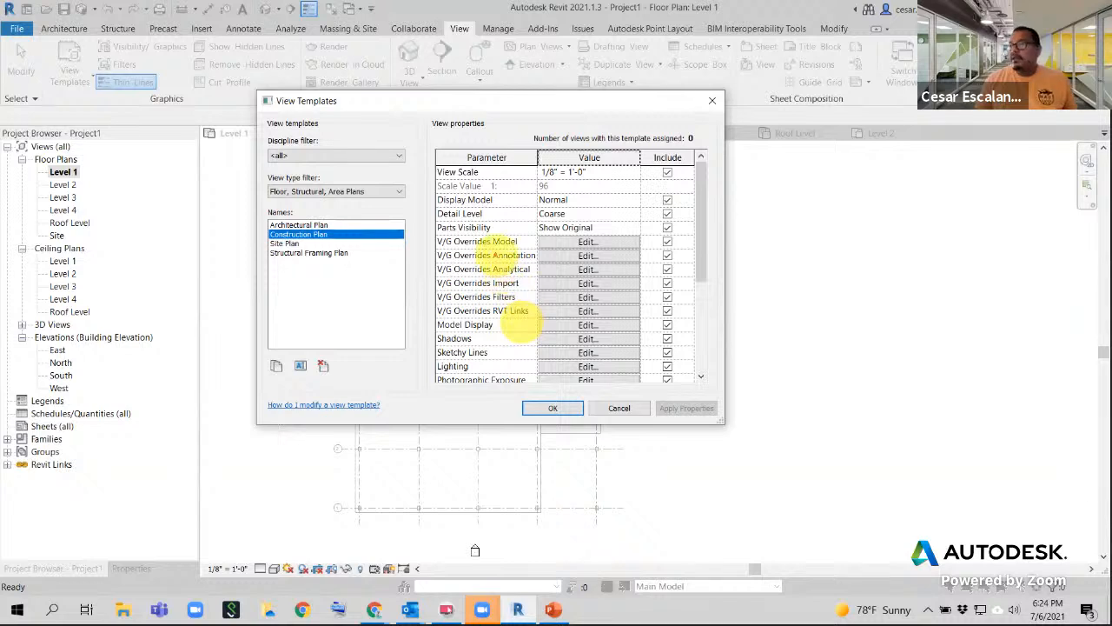
{"action": "mouse_move", "coordinate": [436, 236]}
{"action": "left_mouse_down"}
{"action": "mouse_move", "coordinate": [620, 322]}
{"action": "mouse_move", "coordinate": [643, 320]}
{"action": "left_mouse_up"}
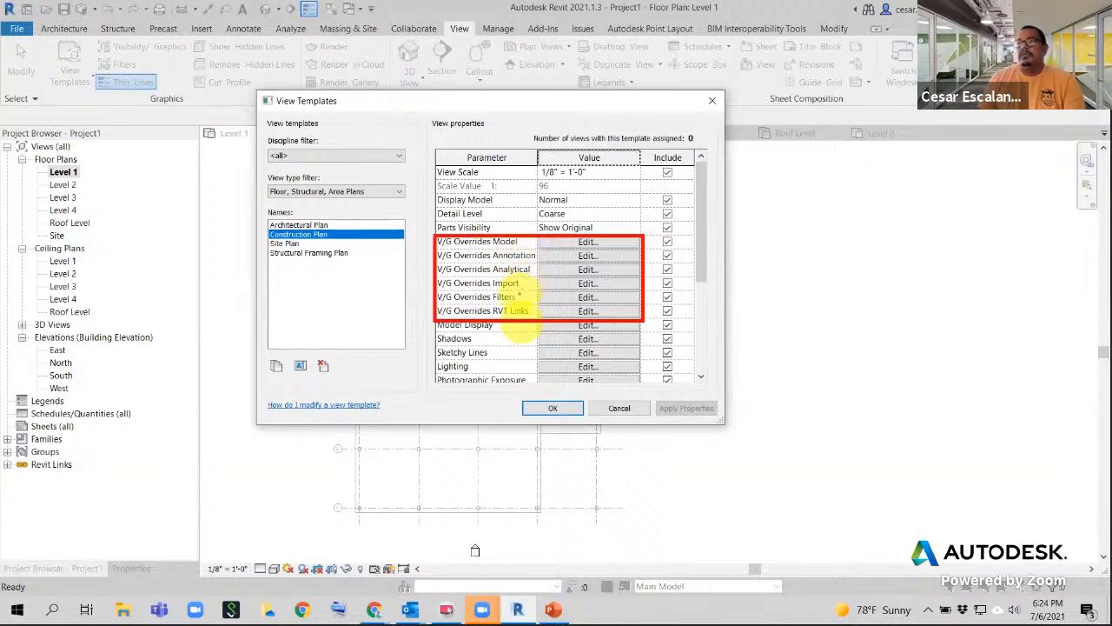
{"action": "left_click", "coordinate": [604, 241]}
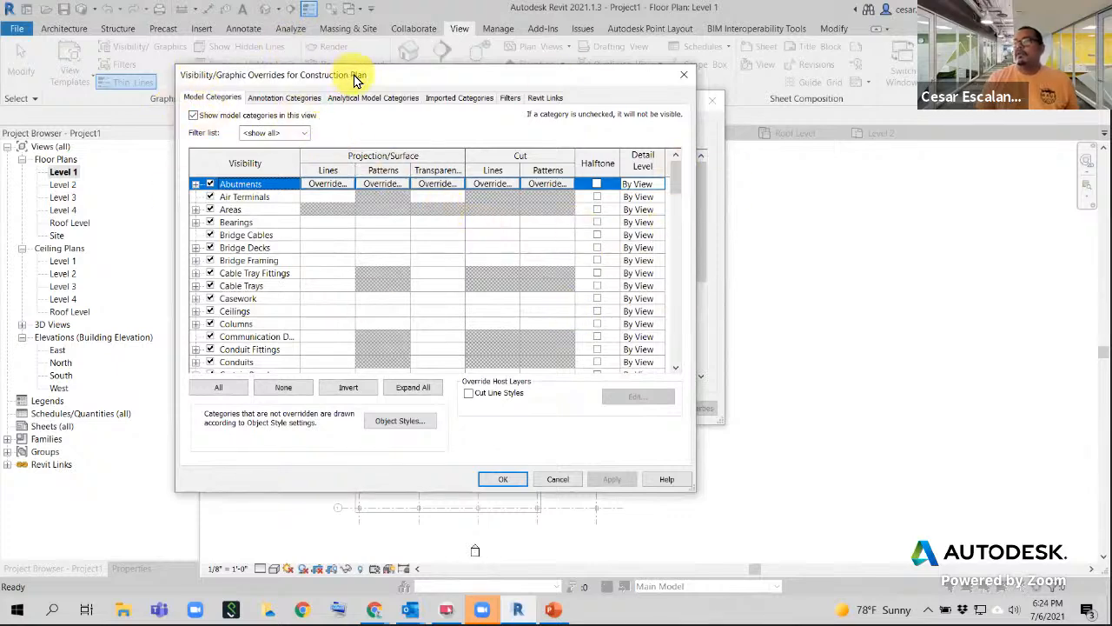
- Move the overrides window aside and link its six tabs to the matching V/G rows
{"action": "left_click_drag", "start_coordinate": [356, 80], "coordinate": [882, 101]}
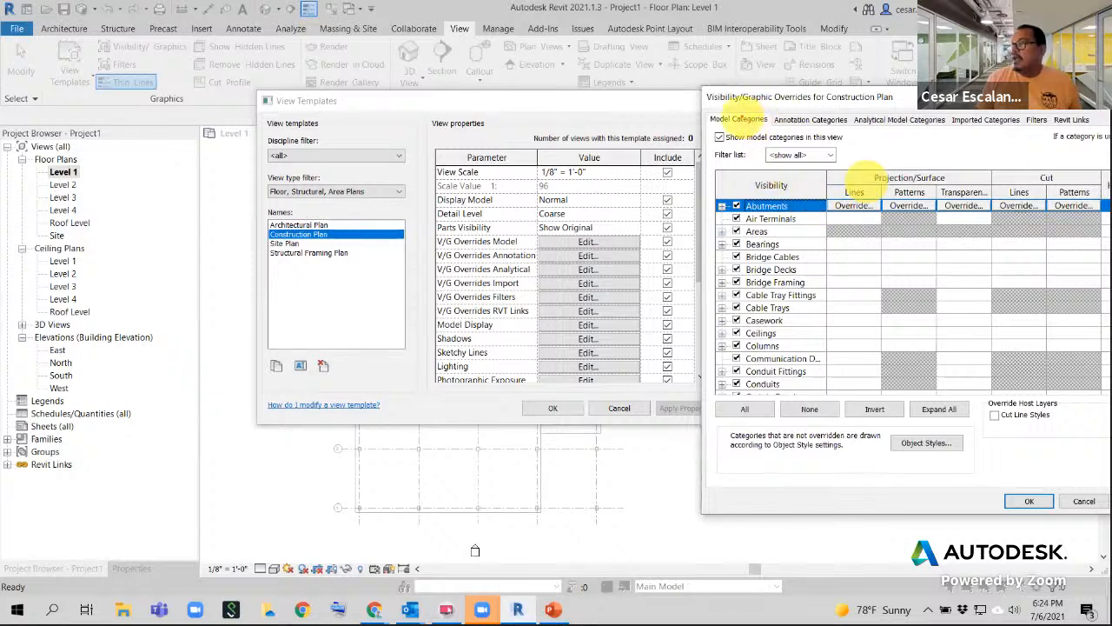
{"action": "mouse_move", "coordinate": [732, 111]}
{"action": "left_mouse_down"}
{"action": "mouse_move", "coordinate": [575, 214]}
{"action": "mouse_move", "coordinate": [581, 246]}
{"action": "left_mouse_up"}
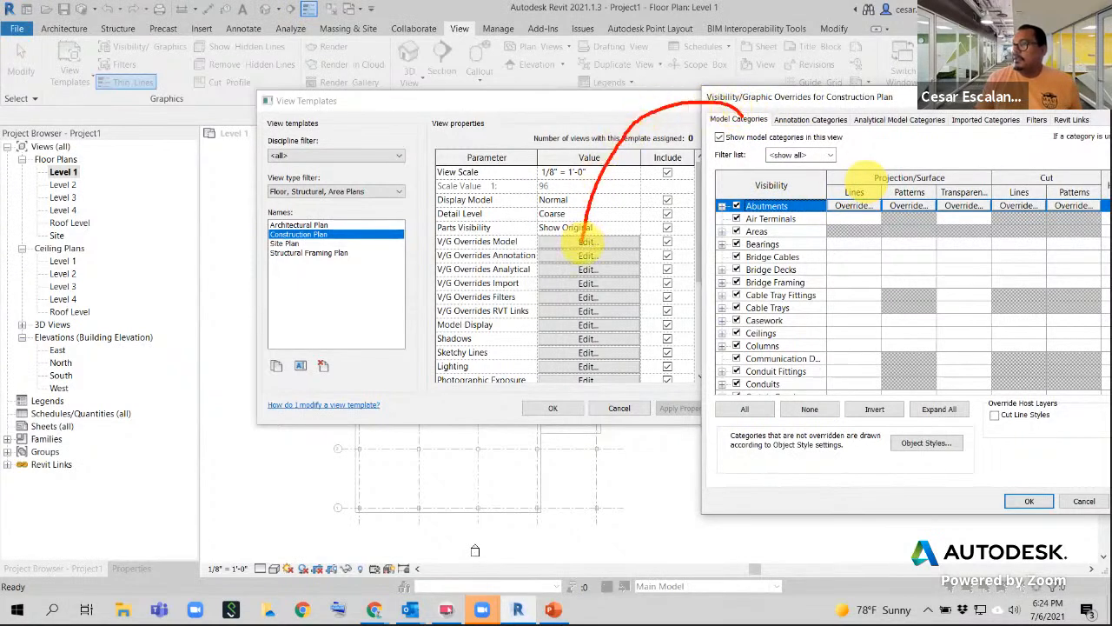
{"action": "mouse_move", "coordinate": [811, 112]}
{"action": "left_mouse_down"}
{"action": "mouse_move", "coordinate": [760, 217]}
{"action": "mouse_move", "coordinate": [633, 258]}
{"action": "left_mouse_up"}
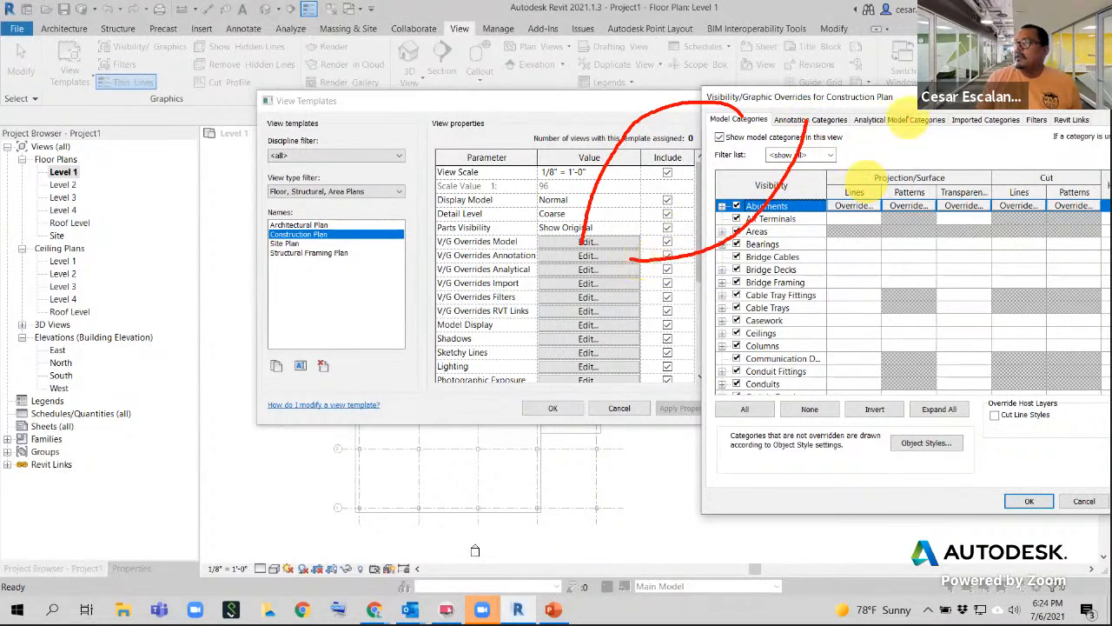
{"action": "mouse_move", "coordinate": [902, 122]}
{"action": "left_mouse_down"}
{"action": "mouse_move", "coordinate": [748, 274]}
{"action": "mouse_move", "coordinate": [643, 271]}
{"action": "left_mouse_up"}
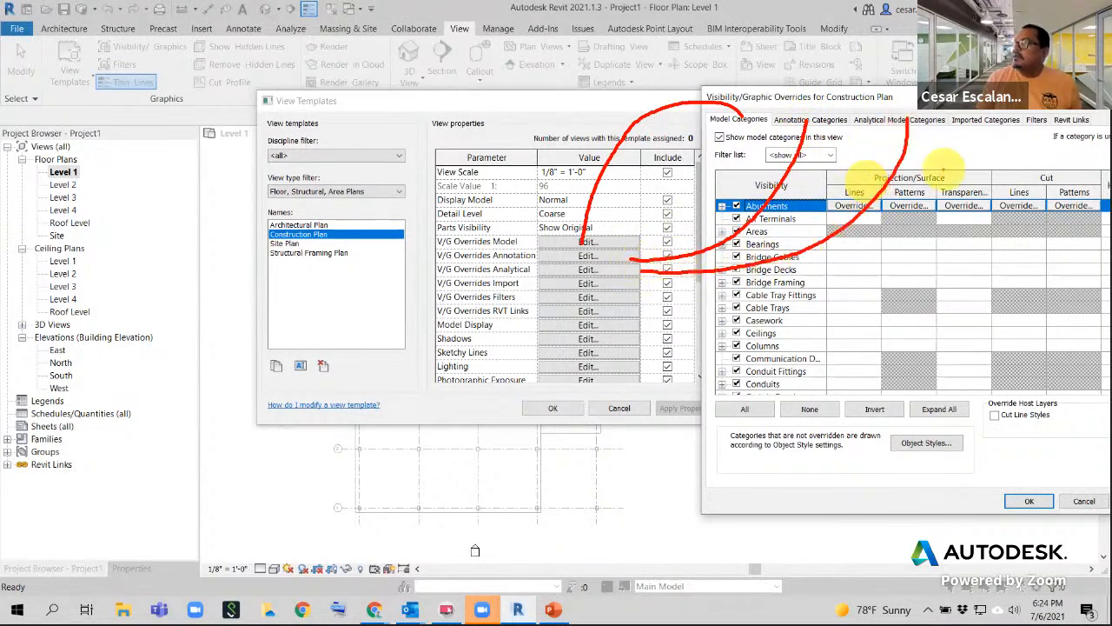
{"action": "mouse_move", "coordinate": [991, 123]}
{"action": "left_mouse_down"}
{"action": "mouse_move", "coordinate": [826, 266]}
{"action": "mouse_move", "coordinate": [643, 284]}
{"action": "left_mouse_up"}
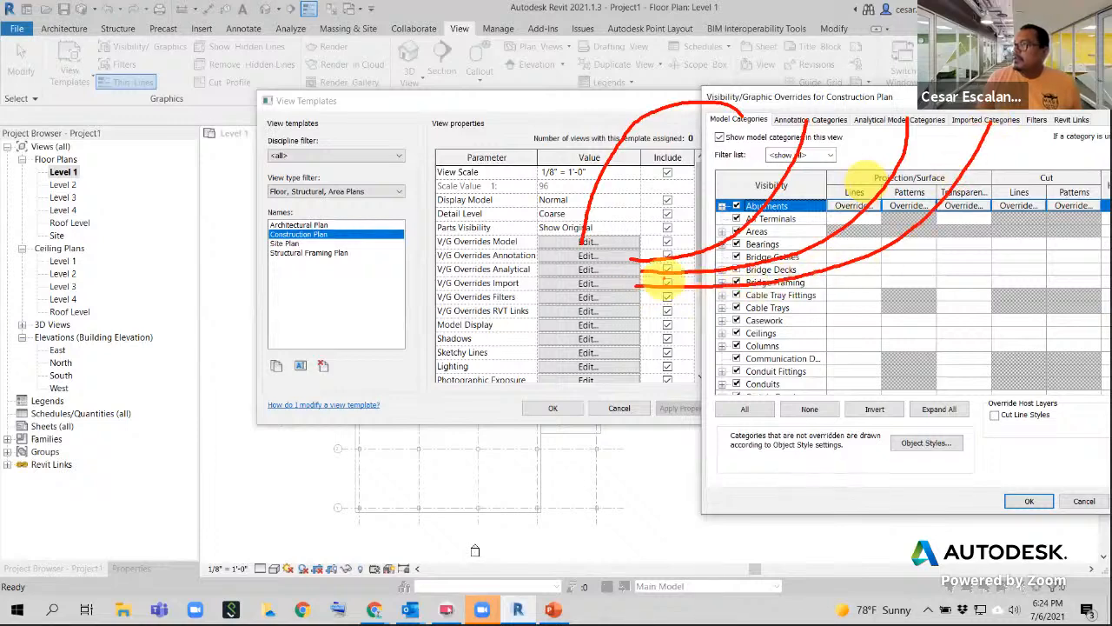
{"action": "mouse_move", "coordinate": [1029, 137]}
{"action": "left_mouse_down"}
{"action": "mouse_move", "coordinate": [1033, 158]}
{"action": "mouse_move", "coordinate": [700, 287]}
{"action": "mouse_move", "coordinate": [637, 292]}
{"action": "left_mouse_up"}
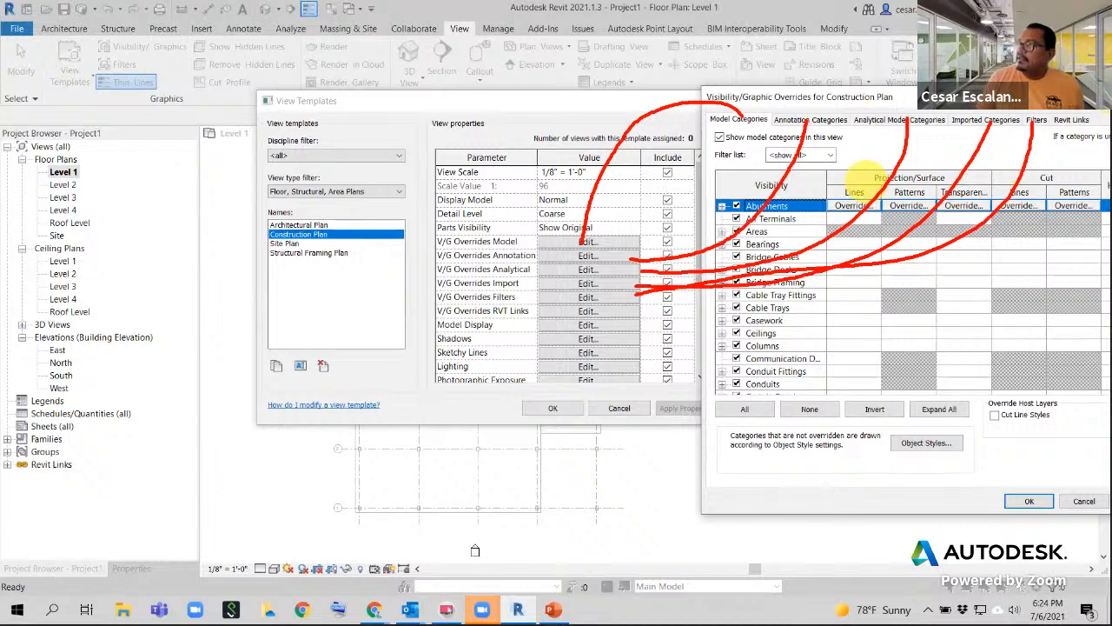
{"action": "mouse_move", "coordinate": [1071, 129]}
{"action": "left_mouse_down"}
{"action": "mouse_move", "coordinate": [1069, 144]}
{"action": "mouse_move", "coordinate": [819, 315]}
{"action": "mouse_move", "coordinate": [628, 309]}
{"action": "left_mouse_up"}
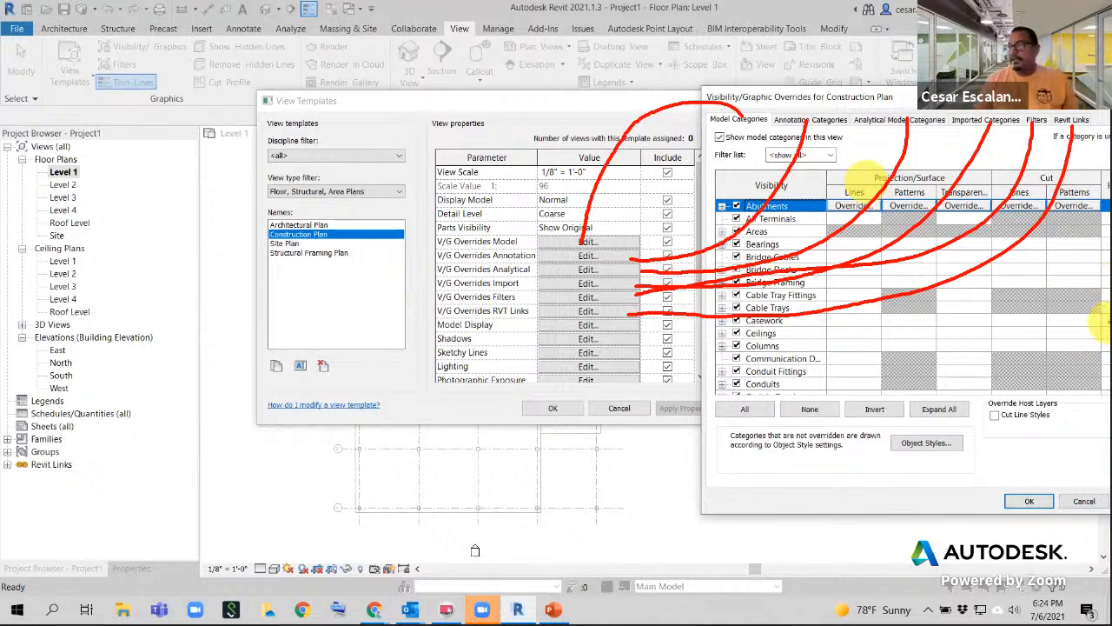
- Clear the annotations, move the overrides window back, and close it
{"action": "key", "text": "Escape"}
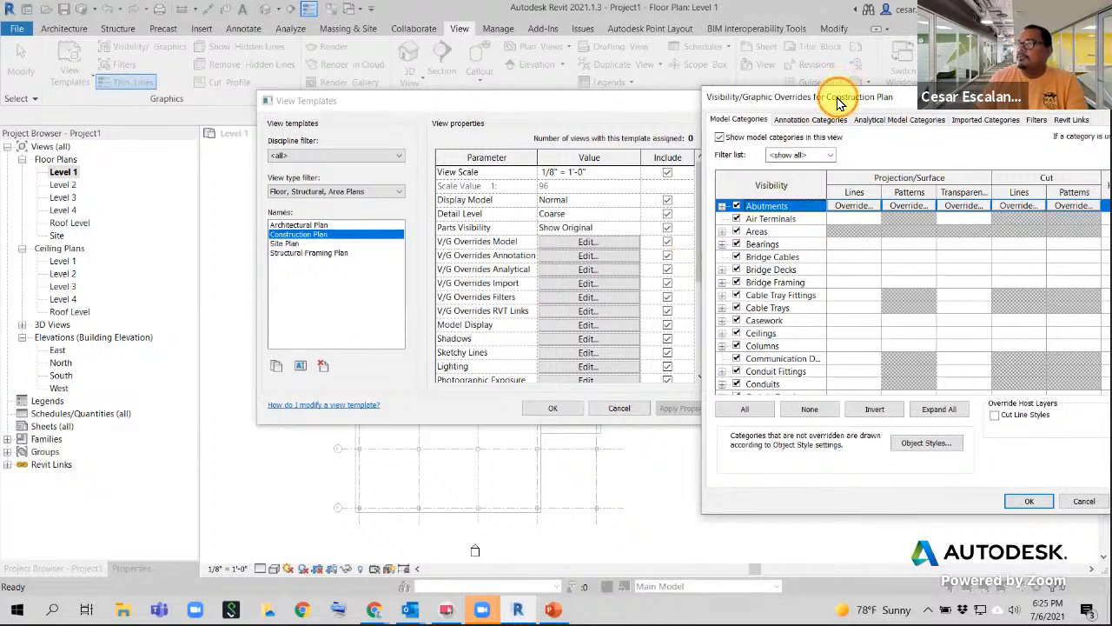
{"action": "left_click_drag", "start_coordinate": [838, 99], "coordinate": [437, 148]}
{"action": "left_click", "coordinate": [807, 153]}
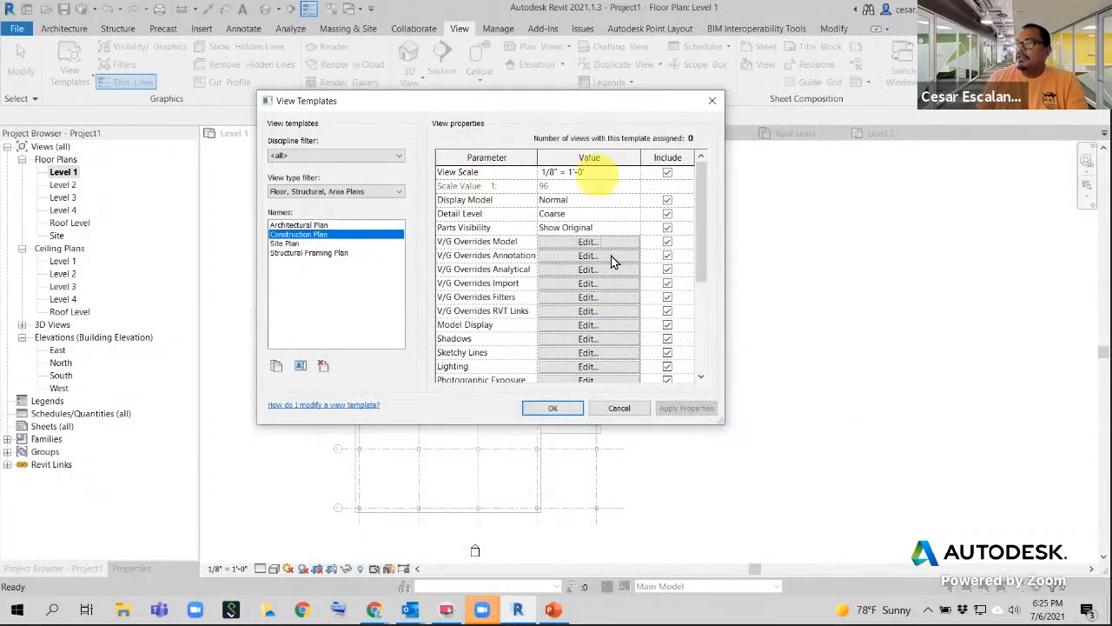
- Toggle the View Scale Include checkbox off and back on in the Construction Plan template
{"action": "left_click_drag", "start_coordinate": [698, 281], "coordinate": [722, 223]}
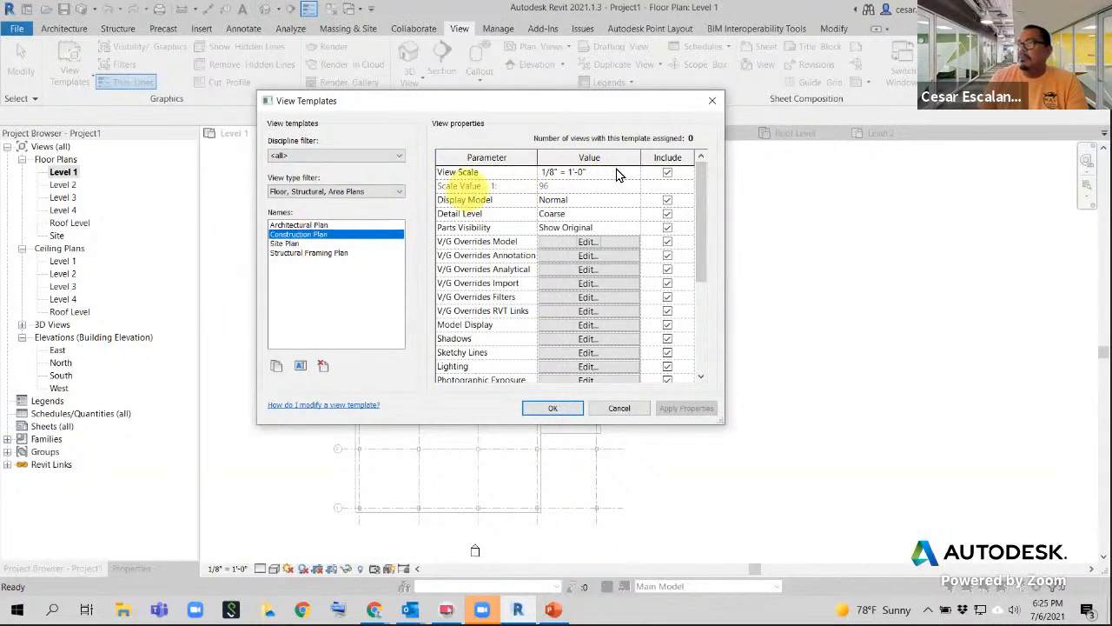
{"action": "left_click", "coordinate": [667, 172]}
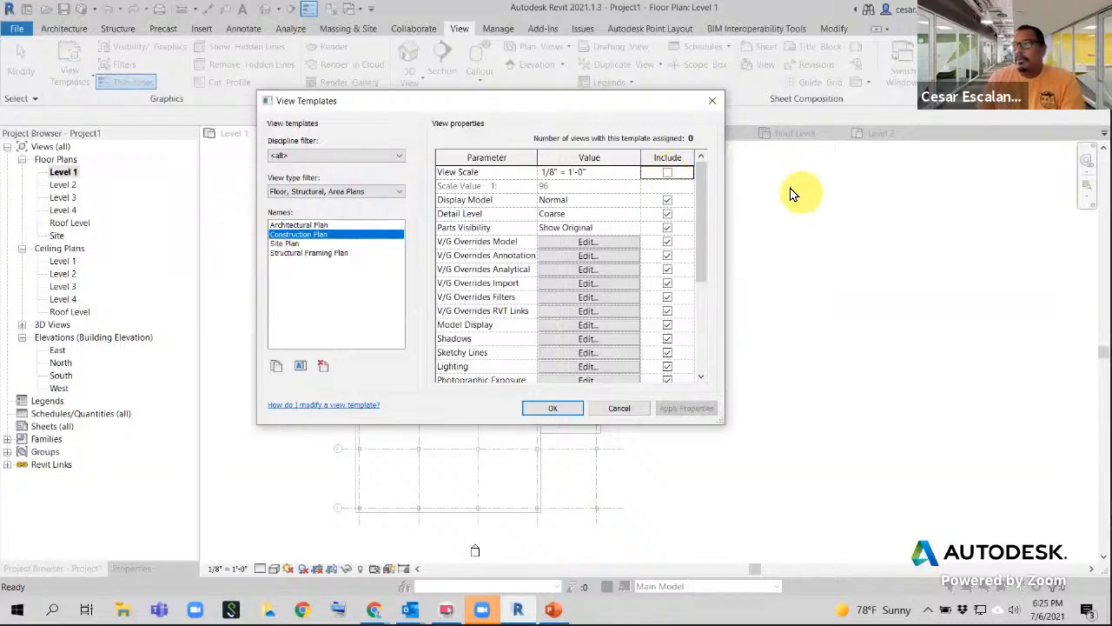
{"action": "left_click", "coordinate": [667, 172]}
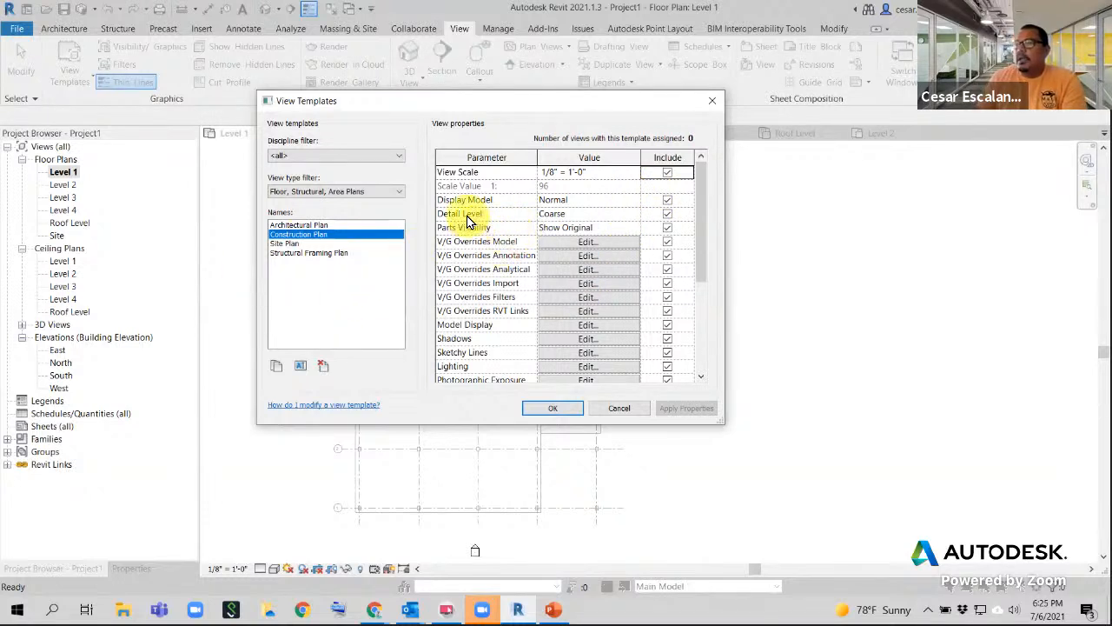
- Set the template's Detail Level to Fine and open V/G Overrides RVT Links
{"action": "left_click", "coordinate": [637, 218]}
{"action": "left_click", "coordinate": [635, 215]}
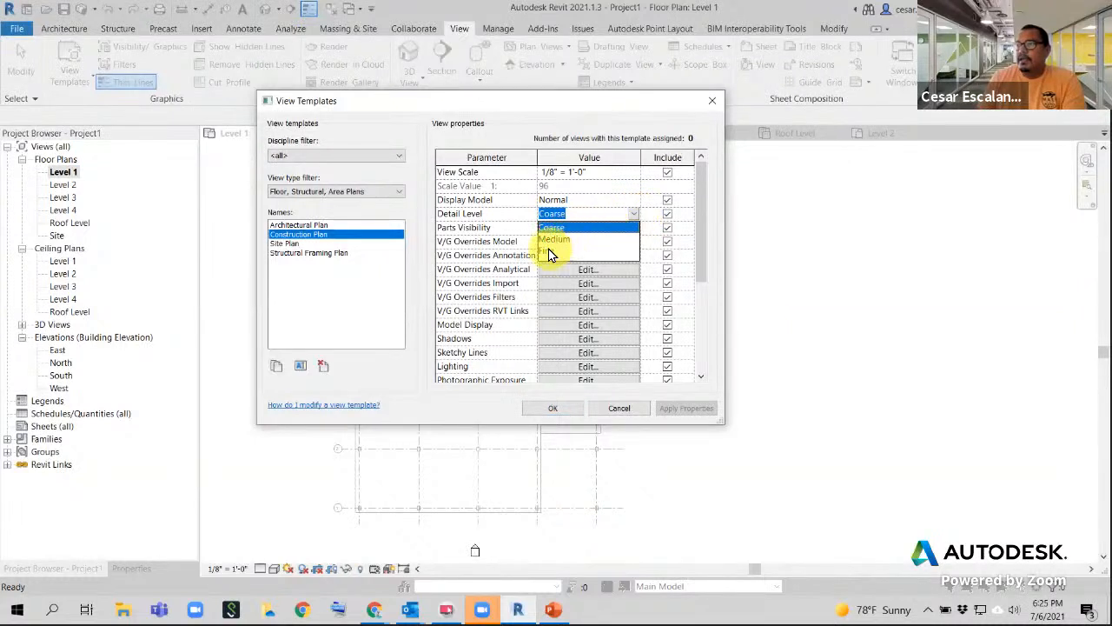
{"action": "left_click", "coordinate": [565, 251]}
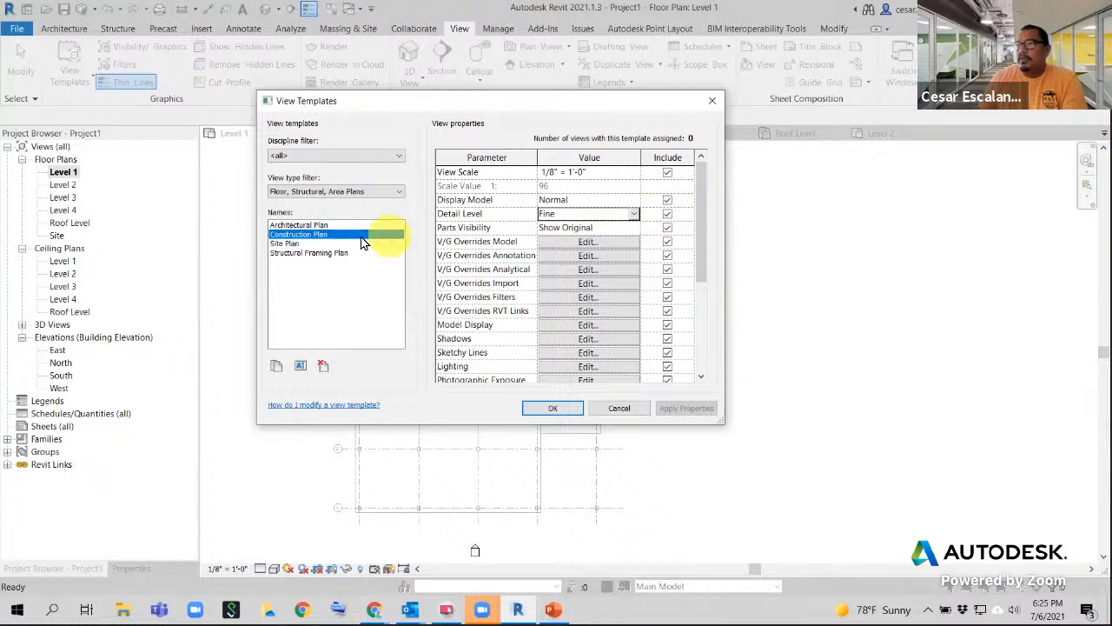
{"action": "left_click", "coordinate": [588, 310]}
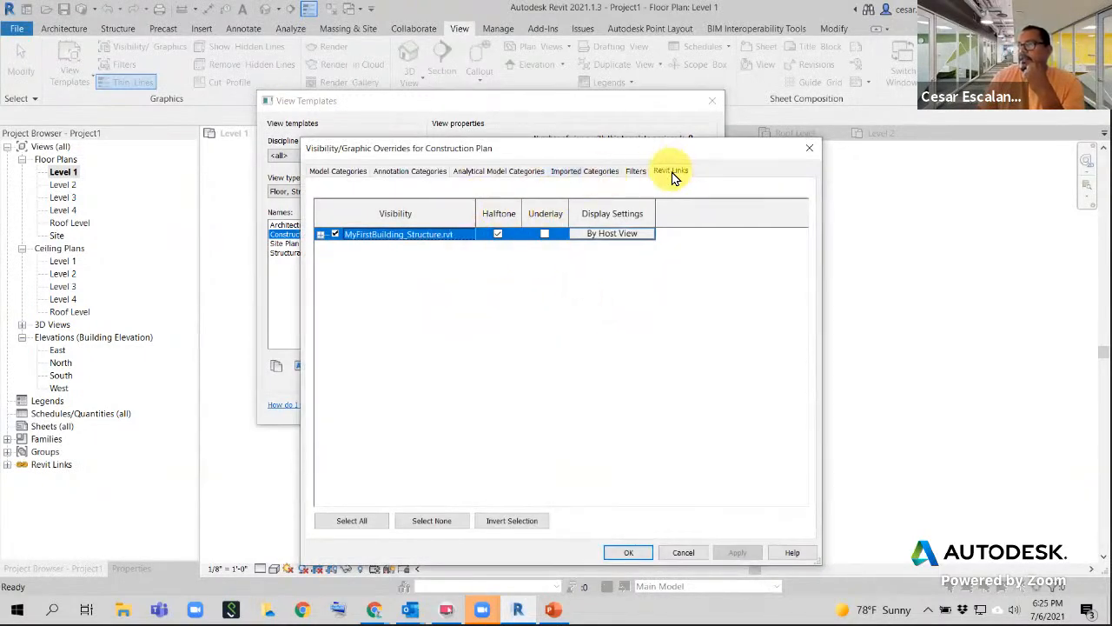
- Set MyFirstBuilding_Structure.rvt to Halftone and save the Construction Plan template settings
{"action": "left_click", "coordinate": [497, 234]}
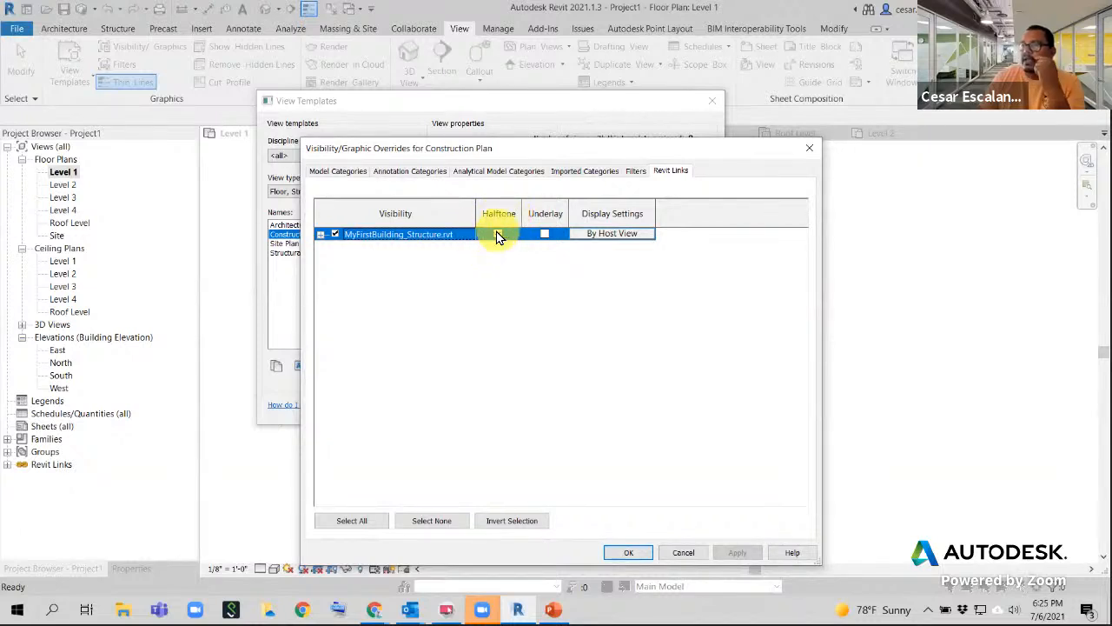
{"action": "left_click", "coordinate": [639, 552]}
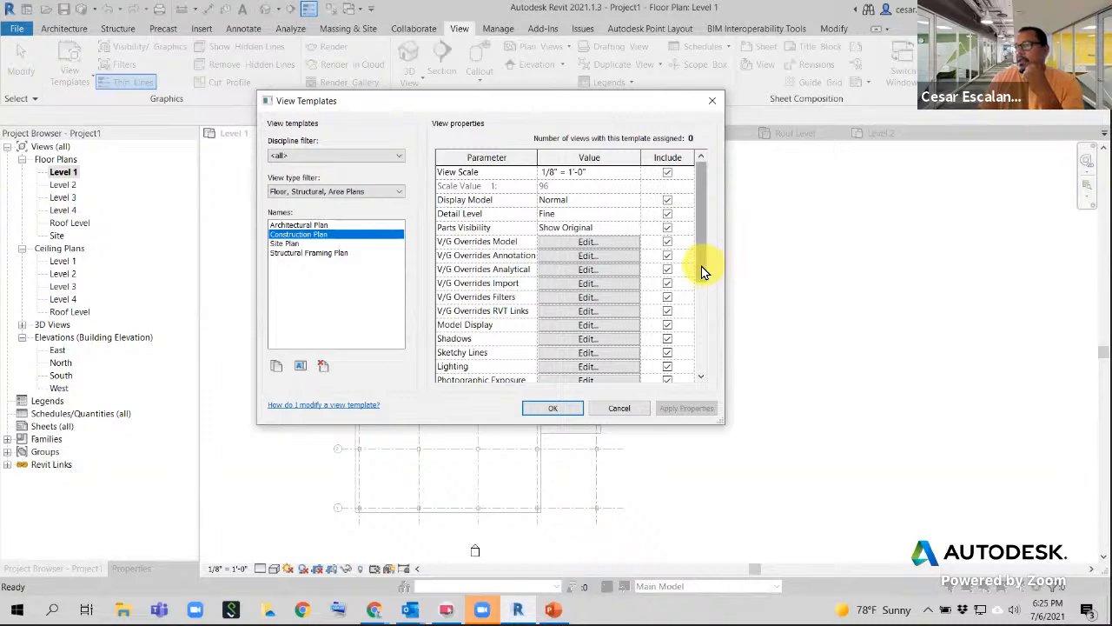
{"action": "scroll", "coordinate": [702, 287], "scroll_direction": "down", "scroll_amount": 4}
{"action": "left_click_drag", "start_coordinate": [704, 357], "coordinate": [707, 170]}
{"action": "left_click", "coordinate": [549, 408]}
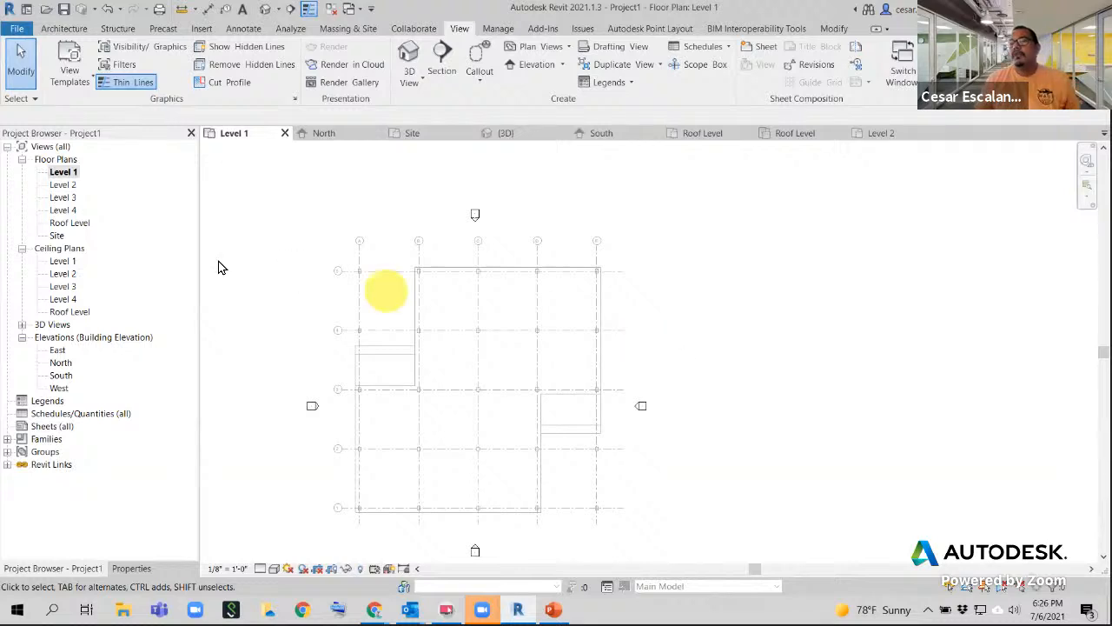
- Select the Level 1 floor plan and show the View Templates options
{"action": "left_click", "coordinate": [67, 174]}
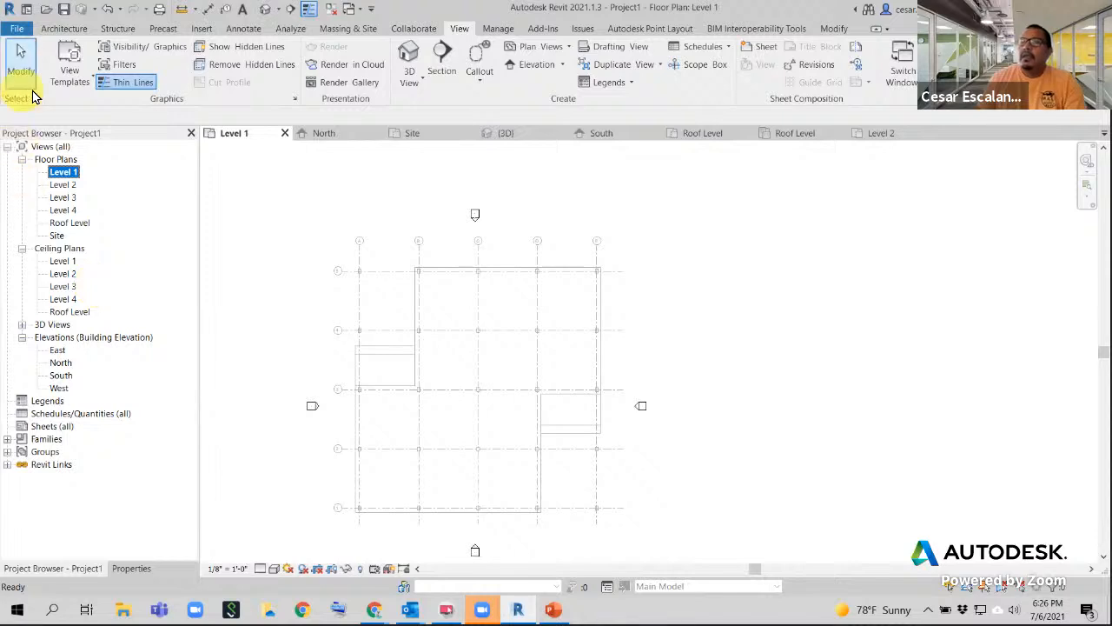
{"action": "left_click", "coordinate": [71, 84]}
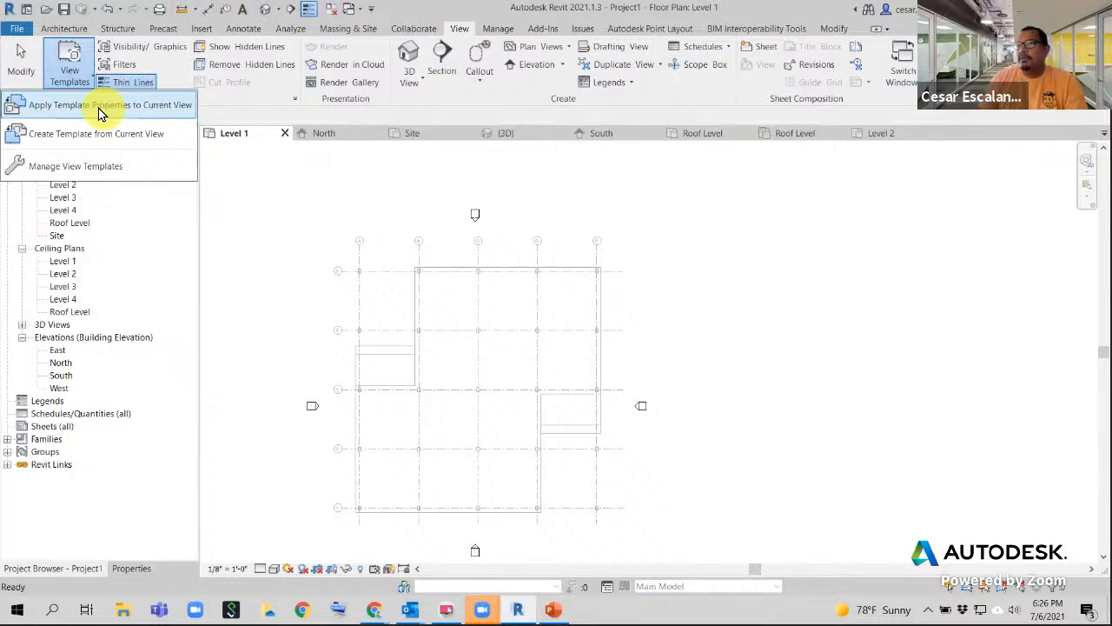
- Apply the Construction Plan template properties to the Level 1 view
{"action": "left_click", "coordinate": [86, 106]}
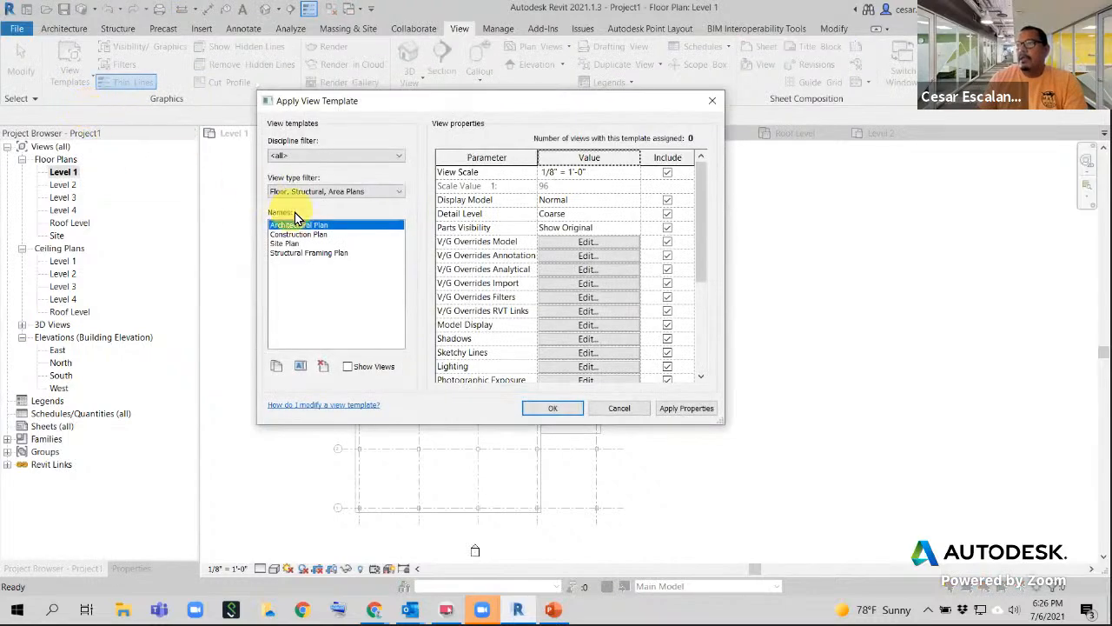
{"action": "left_click", "coordinate": [317, 234]}
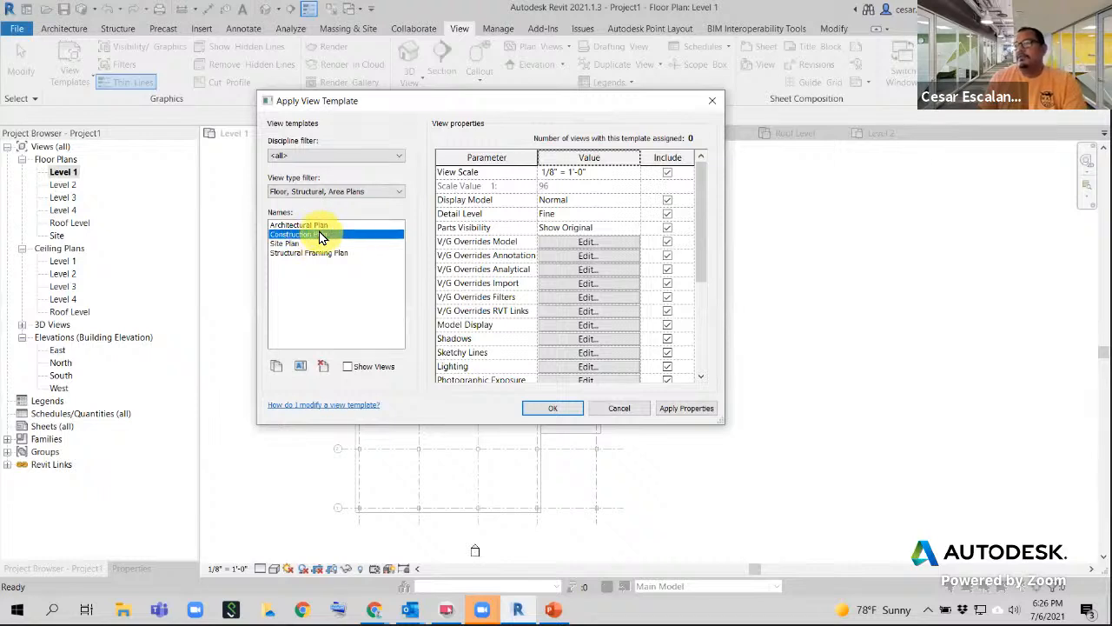
{"action": "left_click", "coordinate": [553, 409]}
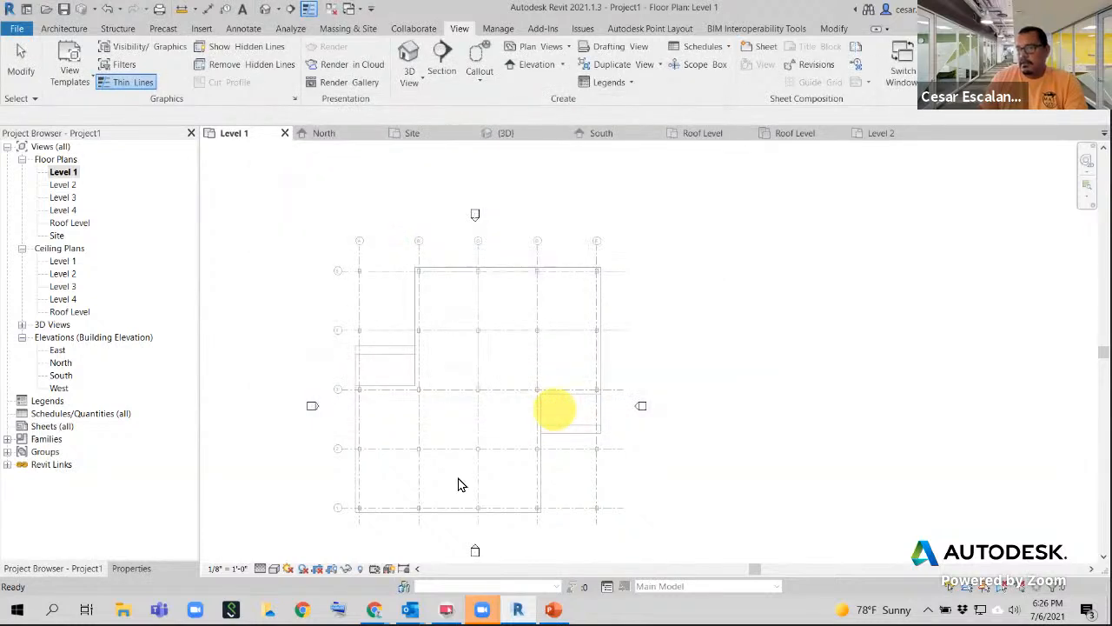
- Check the view control bar's visual style choices and reselect Level 1 in the Project Browser
{"action": "left_click", "coordinate": [263, 572]}
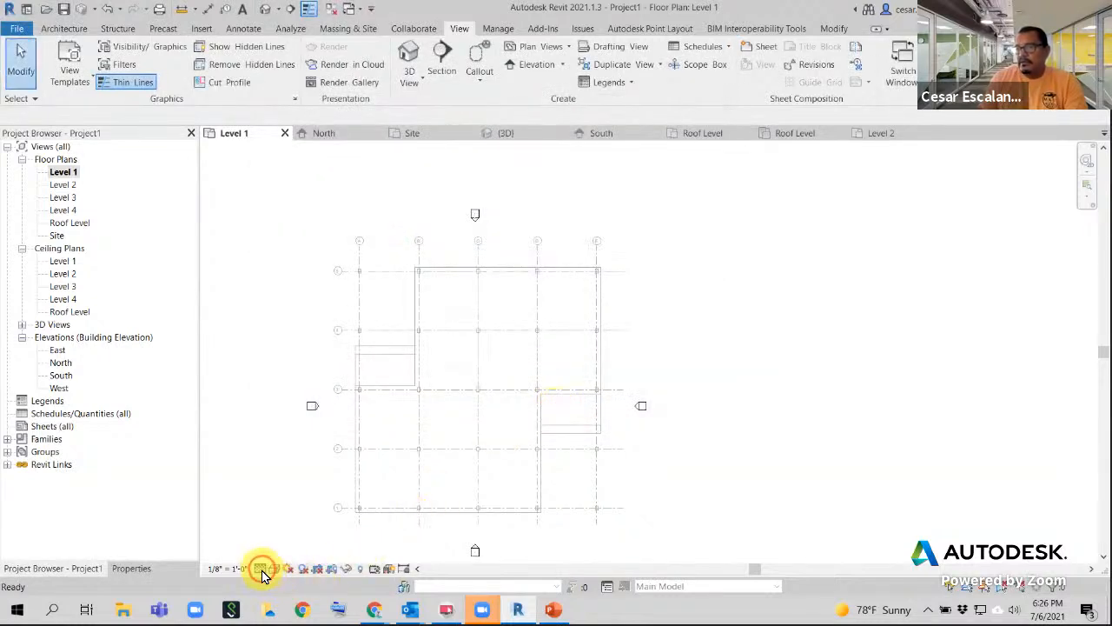
{"action": "left_click", "coordinate": [279, 572]}
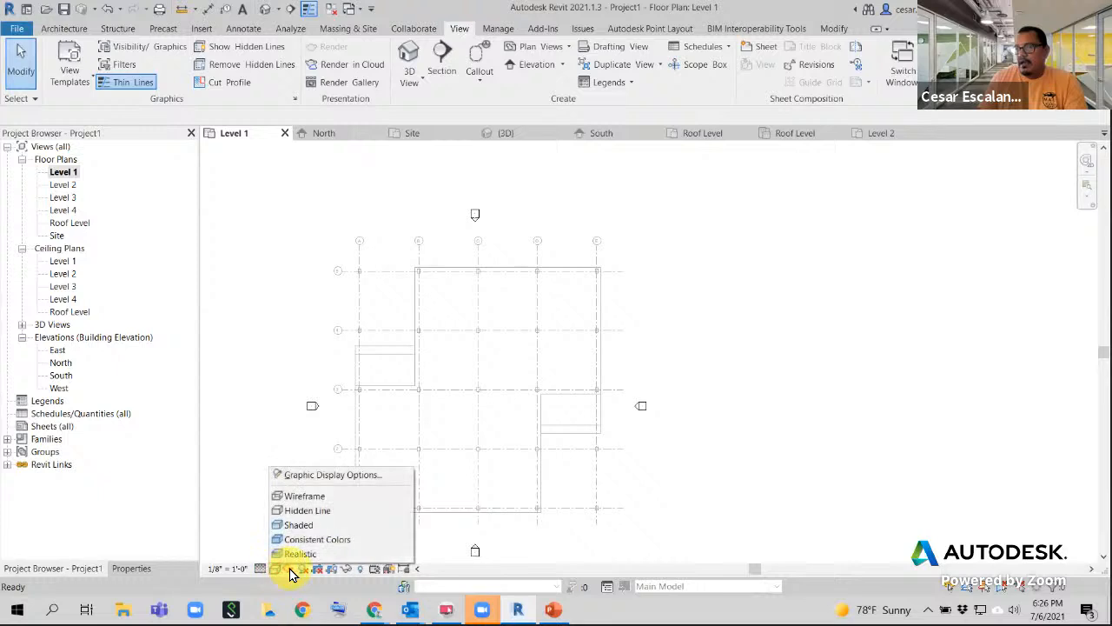
{"action": "left_click", "coordinate": [259, 369]}
{"action": "left_click", "coordinate": [73, 174]}
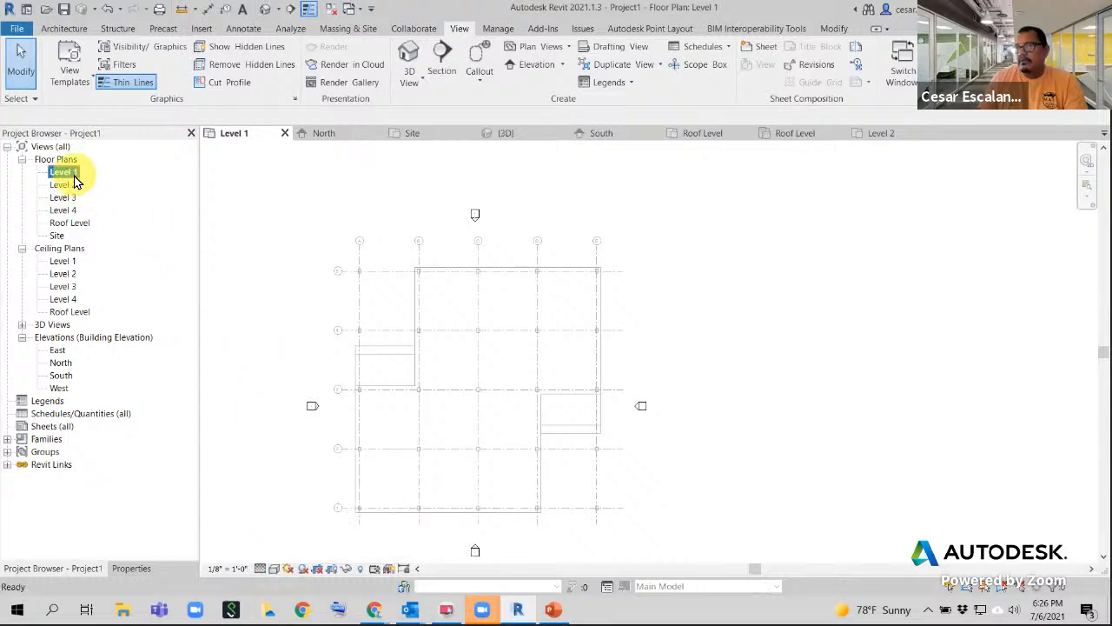
- Apply Construction Plan to Level 1 through the Project Browser's Apply Template Properties
{"action": "right_click", "coordinate": [74, 175]}
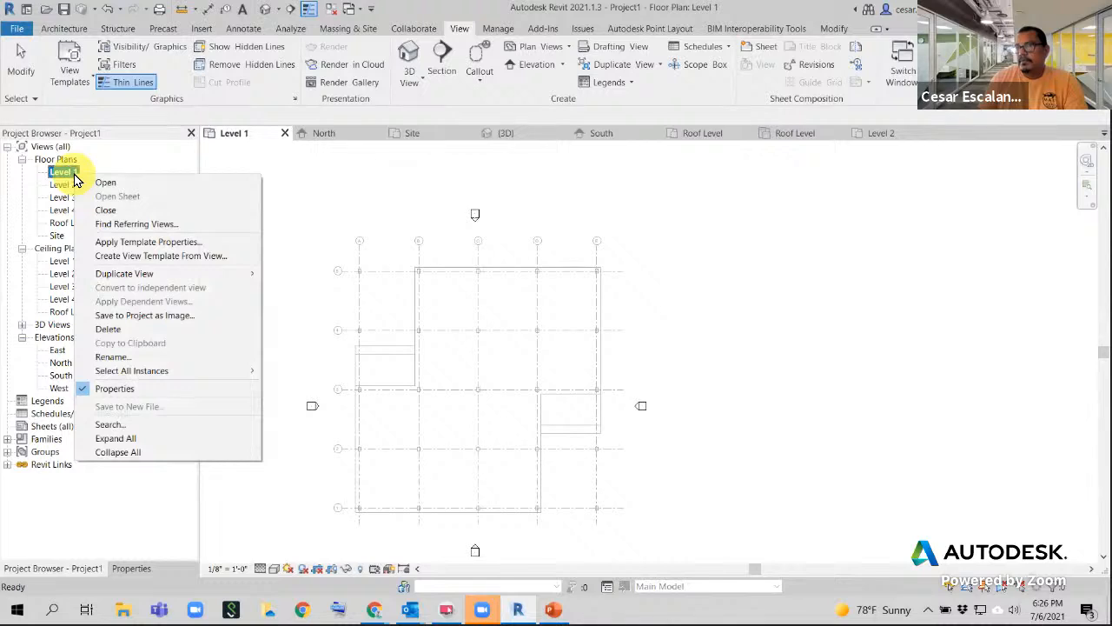
{"action": "left_click", "coordinate": [163, 243]}
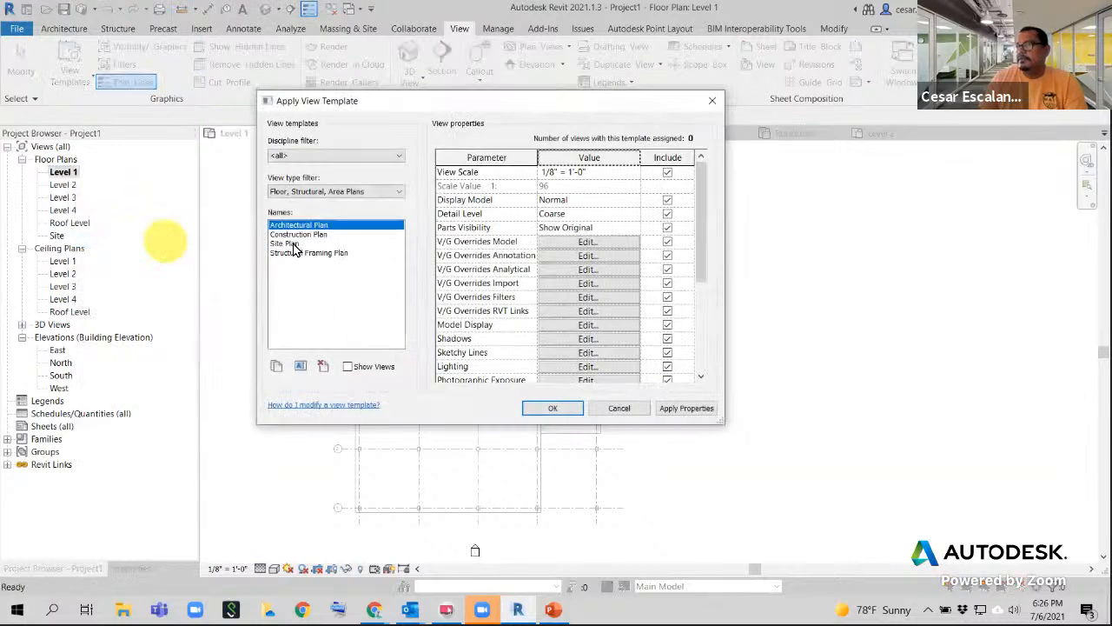
{"action": "left_click", "coordinate": [305, 235]}
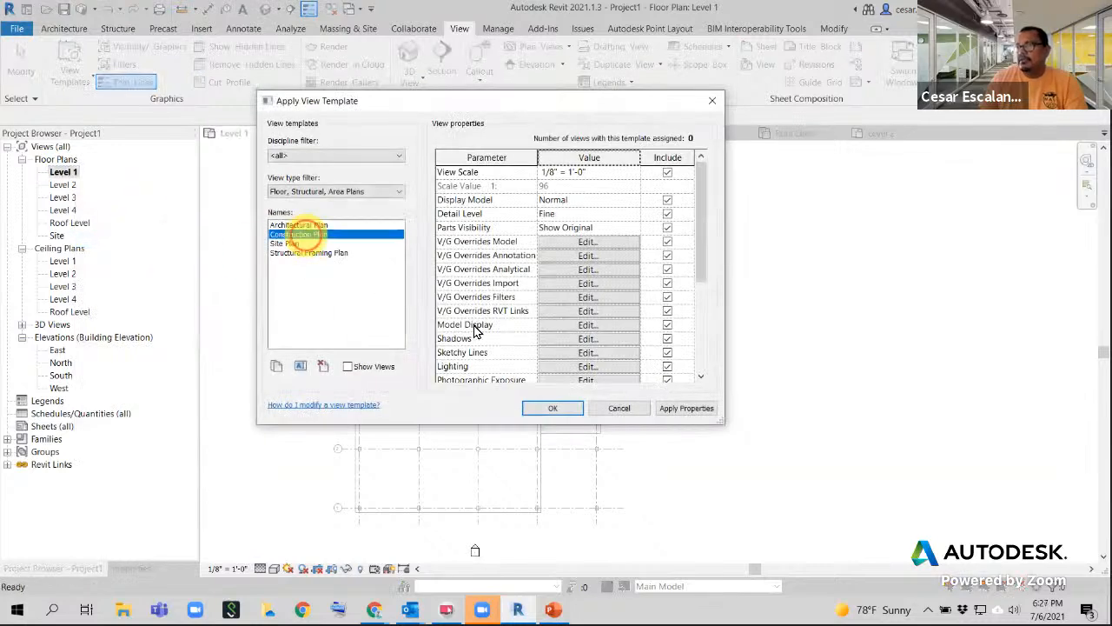
{"action": "left_click", "coordinate": [555, 410]}
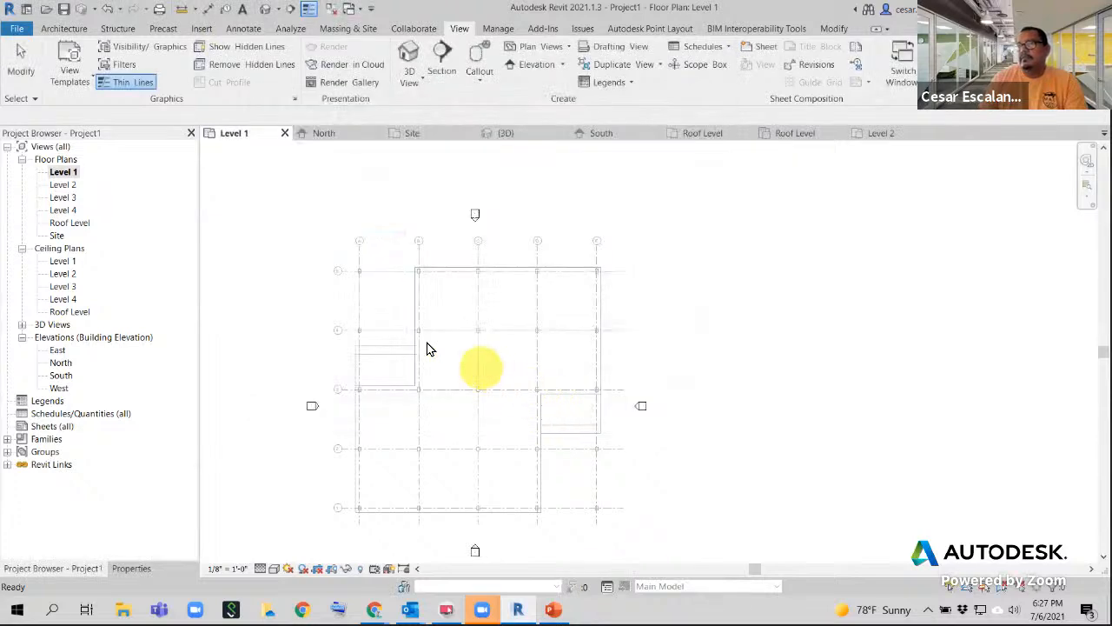
- Reapply Construction Plan to Level 1 through View Templates on the View tab
{"action": "left_click", "coordinate": [69, 74]}
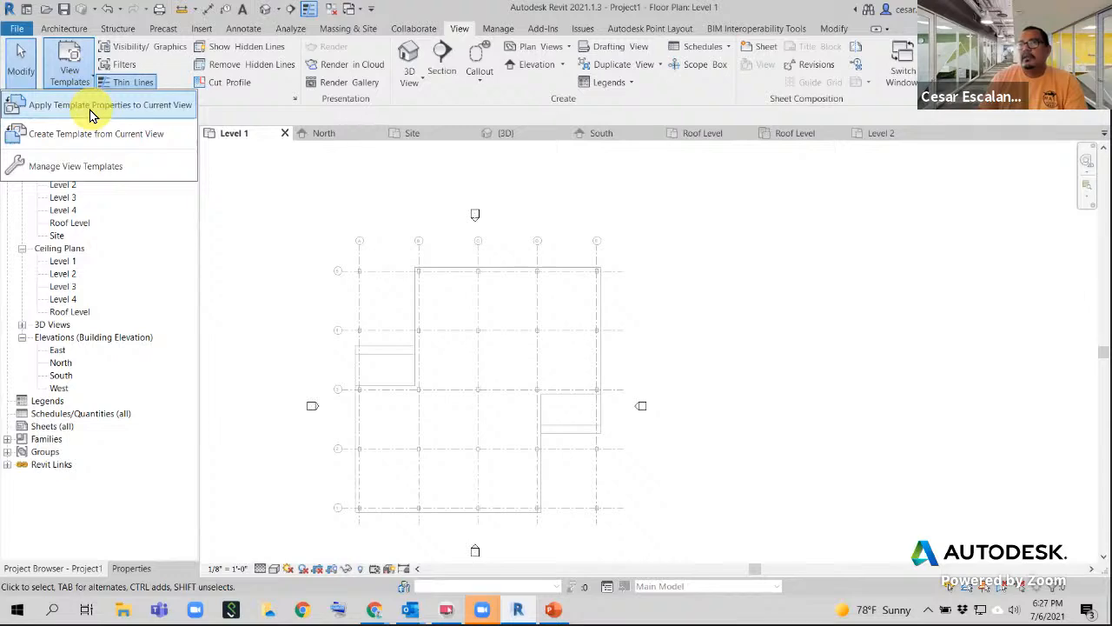
{"action": "left_click", "coordinate": [91, 105]}
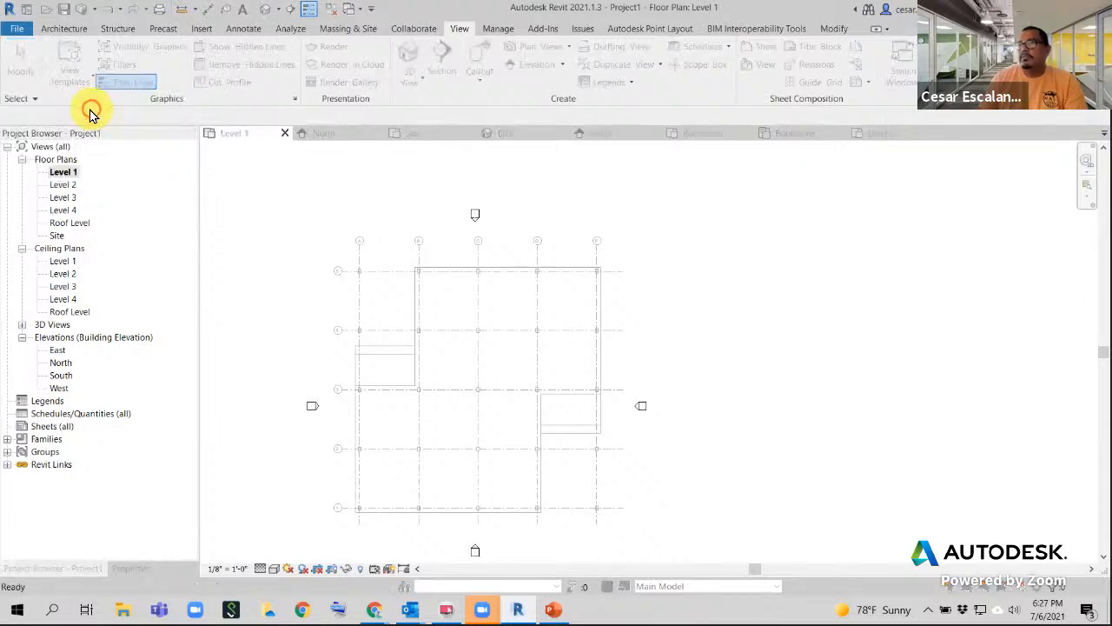
{"action": "left_click", "coordinate": [299, 234]}
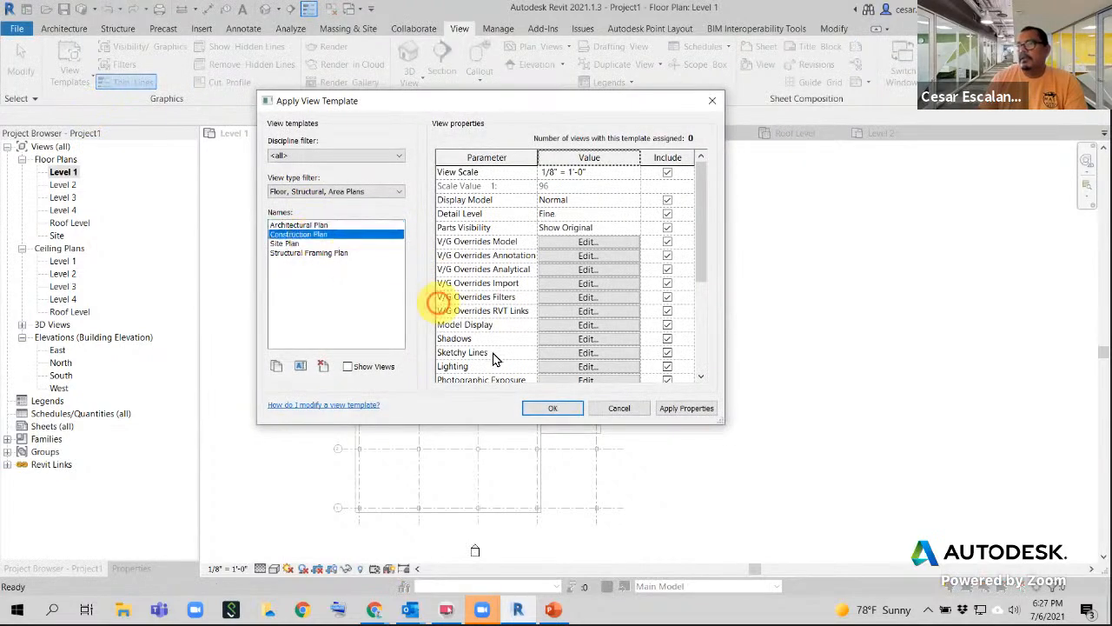
{"action": "left_click", "coordinate": [573, 412]}
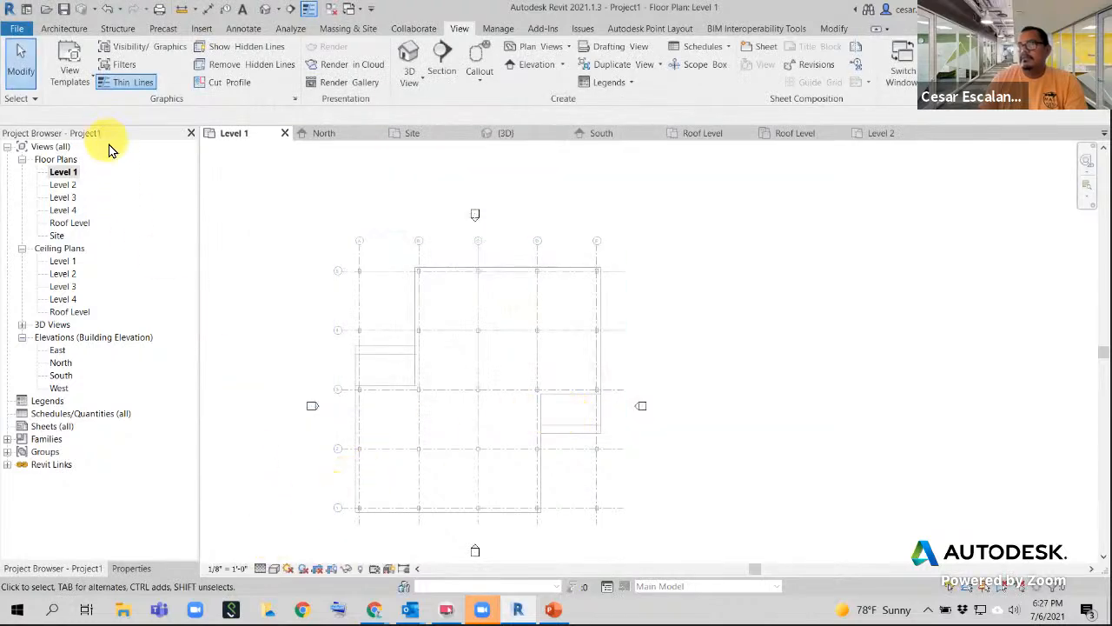
{"action": "right_click", "coordinate": [56, 177]}
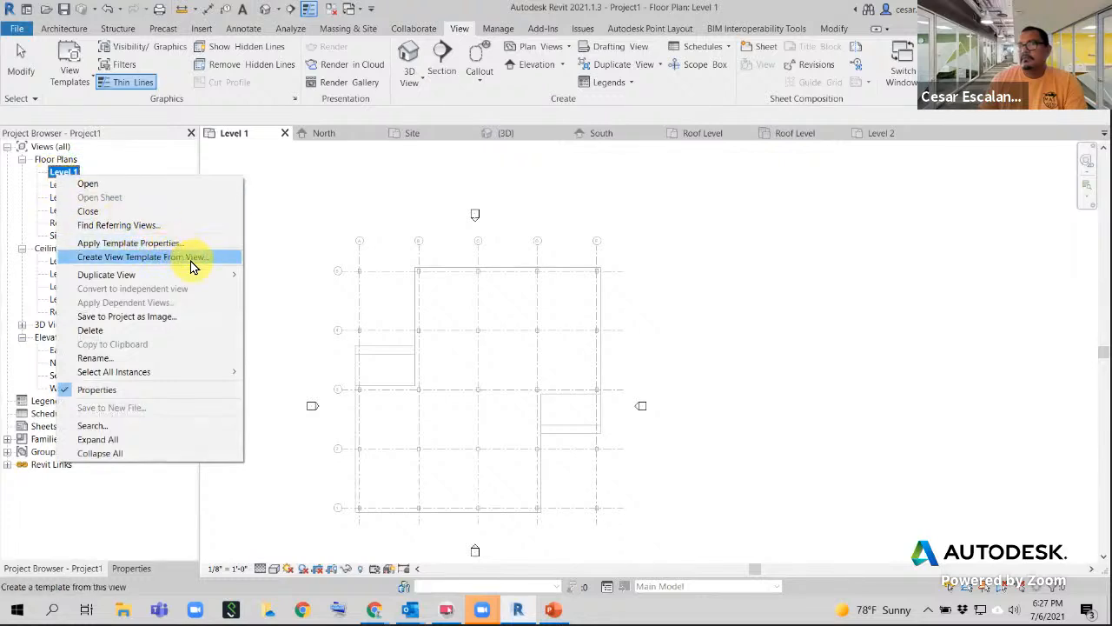
- Inspect the detail level and visual style controls, switching between Properties and Project Browser
{"action": "left_click", "coordinate": [270, 559]}
{"action": "left_click", "coordinate": [259, 568]}
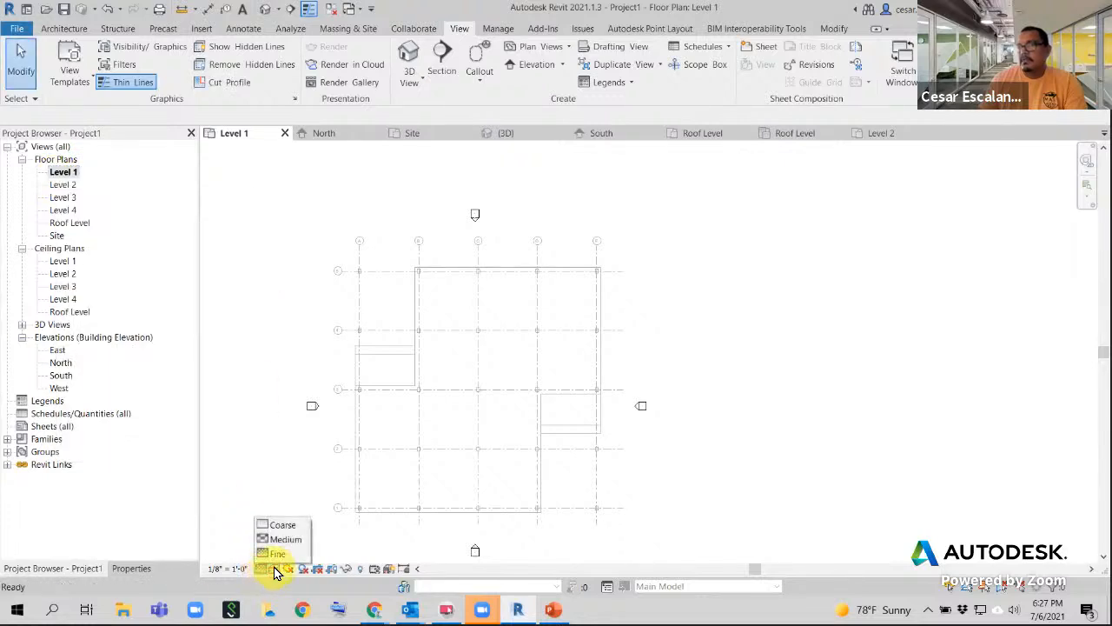
{"action": "left_click", "coordinate": [274, 569]}
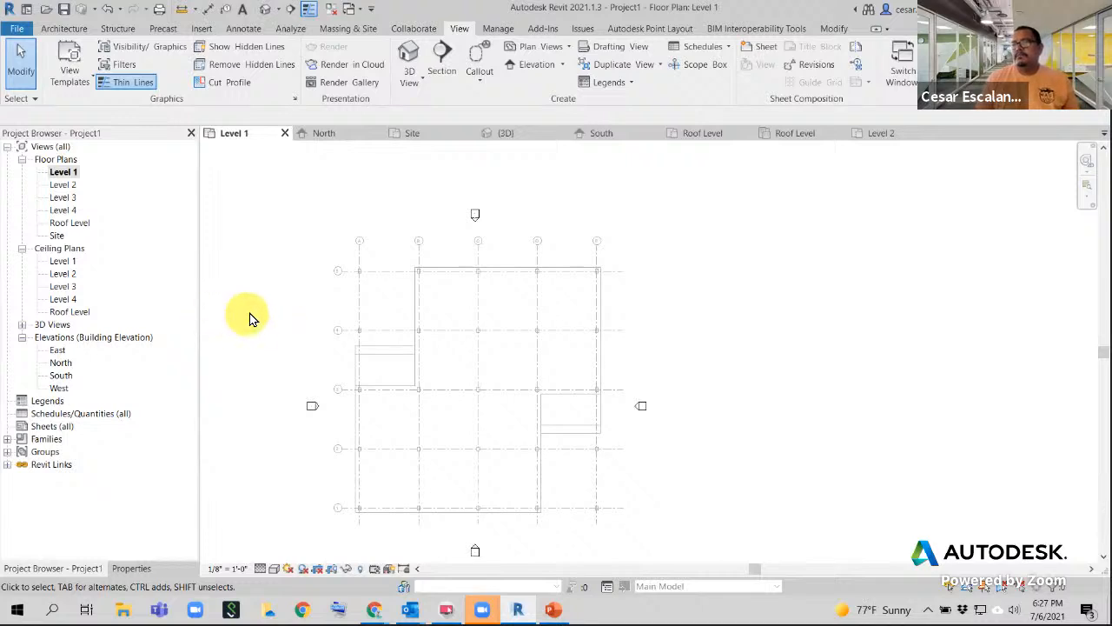
{"action": "left_click", "coordinate": [139, 568]}
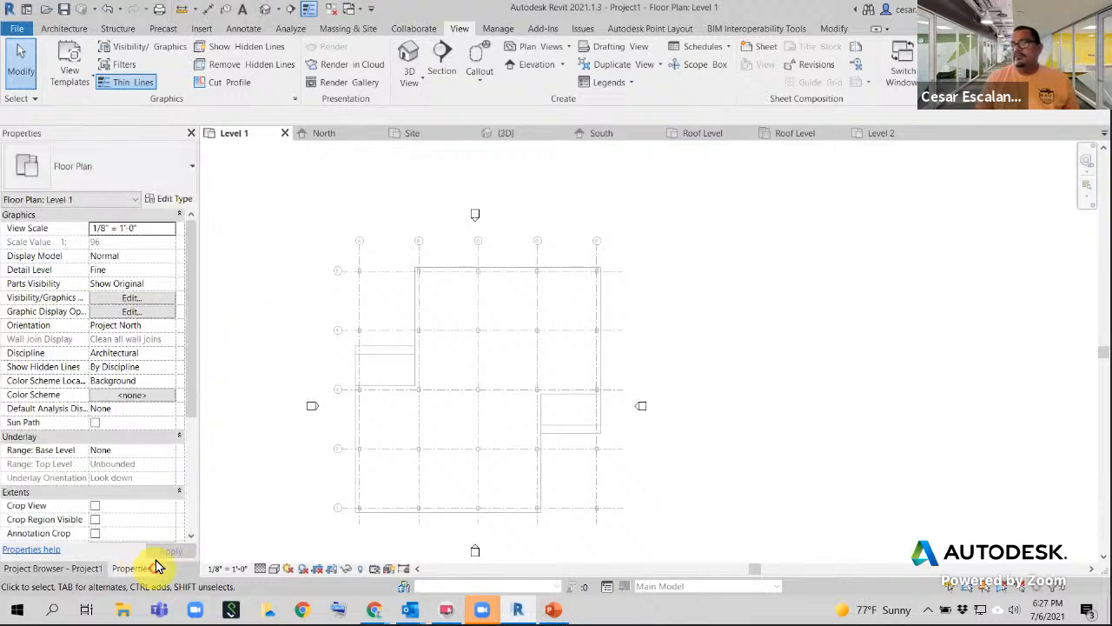
{"action": "left_click", "coordinate": [54, 569]}
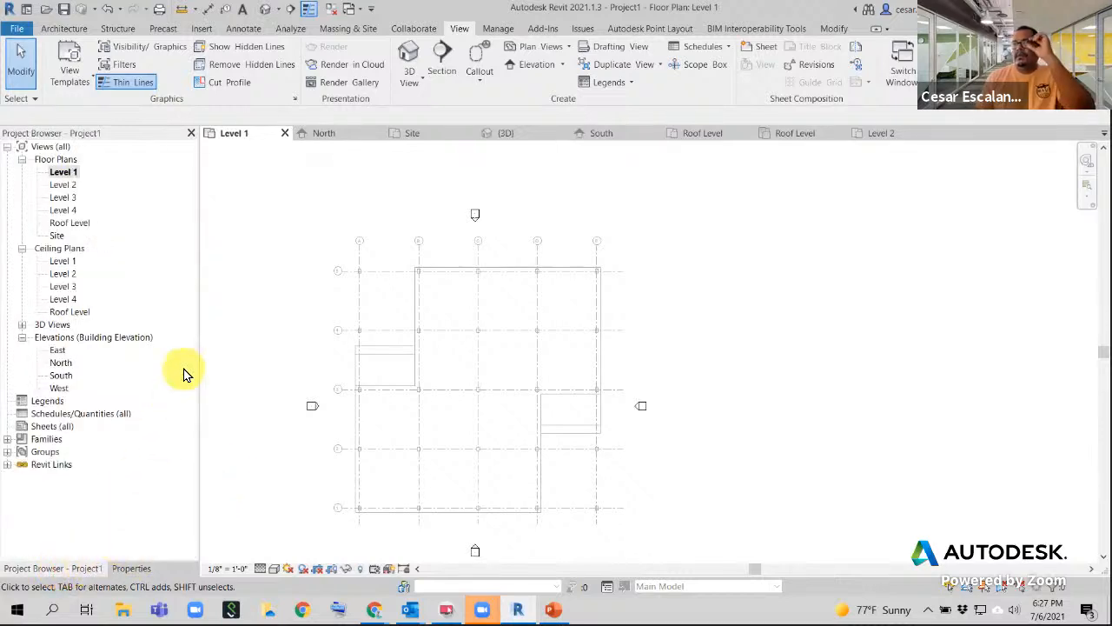
- Show Level 1's properties down to Identity Data, where View Template remains <None>
{"action": "left_click", "coordinate": [71, 75]}
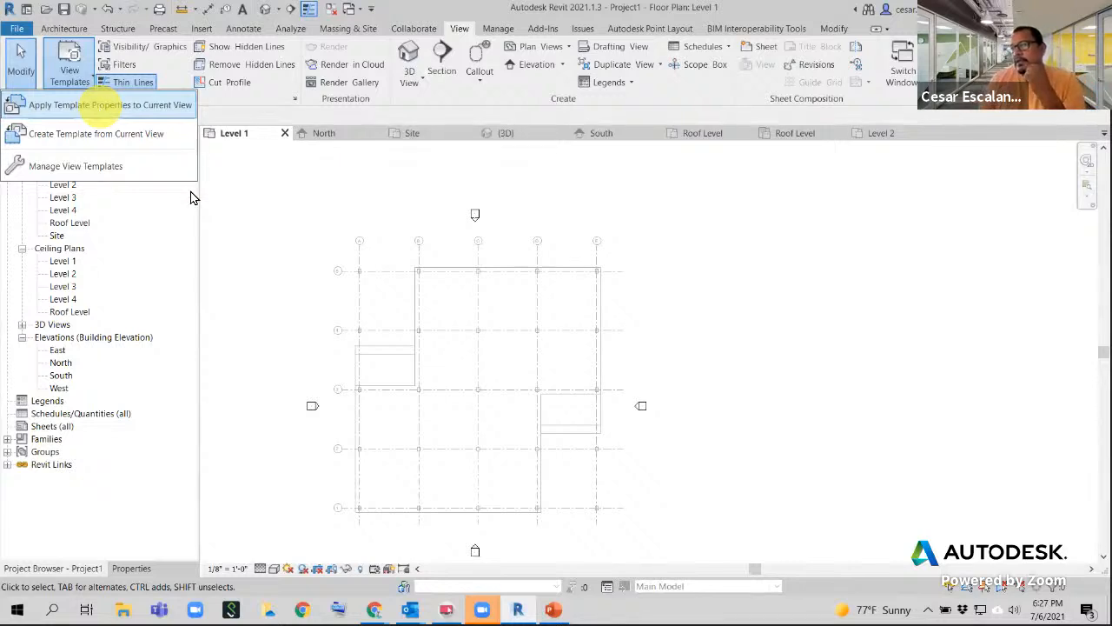
{"action": "left_click", "coordinate": [231, 253]}
{"action": "left_click", "coordinate": [139, 568]}
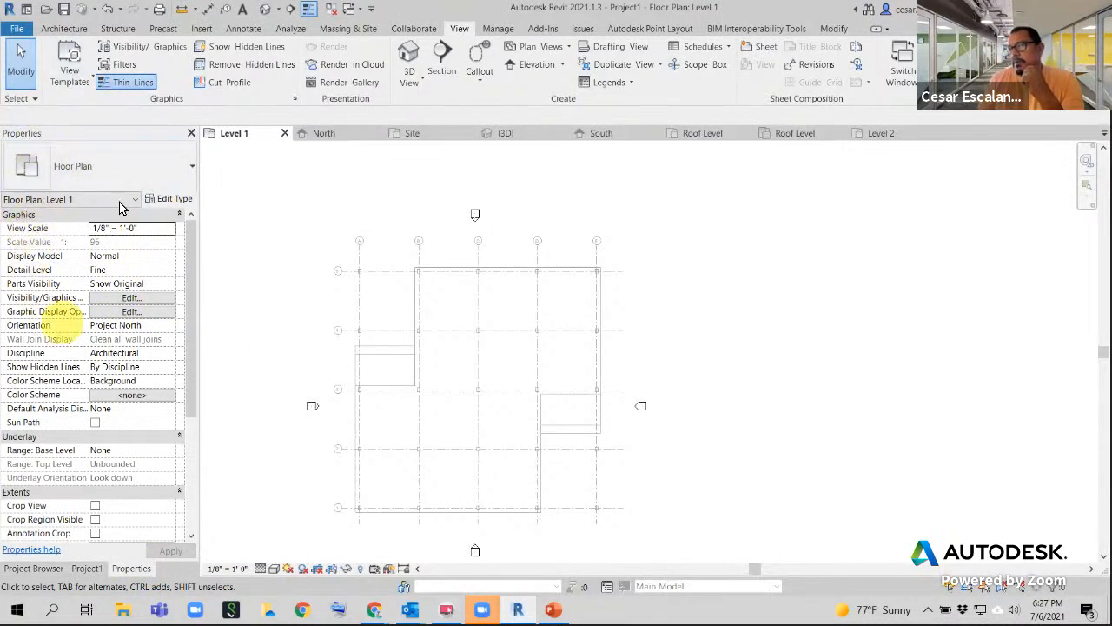
{"action": "left_click_drag", "start_coordinate": [193, 268], "coordinate": [192, 351]}
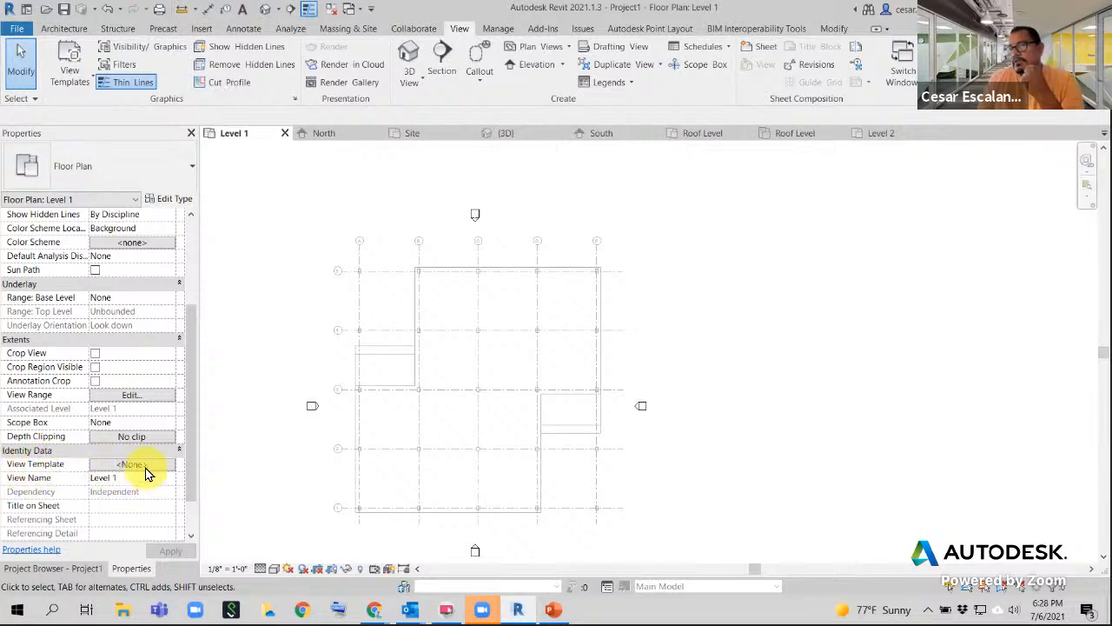
{"action": "left_click", "coordinate": [143, 468]}
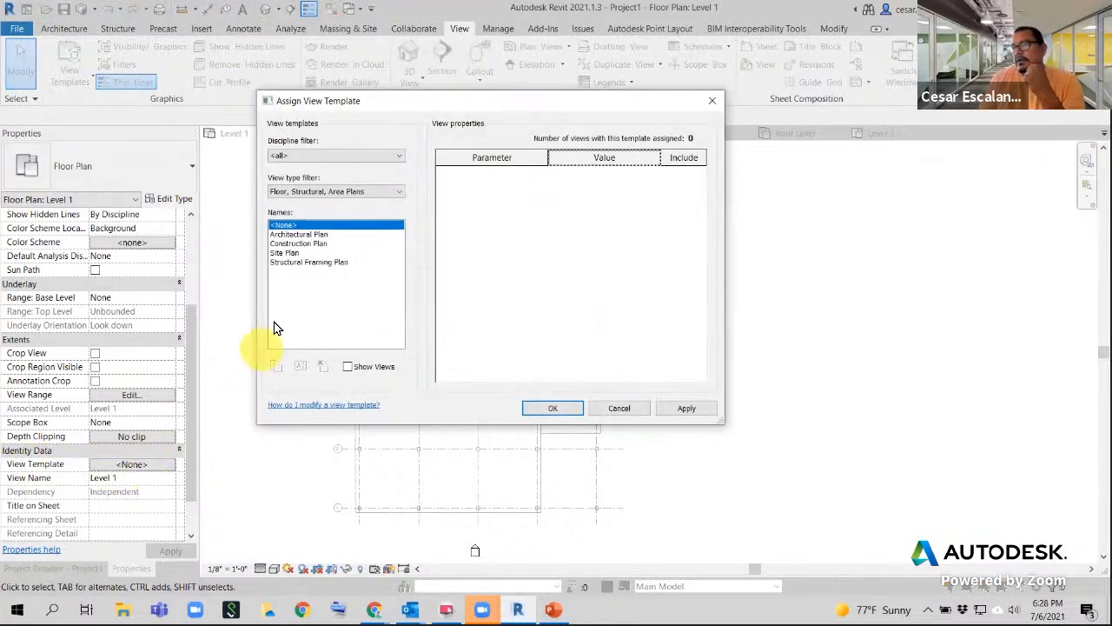
{"action": "left_click", "coordinate": [305, 244]}
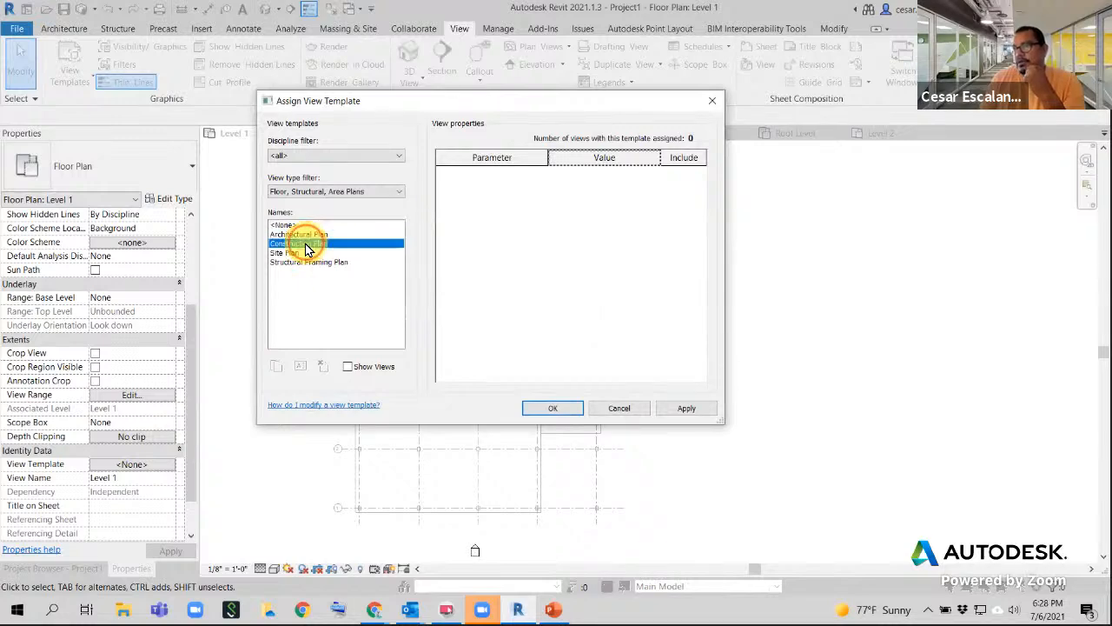
{"action": "left_click", "coordinate": [551, 408]}
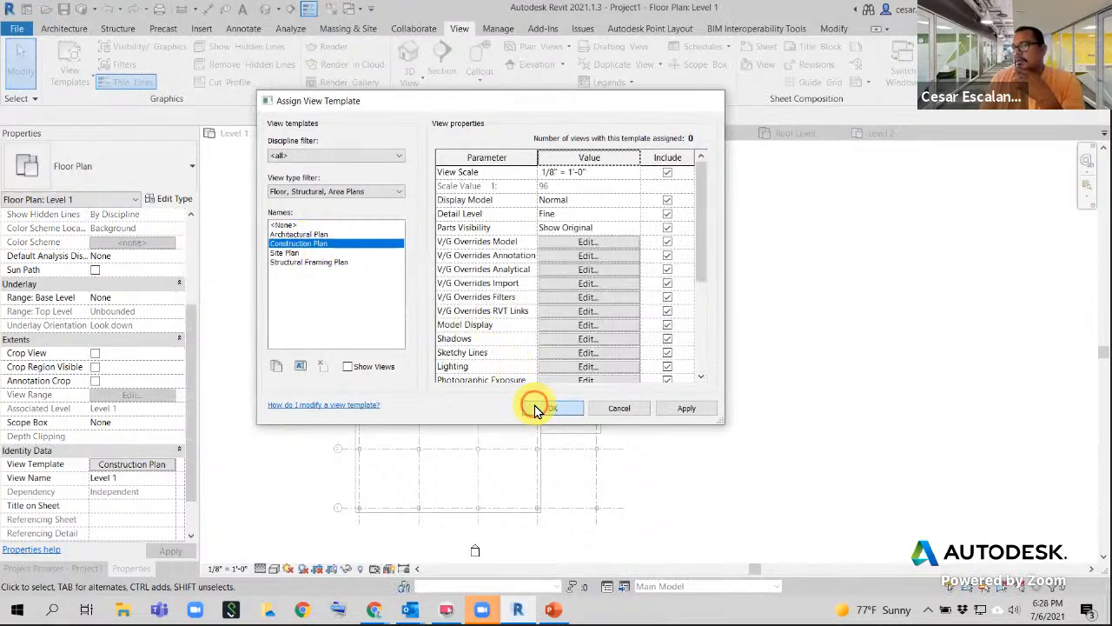
{"action": "left_click", "coordinate": [274, 568]}
{"action": "left_click", "coordinate": [290, 570]}
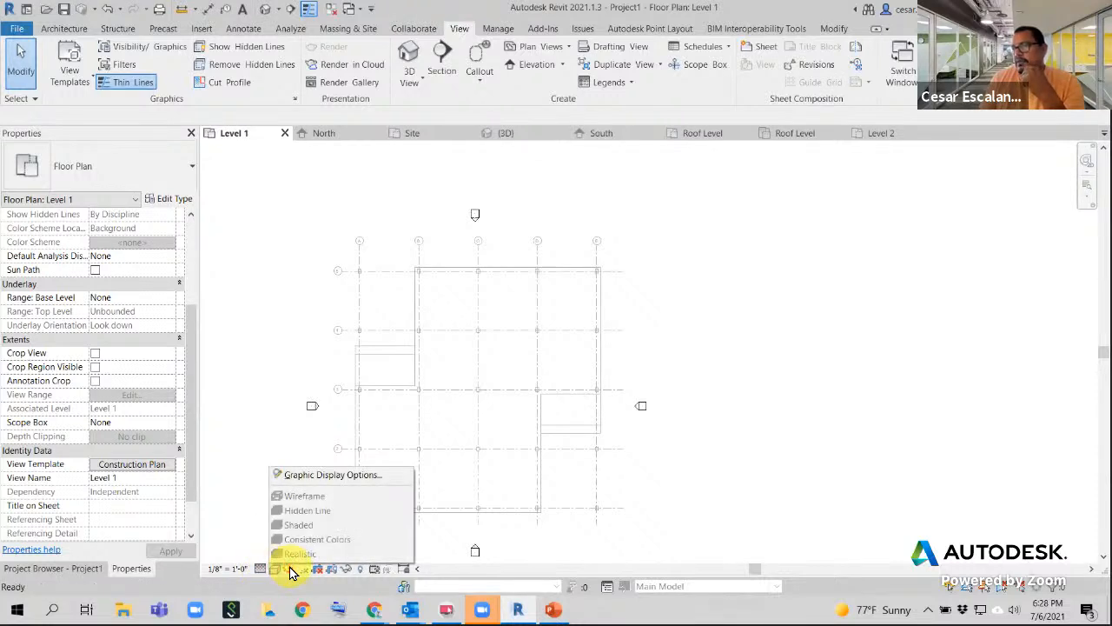
{"action": "left_click", "coordinate": [301, 569]}
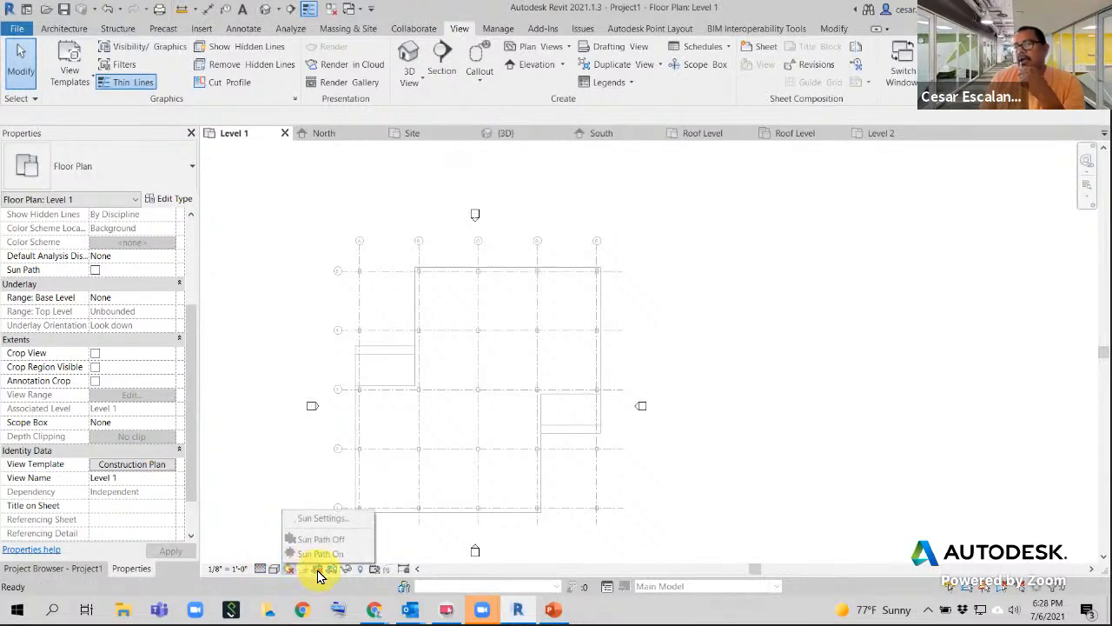
{"action": "left_click", "coordinate": [318, 570]}
{"action": "left_click", "coordinate": [347, 570]}
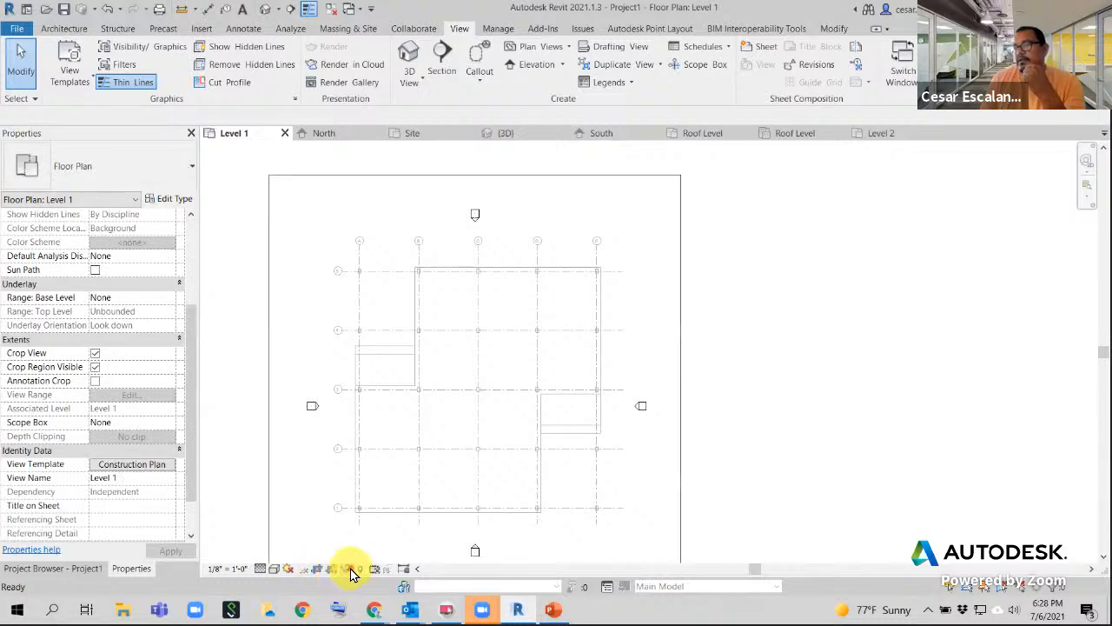
{"action": "left_click", "coordinate": [347, 571]}
{"action": "left_click", "coordinate": [335, 571]}
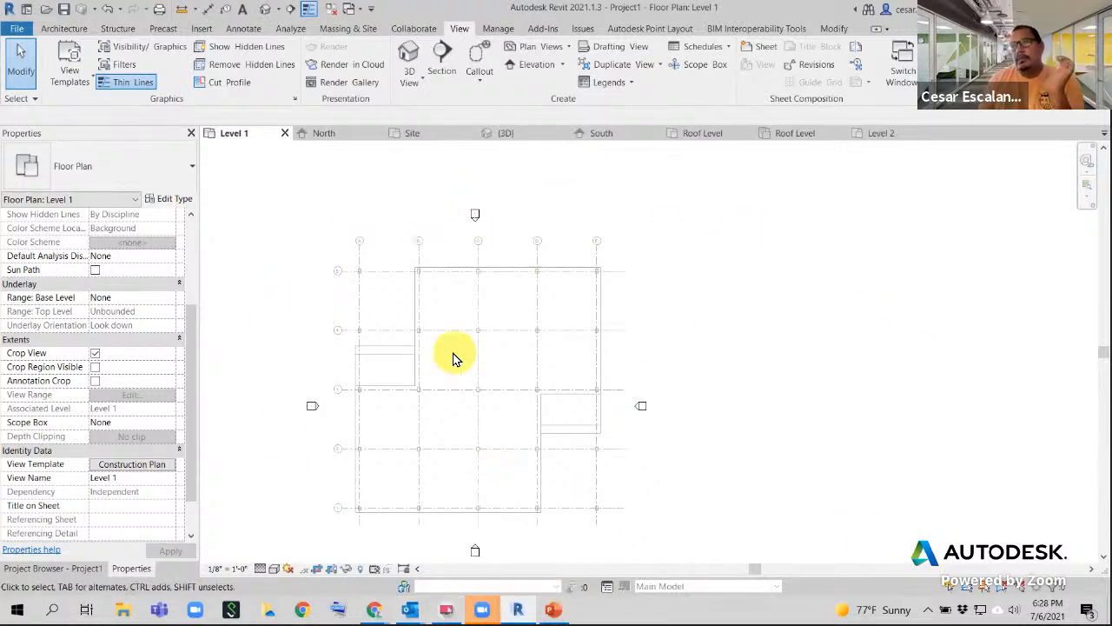
- Show the Project Browser and float Level 1's Properties as a separate palette
{"action": "middle_click_drag", "start_coordinate": [646, 304], "coordinate": [705, 288]}
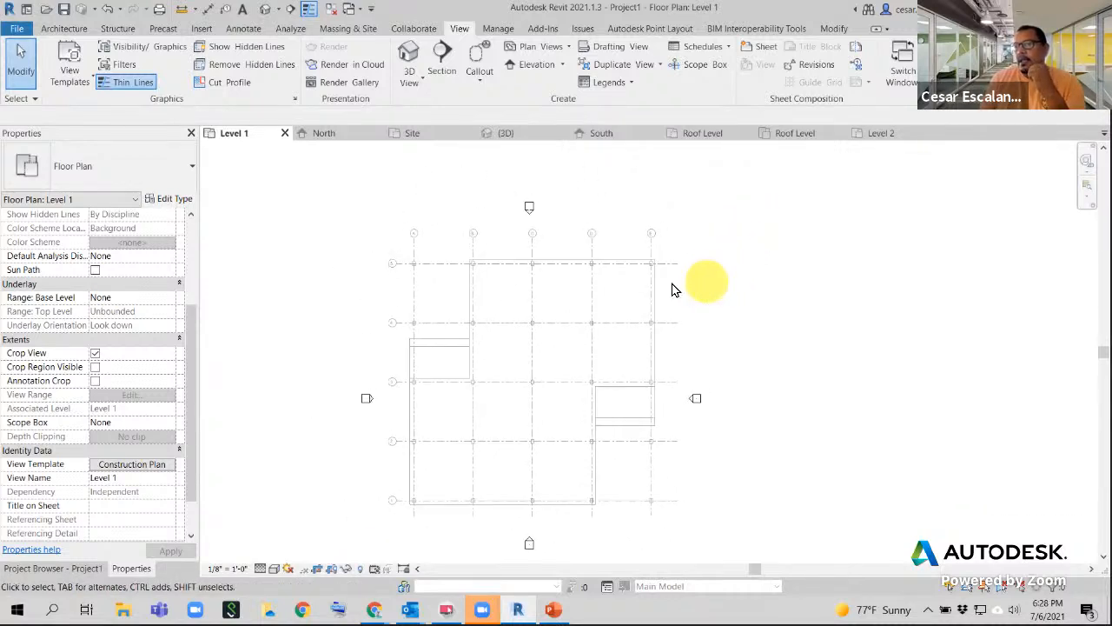
{"action": "left_click", "coordinate": [88, 572]}
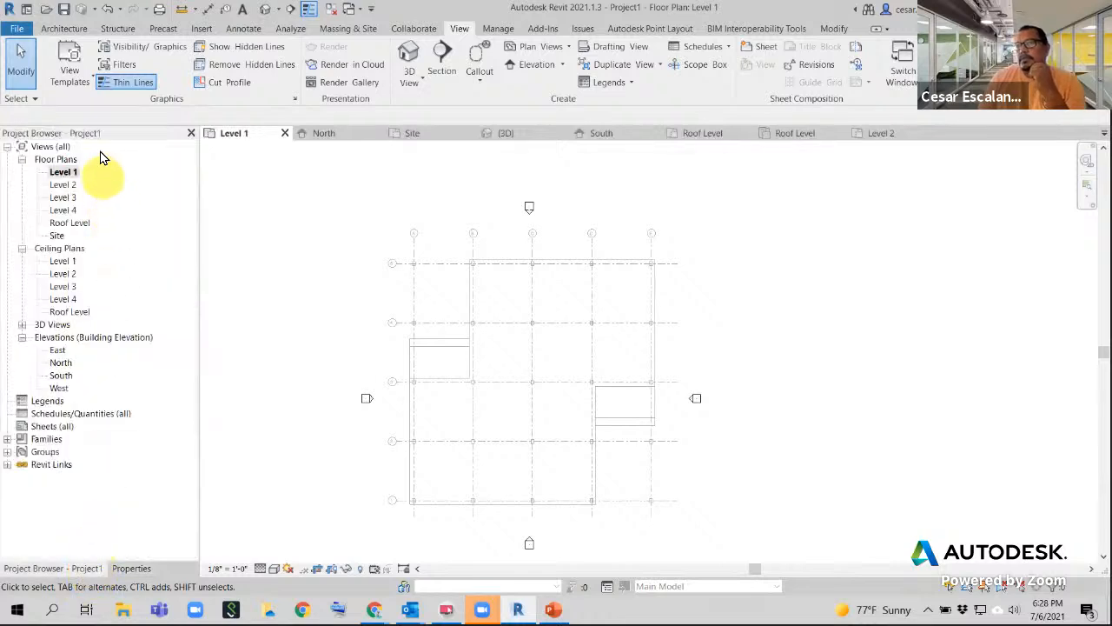
{"action": "left_click_drag", "start_coordinate": [100, 136], "coordinate": [158, 186]}
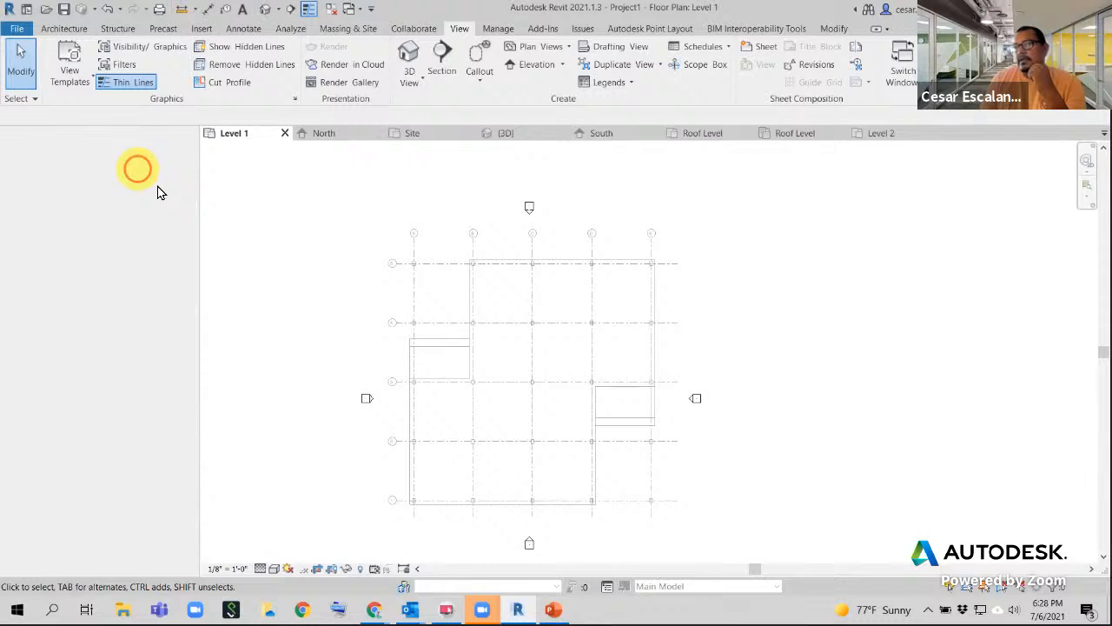
{"action": "left_click_drag", "start_coordinate": [158, 192], "coordinate": [38, 226]}
{"action": "left_click", "coordinate": [143, 570]}
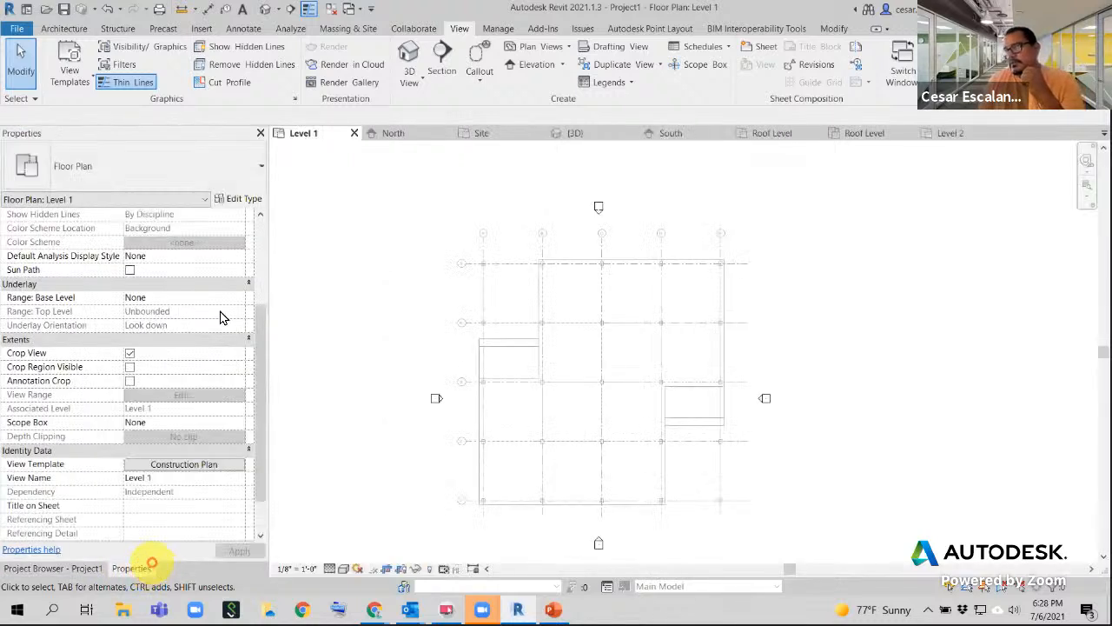
{"action": "left_click_drag", "start_coordinate": [134, 570], "coordinate": [442, 356]}
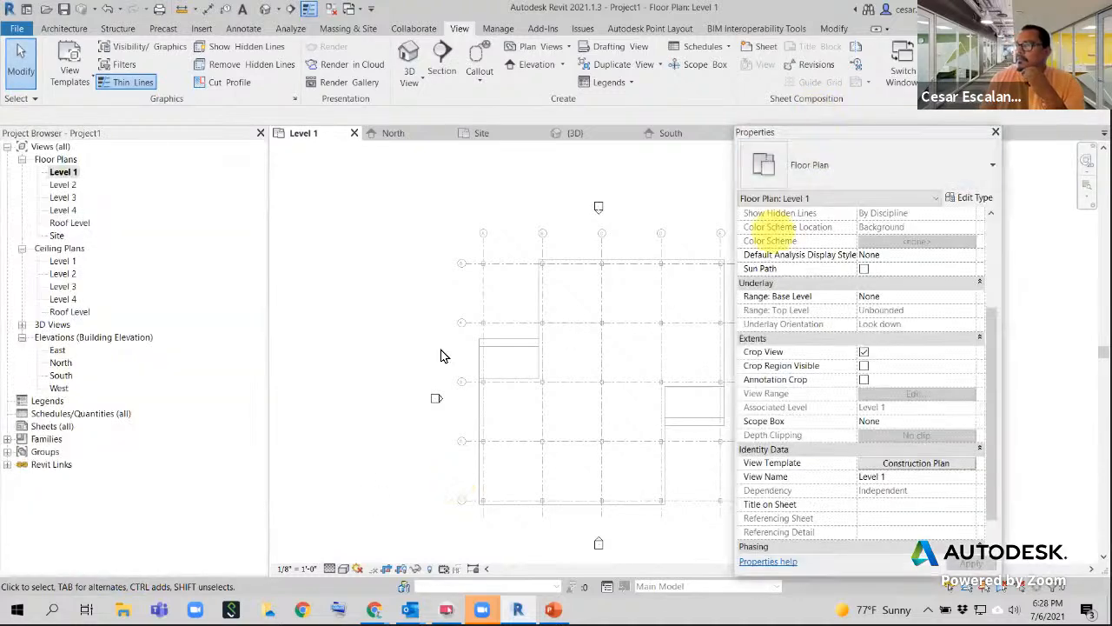
- Select floor plans Level 1, Level 2, Level 3, Level 4 and Roof Level in the Project Browser
{"action": "left_click", "coordinate": [66, 184], "text": "ctrl"}
{"action": "left_click", "coordinate": [71, 198], "text": "ctrl"}
{"action": "left_click", "coordinate": [77, 211], "text": "ctrl"}
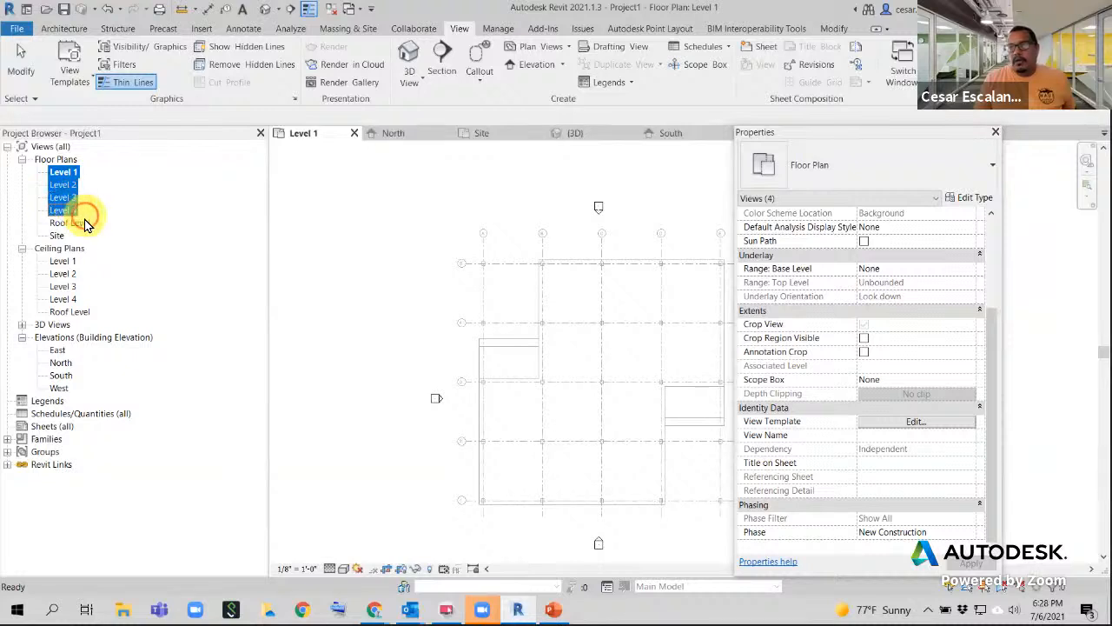
{"action": "left_click", "coordinate": [78, 223], "text": "ctrl"}
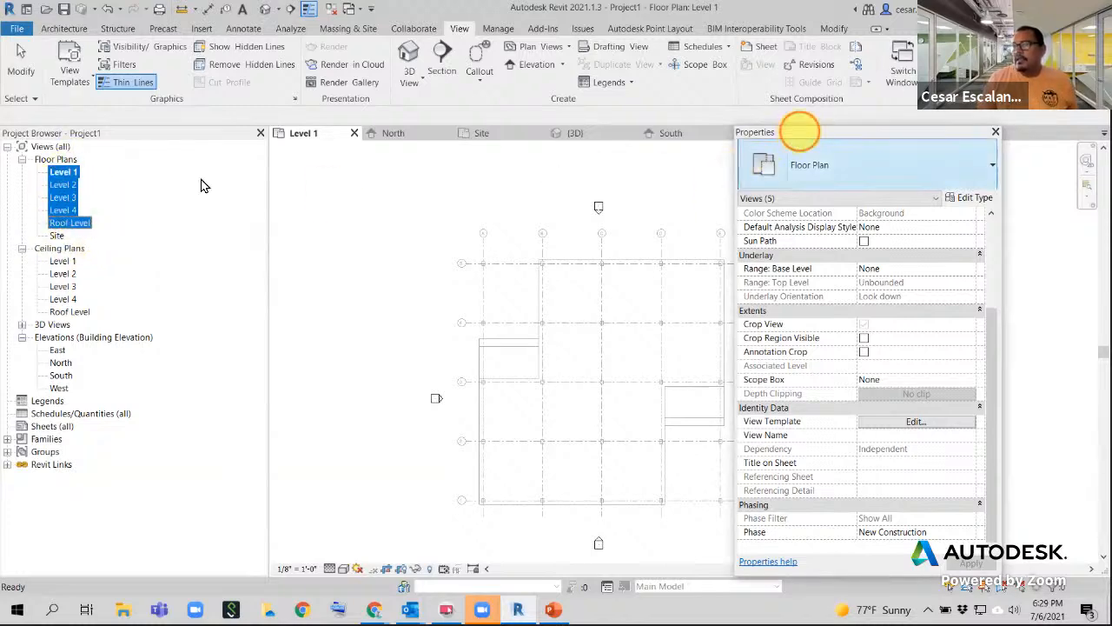
{"action": "left_click_drag", "start_coordinate": [800, 132], "coordinate": [530, 60]}
{"action": "left_click", "coordinate": [63, 171]}
{"action": "left_click", "coordinate": [62, 210], "text": "ctrl"}
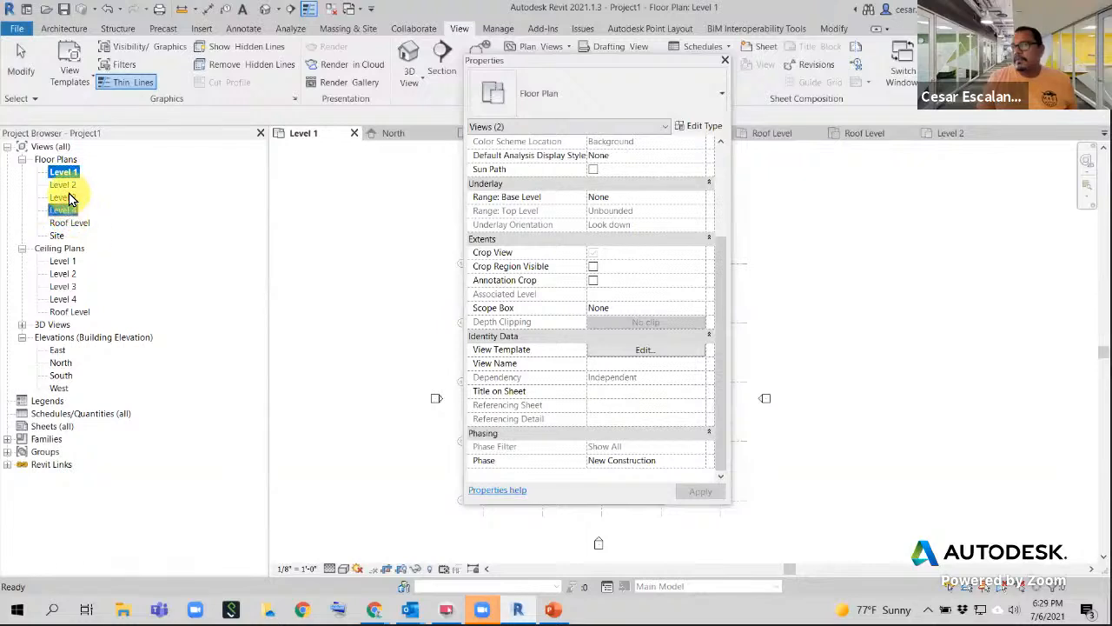
{"action": "left_click", "coordinate": [62, 198], "text": "ctrl"}
{"action": "left_click", "coordinate": [63, 185], "text": "ctrl"}
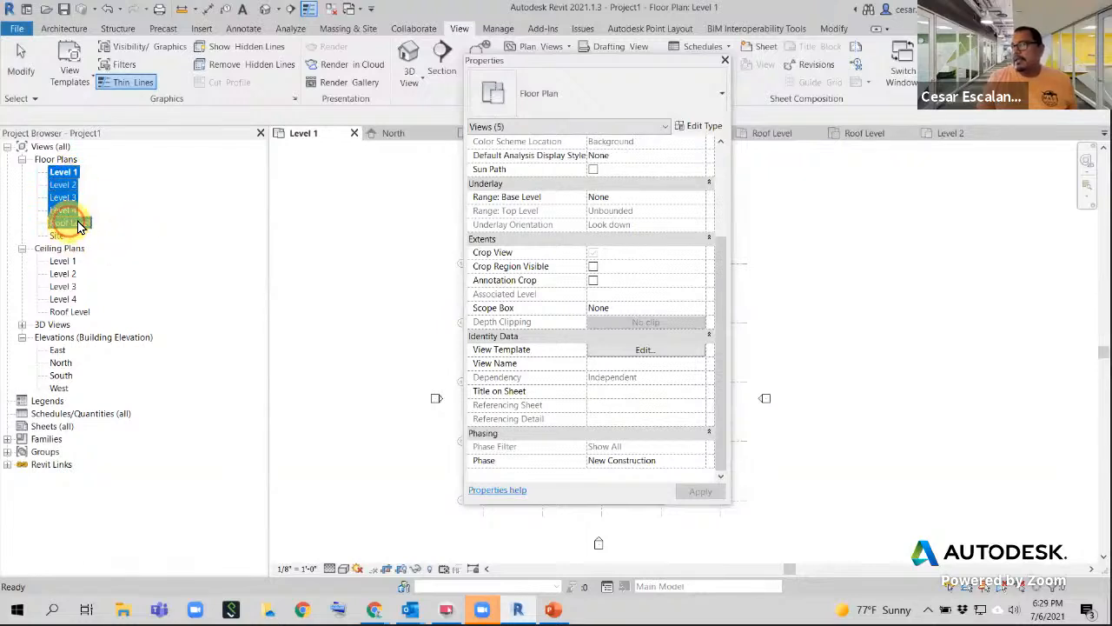
- Assign the Construction Plan view template to the selected plans and close Properties
{"action": "left_click", "coordinate": [636, 351]}
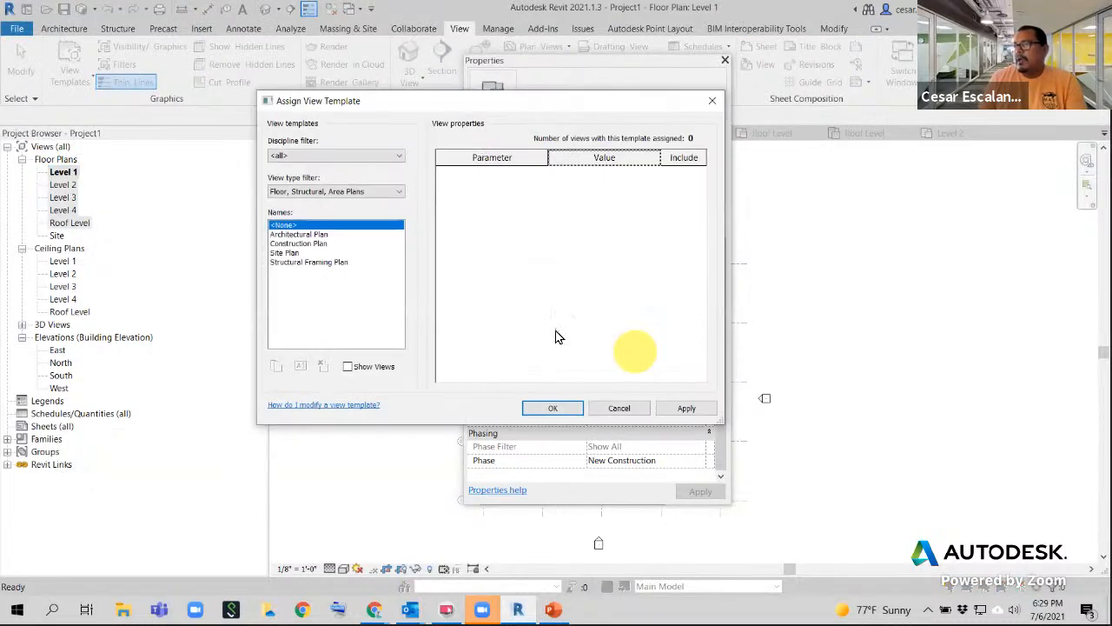
{"action": "left_click", "coordinate": [300, 244]}
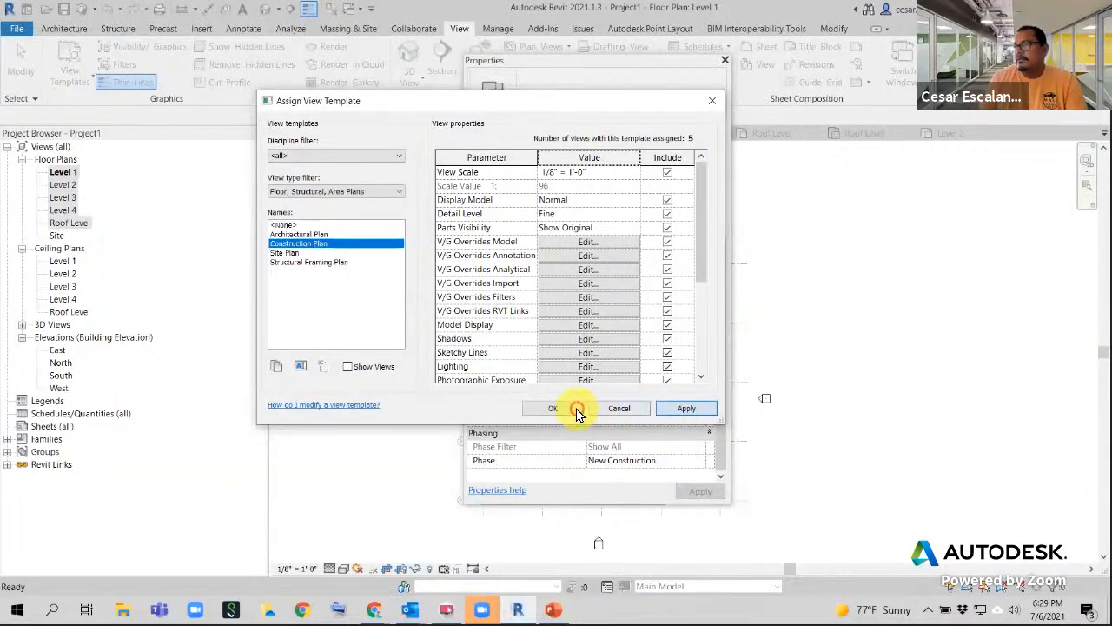
{"action": "left_click", "coordinate": [556, 408]}
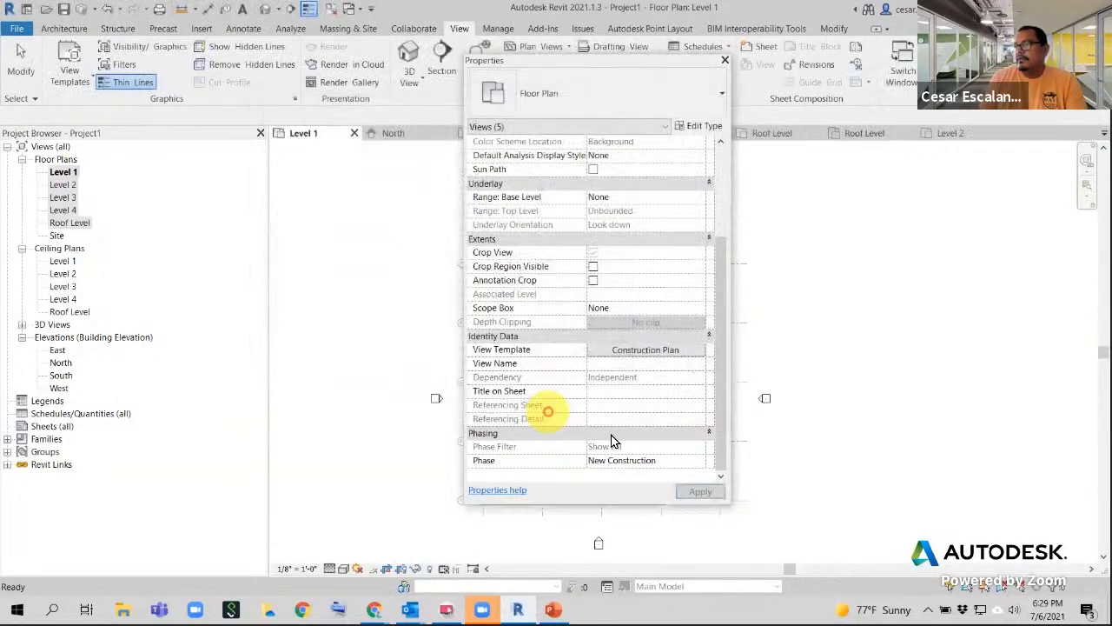
{"action": "left_click", "coordinate": [701, 491]}
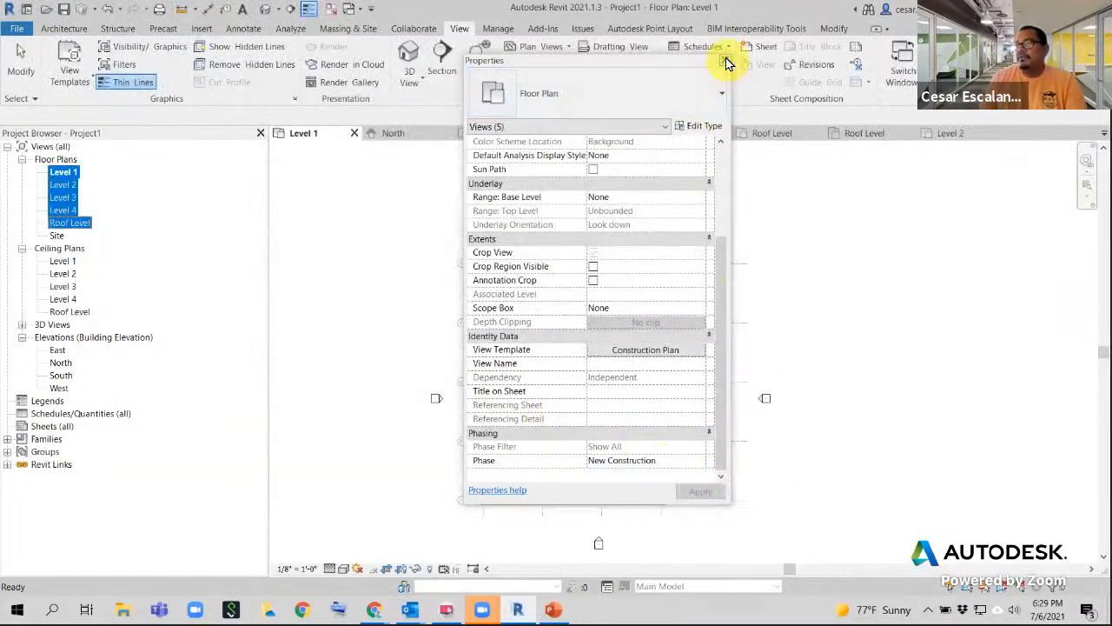
{"action": "left_click", "coordinate": [725, 61]}
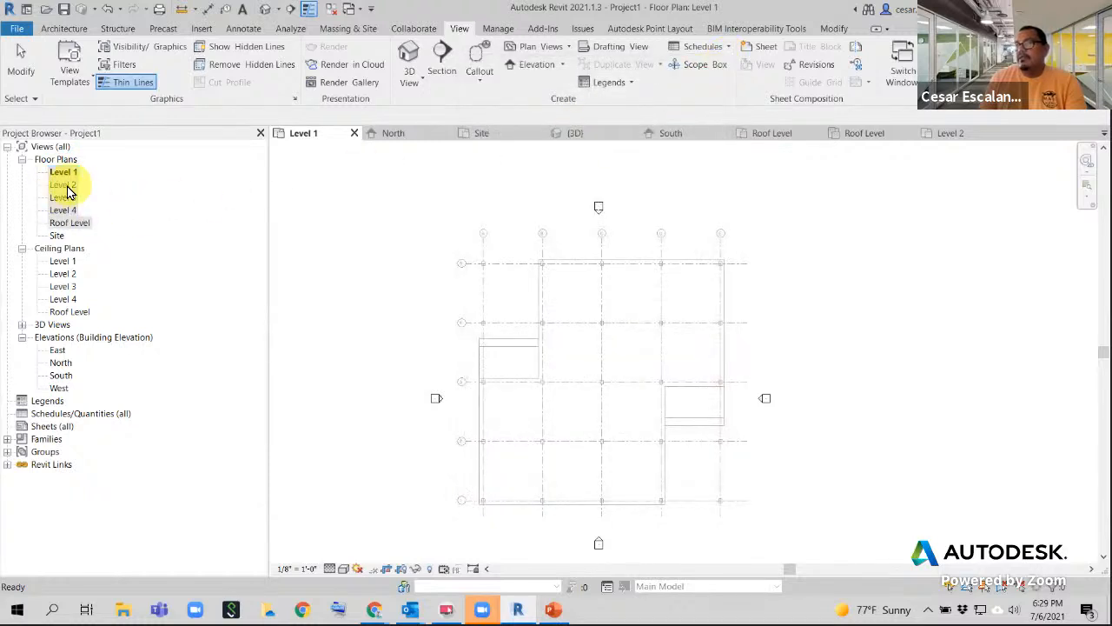
- Open the Level 2, Level 3 and Level 4 floor plans, then return to Level 1
{"action": "double_click", "coordinate": [64, 186]}
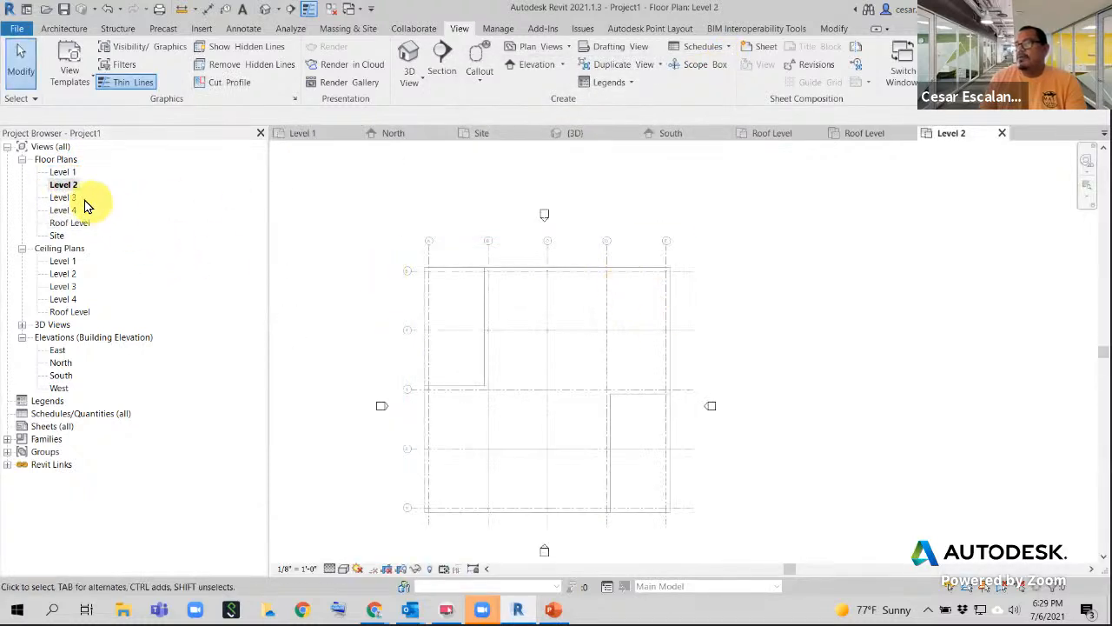
{"action": "double_click", "coordinate": [63, 198]}
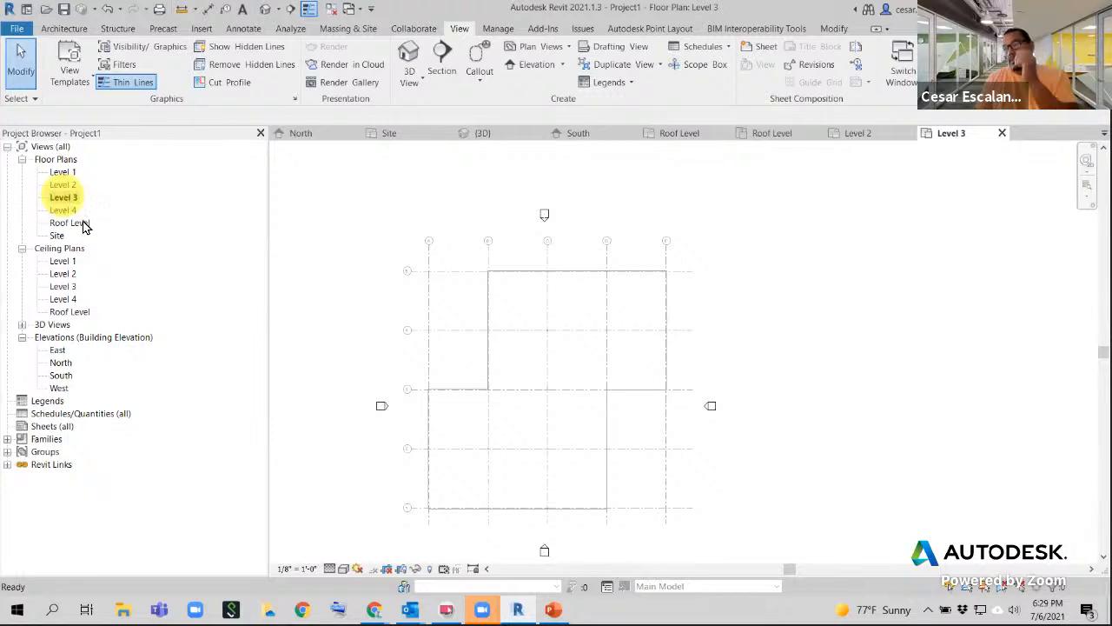
{"action": "double_click", "coordinate": [70, 212]}
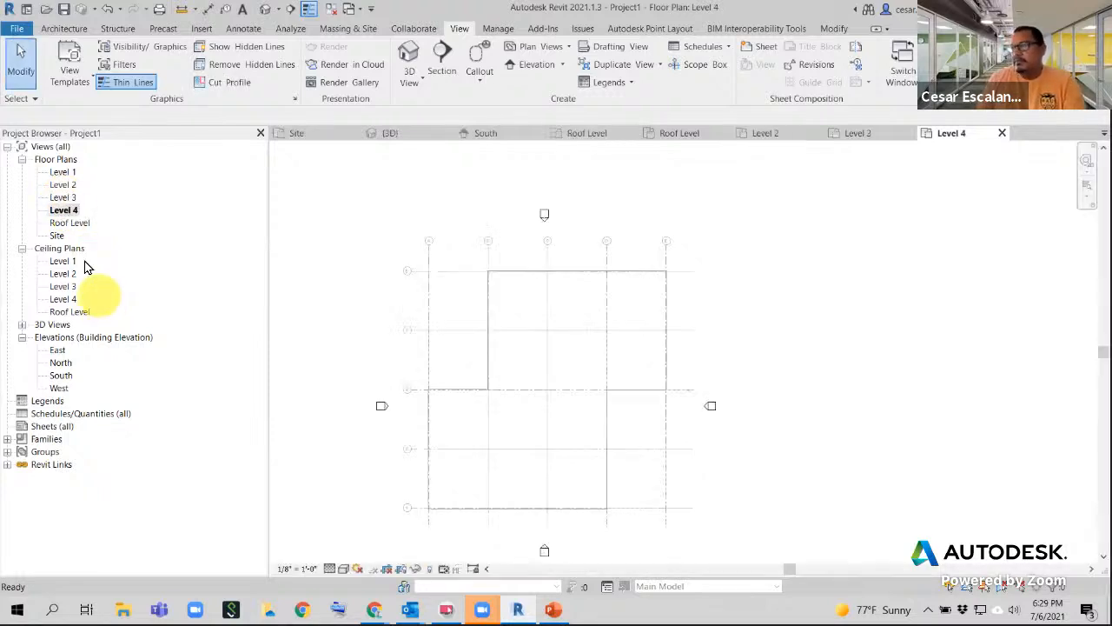
{"action": "double_click", "coordinate": [64, 172]}
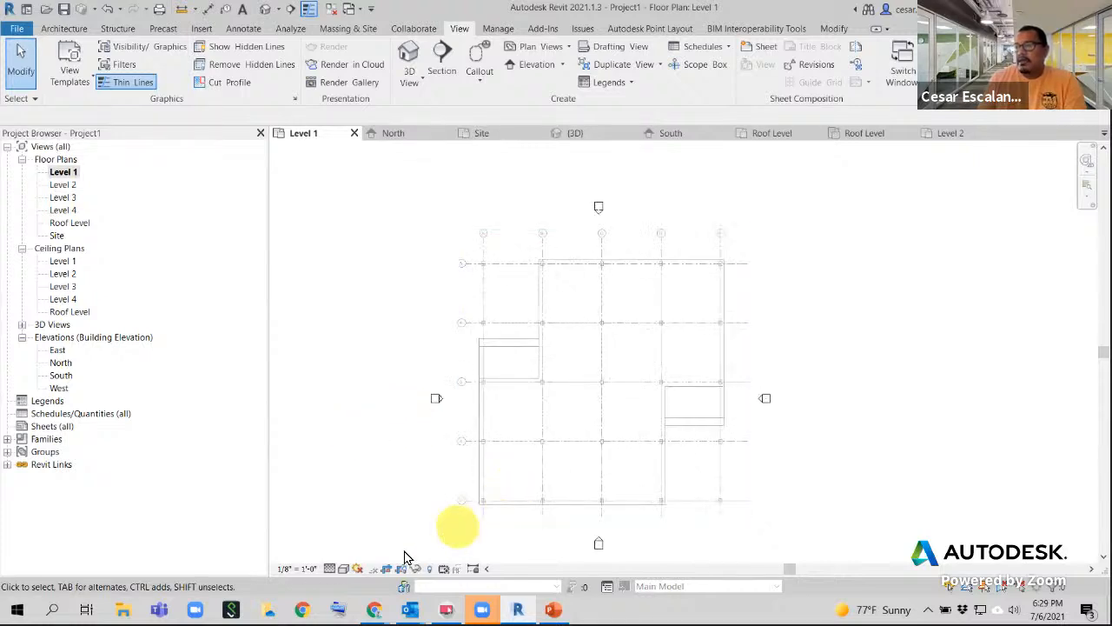
- Review the Level 1 plan's scale, detail level, visual style and sun path options
{"action": "left_click", "coordinate": [301, 570]}
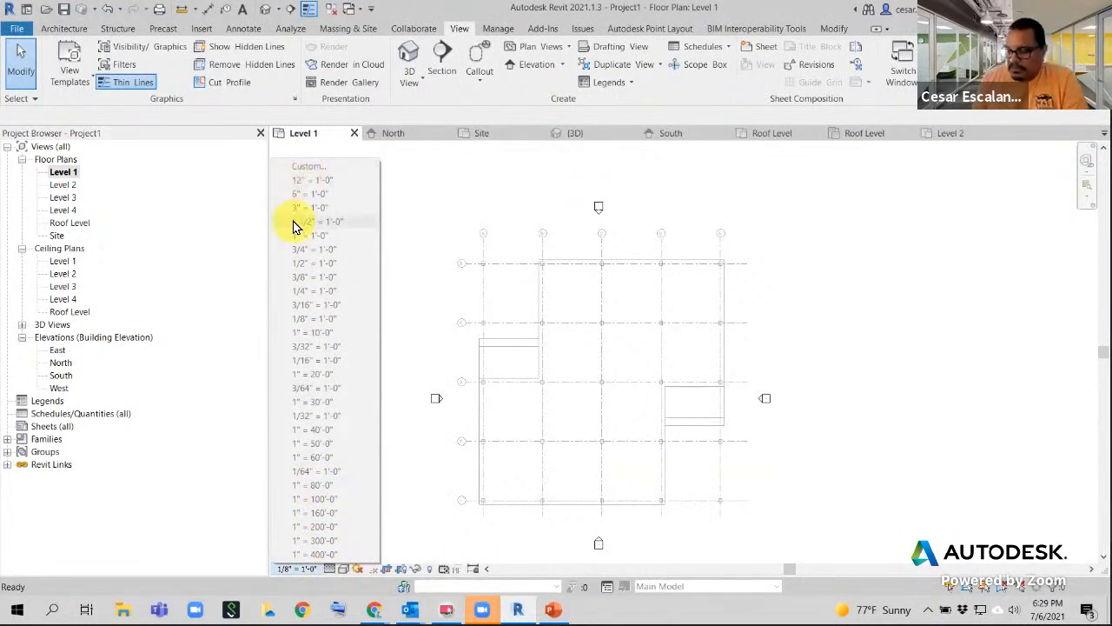
{"action": "left_click", "coordinate": [339, 570]}
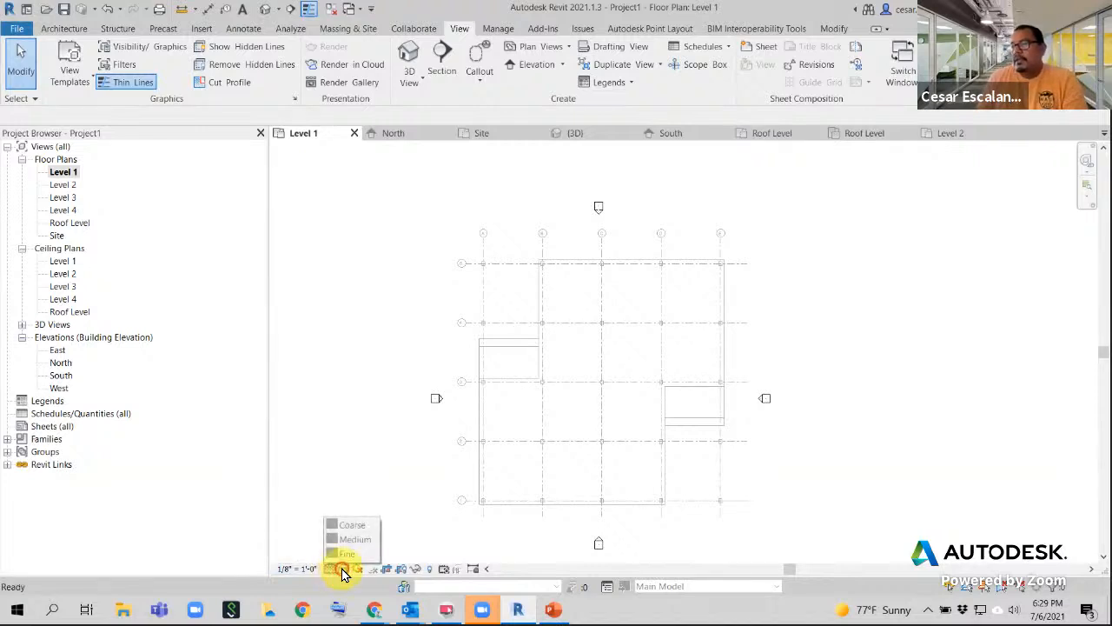
{"action": "left_click", "coordinate": [362, 568]}
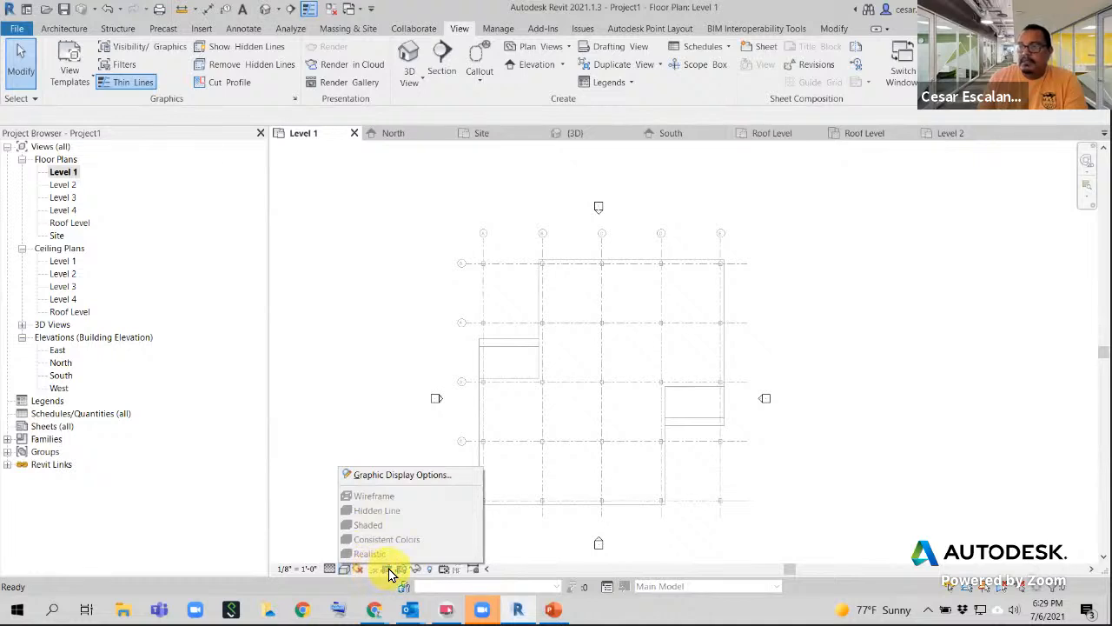
{"action": "left_click", "coordinate": [360, 570]}
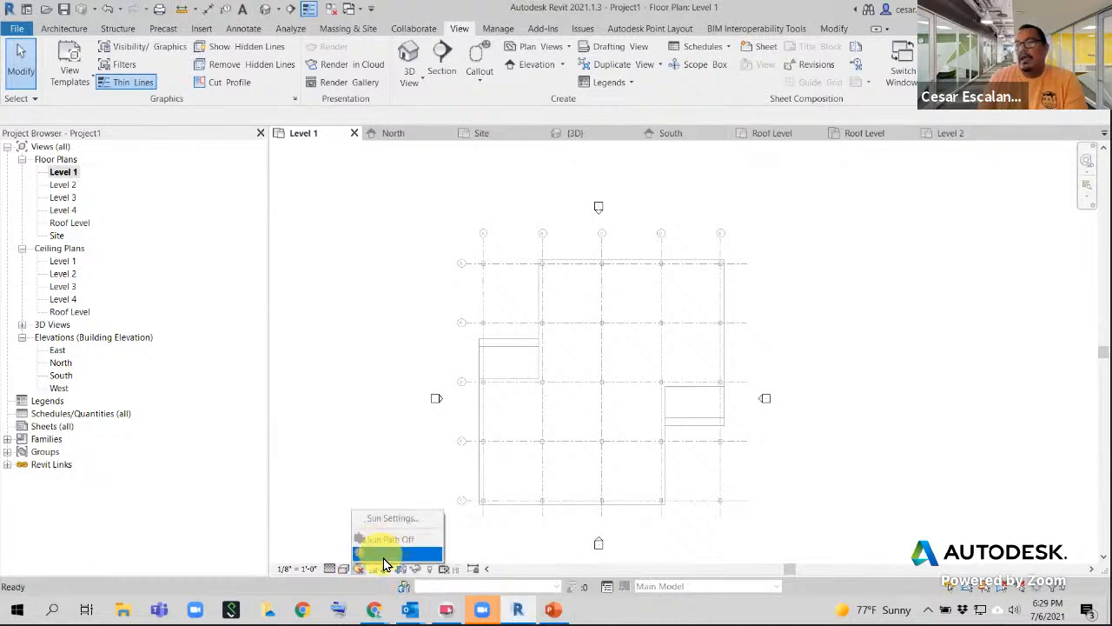
{"action": "left_click", "coordinate": [388, 574]}
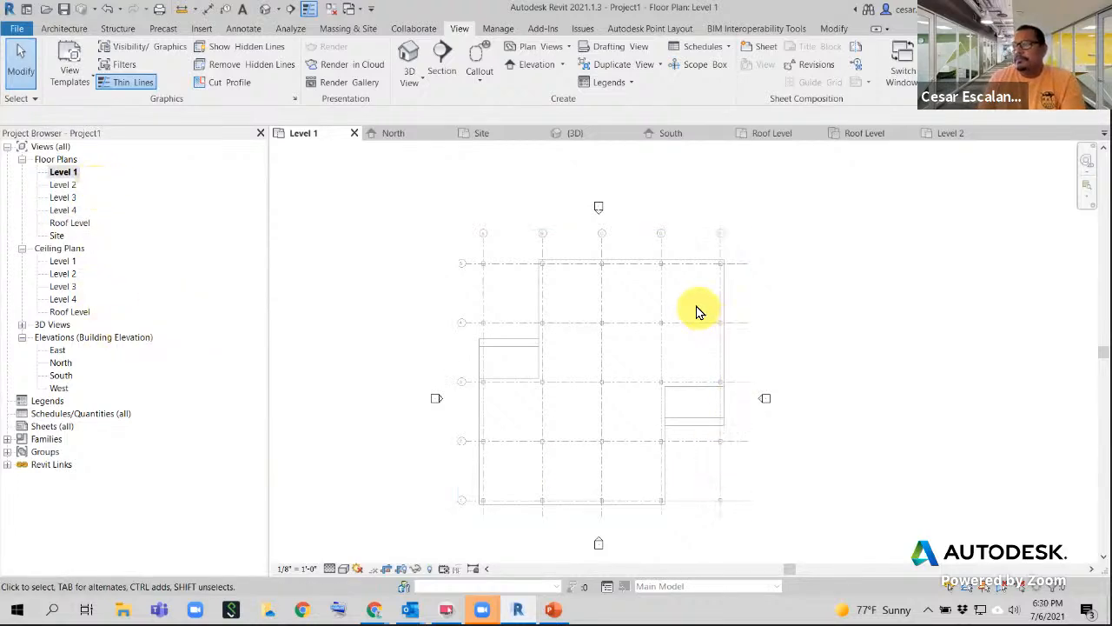
{"action": "scroll", "coordinate": [695, 308], "scroll_direction": "up", "scroll_amount": 2}
{"action": "scroll", "coordinate": [500, 276], "scroll_direction": "up", "scroll_amount": 3}
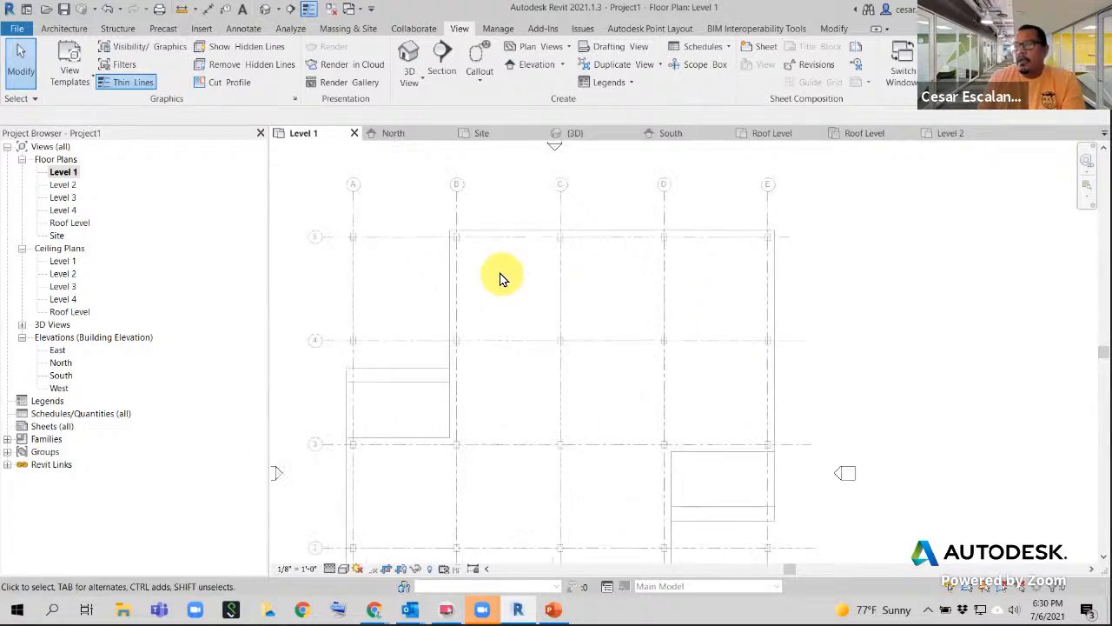
{"action": "middle_click_drag", "start_coordinate": [512, 266], "coordinate": [549, 251]}
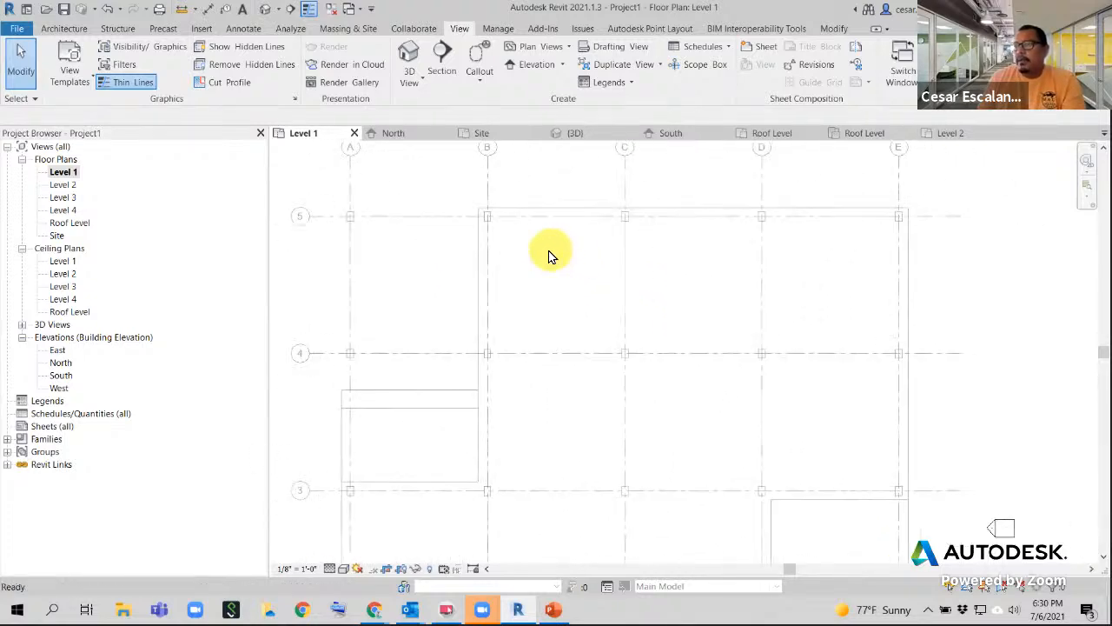
{"action": "scroll", "coordinate": [548, 252], "scroll_direction": "down", "scroll_amount": 3}
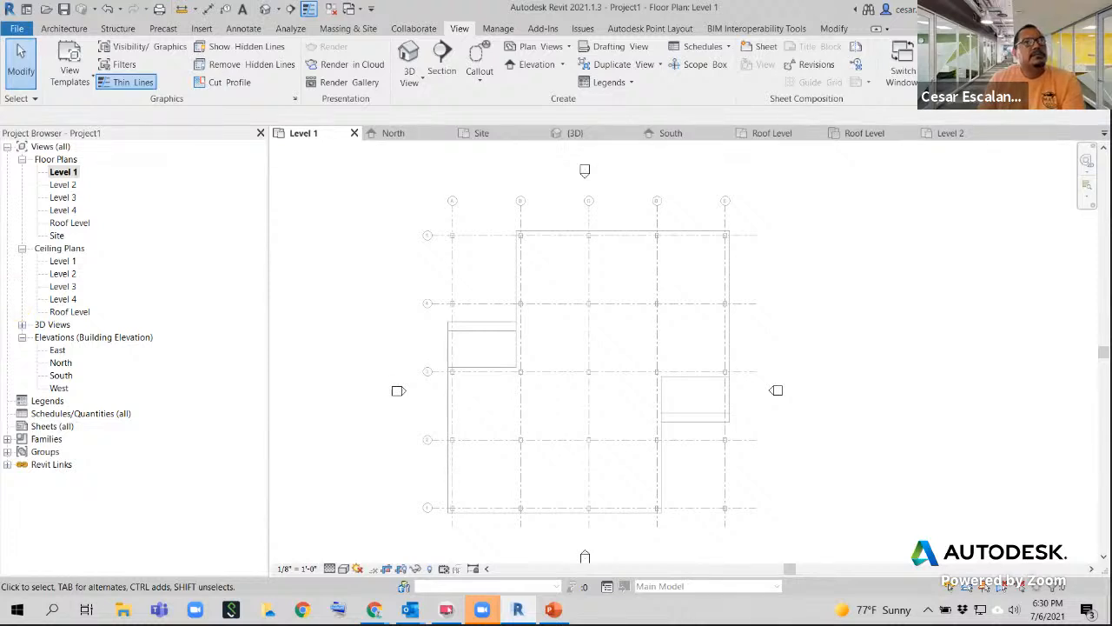
{"action": "scroll", "coordinate": [414, 254], "scroll_direction": "down", "scroll_amount": 1}
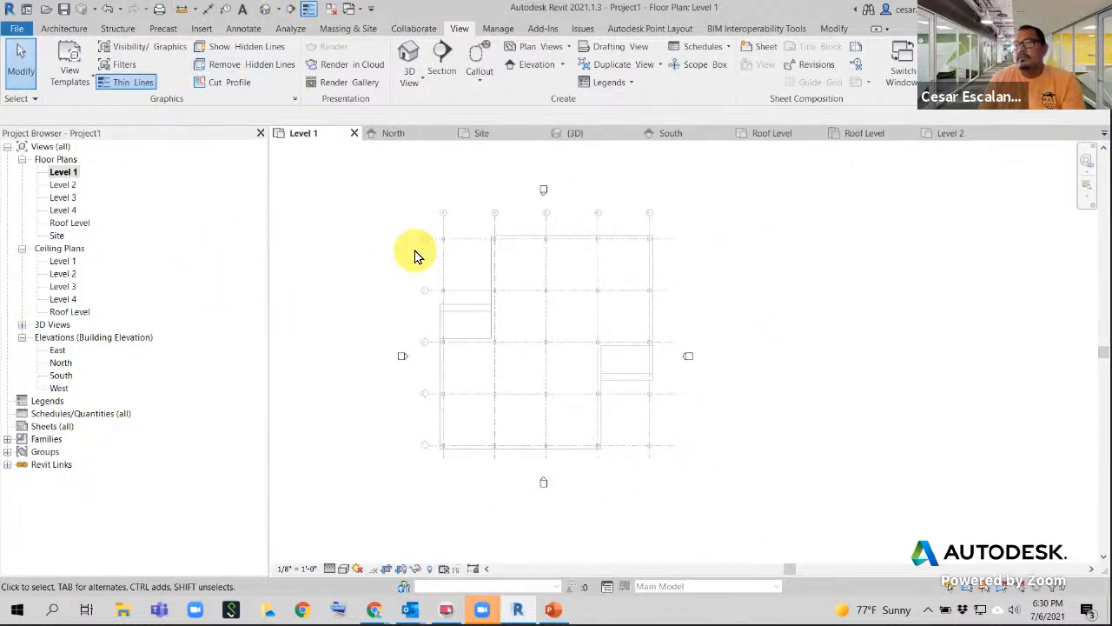
- In Manage View Templates, view Architectural Elevation's RVT Links overrides and cancel unchanged
{"action": "left_click", "coordinate": [70, 67]}
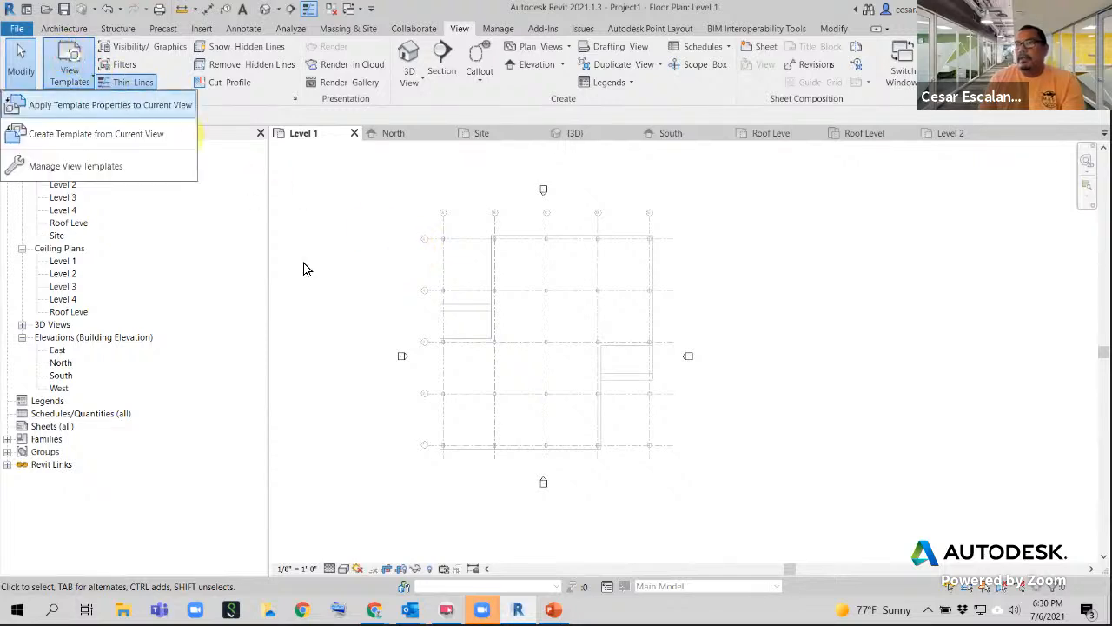
{"action": "left_click", "coordinate": [100, 169]}
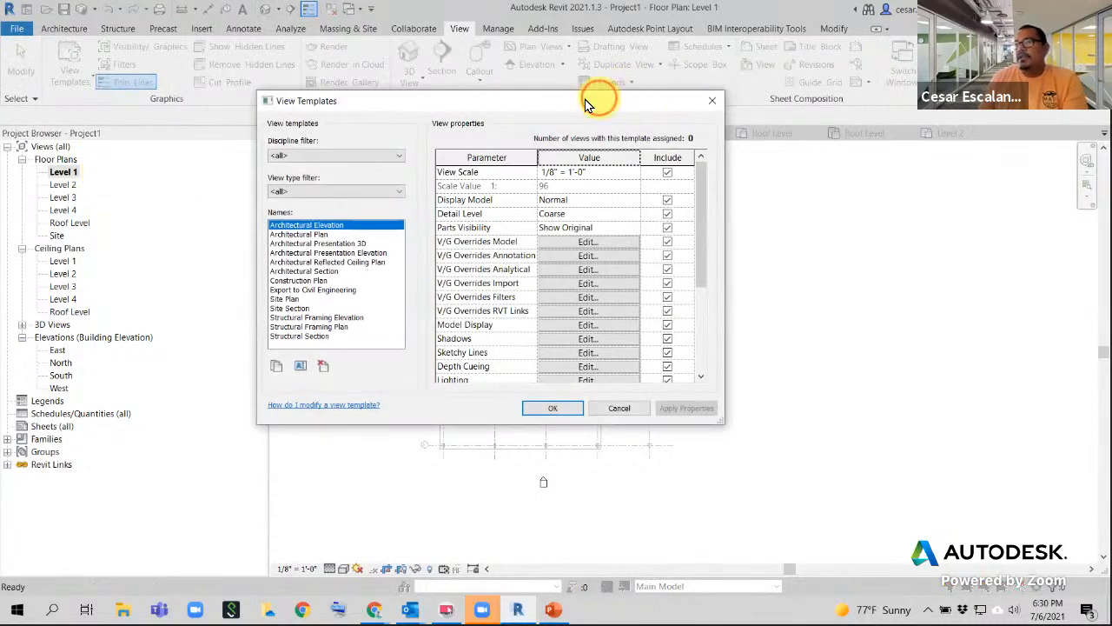
{"action": "left_click_drag", "start_coordinate": [586, 105], "coordinate": [239, 93]}
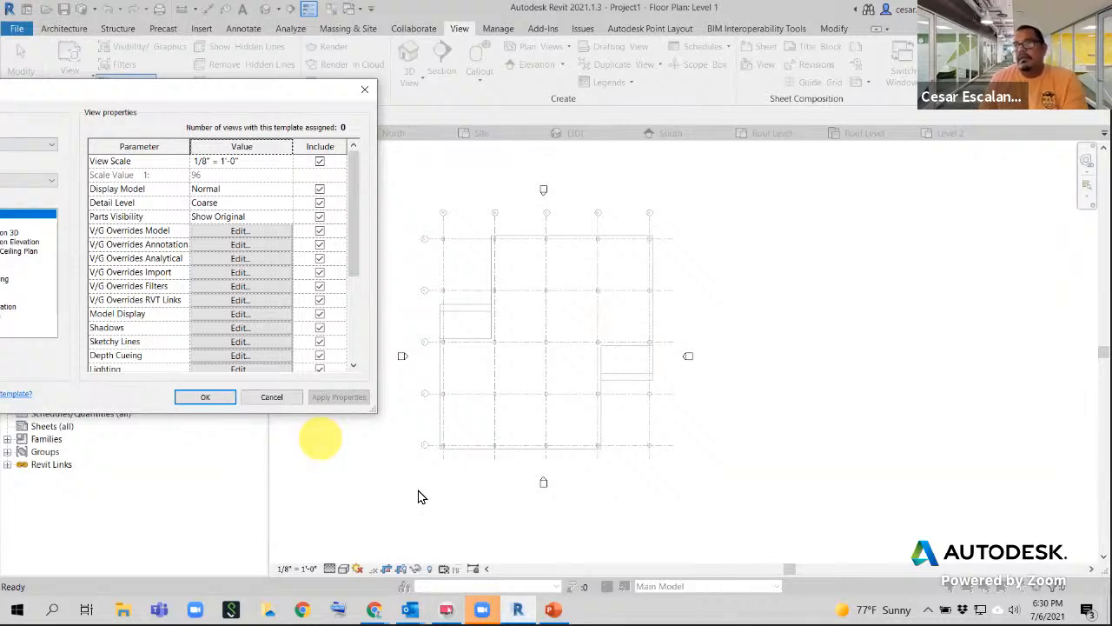
{"action": "left_click", "coordinate": [239, 300]}
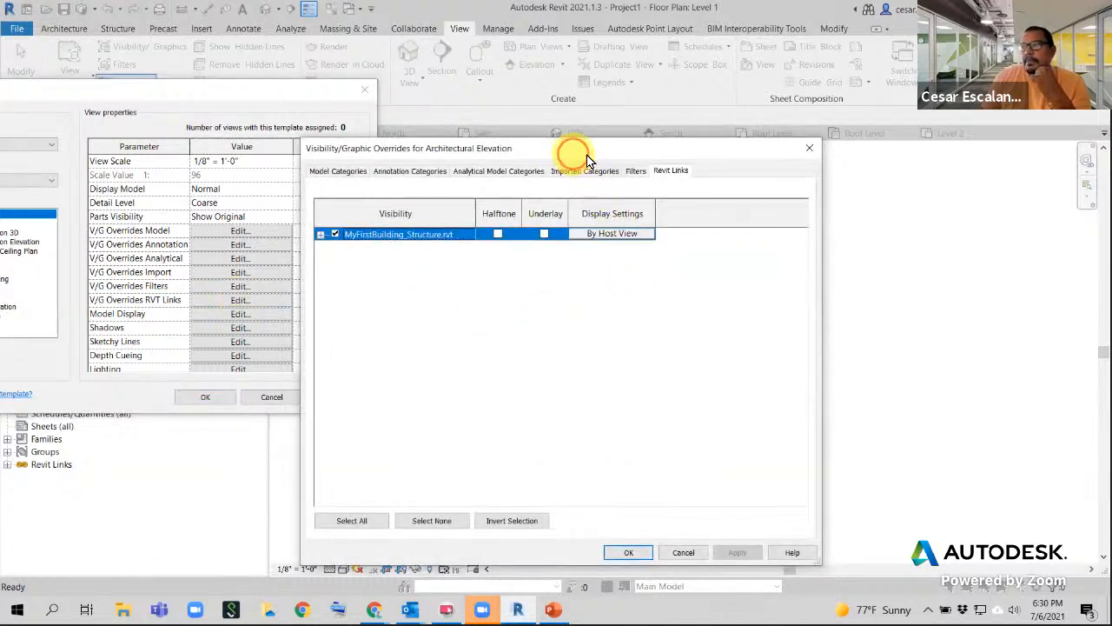
{"action": "left_click_drag", "start_coordinate": [587, 154], "coordinate": [800, 100]}
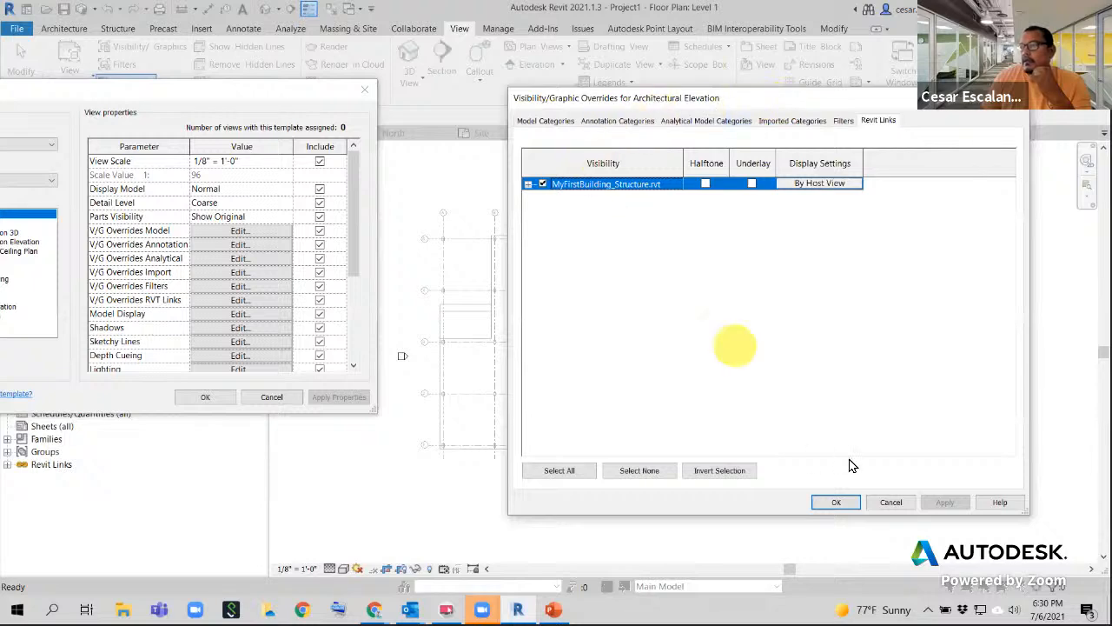
{"action": "left_click", "coordinate": [882, 500]}
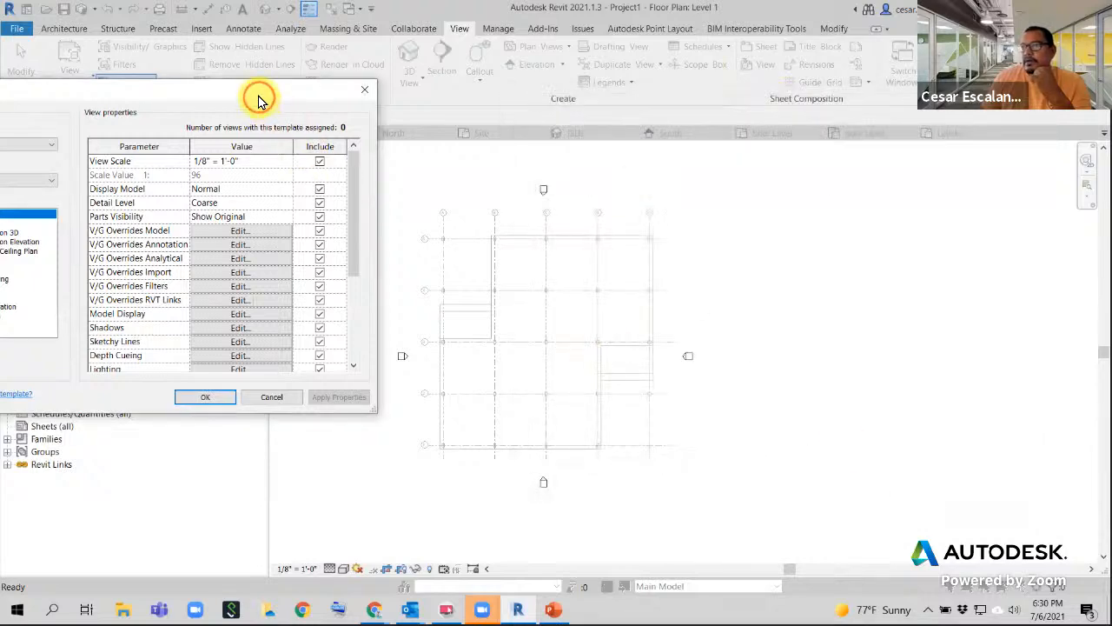
{"action": "left_click_drag", "start_coordinate": [258, 94], "coordinate": [506, 77]}
- Set the Construction Plan template's linked structural model display settings to Custom
{"action": "left_click", "coordinate": [209, 252]}
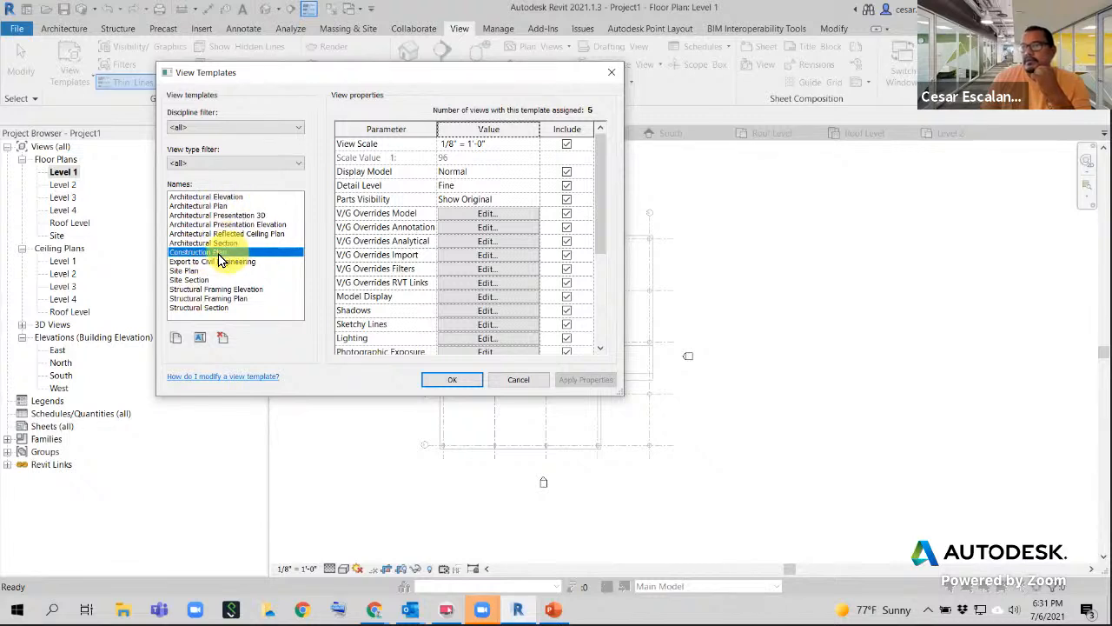
{"action": "left_click", "coordinate": [486, 285]}
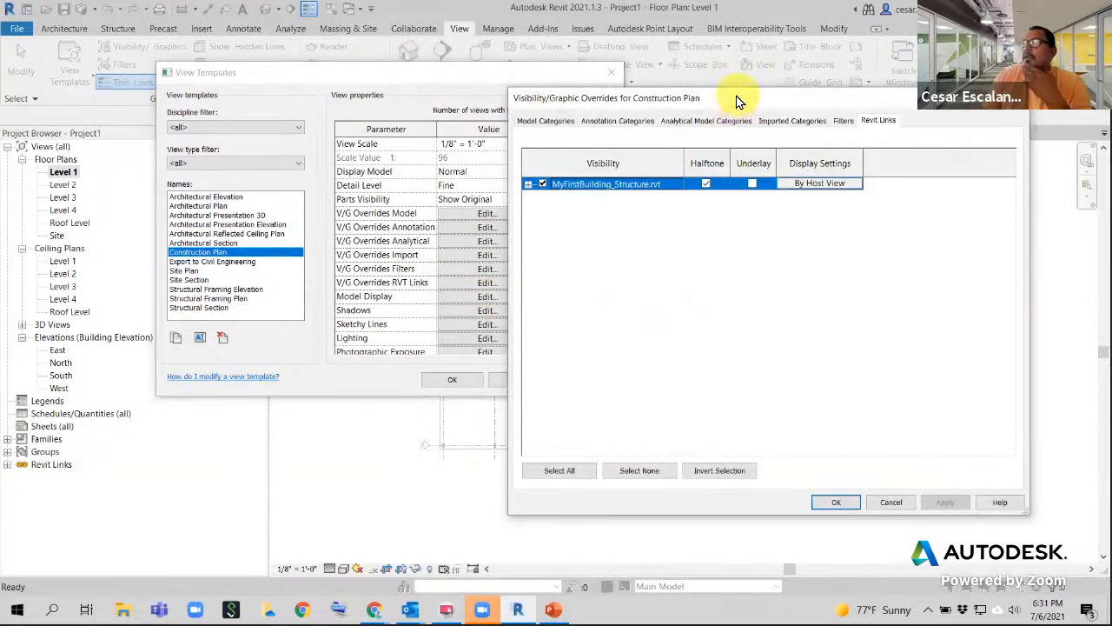
{"action": "left_click_drag", "start_coordinate": [737, 100], "coordinate": [531, 76]}
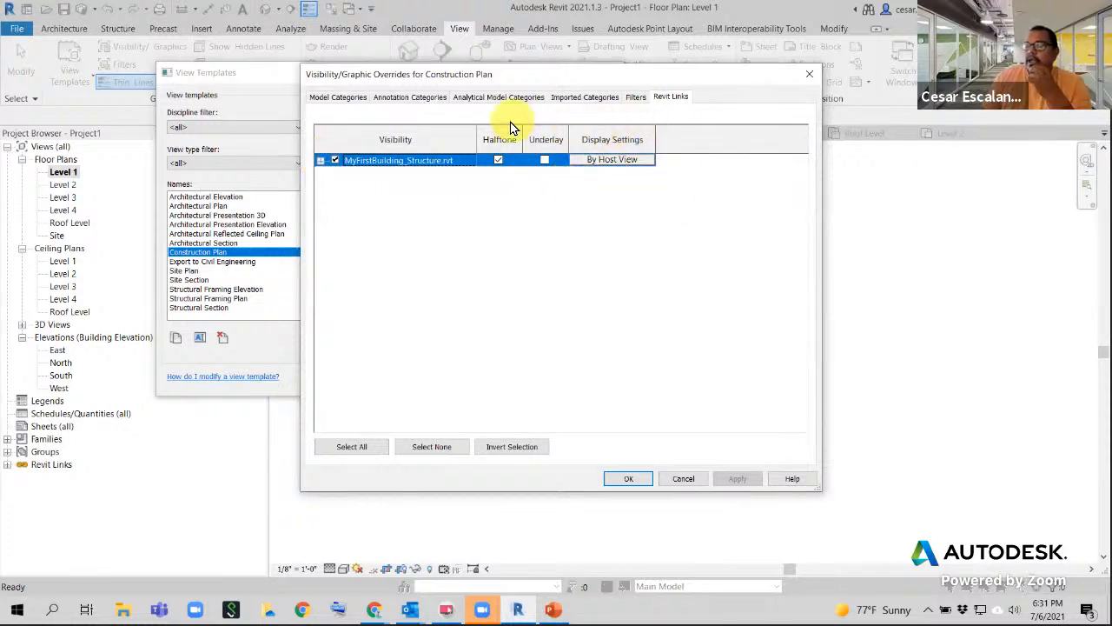
{"action": "left_click", "coordinate": [612, 162]}
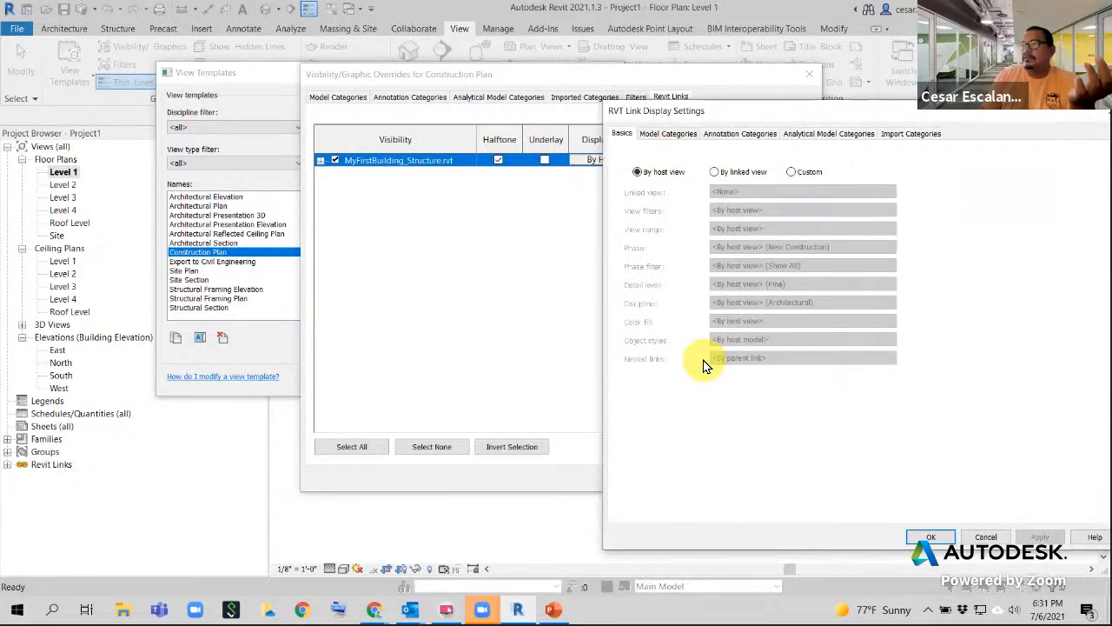
{"action": "left_click_drag", "start_coordinate": [735, 112], "coordinate": [869, 116]}
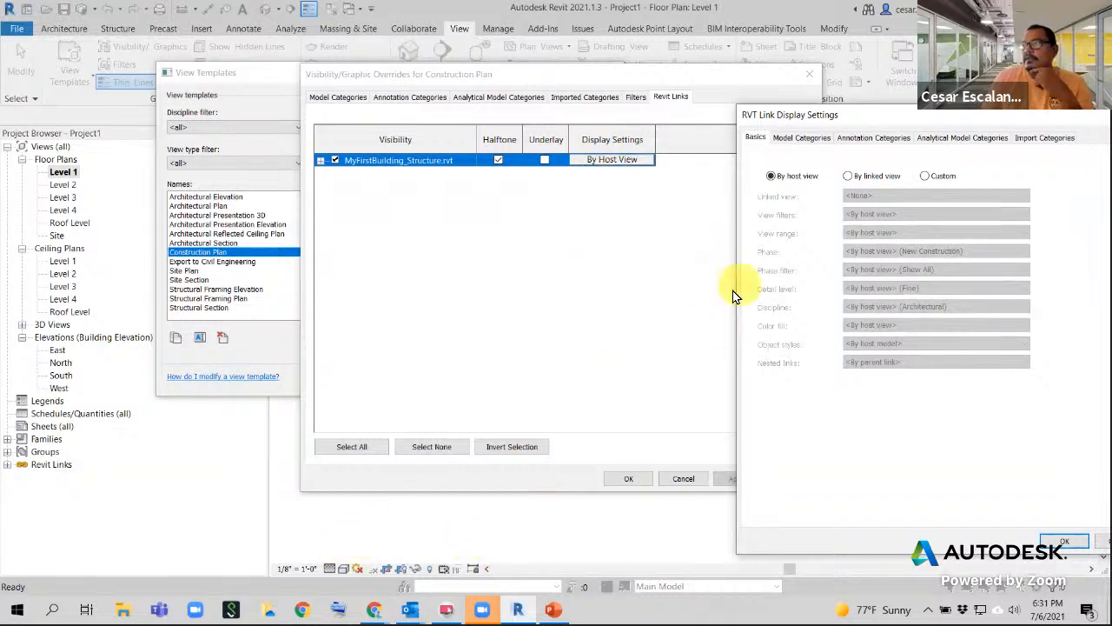
{"action": "left_click_drag", "start_coordinate": [866, 115], "coordinate": [774, 92]}
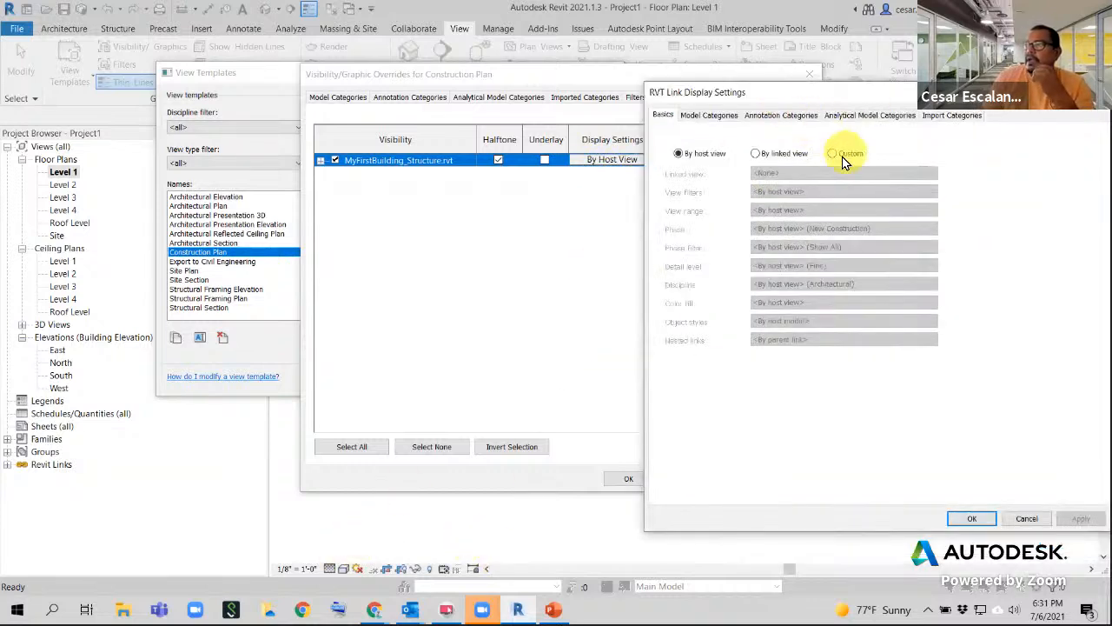
{"action": "left_click", "coordinate": [833, 154]}
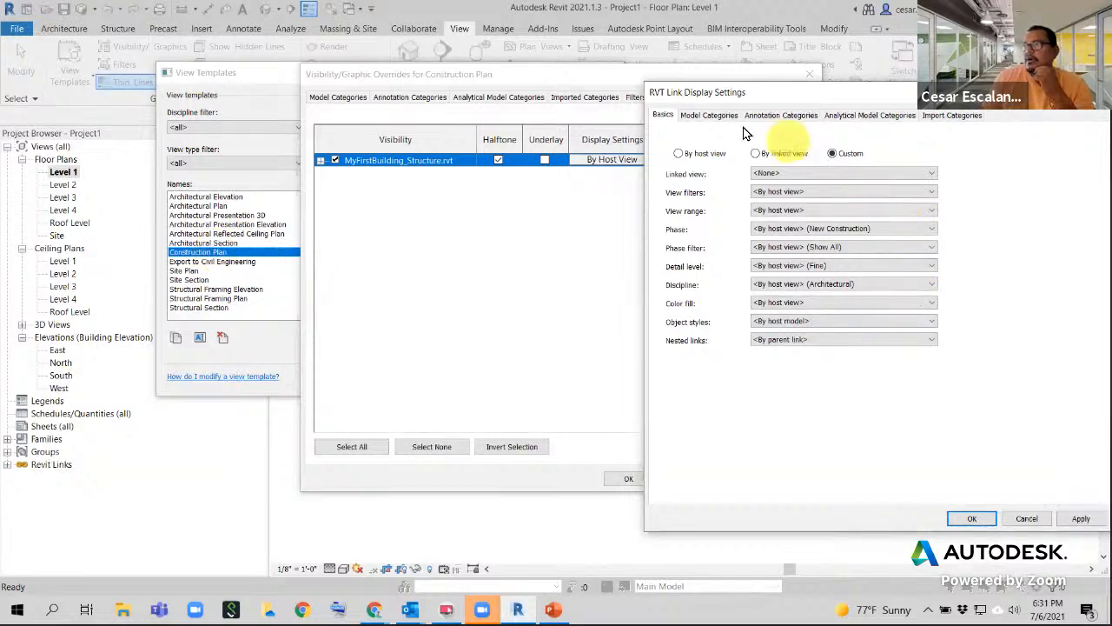
- Set the link's Model Categories to Custom, uncheck Structural Columns, and confirm
{"action": "left_click", "coordinate": [709, 118]}
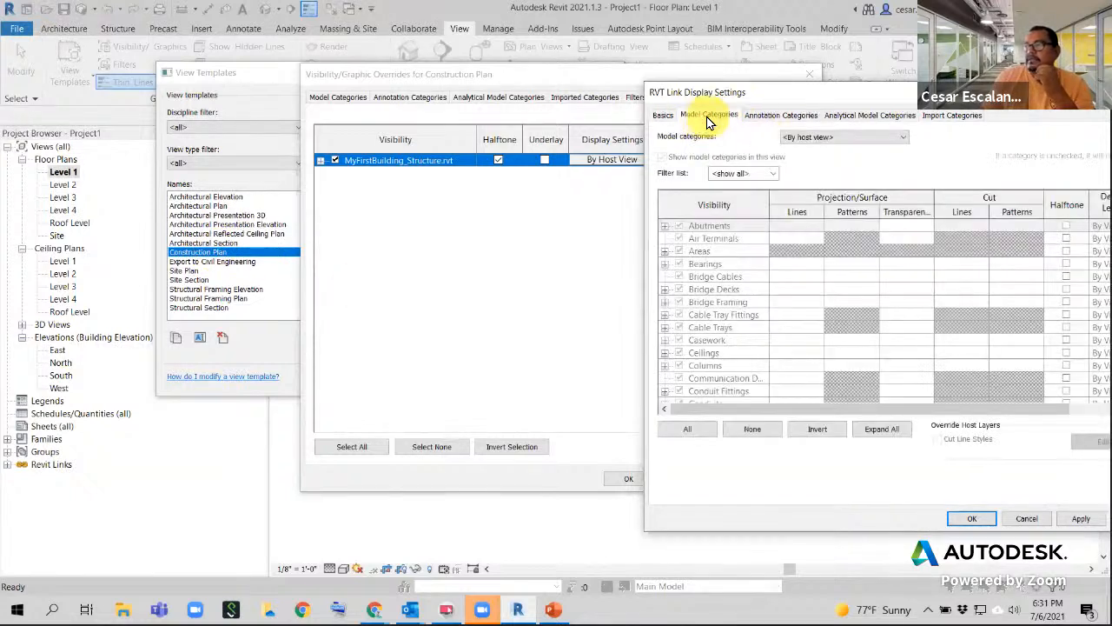
{"action": "left_click", "coordinate": [832, 139]}
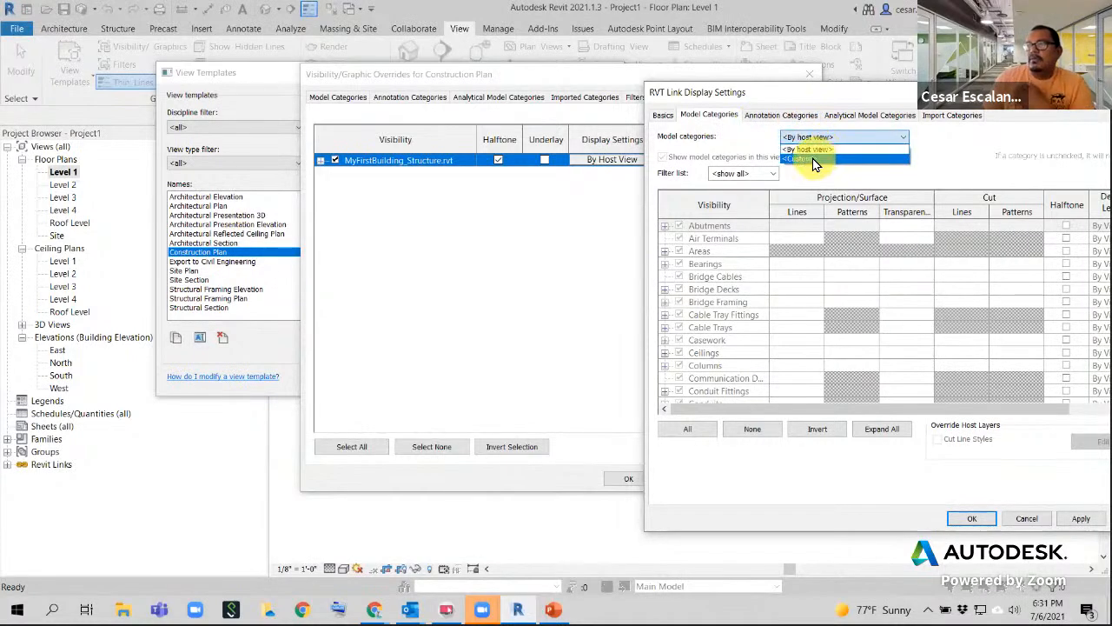
{"action": "left_click", "coordinate": [814, 160]}
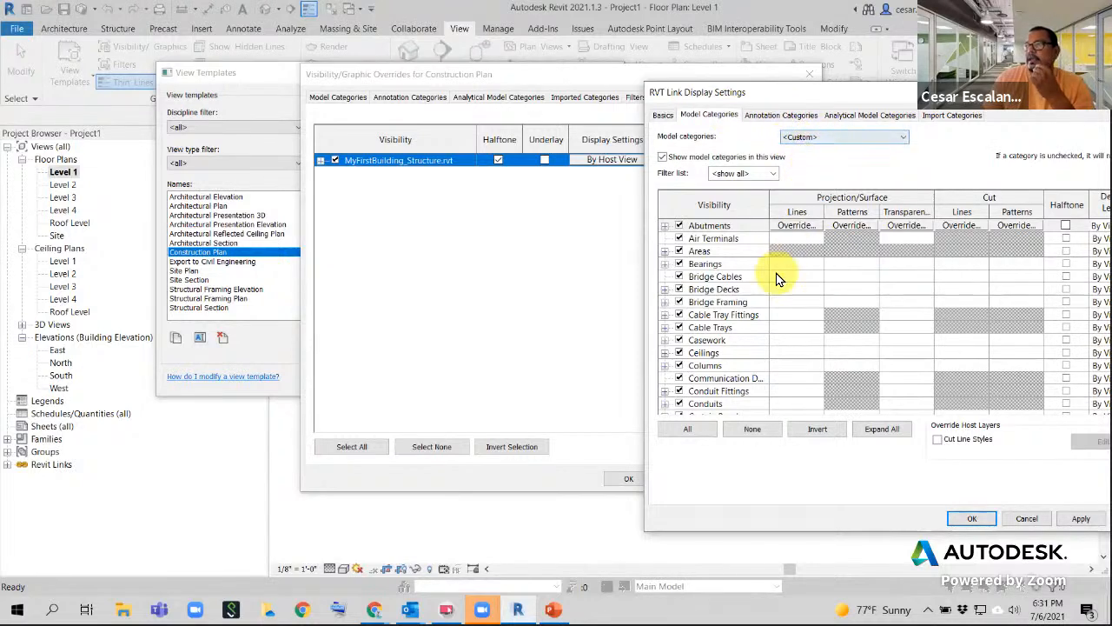
{"action": "left_click", "coordinate": [722, 354]}
{"action": "key", "text": "s"}
{"action": "scroll", "coordinate": [721, 358], "scroll_direction": "down", "scroll_amount": 5}
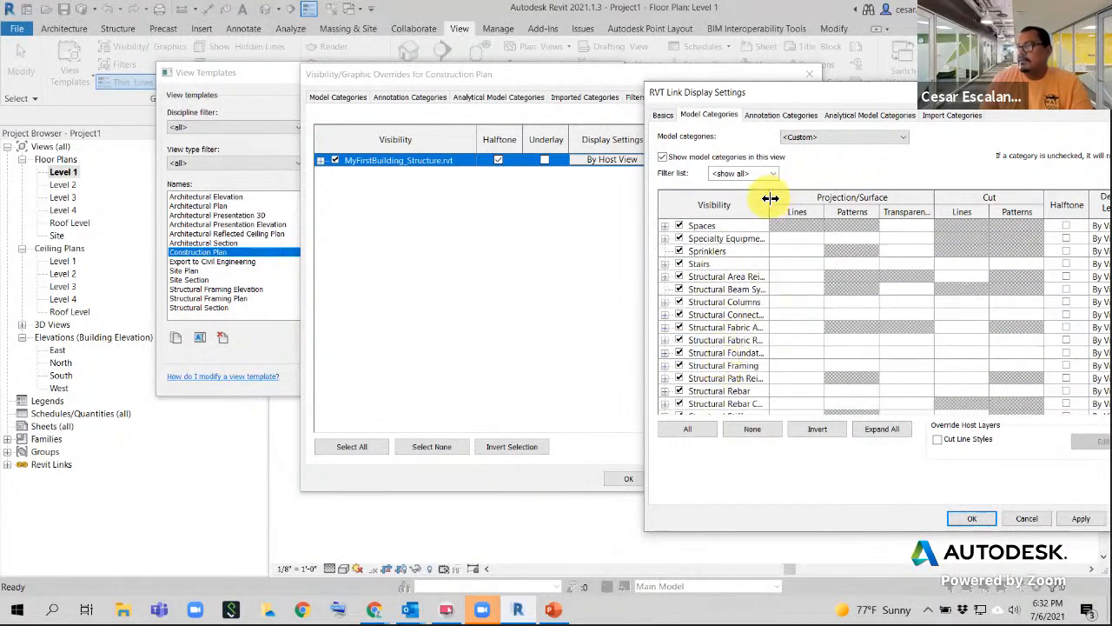
{"action": "left_click_drag", "start_coordinate": [770, 198], "coordinate": [842, 200]}
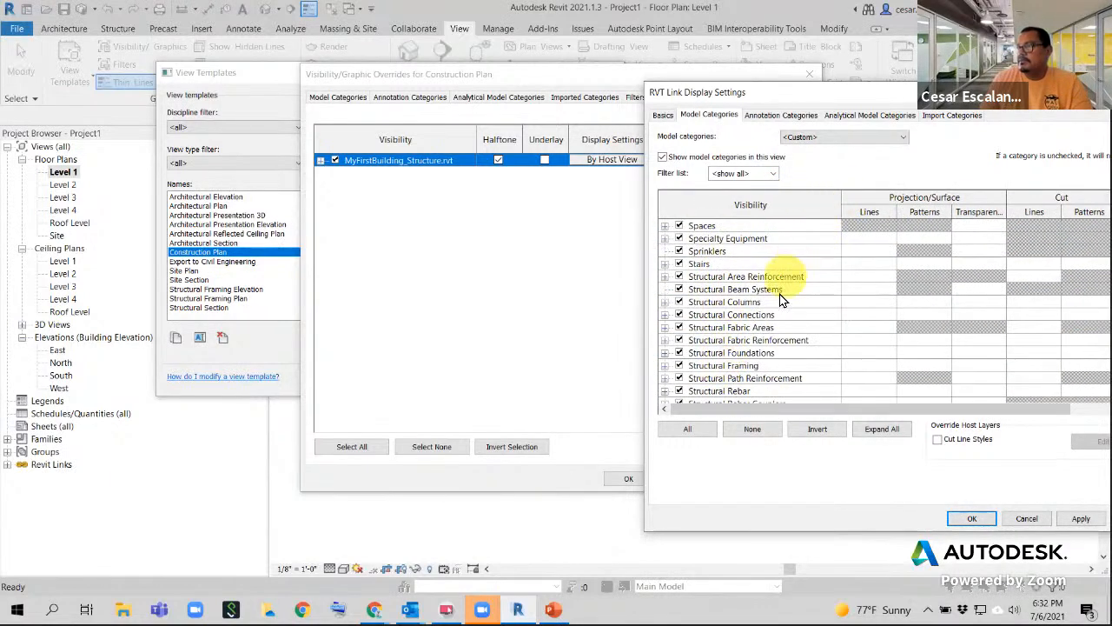
{"action": "left_click", "coordinate": [680, 303]}
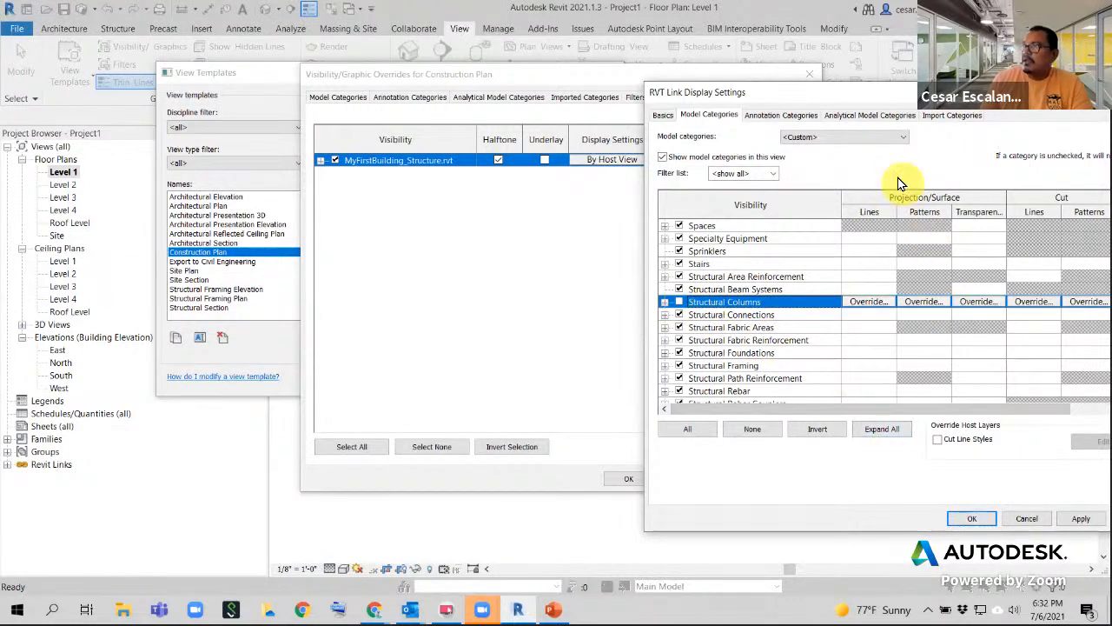
{"action": "left_click_drag", "start_coordinate": [849, 94], "coordinate": [686, 100]}
{"action": "left_click", "coordinate": [800, 524]}
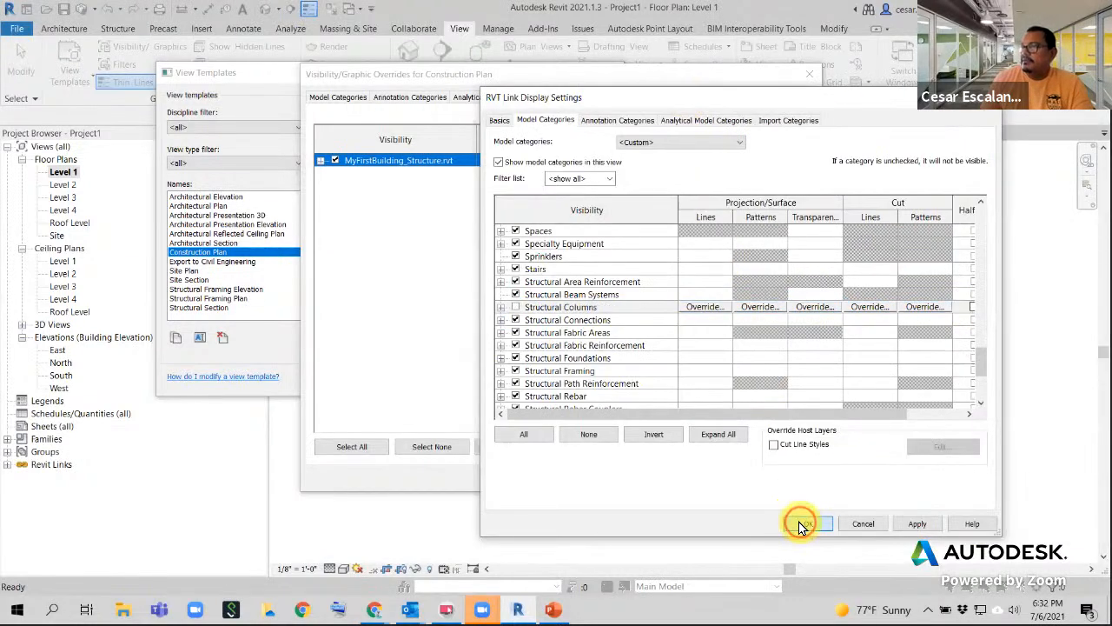
{"action": "left_click", "coordinate": [635, 479]}
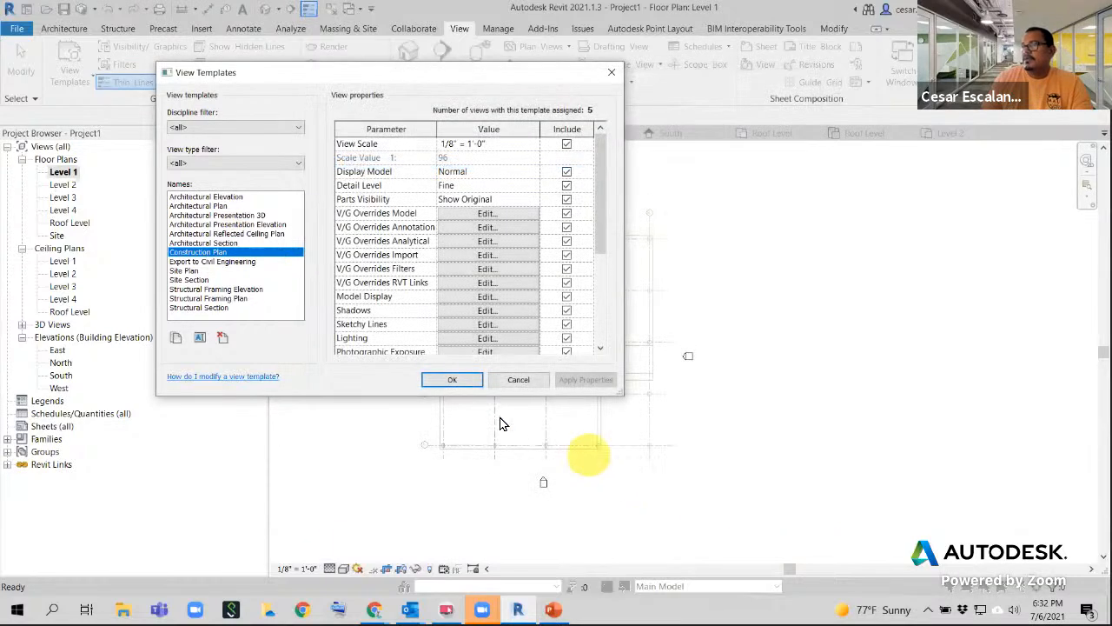
- Save the template changes and review Levels 2, 3 and 4, returning to Level 1
{"action": "left_click", "coordinate": [454, 380]}
{"action": "scroll", "coordinate": [523, 304], "scroll_direction": "up", "scroll_amount": 2}
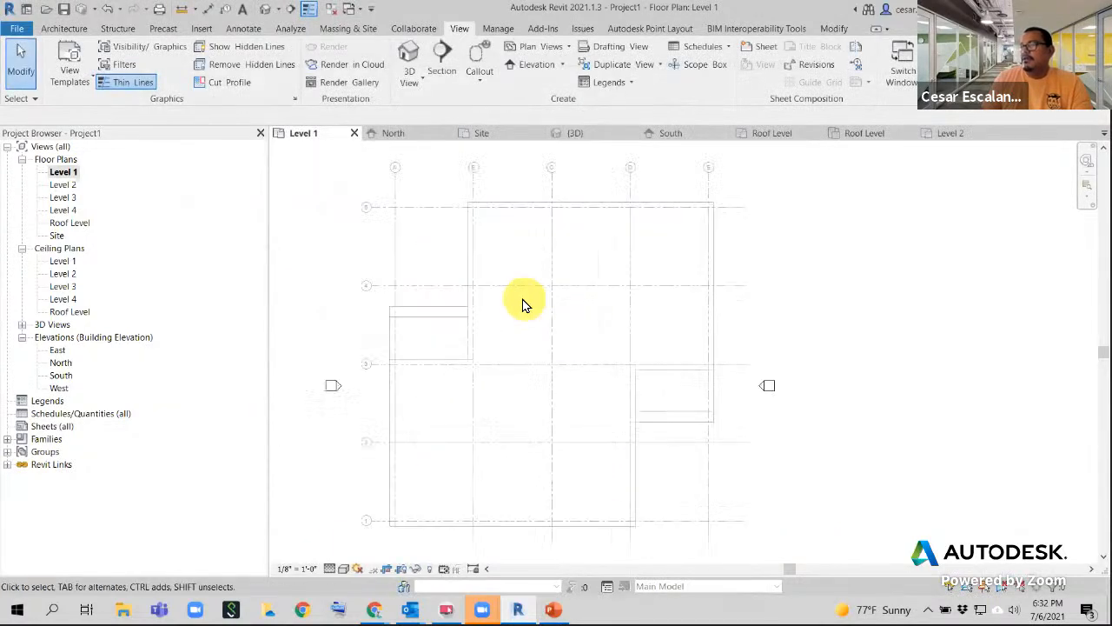
{"action": "scroll", "coordinate": [522, 304], "scroll_direction": "up", "scroll_amount": 2}
{"action": "middle_click_drag", "start_coordinate": [533, 305], "coordinate": [632, 348]}
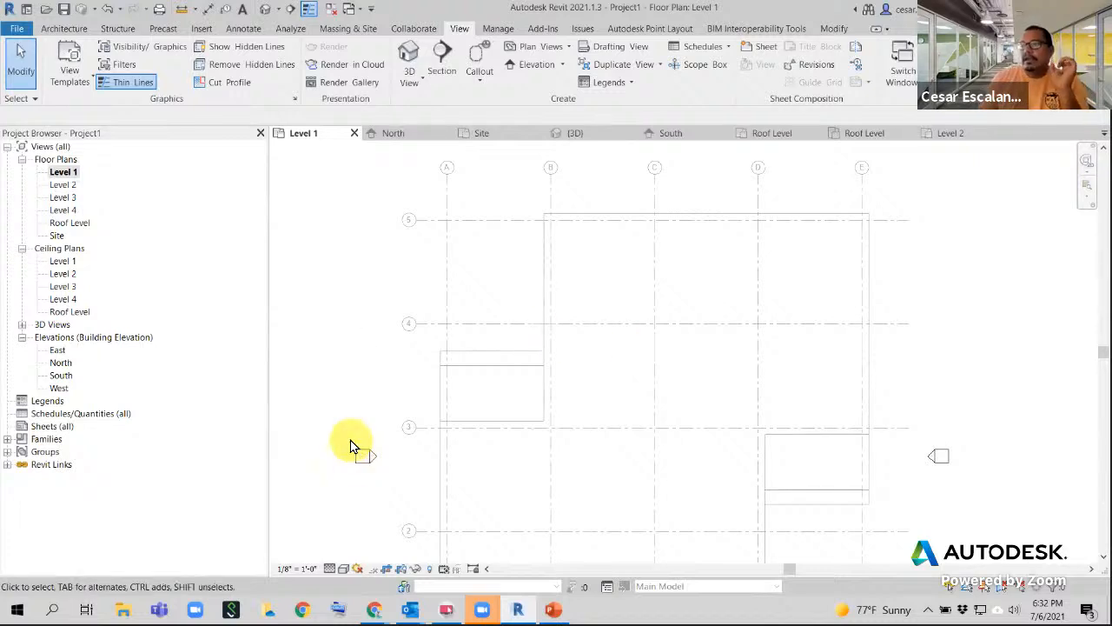
{"action": "double_click", "coordinate": [66, 185]}
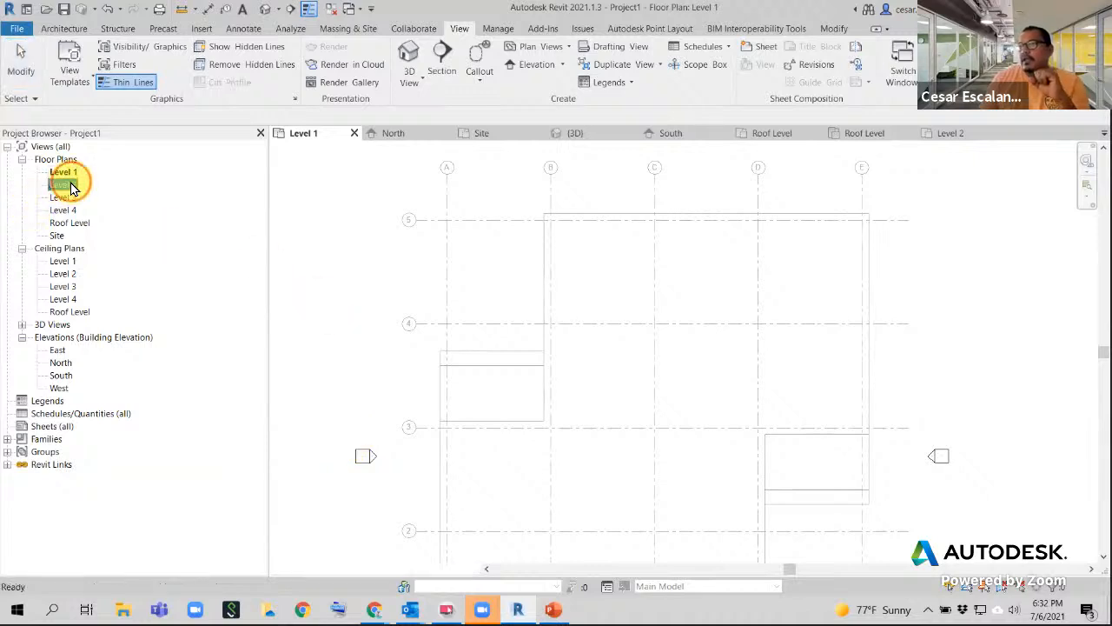
{"action": "double_click", "coordinate": [64, 199]}
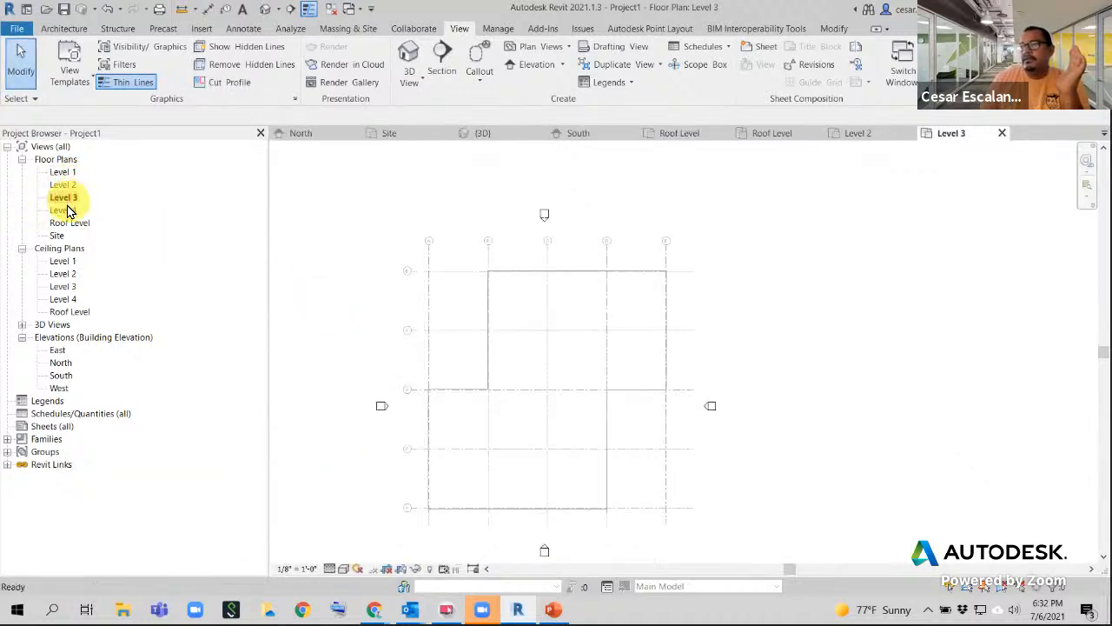
{"action": "double_click", "coordinate": [64, 211]}
{"action": "double_click", "coordinate": [64, 172]}
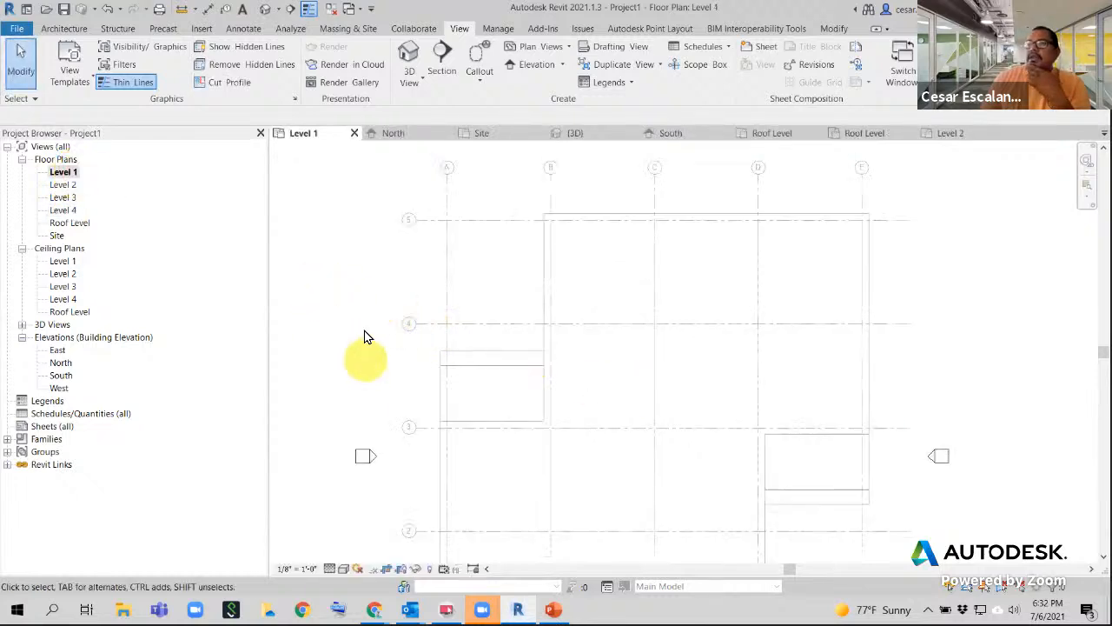
- Undo the template change so the linked structural columns reappear in Level 1
{"action": "left_click", "coordinate": [106, 17]}
{"action": "scroll", "coordinate": [443, 261], "scroll_direction": "down", "scroll_amount": 5}
{"action": "scroll", "coordinate": [577, 376], "scroll_direction": "up", "scroll_amount": 2}
{"action": "middle_click_drag", "start_coordinate": [561, 318], "coordinate": [666, 375]}
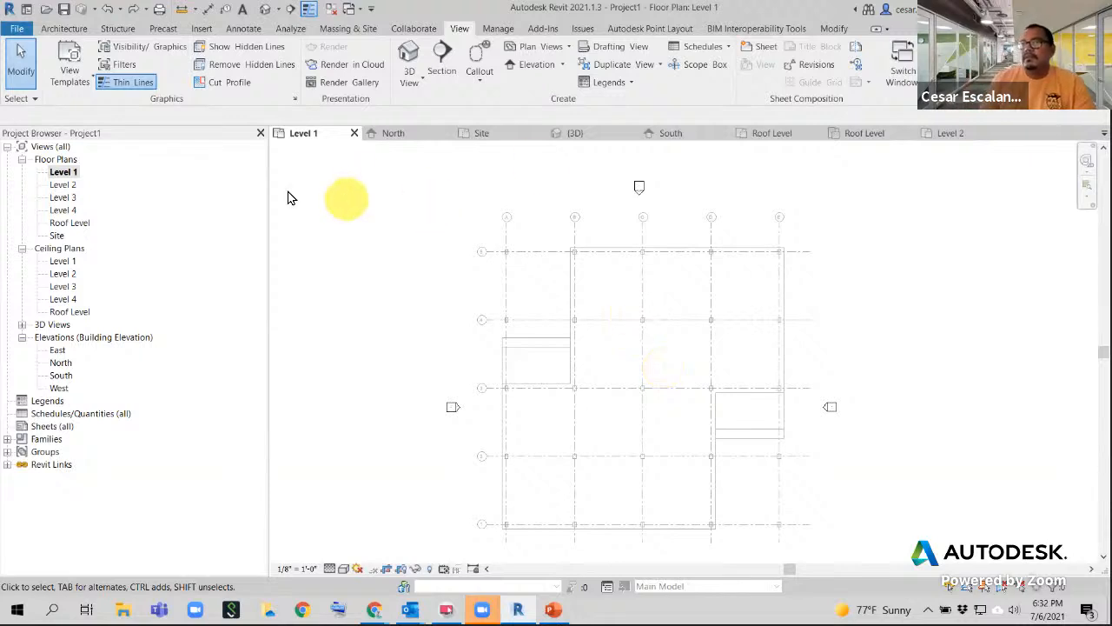
{"action": "left_click", "coordinate": [73, 90]}
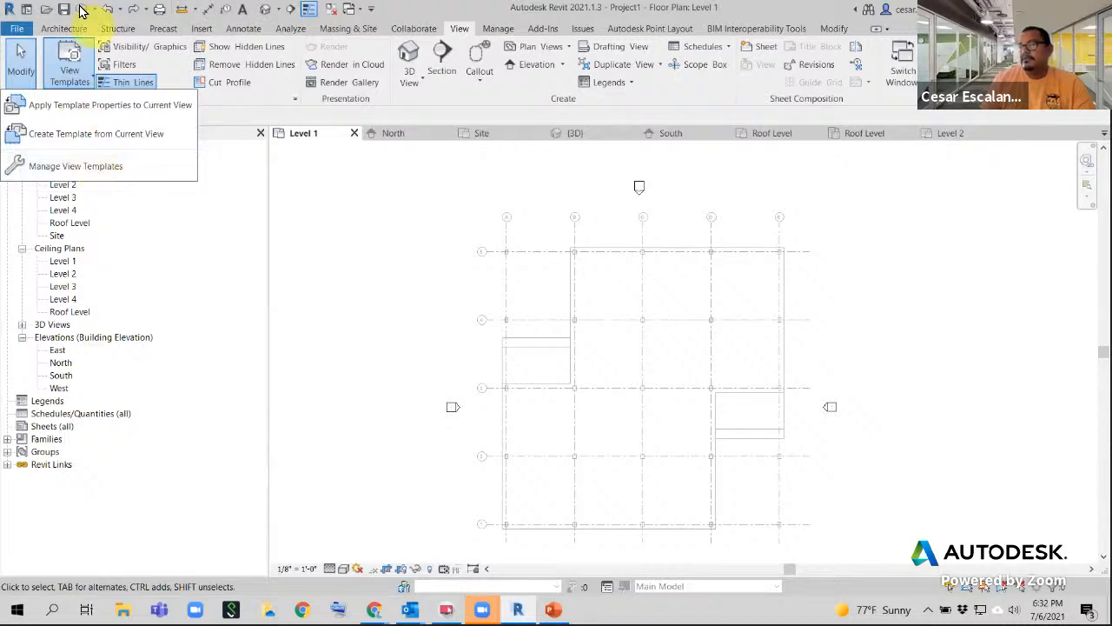
- Set the Construction Plan template's linked model display settings to Custom
{"action": "left_click", "coordinate": [94, 168]}
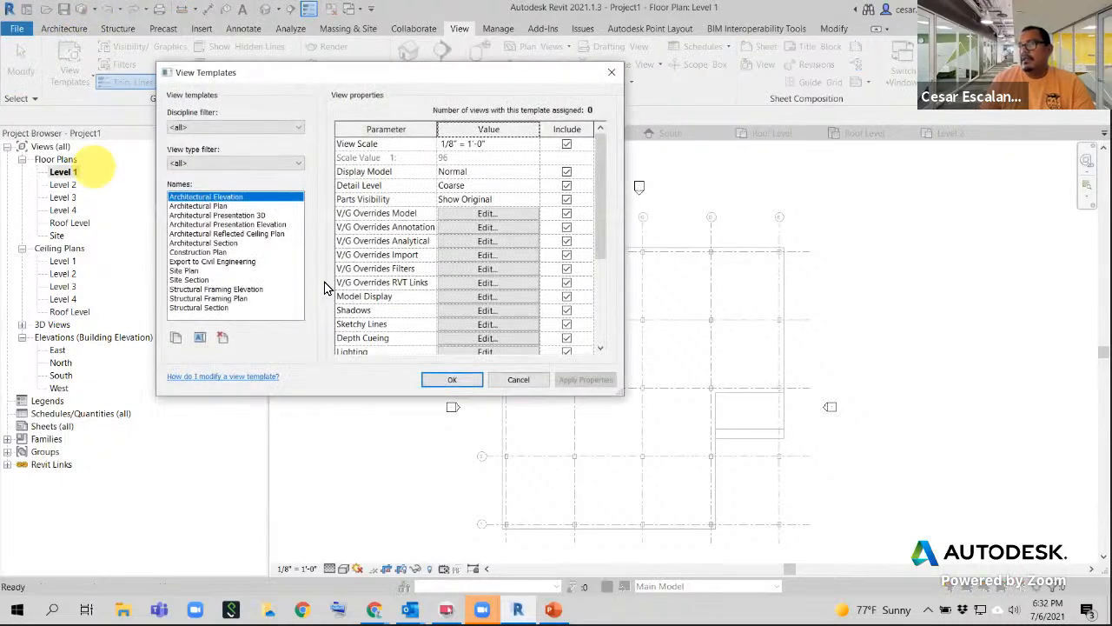
{"action": "left_click", "coordinate": [205, 252]}
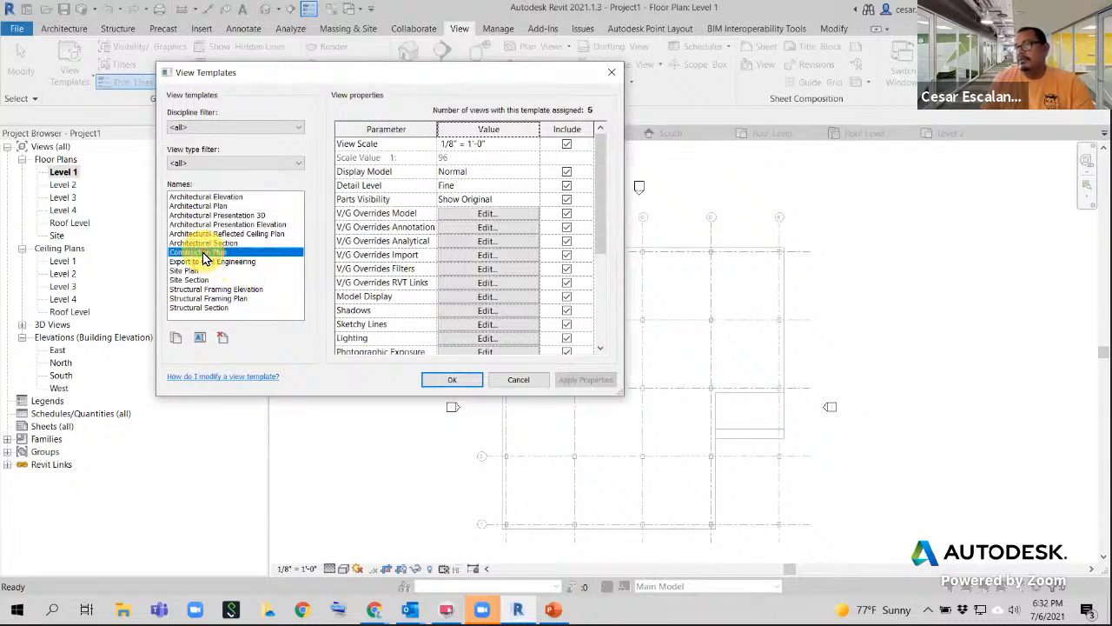
{"action": "left_click", "coordinate": [486, 282]}
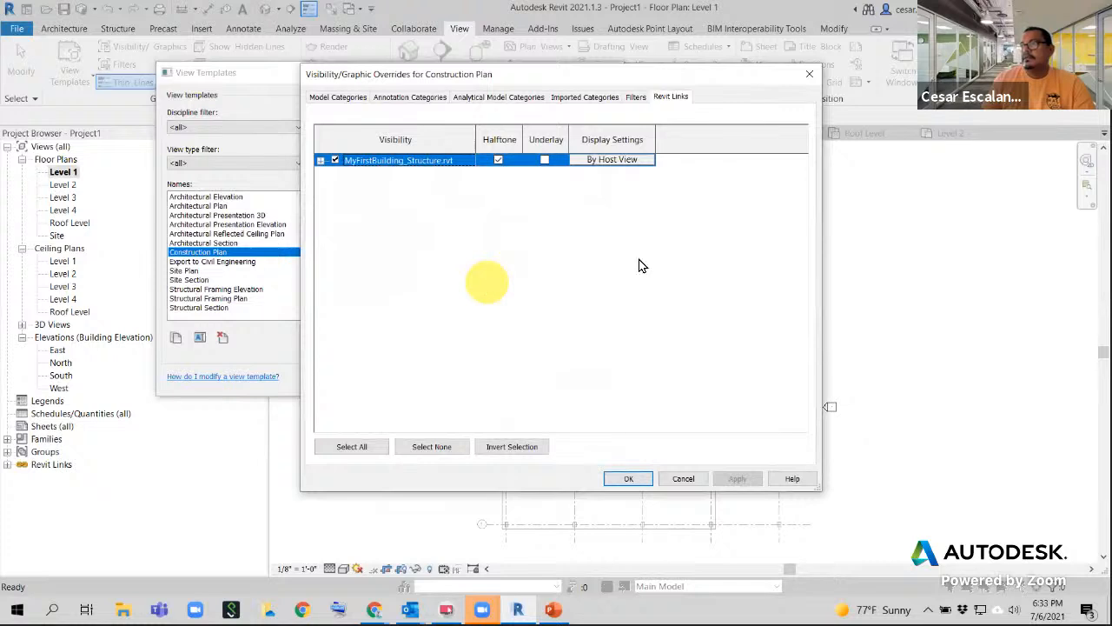
{"action": "left_click", "coordinate": [598, 164]}
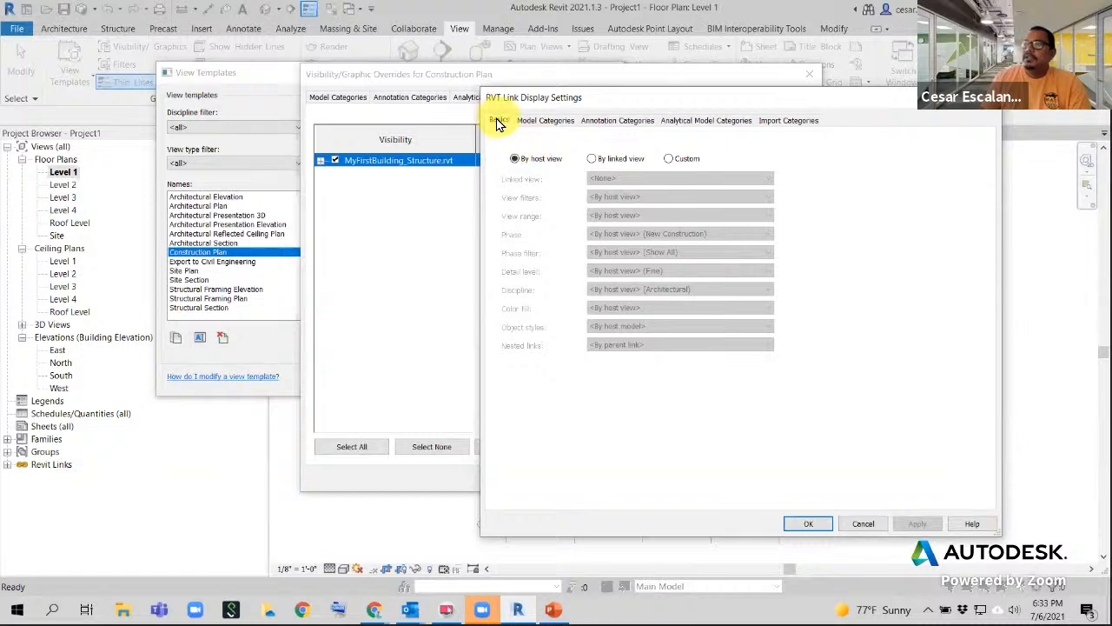
{"action": "left_click", "coordinate": [669, 160]}
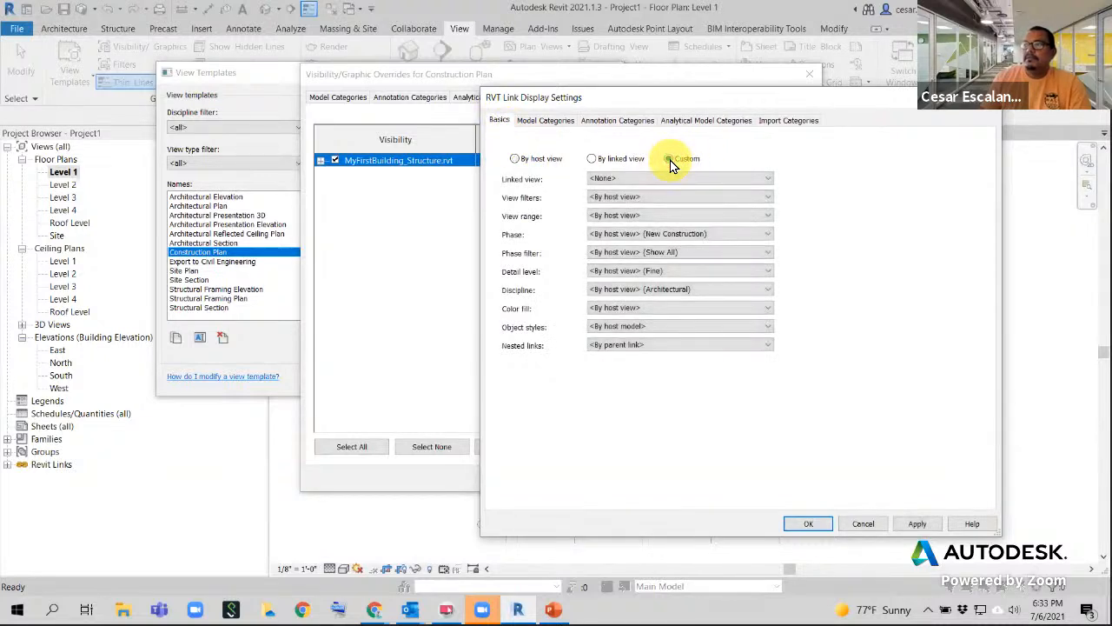
- Set Model Categories to Custom, uncheck Structural Columns, and confirm all dialogs
{"action": "left_click", "coordinate": [536, 121]}
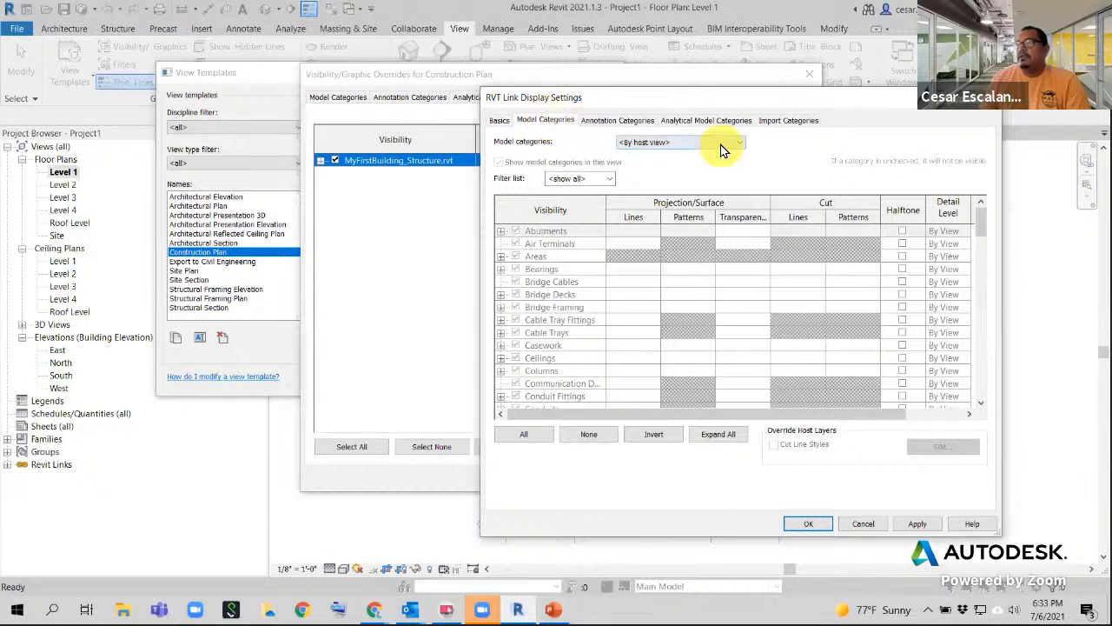
{"action": "left_click", "coordinate": [650, 142]}
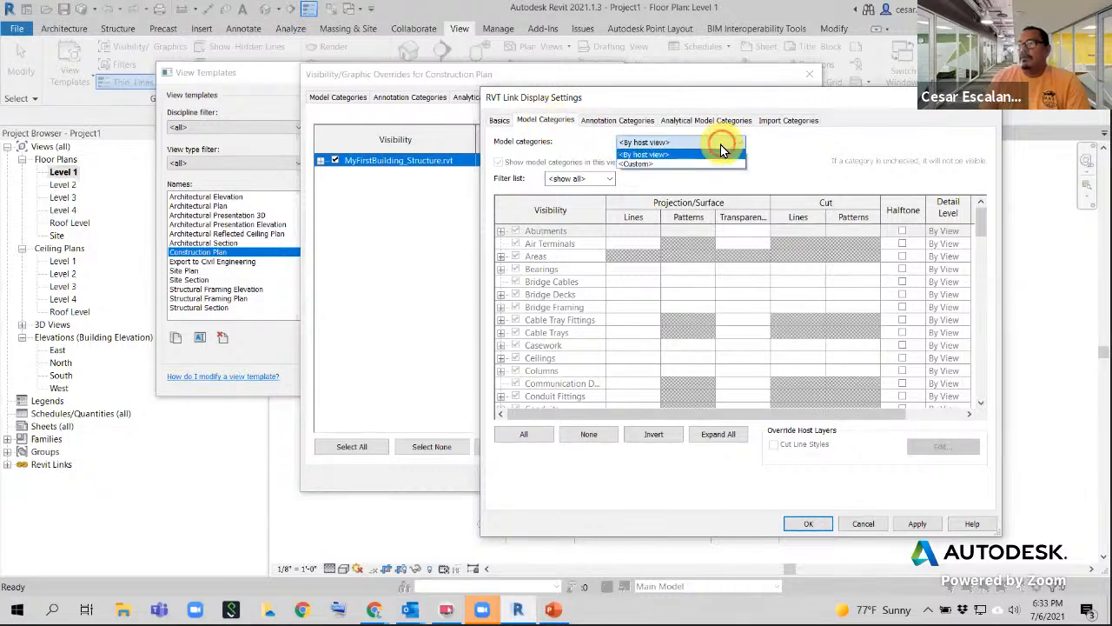
{"action": "left_click", "coordinate": [639, 163]}
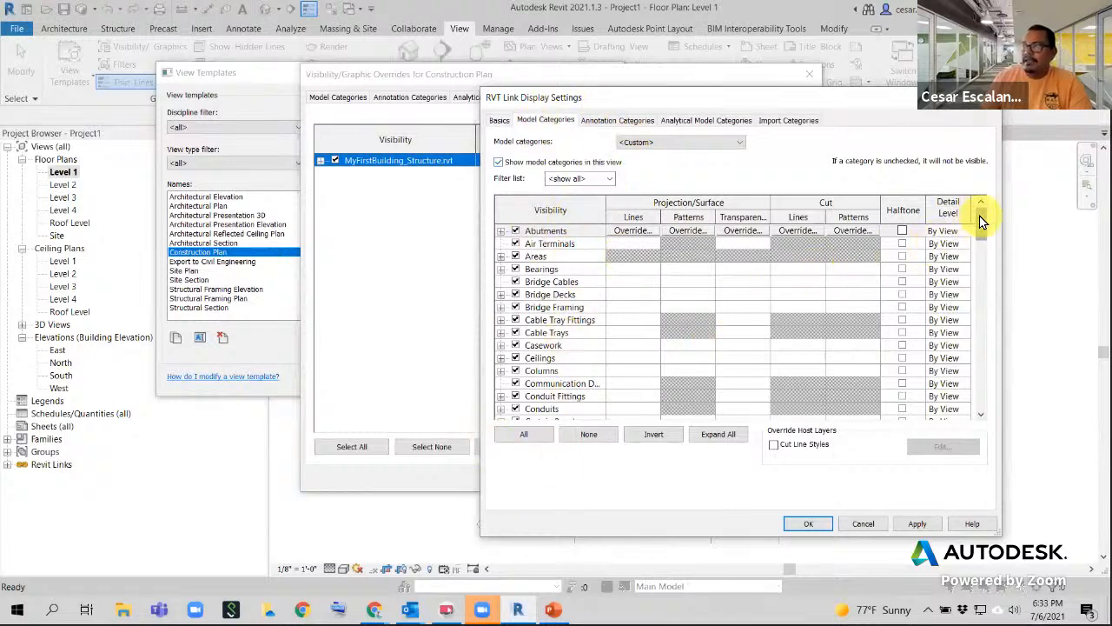
{"action": "left_click_drag", "start_coordinate": [979, 219], "coordinate": [978, 356]}
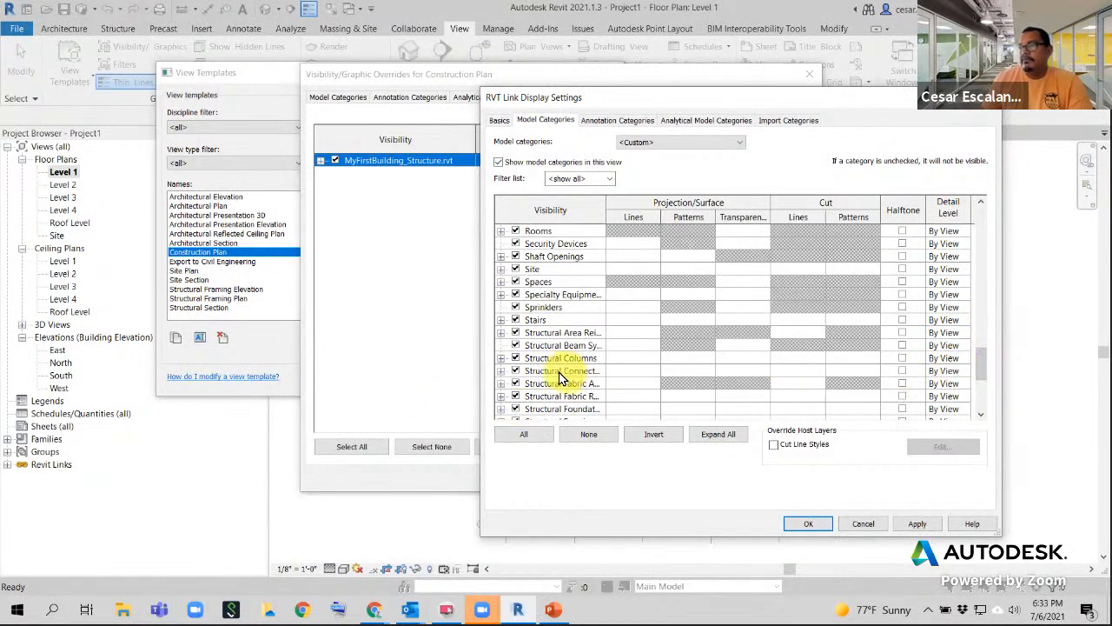
{"action": "left_click", "coordinate": [515, 357]}
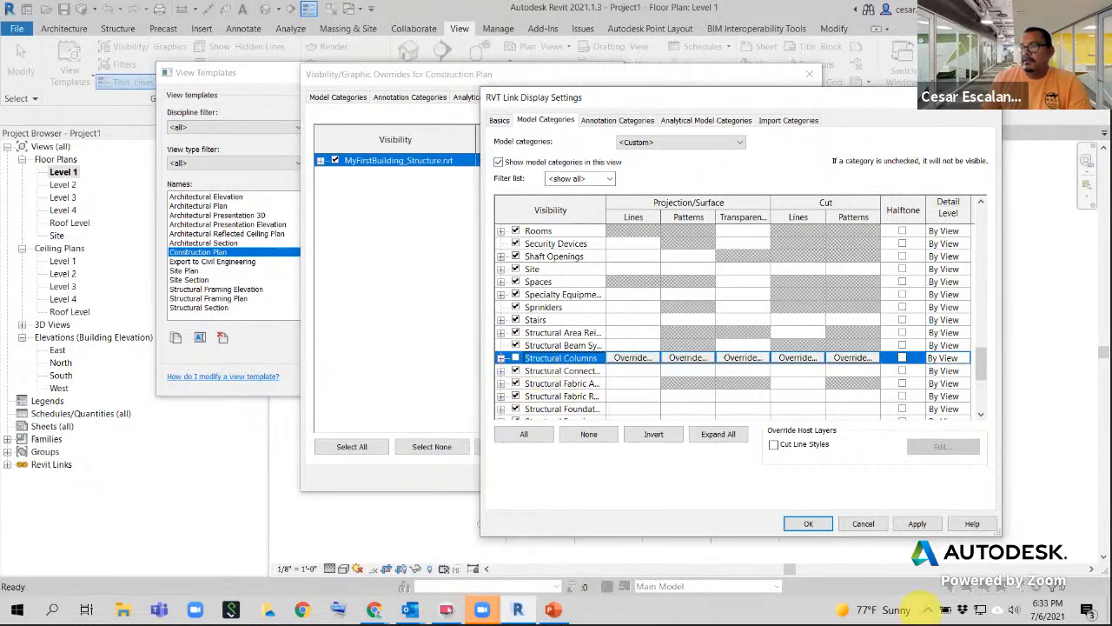
{"action": "left_click", "coordinate": [809, 524]}
{"action": "left_click", "coordinate": [637, 478]}
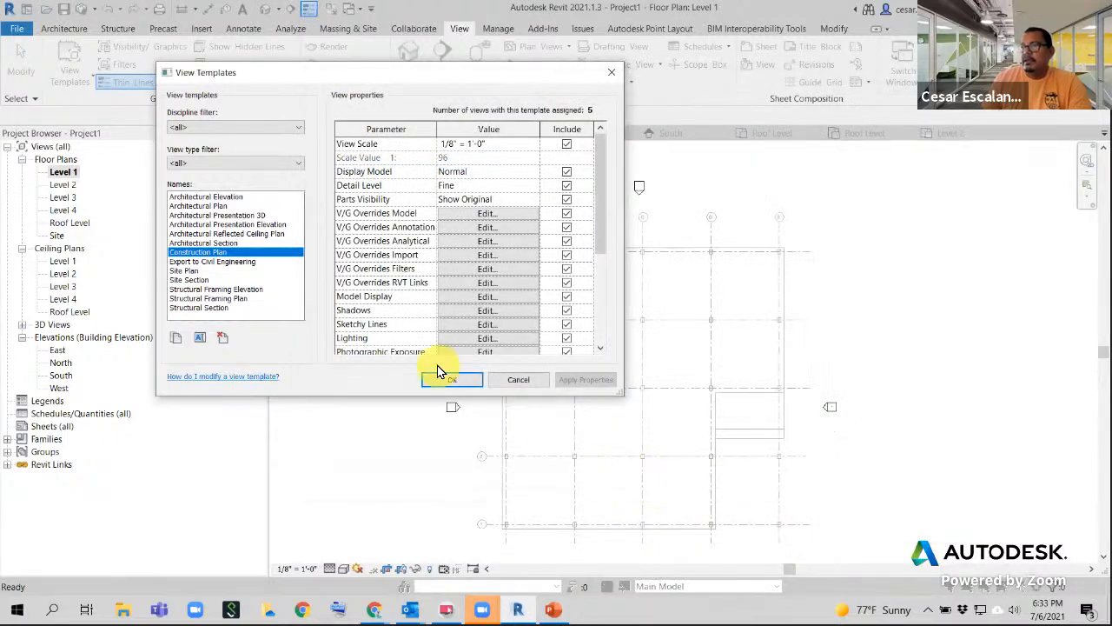
{"action": "left_click", "coordinate": [455, 380]}
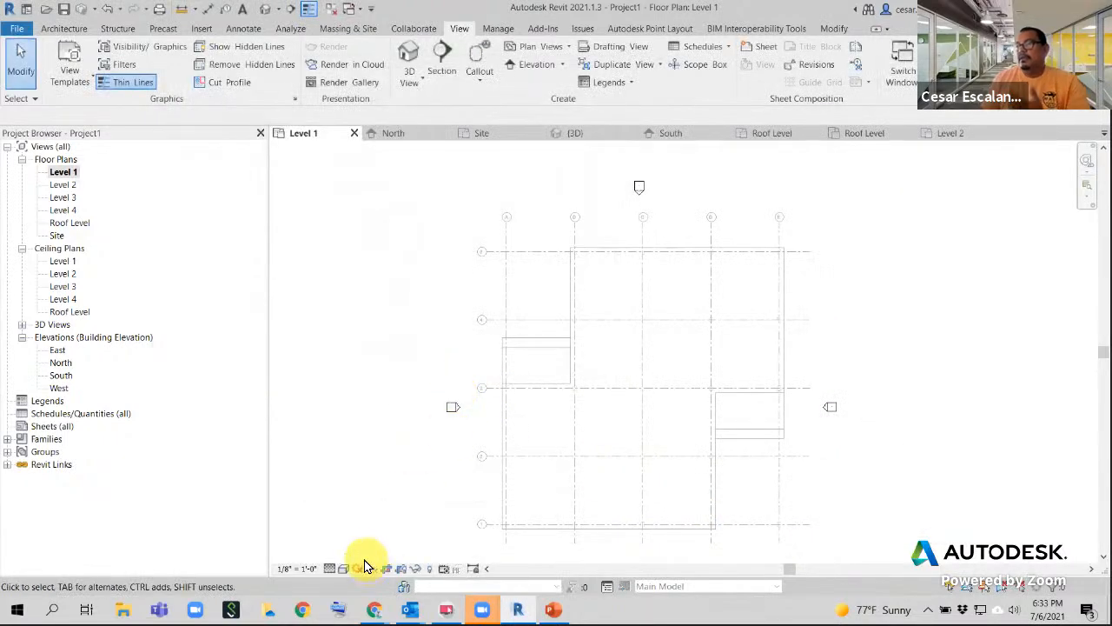
{"action": "double_click", "coordinate": [62, 185]}
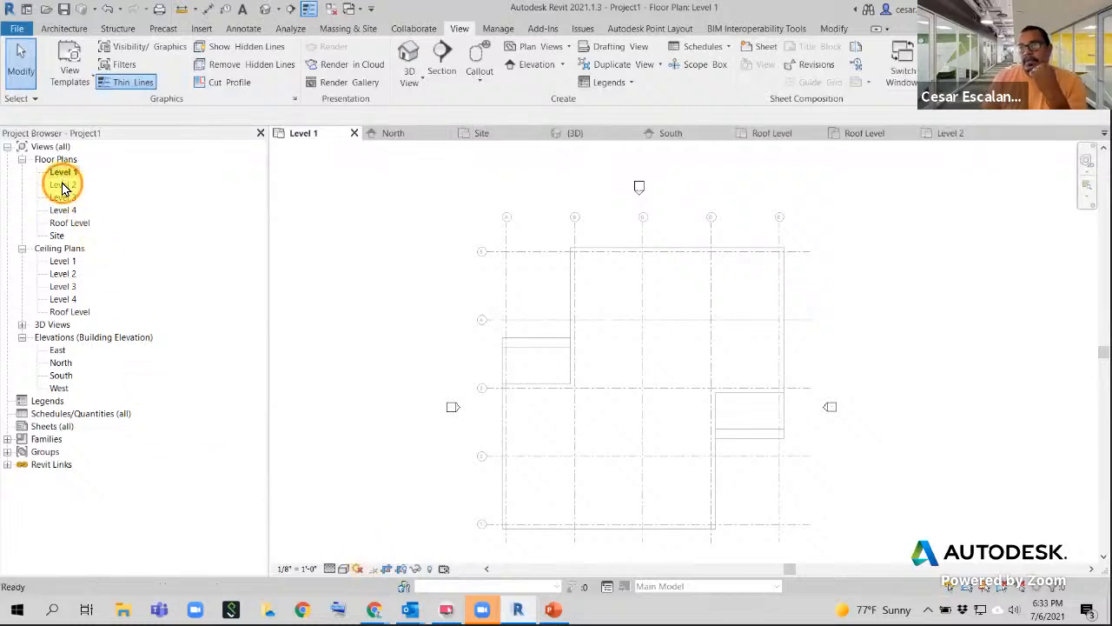
{"action": "double_click", "coordinate": [64, 173]}
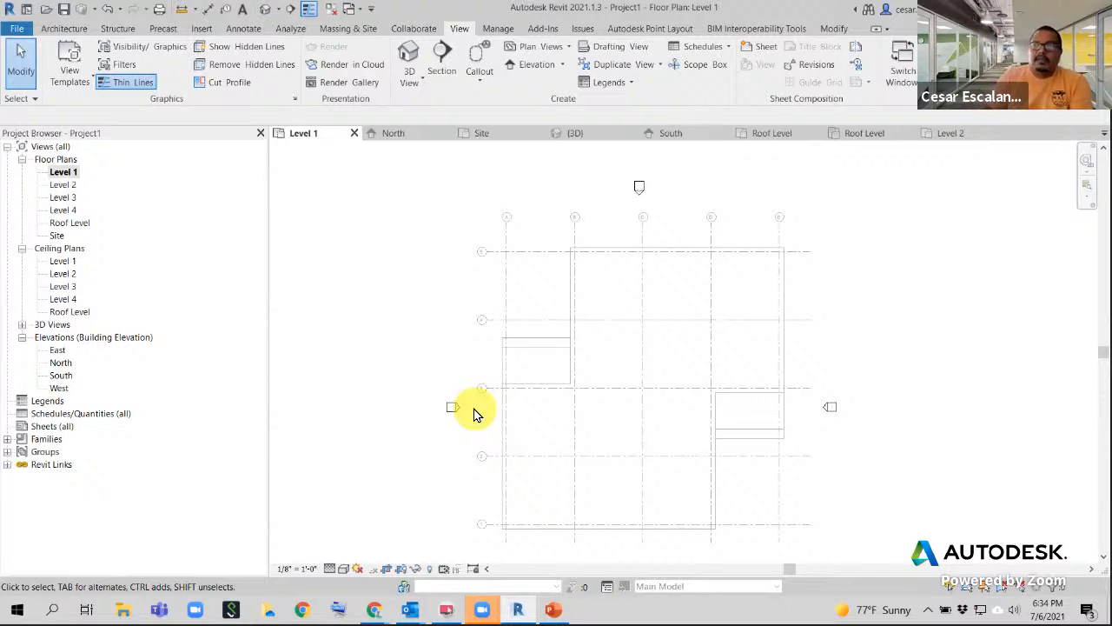
{"action": "scroll", "coordinate": [514, 339], "scroll_direction": "down", "scroll_amount": 2}
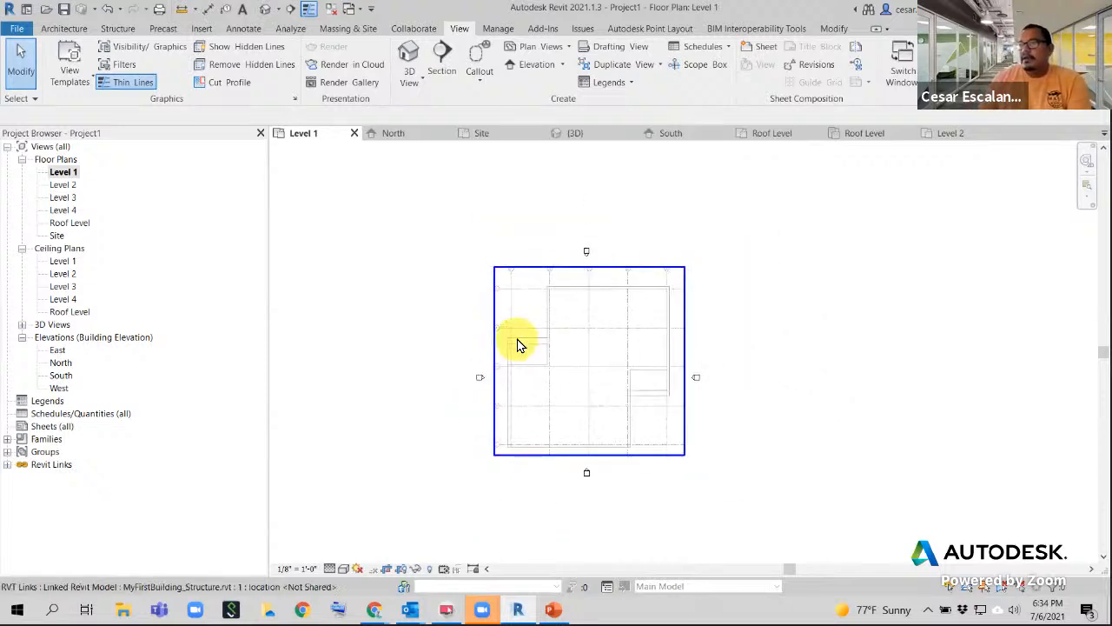
{"action": "mouse_move", "coordinate": [535, 385]}
{"action": "middle_mouse_down"}
{"action": "mouse_move", "coordinate": [484, 402]}
{"action": "mouse_move", "coordinate": [187, 385]}
{"action": "middle_mouse_up"}
{"action": "middle_click_drag", "start_coordinate": [318, 350], "coordinate": [603, 325]}
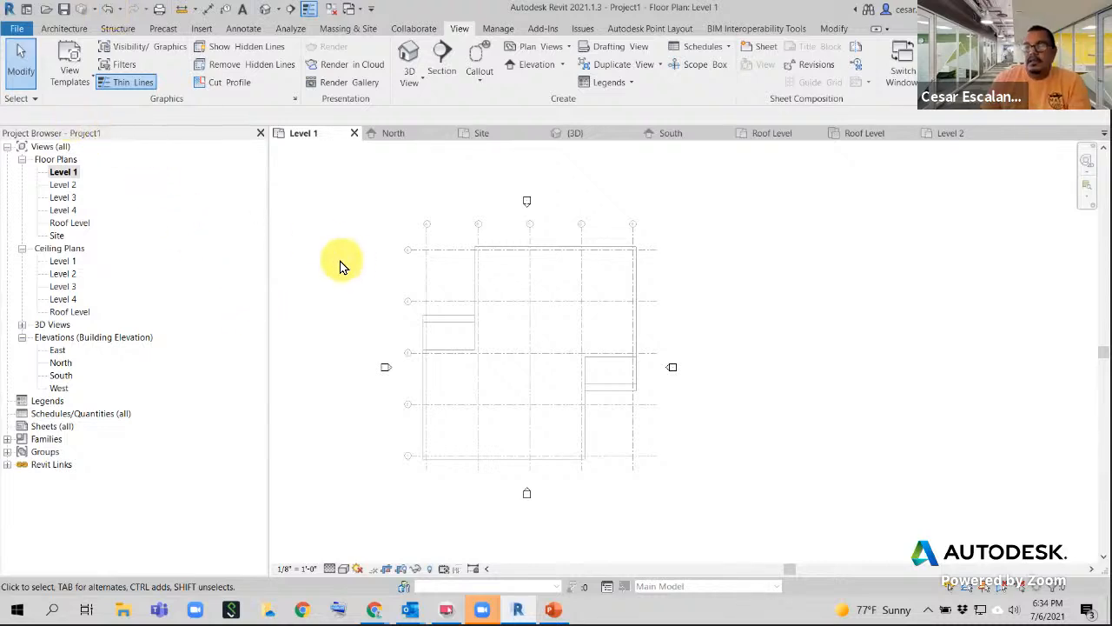
{"action": "scroll", "coordinate": [348, 280], "scroll_direction": "up", "scroll_amount": 3}
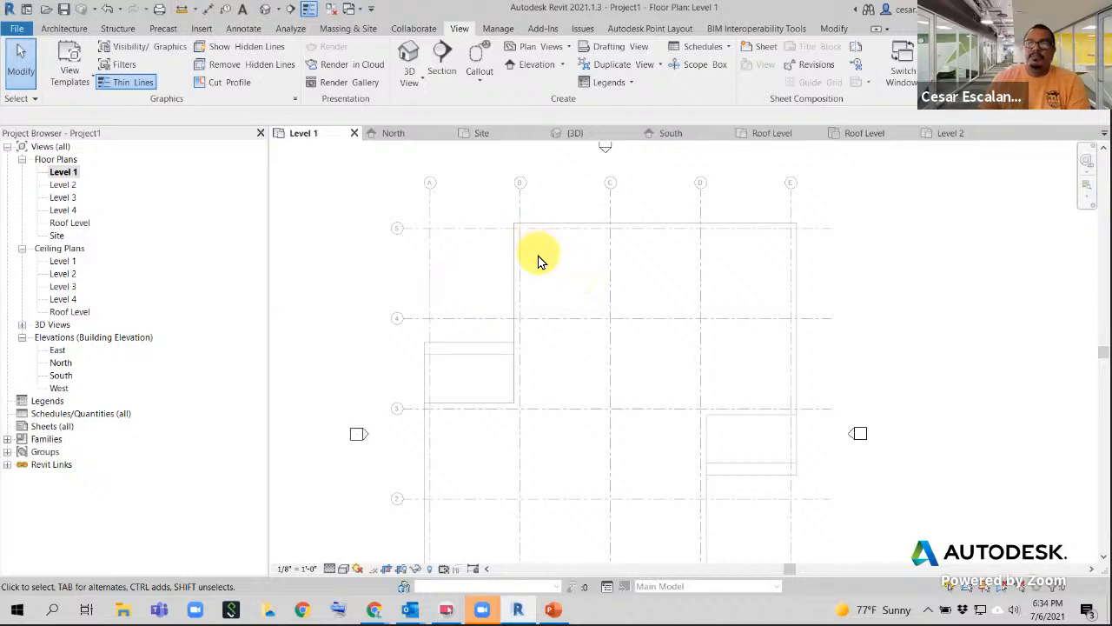
- Set the Construction Plan template's linked model display back to By host view and confirm all dialogs
{"action": "left_click", "coordinate": [70, 82]}
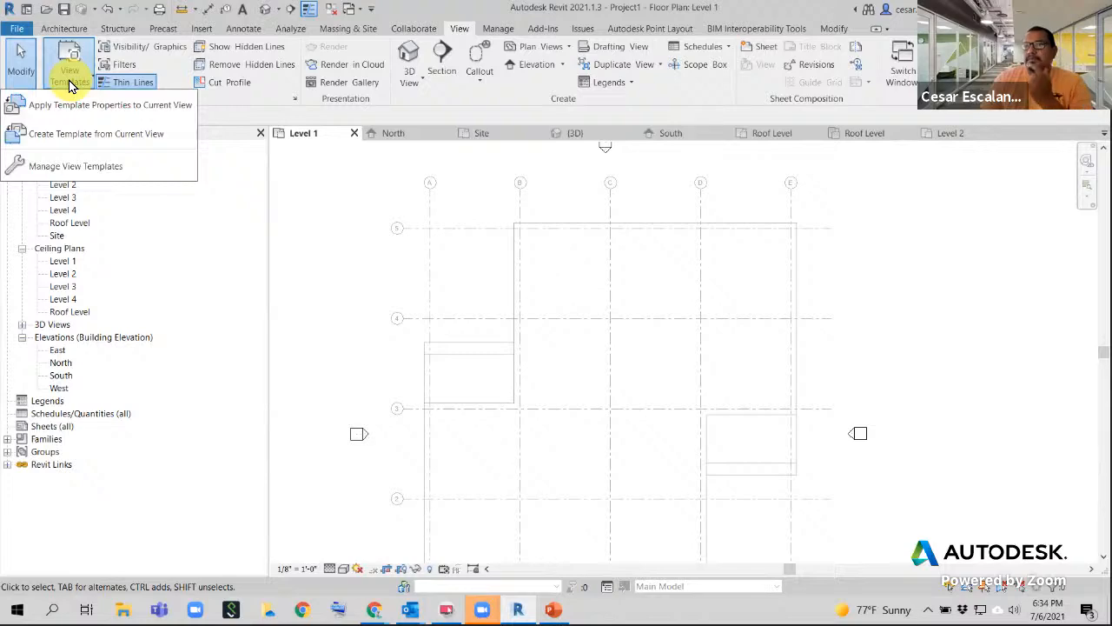
{"action": "left_click", "coordinate": [87, 166]}
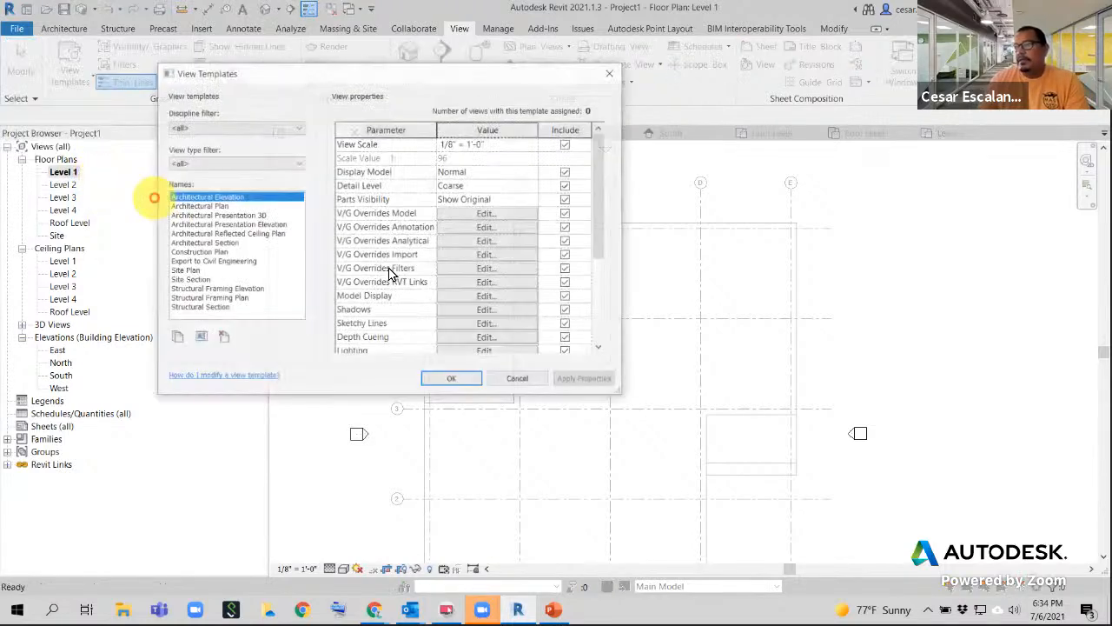
{"action": "left_click", "coordinate": [196, 252]}
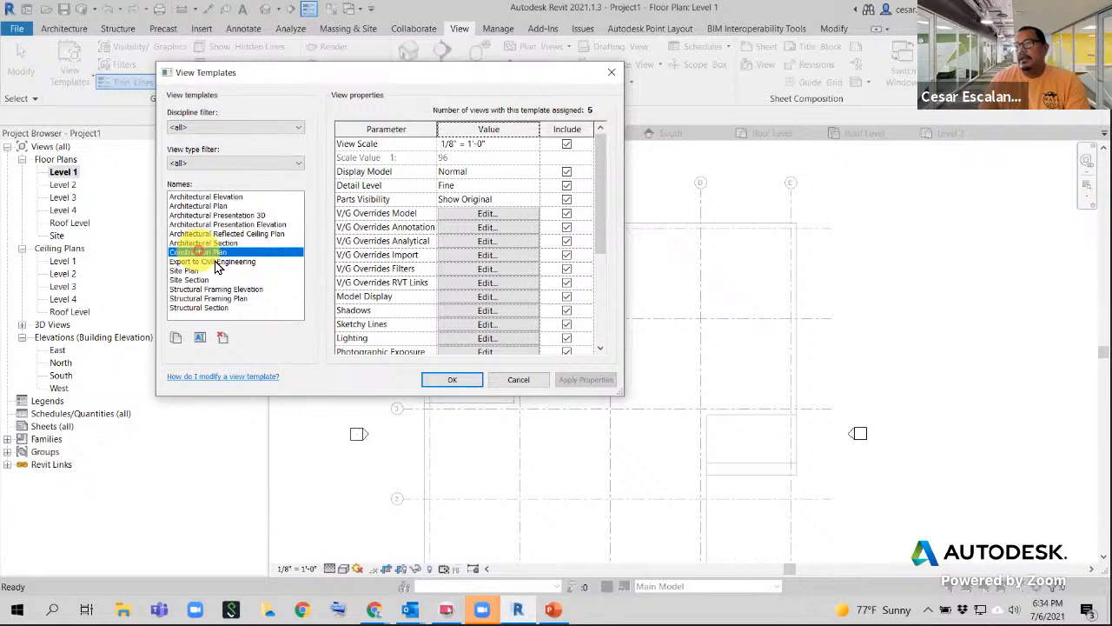
{"action": "left_click", "coordinate": [500, 283]}
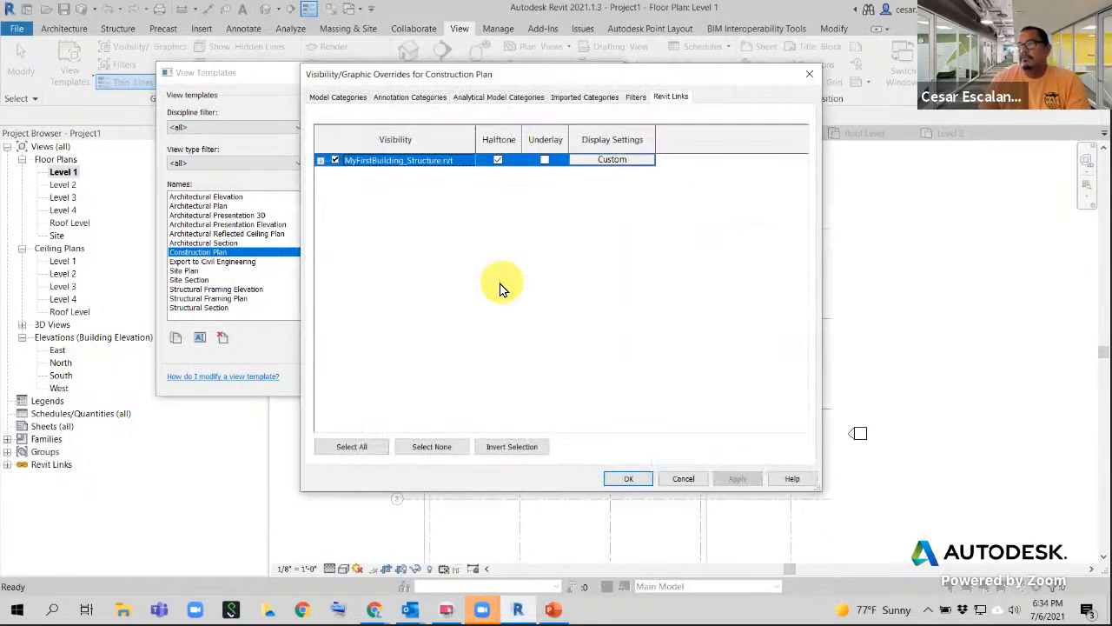
{"action": "left_click", "coordinate": [613, 159]}
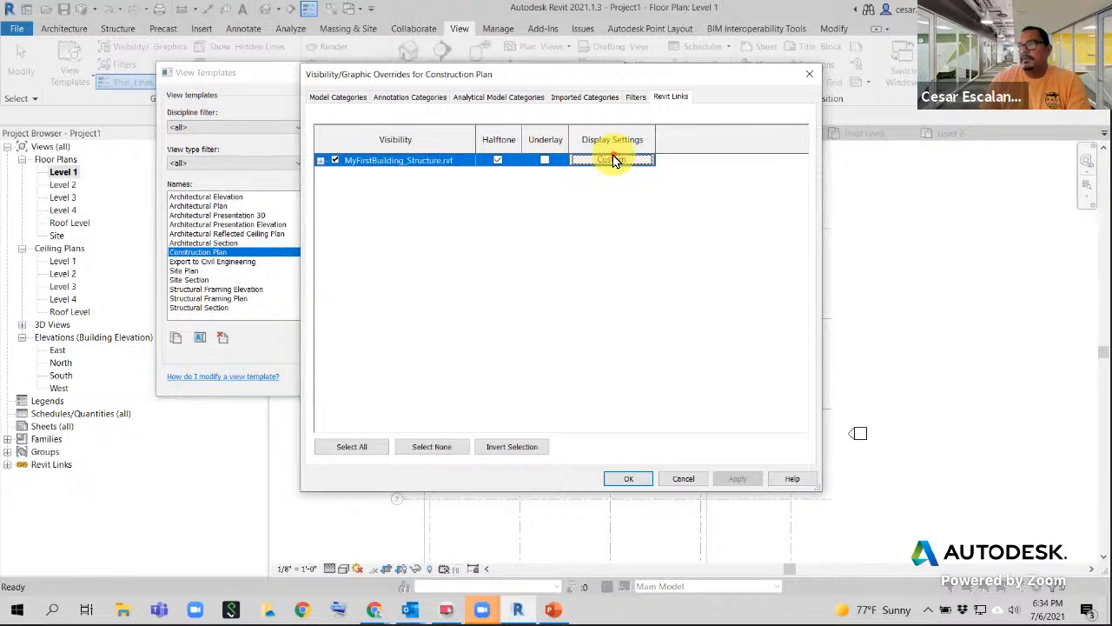
{"action": "left_click", "coordinate": [668, 158]}
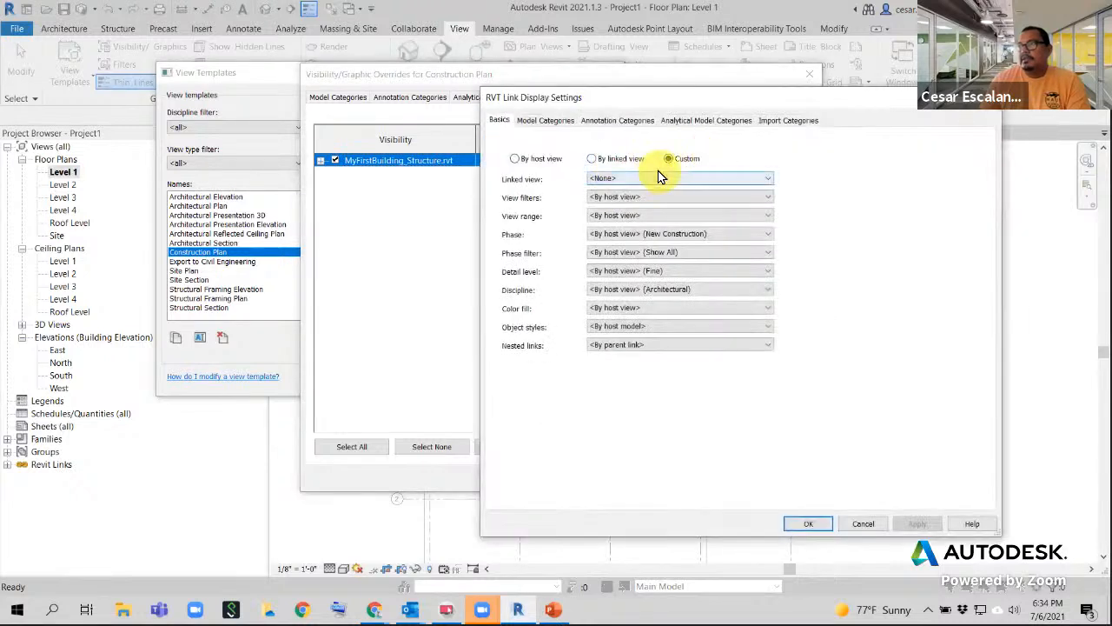
{"action": "left_click", "coordinate": [518, 158]}
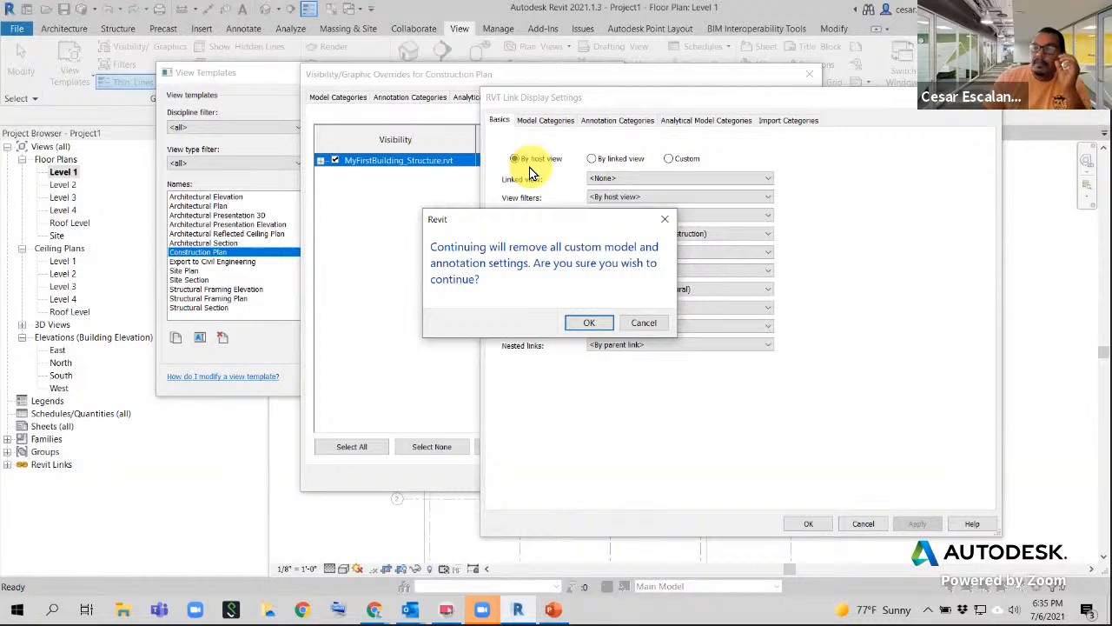
{"action": "left_click", "coordinate": [588, 323]}
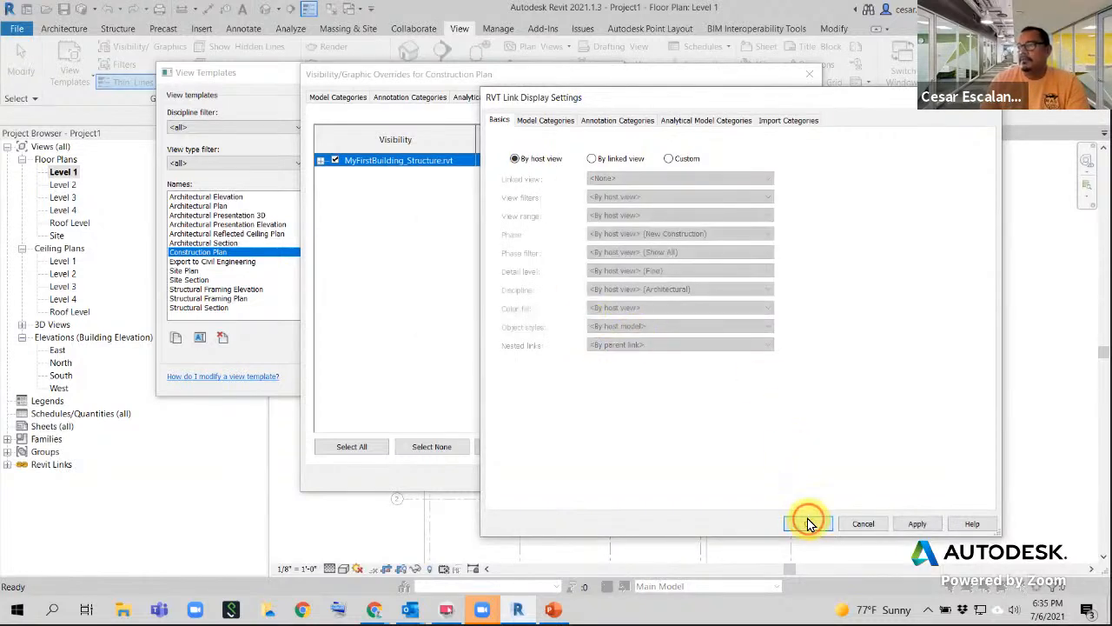
{"action": "left_click", "coordinate": [807, 521]}
{"action": "left_click", "coordinate": [629, 479]}
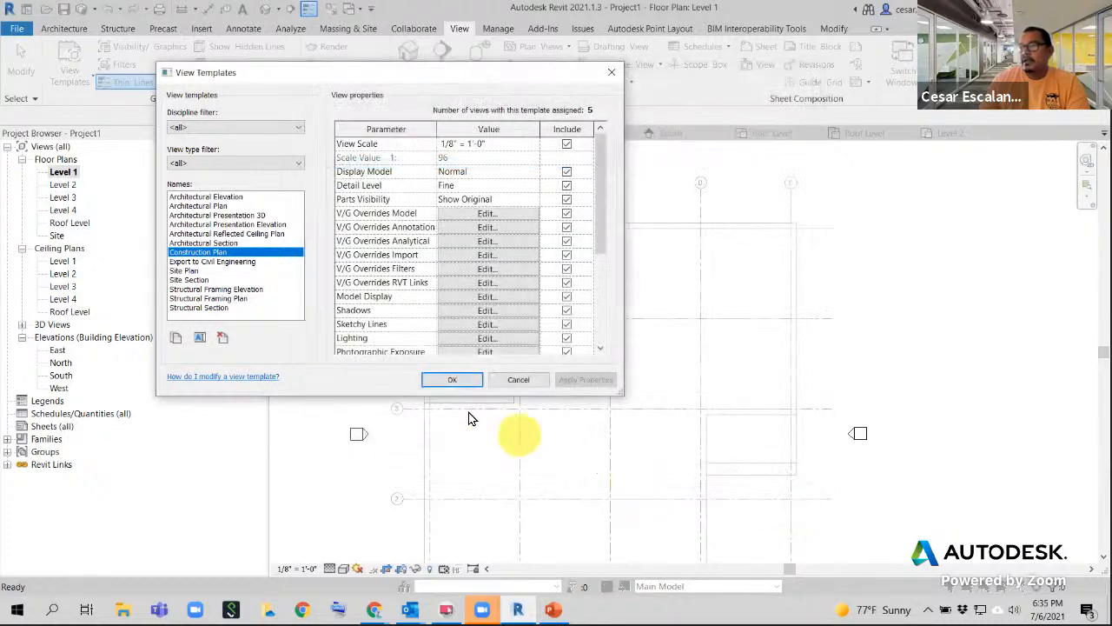
{"action": "left_click", "coordinate": [453, 380]}
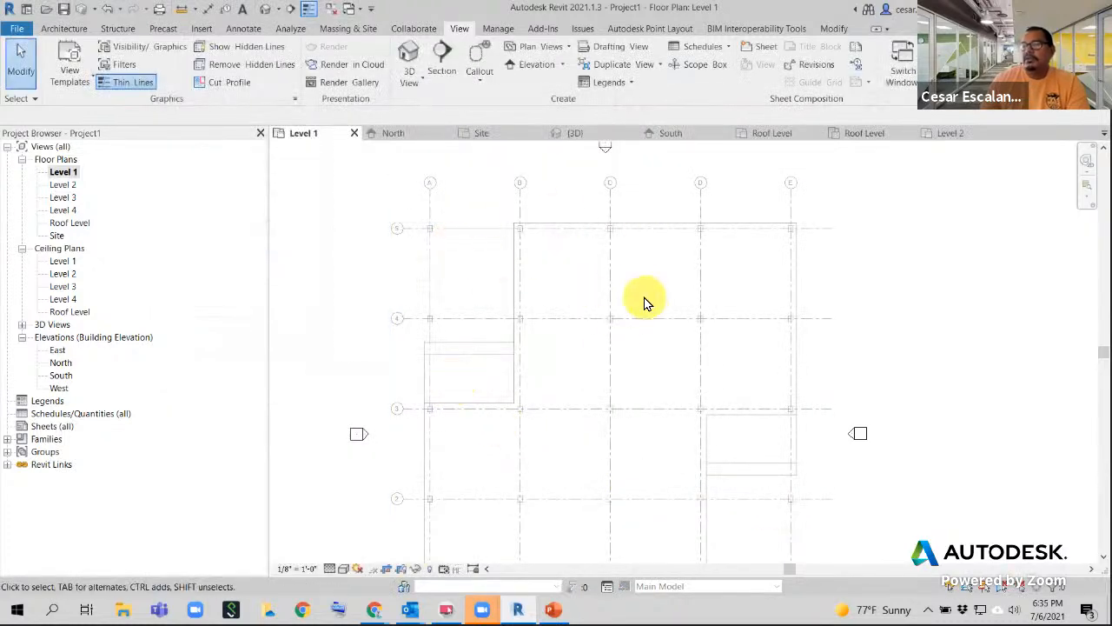
{"action": "scroll", "coordinate": [645, 302], "scroll_direction": "down", "scroll_amount": 1}
{"action": "middle_click_drag", "start_coordinate": [810, 262], "coordinate": [835, 247]}
{"action": "middle_click_drag", "start_coordinate": [739, 254], "coordinate": [757, 292]}
{"action": "scroll", "coordinate": [615, 306], "scroll_direction": "up", "scroll_amount": 1}
{"action": "scroll", "coordinate": [616, 304], "scroll_direction": "up", "scroll_amount": 1}
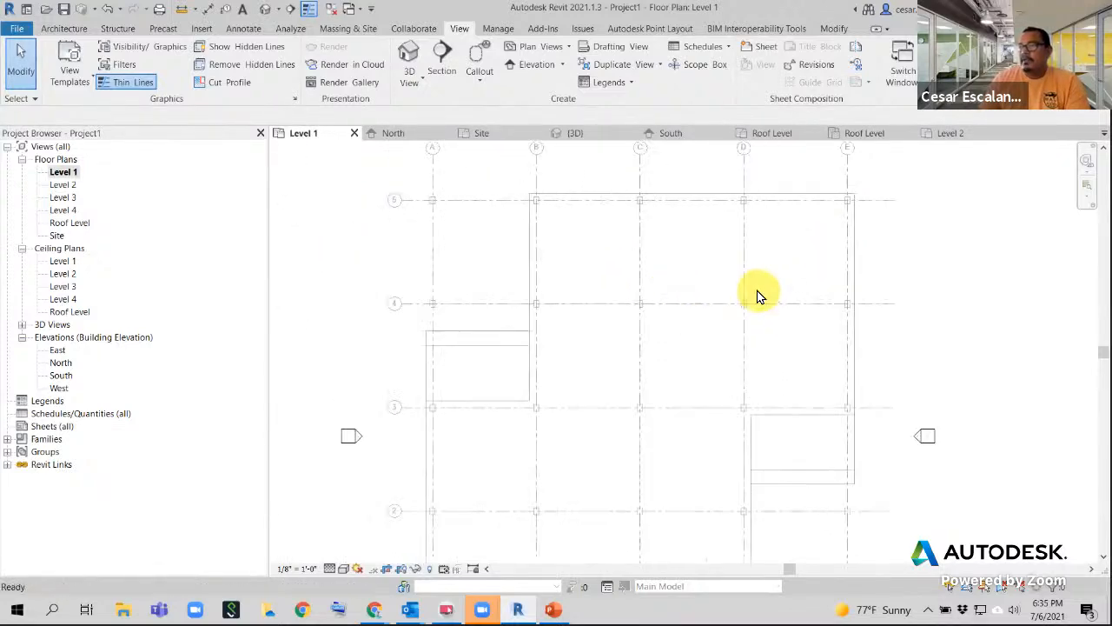
{"action": "scroll", "coordinate": [757, 293], "scroll_direction": "down", "scroll_amount": 3}
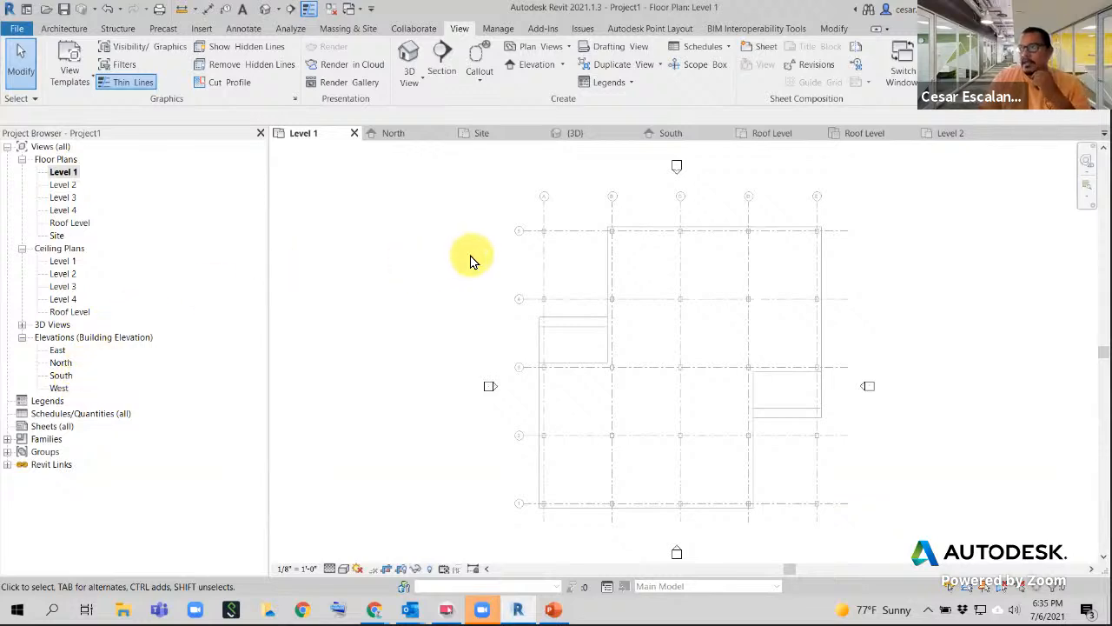
{"action": "scroll", "coordinate": [670, 217], "scroll_direction": "up", "scroll_amount": 4}
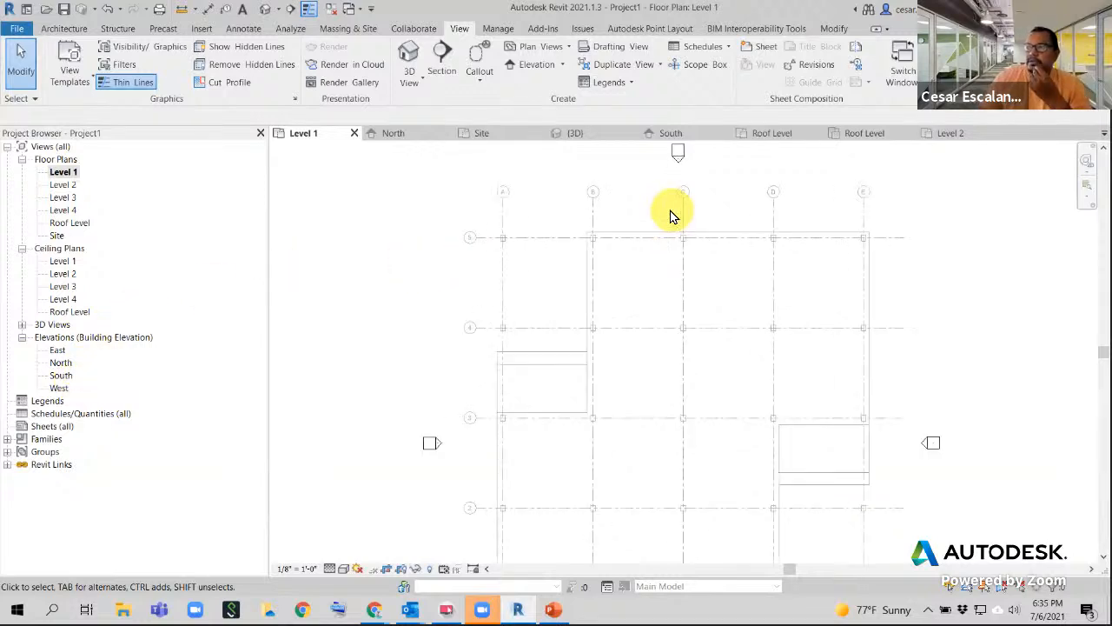
{"action": "middle_click_drag", "start_coordinate": [722, 200], "coordinate": [559, 217]}
{"action": "scroll", "coordinate": [561, 216], "scroll_direction": "down", "scroll_amount": 3}
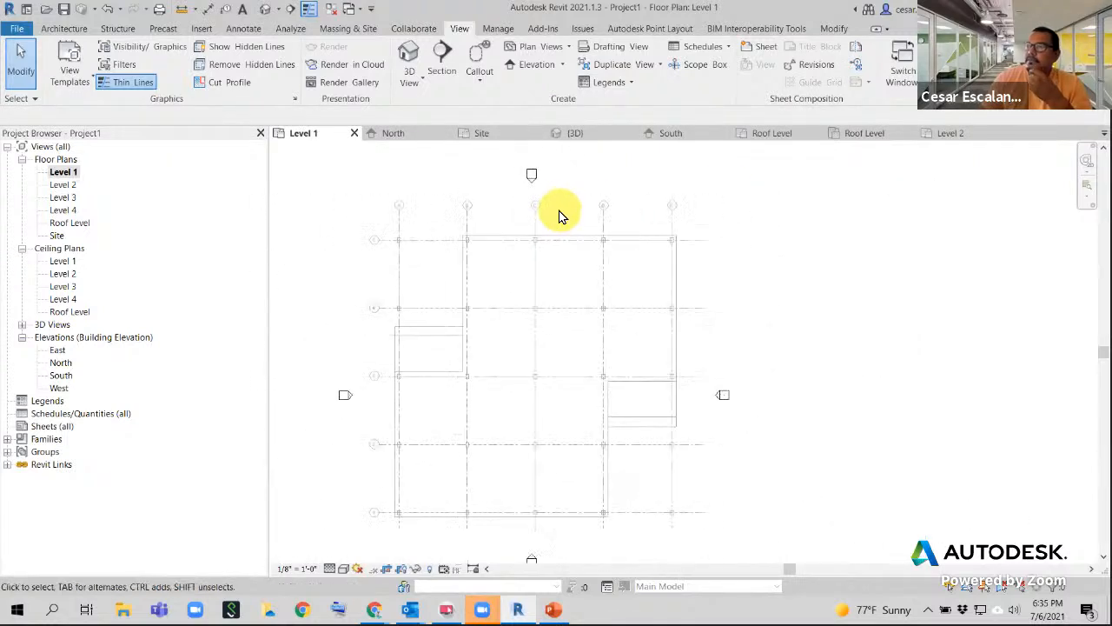
{"action": "scroll", "coordinate": [460, 218], "scroll_direction": "up", "scroll_amount": 4}
{"action": "middle_click_drag", "start_coordinate": [460, 218], "coordinate": [693, 310]}
{"action": "scroll", "coordinate": [547, 300], "scroll_direction": "up", "scroll_amount": 4}
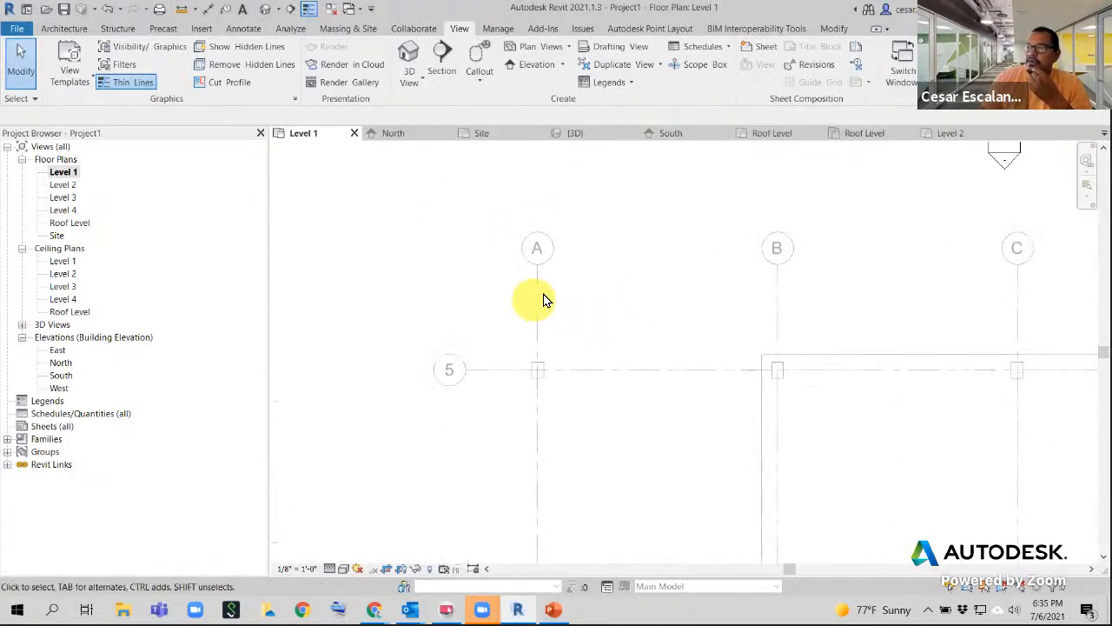
{"action": "scroll", "coordinate": [692, 301], "scroll_direction": "down", "scroll_amount": 2}
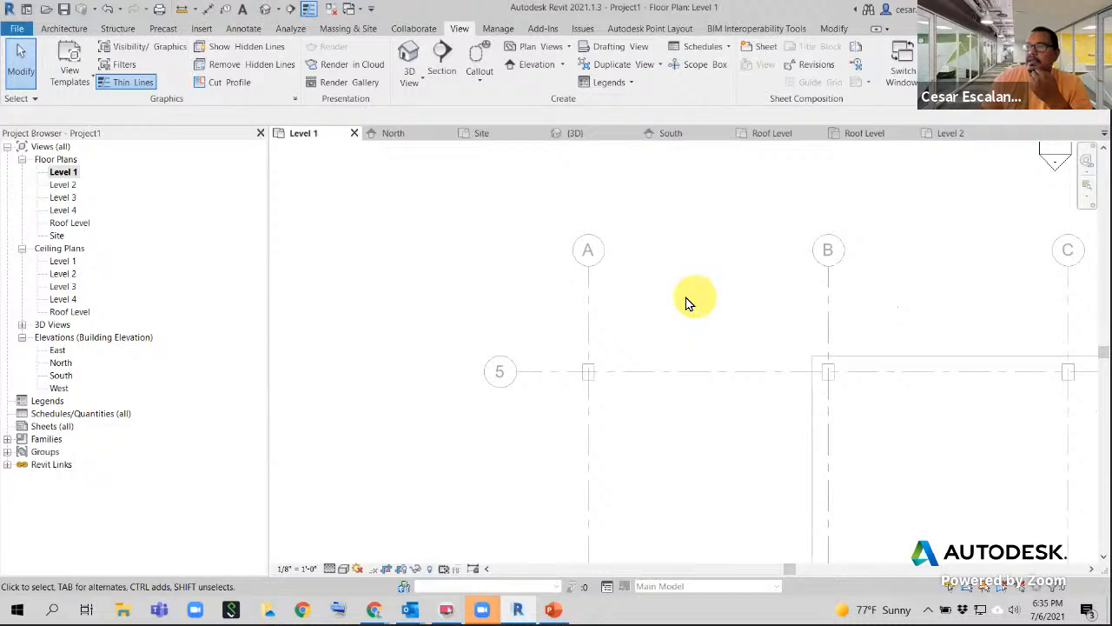
{"action": "left_click", "coordinate": [591, 300]}
{"action": "middle_click_drag", "start_coordinate": [682, 309], "coordinate": [361, 259]}
{"action": "scroll", "coordinate": [379, 261], "scroll_direction": "down", "scroll_amount": 2}
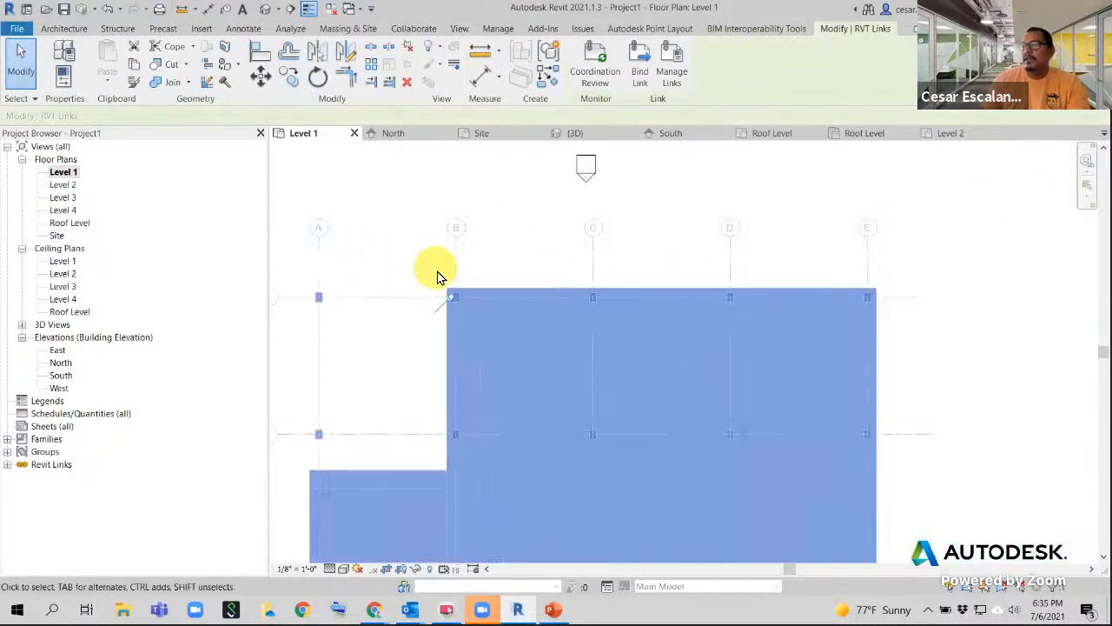
{"action": "scroll", "coordinate": [776, 247], "scroll_direction": "down", "scroll_amount": 3}
{"action": "middle_click_drag", "start_coordinate": [860, 306], "coordinate": [797, 467]}
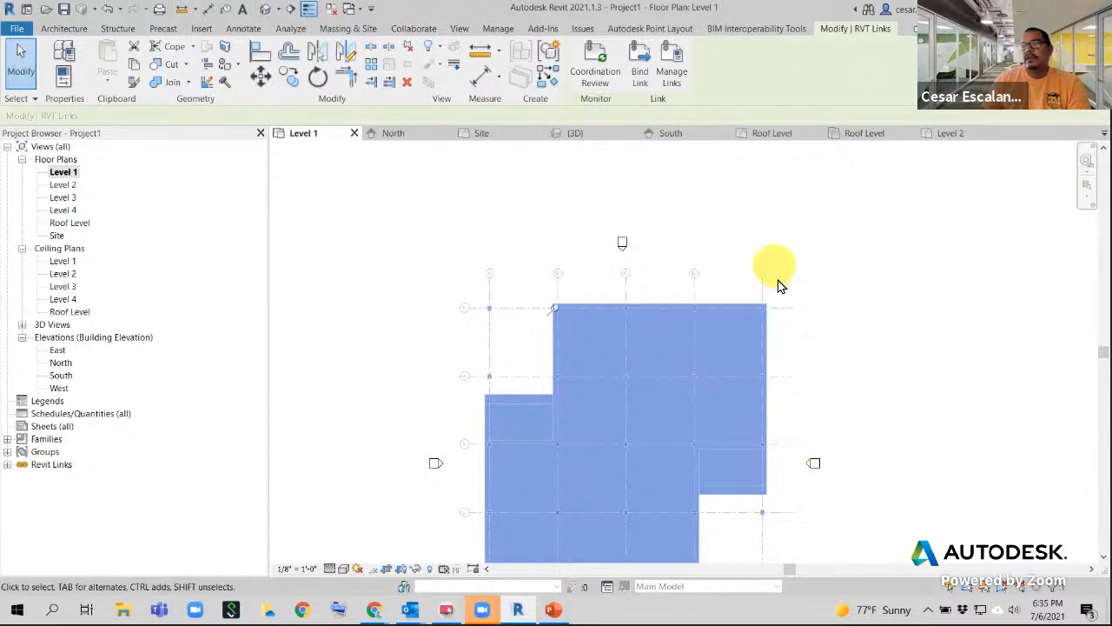
{"action": "left_click", "coordinate": [856, 309]}
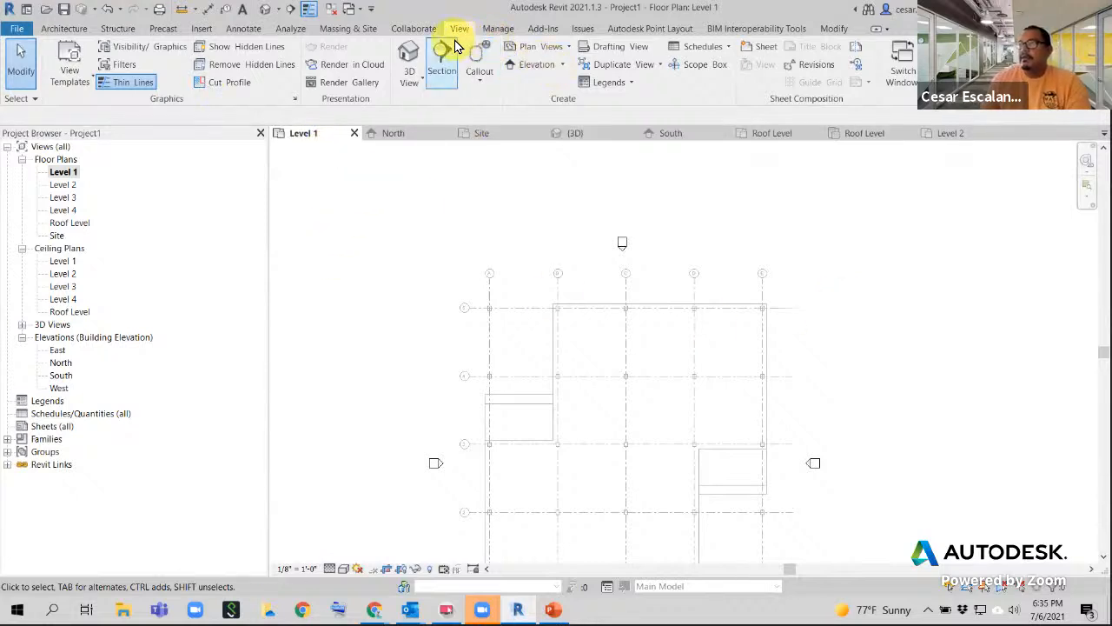
- Start Copy/Monitor via Select Link on the linked structural model and activate Copy
{"action": "left_click", "coordinate": [413, 30]}
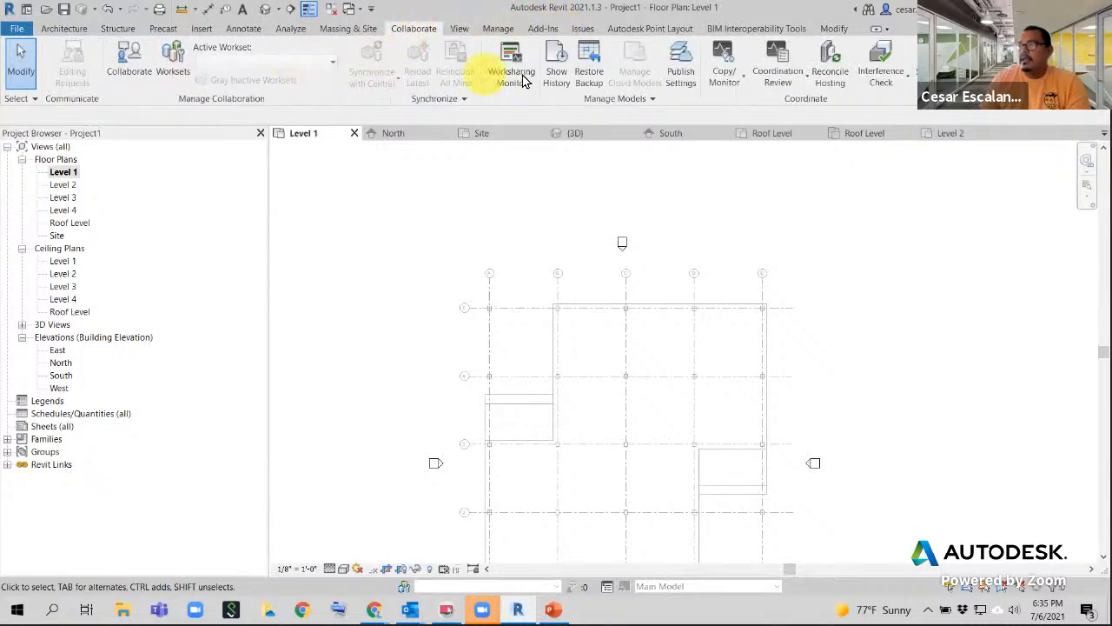
{"action": "left_click", "coordinate": [726, 61]}
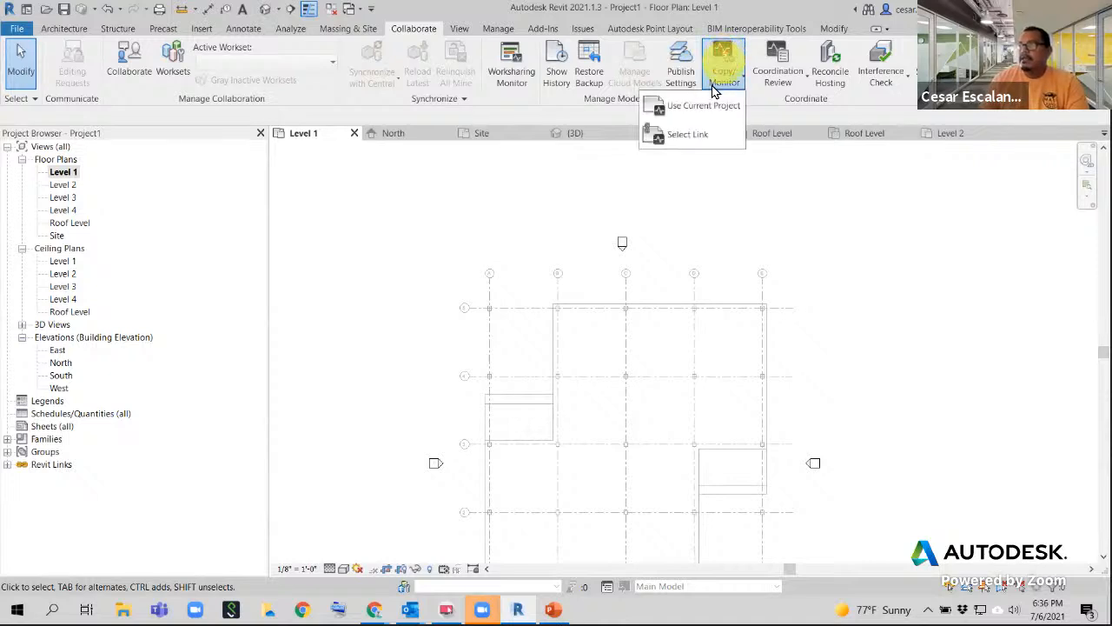
{"action": "left_click", "coordinate": [701, 138]}
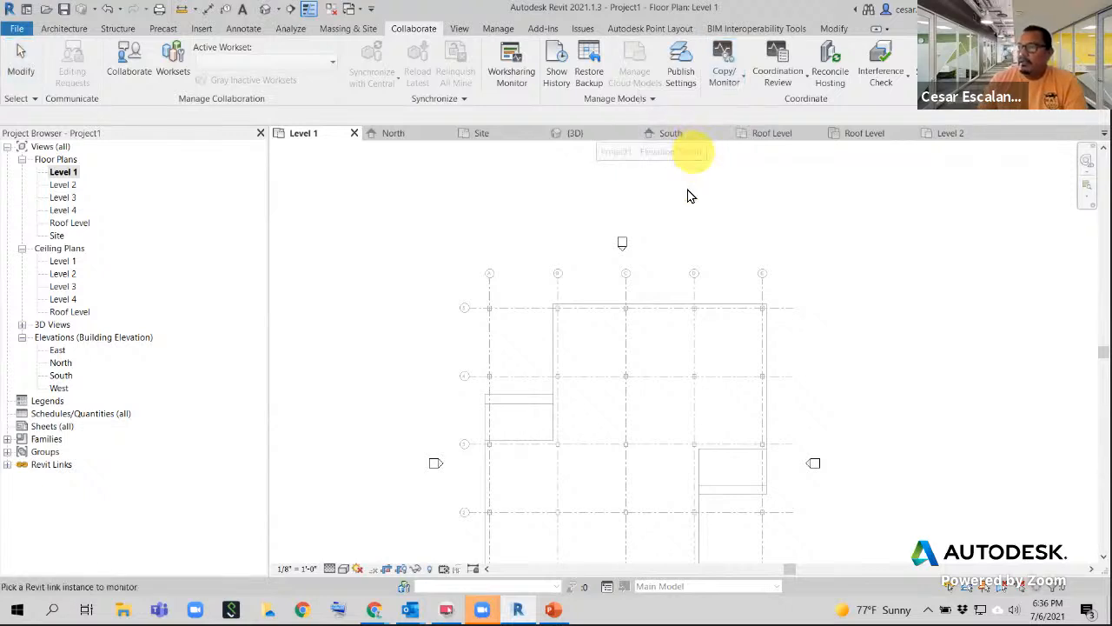
{"action": "left_click", "coordinate": [698, 296]}
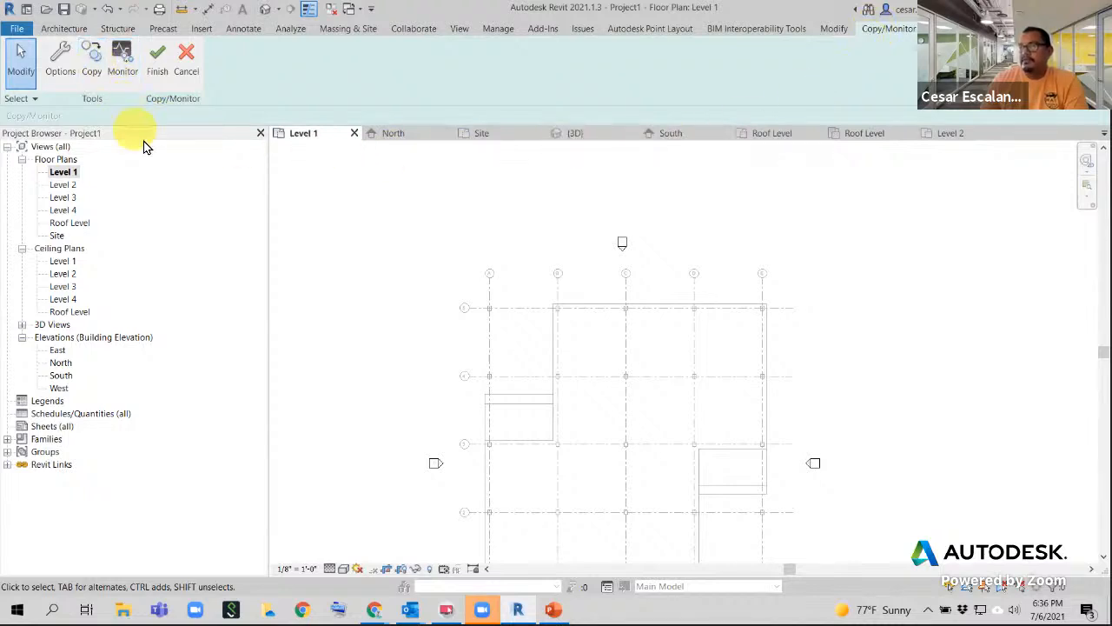
{"action": "middle_click_drag", "start_coordinate": [557, 248], "coordinate": [556, 177]}
{"action": "scroll", "coordinate": [556, 177], "scroll_direction": "down", "scroll_amount": 1}
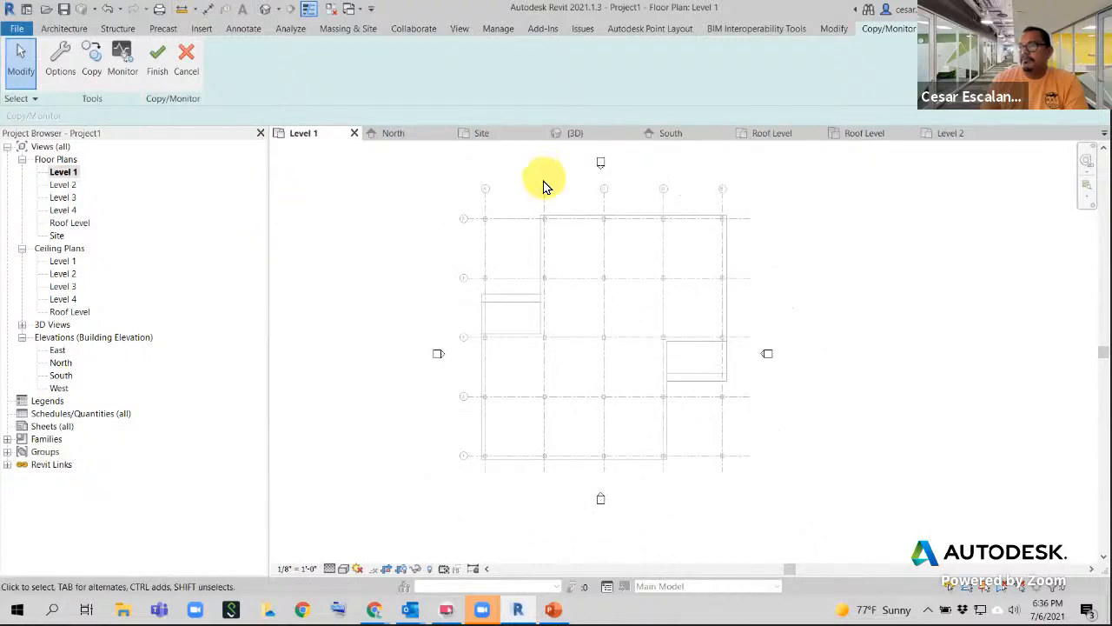
{"action": "left_click", "coordinate": [93, 72]}
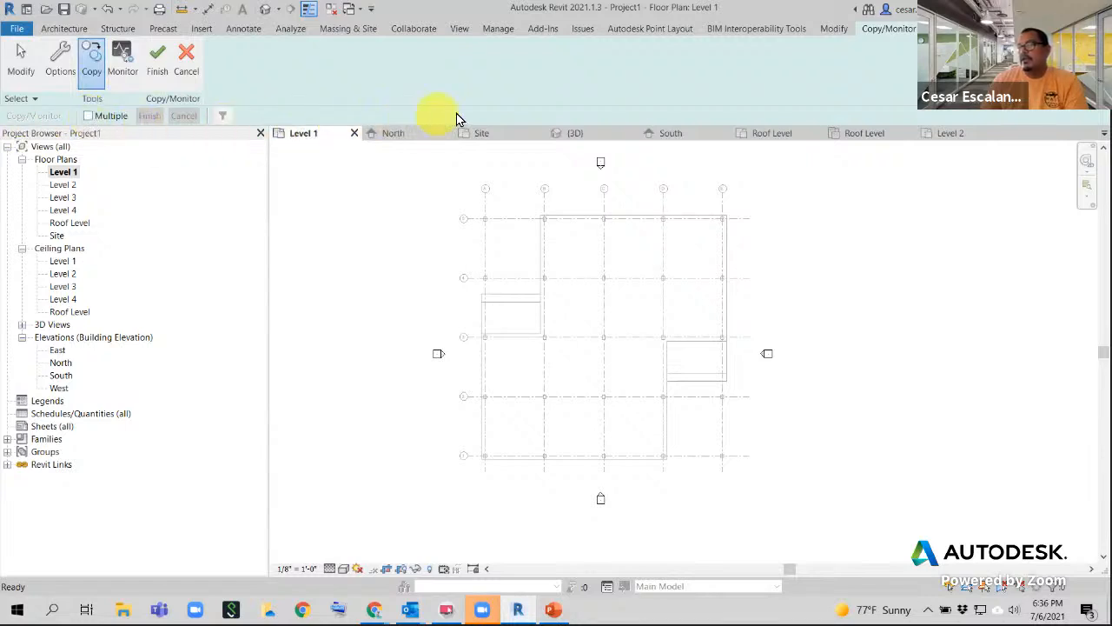
- With Multiple enabled, window-select the linked model and filter the selection to Grids only
{"action": "left_click", "coordinate": [89, 116]}
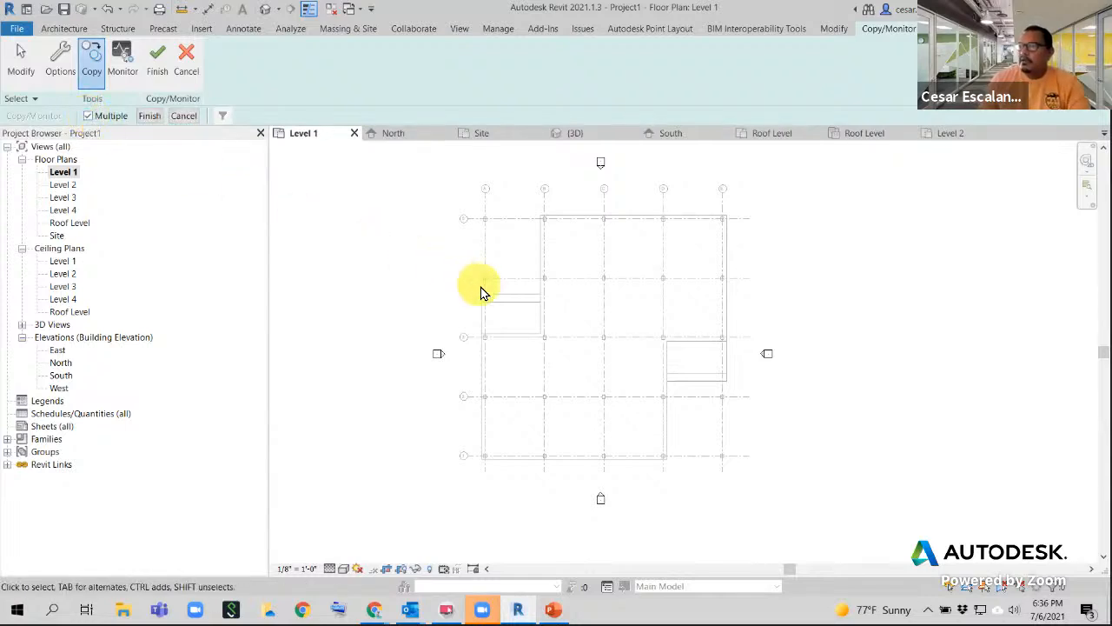
{"action": "left_click_drag", "start_coordinate": [744, 481], "coordinate": [459, 191]}
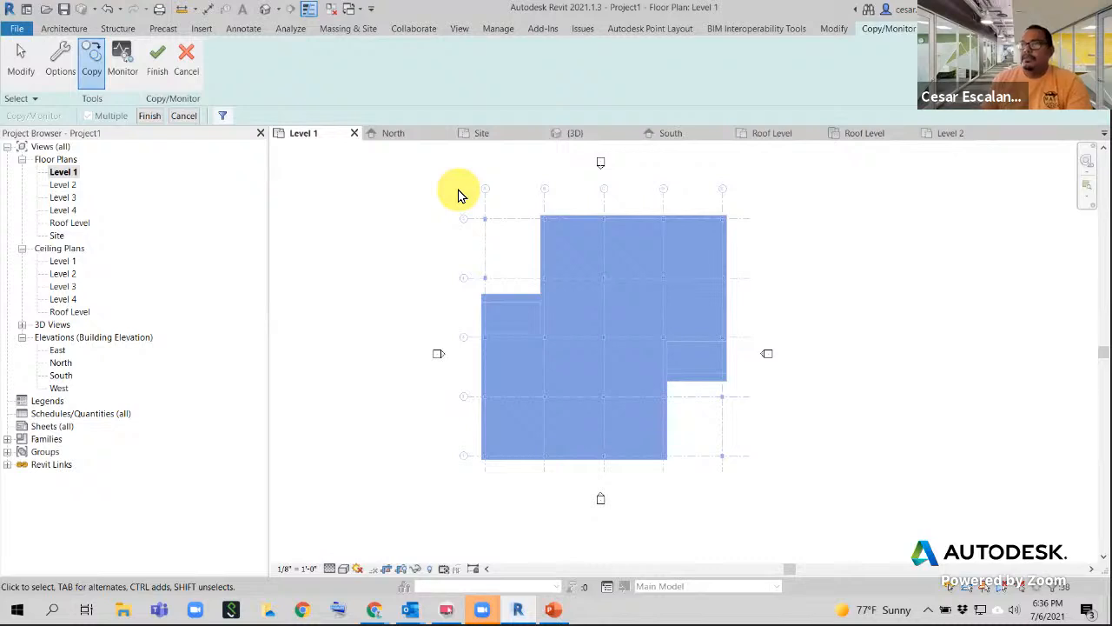
{"action": "left_click", "coordinate": [224, 115]}
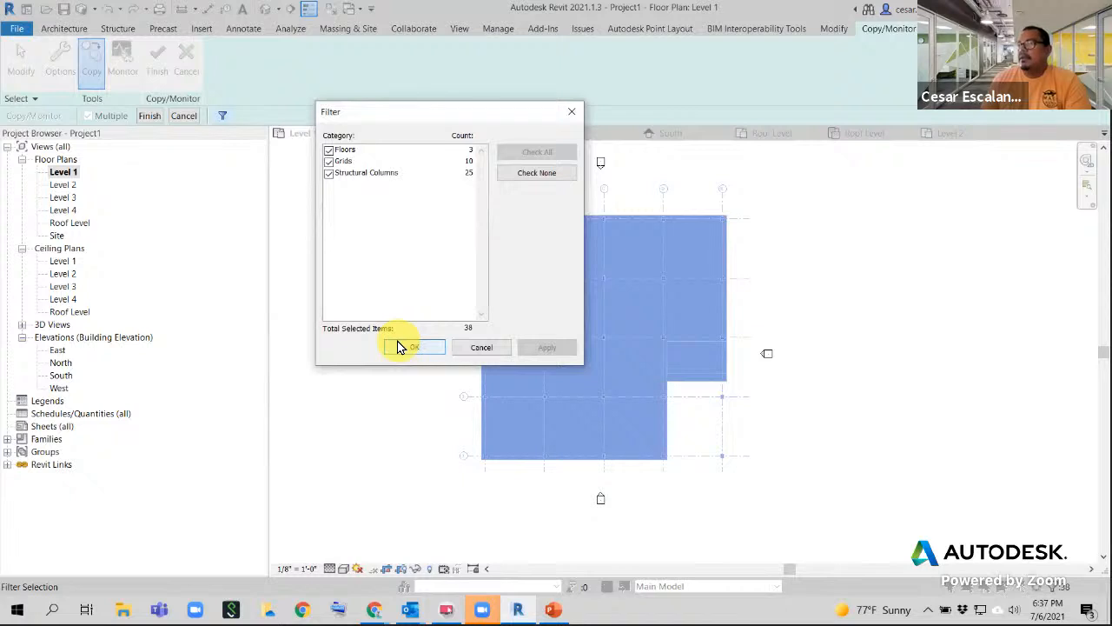
{"action": "left_click", "coordinate": [329, 173]}
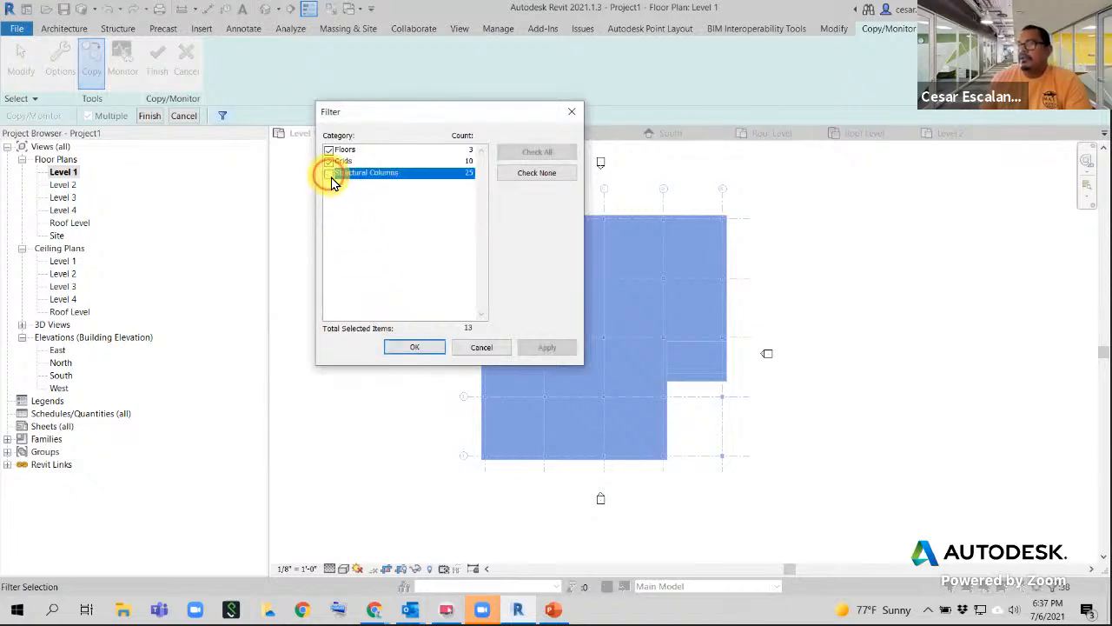
{"action": "left_click", "coordinate": [328, 151]}
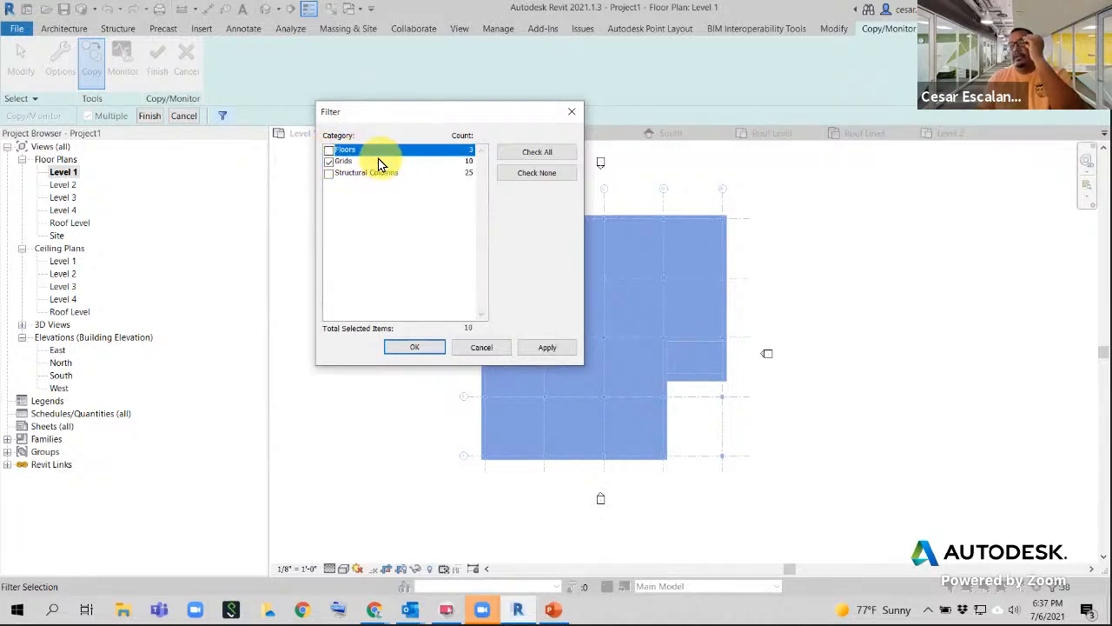
{"action": "left_click", "coordinate": [431, 351]}
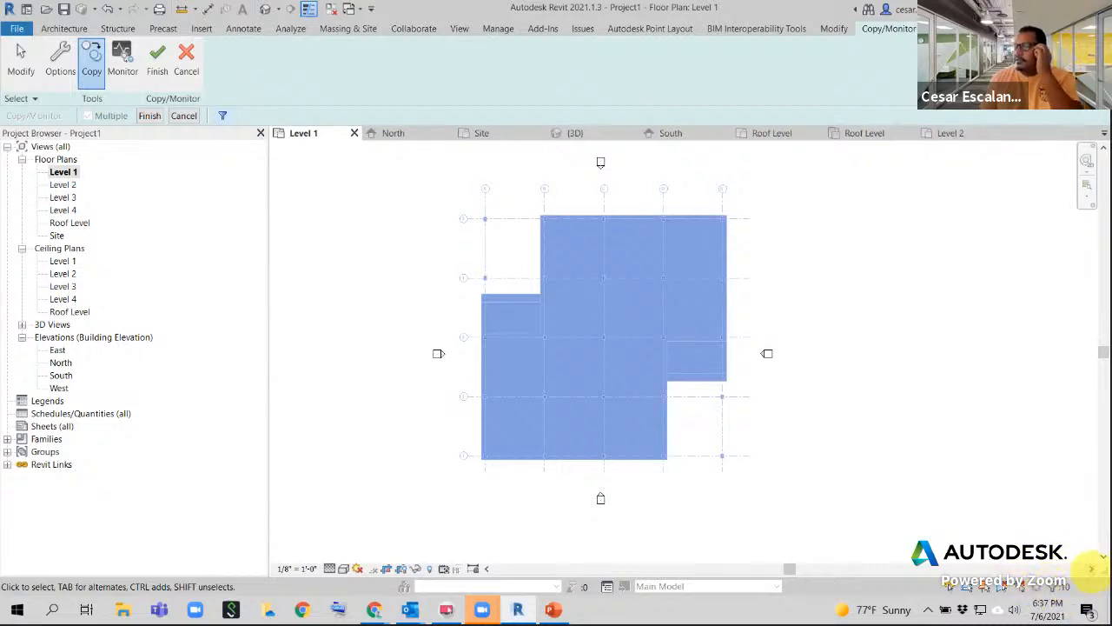
- Copy the 10 selected grids and finish the Copy/Monitor session
{"action": "left_click", "coordinate": [143, 116]}
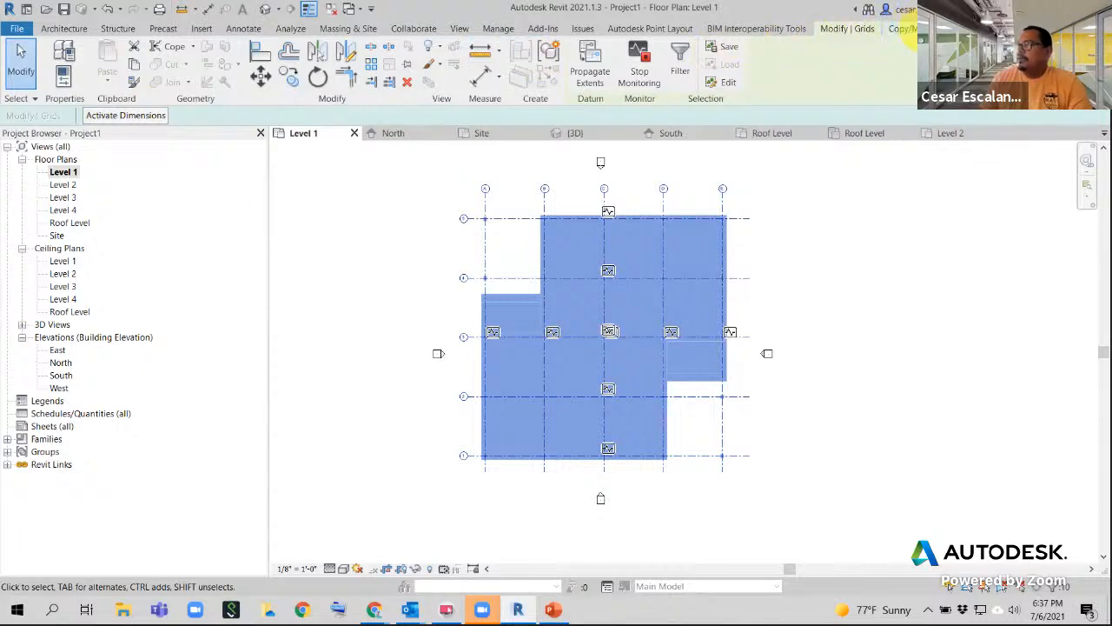
{"action": "left_click", "coordinate": [904, 29]}
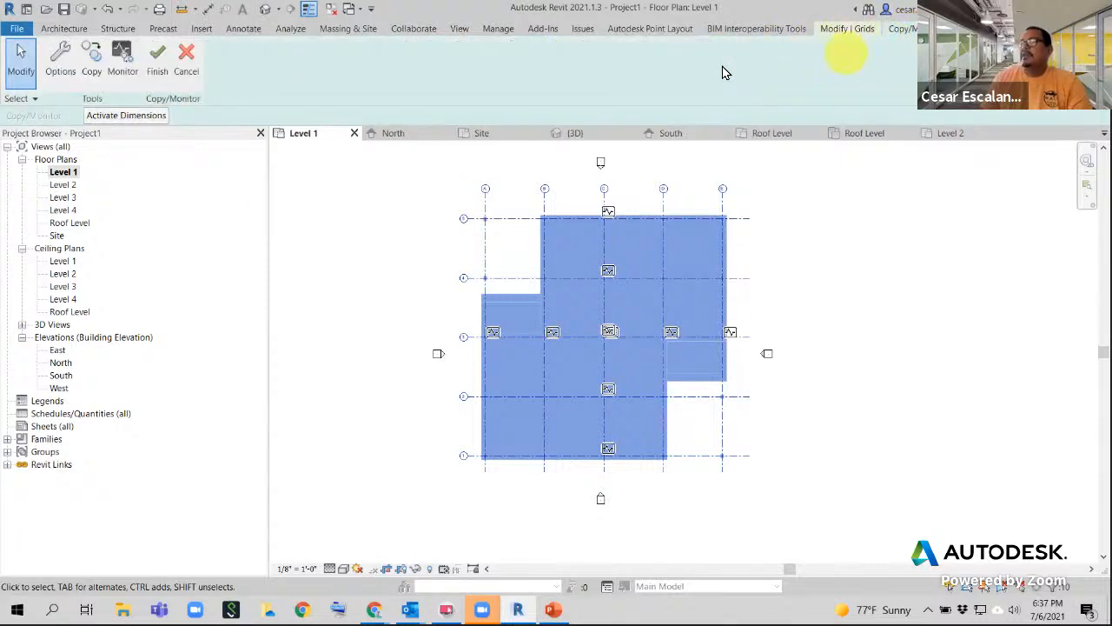
{"action": "left_click", "coordinate": [159, 83]}
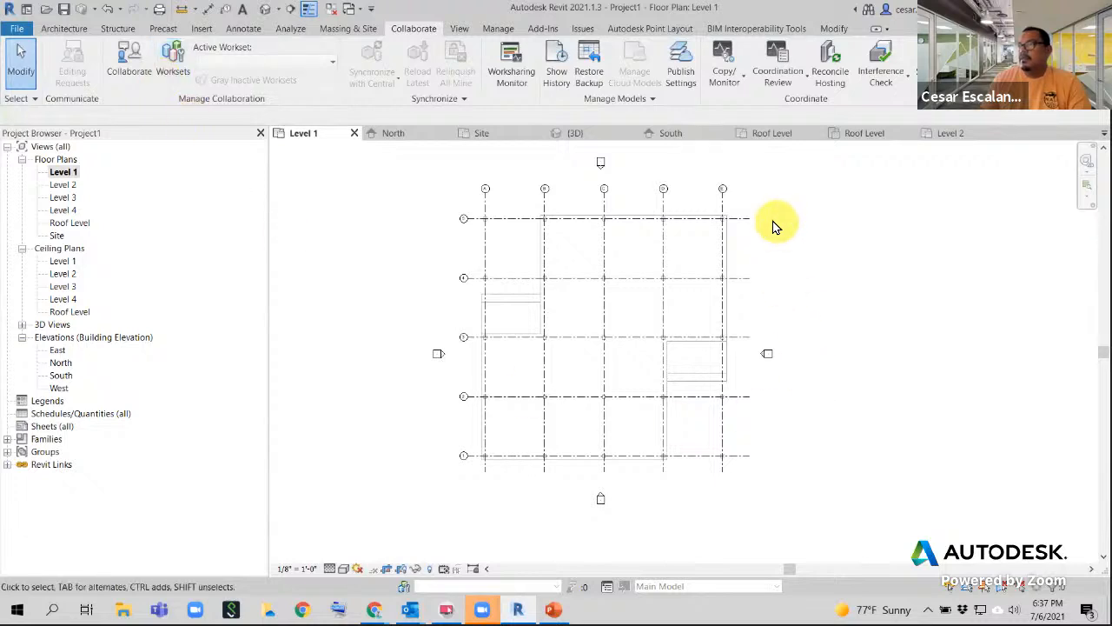
- Inspect grid lines E, D, C, B and A one by one in the Level 1 plan
{"action": "scroll", "coordinate": [770, 219], "scroll_direction": "up", "scroll_amount": 3}
{"action": "middle_click_drag", "start_coordinate": [770, 218], "coordinate": [758, 386]}
{"action": "scroll", "coordinate": [728, 372], "scroll_direction": "up", "scroll_amount": 3}
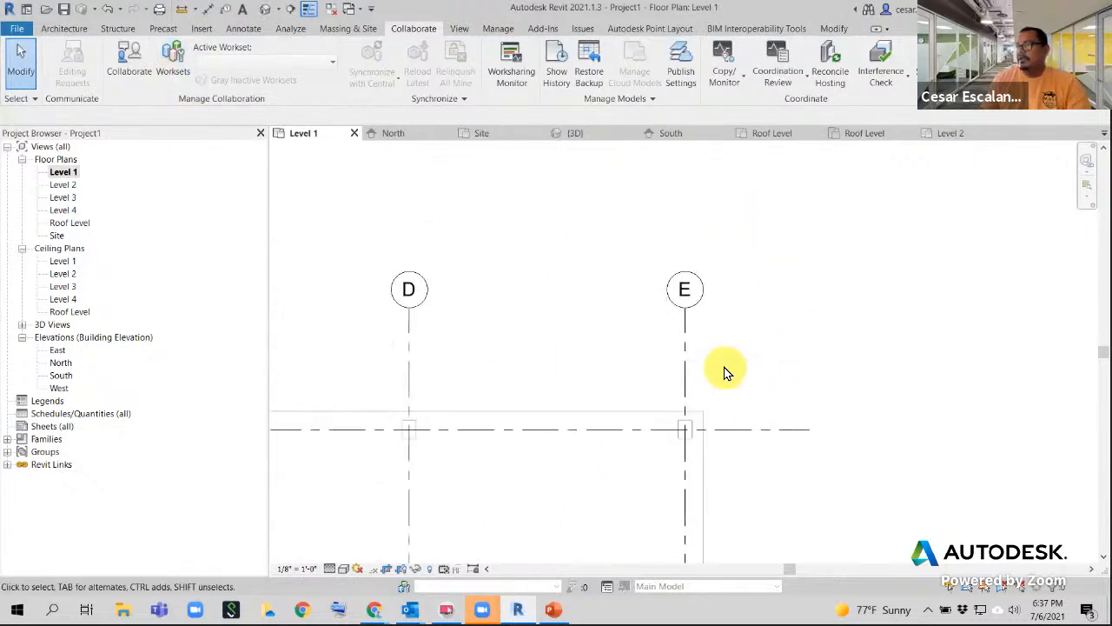
{"action": "left_click", "coordinate": [685, 342]}
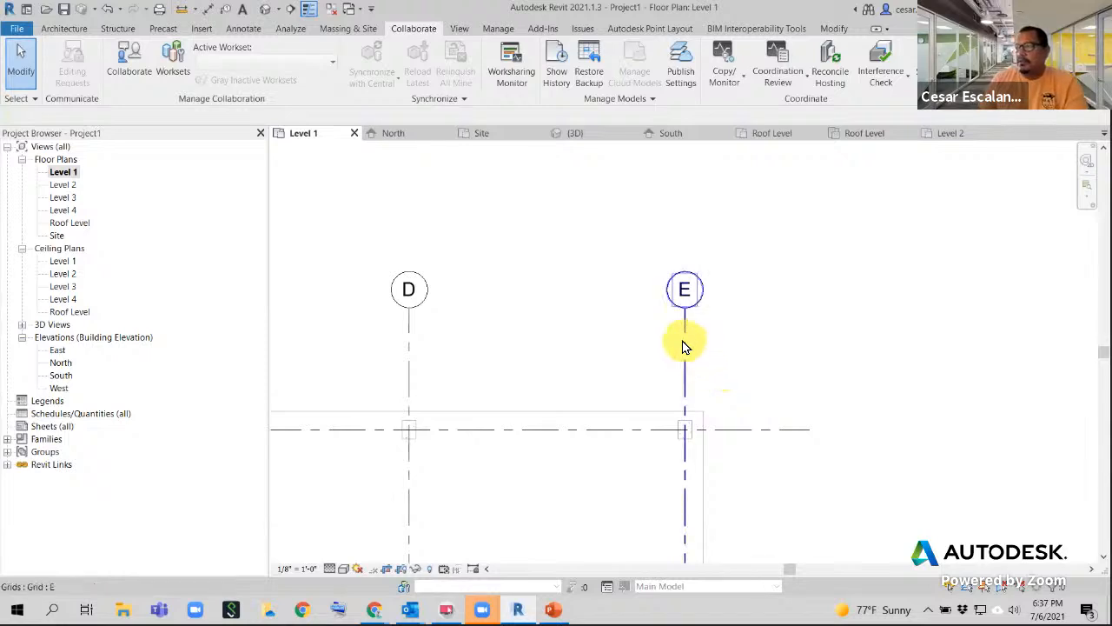
{"action": "left_click", "coordinate": [830, 402]}
{"action": "scroll", "coordinate": [826, 402], "scroll_direction": "down", "scroll_amount": 3}
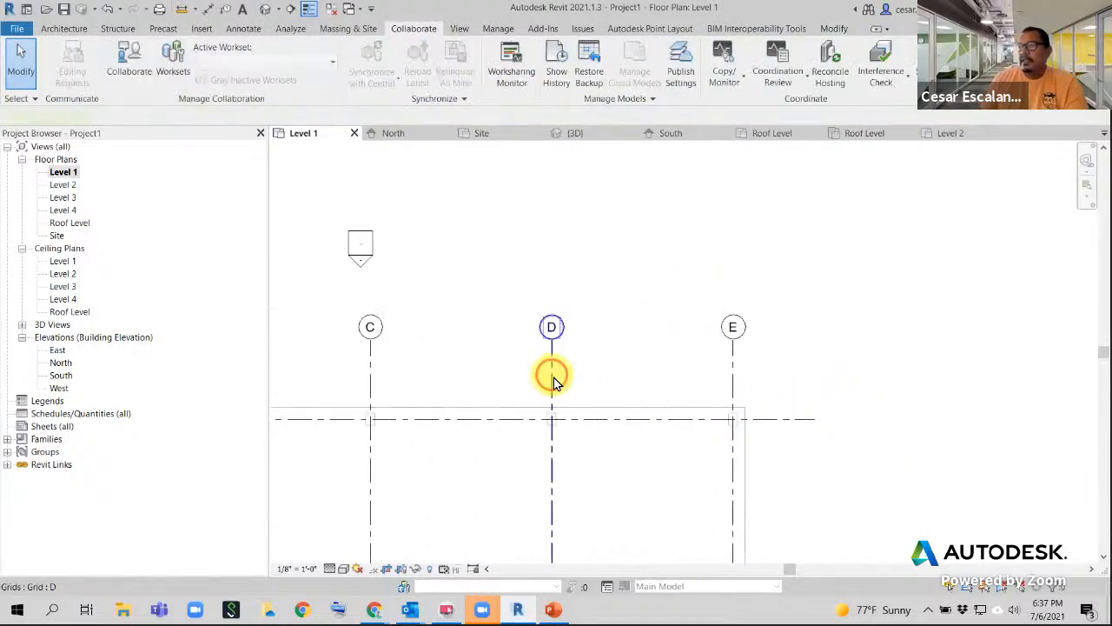
{"action": "left_click", "coordinate": [553, 377]}
{"action": "left_click", "coordinate": [695, 290]}
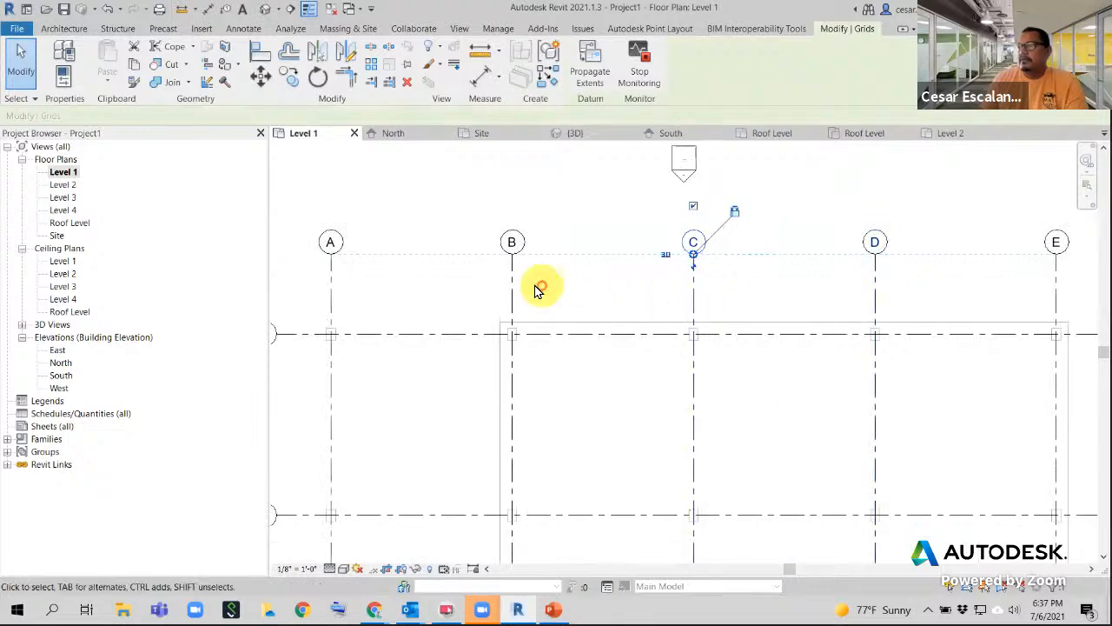
{"action": "left_click", "coordinate": [512, 290]}
{"action": "left_click", "coordinate": [332, 287]}
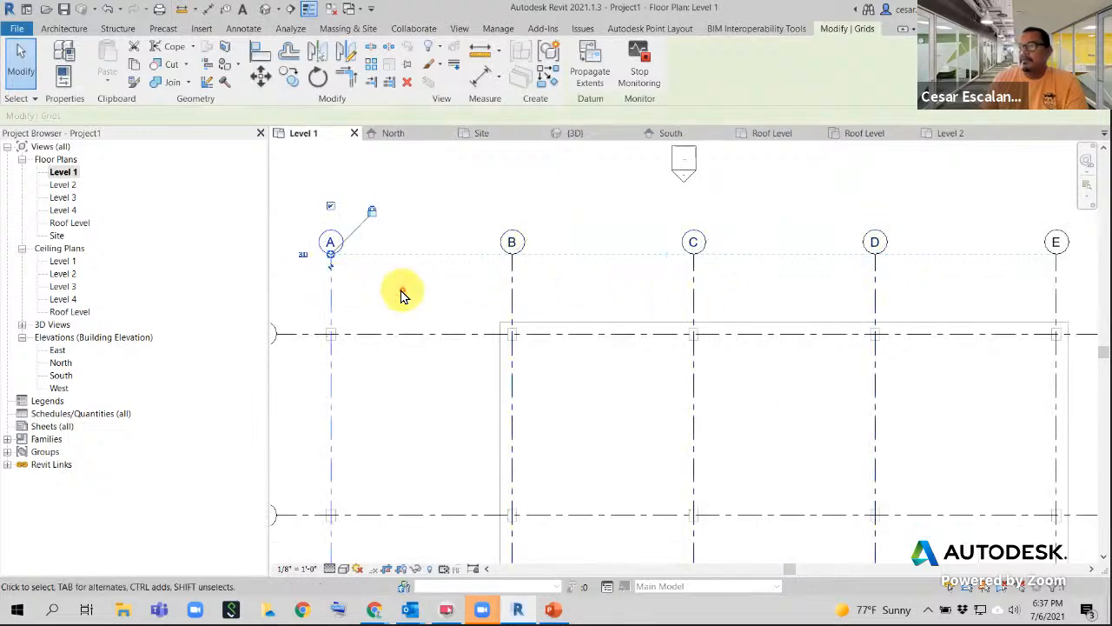
{"action": "left_click", "coordinate": [402, 293]}
- Recheck grid E, then clear the selection and centre the whole grid layout
{"action": "scroll", "coordinate": [402, 293], "scroll_direction": "down", "scroll_amount": 5}
{"action": "middle_click_drag", "start_coordinate": [635, 445], "coordinate": [677, 287]}
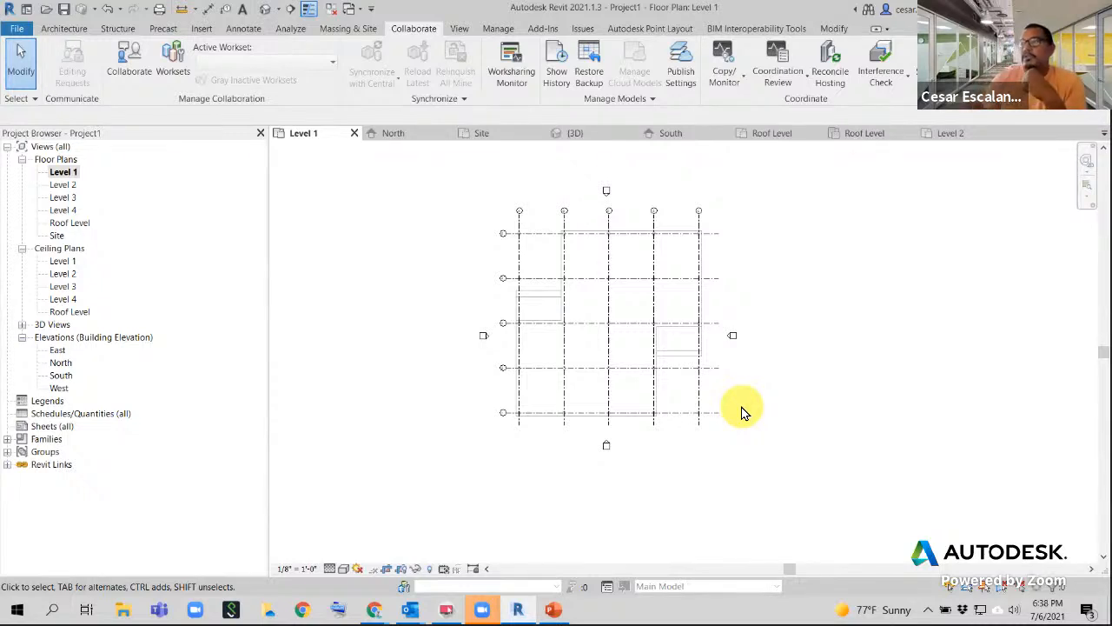
{"action": "scroll", "coordinate": [726, 215], "scroll_direction": "up", "scroll_amount": 5}
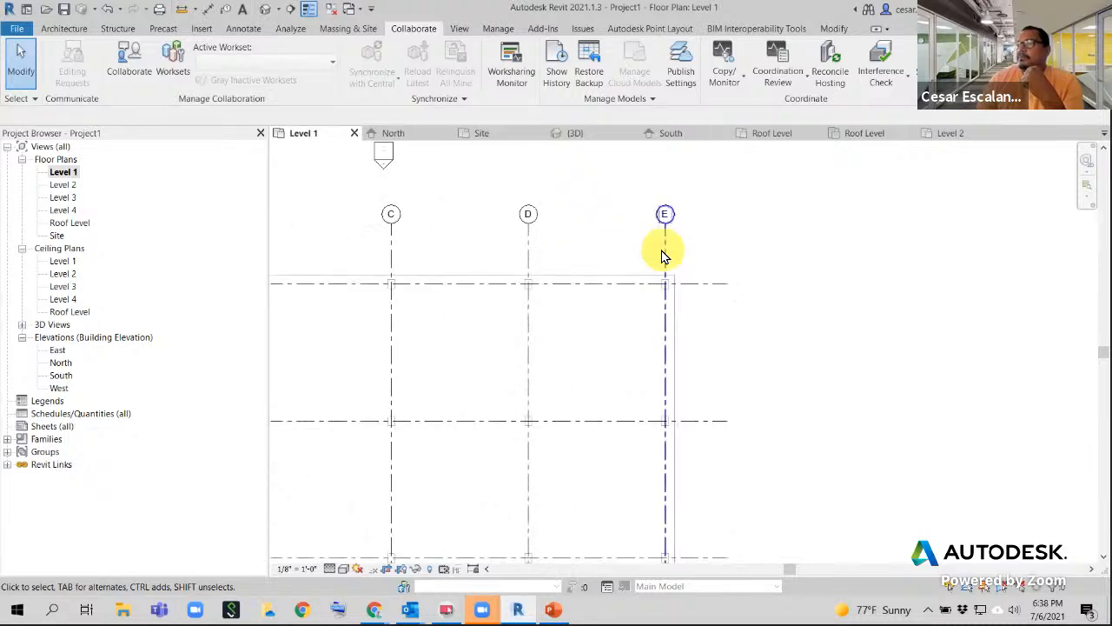
{"action": "left_click", "coordinate": [666, 254]}
{"action": "middle_click_drag", "start_coordinate": [721, 325], "coordinate": [651, 233]}
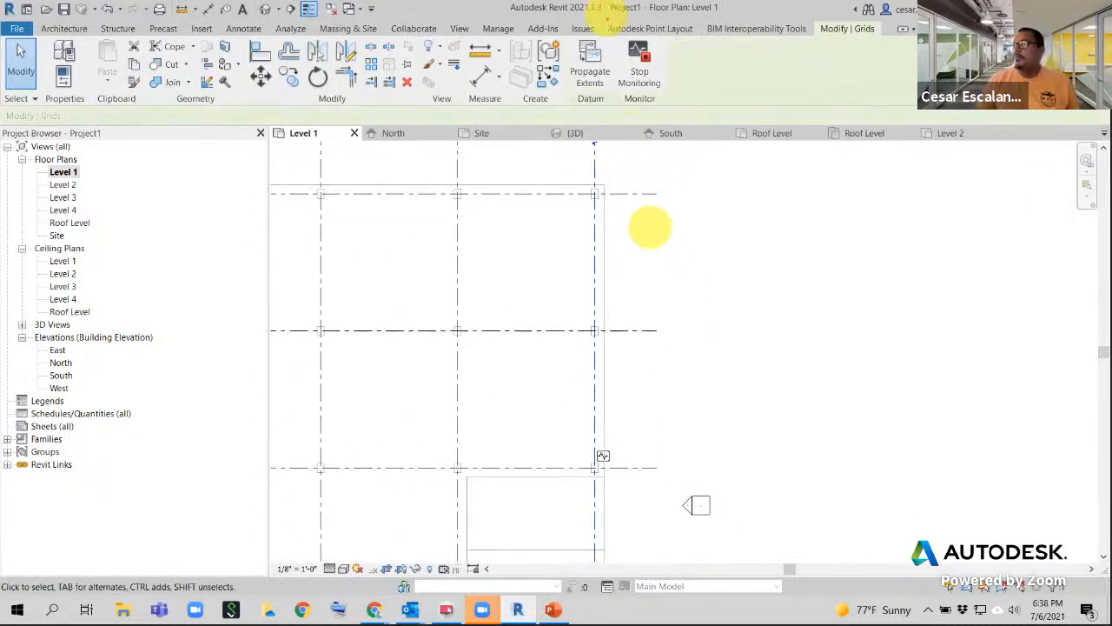
{"action": "mouse_move", "coordinate": [611, 35]}
{"action": "left_mouse_down"}
{"action": "mouse_move", "coordinate": [680, 114]}
{"action": "mouse_move", "coordinate": [672, 109]}
{"action": "left_mouse_up"}
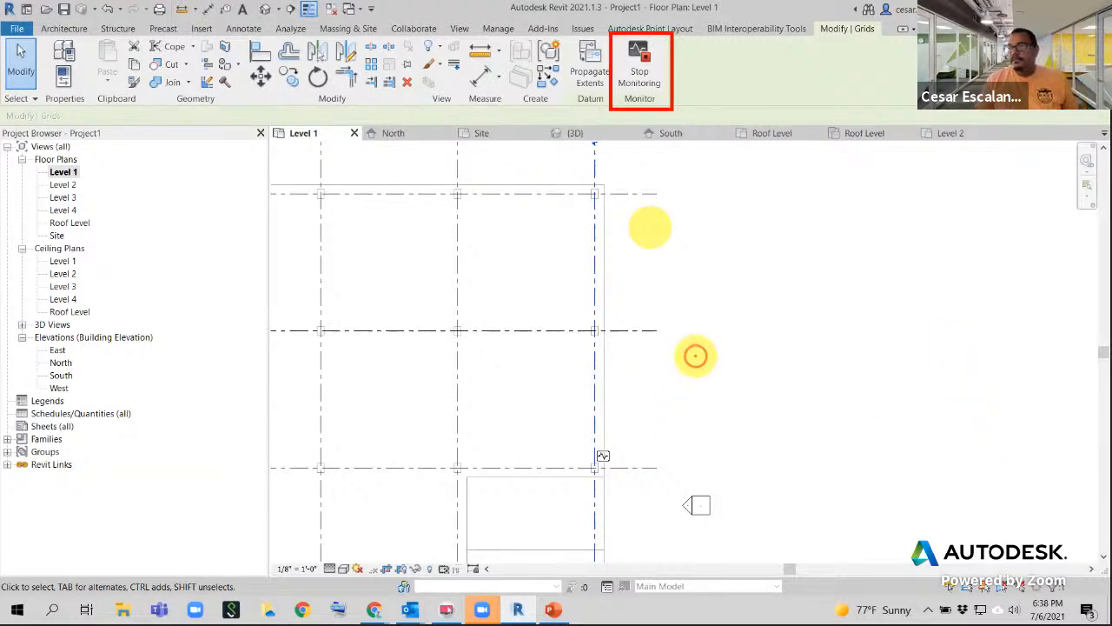
{"action": "left_click", "coordinate": [692, 356]}
{"action": "scroll", "coordinate": [693, 357], "scroll_direction": "down", "scroll_amount": 2}
{"action": "scroll", "coordinate": [693, 357], "scroll_direction": "down", "scroll_amount": 2}
{"action": "middle_click_drag", "start_coordinate": [740, 325], "coordinate": [811, 282]}
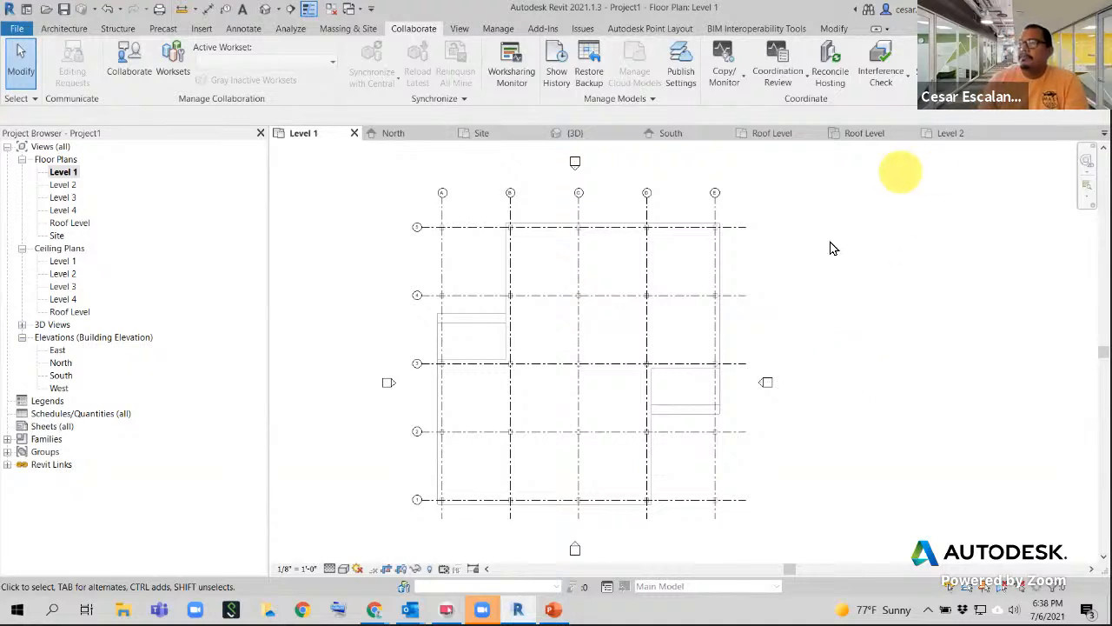
{"action": "scroll", "coordinate": [812, 269], "scroll_direction": "up", "scroll_amount": 2}
- Select the middle horizontal grid line, then start and cancel a Save As
{"action": "scroll", "coordinate": [813, 271], "scroll_direction": "down", "scroll_amount": 2}
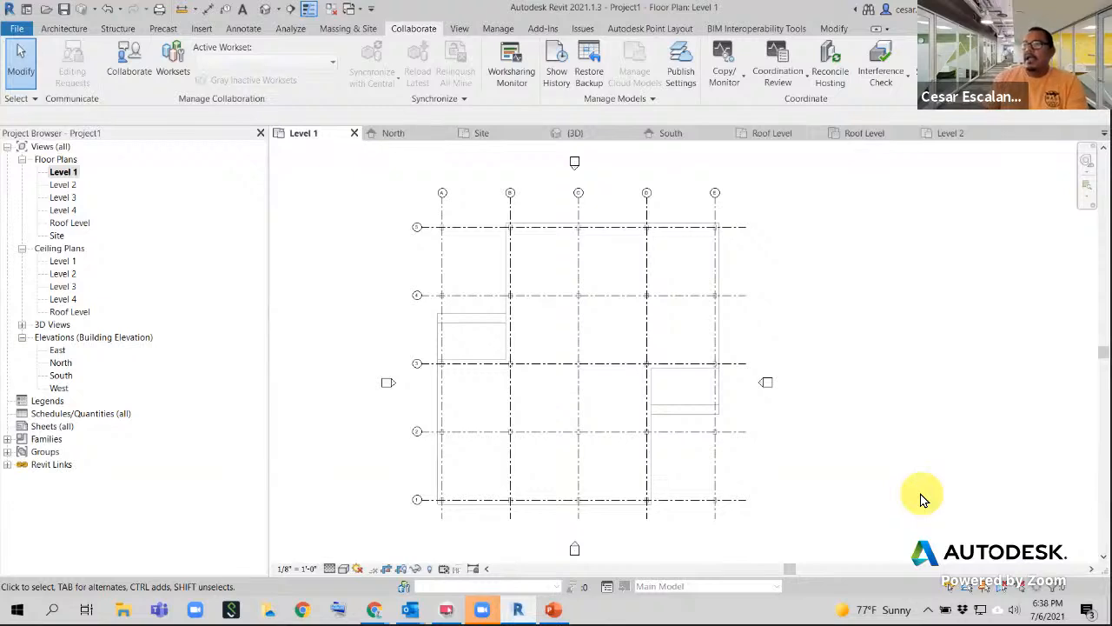
{"action": "left_click", "coordinate": [604, 365]}
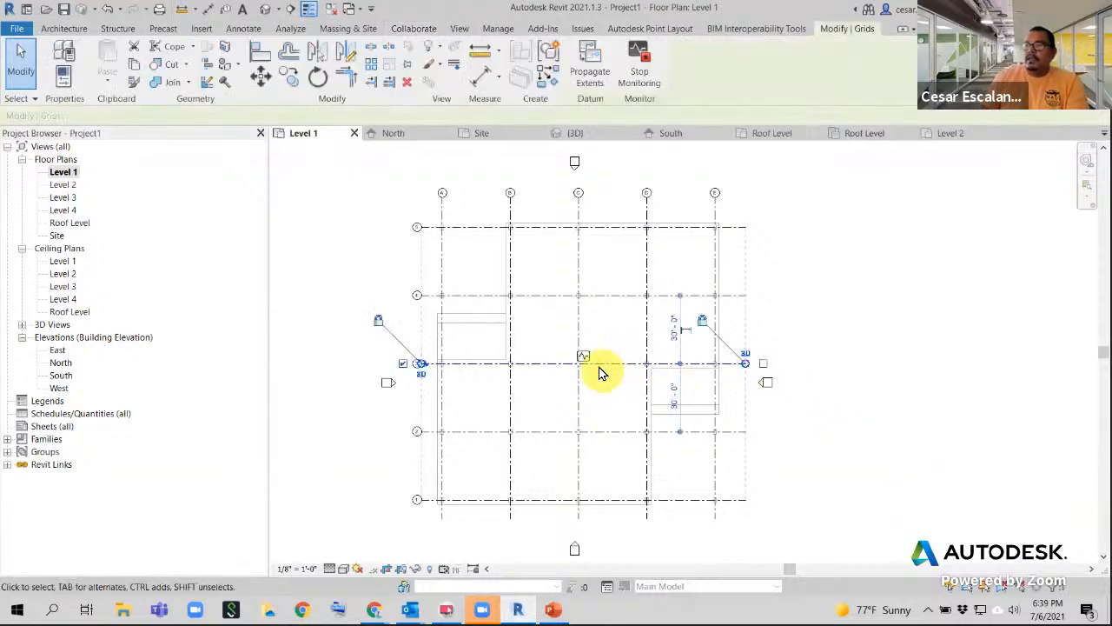
{"action": "scroll", "coordinate": [601, 370], "scroll_direction": "up", "scroll_amount": 2}
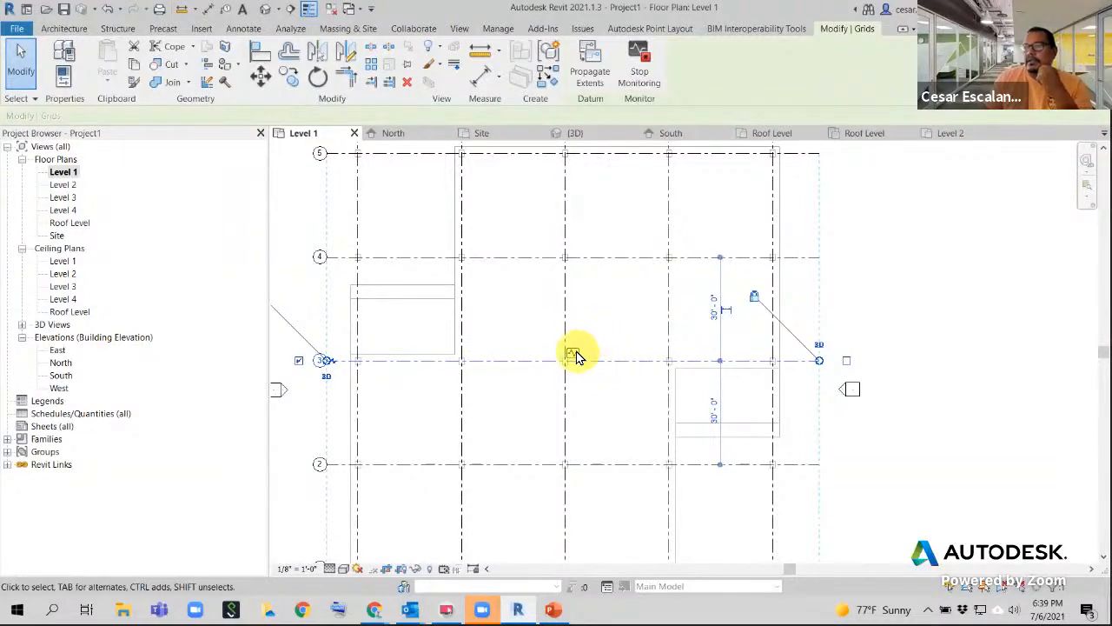
{"action": "key", "text": "ctrl+s"}
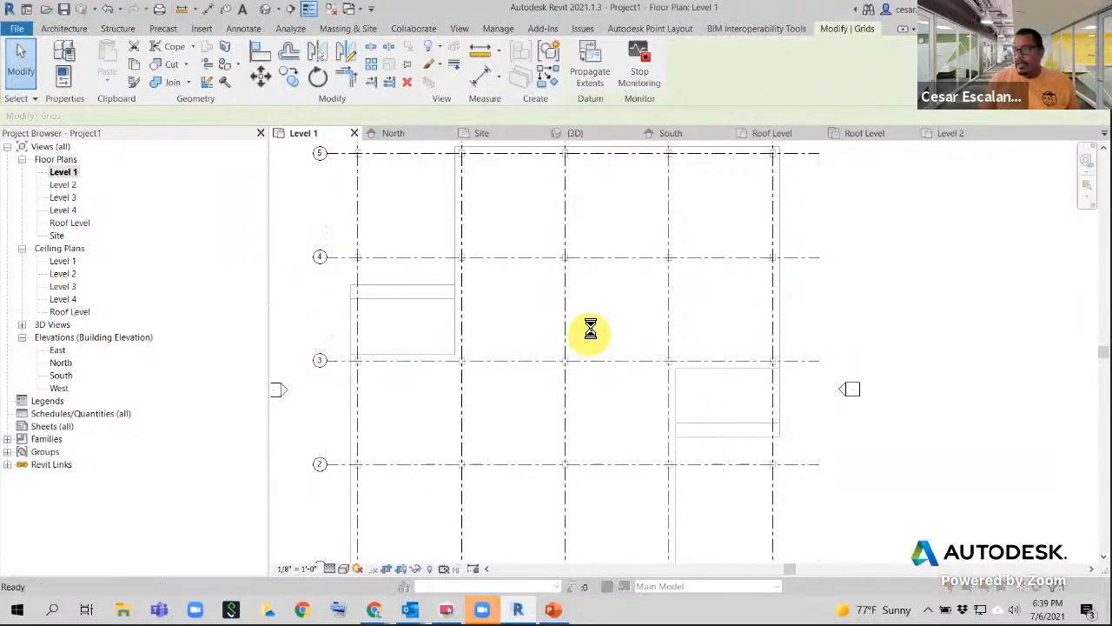
{"action": "left_click", "coordinate": [654, 462]}
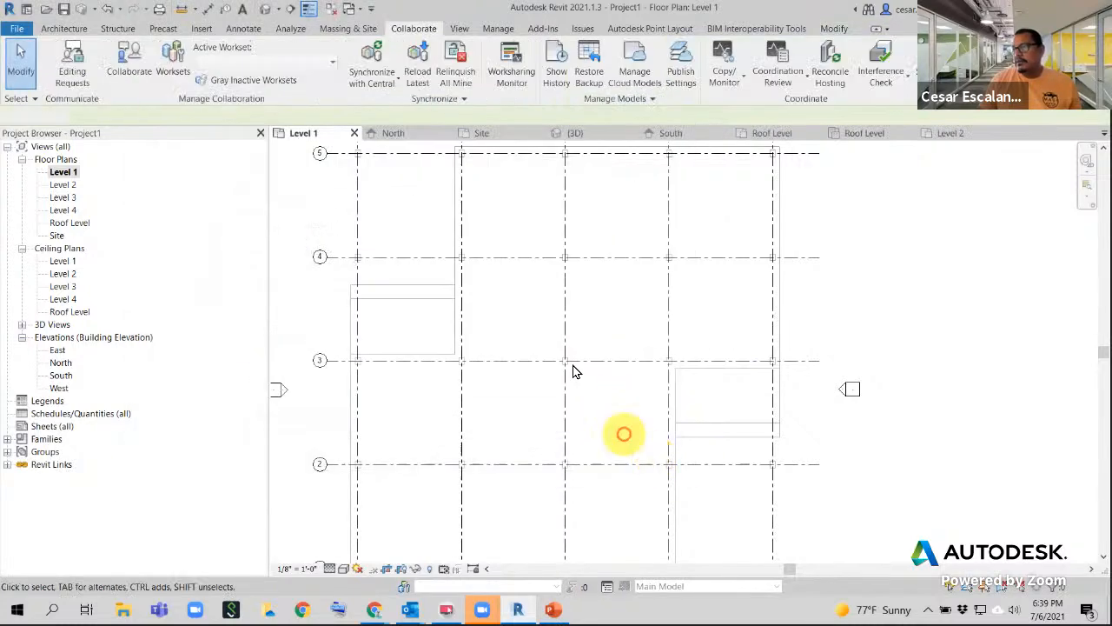
- Check grid line 3, deselect it, and switch to the North elevation
{"action": "left_click", "coordinate": [575, 360]}
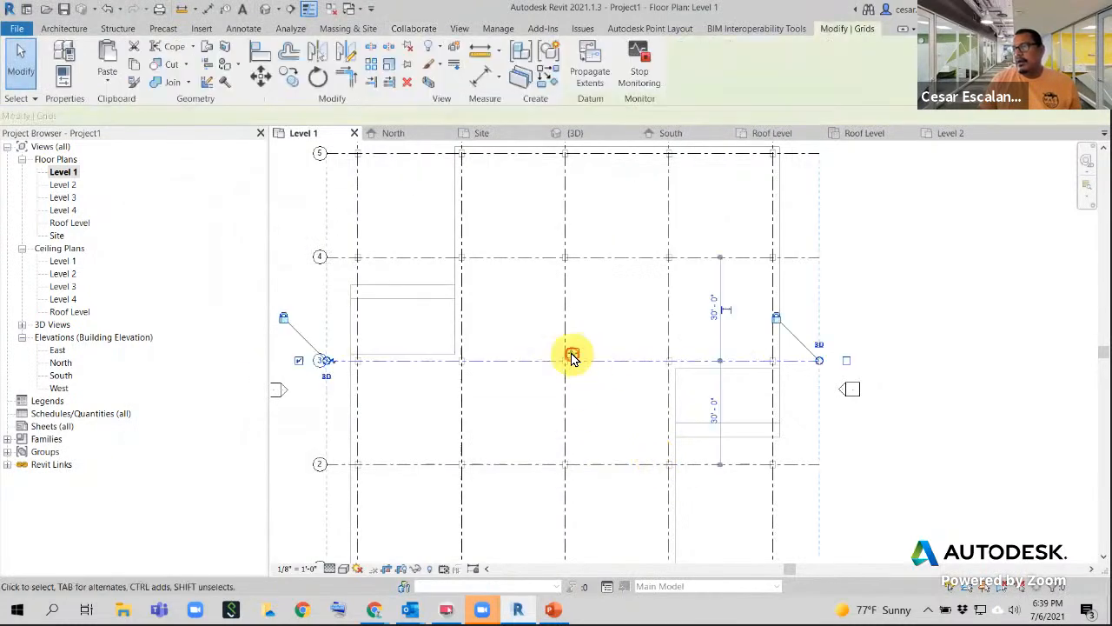
{"action": "left_click", "coordinate": [1062, 382]}
{"action": "scroll", "coordinate": [1062, 381], "scroll_direction": "down", "scroll_amount": 2}
{"action": "scroll", "coordinate": [419, 388], "scroll_direction": "down", "scroll_amount": 3}
{"action": "middle_click_drag", "start_coordinate": [877, 340], "coordinate": [872, 344]}
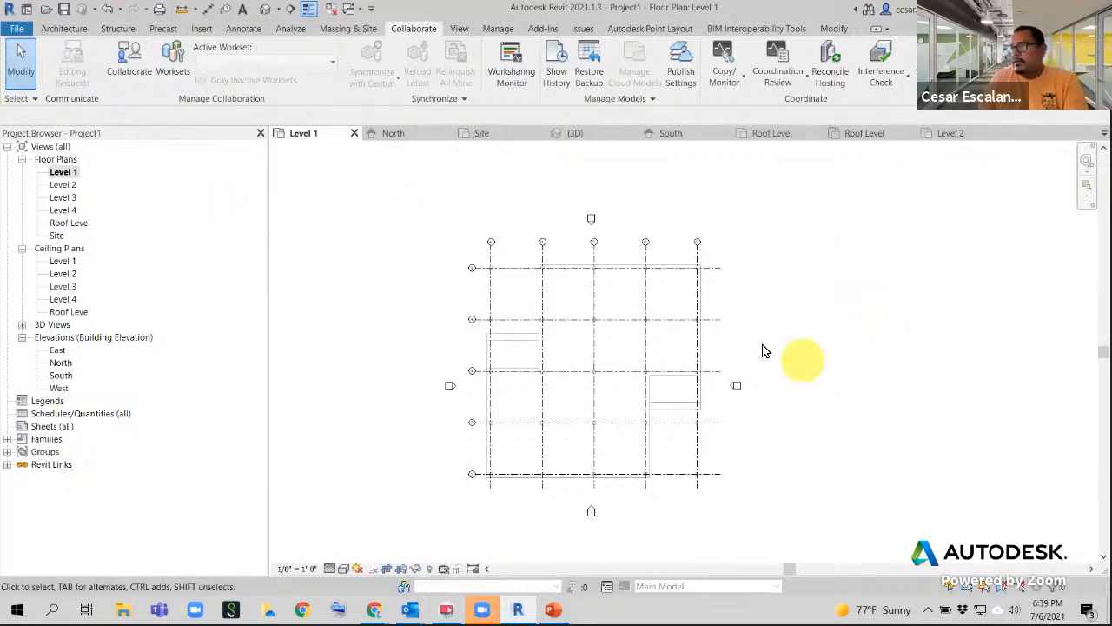
{"action": "scroll", "coordinate": [765, 356], "scroll_direction": "down", "scroll_amount": 1}
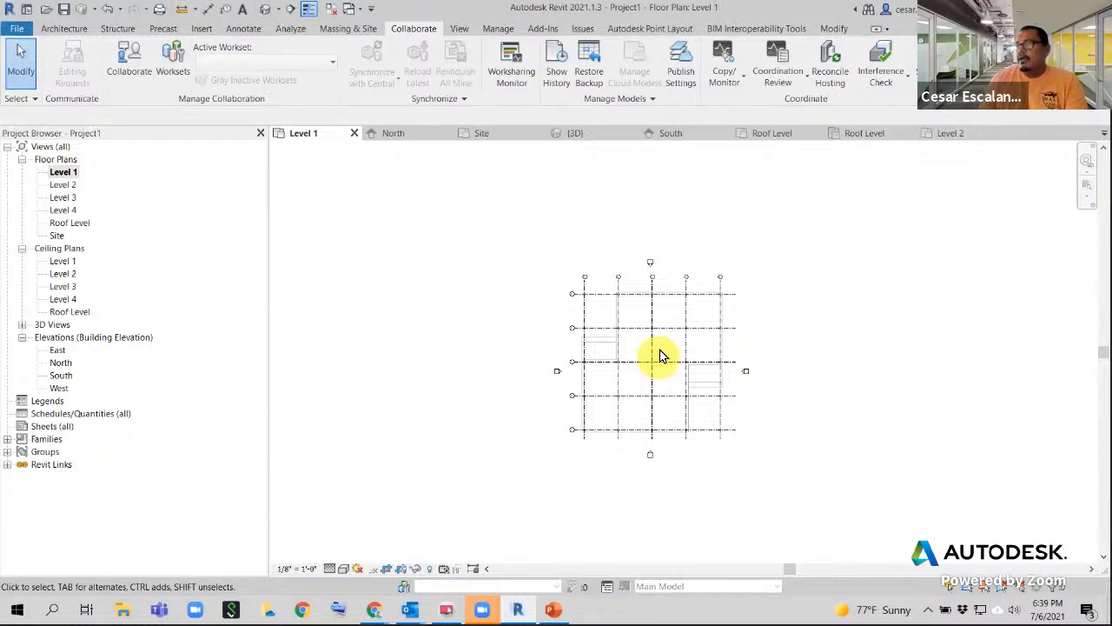
{"action": "left_click", "coordinate": [392, 136]}
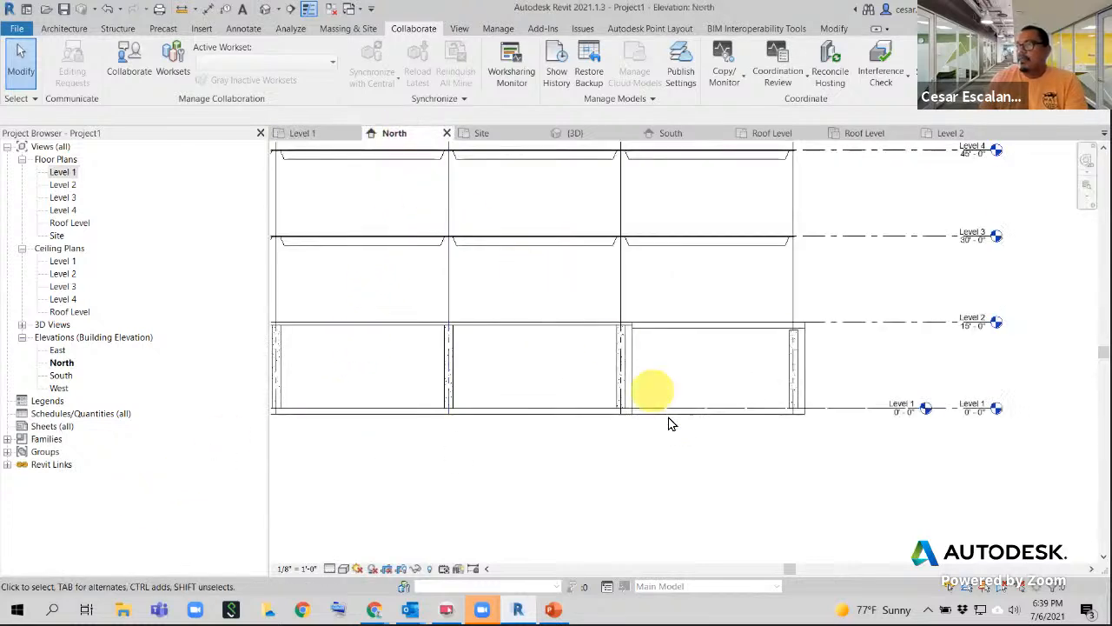
- Open the default 3D view of the building from the Level 1 plan
{"action": "scroll", "coordinate": [665, 454], "scroll_direction": "down", "scroll_amount": 1}
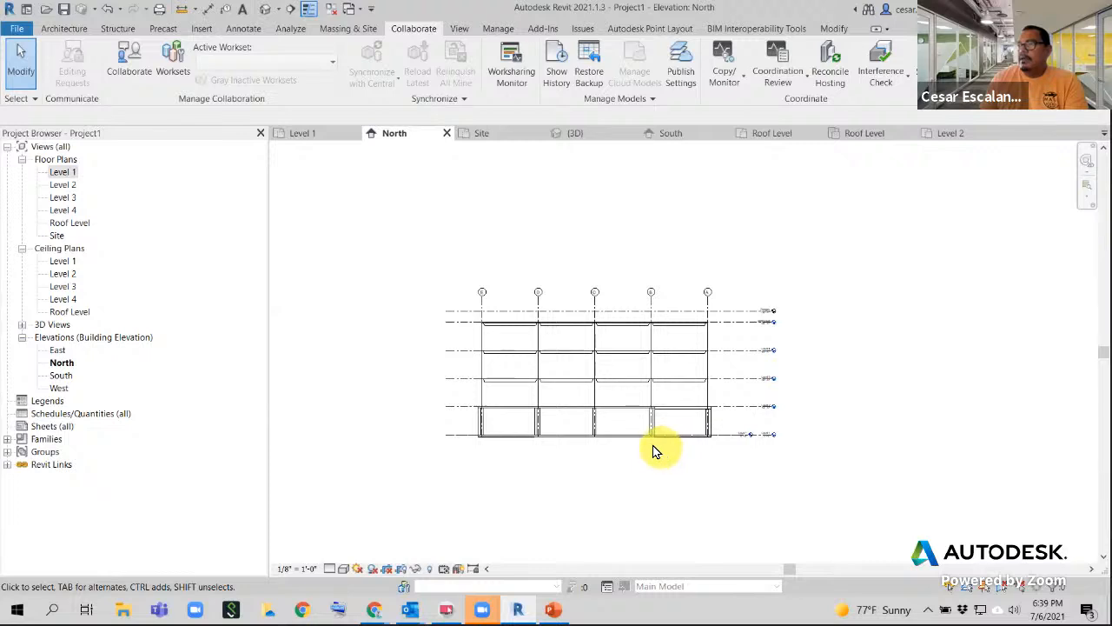
{"action": "left_click", "coordinate": [63, 173]}
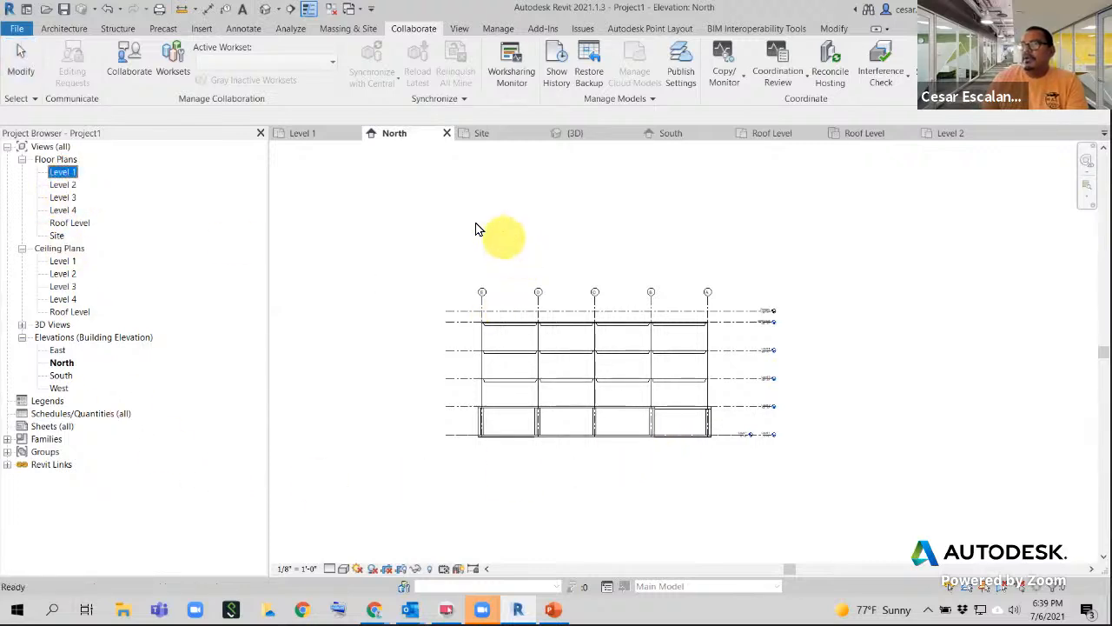
{"action": "left_click", "coordinate": [264, 8]}
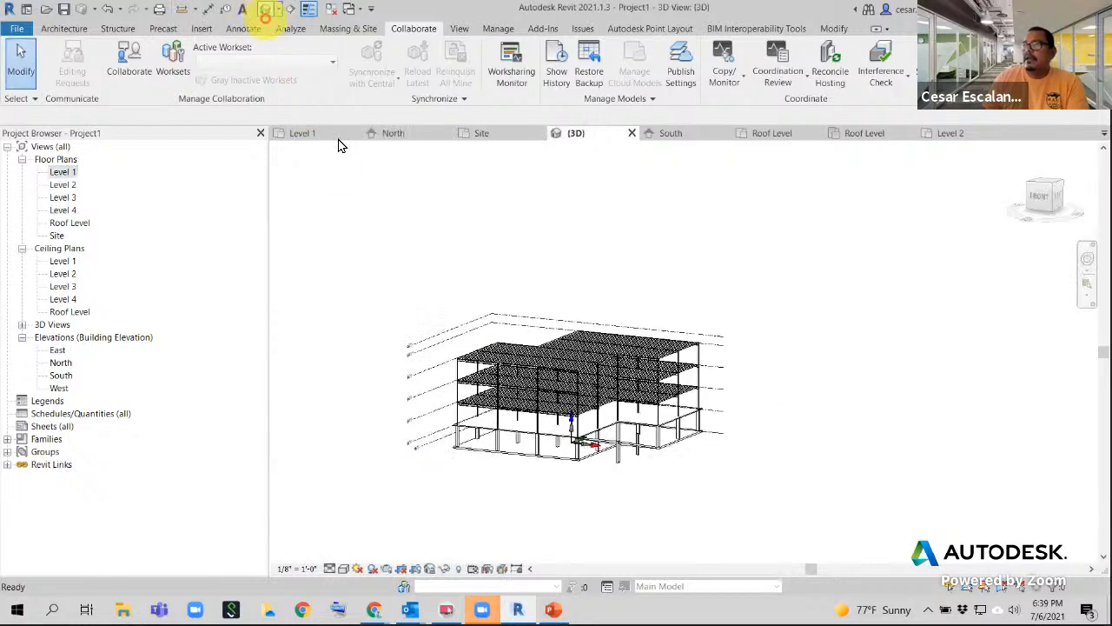
{"action": "scroll", "coordinate": [615, 496], "scroll_direction": "up", "scroll_amount": 3}
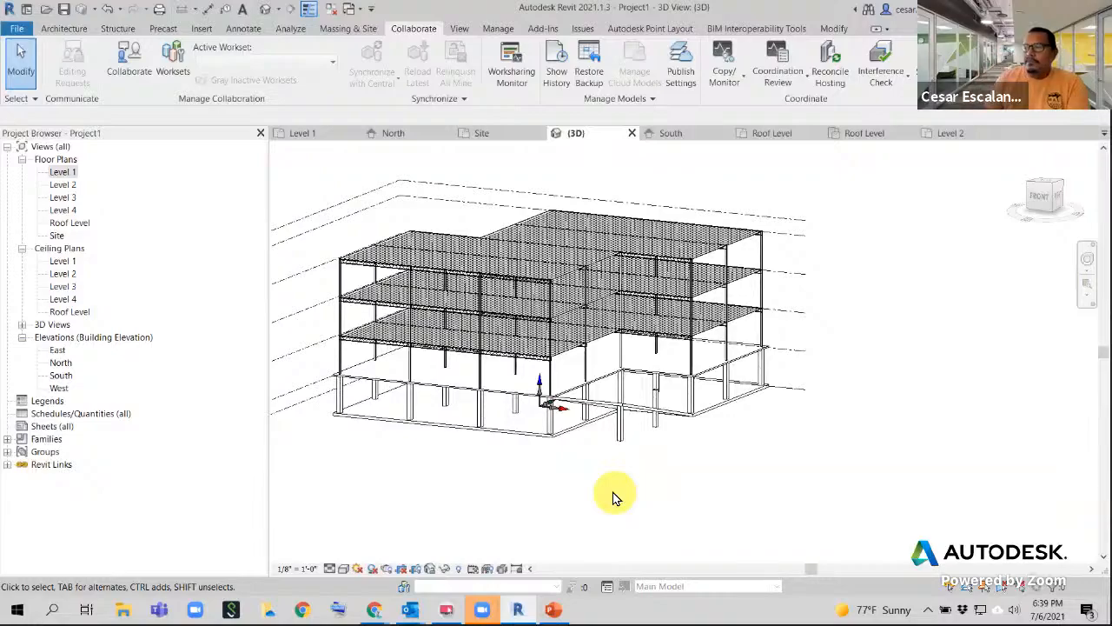
{"action": "scroll", "coordinate": [529, 355], "scroll_direction": "up", "scroll_amount": 4}
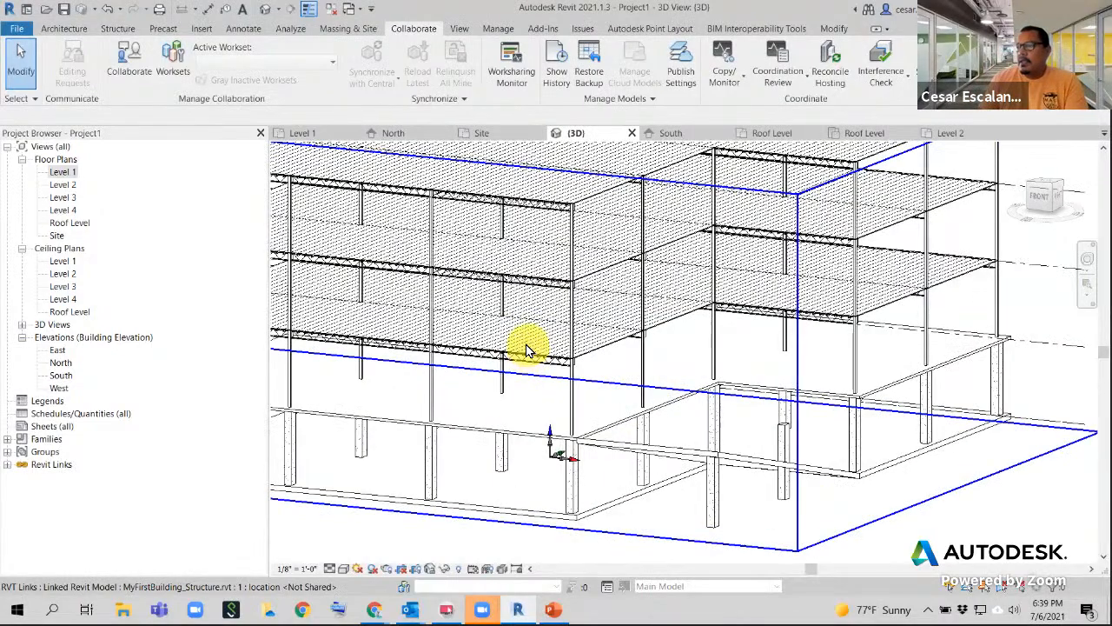
{"action": "scroll", "coordinate": [526, 350], "scroll_direction": "down", "scroll_amount": 4}
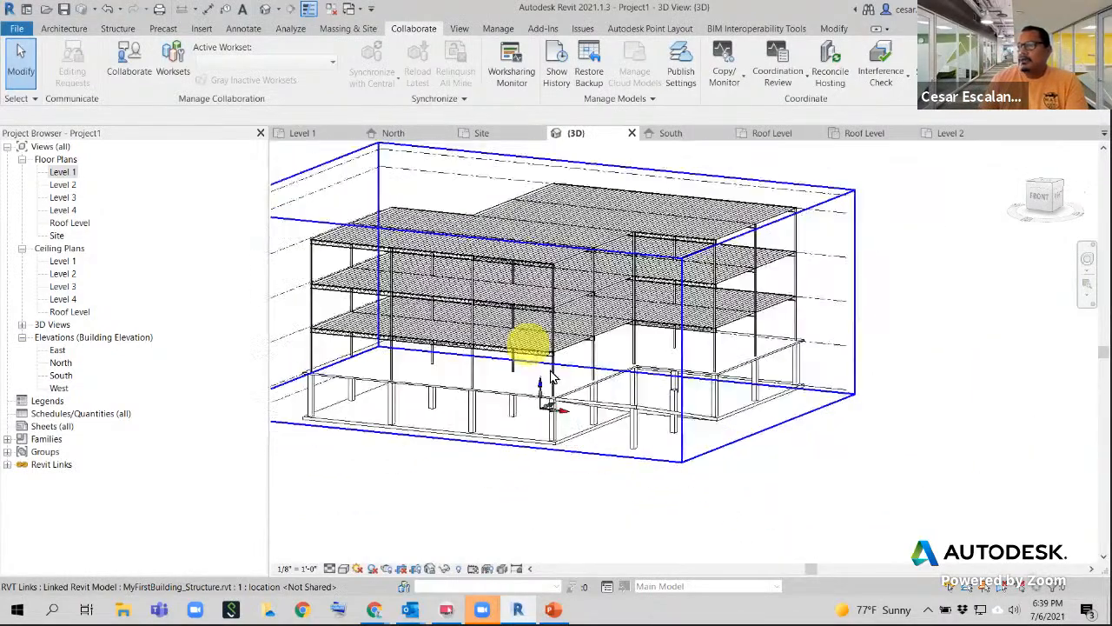
- Select the linked structural model and orbit it to front and corner angles
{"action": "left_click", "coordinate": [573, 443]}
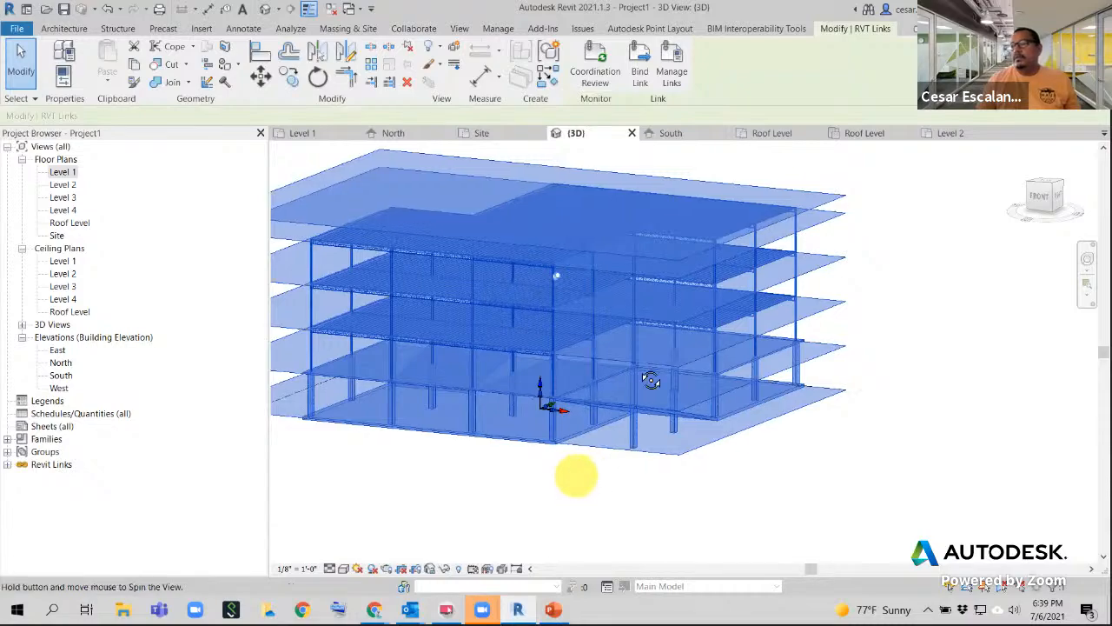
{"action": "middle_click_drag", "start_coordinate": [651, 377], "coordinate": [676, 526], "text": "shift"}
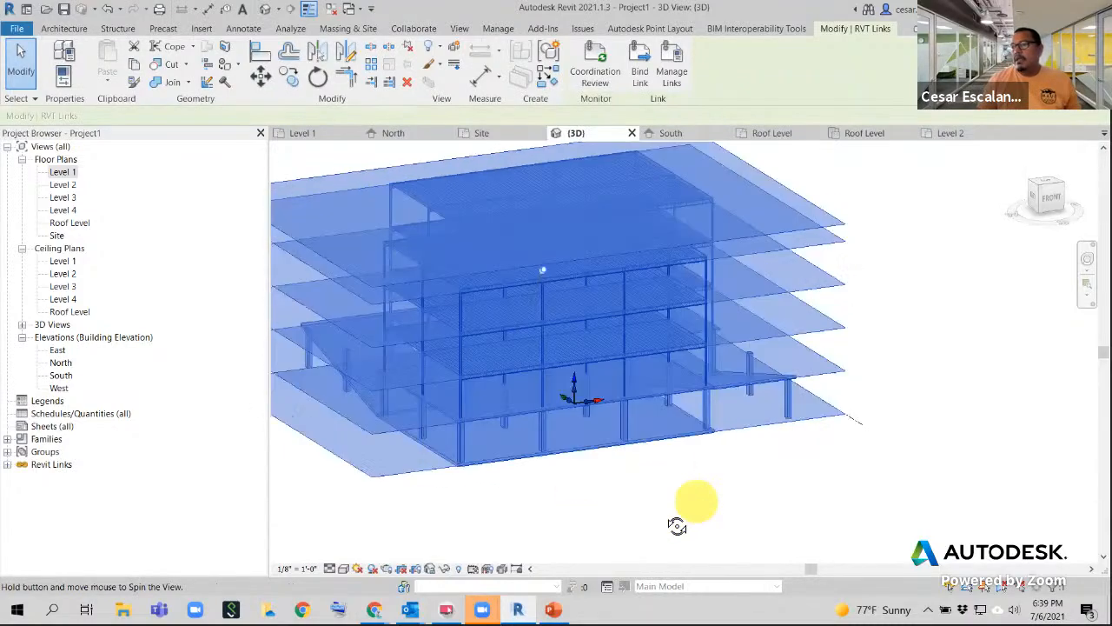
{"action": "middle_click_drag", "start_coordinate": [537, 538], "coordinate": [506, 526], "text": "shift"}
{"action": "scroll", "coordinate": [477, 507], "scroll_direction": "up", "scroll_amount": 2}
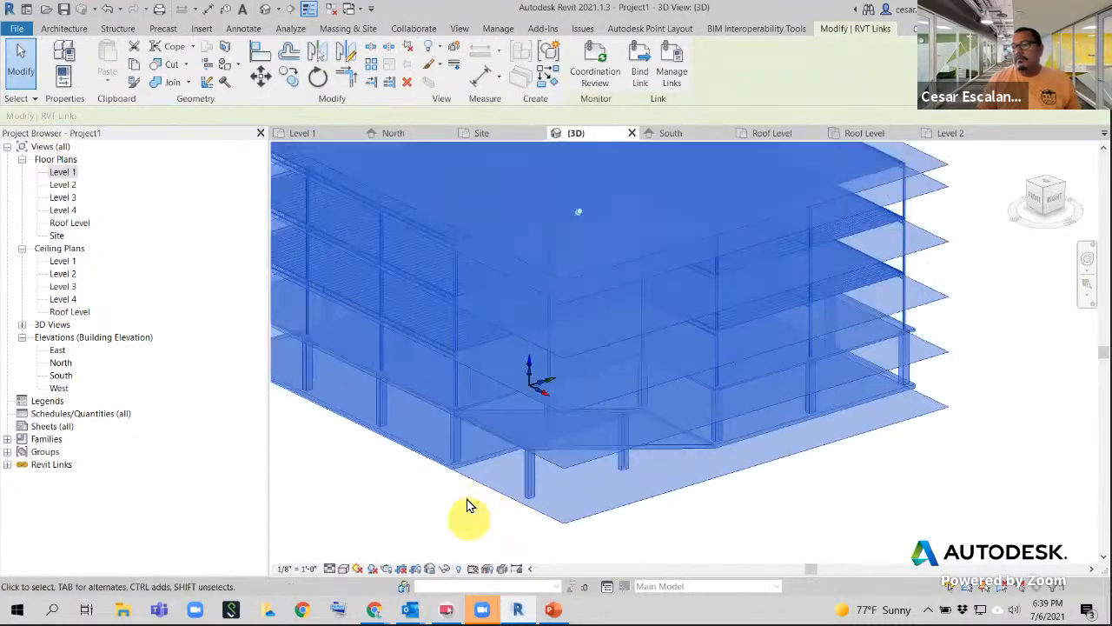
{"action": "left_click", "coordinate": [470, 507]}
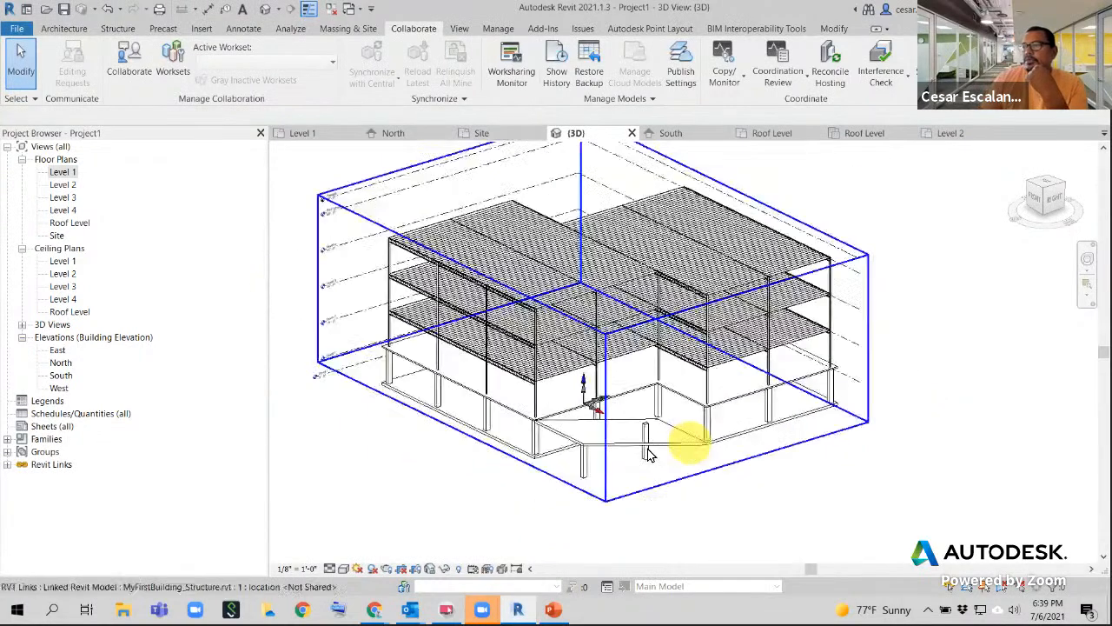
{"action": "scroll", "coordinate": [688, 443], "scroll_direction": "down", "scroll_amount": 3}
{"action": "middle_click_drag", "start_coordinate": [687, 443], "coordinate": [633, 447]}
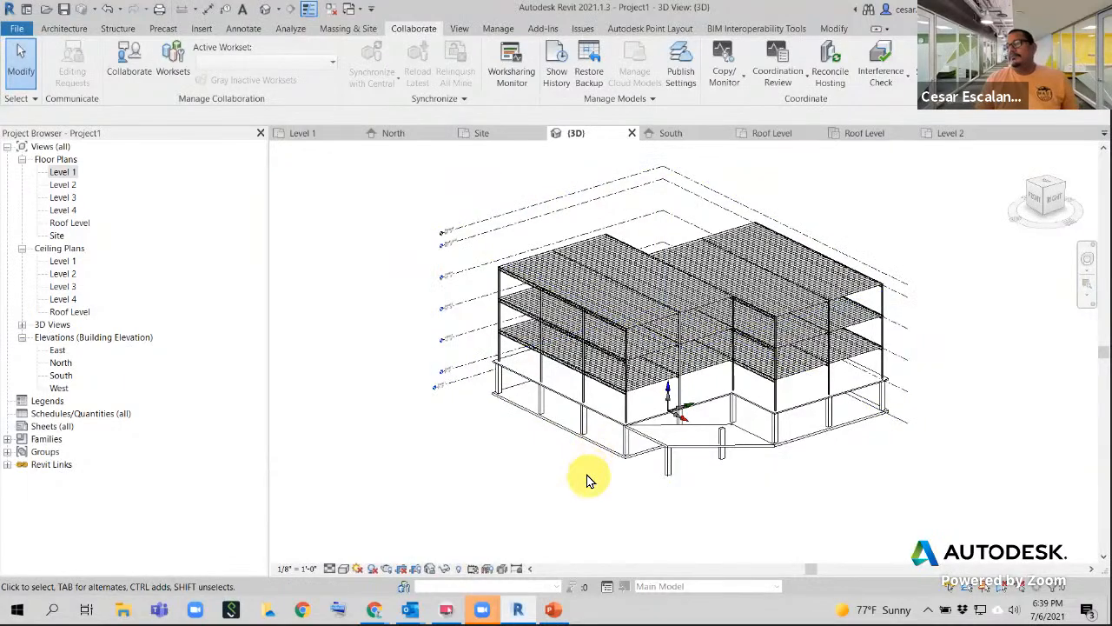
{"action": "middle_click_drag", "start_coordinate": [541, 454], "coordinate": [565, 490], "text": "shift"}
{"action": "scroll", "coordinate": [565, 489], "scroll_direction": "up", "scroll_amount": 5}
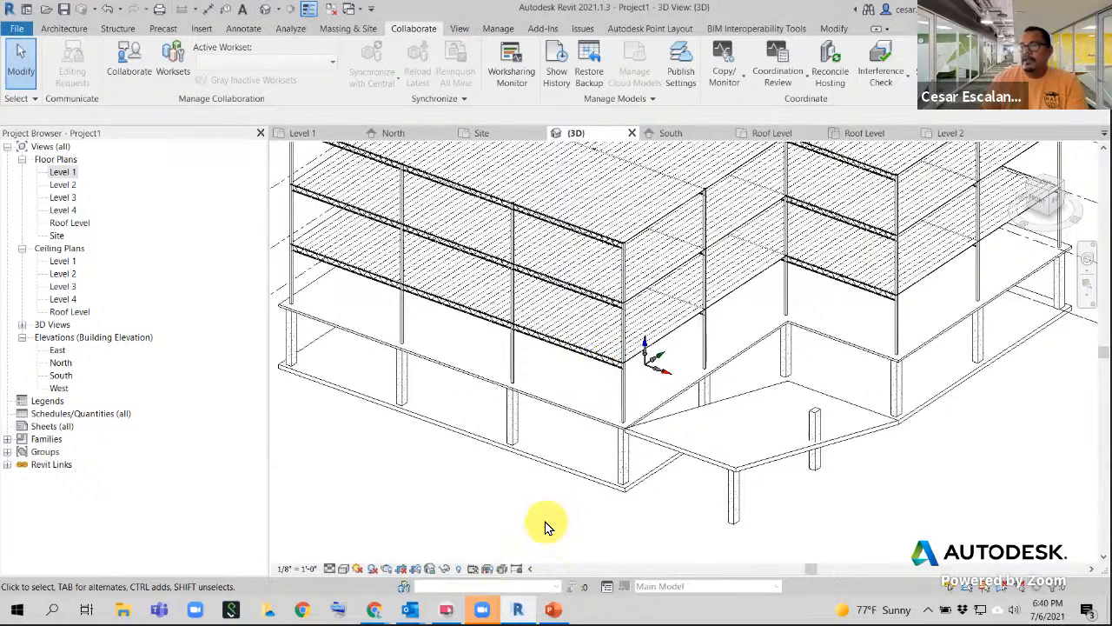
{"action": "left_click", "coordinate": [666, 337]}
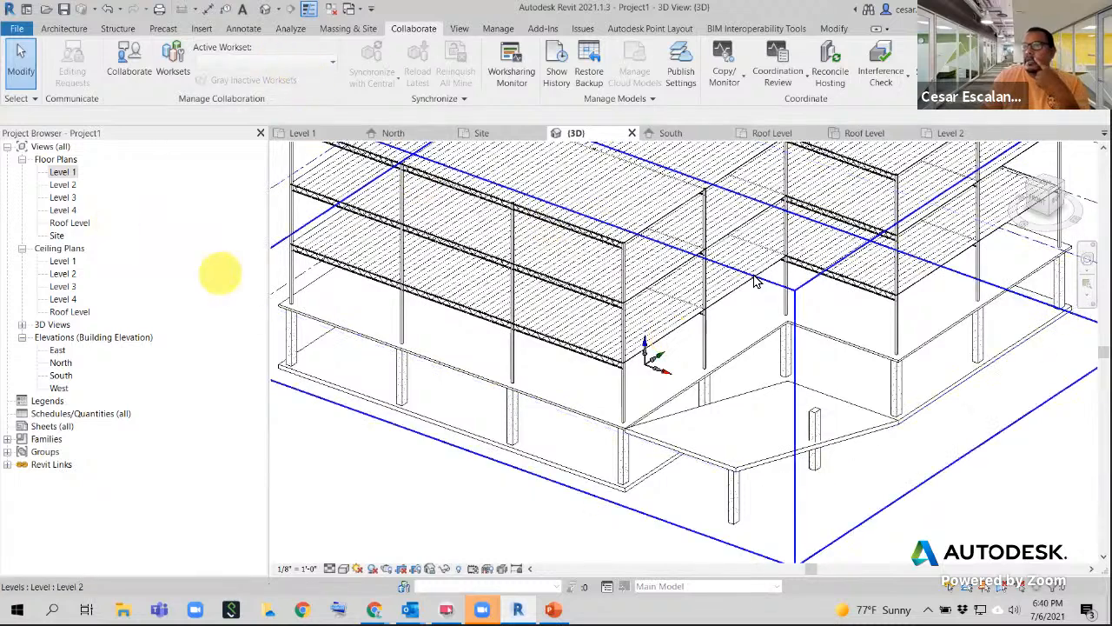
{"action": "left_click", "coordinate": [542, 458]}
{"action": "left_click", "coordinate": [523, 491]}
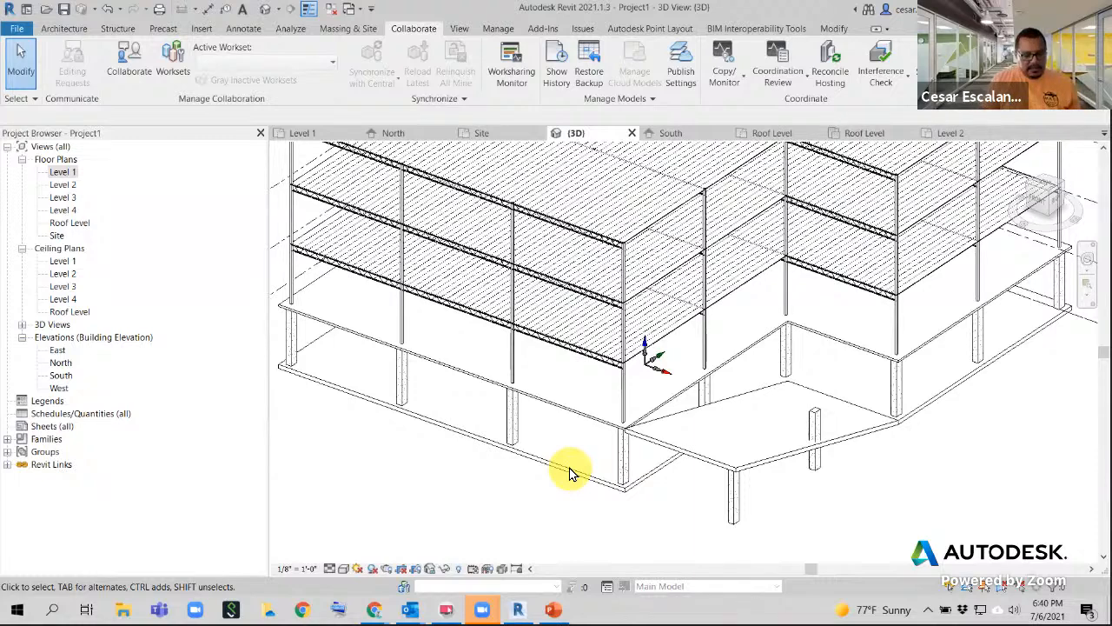
- Cycle Tab through the linked model's highlights, selecting then clearing the whole link
{"action": "key", "text": "Tab"}
{"action": "key", "text": "Tab"}
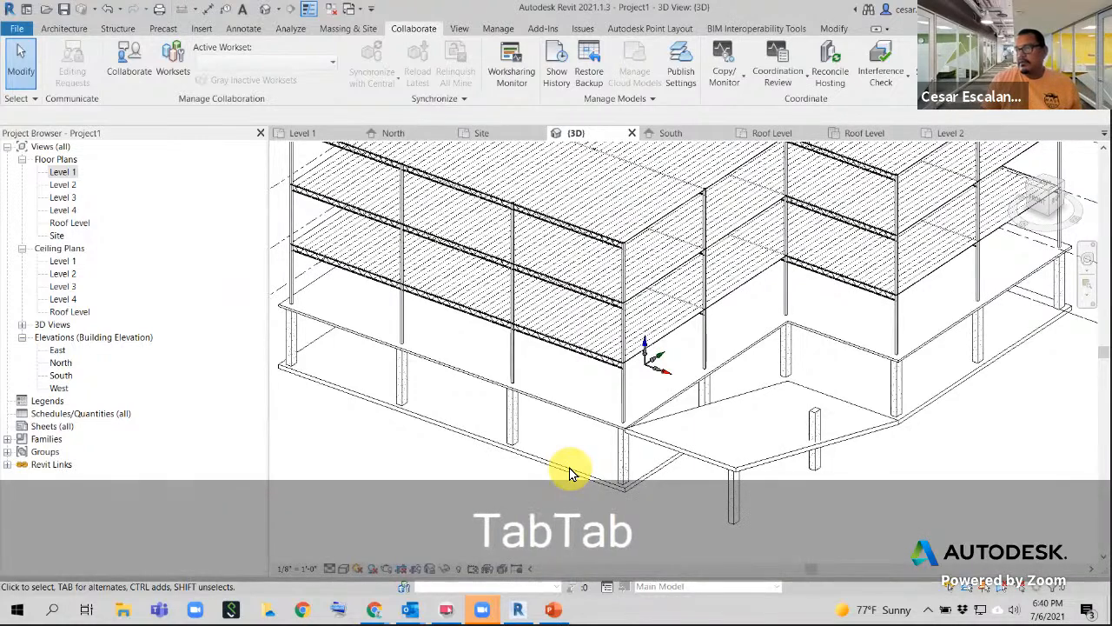
{"action": "key", "text": "Tab"}
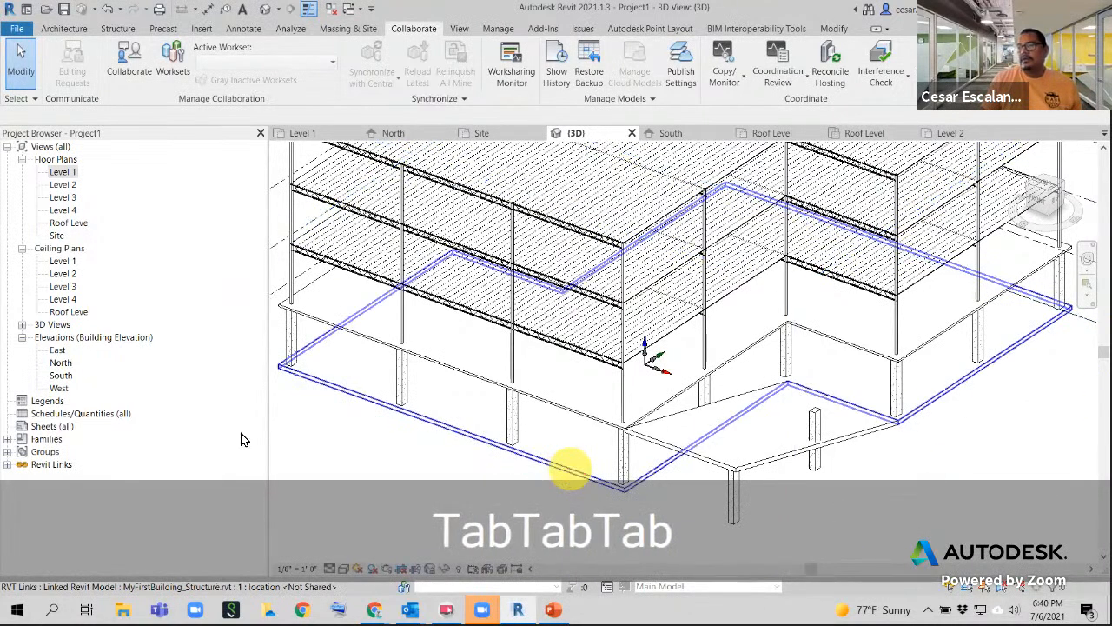
{"action": "left_click", "coordinate": [543, 457]}
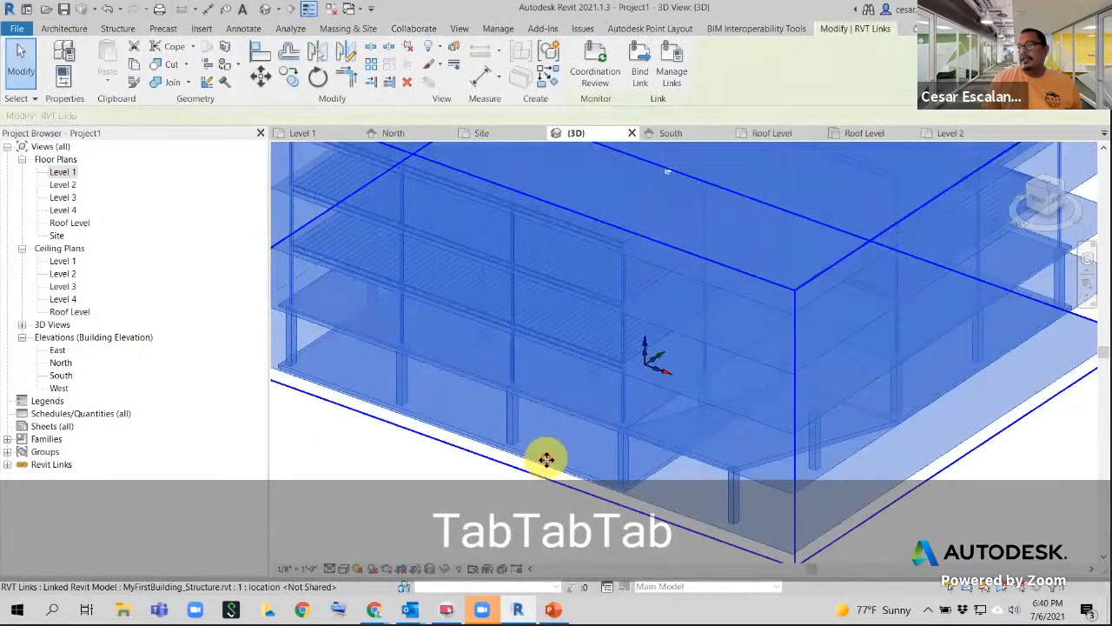
{"action": "key", "text": "Tab"}
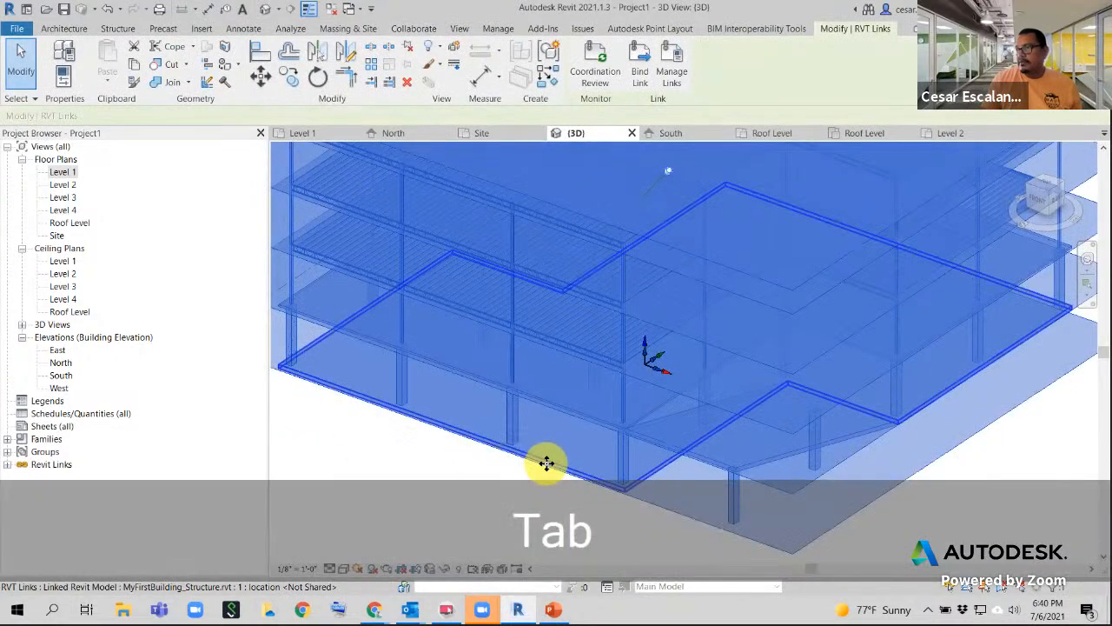
{"action": "key", "text": "Tab"}
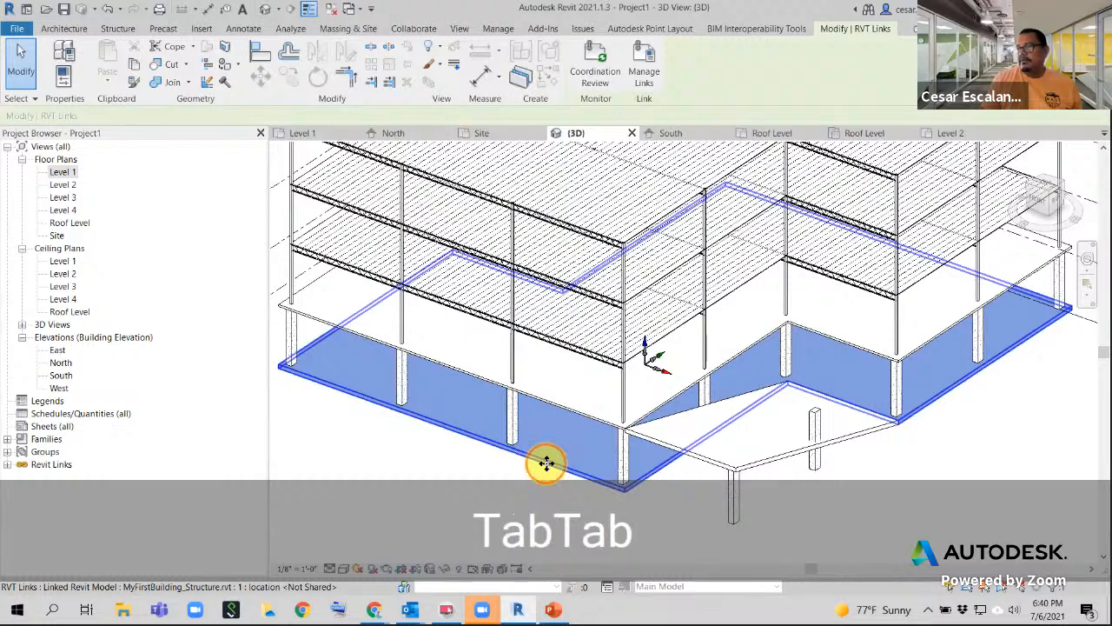
{"action": "key", "text": "Tab"}
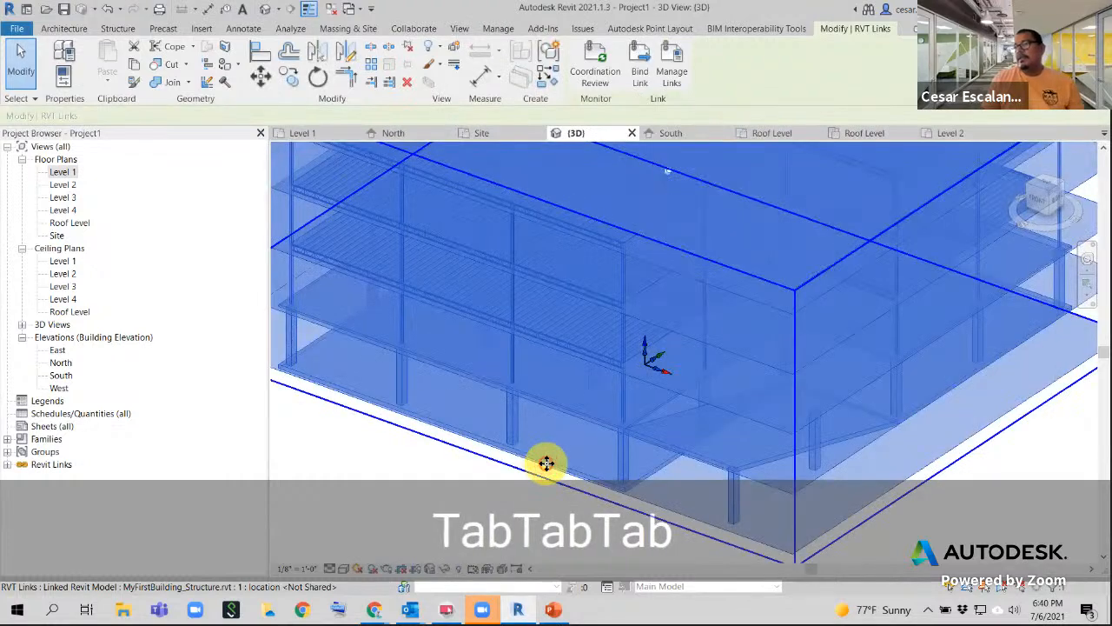
{"action": "left_click", "coordinate": [512, 437]}
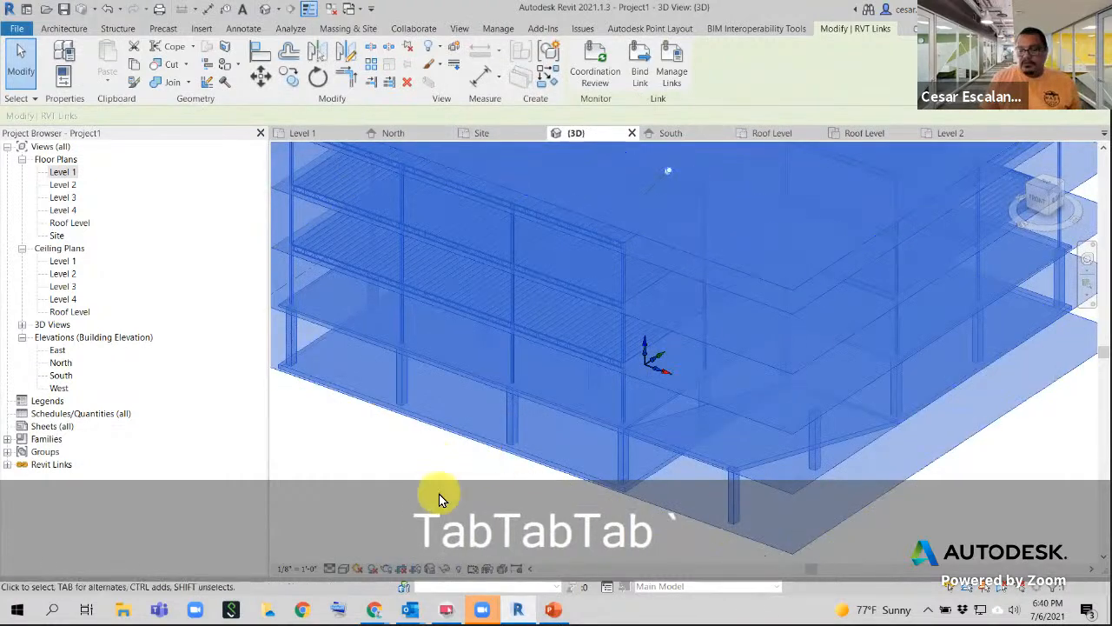
{"action": "left_click", "coordinate": [394, 457]}
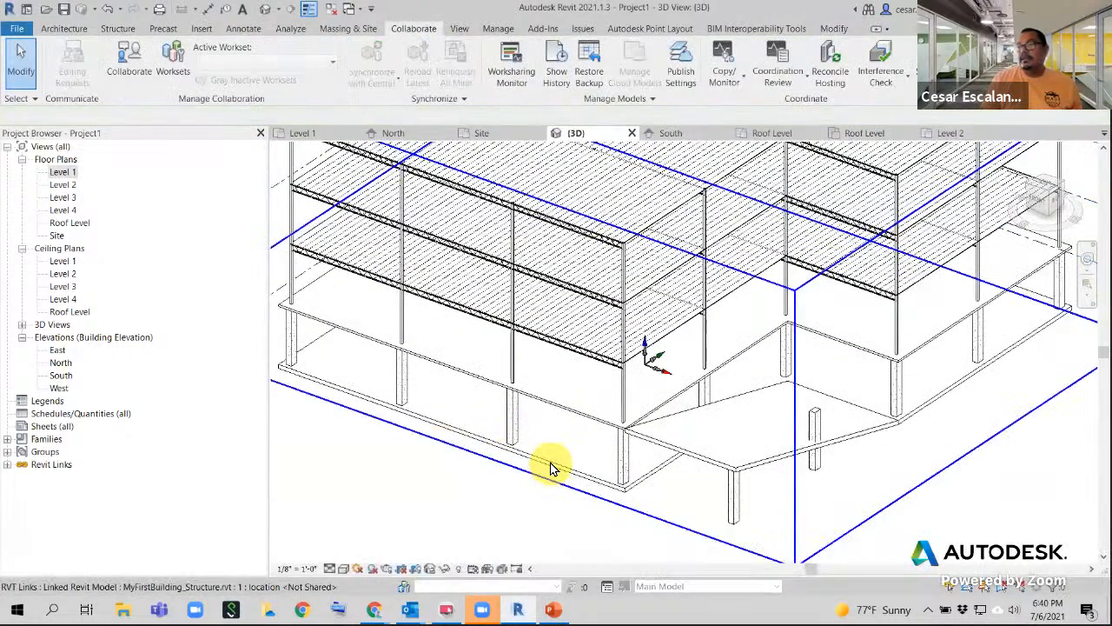
- Tab into the link to pick a single column, then the ground-floor slab
{"action": "left_click", "coordinate": [511, 431]}
{"action": "key", "text": "Tab"}
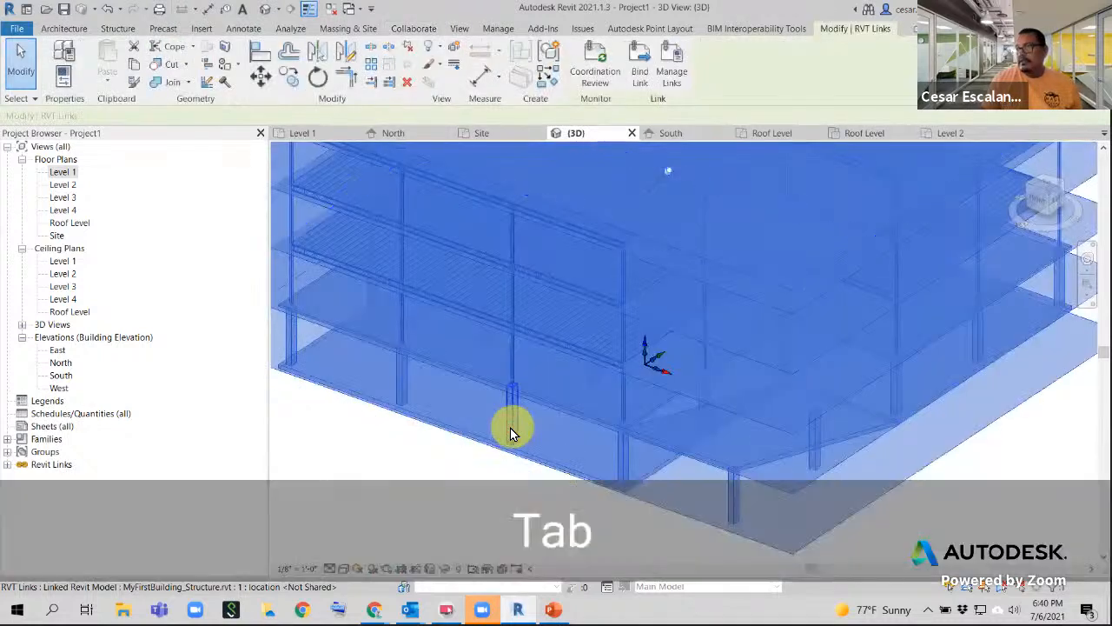
{"action": "left_click", "coordinate": [510, 428]}
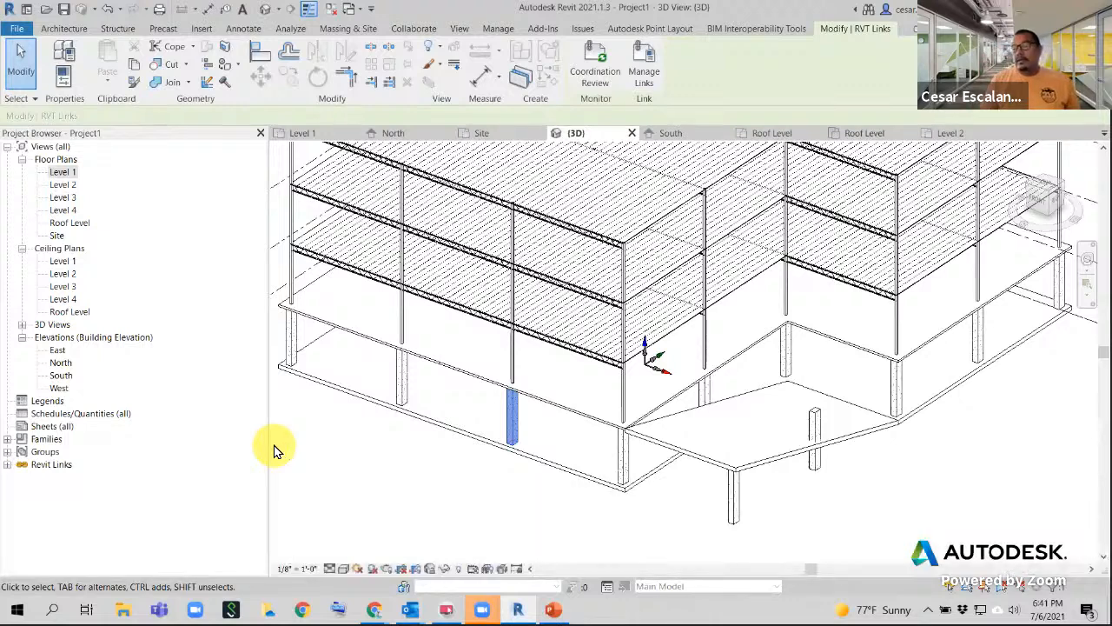
{"action": "left_click", "coordinate": [568, 469]}
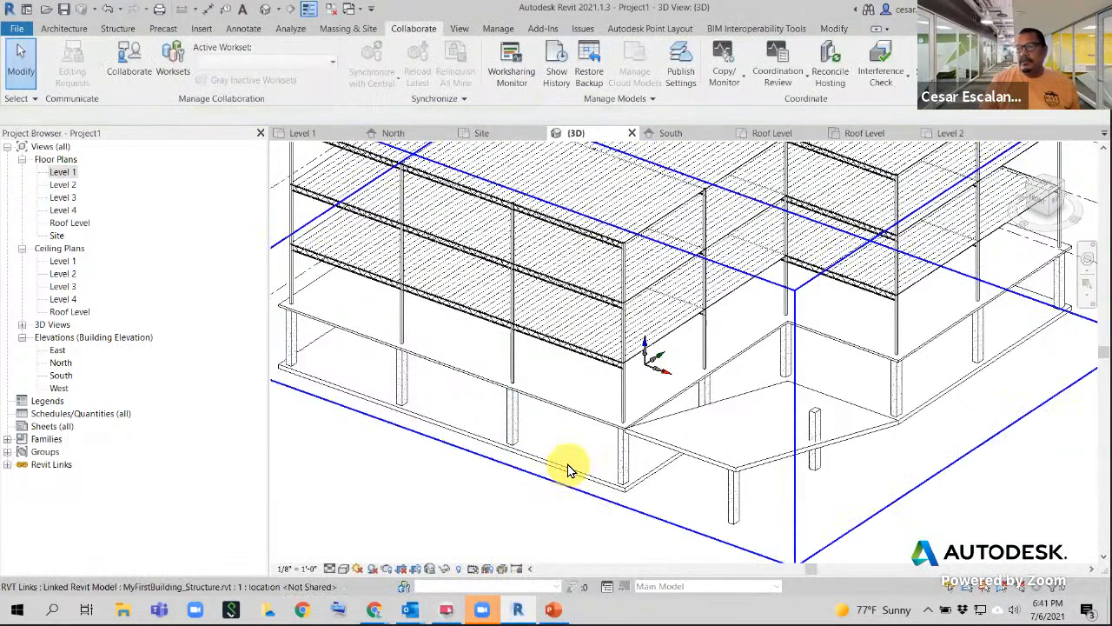
{"action": "key", "text": "Tab"}
{"action": "left_click", "coordinate": [566, 467]}
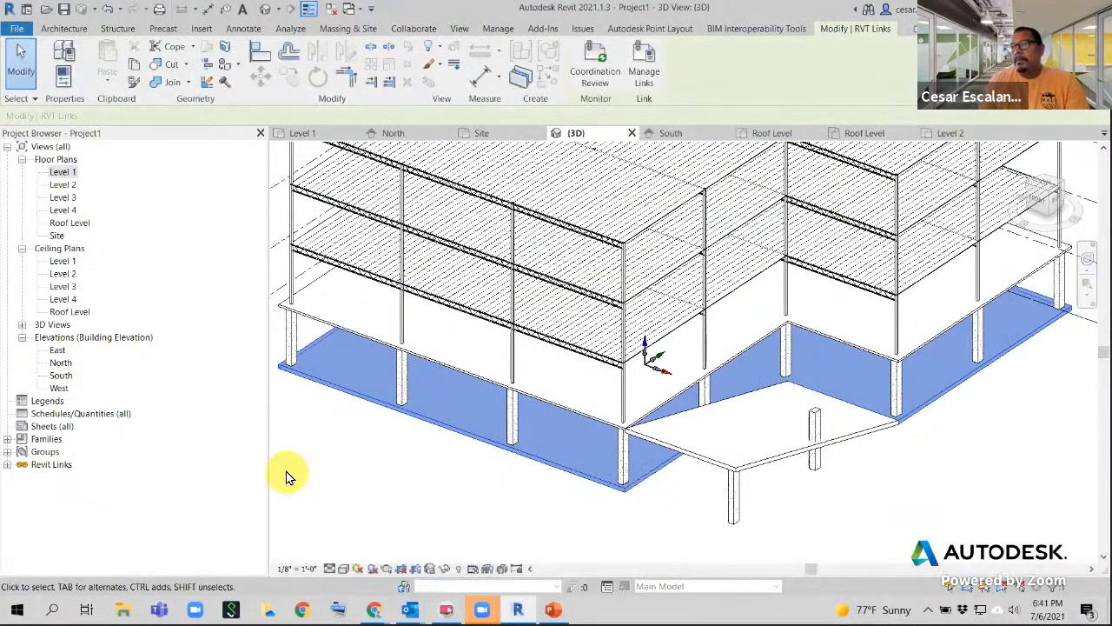
- Copy the linked ground-floor slab, paste it Aligned to Same Place, and choose Edit Boundary
{"action": "left_click", "coordinate": [135, 66]}
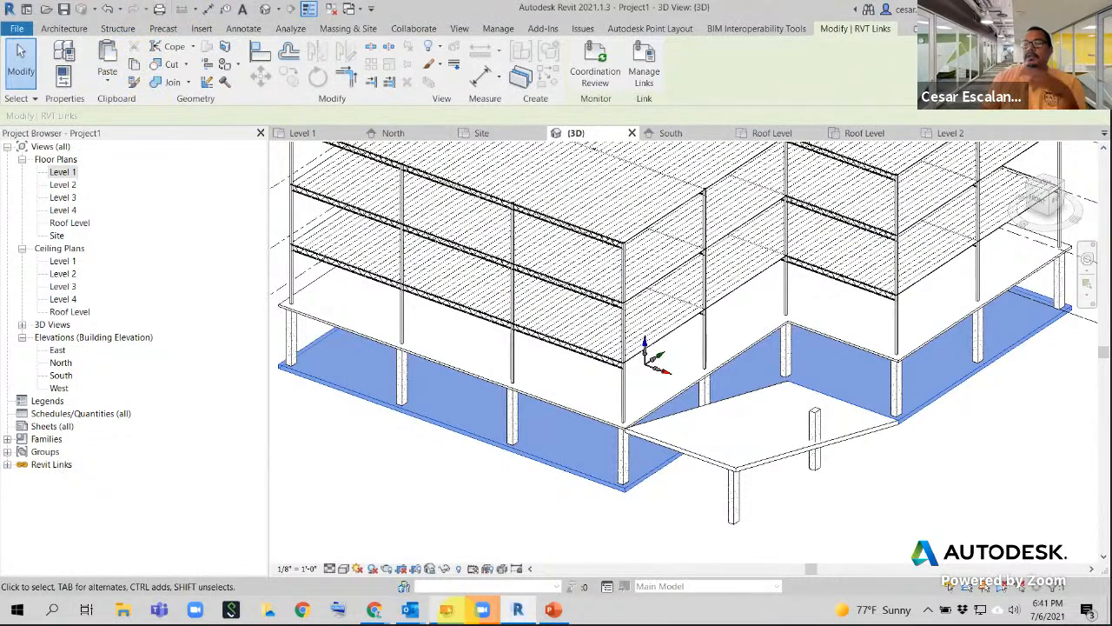
{"action": "mouse_move", "coordinate": [445, 610]}
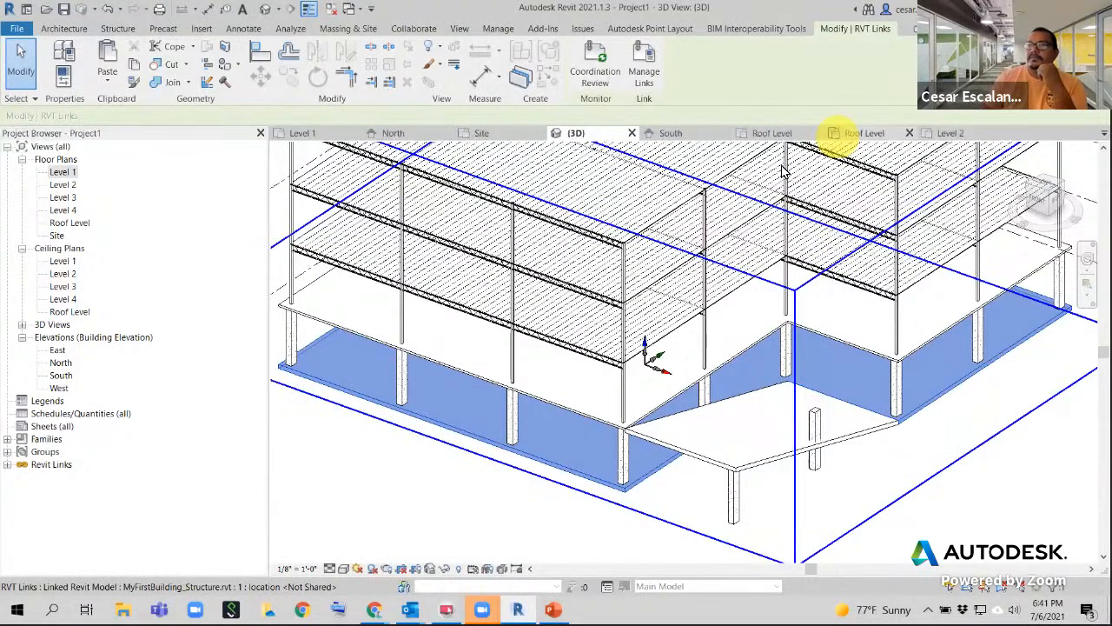
{"action": "left_click", "coordinate": [108, 83]}
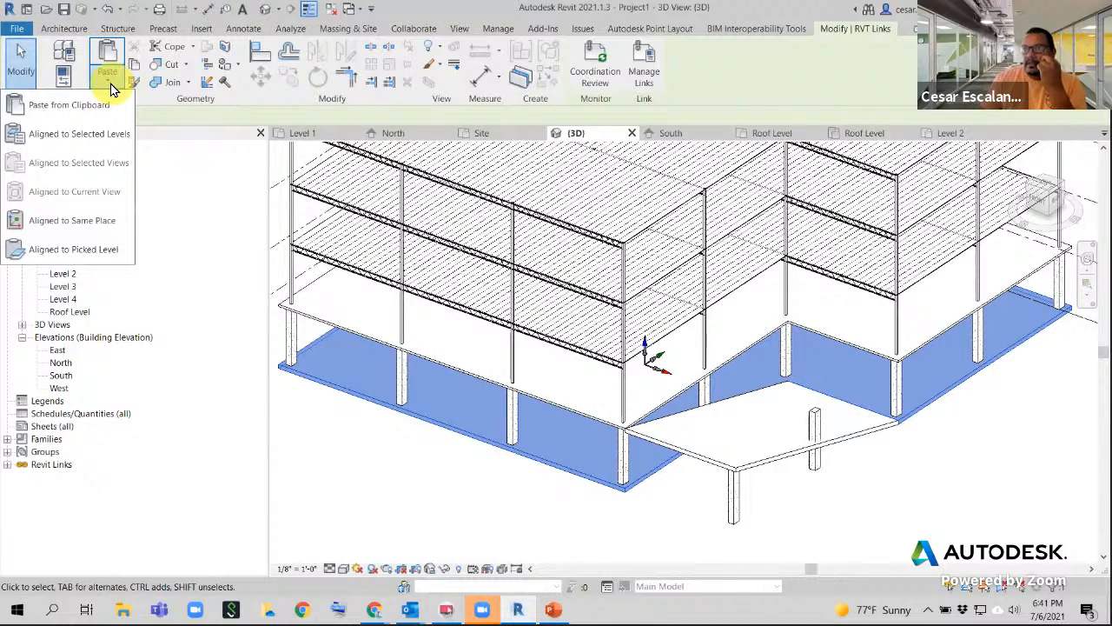
{"action": "left_click", "coordinate": [100, 224]}
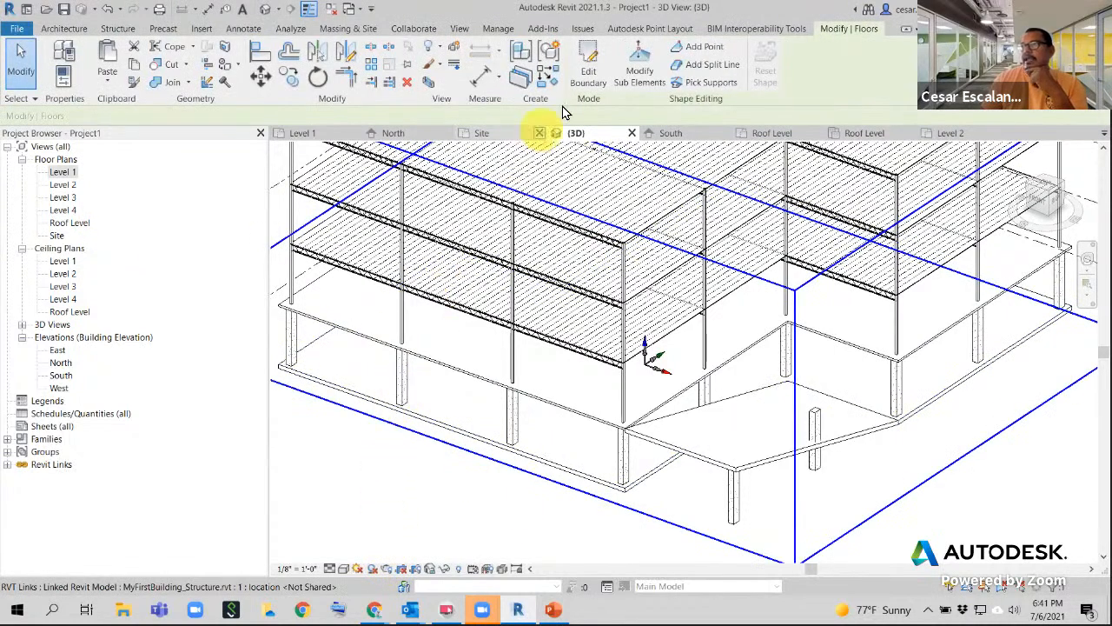
{"action": "left_click", "coordinate": [588, 70]}
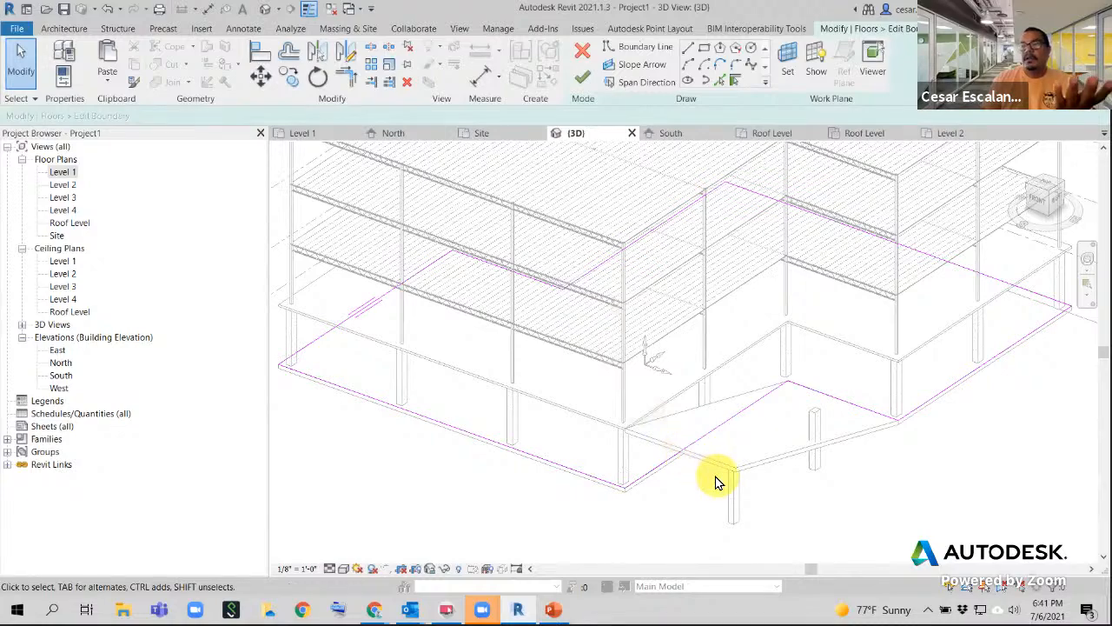
- Cancel the boundary edit, check the copied floor, and orbit to another side
{"action": "left_click", "coordinate": [583, 57]}
{"action": "scroll", "coordinate": [367, 479], "scroll_direction": "down", "scroll_amount": 3}
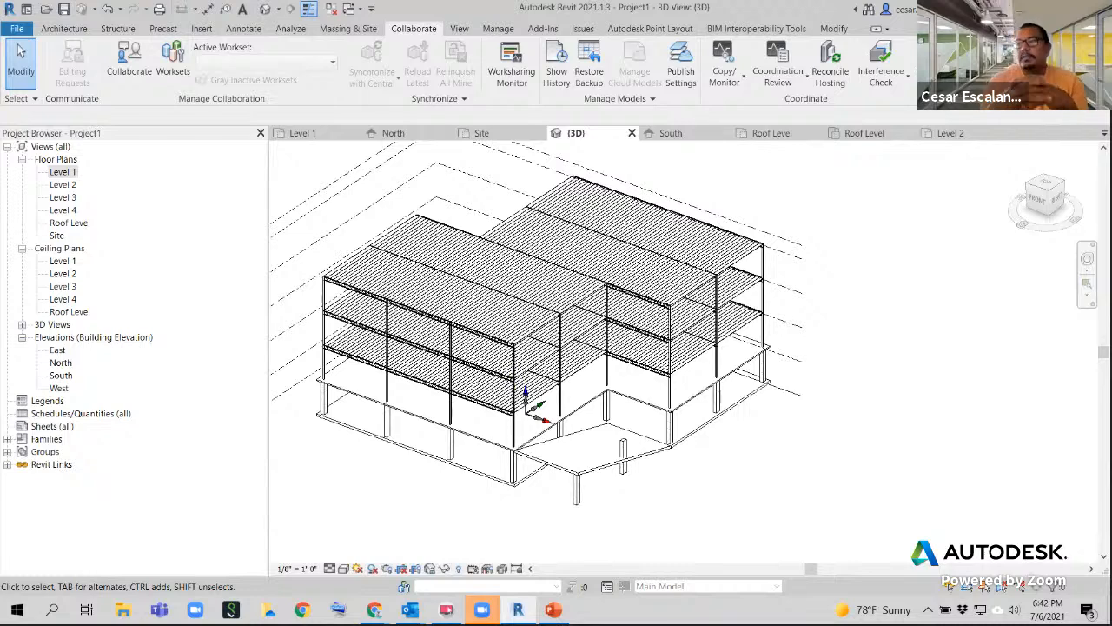
{"action": "left_click", "coordinate": [509, 489]}
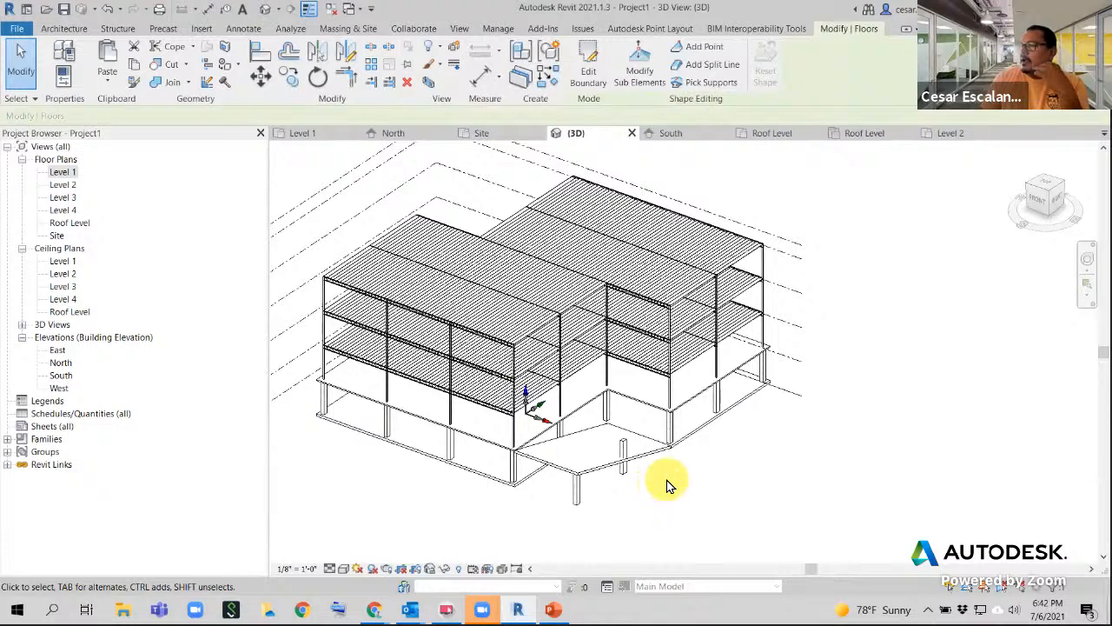
{"action": "left_click", "coordinate": [708, 504]}
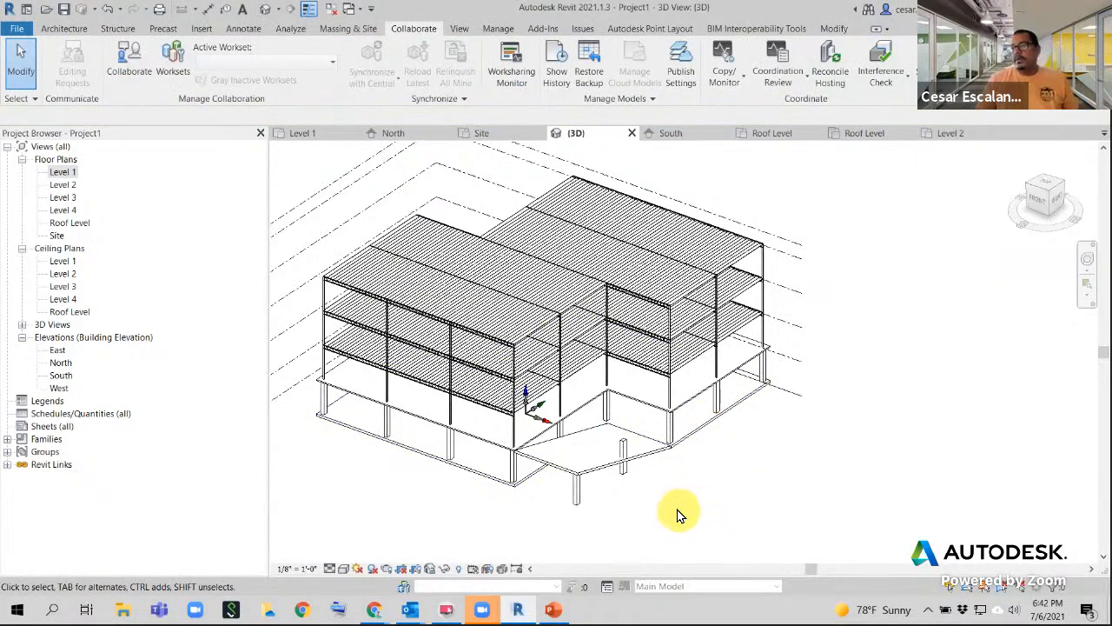
{"action": "middle_click_drag", "start_coordinate": [674, 504], "coordinate": [840, 320], "text": "shift"}
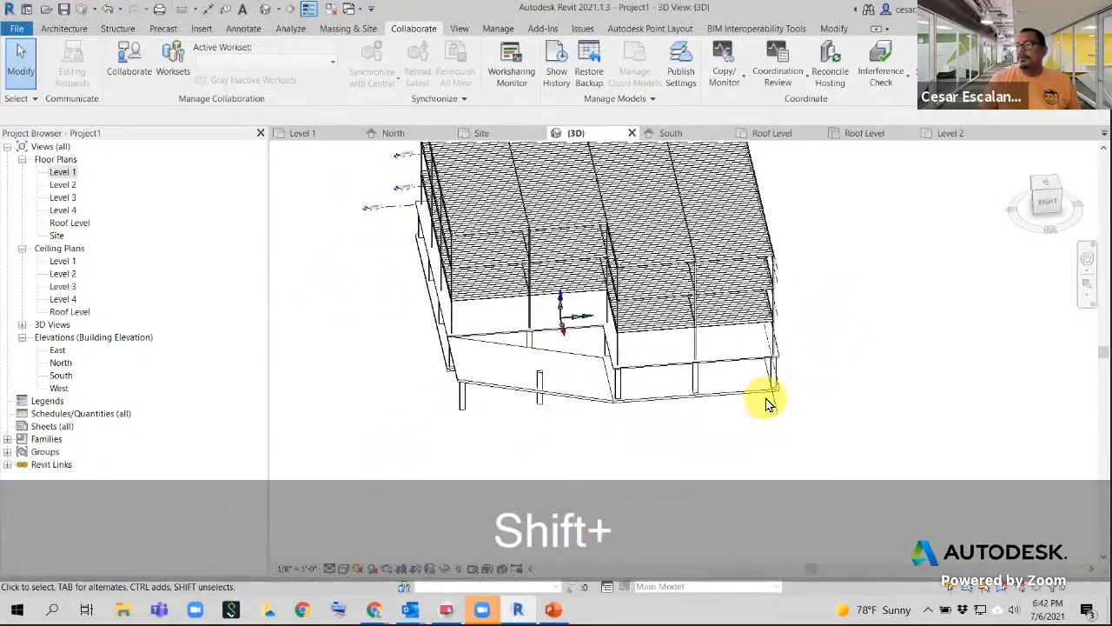
- Tab to a slab in the link and paste the copied slab Aligned to Same Place
{"action": "left_click", "coordinate": [598, 404]}
{"action": "left_click", "coordinate": [617, 444]}
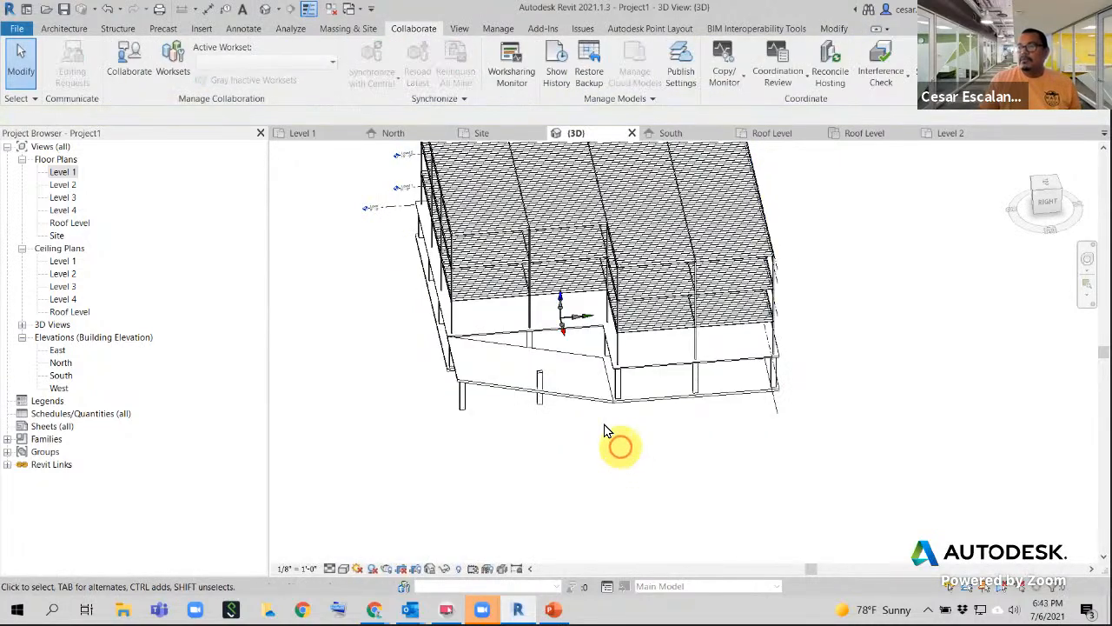
{"action": "left_click", "coordinate": [601, 404]}
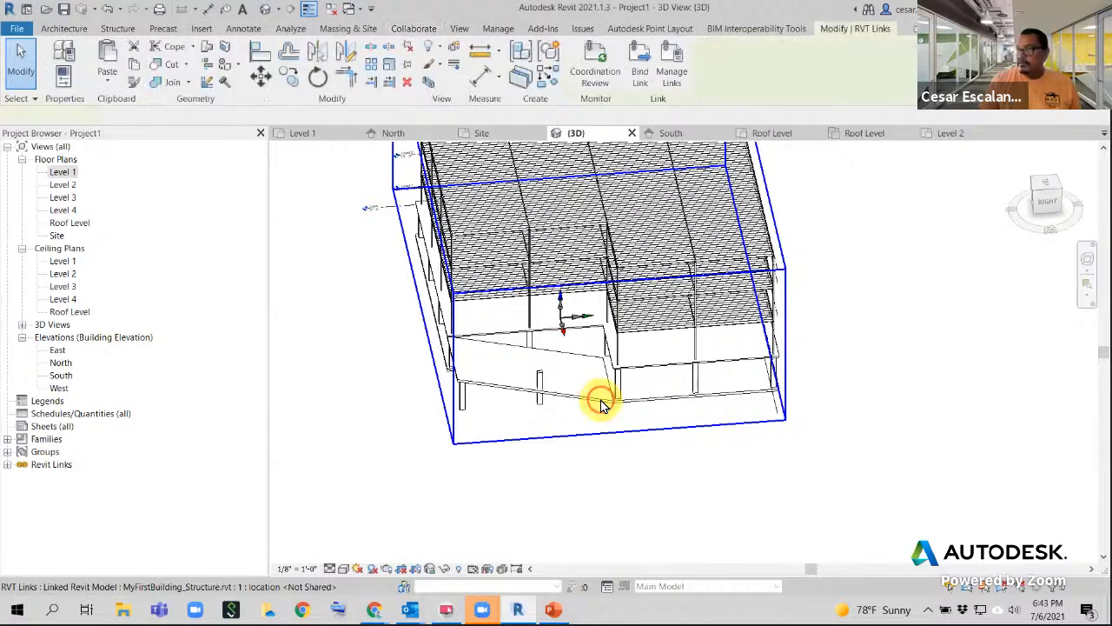
{"action": "key", "text": "Tab"}
{"action": "key", "text": "Tab"}
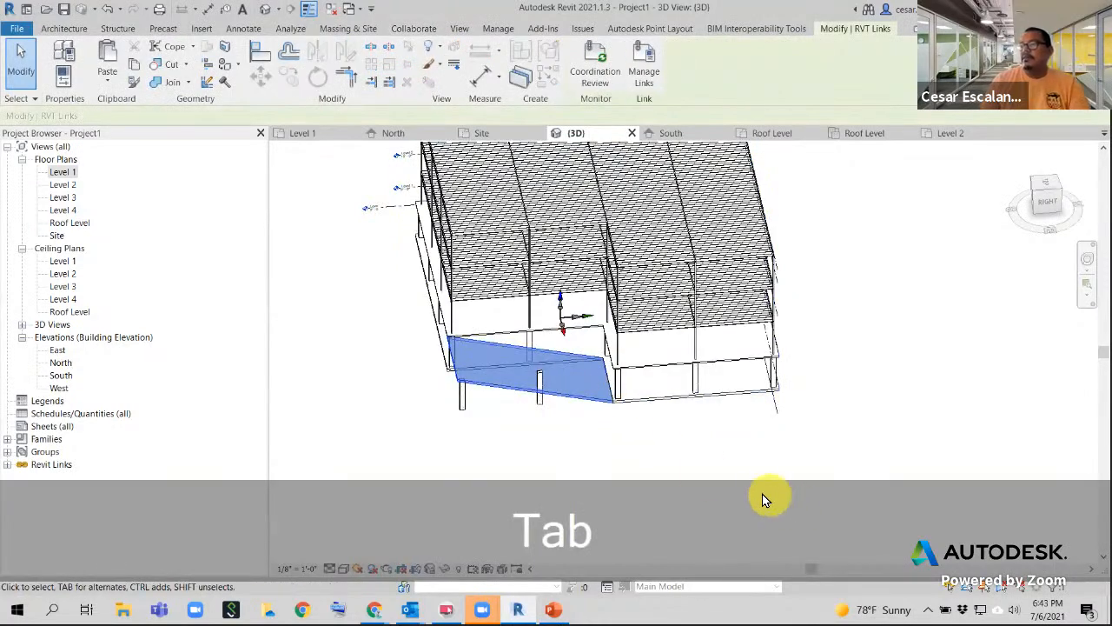
{"action": "left_click", "coordinate": [108, 84]}
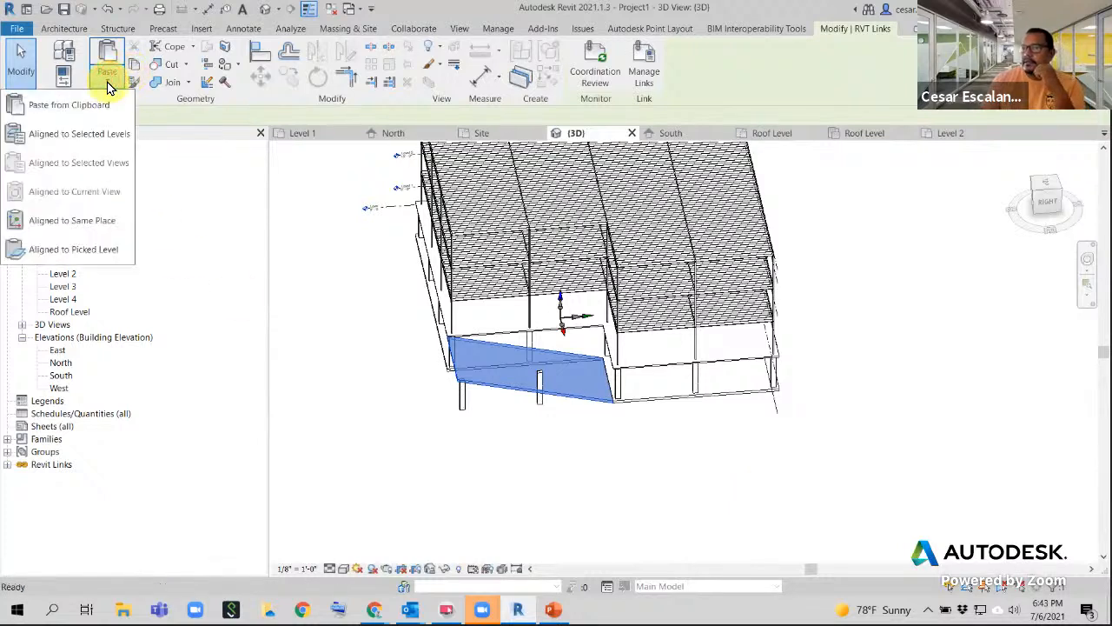
{"action": "left_click", "coordinate": [108, 224]}
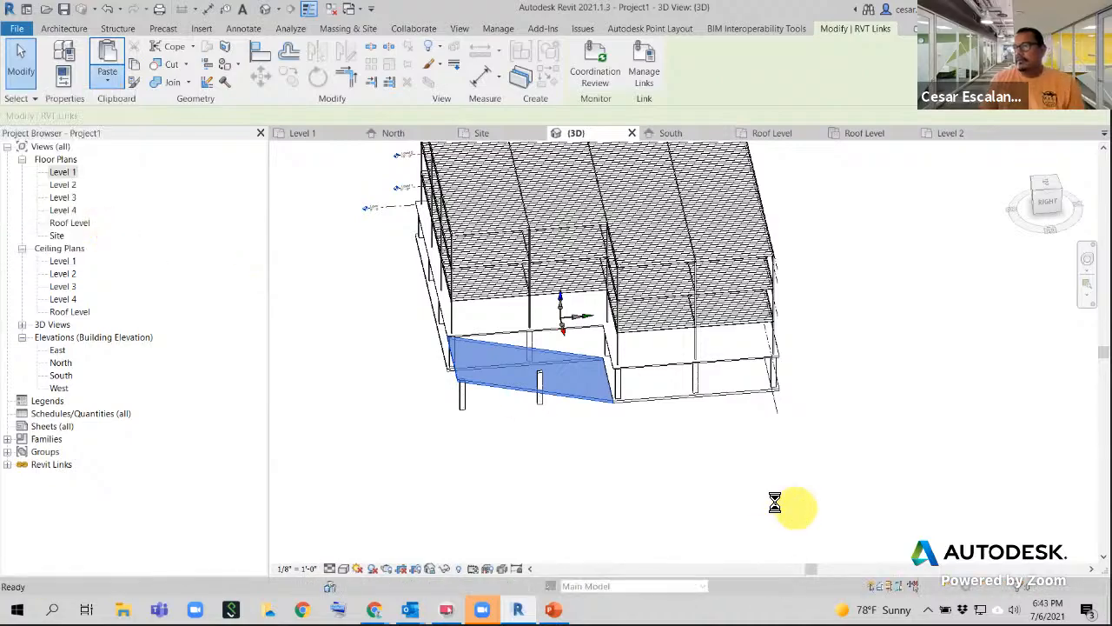
{"action": "left_click", "coordinate": [702, 445]}
- Copy the angled linked floor slab into the host Aligned to Same Place, then view the back
{"action": "middle_click_drag", "start_coordinate": [762, 430], "coordinate": [397, 440], "text": "shift"}
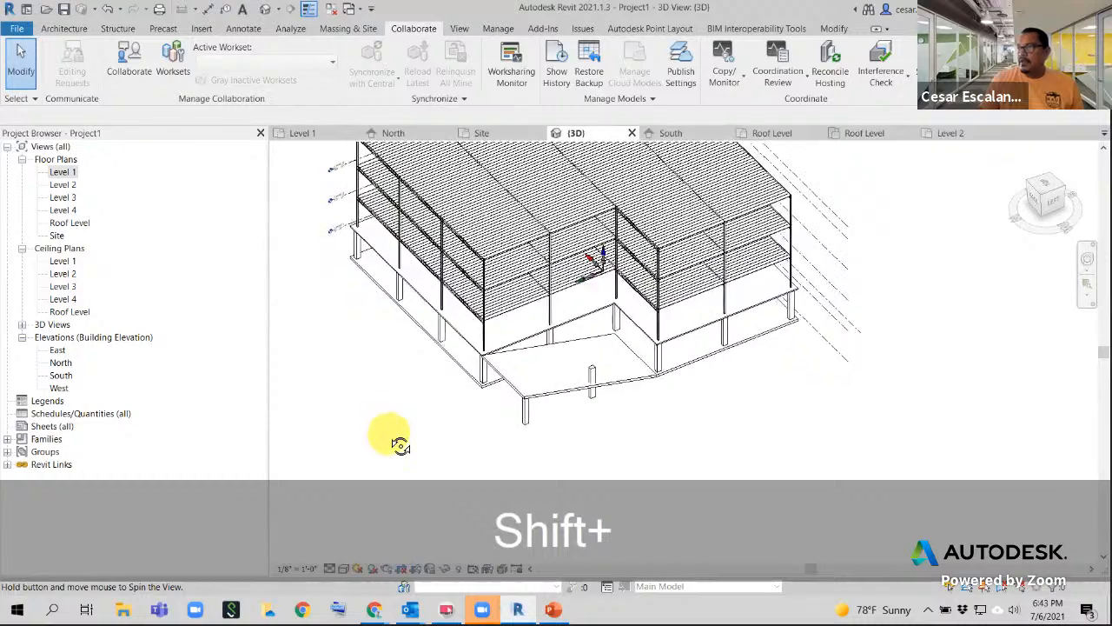
{"action": "scroll", "coordinate": [630, 417], "scroll_direction": "up", "scroll_amount": 2}
{"action": "scroll", "coordinate": [630, 417], "scroll_direction": "up", "scroll_amount": 2}
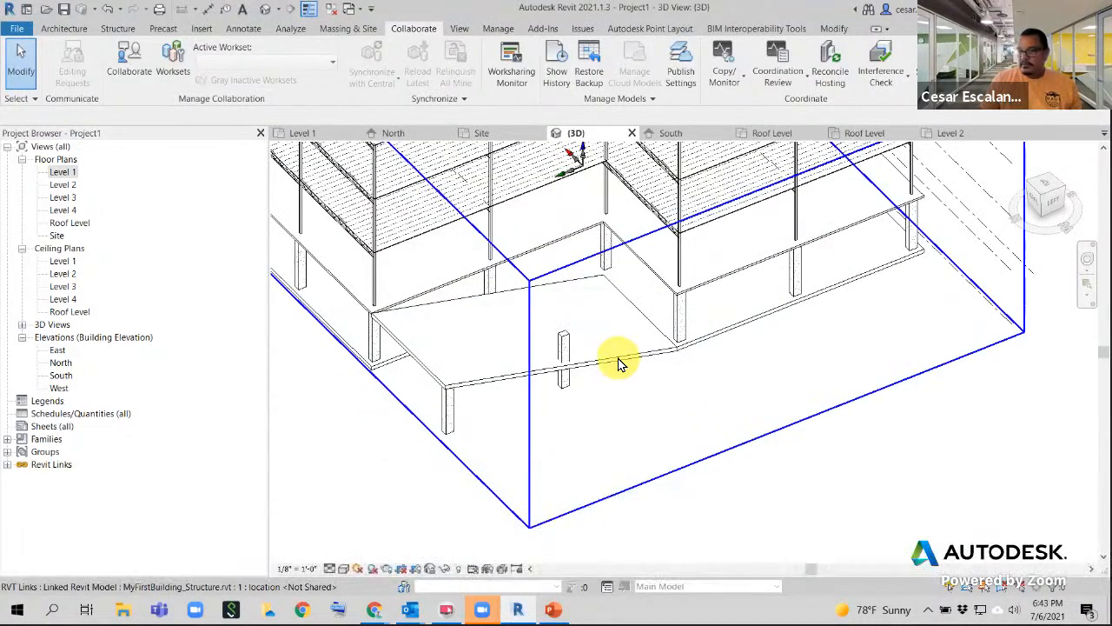
{"action": "key", "text": "Tab"}
{"action": "left_click", "coordinate": [621, 364]}
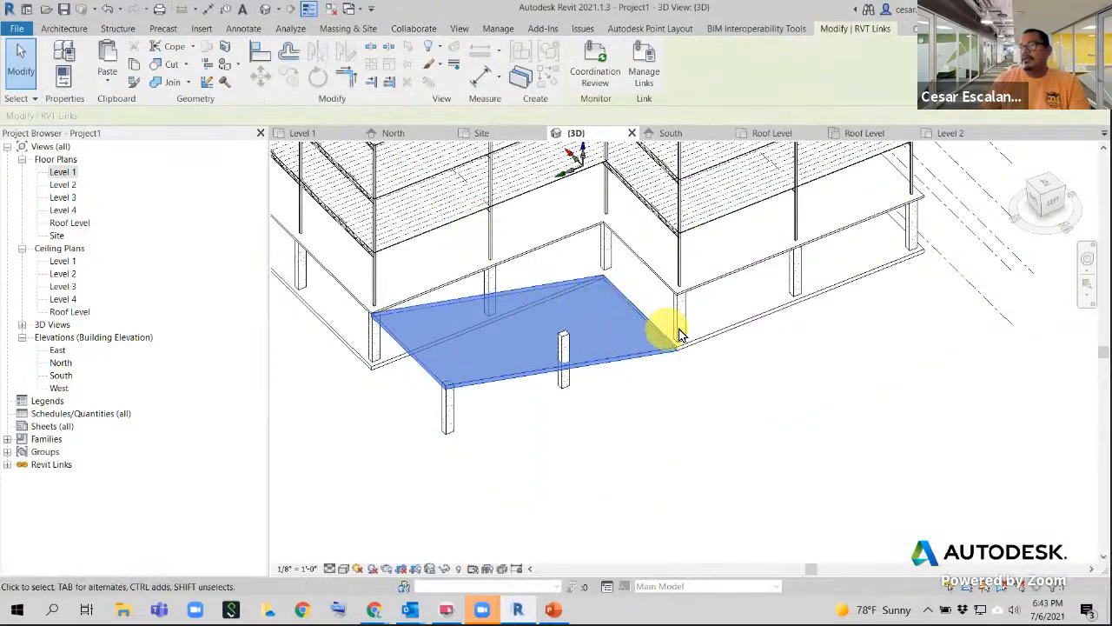
{"action": "left_click", "coordinate": [136, 68]}
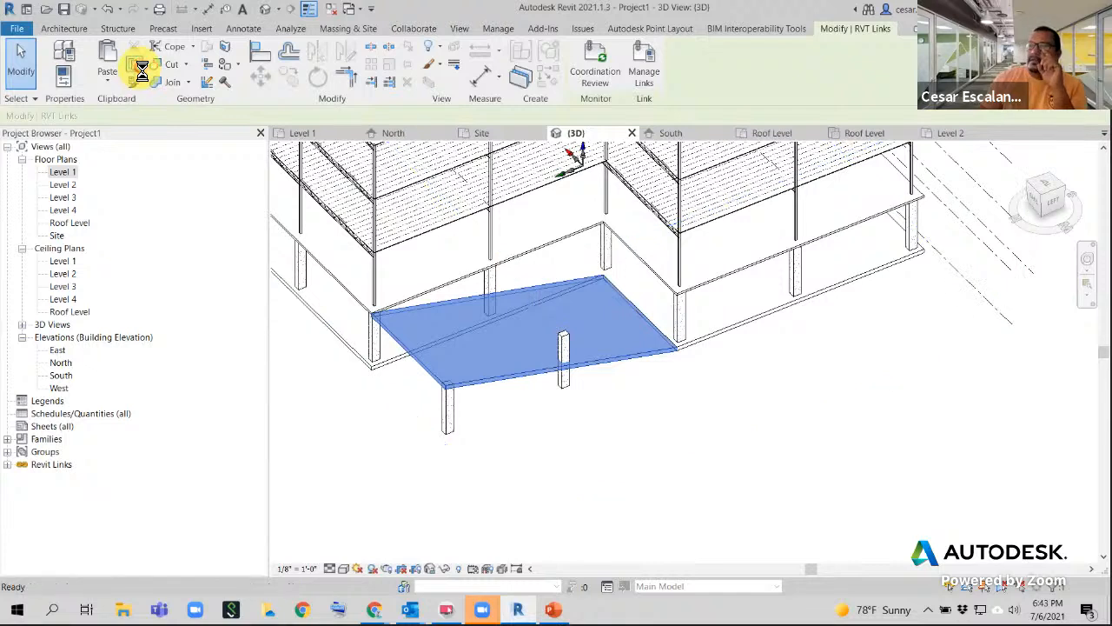
{"action": "left_click", "coordinate": [109, 80]}
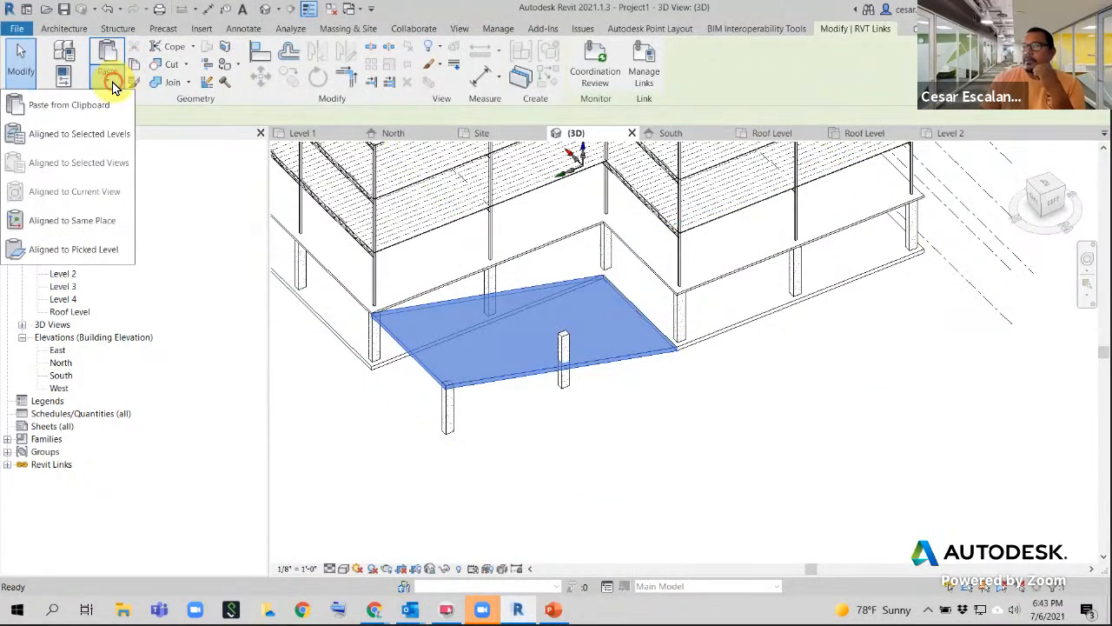
{"action": "left_click", "coordinate": [104, 224]}
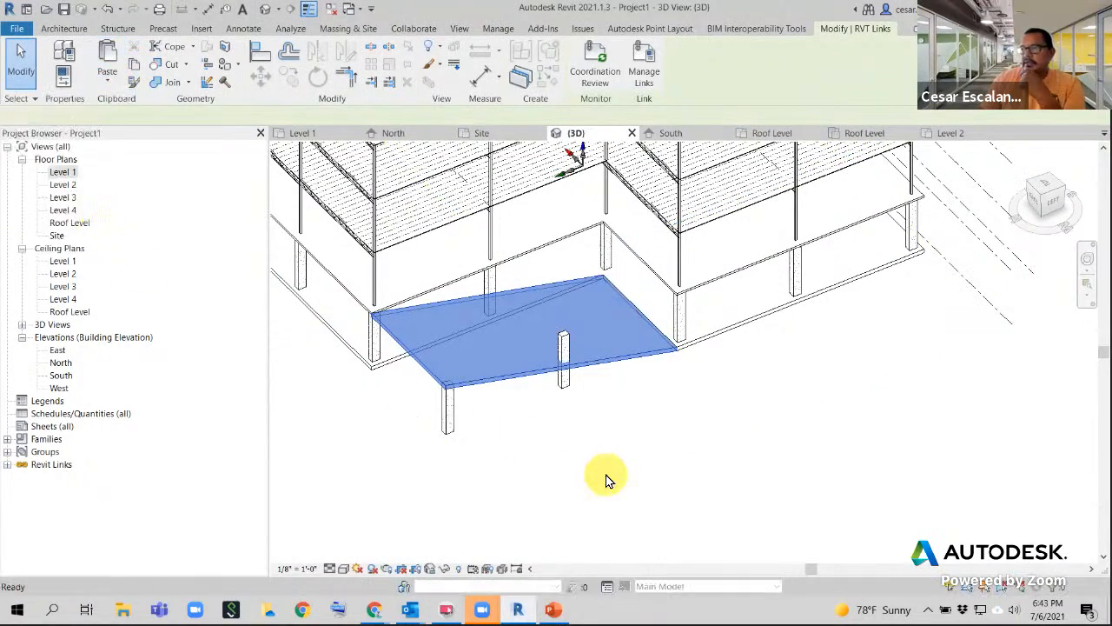
{"action": "scroll", "coordinate": [631, 373], "scroll_direction": "down", "scroll_amount": 1}
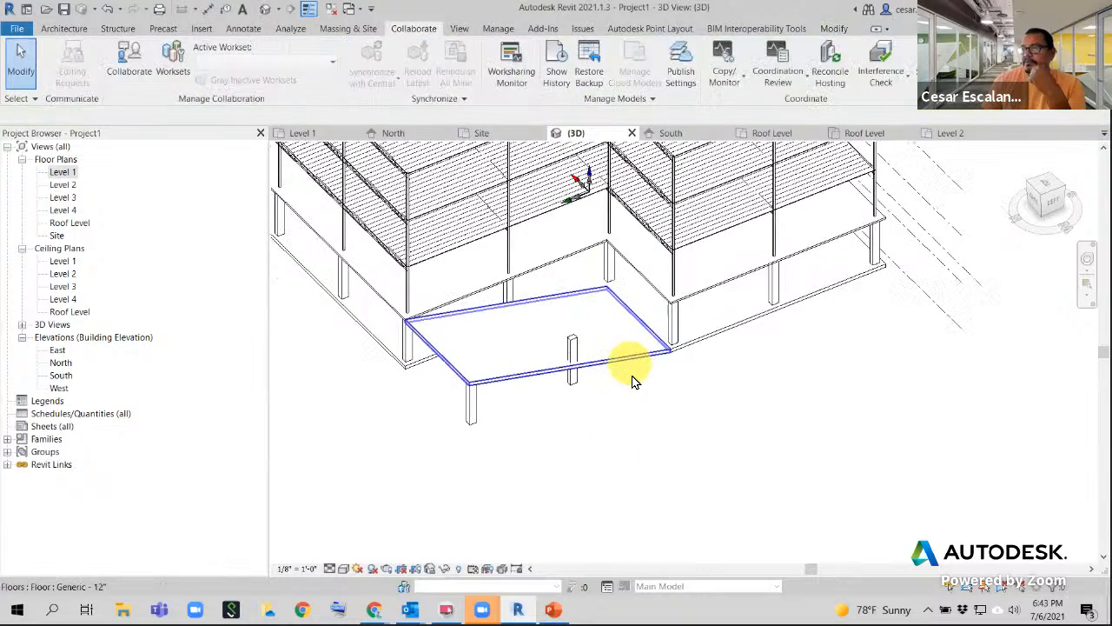
{"action": "scroll", "coordinate": [631, 381], "scroll_direction": "down", "scroll_amount": 3}
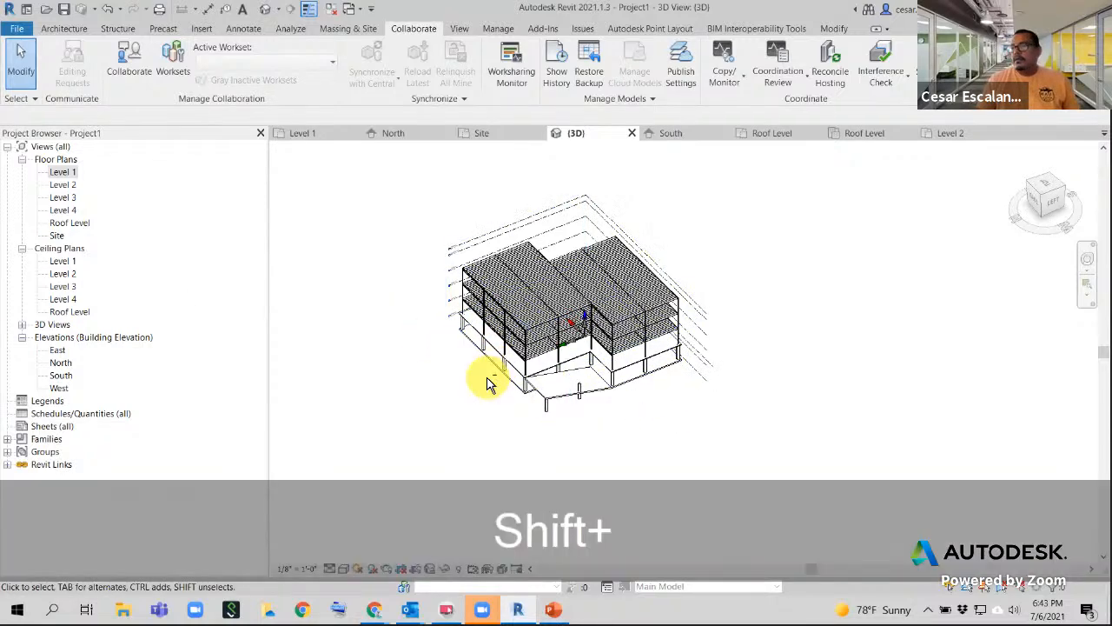
{"action": "middle_click_drag", "start_coordinate": [489, 380], "coordinate": [486, 410], "text": "shift"}
{"action": "middle_click_drag", "start_coordinate": [408, 402], "coordinate": [283, 391]}
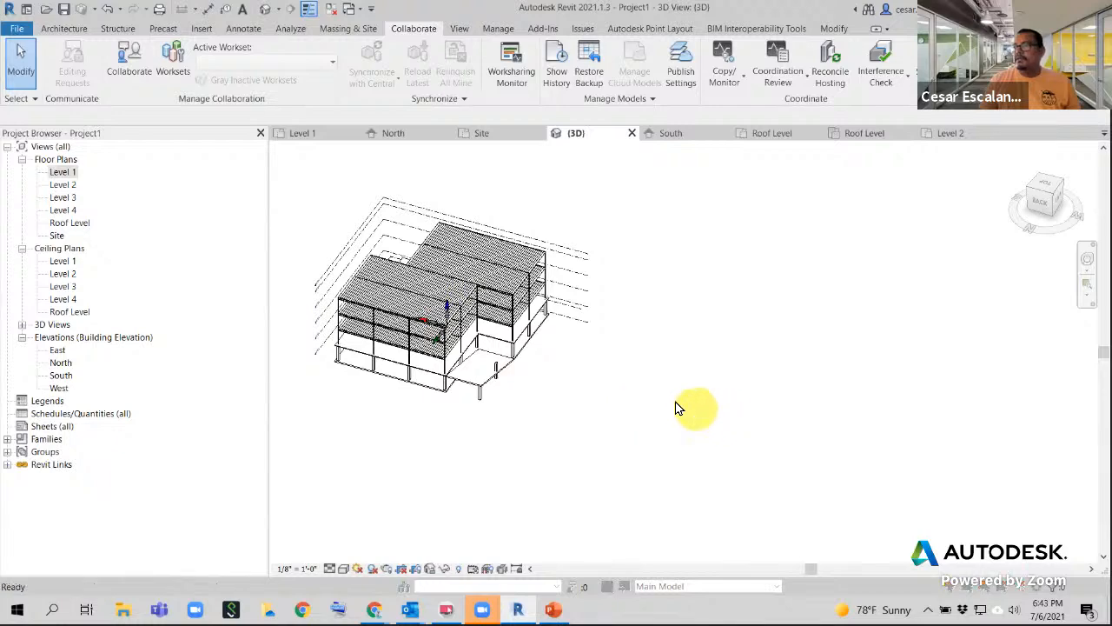
- Confirm in Visibility/Graphics (VG) Revit Links that MyFirstBuilding_Structure.rvt stays visible
{"action": "key", "text": "v"}
{"action": "key", "text": "g"}
{"action": "left_click", "coordinate": [682, 98]}
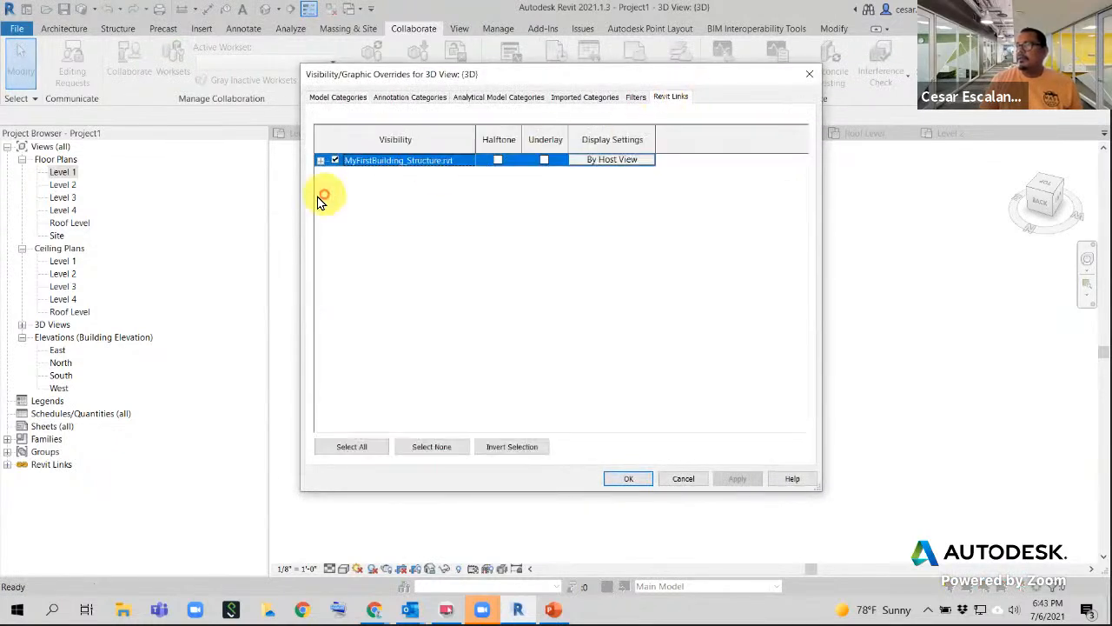
{"action": "left_click", "coordinate": [640, 483]}
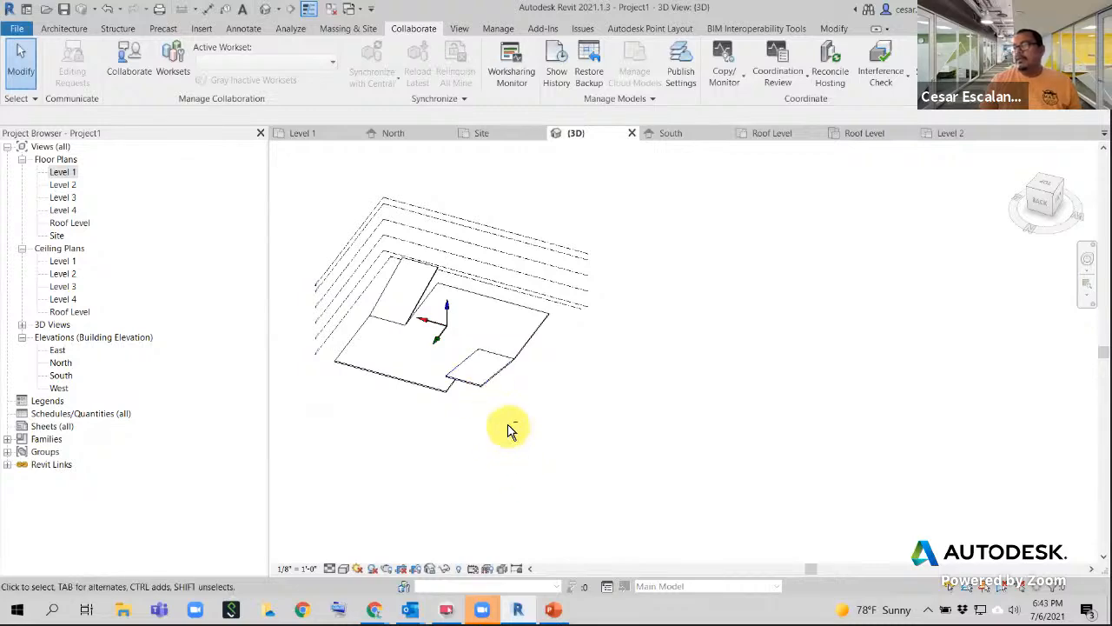
- Orbit the 3D view to see the building from the back and corners
{"action": "middle_click_drag", "start_coordinate": [509, 427], "coordinate": [417, 443], "text": "shift"}
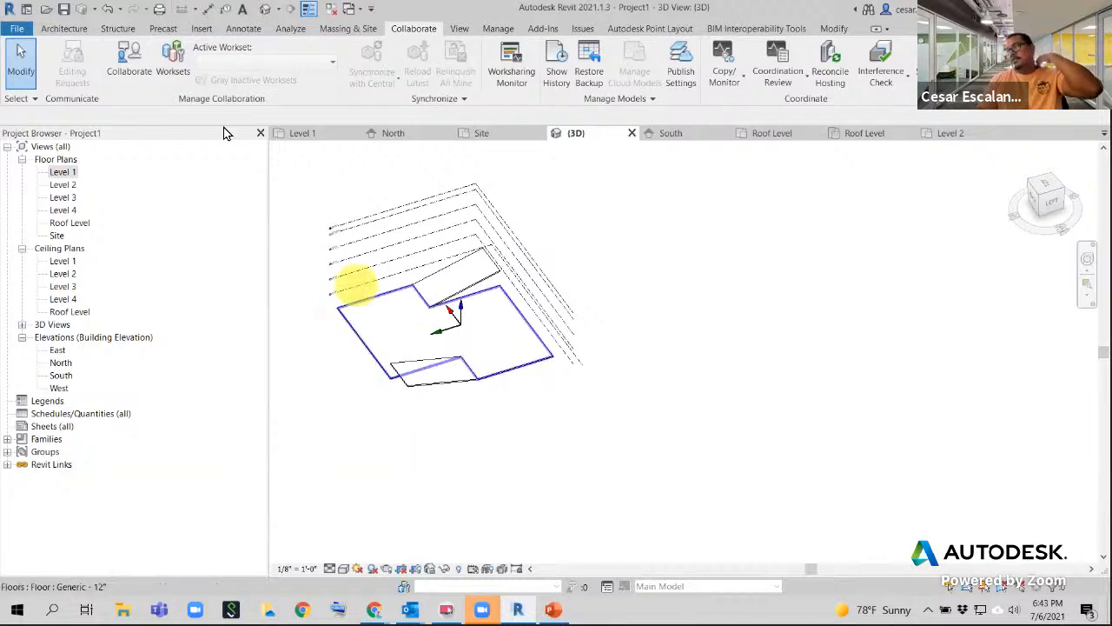
{"action": "middle_click_drag", "start_coordinate": [373, 462], "coordinate": [396, 488], "text": "shift"}
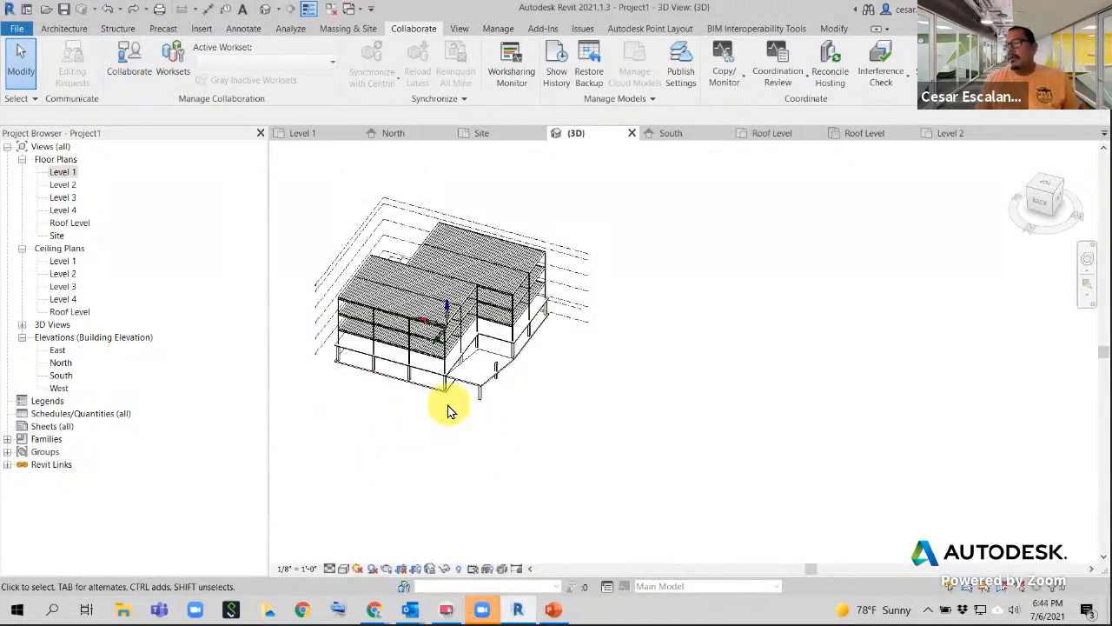
{"action": "middle_click_drag", "start_coordinate": [521, 430], "coordinate": [665, 426], "text": "shift"}
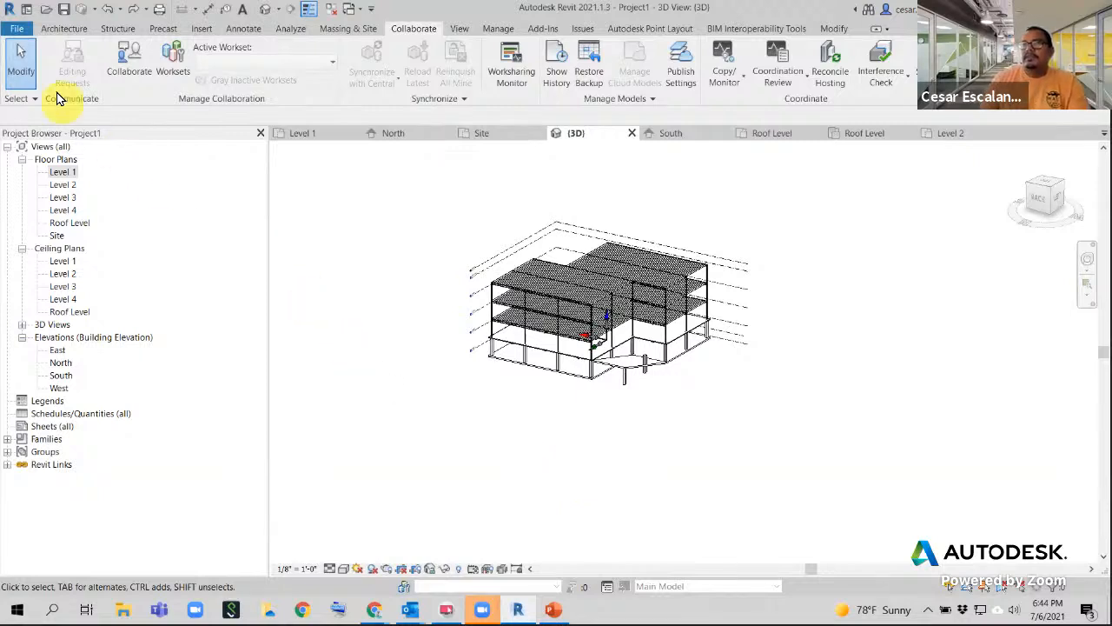
- Save As a project, renaming MyFirstBuilding_Structure to MyFirstBuilding_Architecture.rvt
{"action": "left_click", "coordinate": [14, 31]}
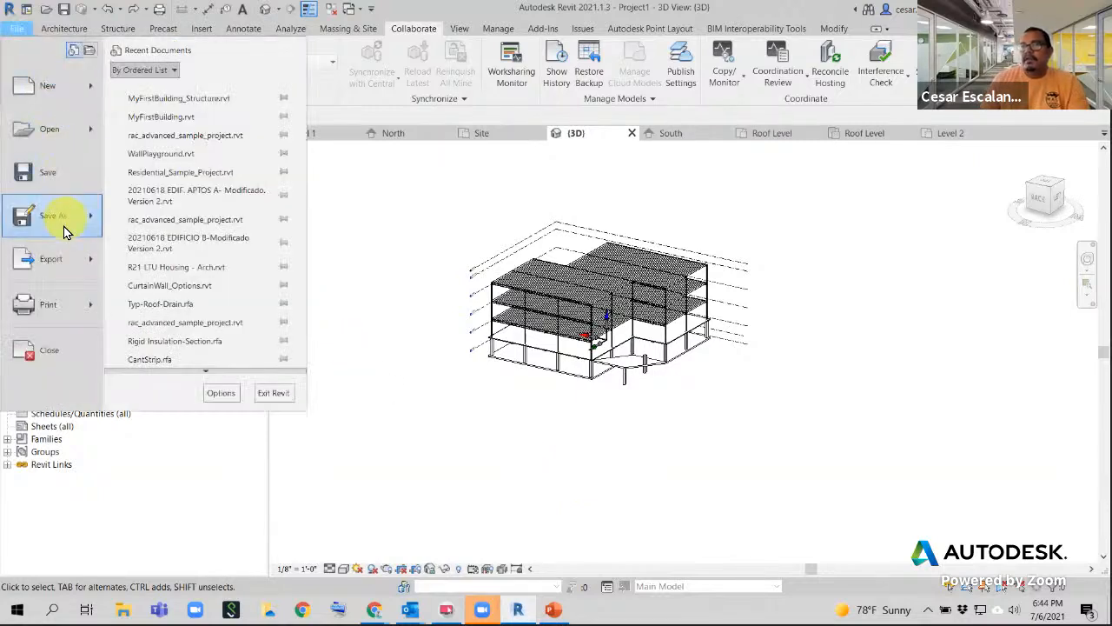
{"action": "mouse_move", "coordinate": [61, 224]}
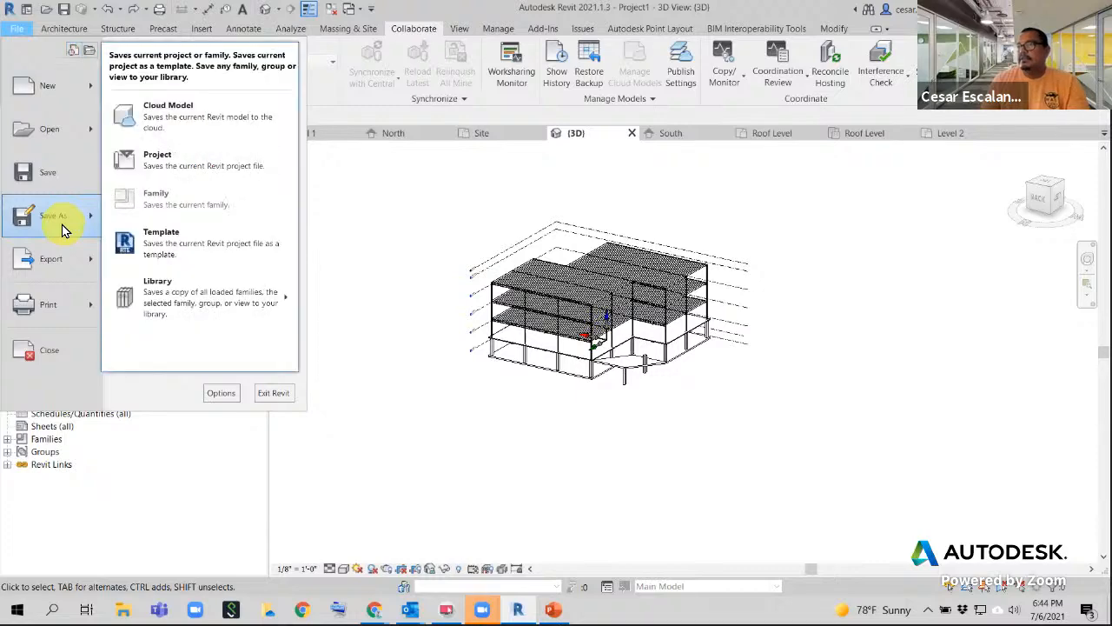
{"action": "left_click", "coordinate": [188, 156]}
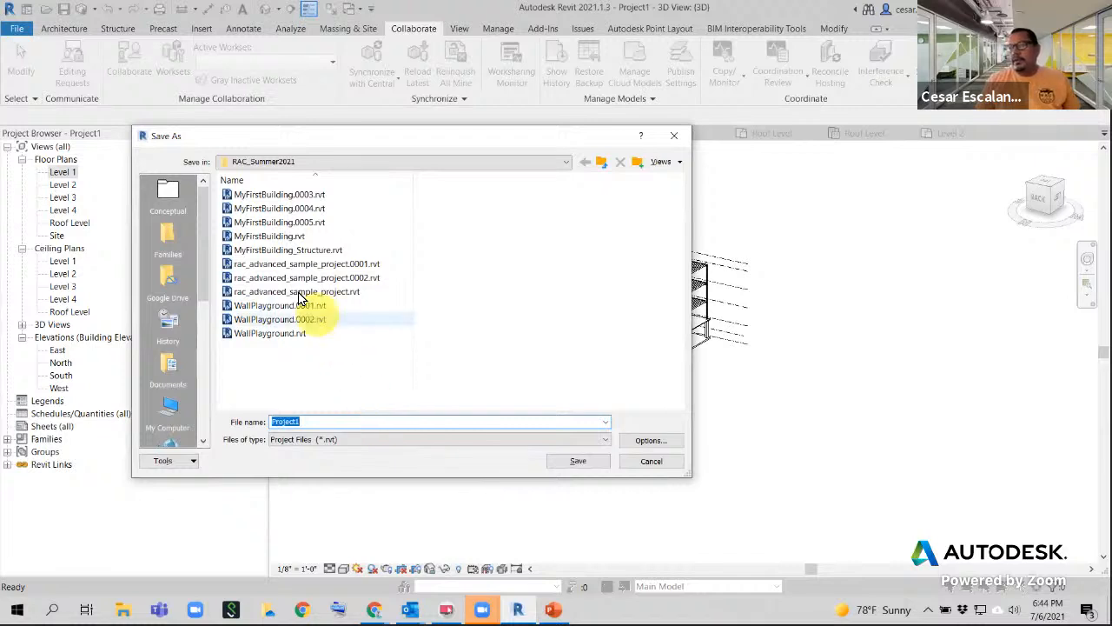
{"action": "left_click", "coordinate": [286, 250]}
{"action": "left_click", "coordinate": [325, 422]}
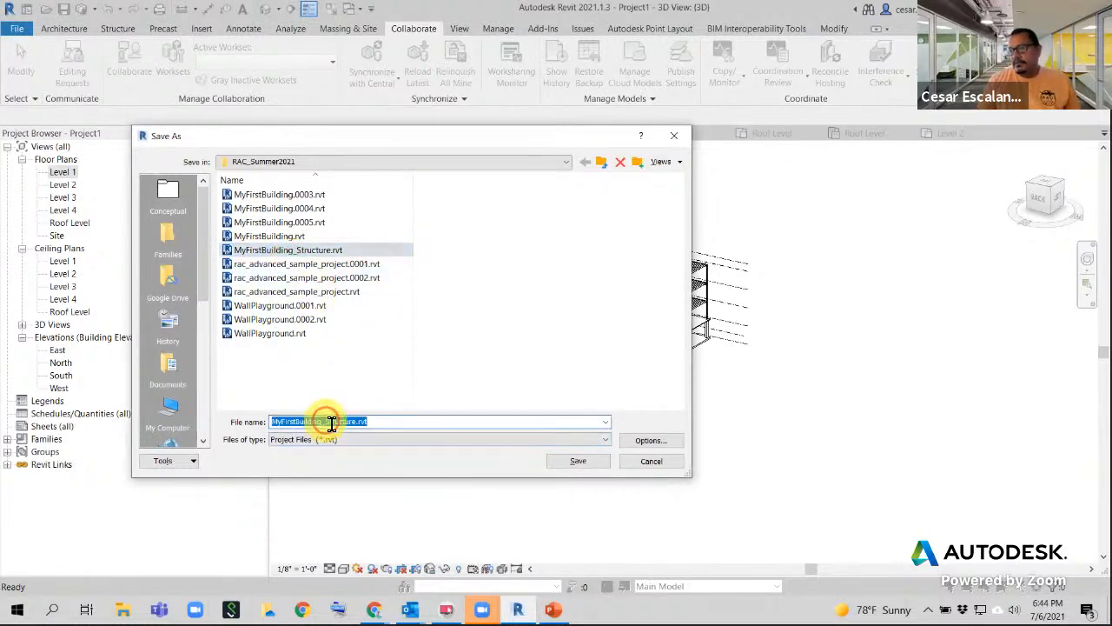
{"action": "left_click_drag", "start_coordinate": [326, 422], "coordinate": [362, 421]}
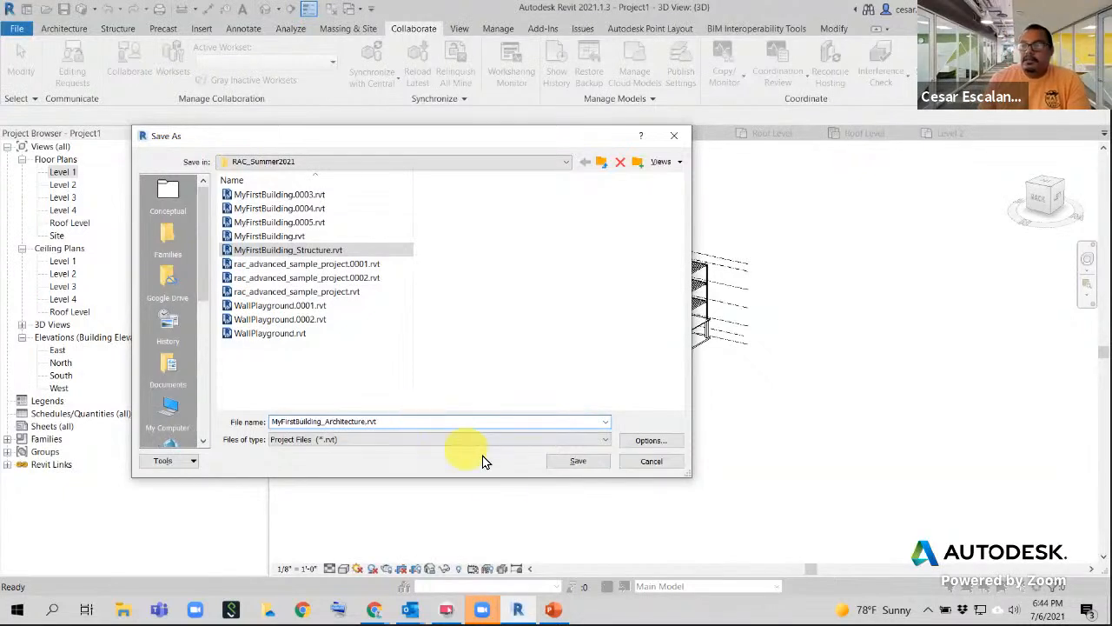
{"action": "left_click", "coordinate": [577, 461]}
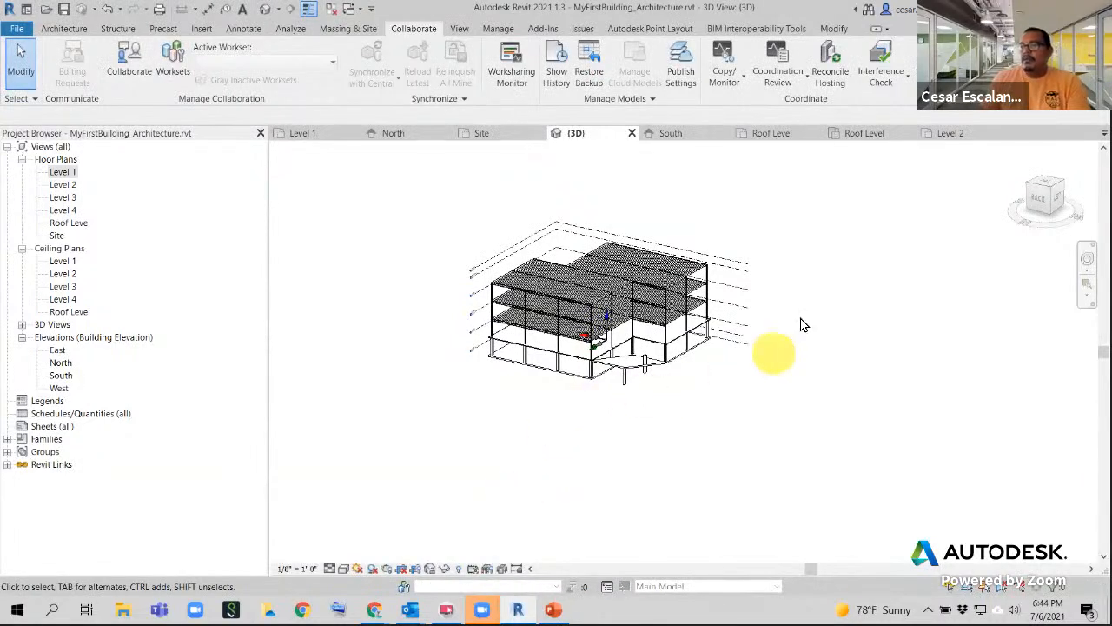
- Pan and orbit the 3D view of the saved architecture model
{"action": "middle_click_drag", "start_coordinate": [606, 385], "coordinate": [484, 430]}
{"action": "scroll", "coordinate": [447, 429], "scroll_direction": "up", "scroll_amount": 4}
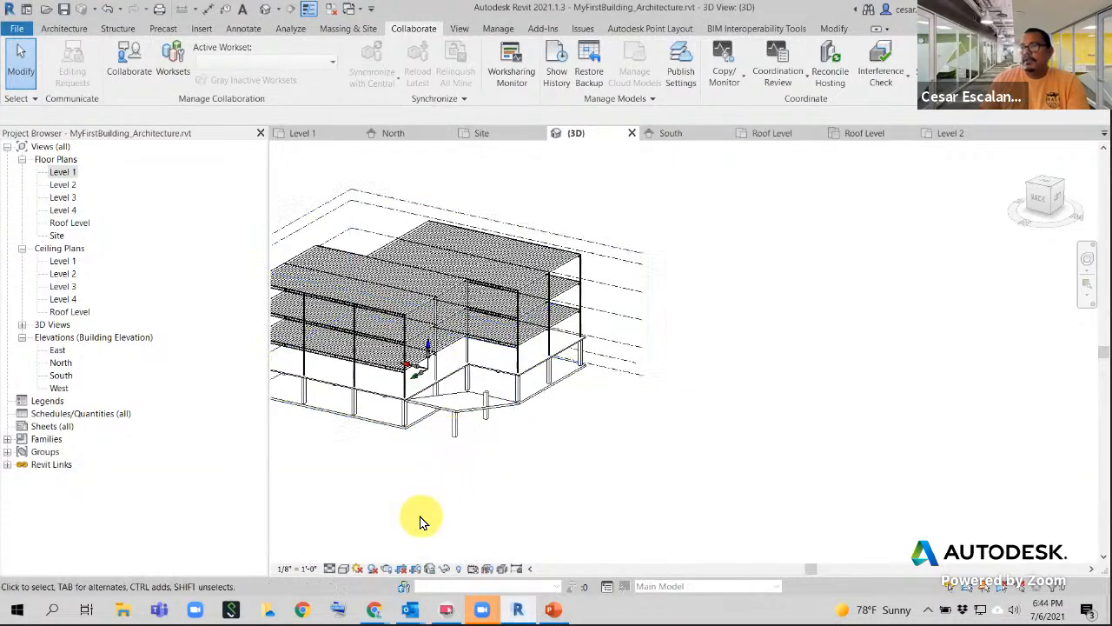
{"action": "scroll", "coordinate": [422, 520], "scroll_direction": "down", "scroll_amount": 2}
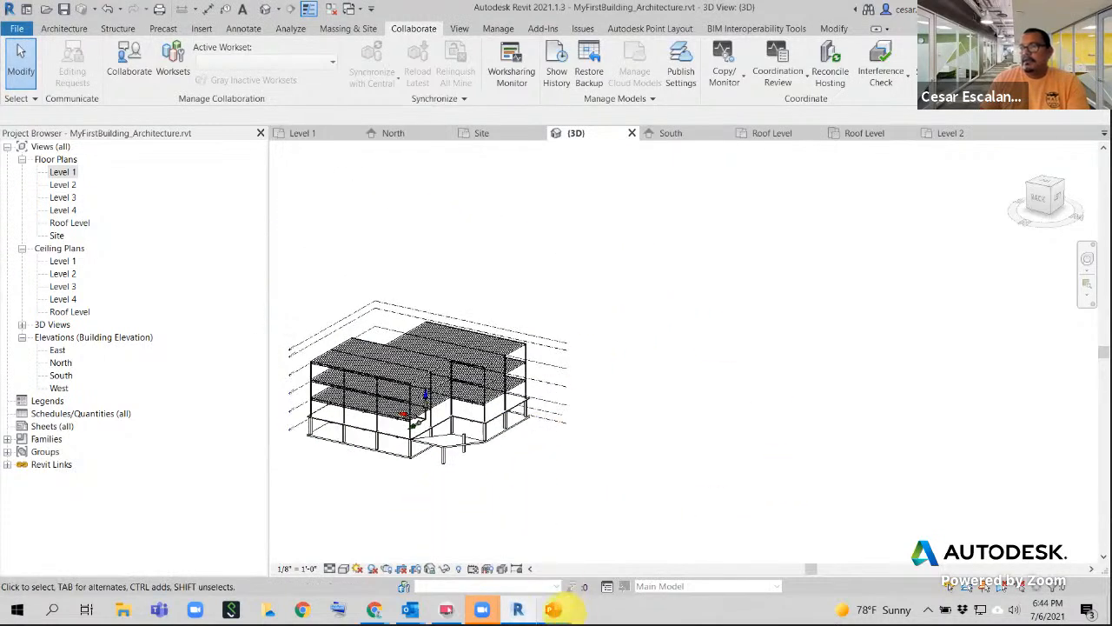
{"action": "mouse_move", "coordinate": [554, 609]}
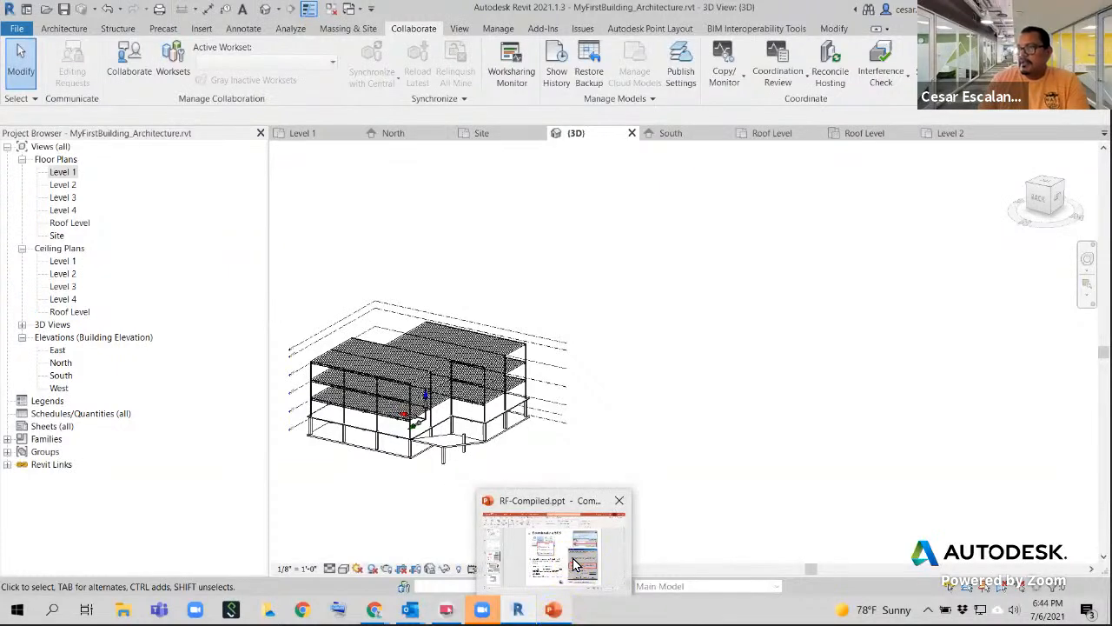
{"action": "scroll", "coordinate": [602, 377], "scroll_direction": "down", "scroll_amount": 1}
{"action": "middle_click_drag", "start_coordinate": [607, 377], "coordinate": [650, 311]}
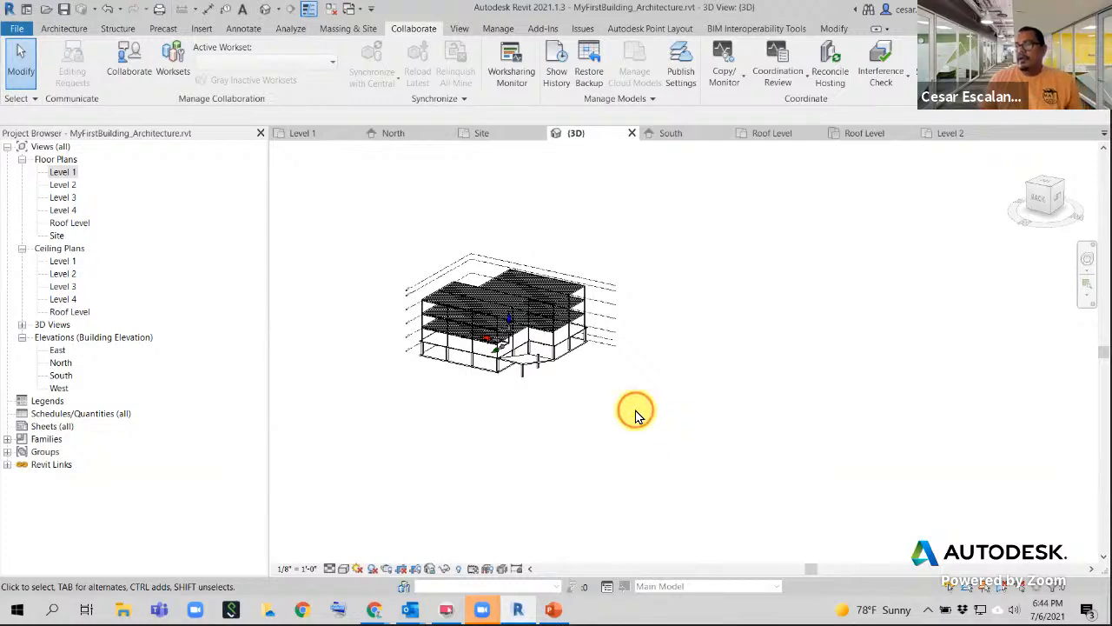
{"action": "middle_click_drag", "start_coordinate": [617, 391], "coordinate": [494, 530], "text": "shift"}
- Bring up the lecture presentation, enable Use Presenter View, and minimize PowerPoint
{"action": "left_click", "coordinate": [553, 611]}
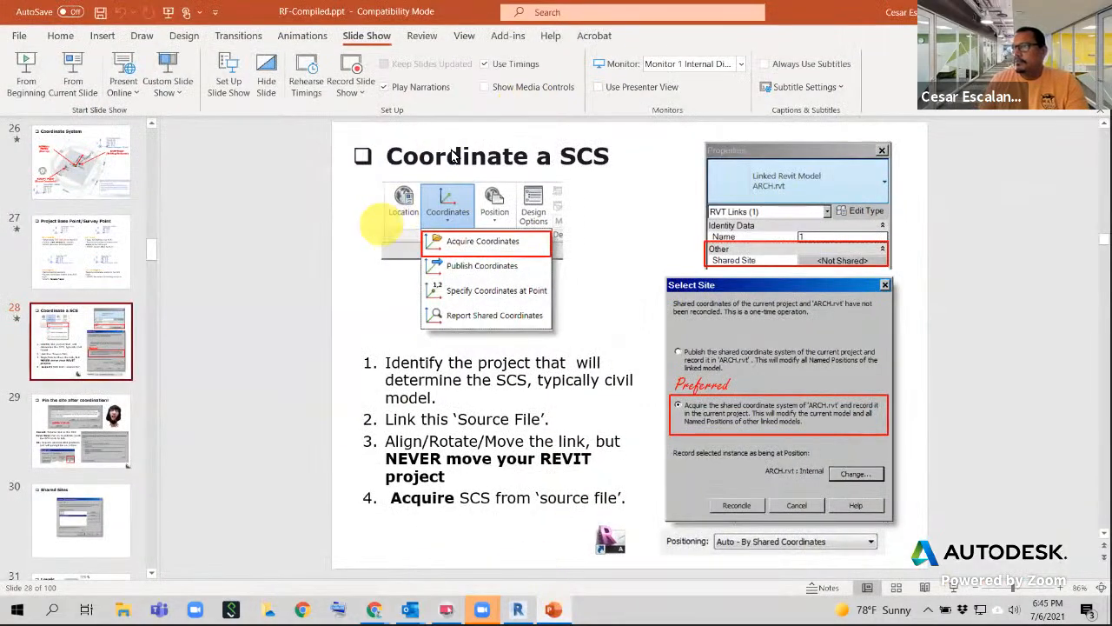
{"action": "left_click", "coordinate": [709, 69]}
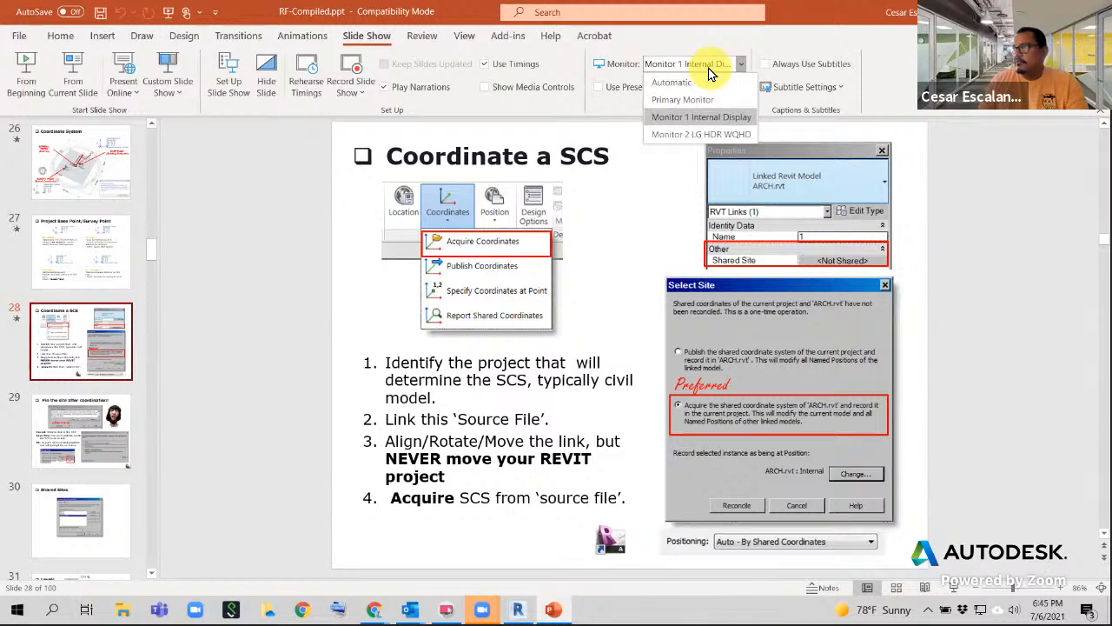
{"action": "left_click", "coordinate": [709, 69]}
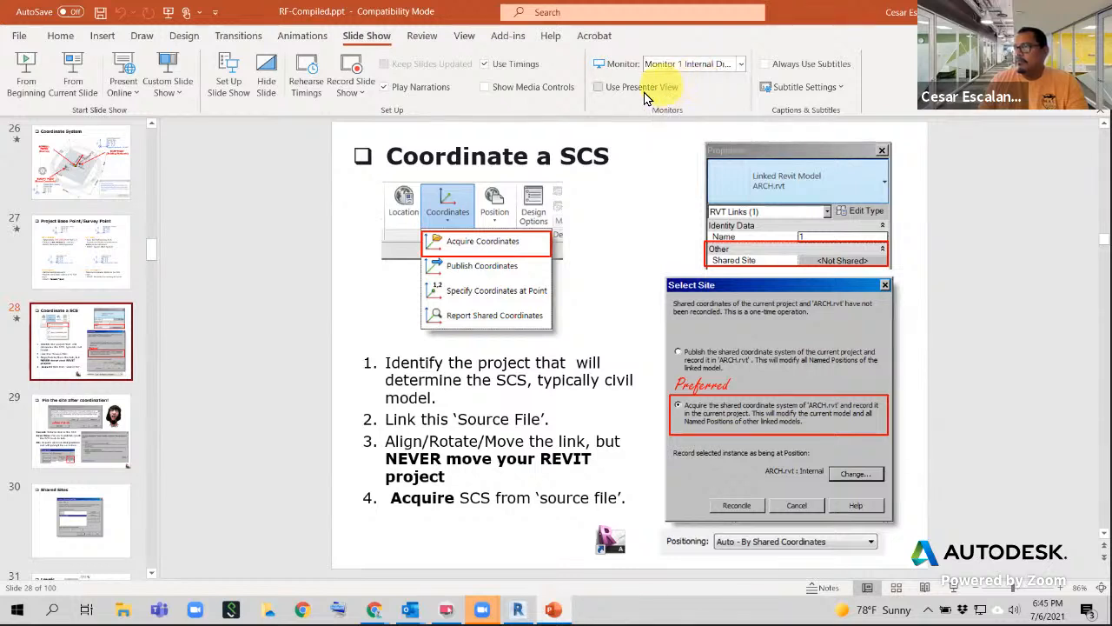
{"action": "left_click", "coordinate": [598, 86]}
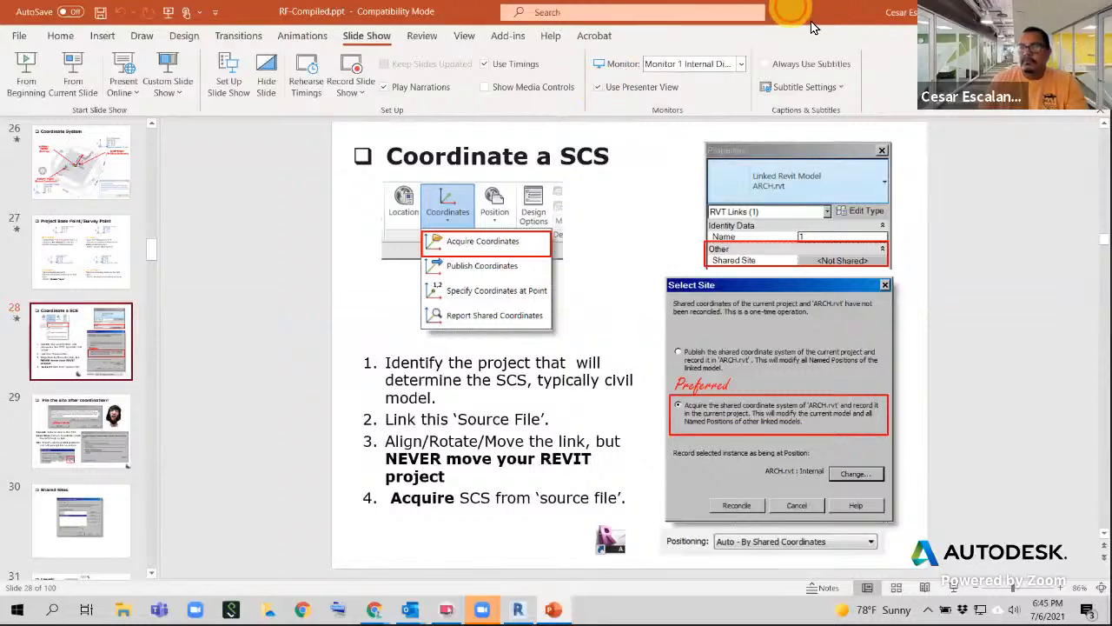
{"action": "left_click", "coordinate": [1029, 11]}
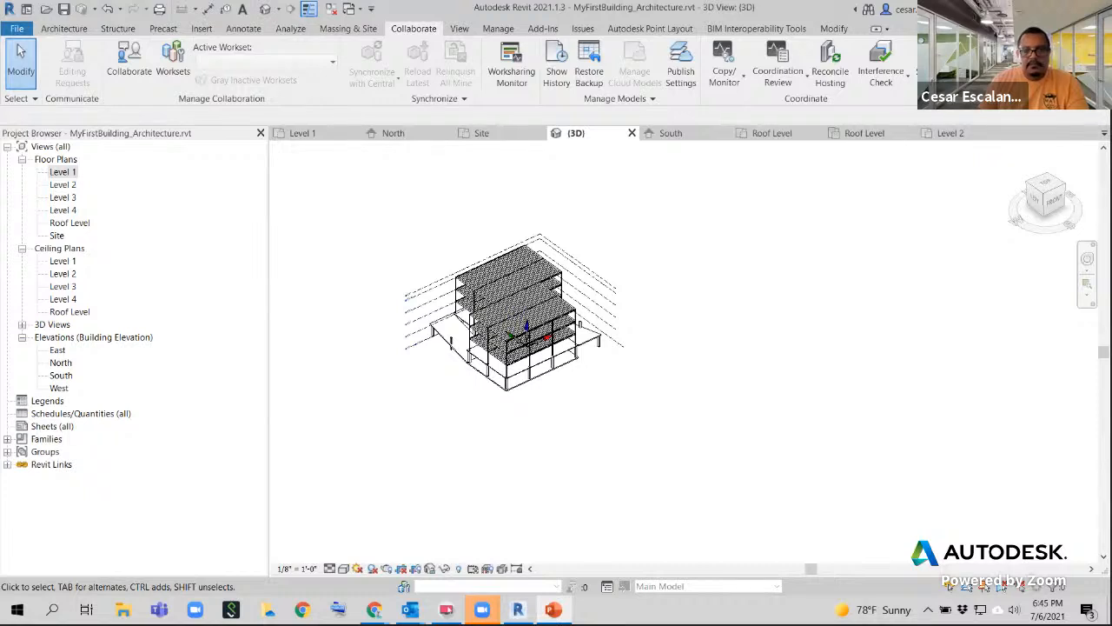
- Present the Curtain Walls slide full screen with displays swapped, advancing to the plain and gridded wall panels
{"action": "key", "text": "shift+F5"}
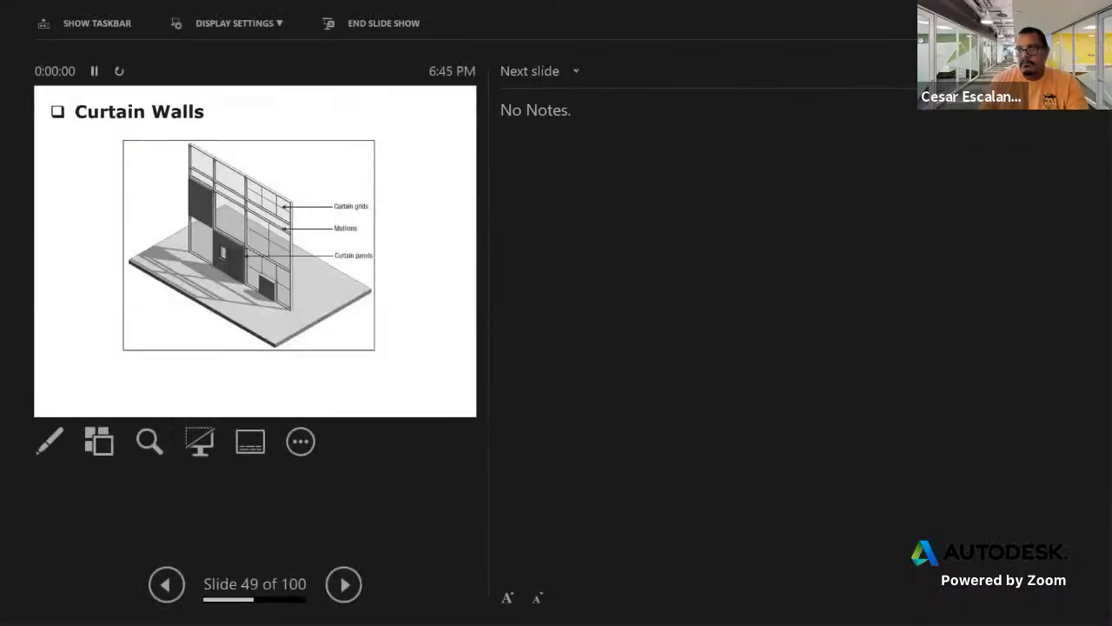
{"action": "left_click", "coordinate": [227, 31]}
{"action": "left_click", "coordinate": [280, 54]}
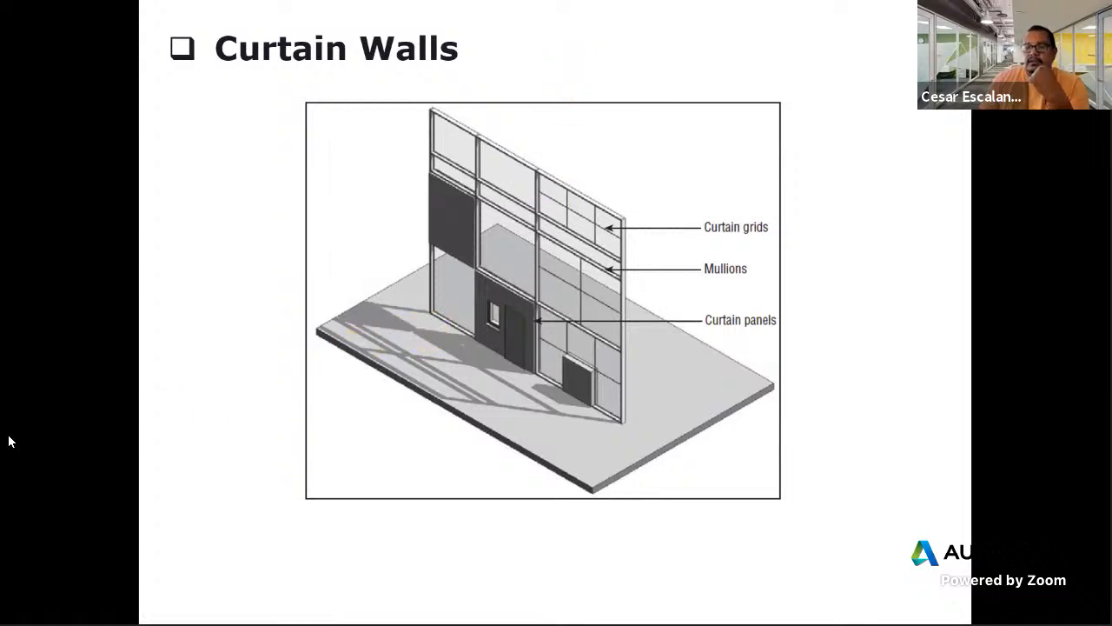
{"action": "key", "text": "Right"}
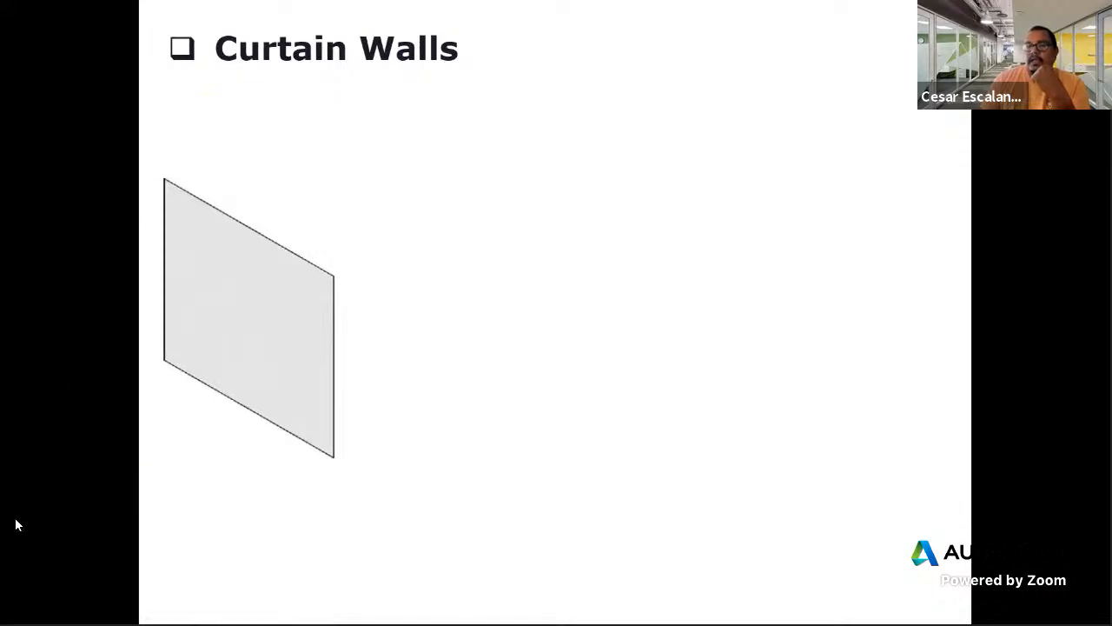
{"action": "key", "text": "Right"}
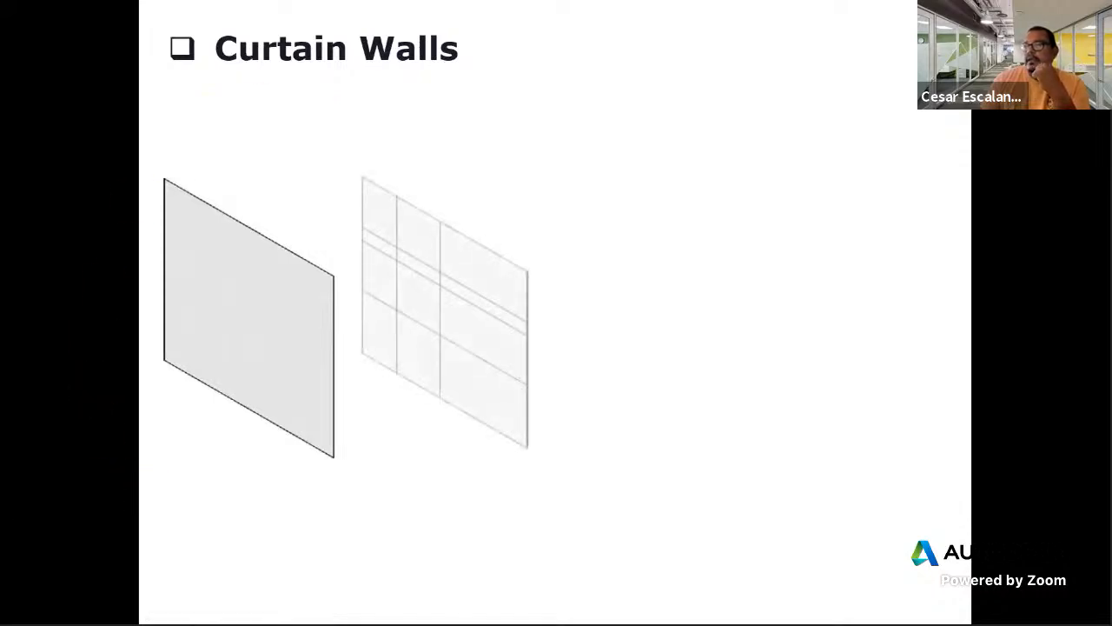
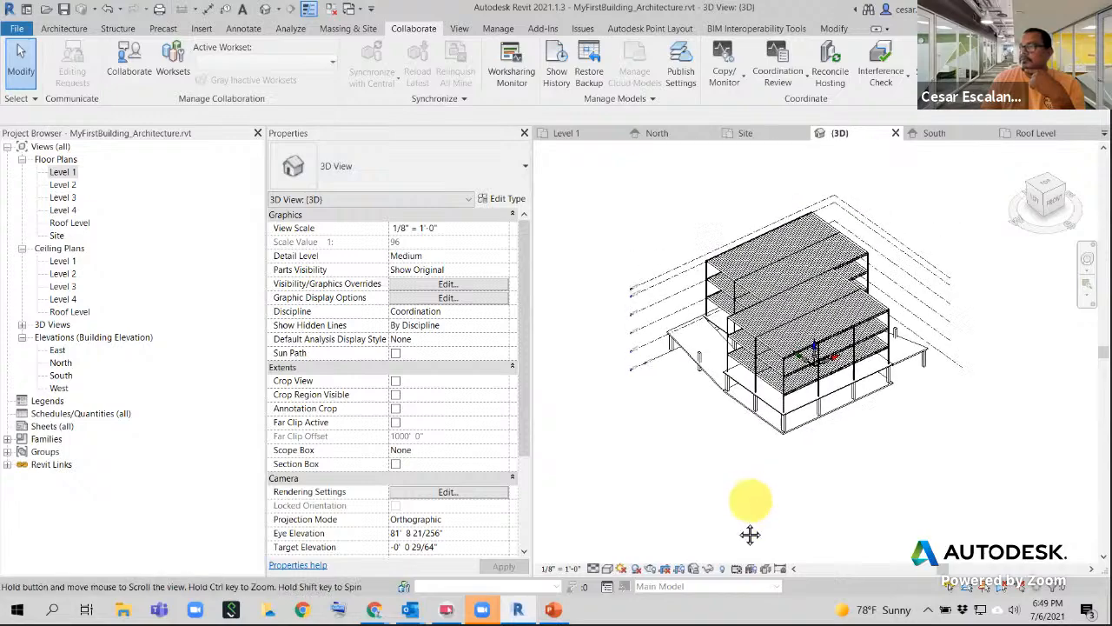
- Start a new wall from the Architecture tab and set its type to Curtain Wall: Storefront
{"action": "scroll", "coordinate": [778, 452], "scroll_direction": "up", "scroll_amount": 2}
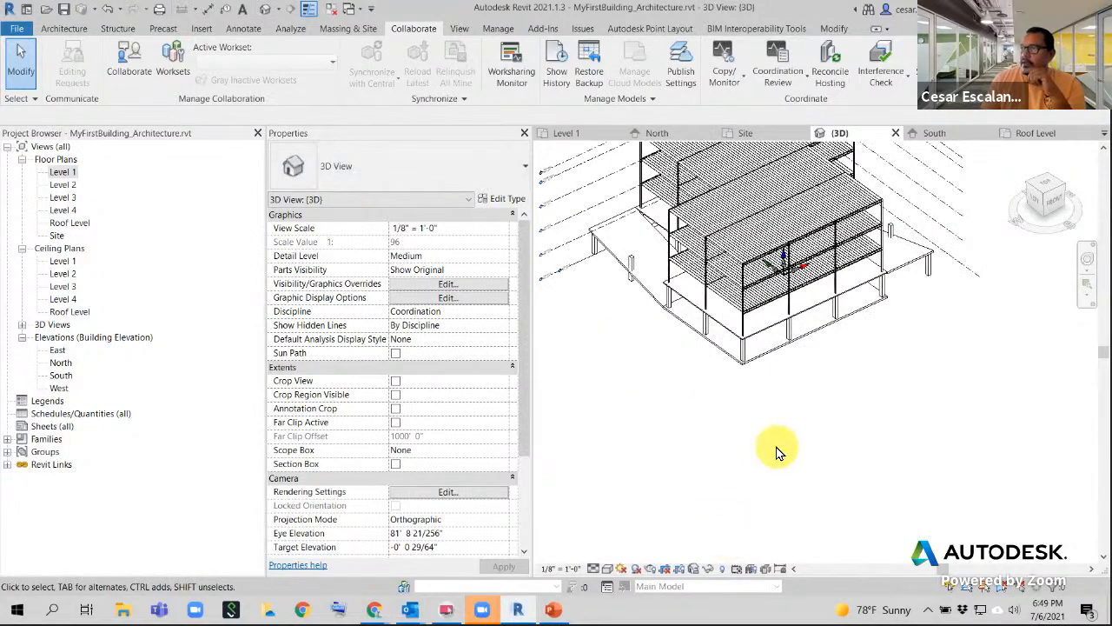
{"action": "scroll", "coordinate": [778, 450], "scroll_direction": "down", "scroll_amount": 1}
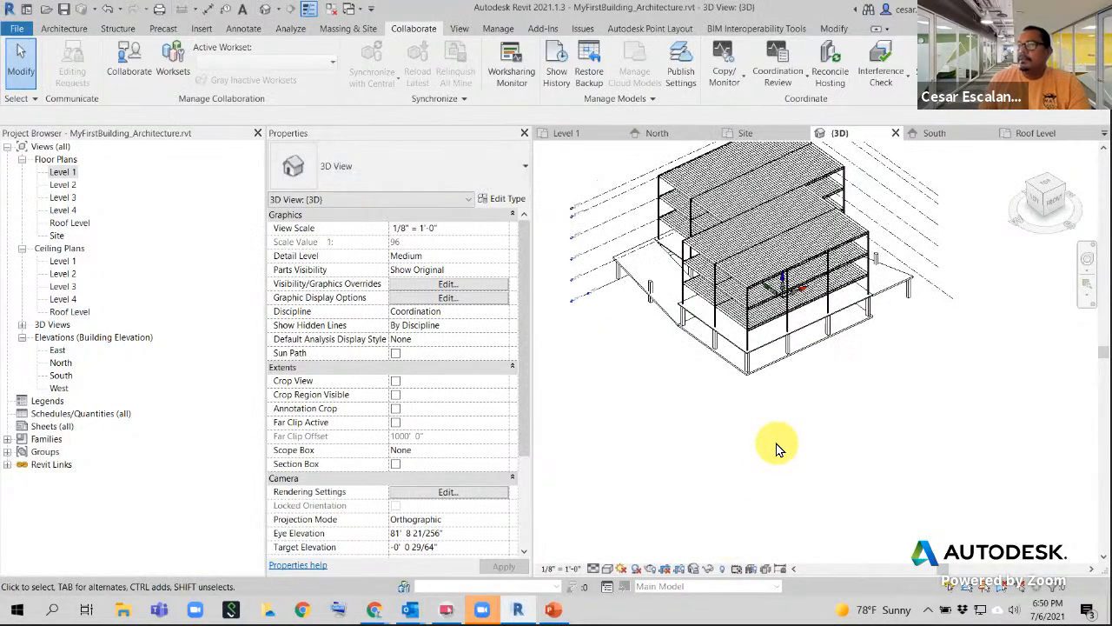
{"action": "left_click", "coordinate": [64, 30]}
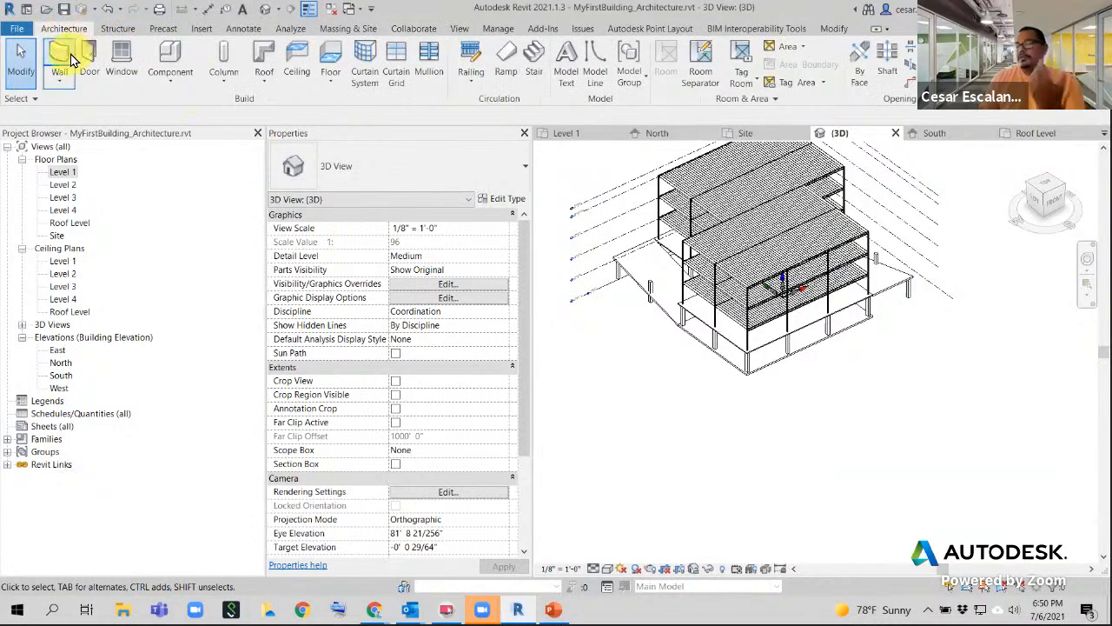
{"action": "left_click", "coordinate": [62, 56]}
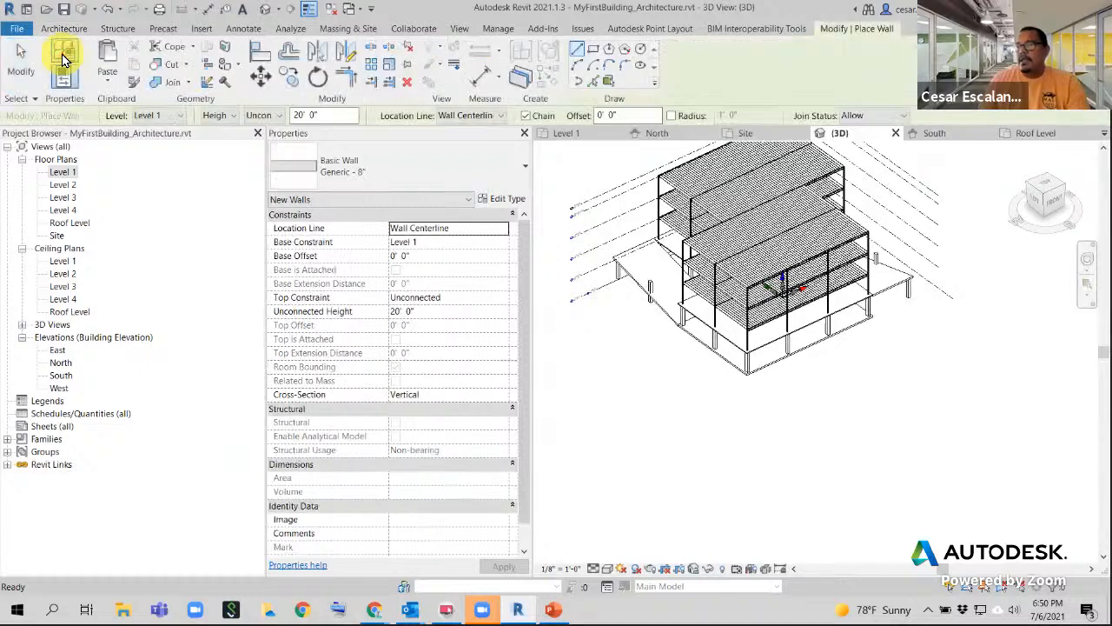
{"action": "left_click", "coordinate": [404, 166]}
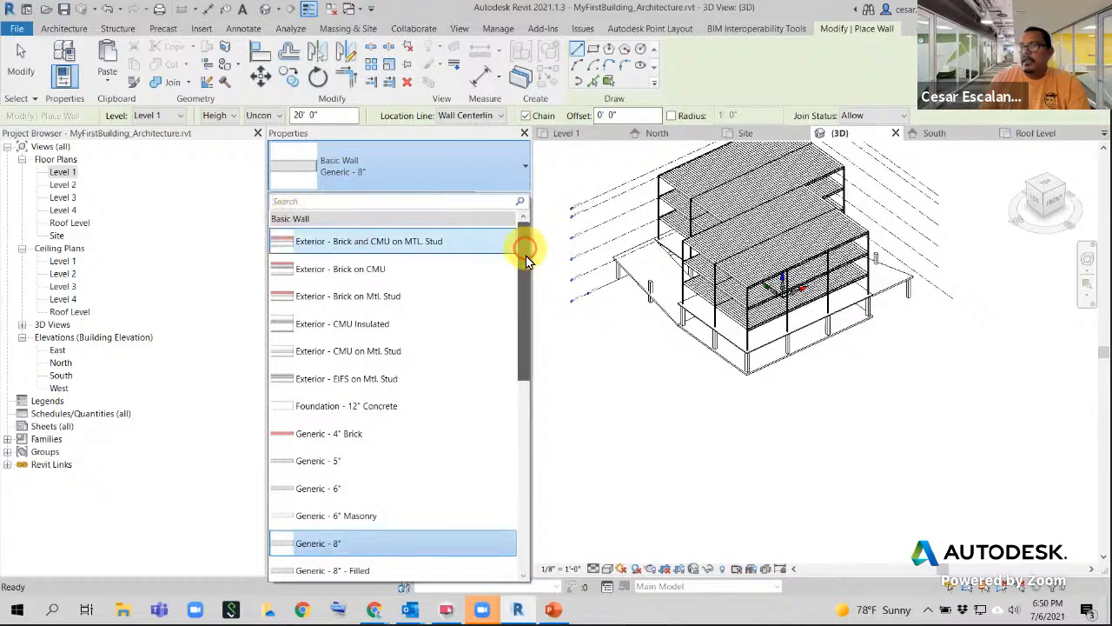
{"action": "left_click_drag", "start_coordinate": [526, 255], "coordinate": [513, 522]}
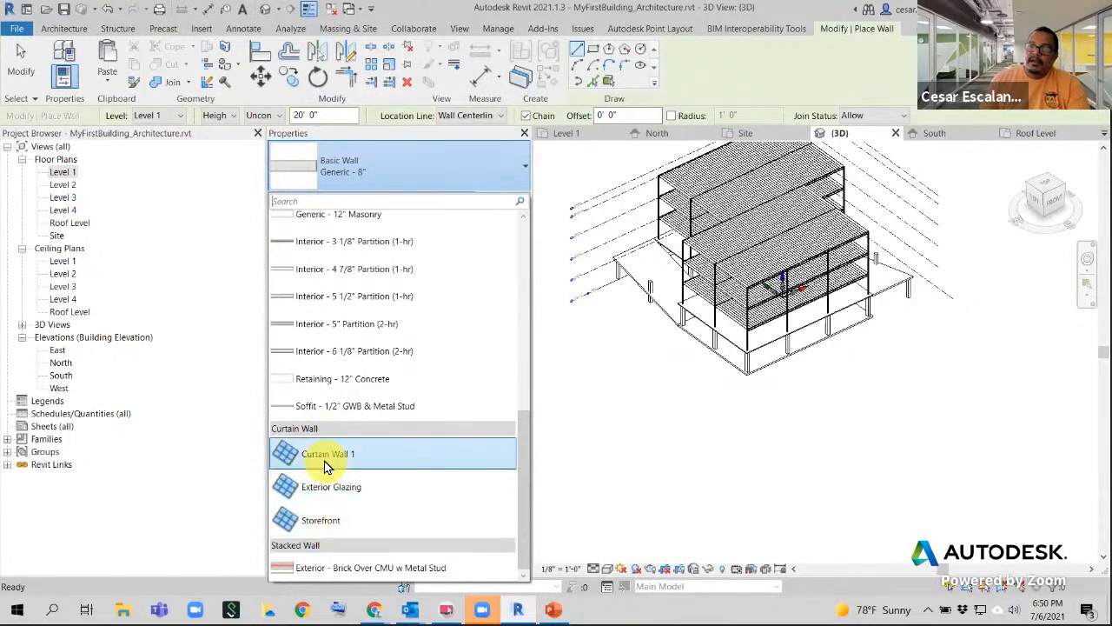
{"action": "left_click", "coordinate": [338, 523]}
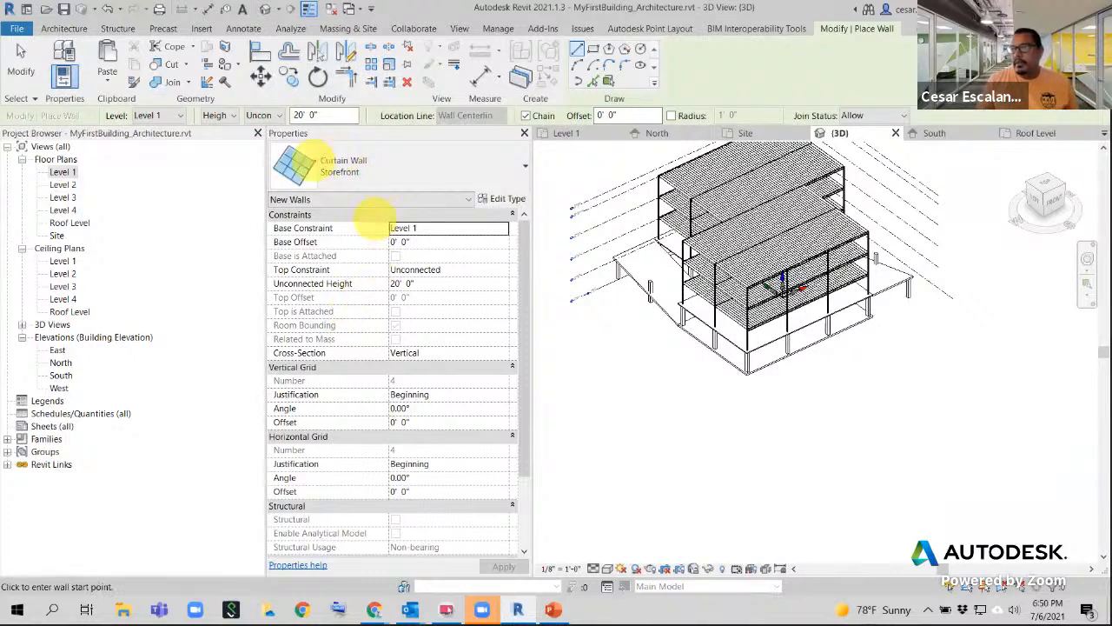
{"action": "left_click", "coordinate": [318, 166]}
{"action": "left_click_drag", "start_coordinate": [319, 165], "coordinate": [376, 184]}
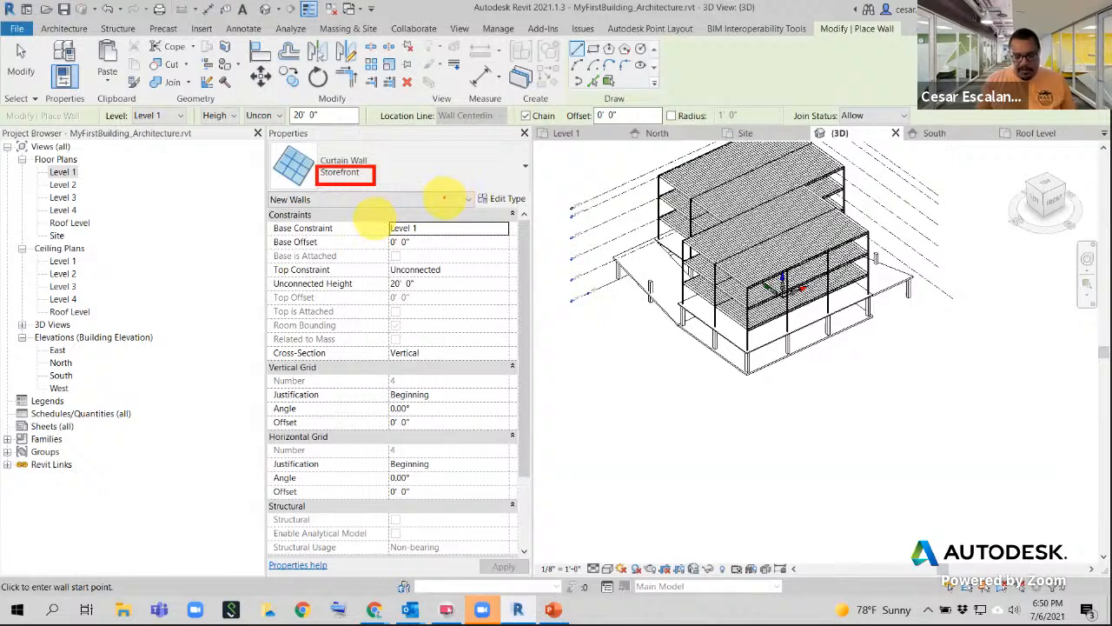
{"action": "key", "text": "t"}
{"action": "left_click", "coordinate": [447, 135]}
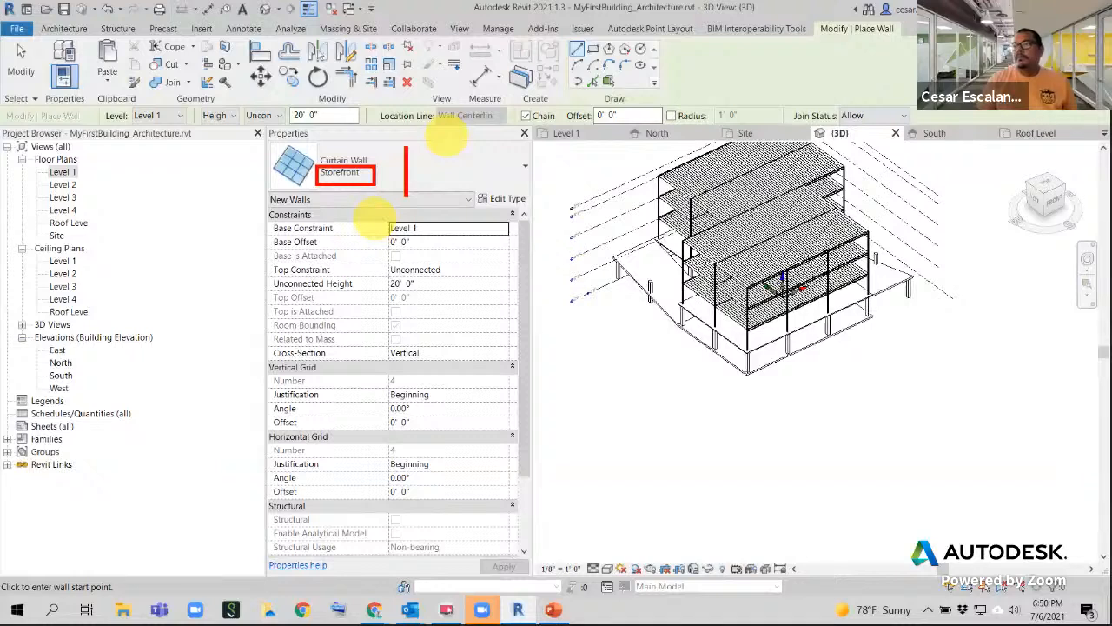
{"action": "type", "text": "AUTO "}
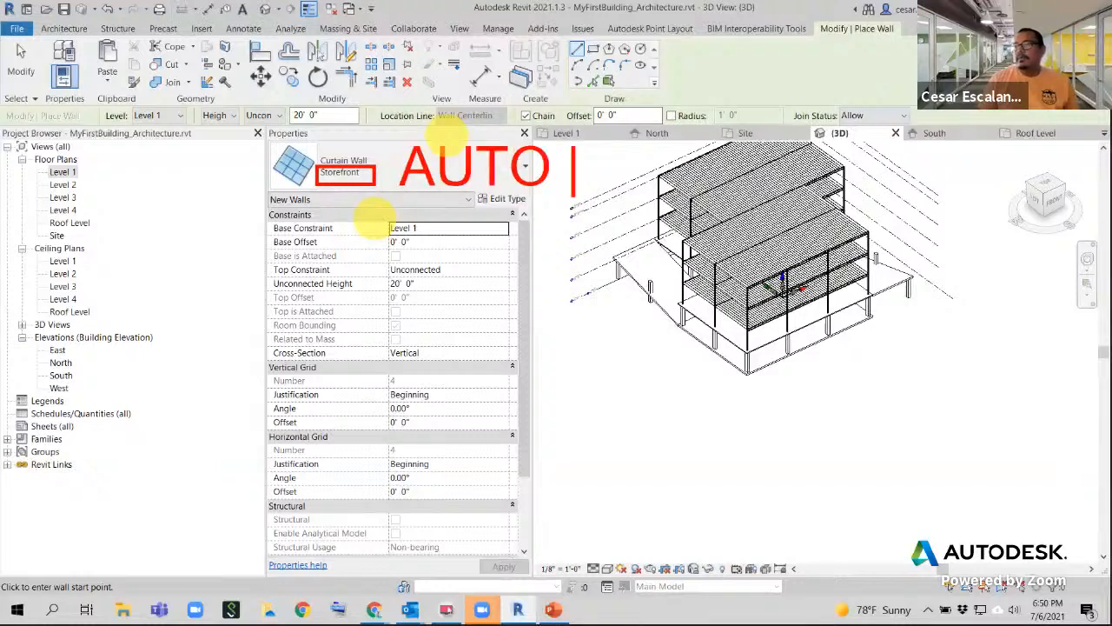
{"action": "type", "text": "PARAMETRIC"}
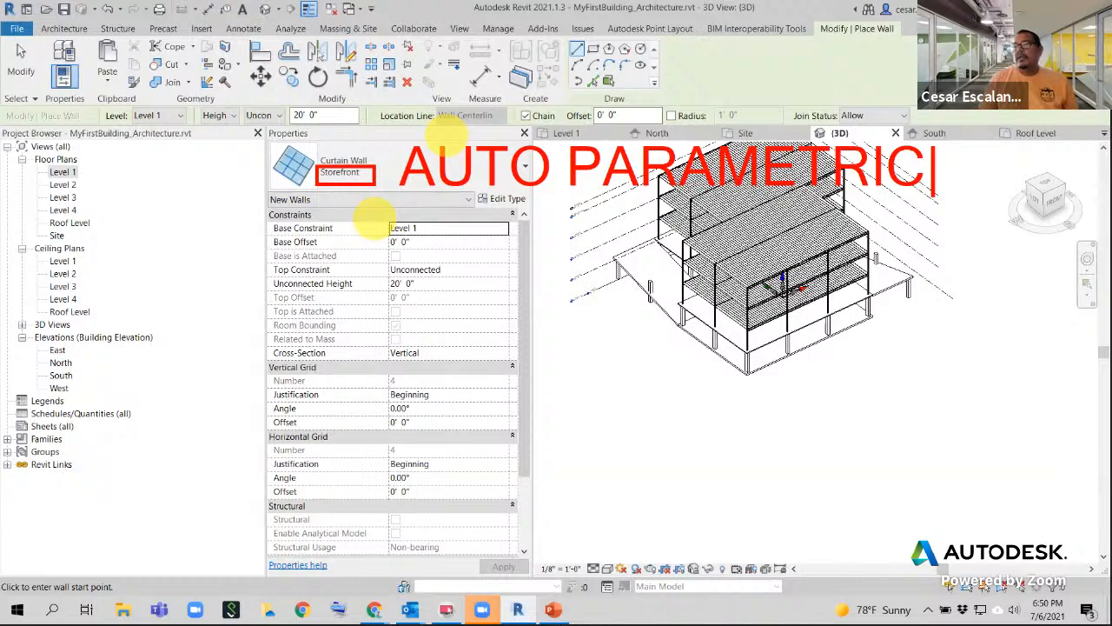
{"action": "key", "text": "Return"}
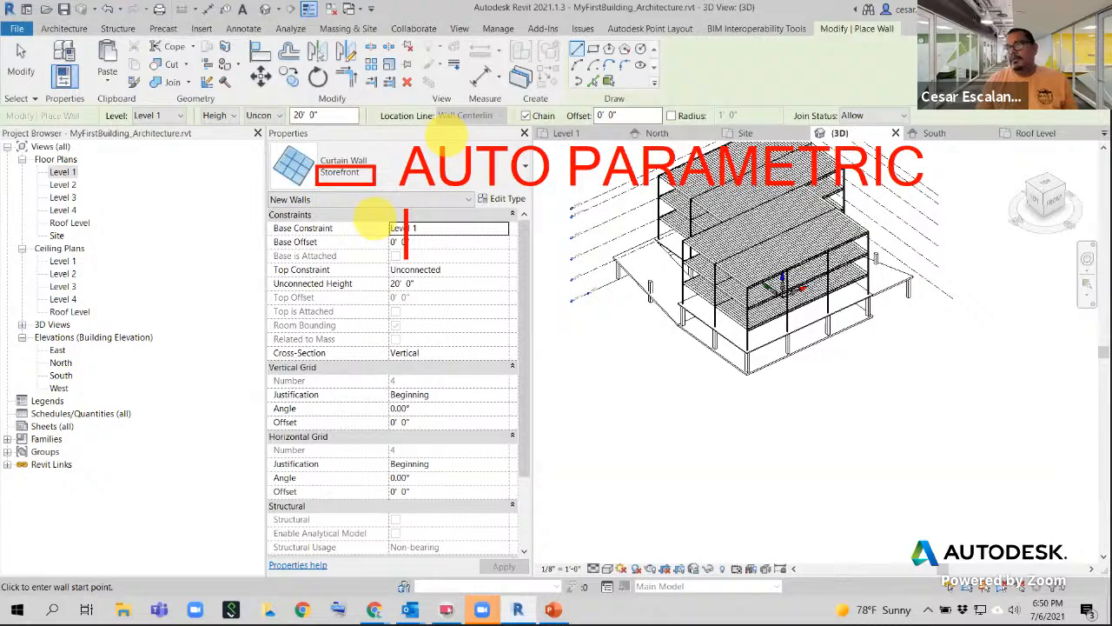
{"action": "type", "text": "DIALOG"}
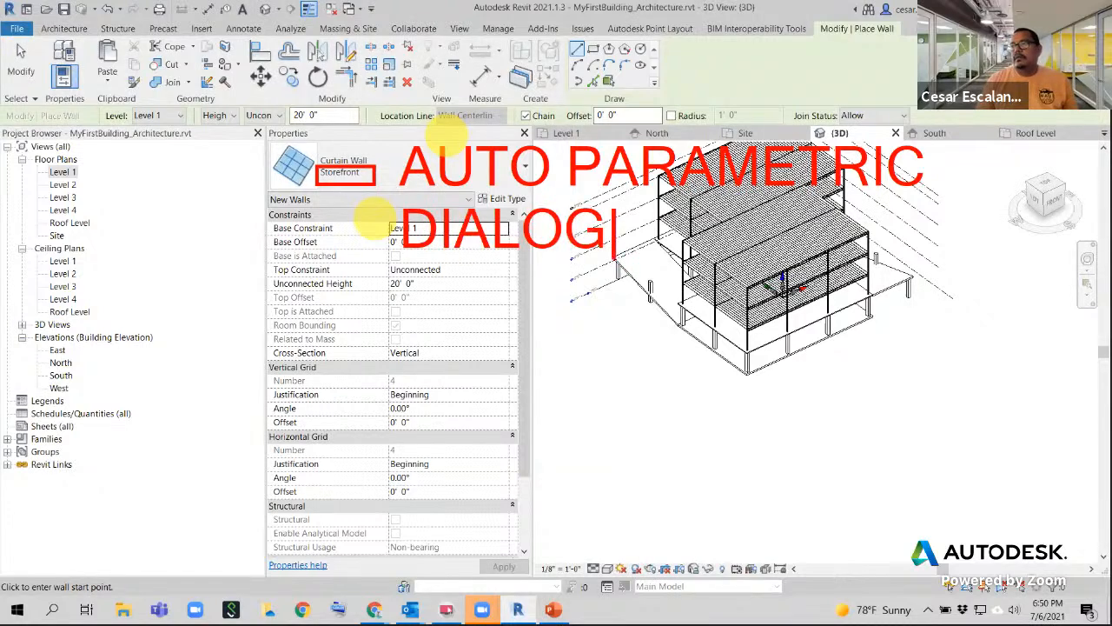
{"action": "type", "text": " BOX PROER"}
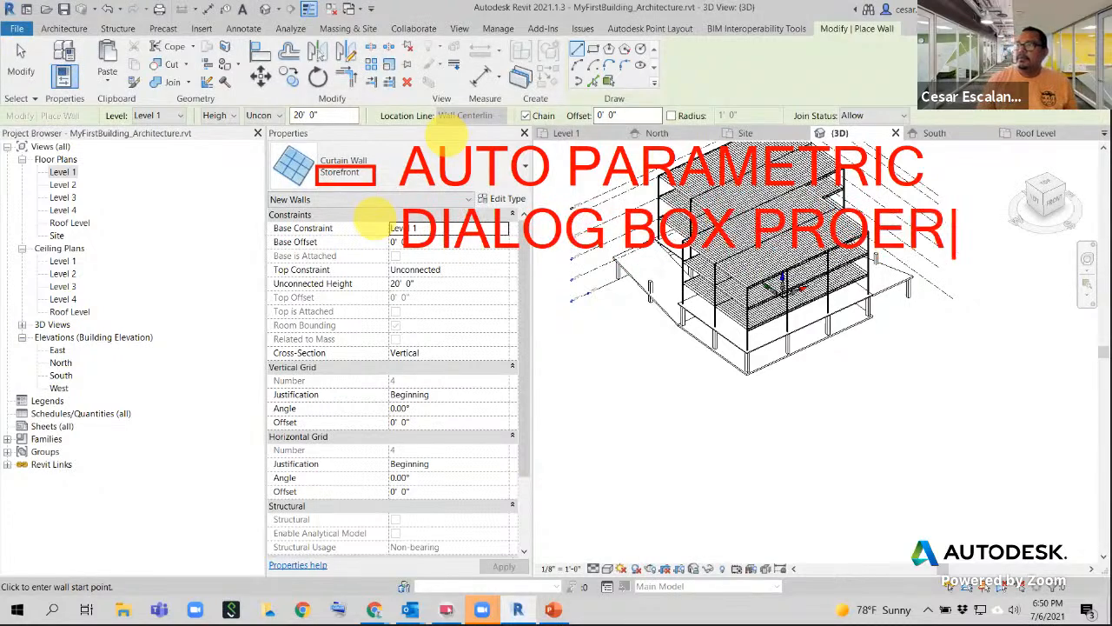
{"action": "key", "text": "BackSpace"}
{"action": "key", "text": "BackSpace"}
{"action": "type", "text": "PERTIE"}
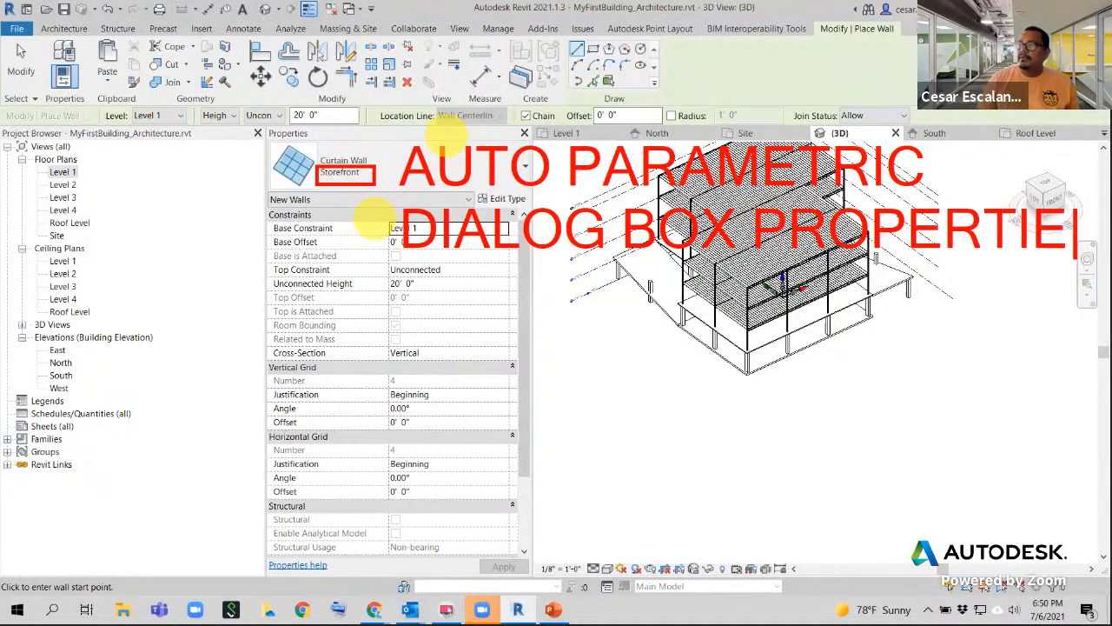
{"action": "type", "text": "S"}
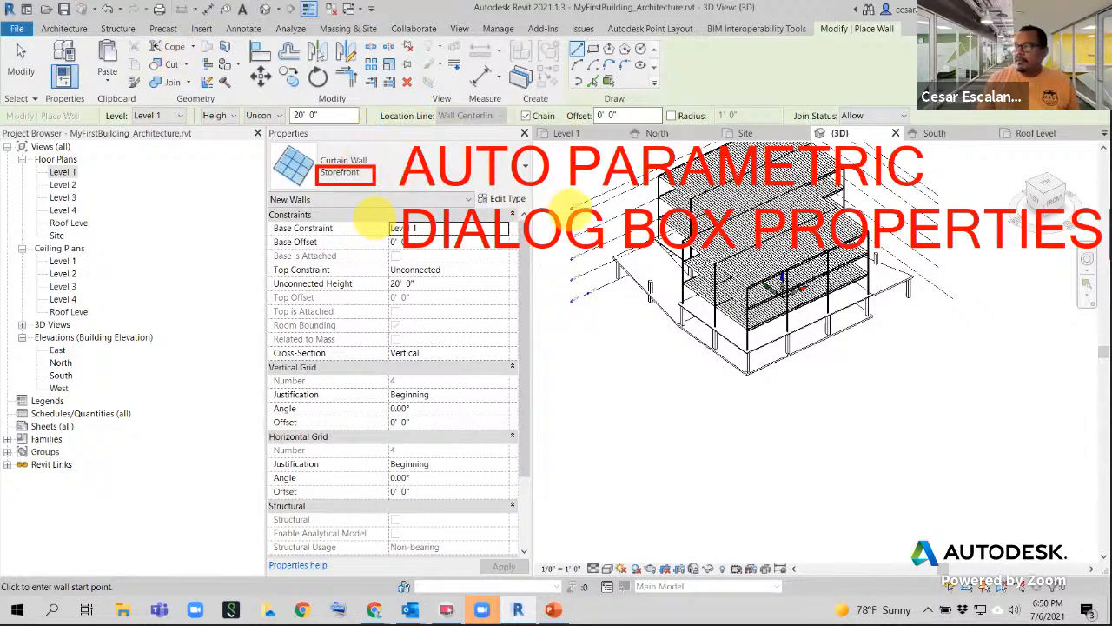
{"action": "key", "text": "Return"}
{"action": "type", "text": "eas"}
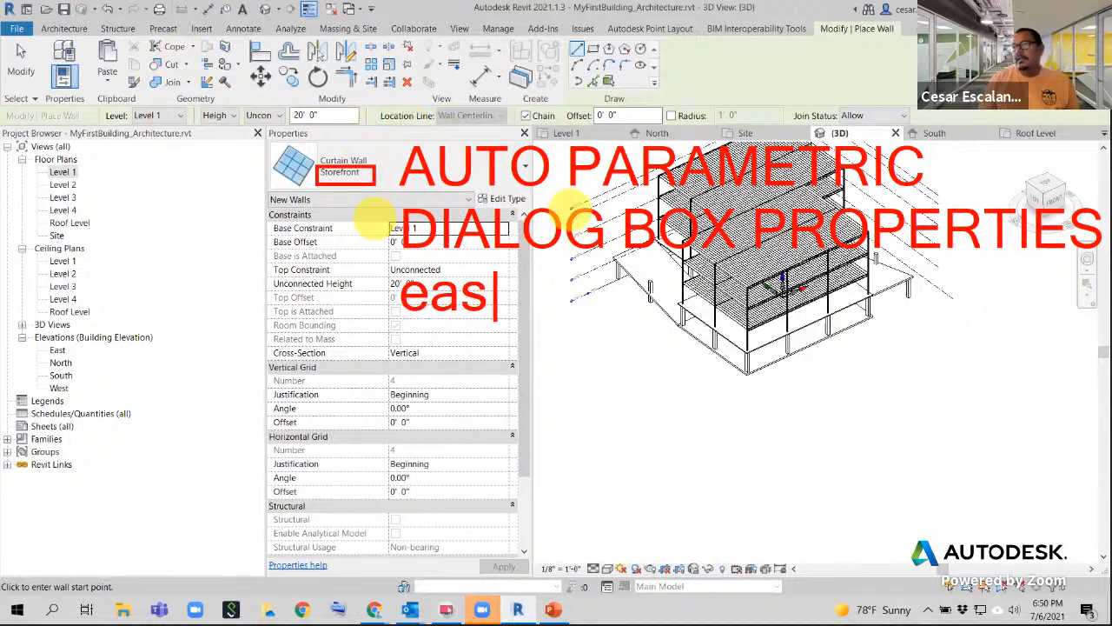
{"action": "type", "text": "y easuy"}
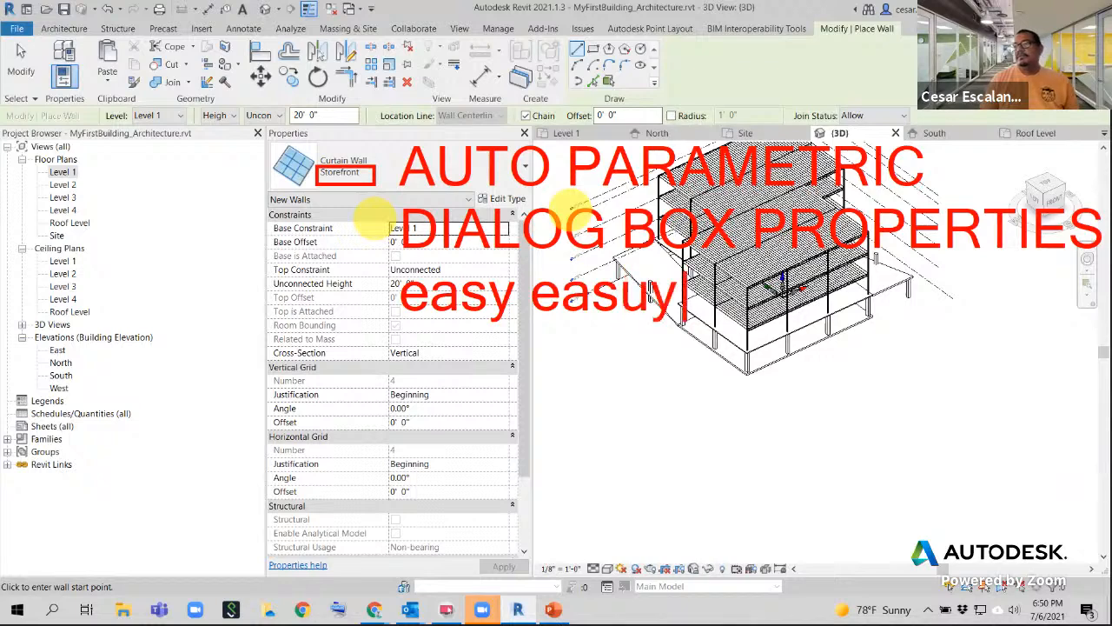
{"action": "key", "text": "BackSpace"}
{"action": "key", "text": "BackSpace"}
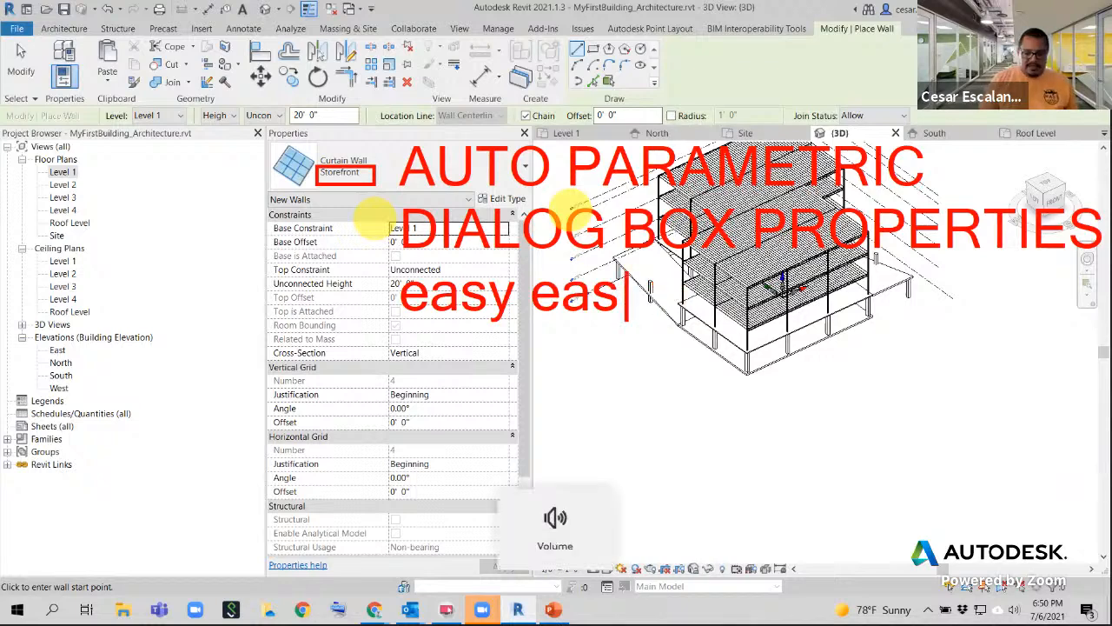
{"action": "type", "text": "y"}
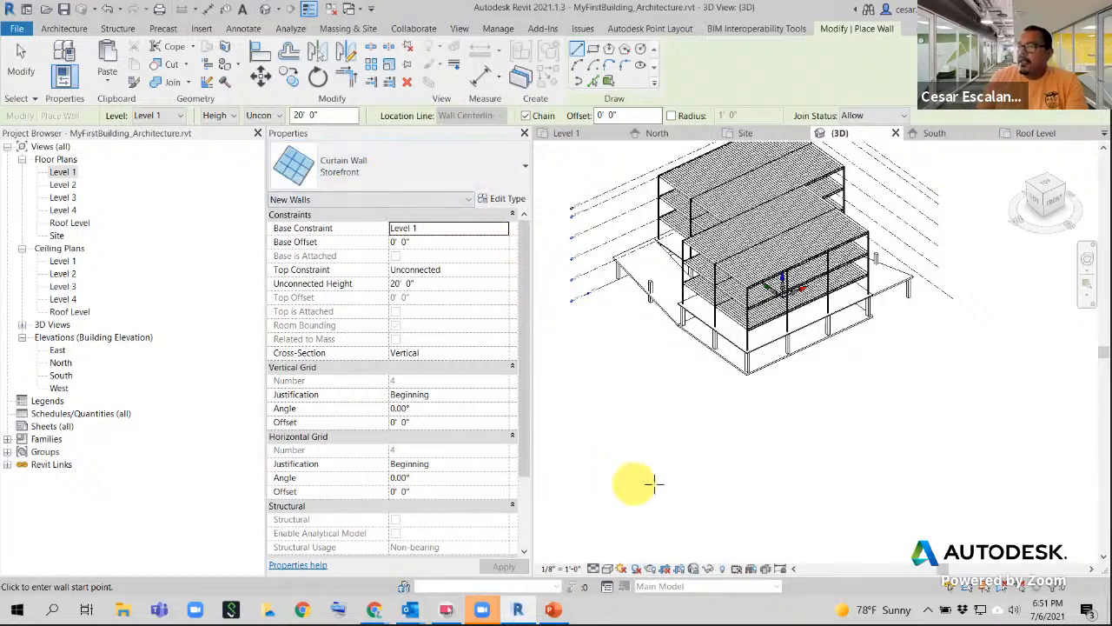
- Draw a Storefront curtain wall about 36'-0" long on Level 1, panning to keep it in view
{"action": "left_click", "coordinate": [732, 483]}
{"action": "scroll", "coordinate": [798, 456], "scroll_direction": "up", "scroll_amount": 4}
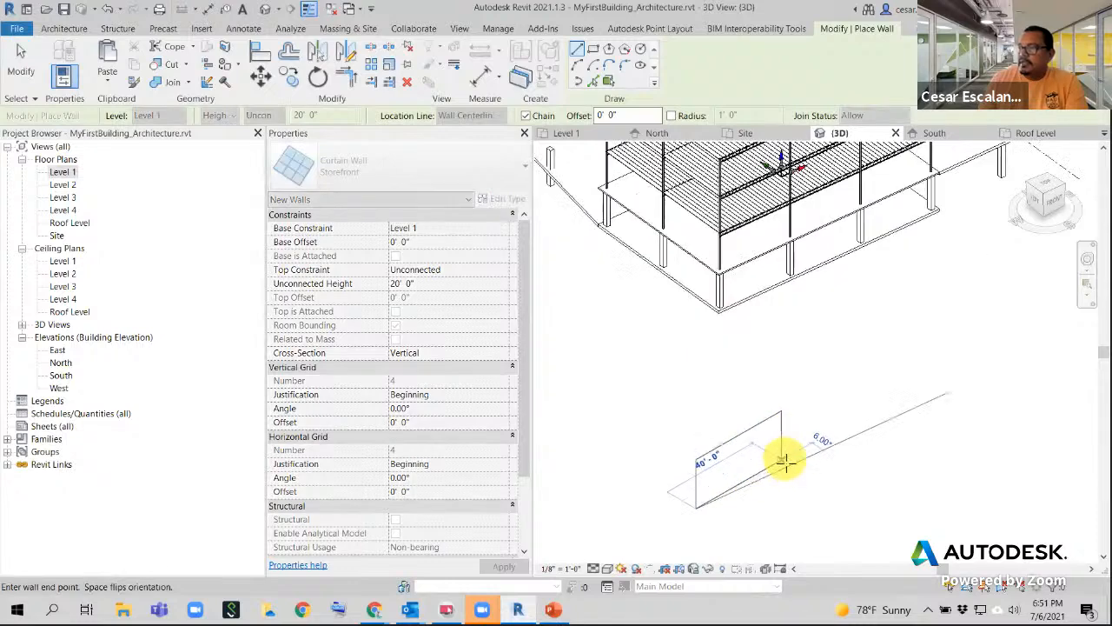
{"action": "middle_click_drag", "start_coordinate": [794, 467], "coordinate": [841, 385]}
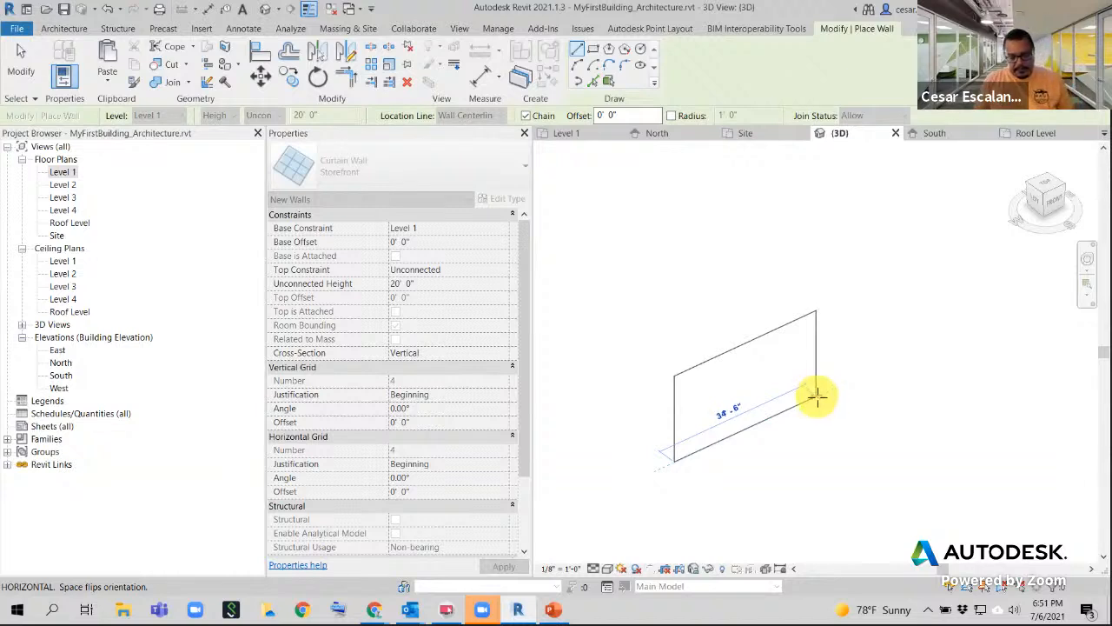
{"action": "left_click", "coordinate": [814, 398]}
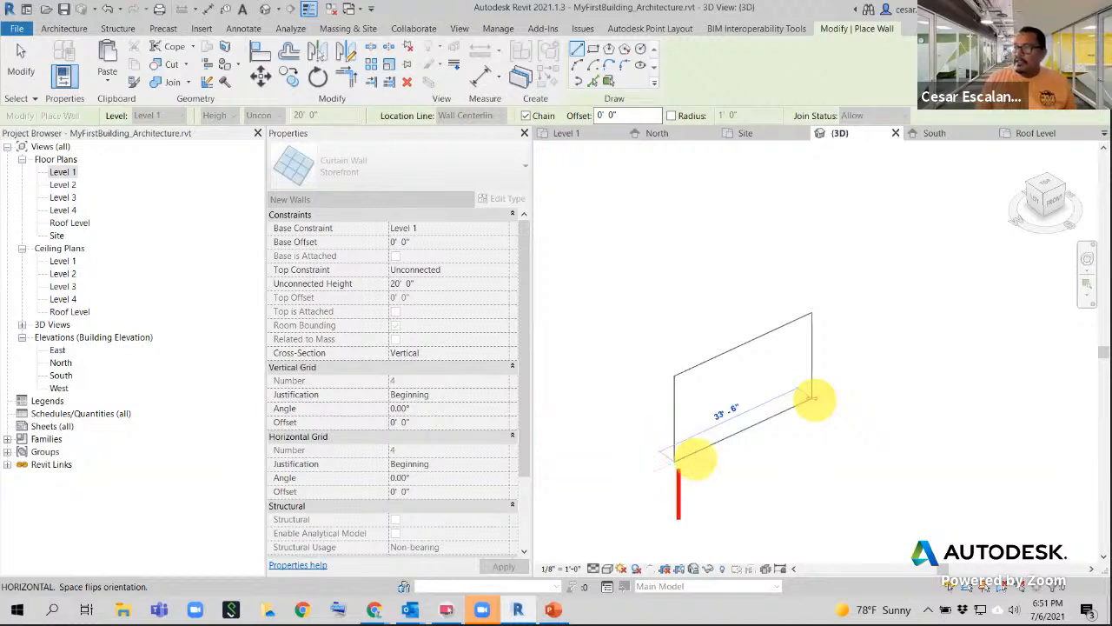
{"action": "type", "text": "BORDER !"}
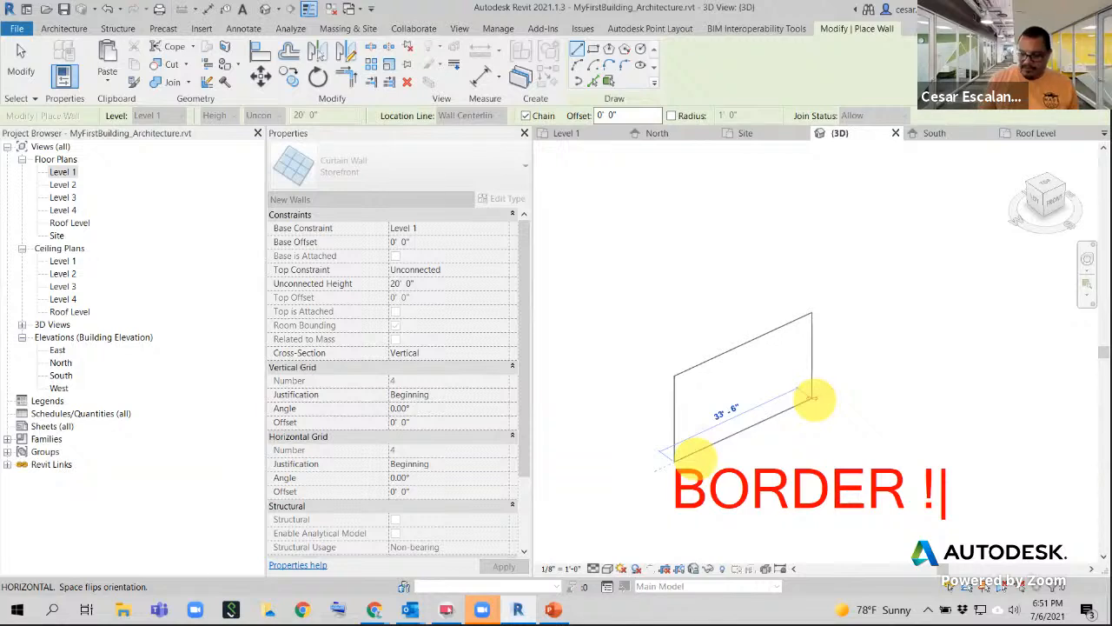
{"action": "key", "text": "BackSpace"}
{"action": "type", "text": "1"}
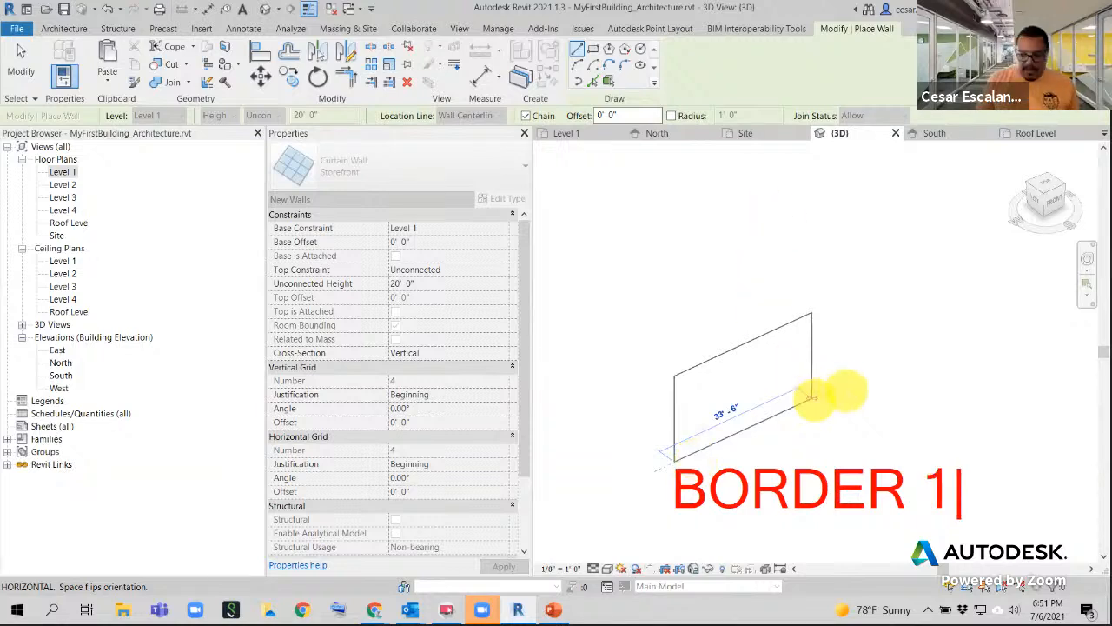
{"action": "type", "text": "t"}
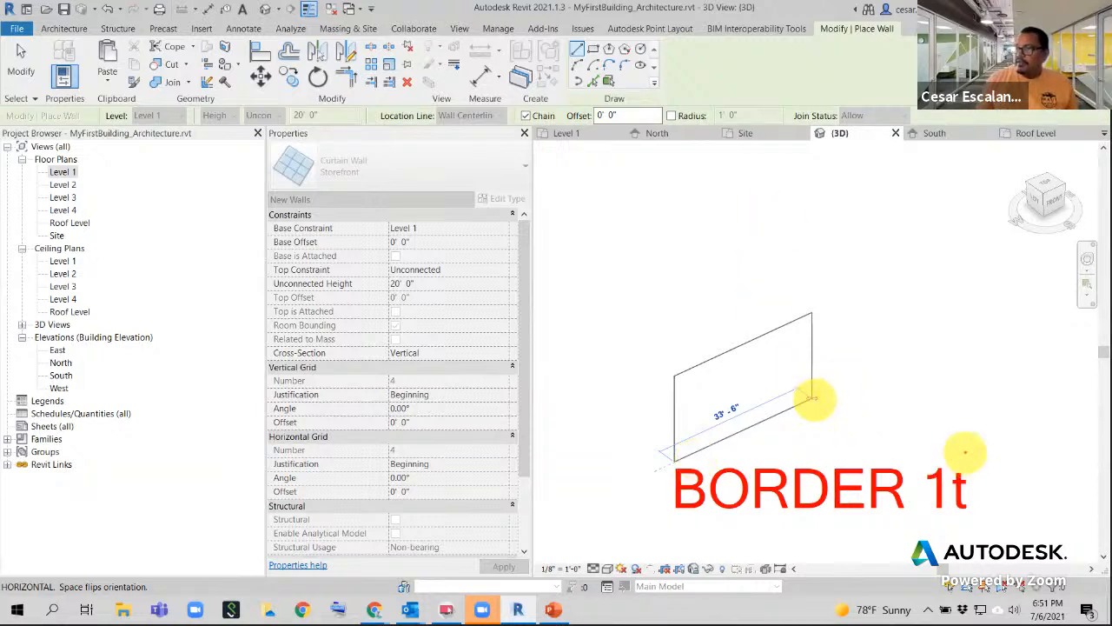
{"action": "type", "text": "t"}
{"action": "left_click", "coordinate": [821, 341]}
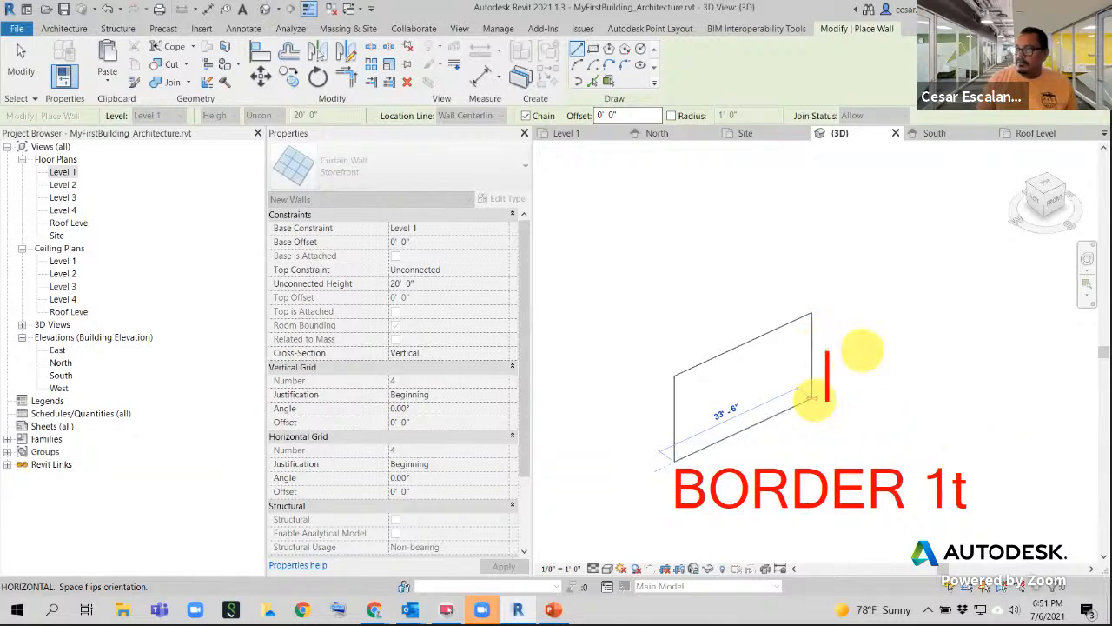
{"action": "type", "text": "border"}
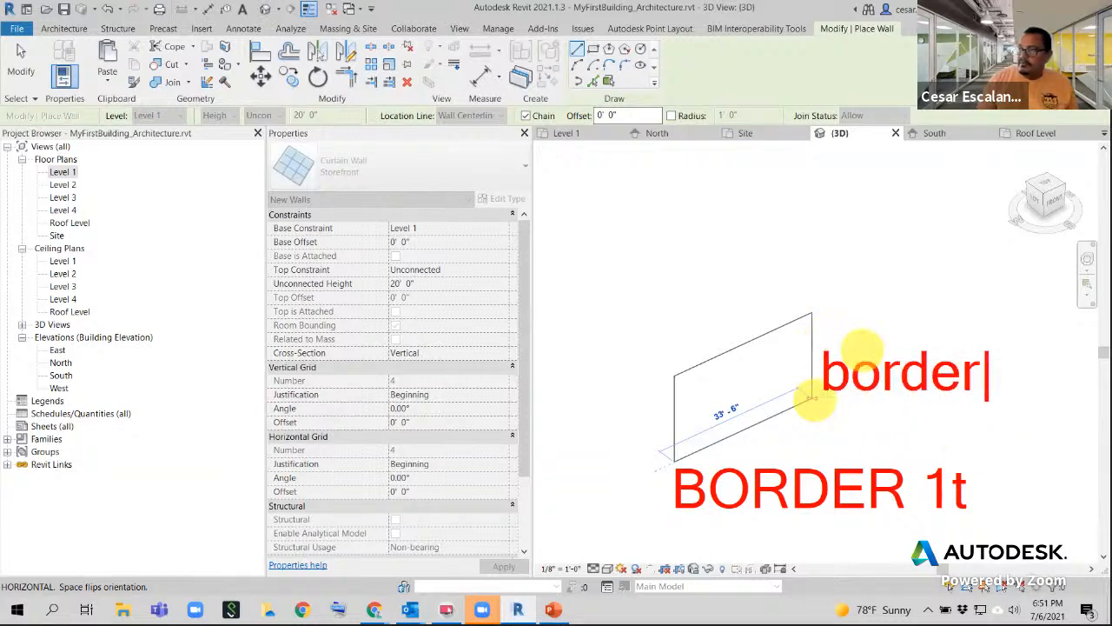
{"action": "type", "text": " 2"}
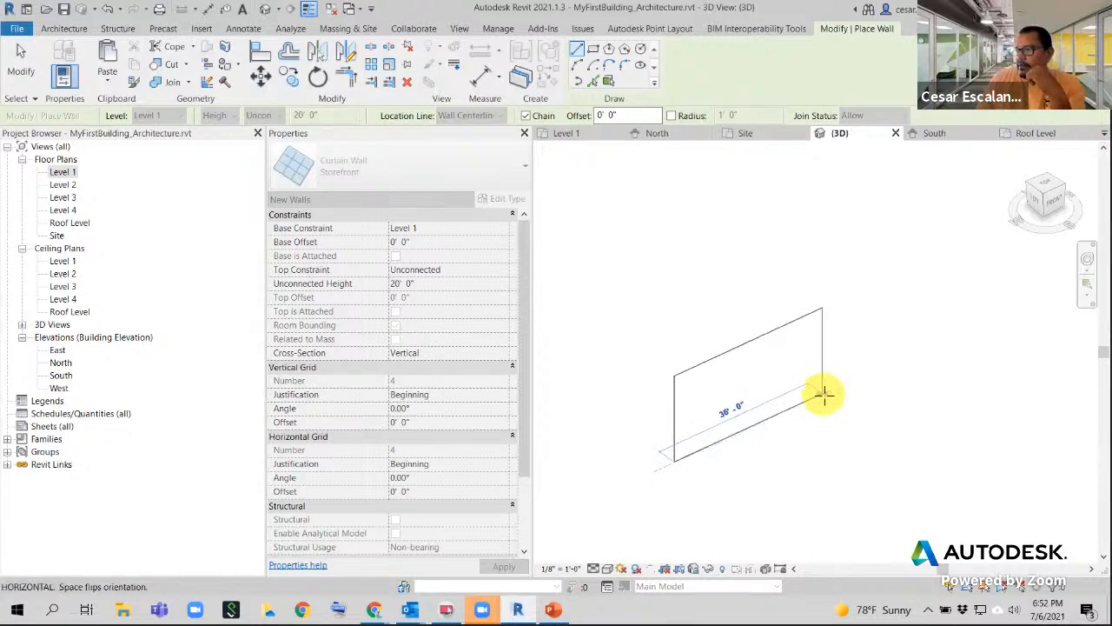
{"action": "left_click", "coordinate": [824, 395]}
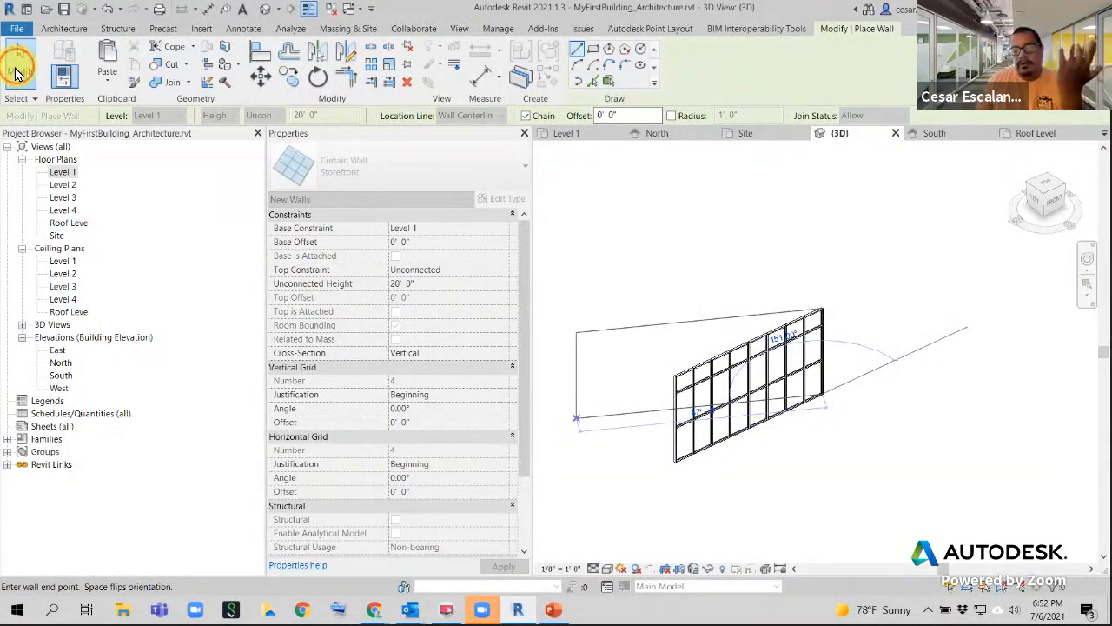
- Switch the 3D view to the Shaded visual style, orbit, and select the storefront curtain wall
{"action": "left_click", "coordinate": [18, 66]}
{"action": "scroll", "coordinate": [791, 434], "scroll_direction": "up", "scroll_amount": 3}
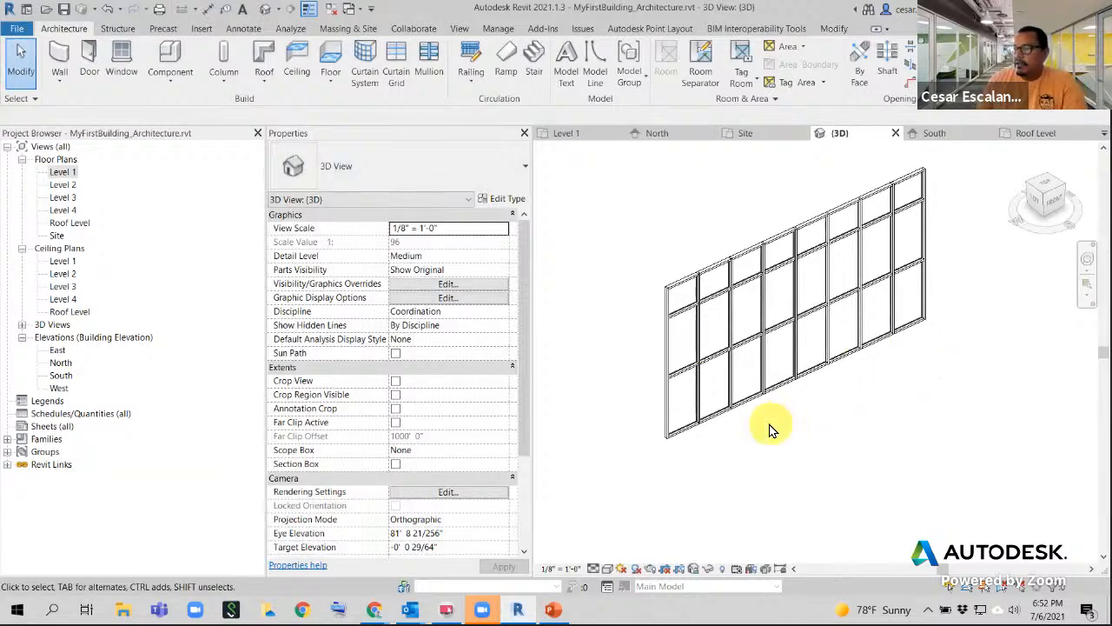
{"action": "left_click", "coordinate": [607, 569]}
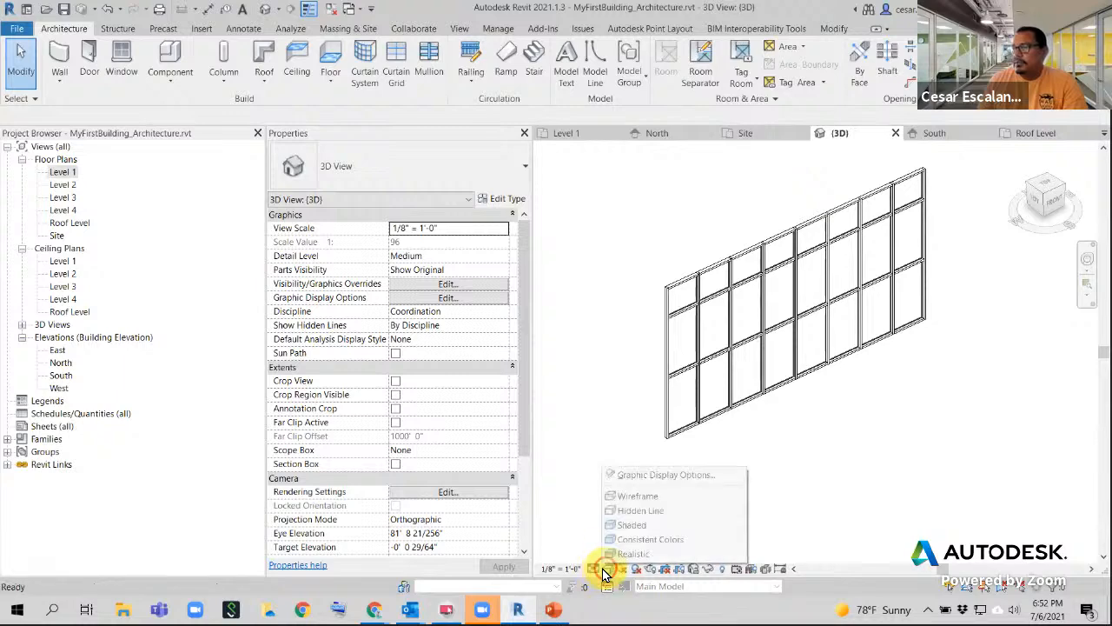
{"action": "left_click", "coordinate": [629, 525]}
{"action": "mouse_move", "coordinate": [628, 525]}
{"action": "middle_mouse_down", "text": "shift"}
{"action": "mouse_move", "coordinate": [705, 514]}
{"action": "mouse_move", "coordinate": [693, 492]}
{"action": "mouse_move", "coordinate": [727, 465]}
{"action": "middle_mouse_up", "text": "shift"}
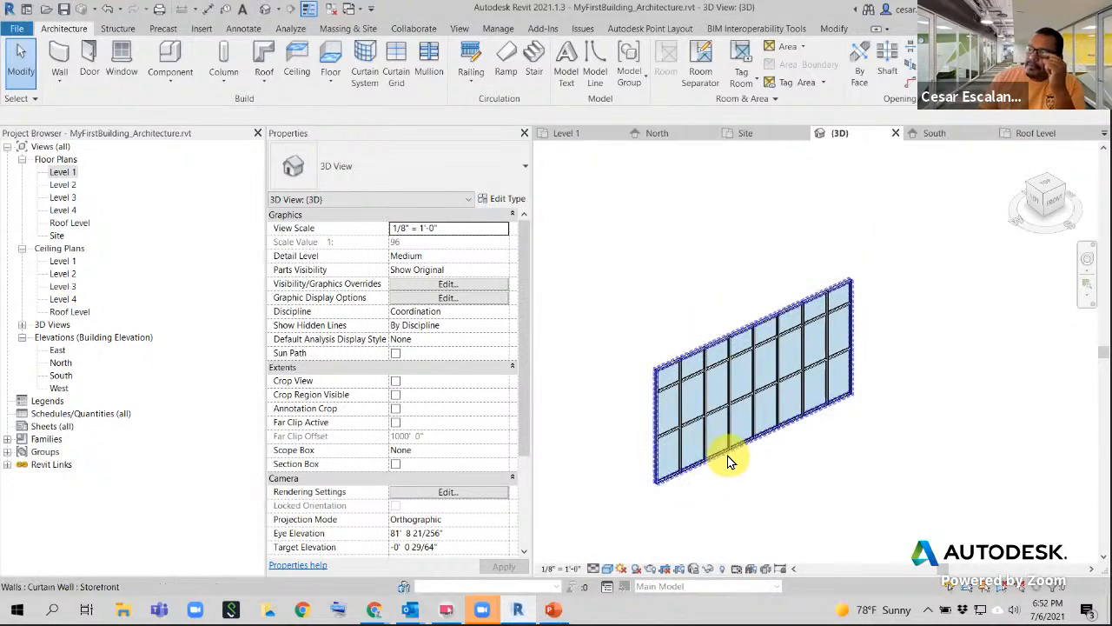
{"action": "left_click", "coordinate": [729, 461]}
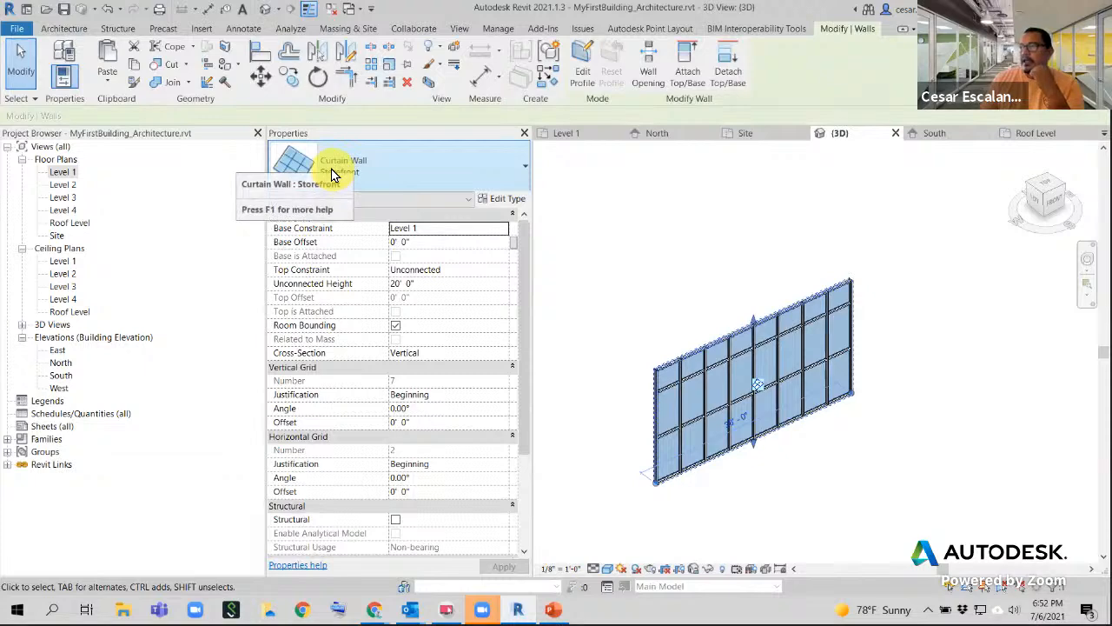
- Open the Storefront wall's Type Properties and resize and reposition the dialog beside the wall
{"action": "left_click", "coordinate": [507, 200]}
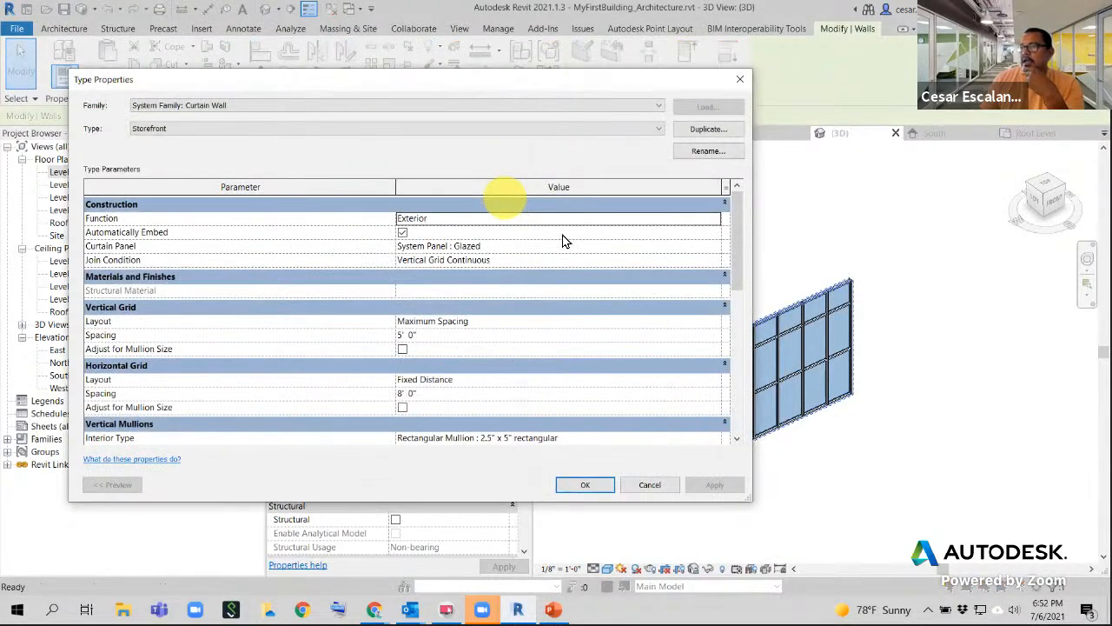
{"action": "scroll", "coordinate": [652, 297], "scroll_direction": "down", "scroll_amount": 3}
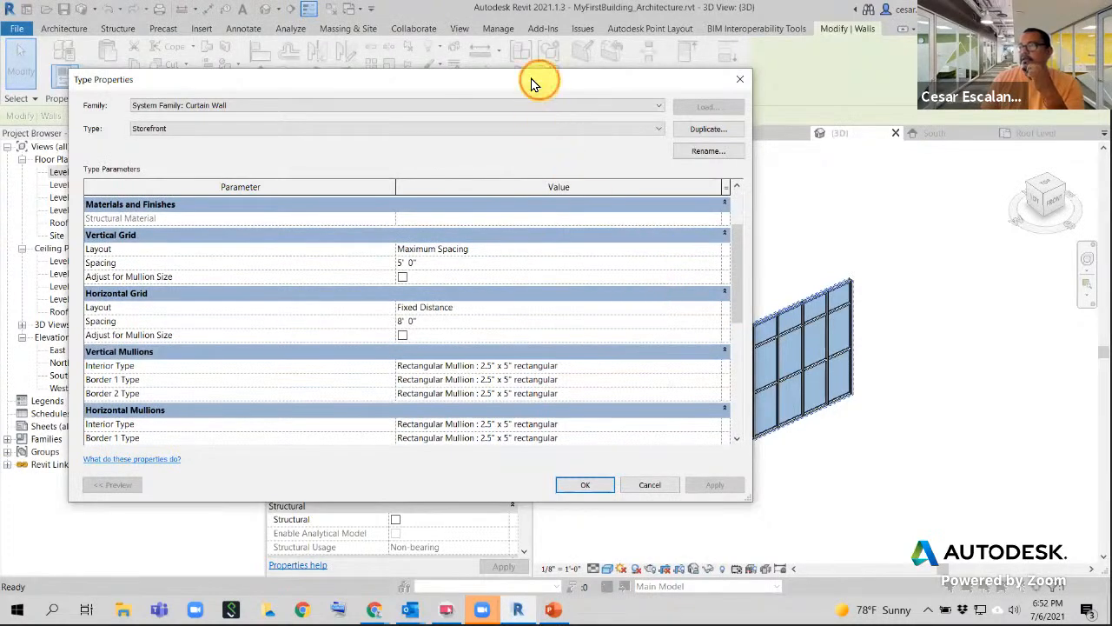
{"action": "left_click_drag", "start_coordinate": [540, 79], "coordinate": [553, 56]}
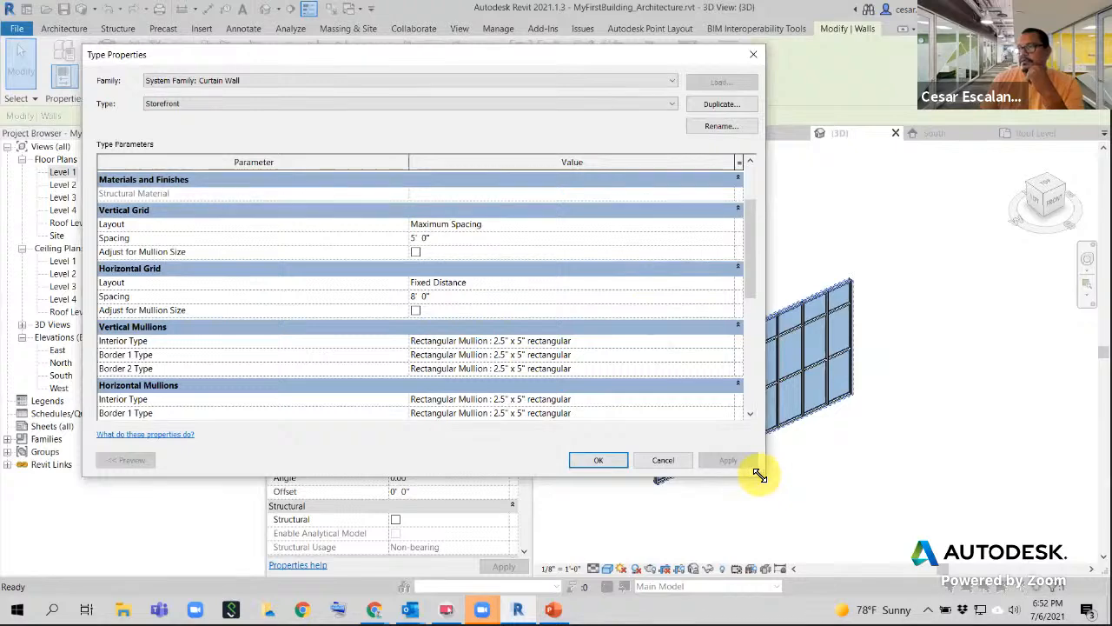
{"action": "left_click_drag", "start_coordinate": [759, 476], "coordinate": [484, 483]}
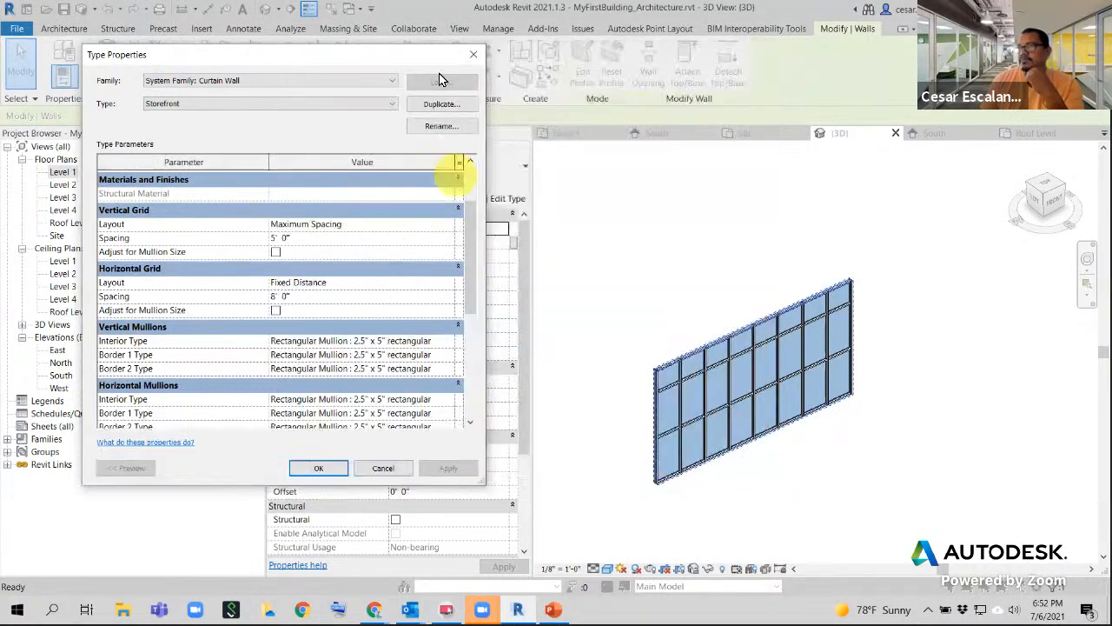
{"action": "left_click_drag", "start_coordinate": [413, 54], "coordinate": [459, 98]}
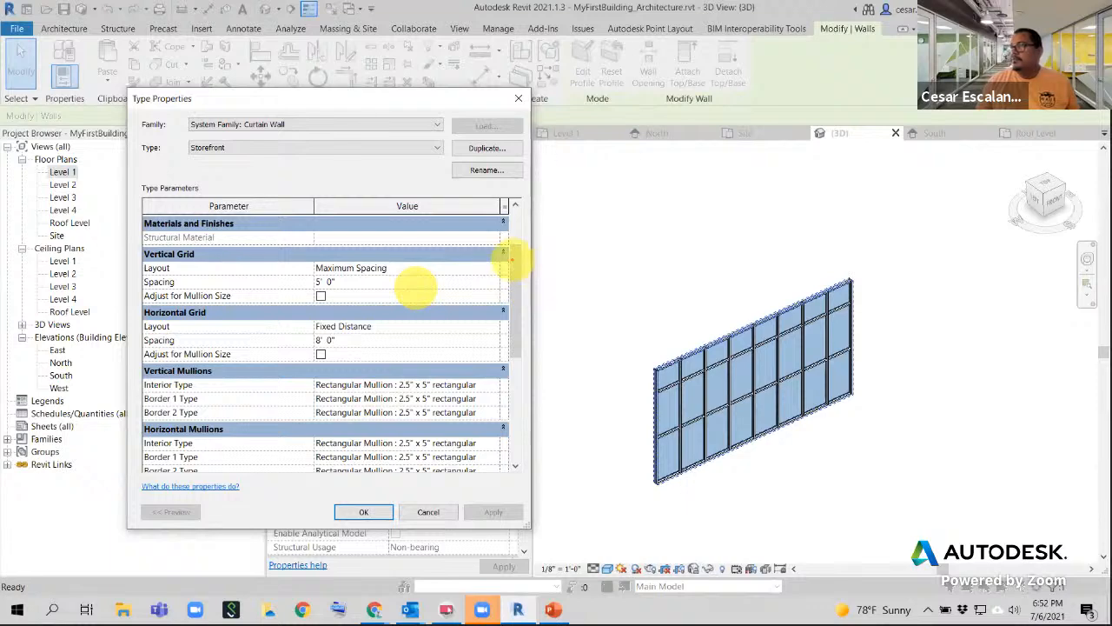
{"action": "left_click_drag", "start_coordinate": [656, 370], "coordinate": [680, 275]}
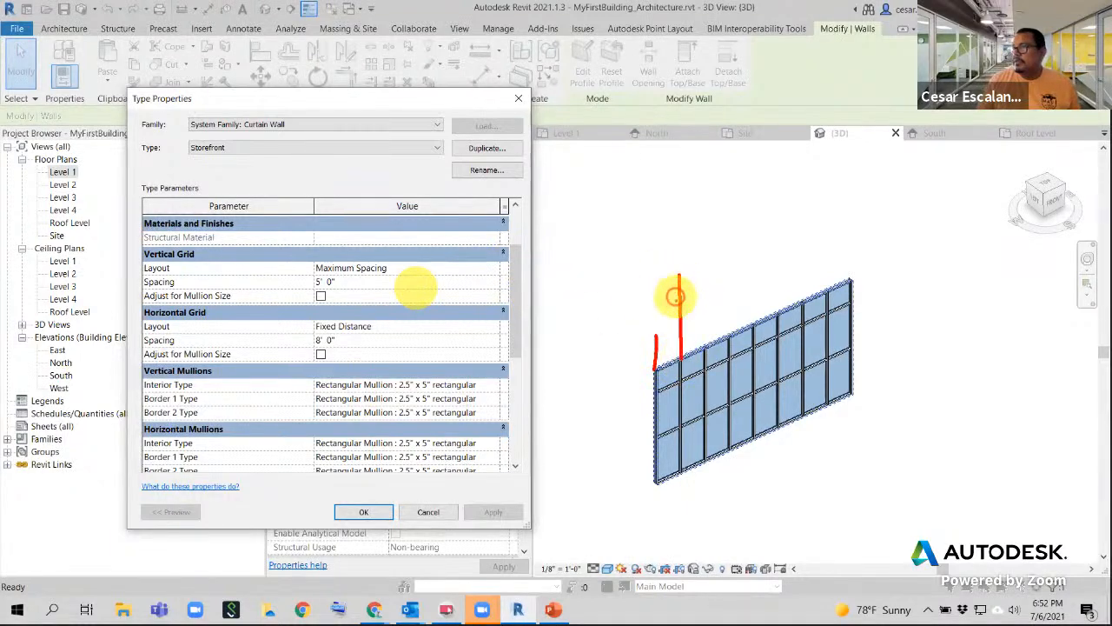
{"action": "mouse_move", "coordinate": [707, 347]}
{"action": "left_mouse_down"}
{"action": "mouse_move", "coordinate": [706, 318]}
{"action": "mouse_move", "coordinate": [642, 321]}
{"action": "left_mouse_up"}
{"action": "left_click_drag", "start_coordinate": [709, 294], "coordinate": [698, 311]}
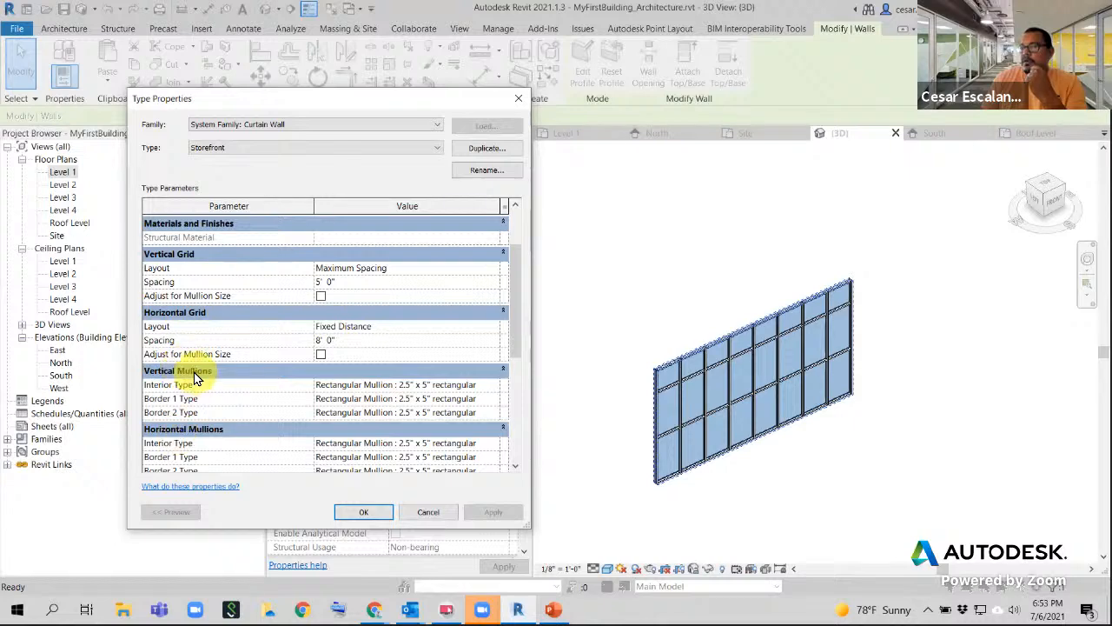
- Check the Vertical Mullions Interior Type list, leaving it at Rectangular Mullion 2.5" x 5"
{"action": "scroll", "coordinate": [246, 388], "scroll_direction": "down", "scroll_amount": 2}
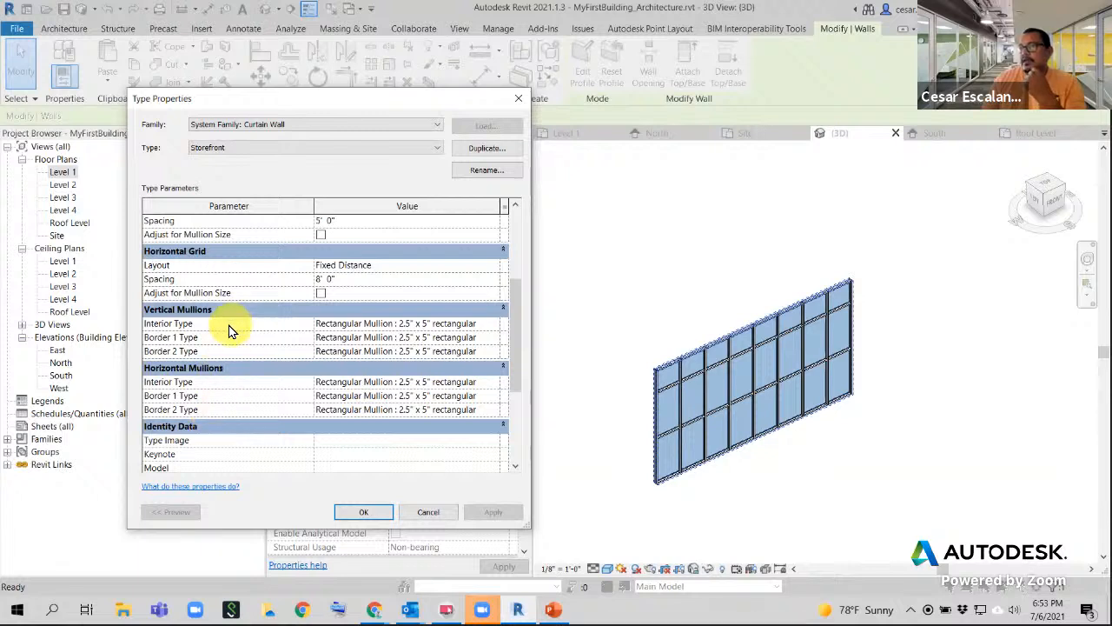
{"action": "left_click", "coordinate": [498, 328]}
{"action": "left_click", "coordinate": [498, 328]}
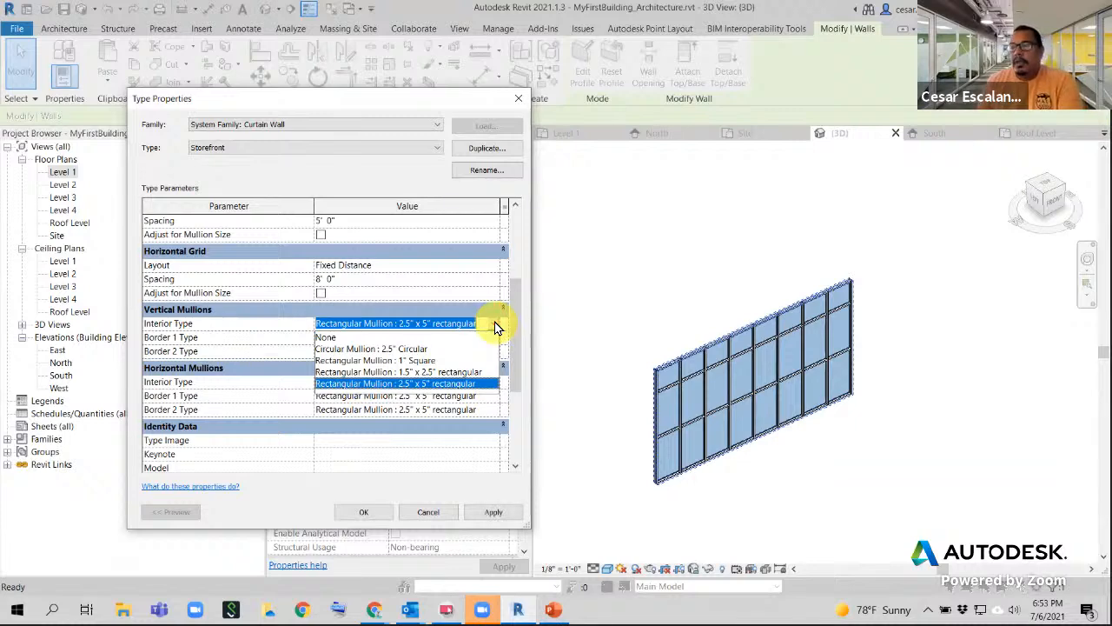
{"action": "left_click", "coordinate": [517, 297]}
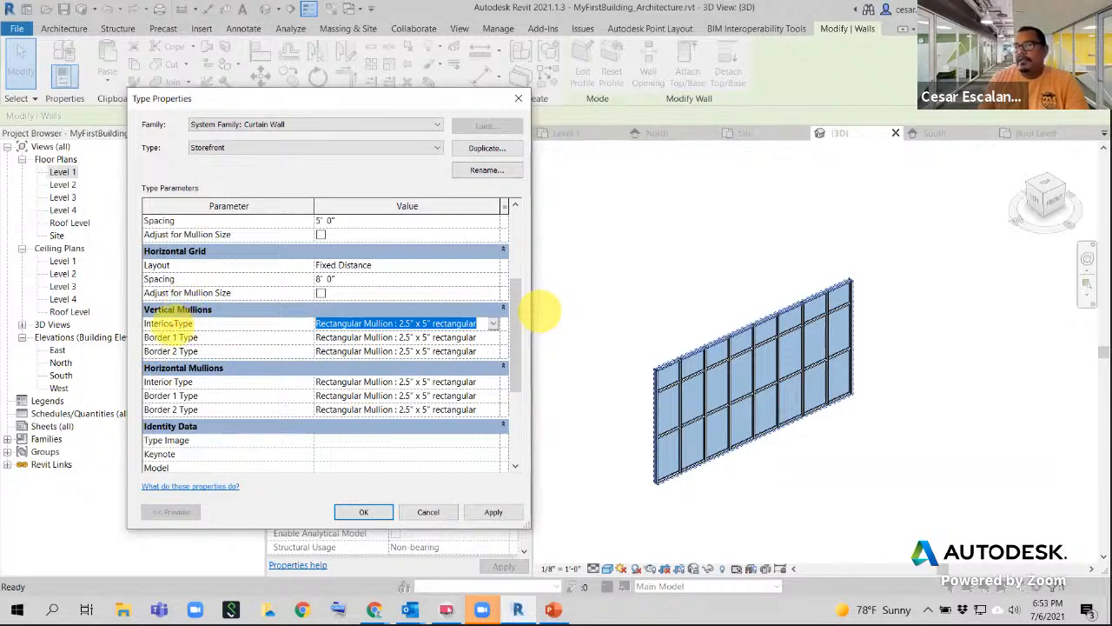
{"action": "left_click", "coordinate": [703, 392]}
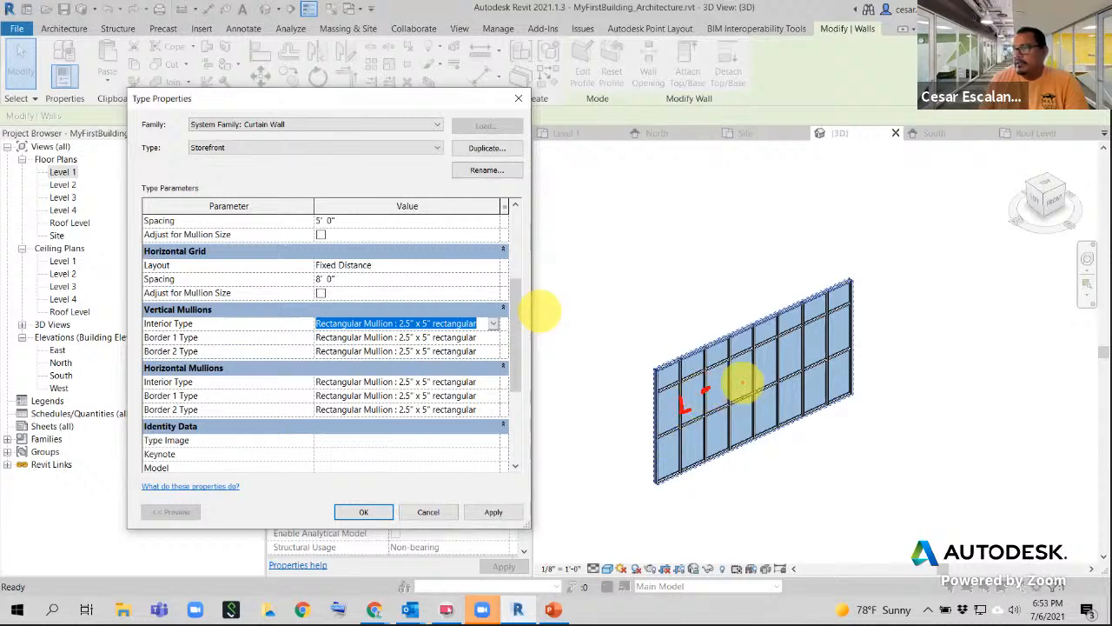
{"action": "left_click_drag", "start_coordinate": [728, 381], "coordinate": [738, 377]}
{"action": "left_click_drag", "start_coordinate": [748, 368], "coordinate": [815, 325]}
{"action": "left_click", "coordinate": [811, 369]}
{"action": "left_click_drag", "start_coordinate": [812, 369], "coordinate": [812, 362]}
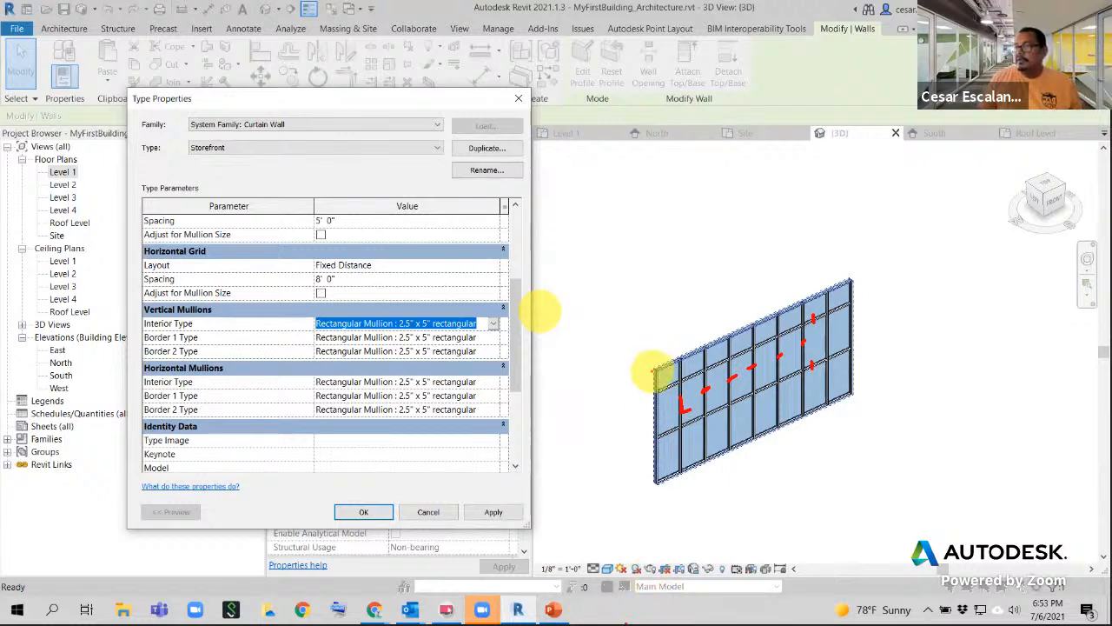
{"action": "left_click_drag", "start_coordinate": [655, 371], "coordinate": [651, 474]}
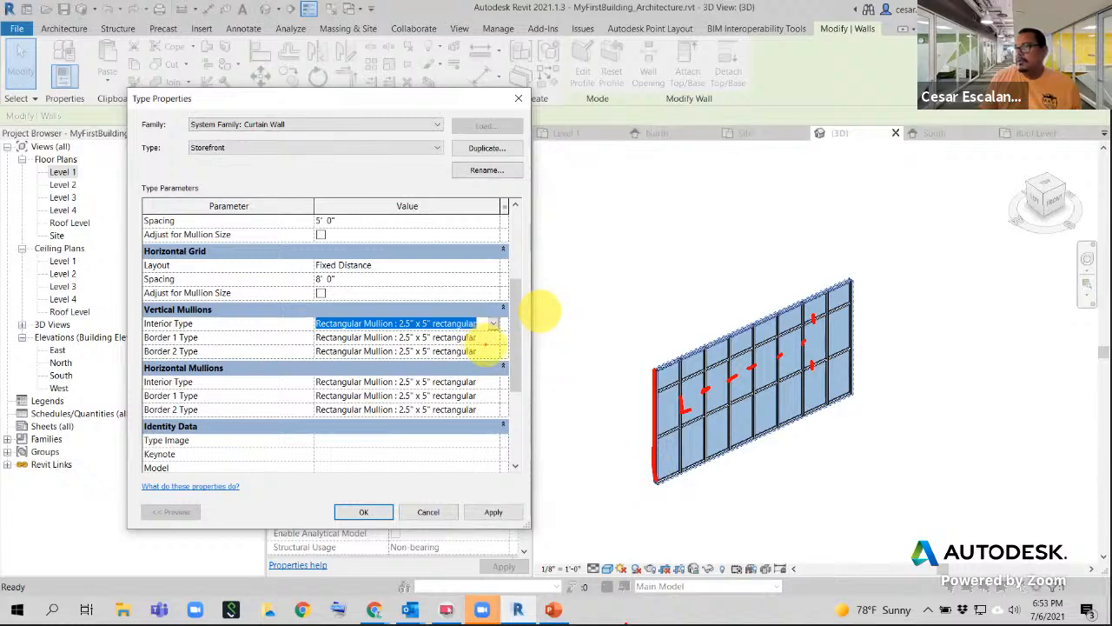
{"action": "left_click_drag", "start_coordinate": [490, 340], "coordinate": [650, 412]}
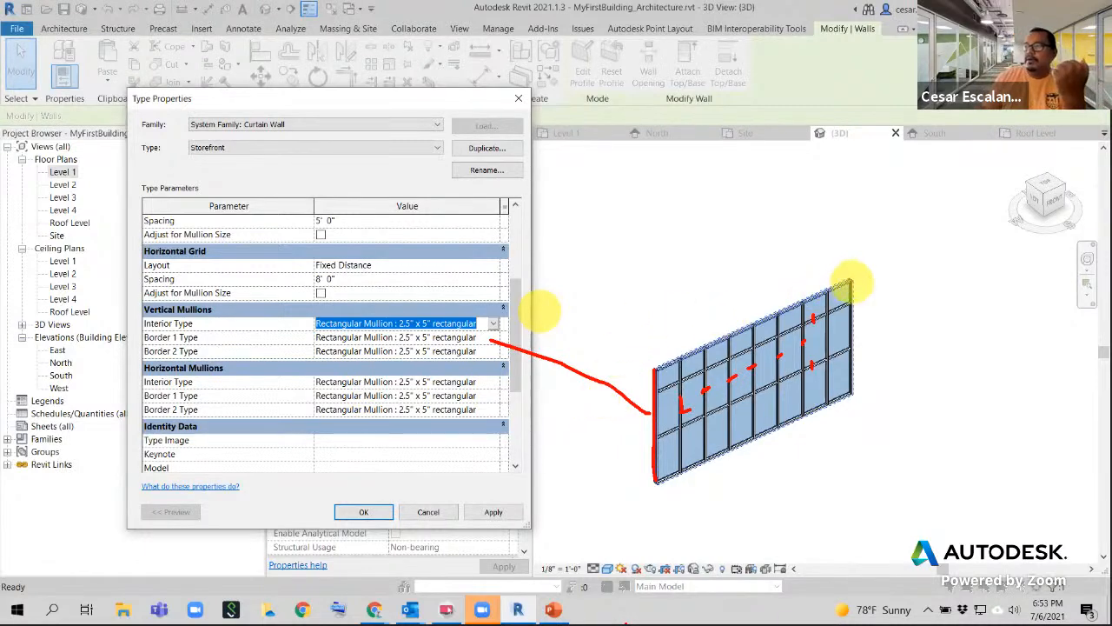
{"action": "left_click_drag", "start_coordinate": [851, 280], "coordinate": [847, 398]}
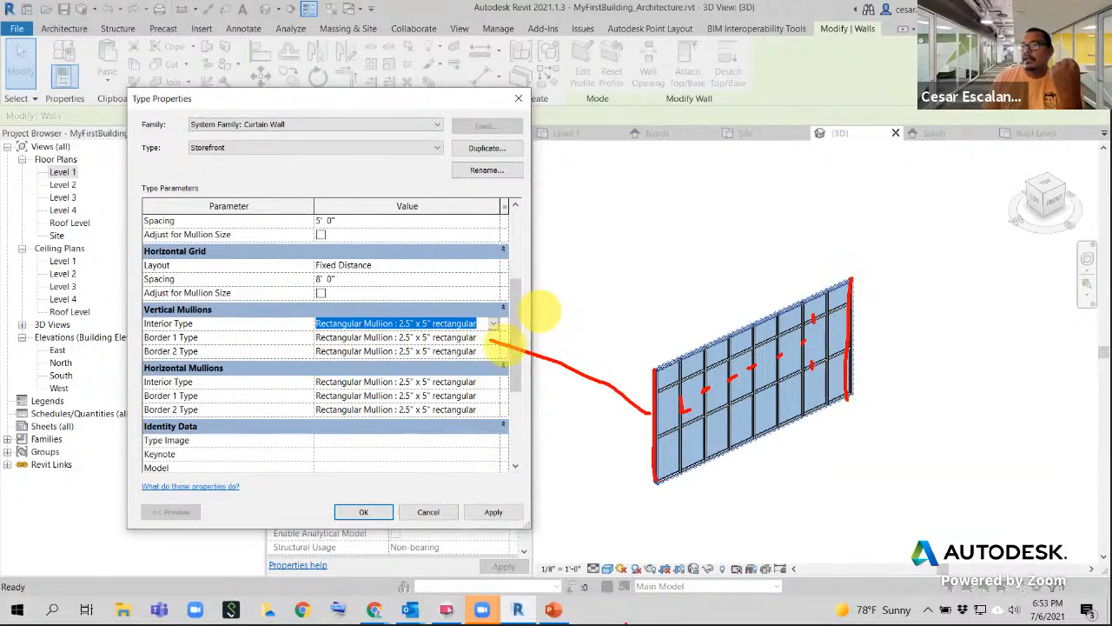
{"action": "mouse_move", "coordinate": [493, 353]}
{"action": "left_mouse_down"}
{"action": "mouse_move", "coordinate": [620, 303]}
{"action": "mouse_move", "coordinate": [783, 276]}
{"action": "mouse_move", "coordinate": [841, 282]}
{"action": "left_mouse_up"}
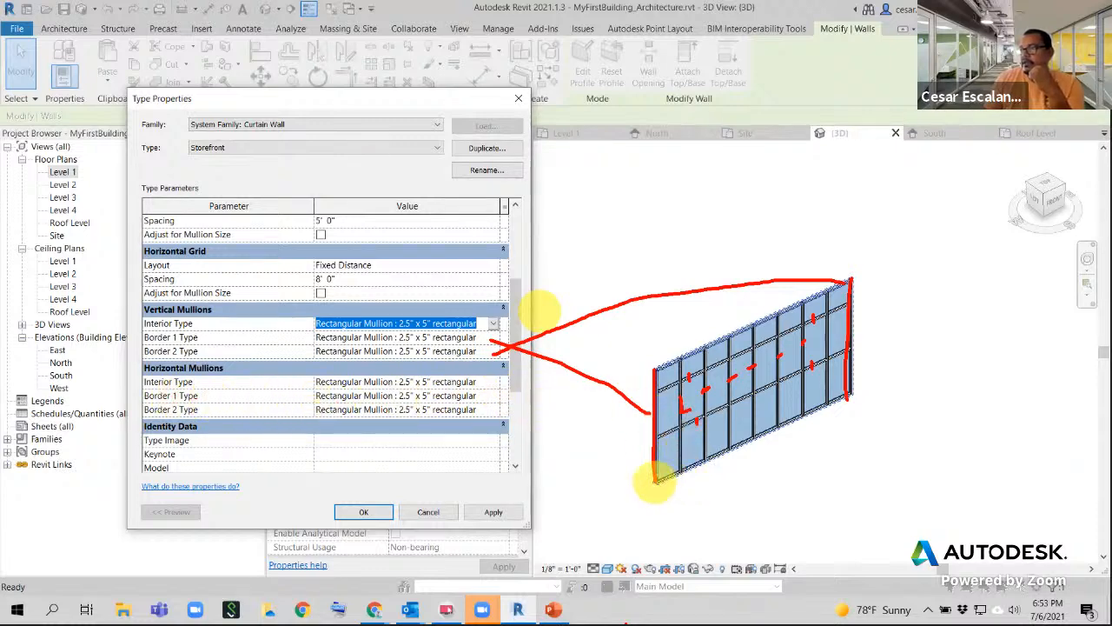
{"action": "mouse_move", "coordinate": [655, 480]}
{"action": "left_mouse_down"}
{"action": "mouse_move", "coordinate": [765, 443]}
{"action": "mouse_move", "coordinate": [845, 400]}
{"action": "left_mouse_up"}
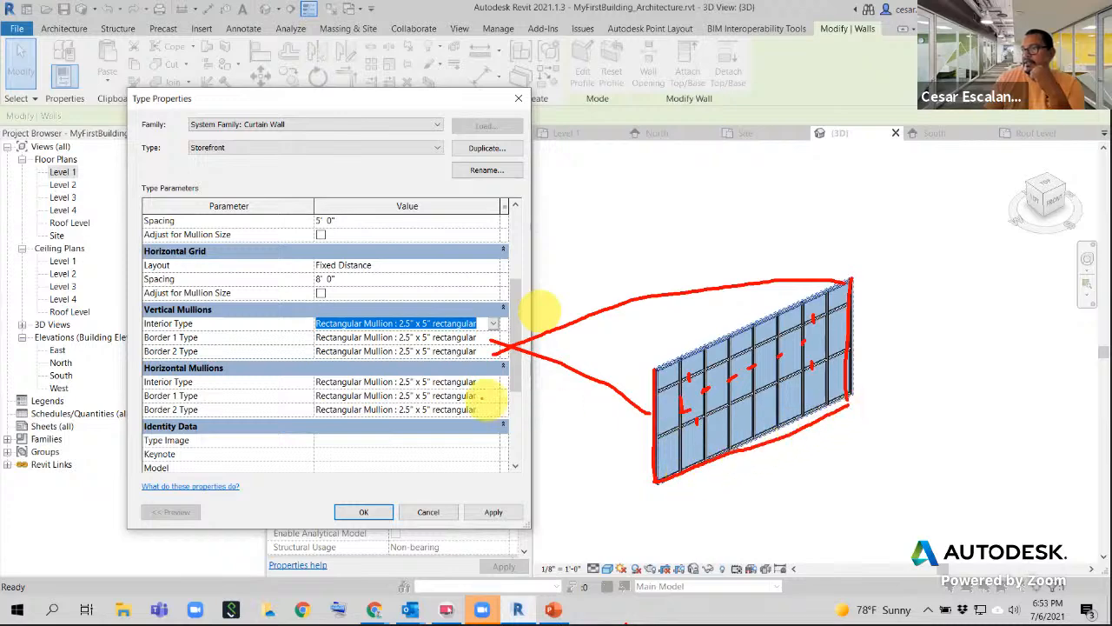
{"action": "mouse_move", "coordinate": [493, 398]}
{"action": "left_mouse_down"}
{"action": "mouse_move", "coordinate": [702, 496]}
{"action": "mouse_move", "coordinate": [697, 469]}
{"action": "left_mouse_up"}
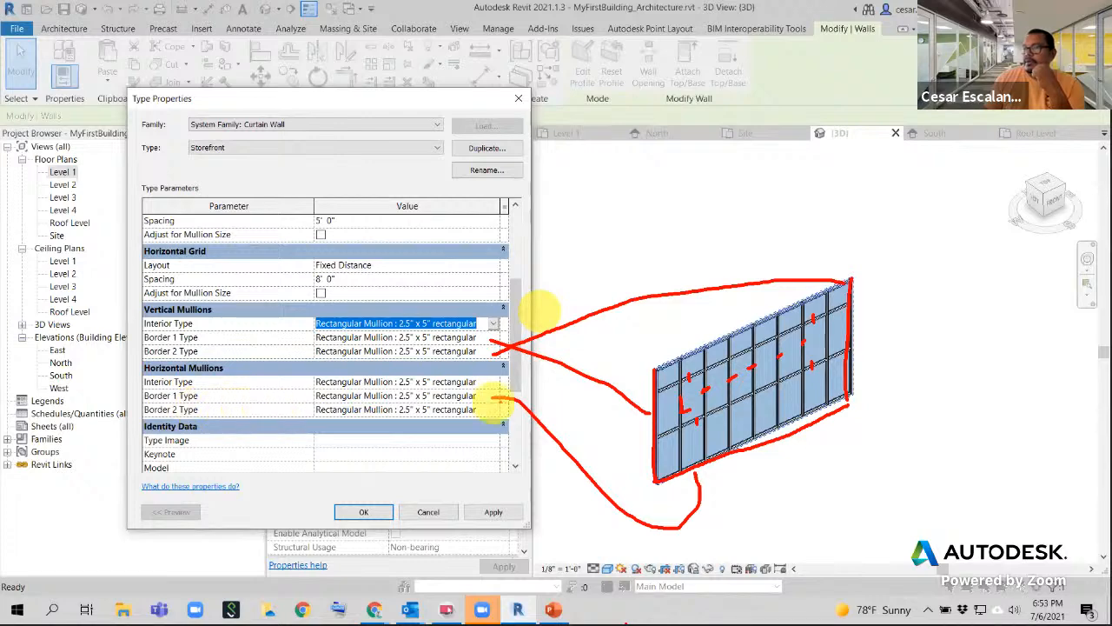
{"action": "mouse_move", "coordinate": [493, 417]}
{"action": "left_mouse_down"}
{"action": "mouse_move", "coordinate": [629, 323]}
{"action": "mouse_move", "coordinate": [720, 313]}
{"action": "mouse_move", "coordinate": [716, 327]}
{"action": "left_mouse_up"}
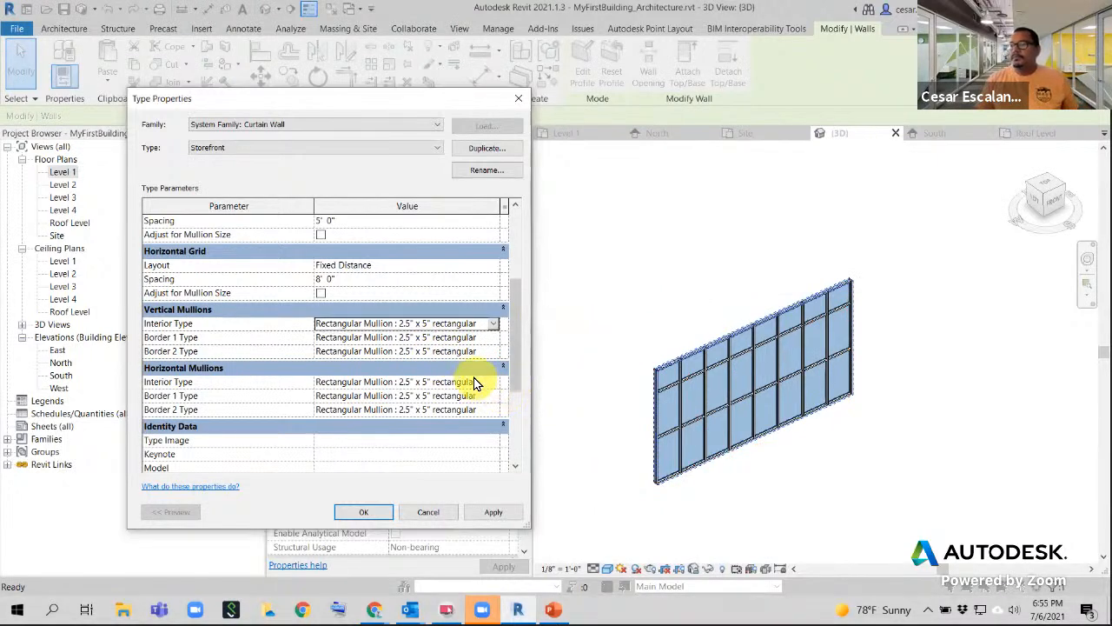
{"action": "scroll", "coordinate": [475, 383], "scroll_direction": "down", "scroll_amount": 2}
{"action": "scroll", "coordinate": [475, 384], "scroll_direction": "up", "scroll_amount": 5}
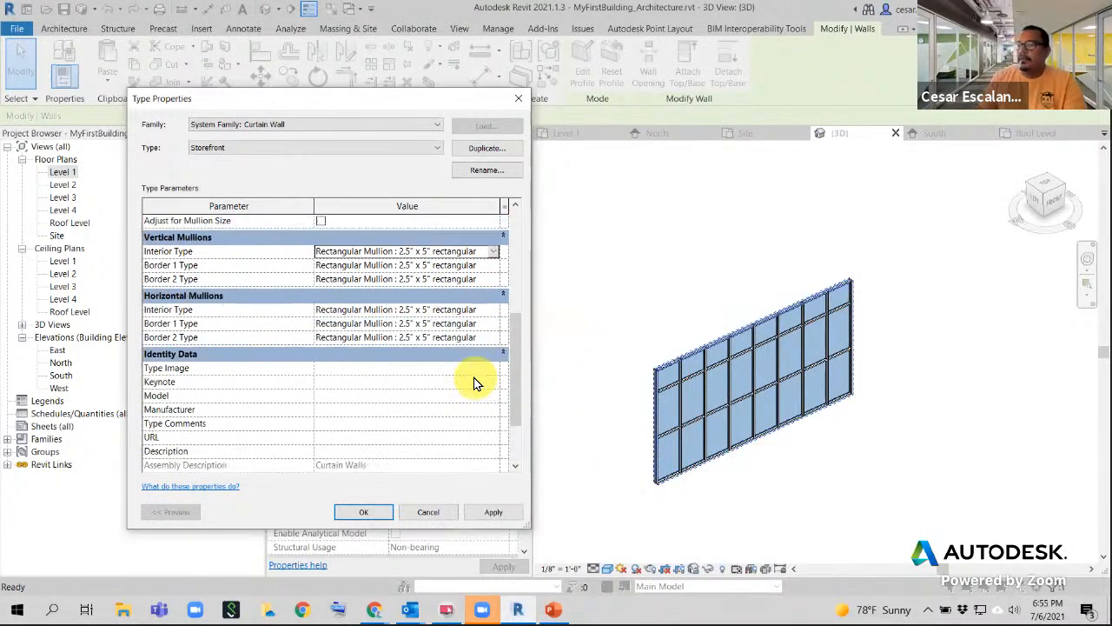
{"action": "scroll", "coordinate": [475, 383], "scroll_direction": "down", "scroll_amount": 6}
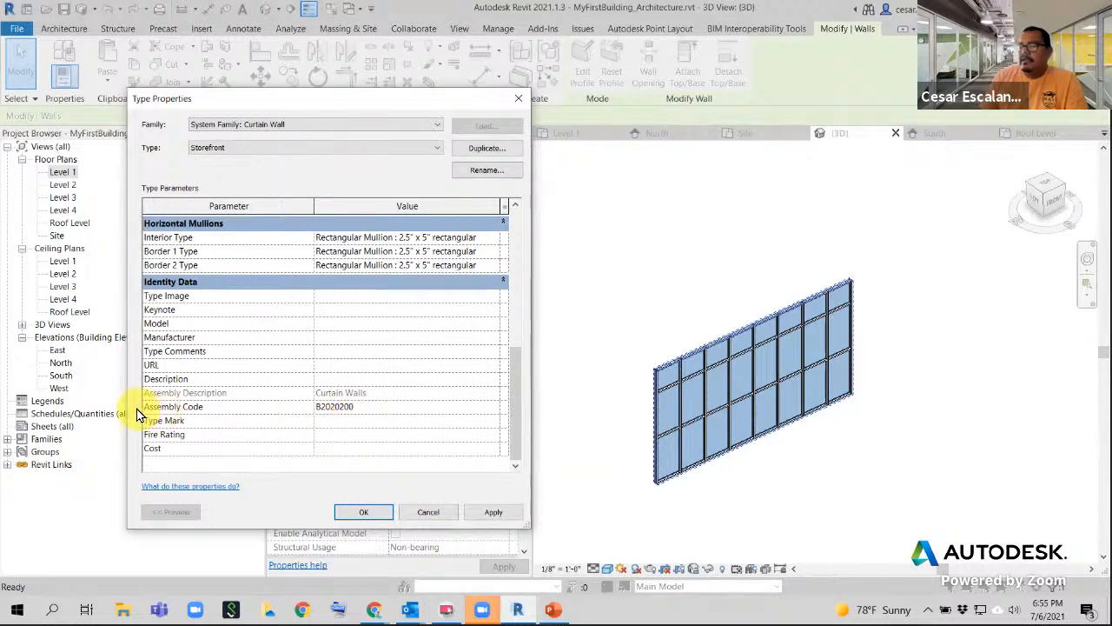
{"action": "left_click", "coordinate": [370, 407]}
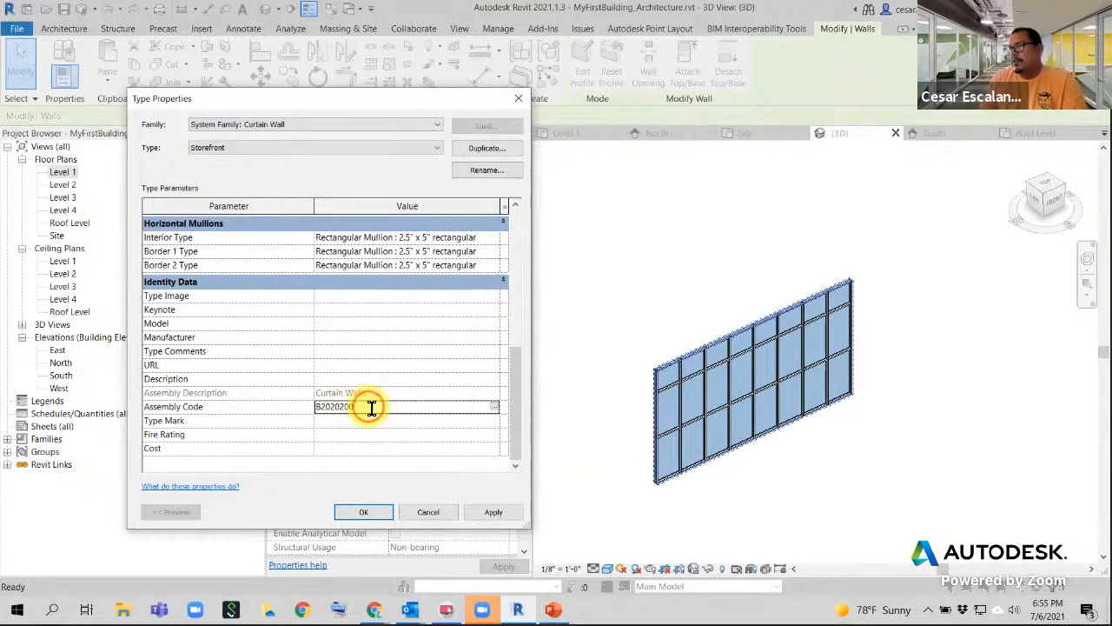
{"action": "left_click", "coordinate": [494, 409]}
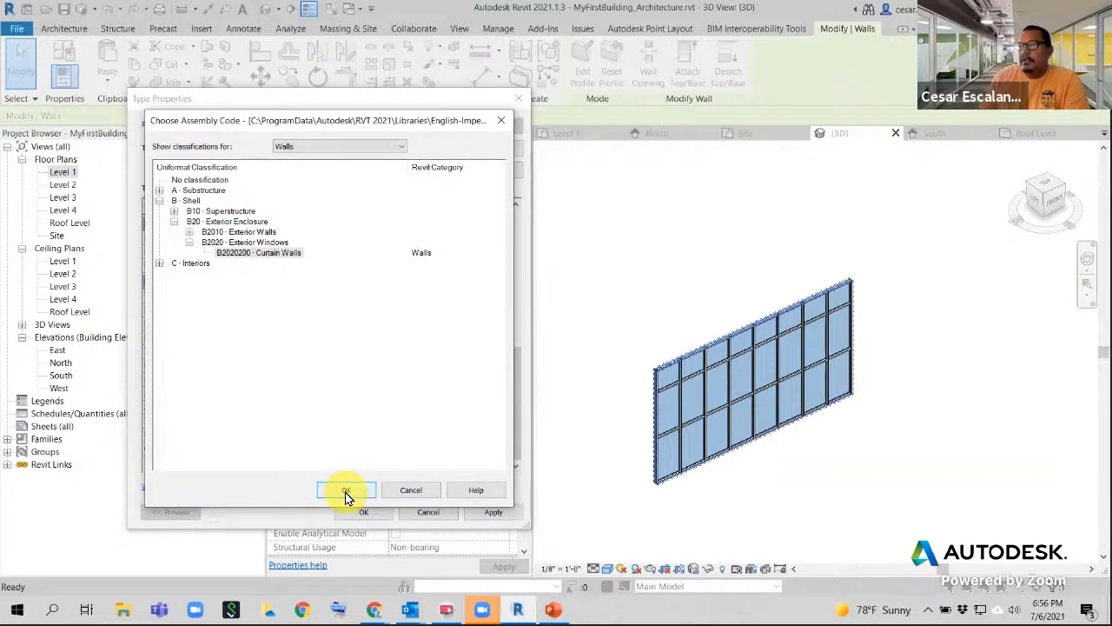
{"action": "left_click", "coordinate": [159, 264]}
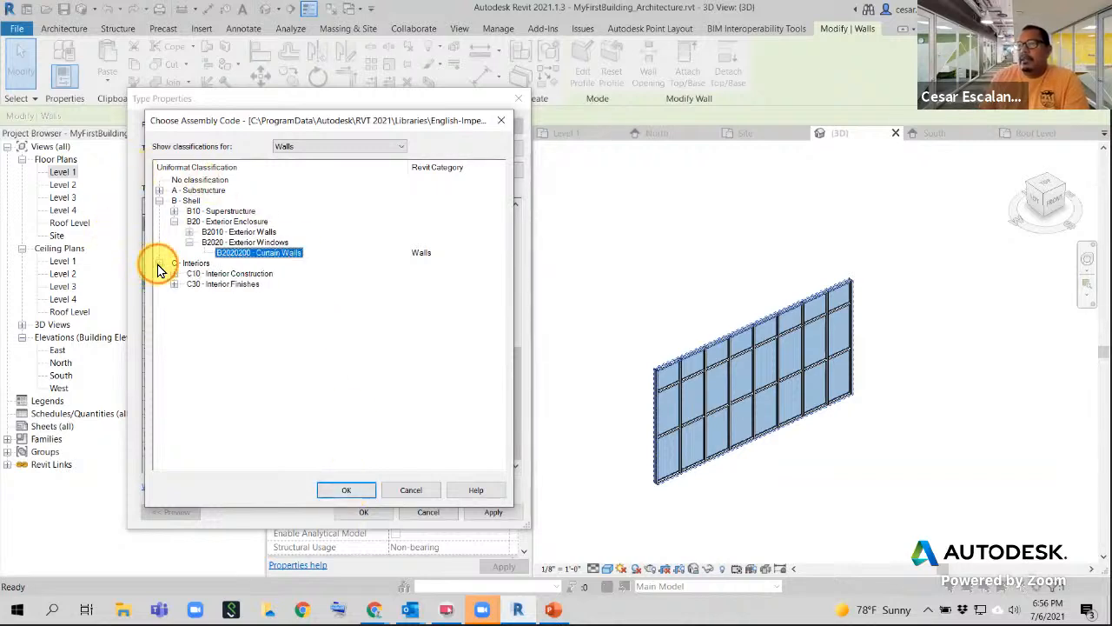
{"action": "left_click", "coordinate": [346, 490]}
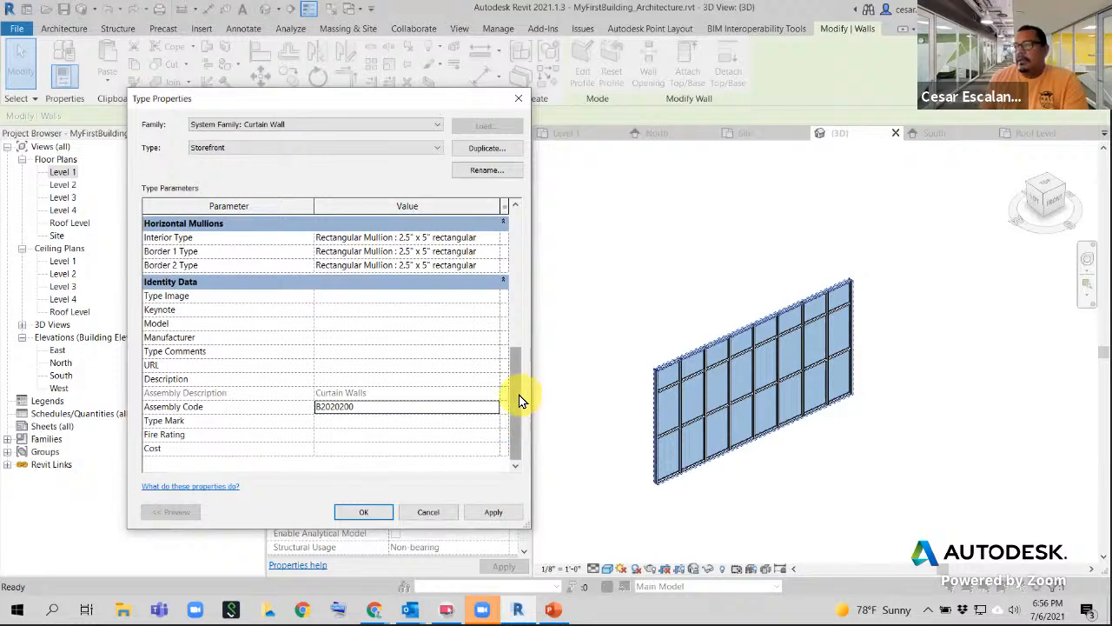
{"action": "left_click_drag", "start_coordinate": [509, 388], "coordinate": [504, 442]}
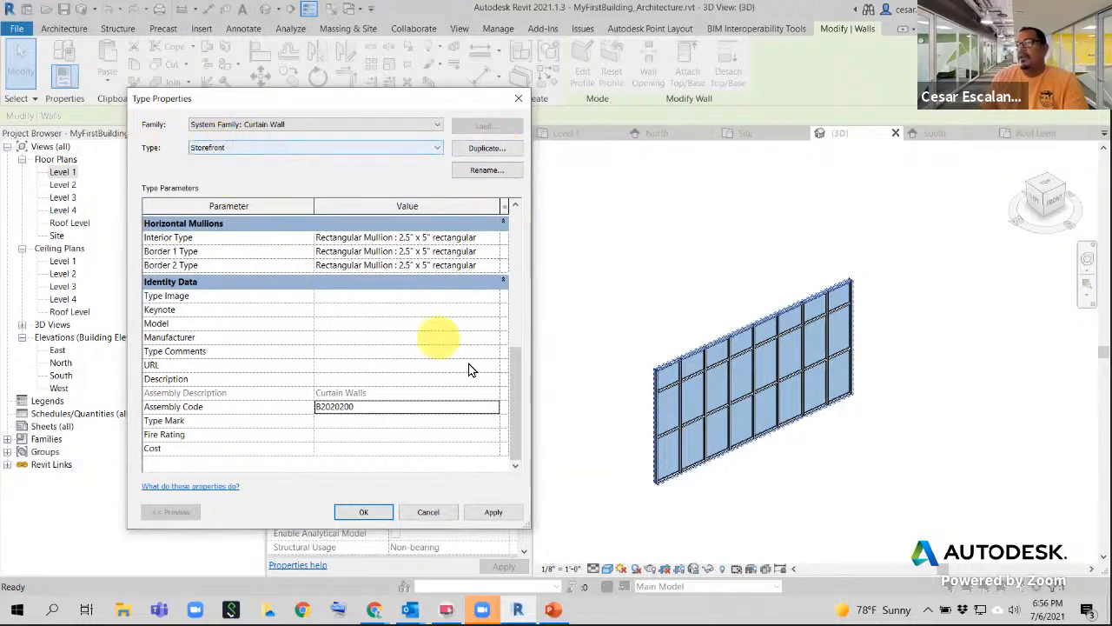
{"action": "left_click_drag", "start_coordinate": [513, 375], "coordinate": [512, 223]}
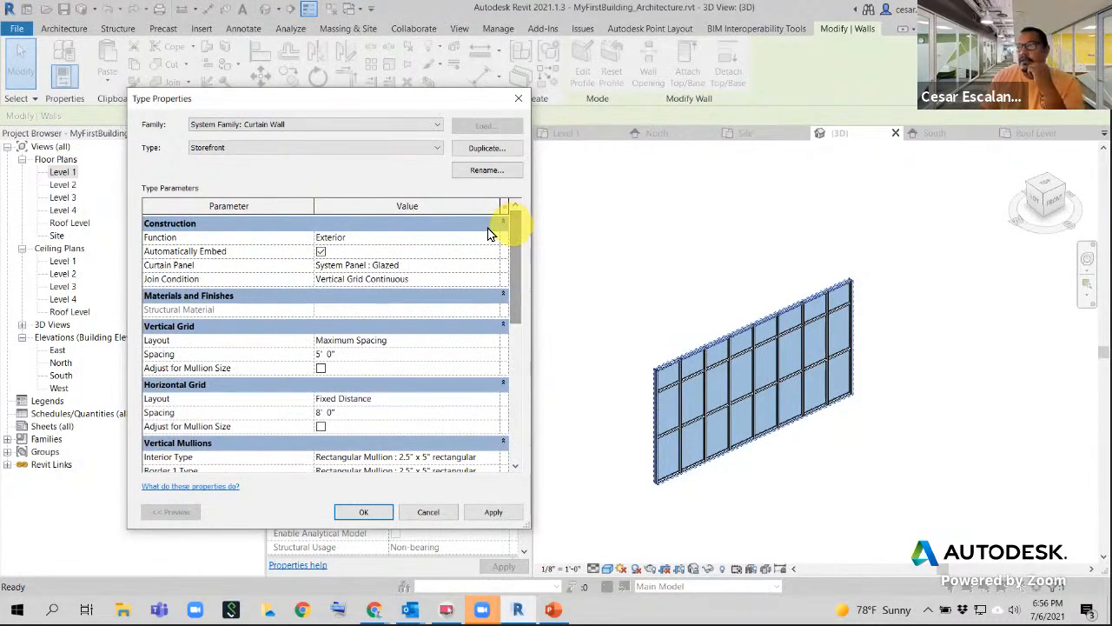
- Duplicate the Storefront wall type under the name 'Storefront - Type1'
{"action": "left_click", "coordinate": [486, 153]}
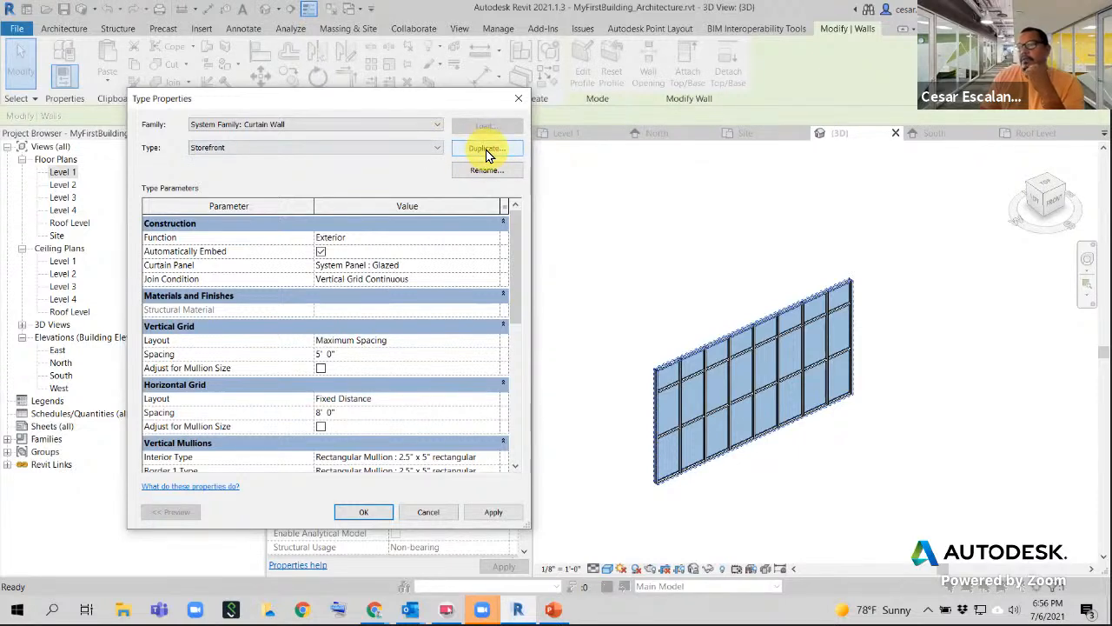
{"action": "left_click", "coordinate": [487, 153]}
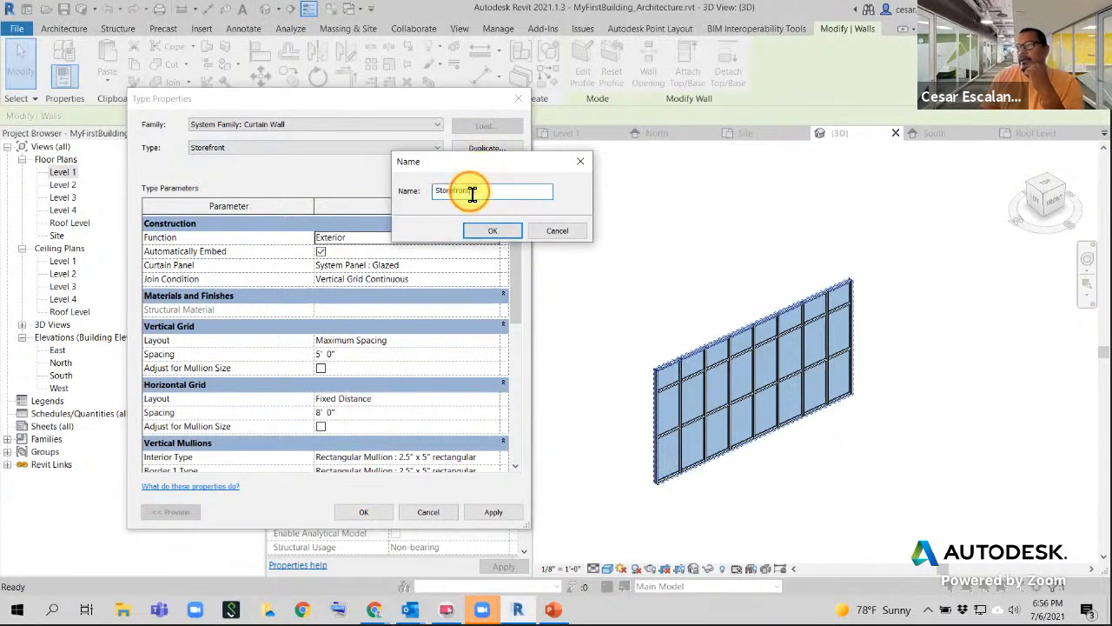
{"action": "double_click", "coordinate": [472, 192]}
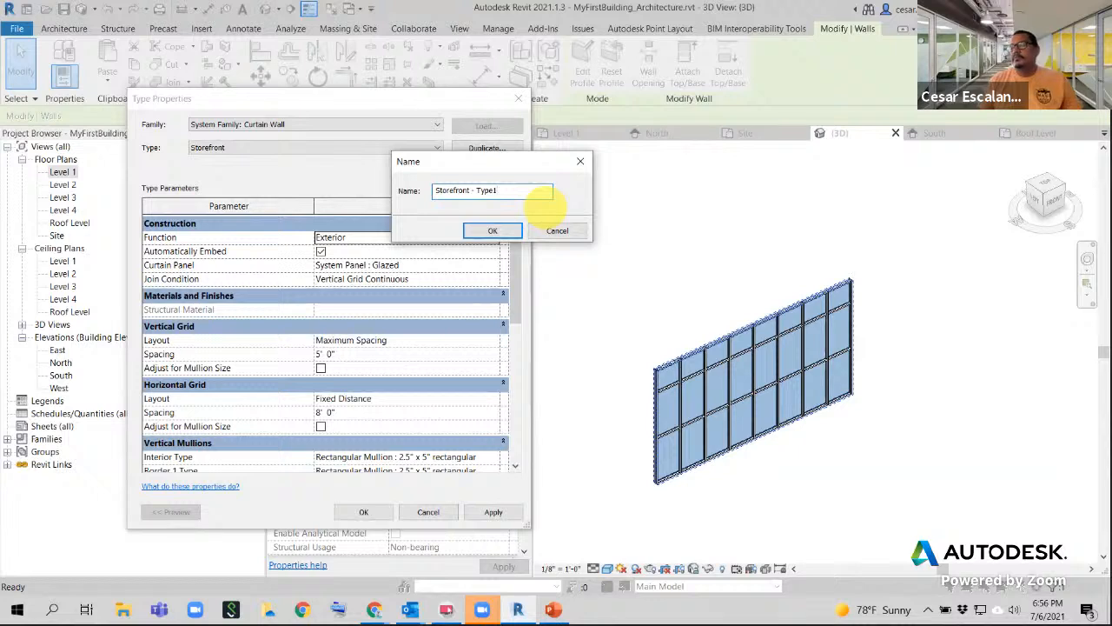
{"action": "type", "text": "- Type1"}
{"action": "left_click", "coordinate": [501, 231]}
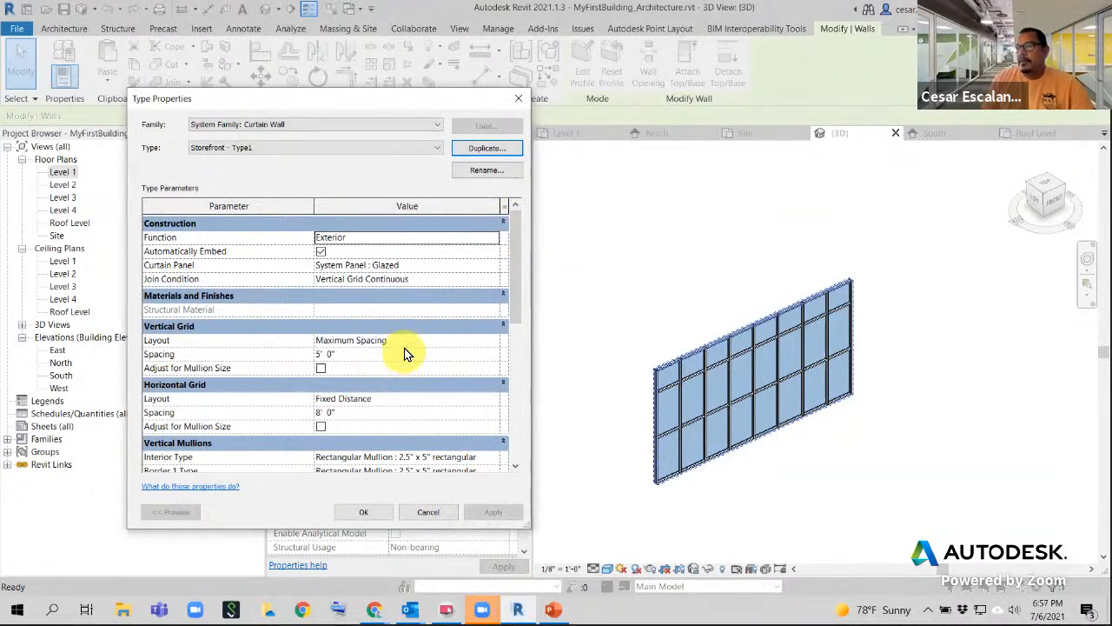
- Set the vertical grid spacing to 5'
{"action": "left_click", "coordinate": [485, 345]}
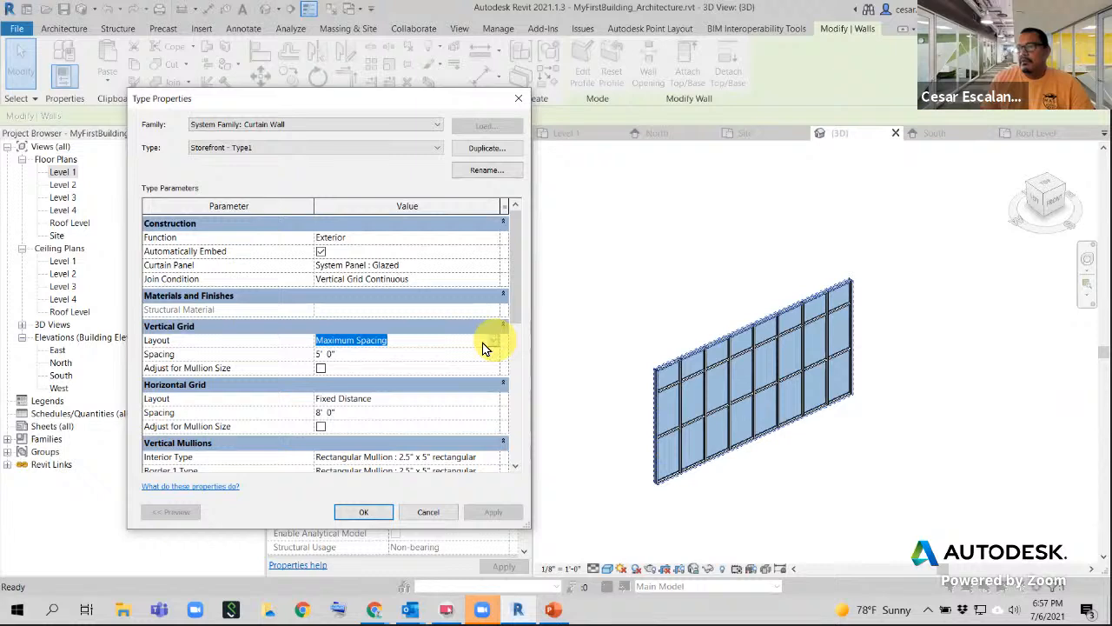
{"action": "left_click", "coordinate": [387, 356]}
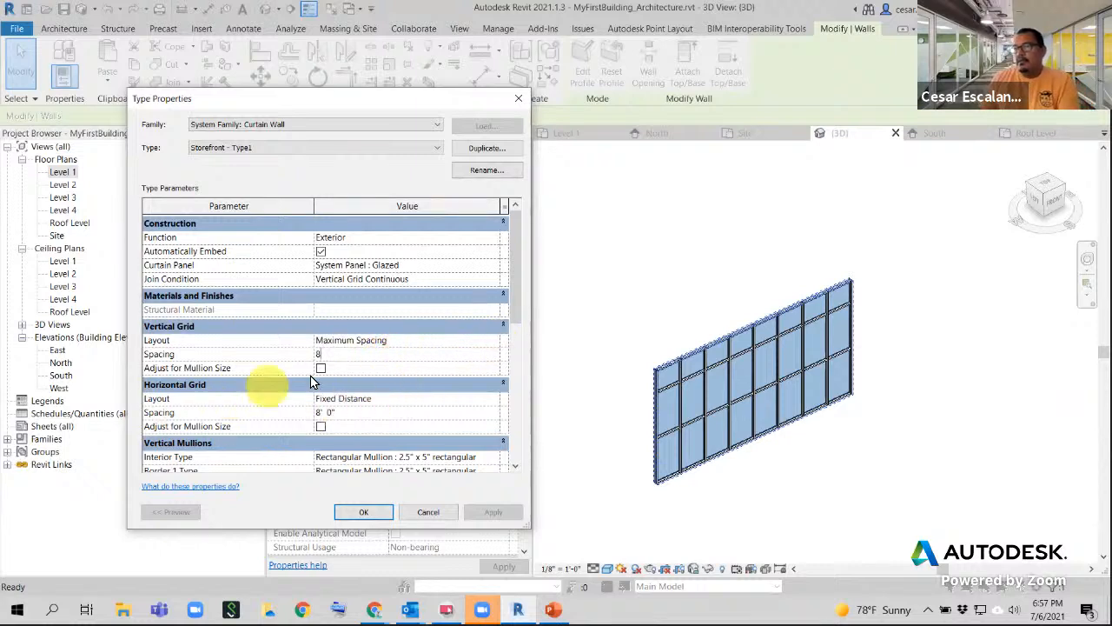
{"action": "left_click", "coordinate": [289, 350]}
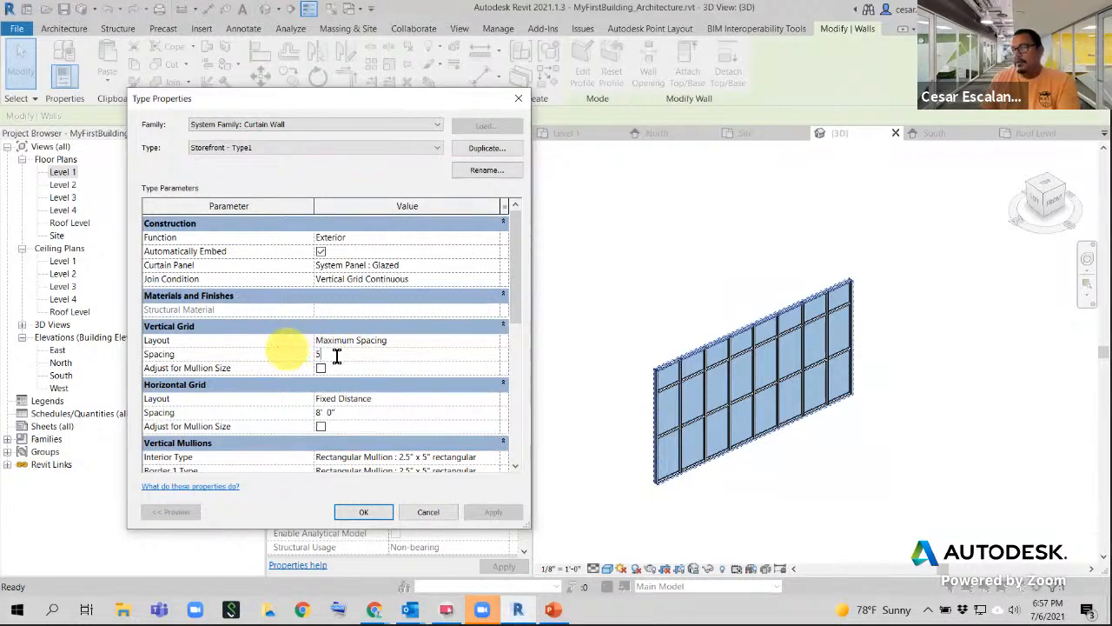
{"action": "type", "text": "5"}
{"action": "left_click", "coordinate": [498, 405]}
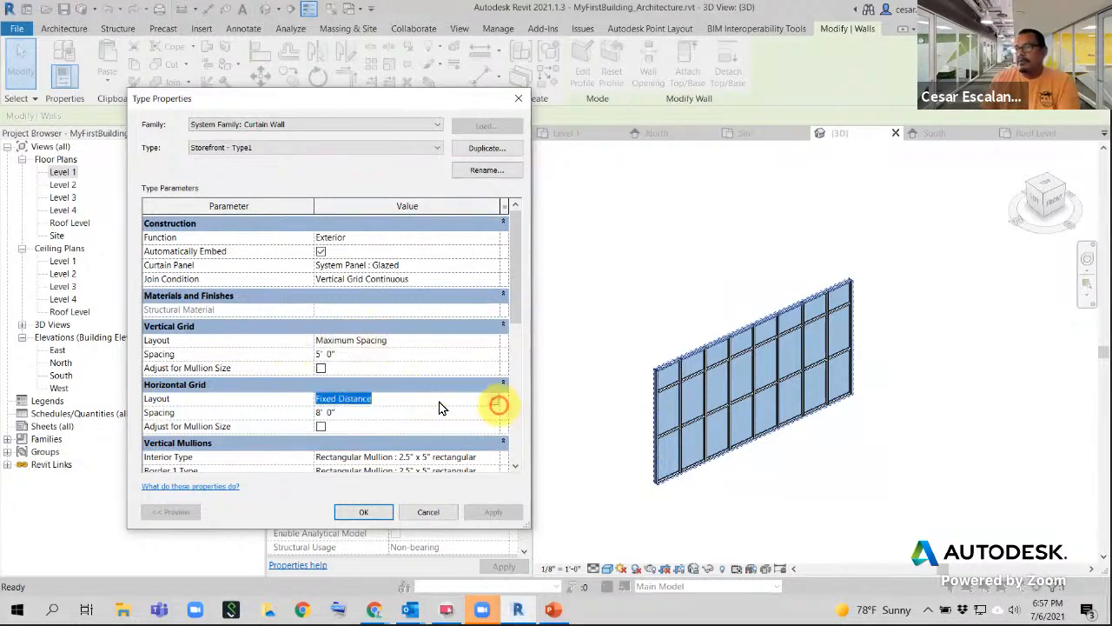
- Set the horizontal grid layout to Maximum Spacing with 5' spacing
{"action": "left_click", "coordinate": [493, 401]}
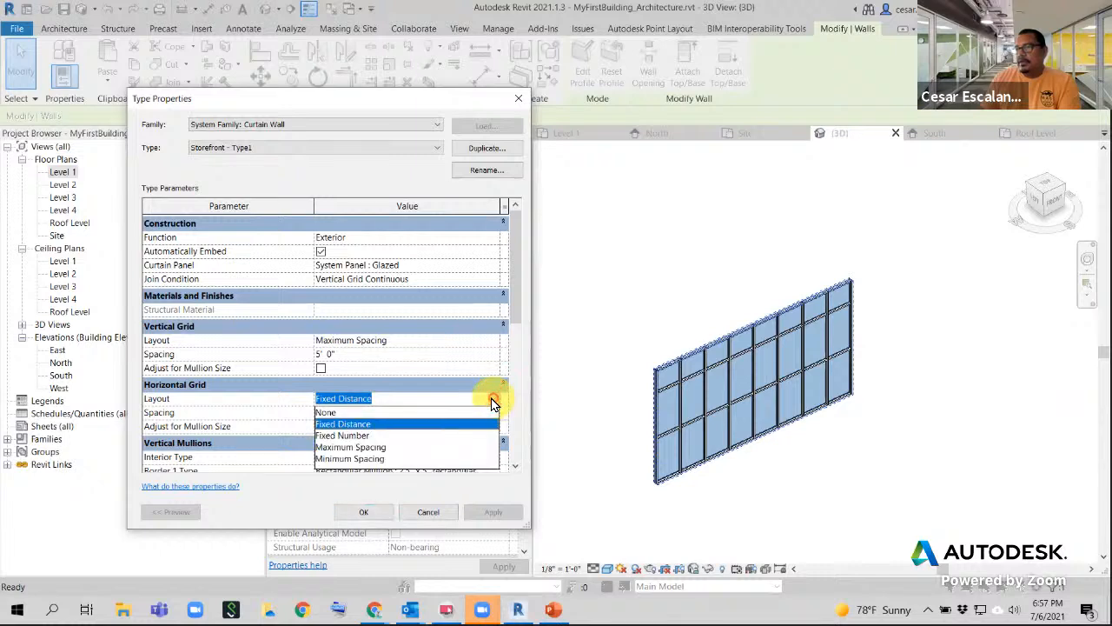
{"action": "left_click", "coordinate": [367, 447]}
{"action": "left_click", "coordinate": [348, 416]}
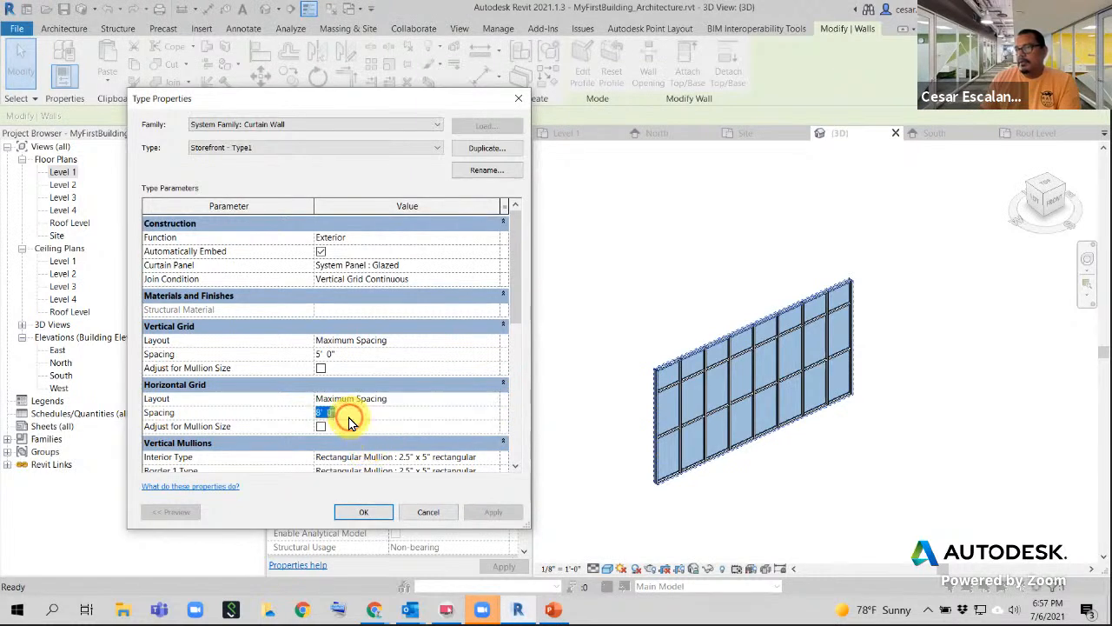
{"action": "type", "text": "5"}
{"action": "left_click", "coordinate": [454, 407]}
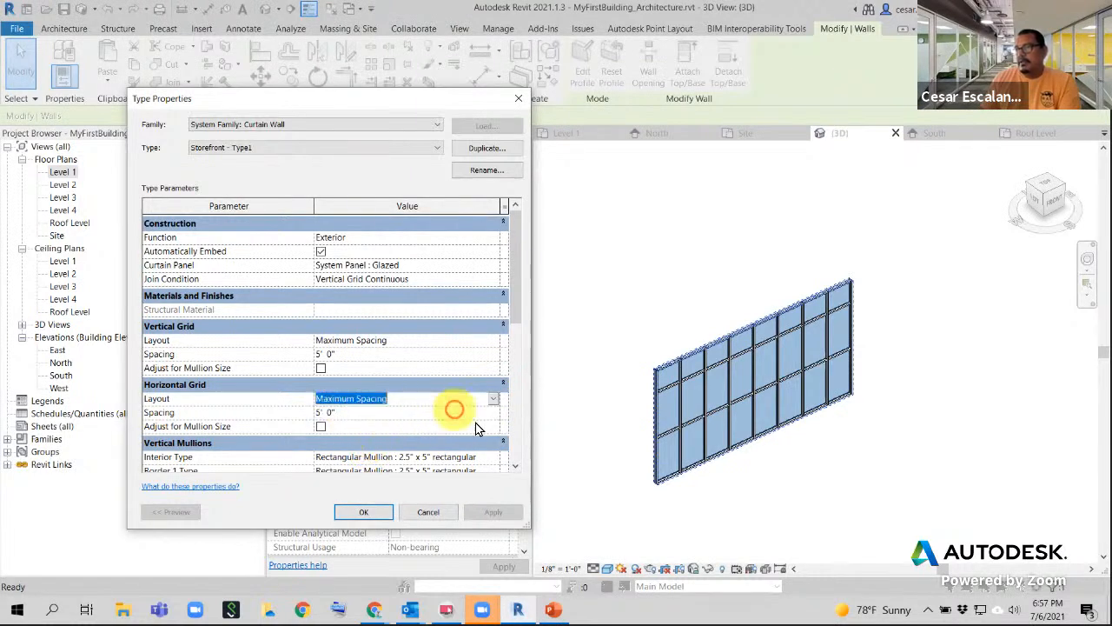
{"action": "scroll", "coordinate": [476, 426], "scroll_direction": "down", "scroll_amount": 5}
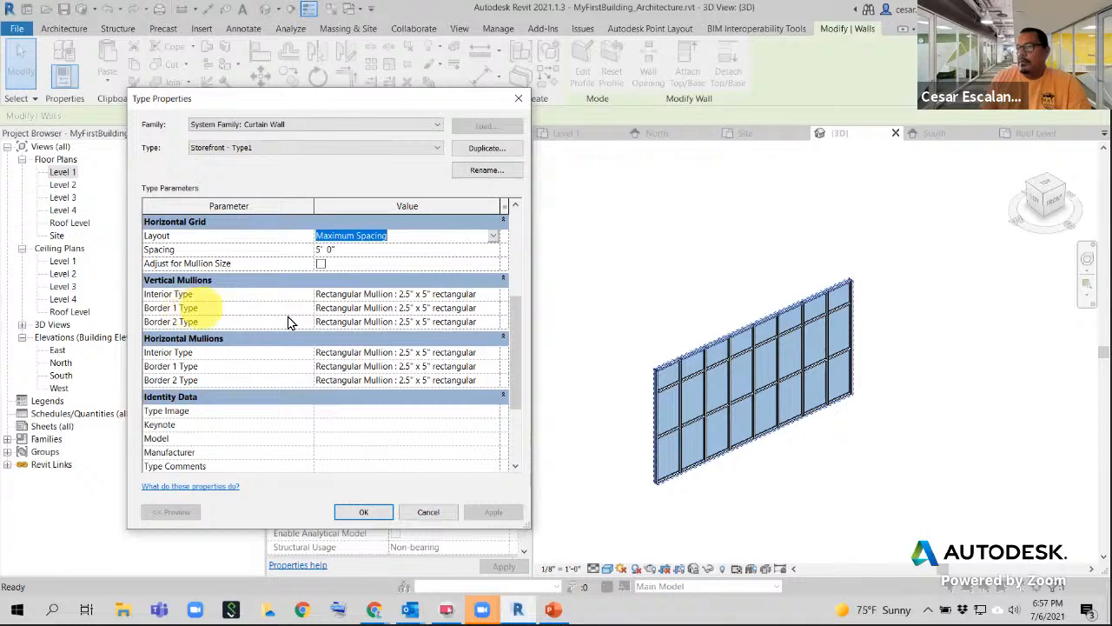
- Set vertical mullion Border 1 and Border 2 to Rectangular Mullion : 1" Square
{"action": "left_click", "coordinate": [487, 308]}
{"action": "left_click", "coordinate": [493, 308]}
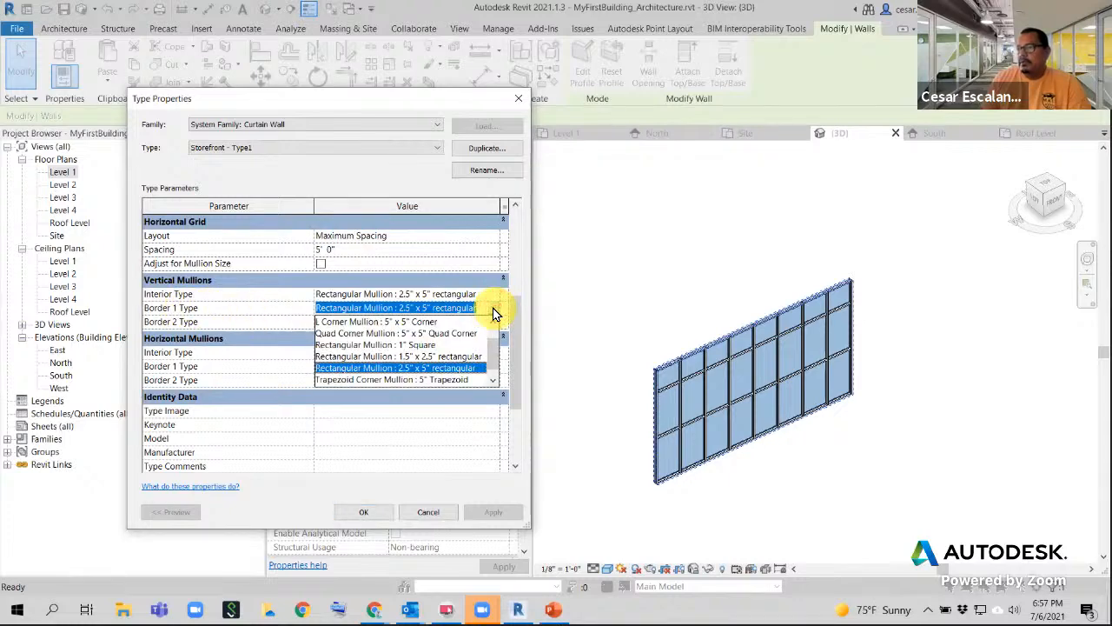
{"action": "left_click", "coordinate": [425, 346]}
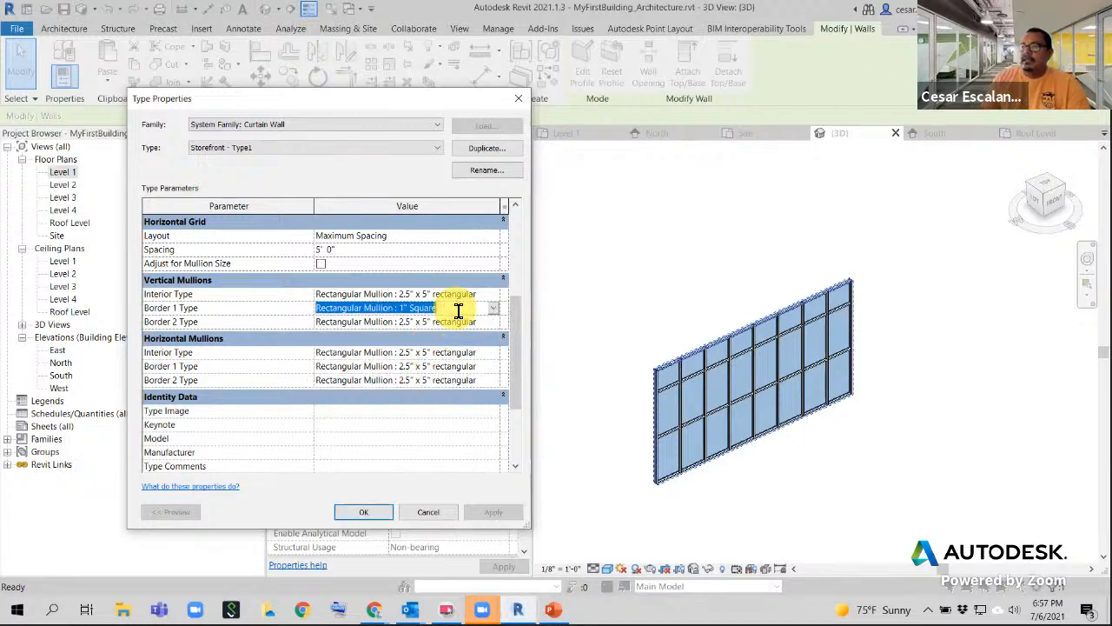
{"action": "left_click", "coordinate": [486, 321]}
{"action": "left_click", "coordinate": [493, 322]}
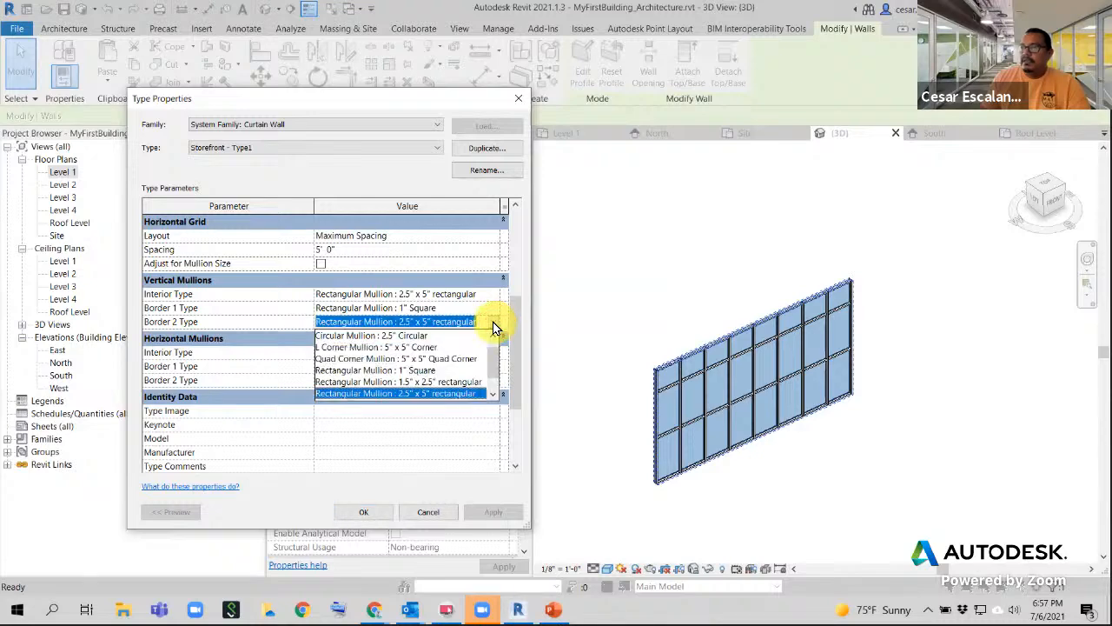
{"action": "left_click", "coordinate": [418, 370]}
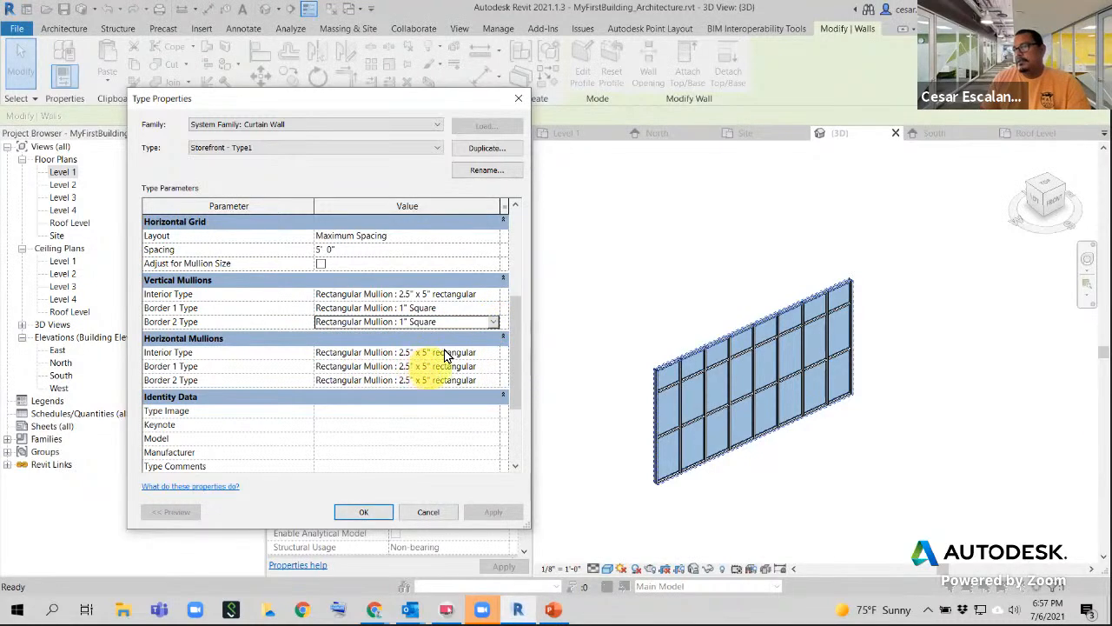
{"action": "left_click", "coordinate": [461, 321]}
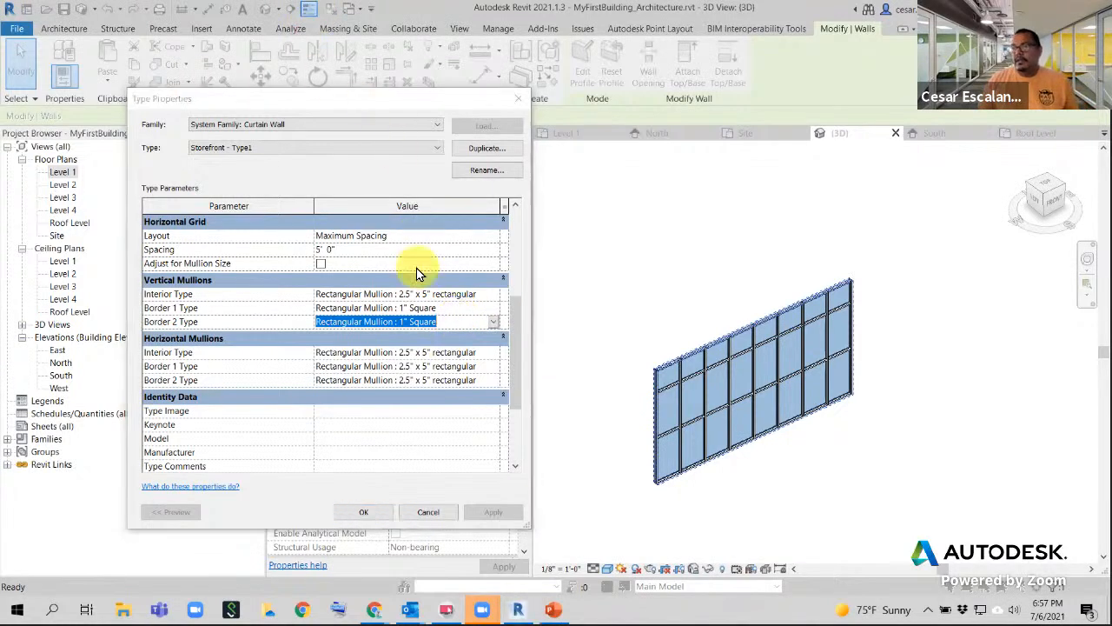
{"action": "key", "text": "ctrl+c"}
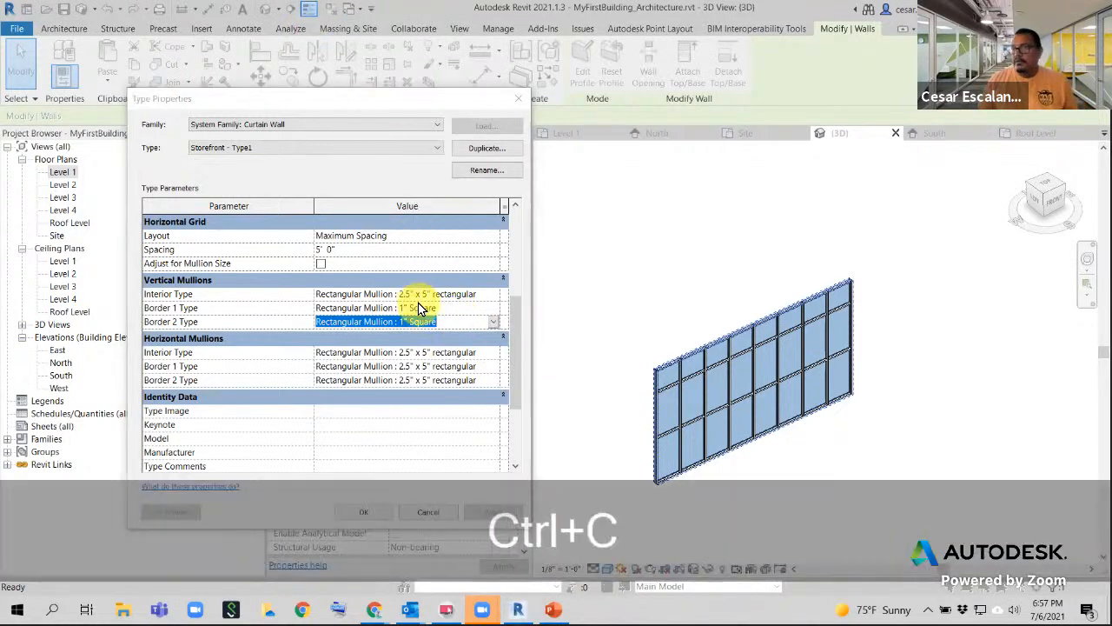
- Set horizontal mullion Border 1 and Border 2 to 1" Square, then apply with OK
{"action": "left_click", "coordinate": [477, 353]}
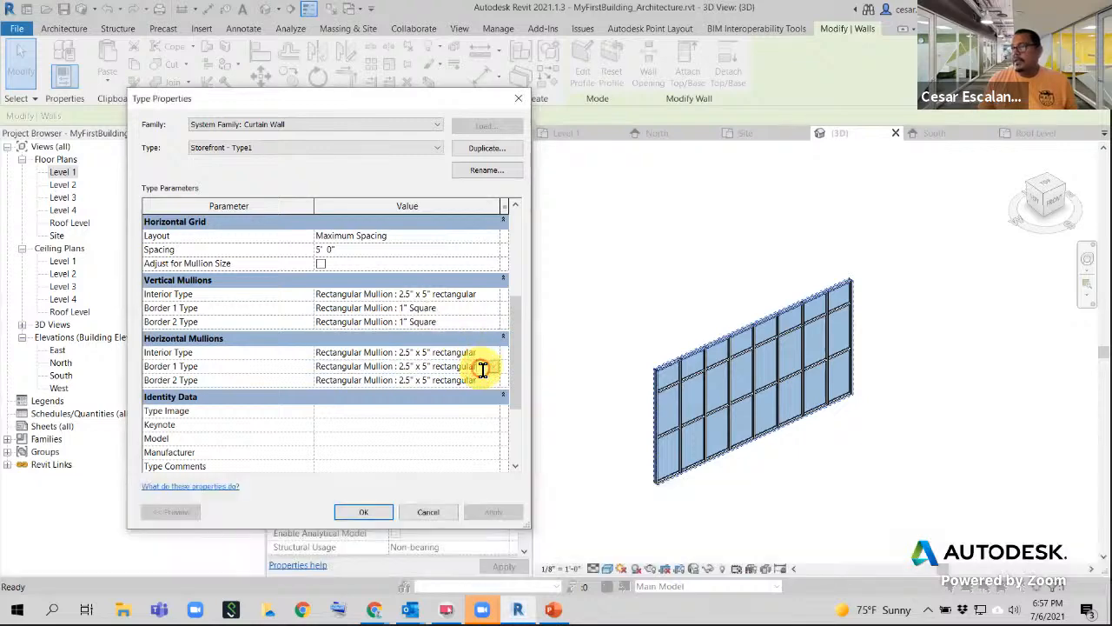
{"action": "left_click", "coordinate": [318, 364]}
{"action": "key", "text": "ctrl+v"}
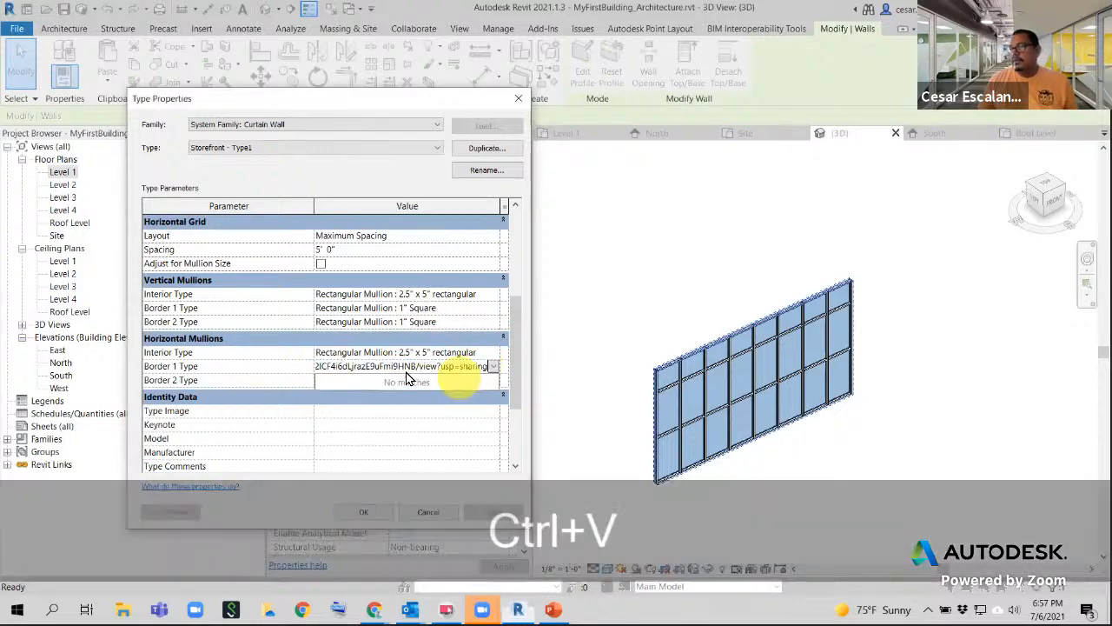
{"action": "left_click", "coordinate": [488, 369]}
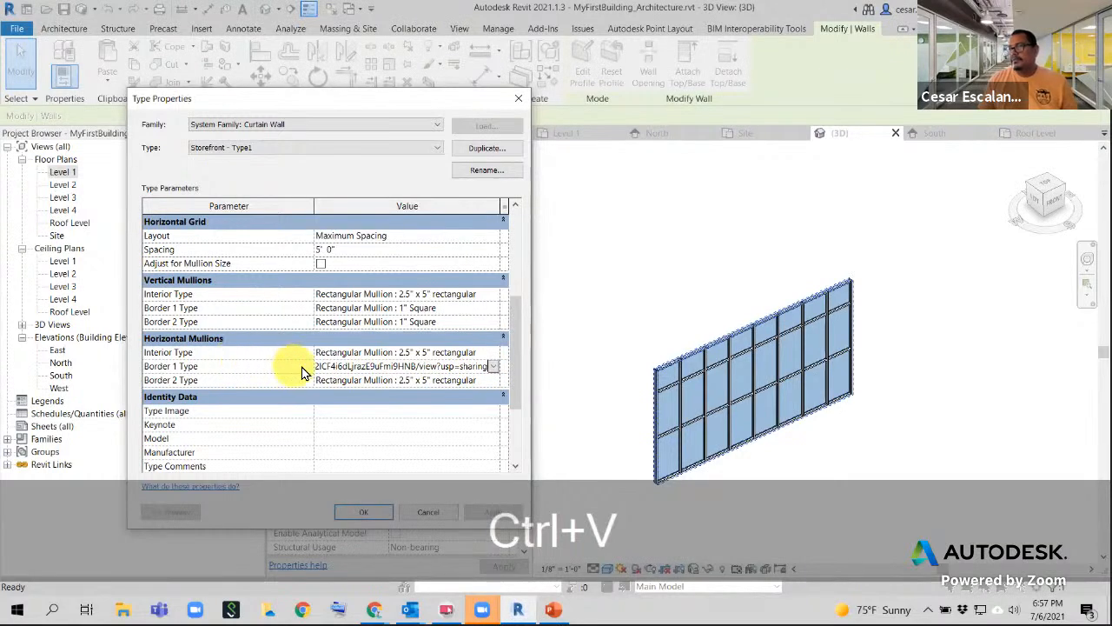
{"action": "left_click_drag", "start_coordinate": [478, 367], "coordinate": [213, 358]}
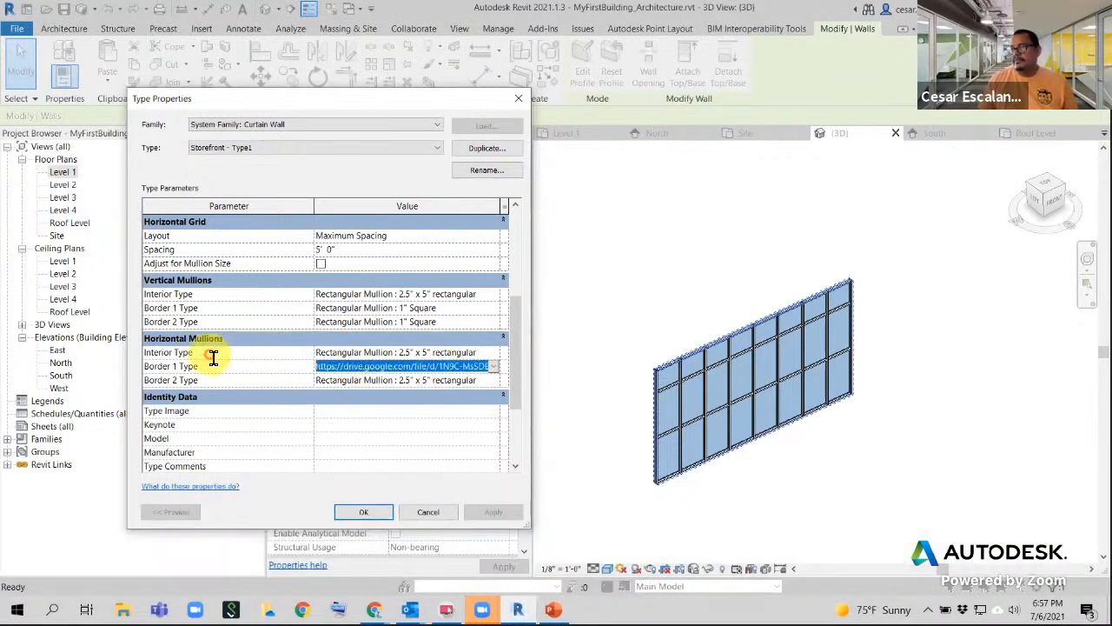
{"action": "key", "text": "BackSpace"}
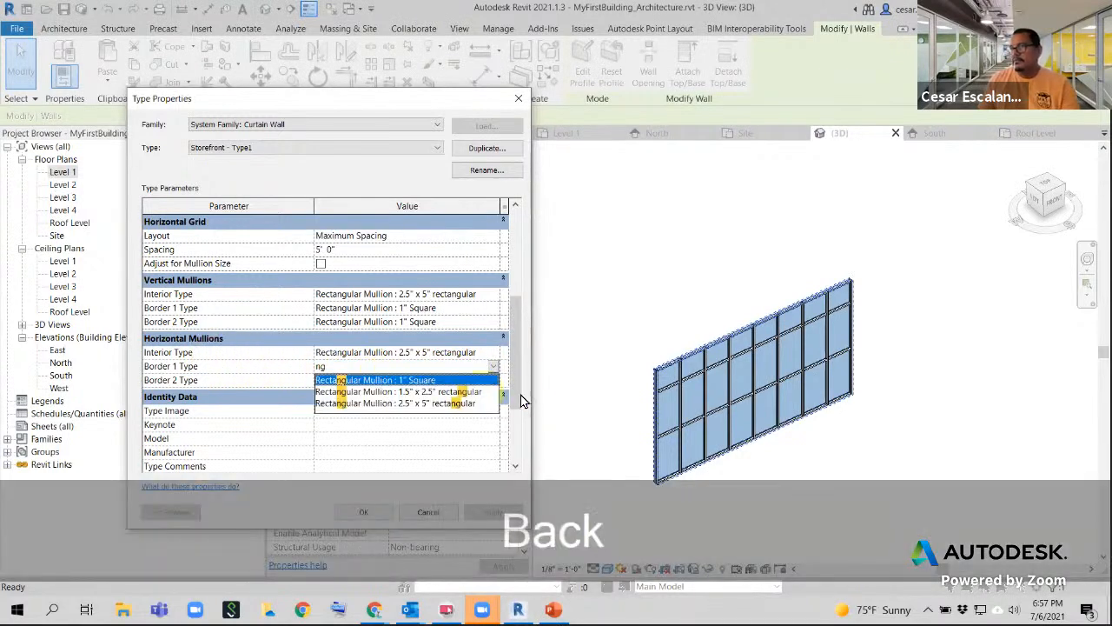
{"action": "left_click", "coordinate": [420, 384]}
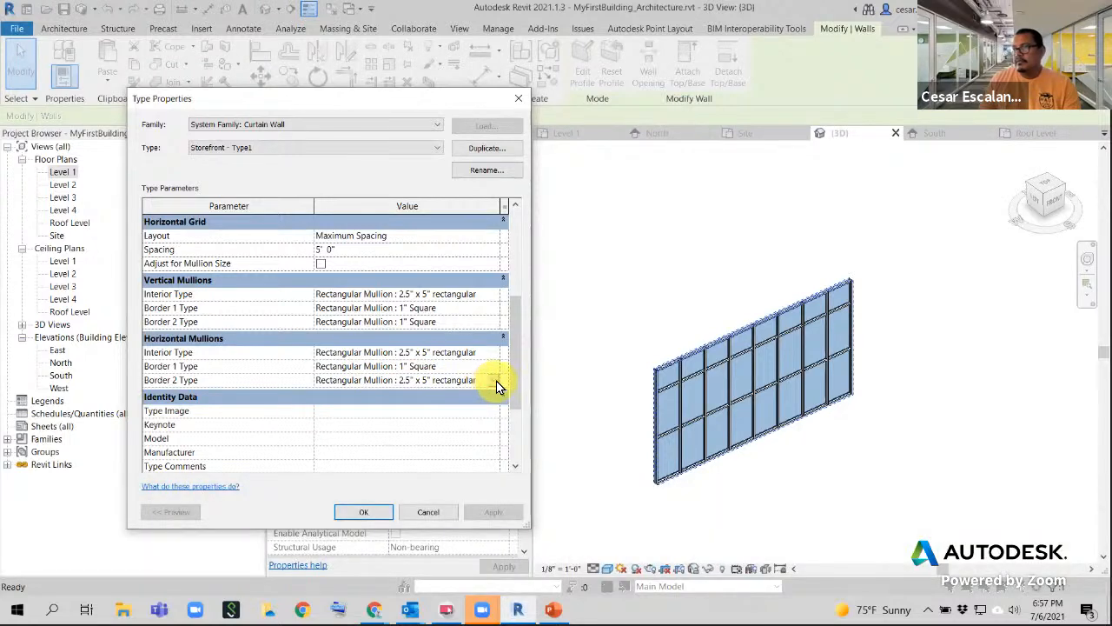
{"action": "left_click", "coordinate": [495, 380]}
{"action": "left_click", "coordinate": [432, 406]}
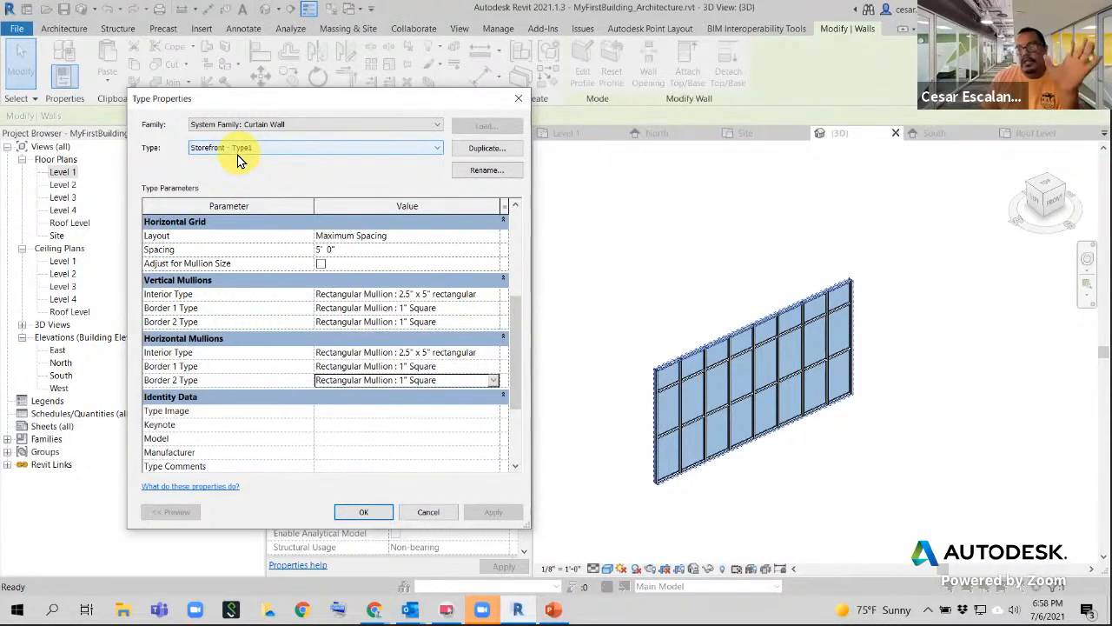
{"action": "left_click", "coordinate": [361, 514]}
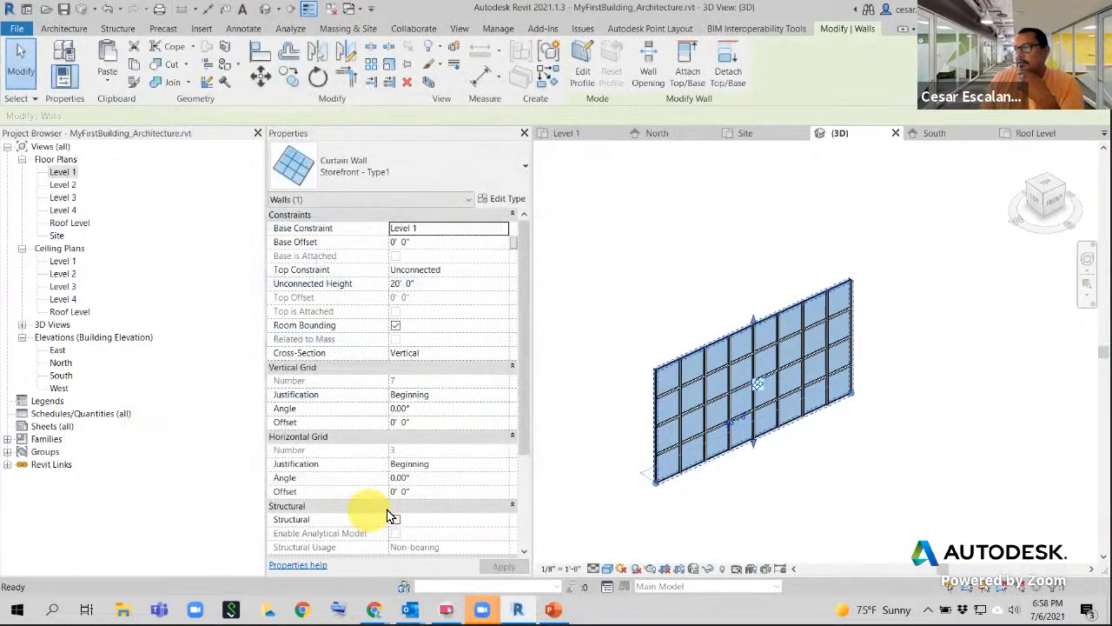
{"action": "scroll", "coordinate": [820, 383], "scroll_direction": "up", "scroll_amount": 2}
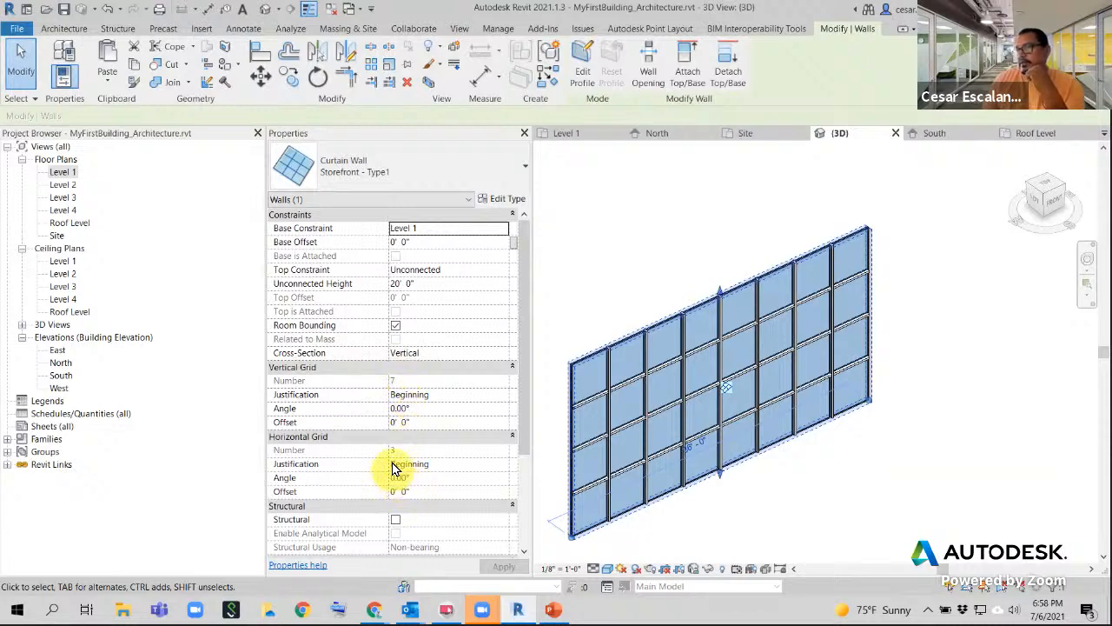
- Set the curtain wall's vertical grid angle to 45°
{"action": "left_click", "coordinate": [418, 410]}
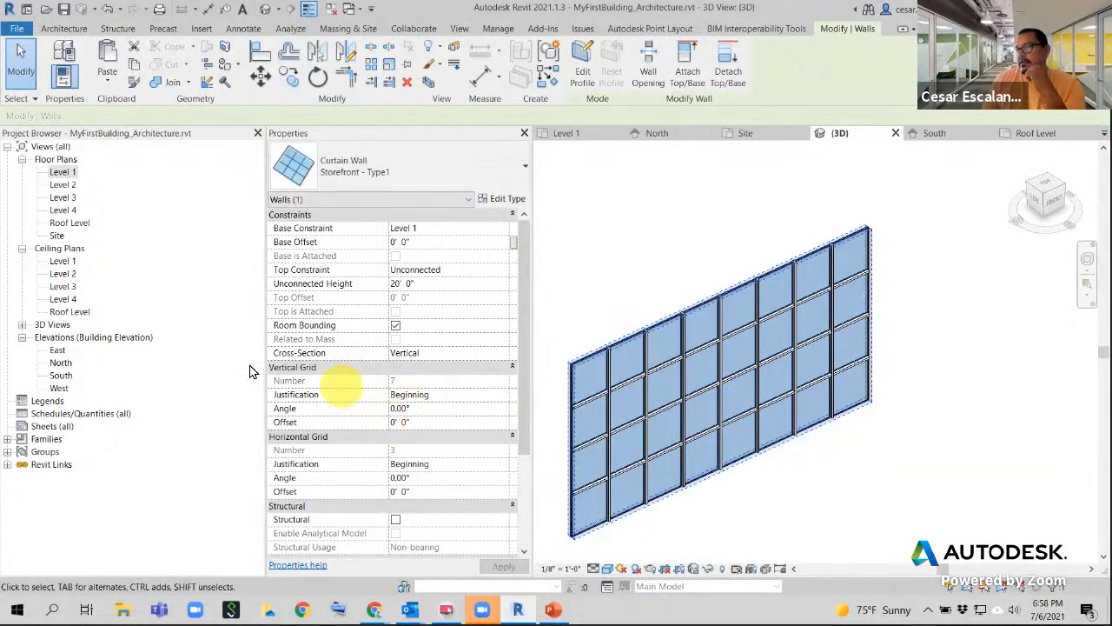
{"action": "left_click", "coordinate": [426, 409]}
{"action": "type", "text": "45"}
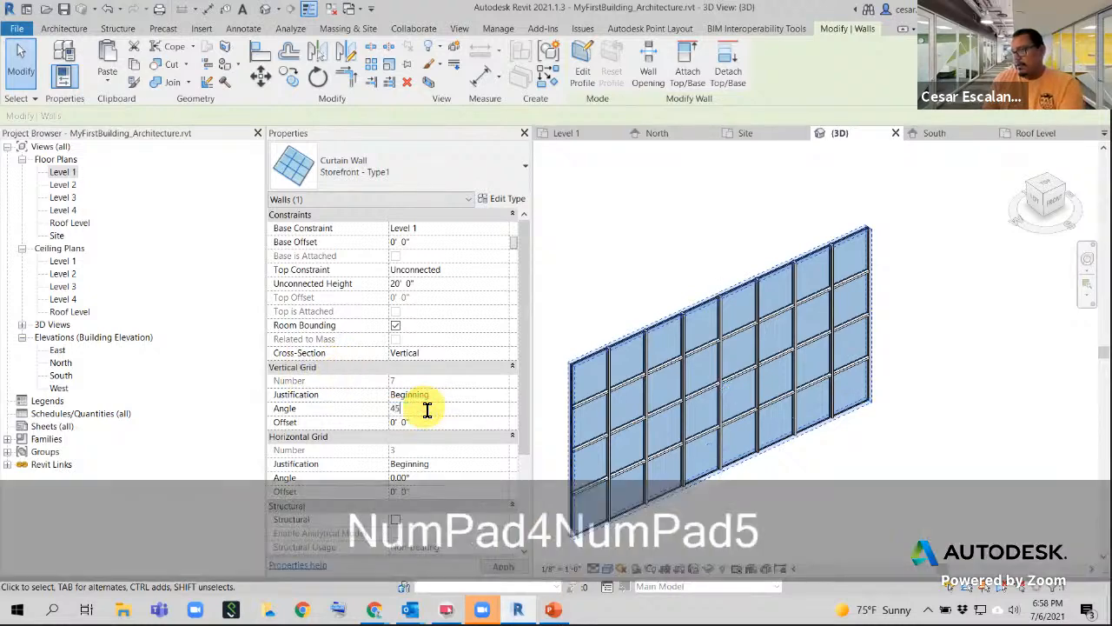
{"action": "left_click_drag", "start_coordinate": [520, 406], "coordinate": [518, 554]}
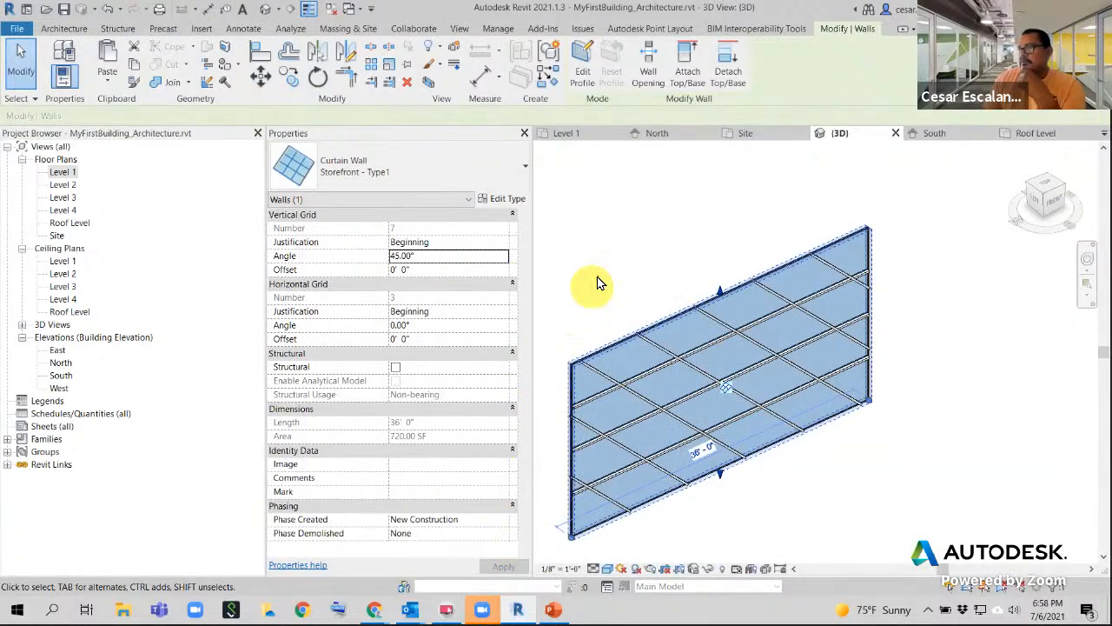
{"action": "left_click", "coordinate": [874, 486]}
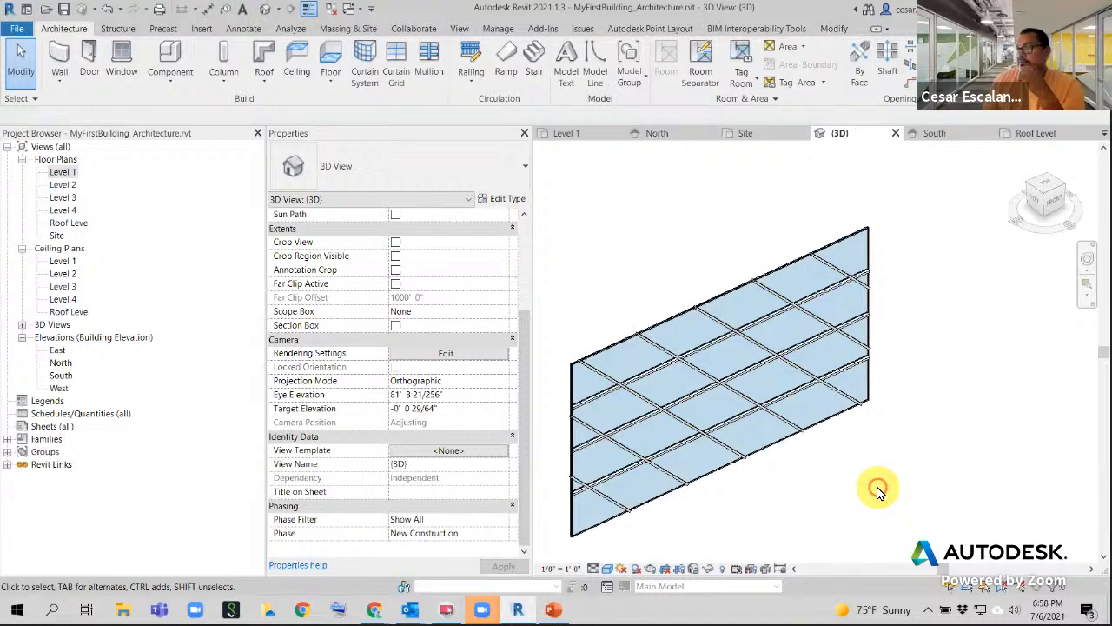
{"action": "left_click", "coordinate": [812, 429]}
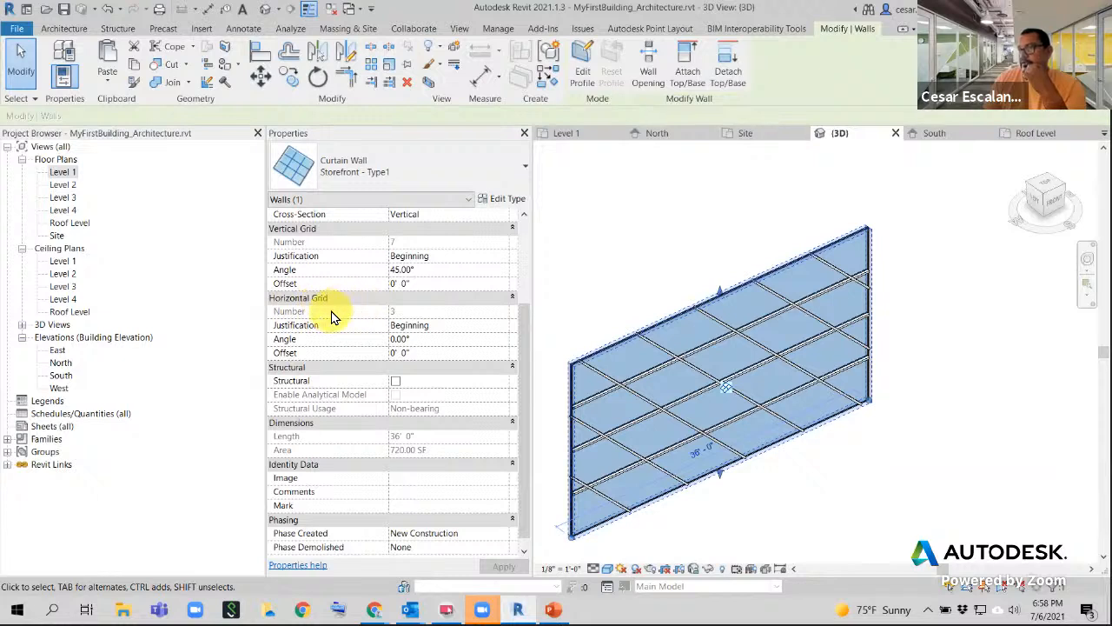
- Set the horizontal grid angle to 45° and reposition the view beside the wall
{"action": "left_click", "coordinate": [425, 340]}
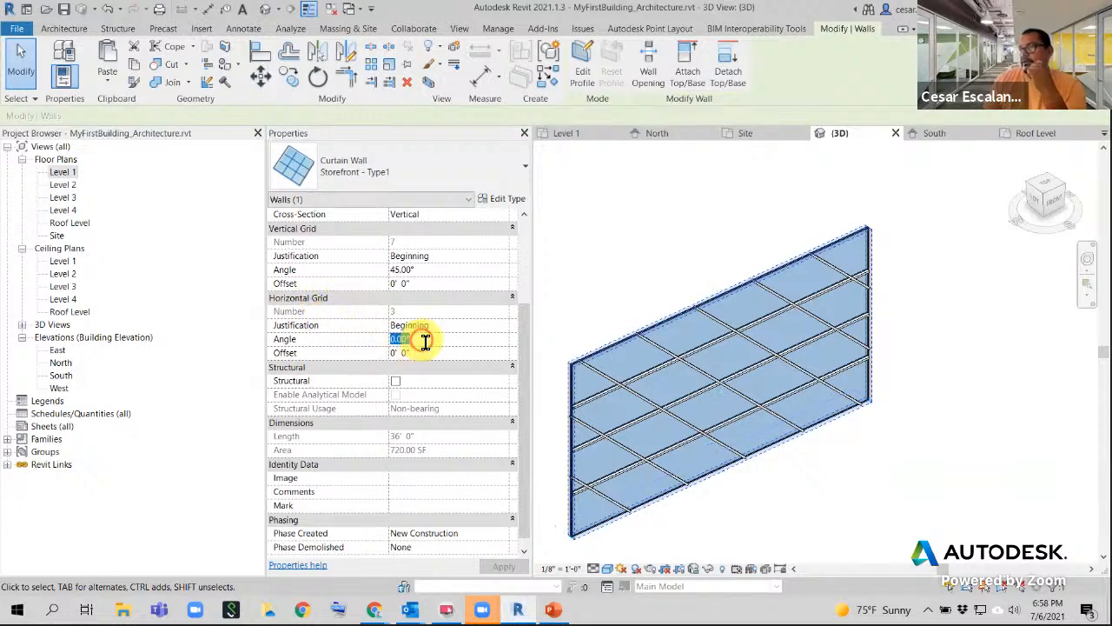
{"action": "type", "text": "45"}
{"action": "key", "text": "Return"}
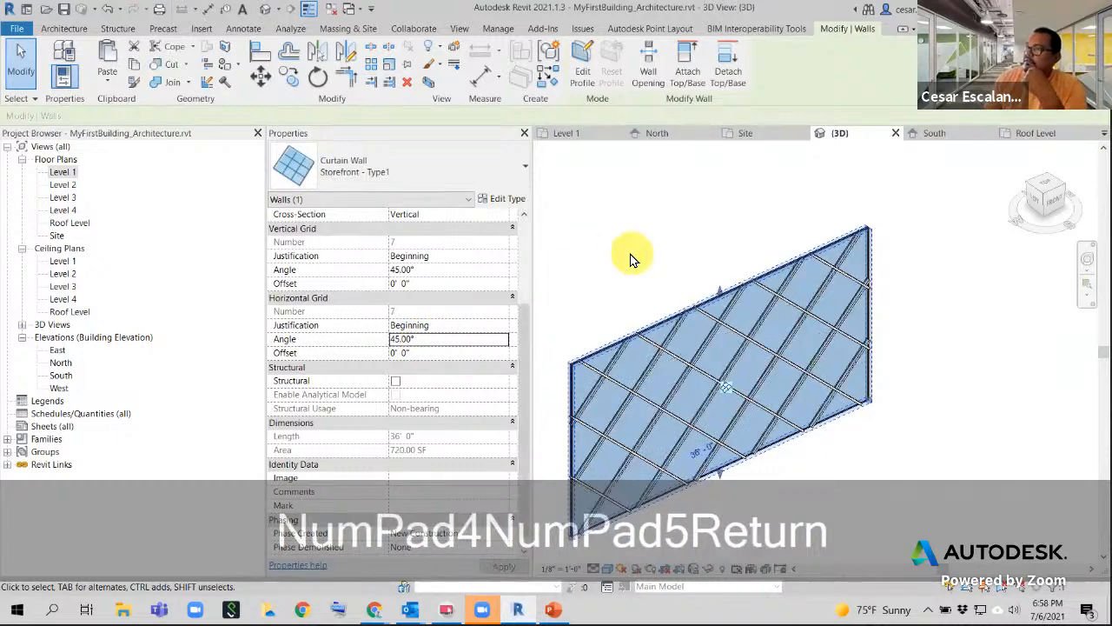
{"action": "left_click", "coordinate": [869, 460]}
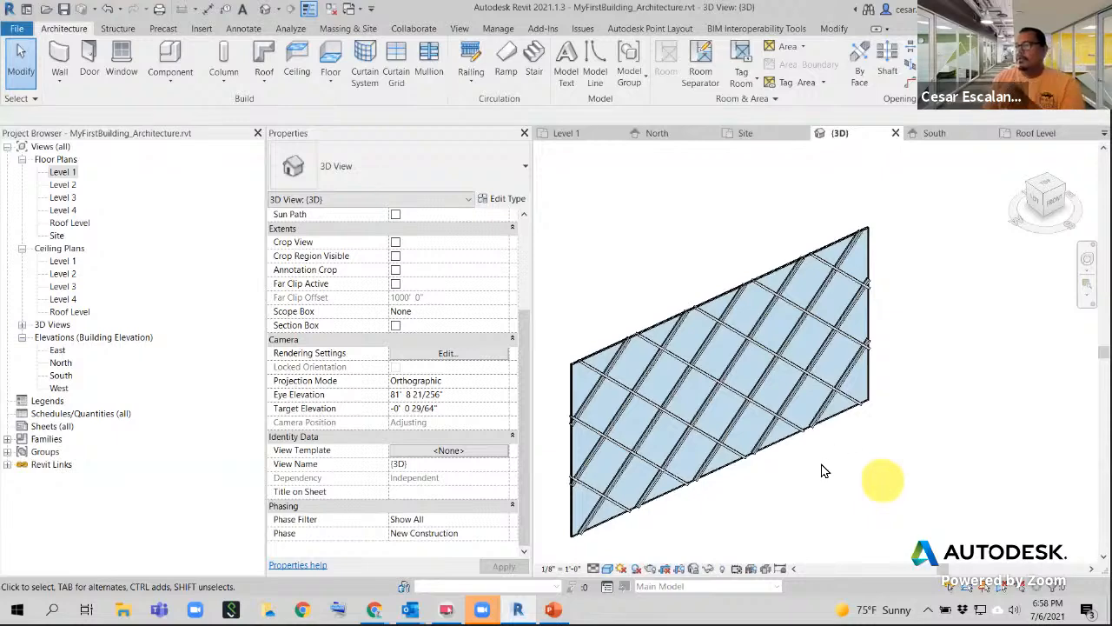
{"action": "scroll", "coordinate": [818, 469], "scroll_direction": "down", "scroll_amount": 3}
{"action": "middle_click_drag", "start_coordinate": [818, 469], "coordinate": [785, 430]}
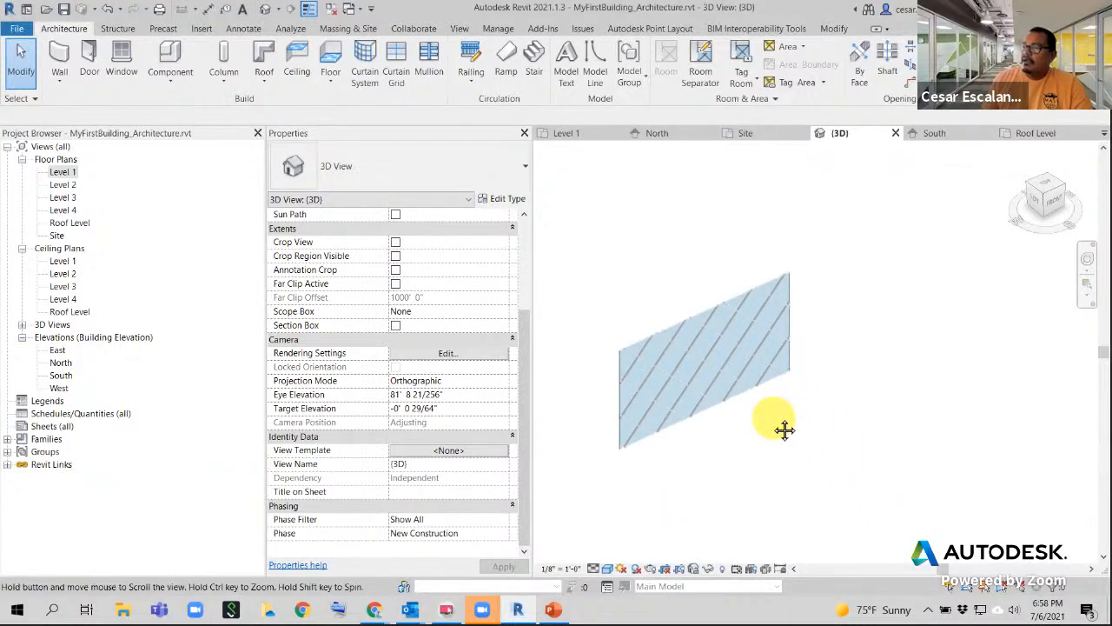
{"action": "scroll", "coordinate": [918, 491], "scroll_direction": "down", "scroll_amount": 1}
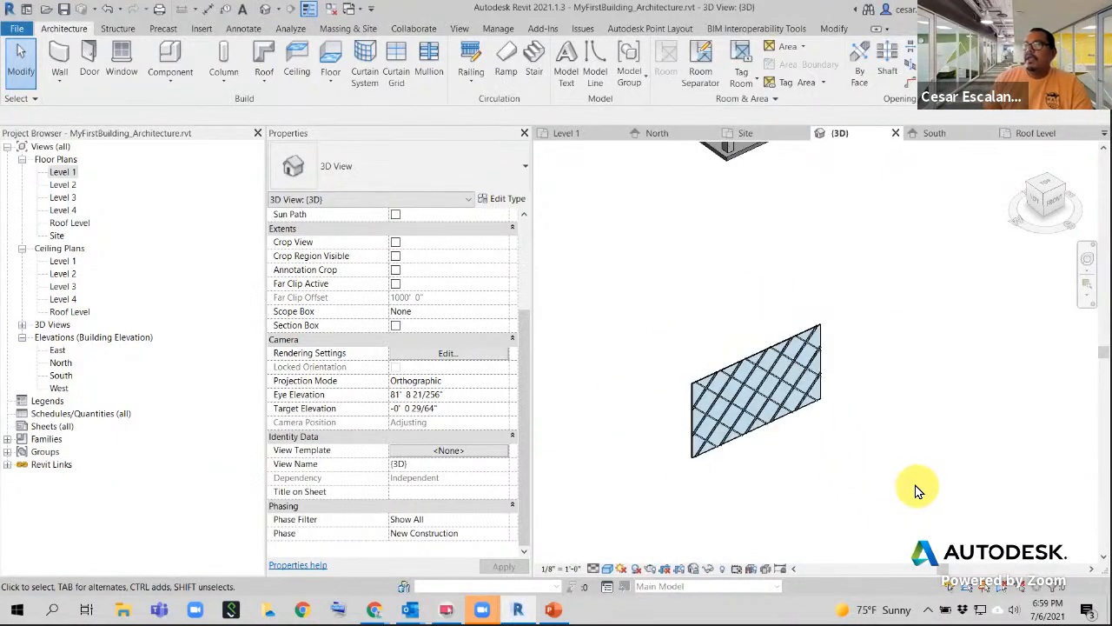
{"action": "middle_click_drag", "start_coordinate": [810, 457], "coordinate": [696, 430]}
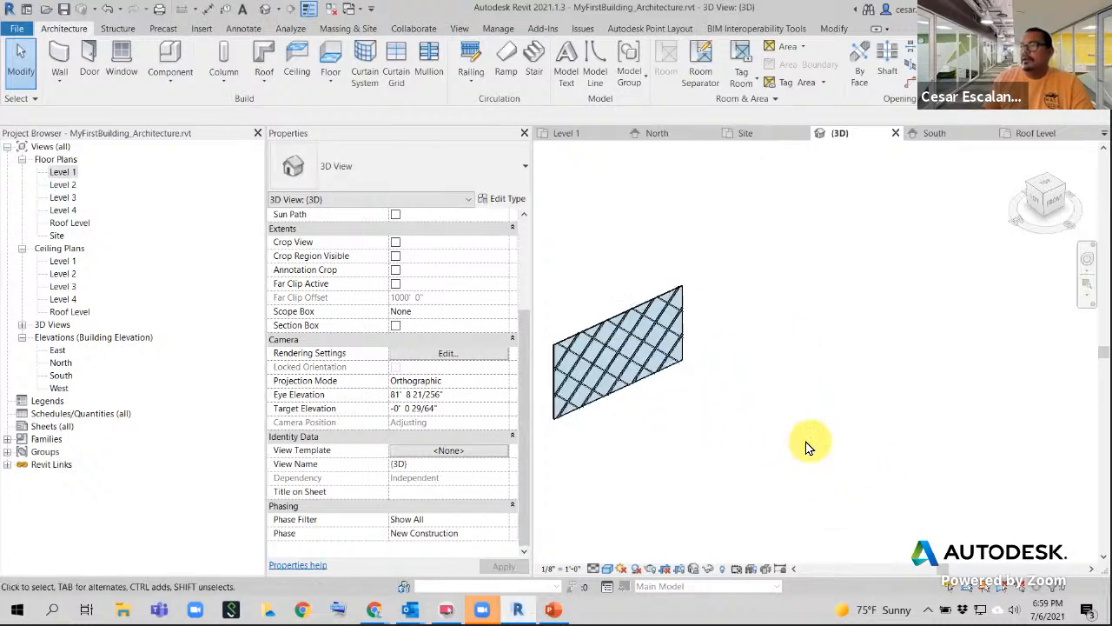
- Draw a Start-End-Radius arc wall of type Curtain Wall Storefront - Type1 beside the flat wall
{"action": "left_click", "coordinate": [64, 82]}
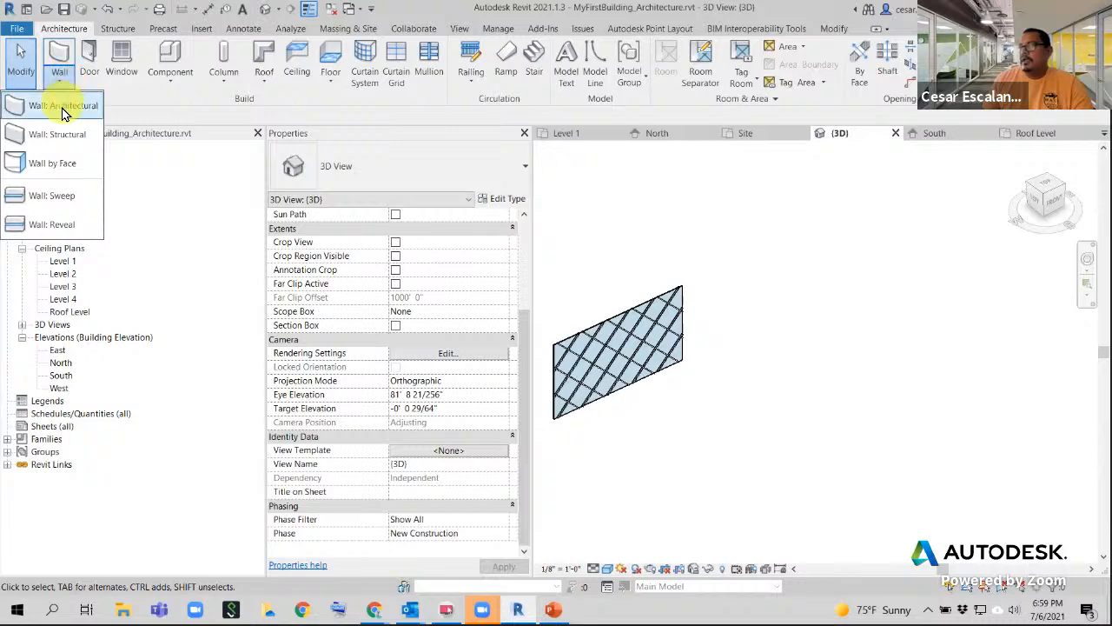
{"action": "left_click", "coordinate": [63, 106]}
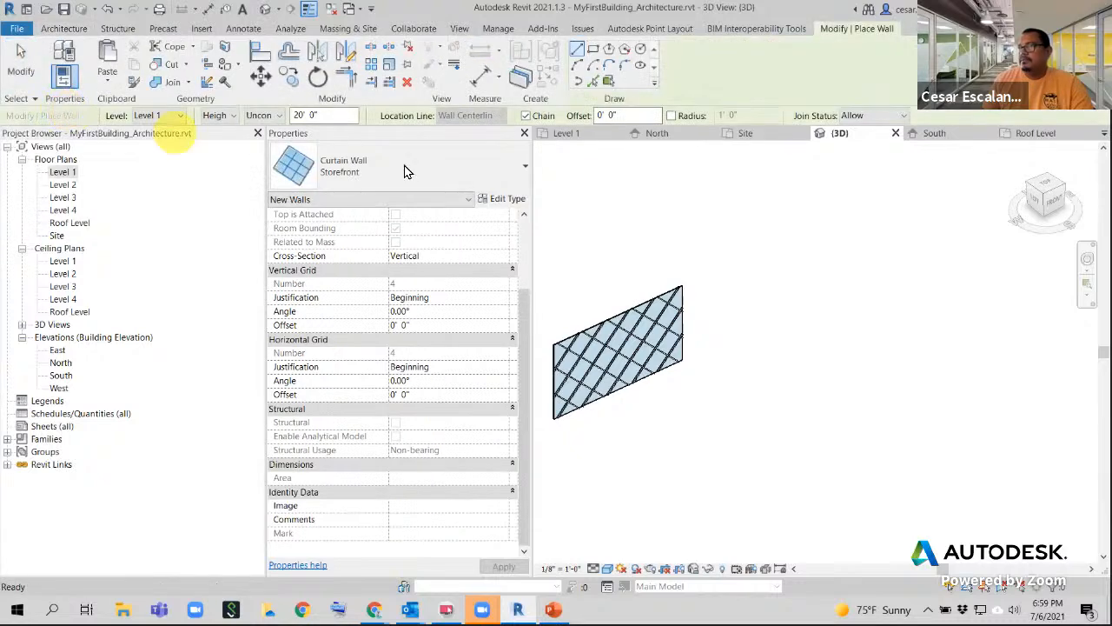
{"action": "left_click", "coordinate": [363, 173]}
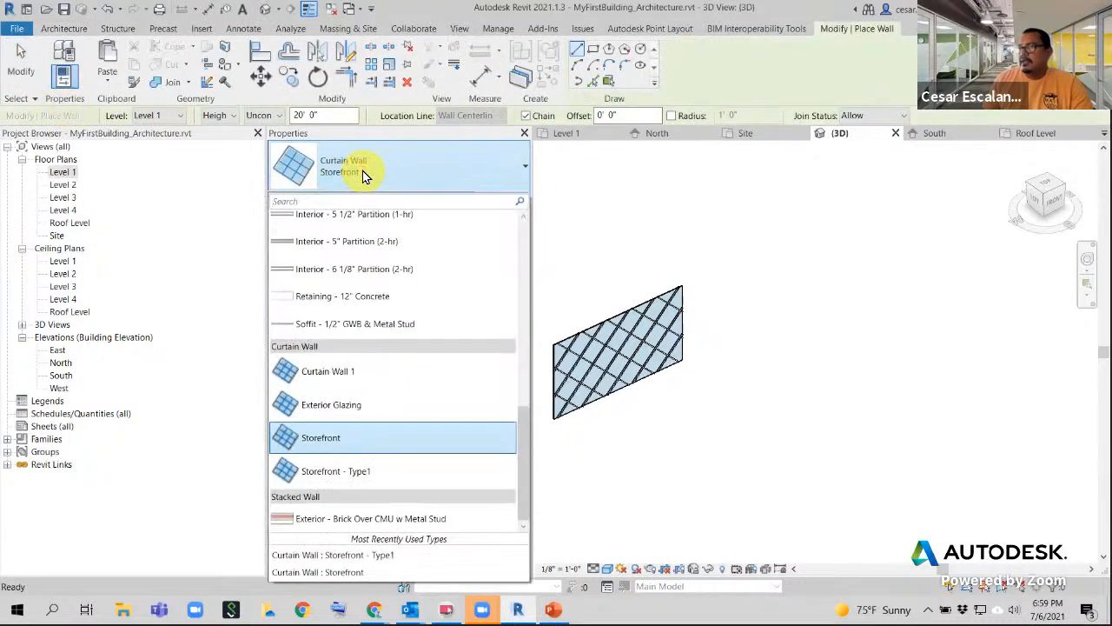
{"action": "left_click", "coordinate": [388, 471]}
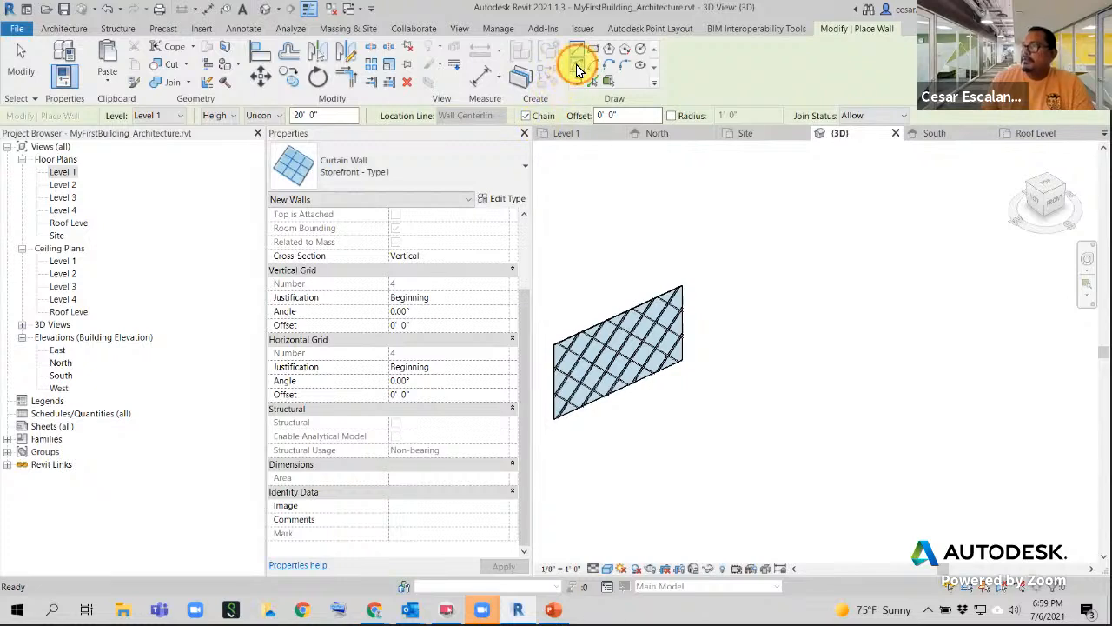
{"action": "left_click", "coordinate": [578, 69]}
{"action": "left_click", "coordinate": [749, 400]}
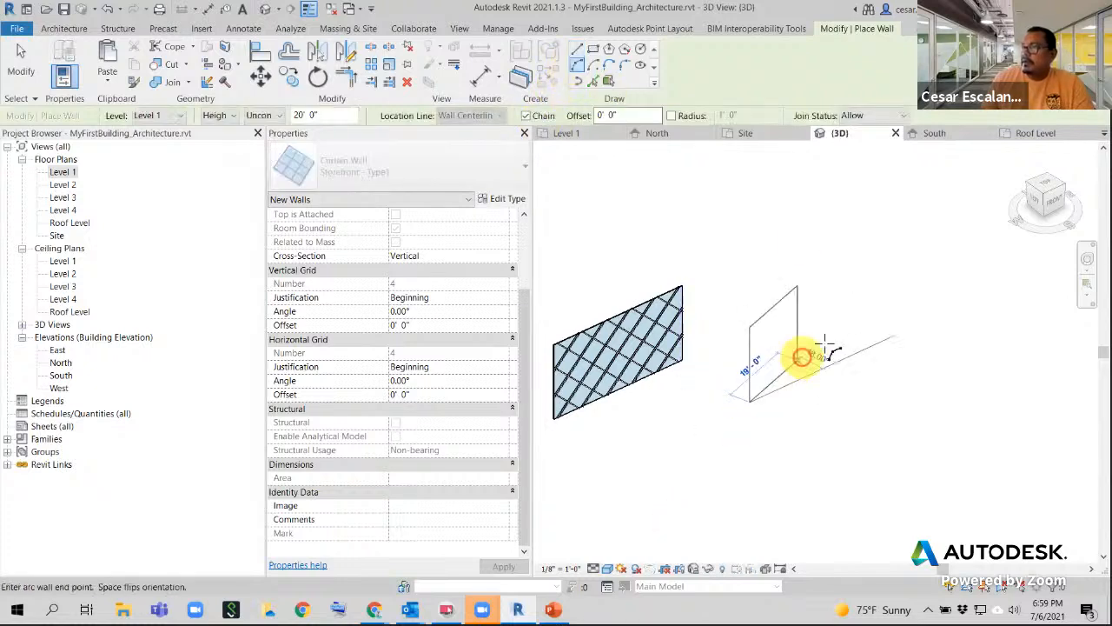
{"action": "left_click", "coordinate": [885, 322]}
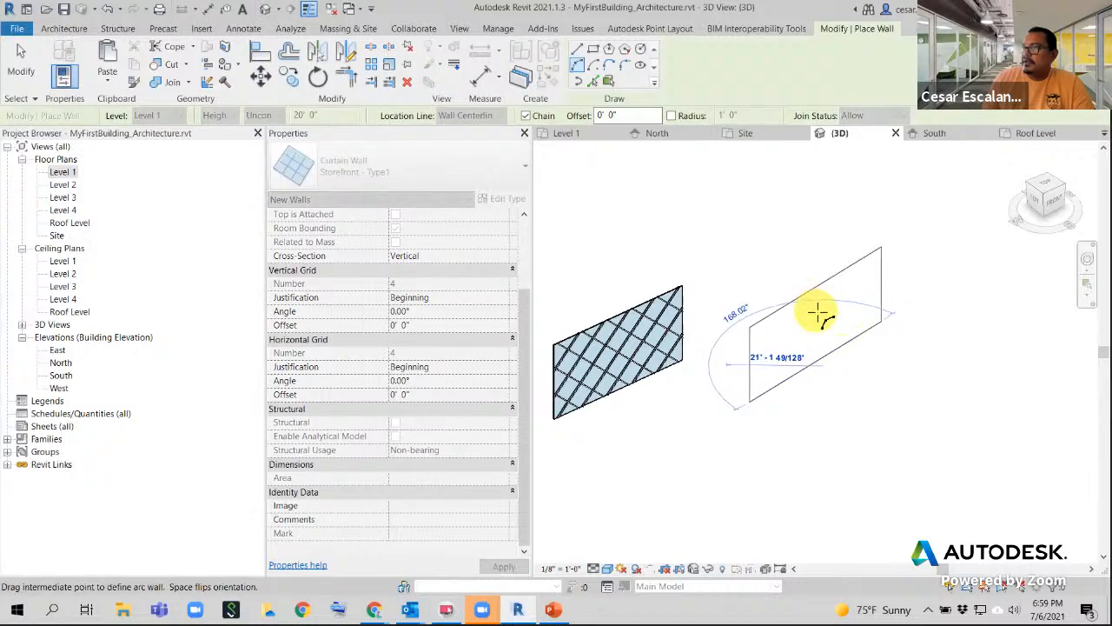
{"action": "left_click", "coordinate": [921, 399]}
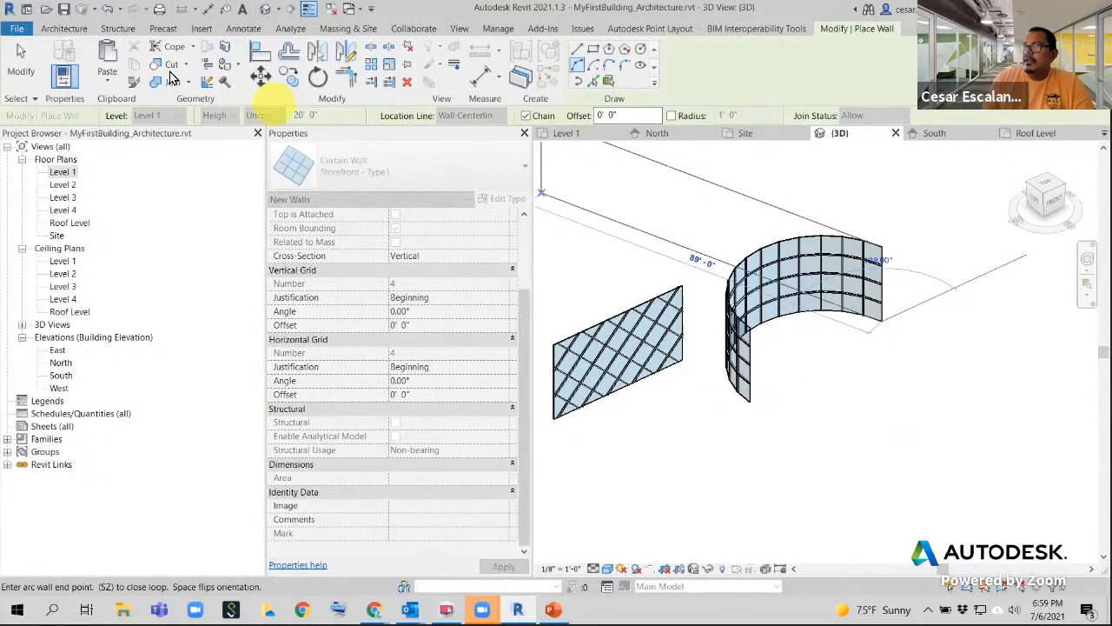
{"action": "left_click", "coordinate": [24, 65]}
- Zoom and pan the 3D view to center both curtain walls
{"action": "scroll", "coordinate": [857, 325], "scroll_direction": "up", "scroll_amount": 3}
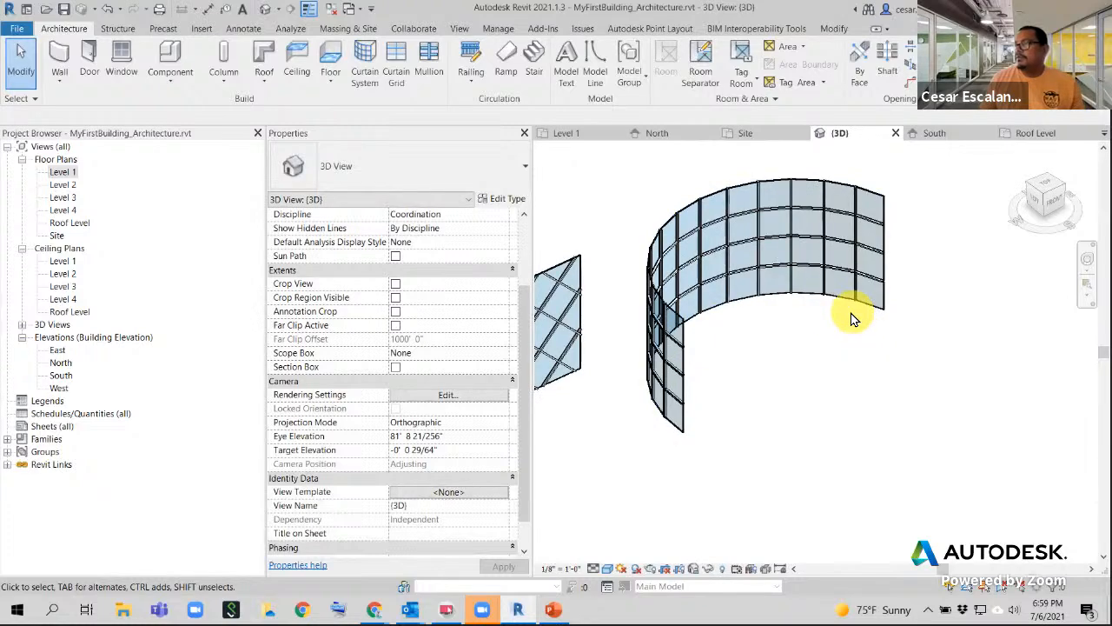
{"action": "scroll", "coordinate": [852, 318], "scroll_direction": "up", "scroll_amount": 6}
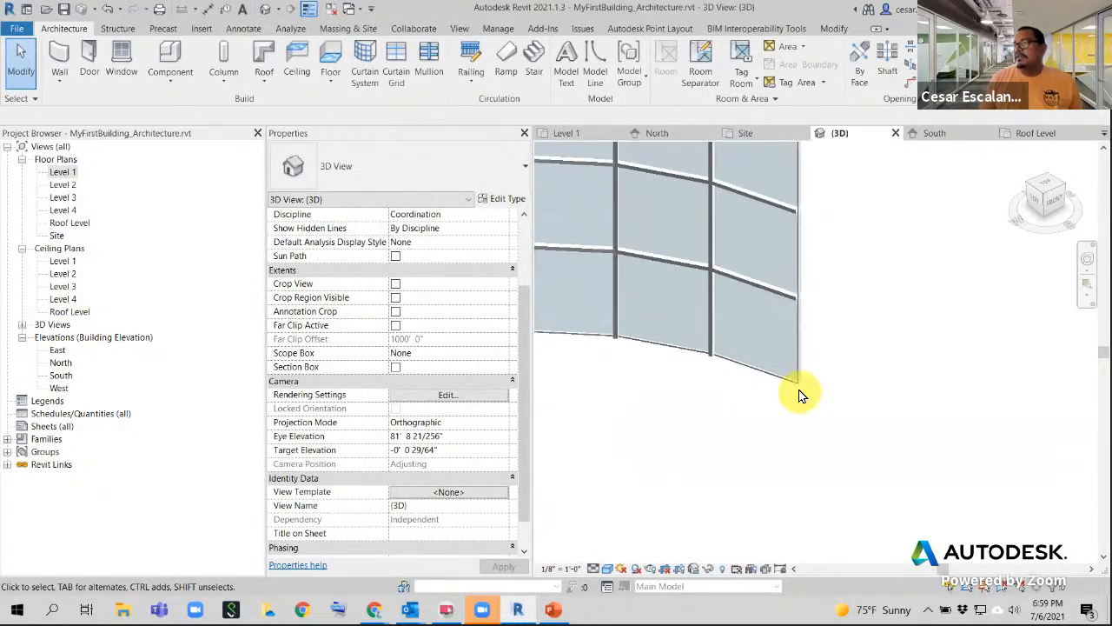
{"action": "scroll", "coordinate": [801, 396], "scroll_direction": "down", "scroll_amount": 2}
{"action": "scroll", "coordinate": [826, 318], "scroll_direction": "down", "scroll_amount": 5}
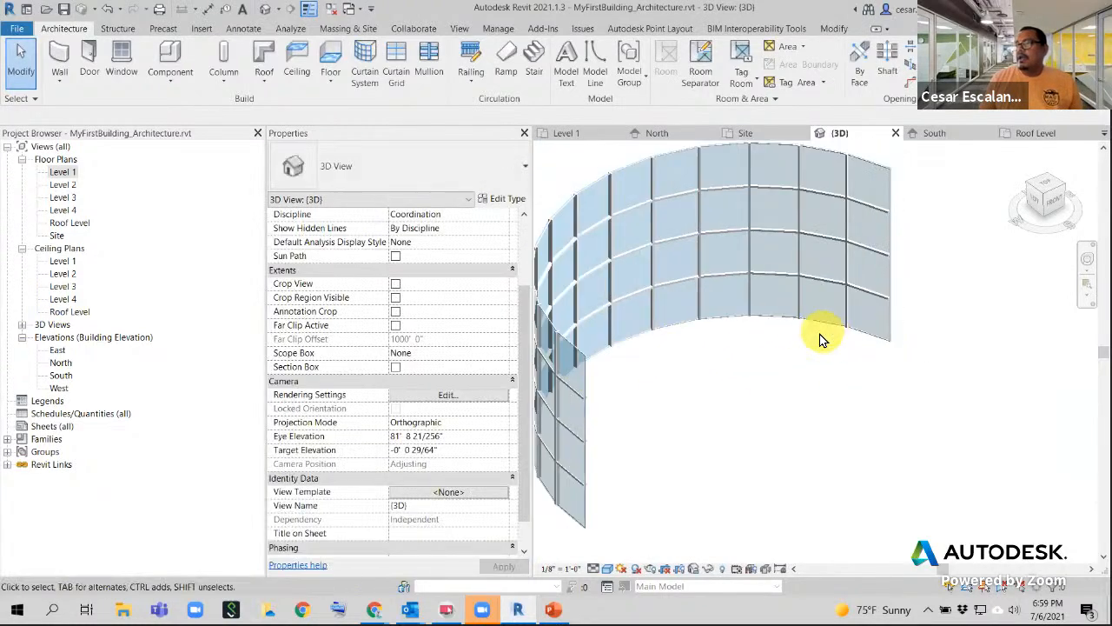
{"action": "scroll", "coordinate": [822, 339], "scroll_direction": "down", "scroll_amount": 2}
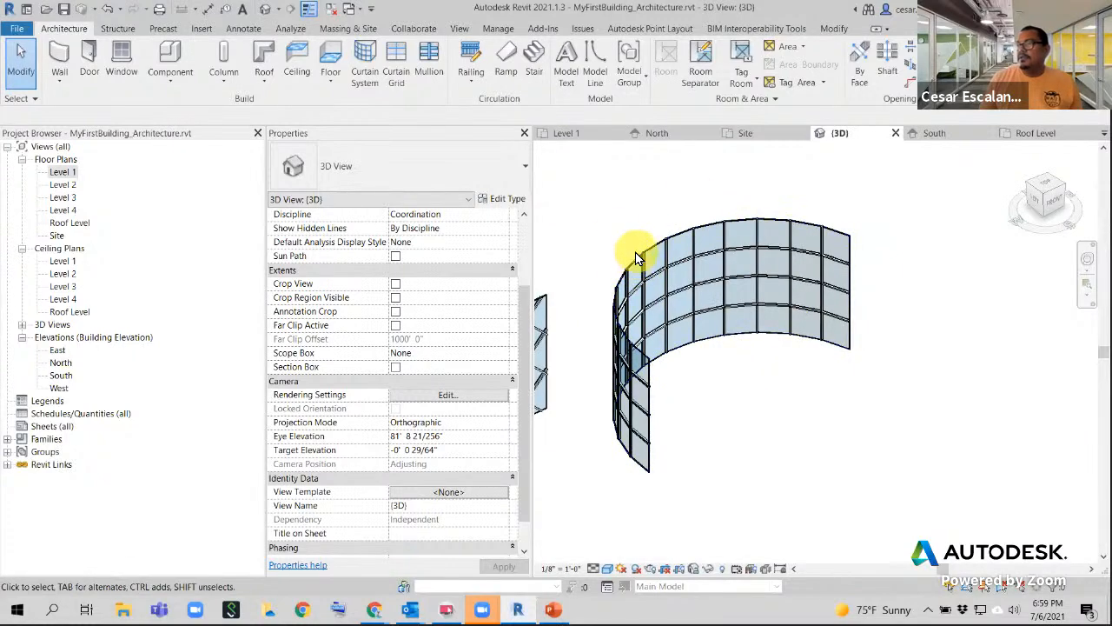
{"action": "key", "text": "Escape"}
{"action": "key", "text": "Escape"}
{"action": "scroll", "coordinate": [735, 367], "scroll_direction": "up", "scroll_amount": 2}
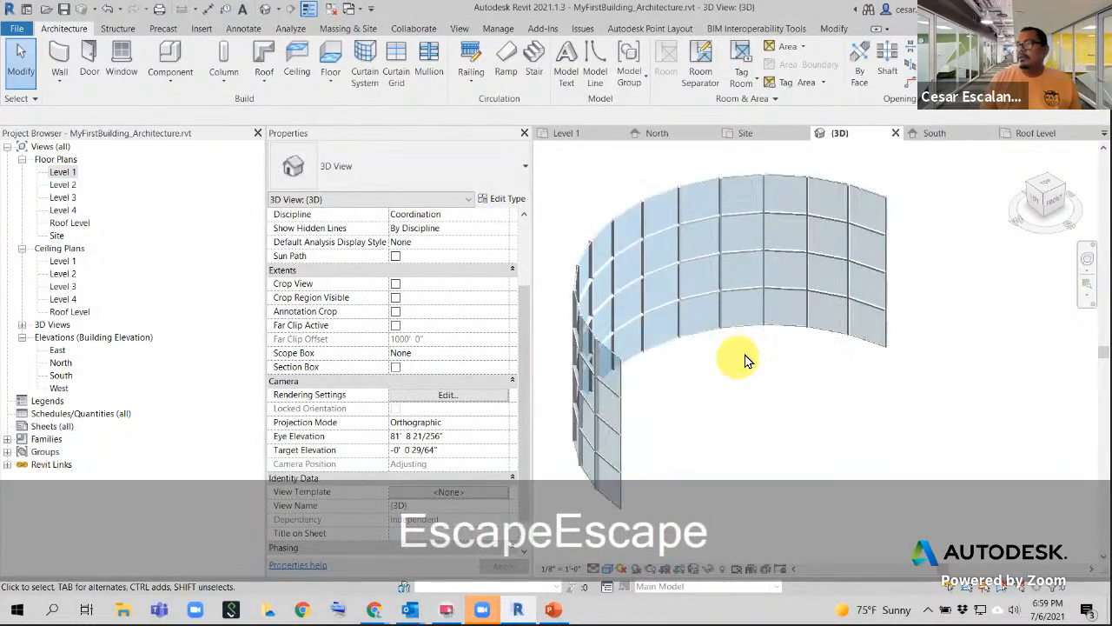
{"action": "scroll", "coordinate": [746, 361], "scroll_direction": "up", "scroll_amount": 3}
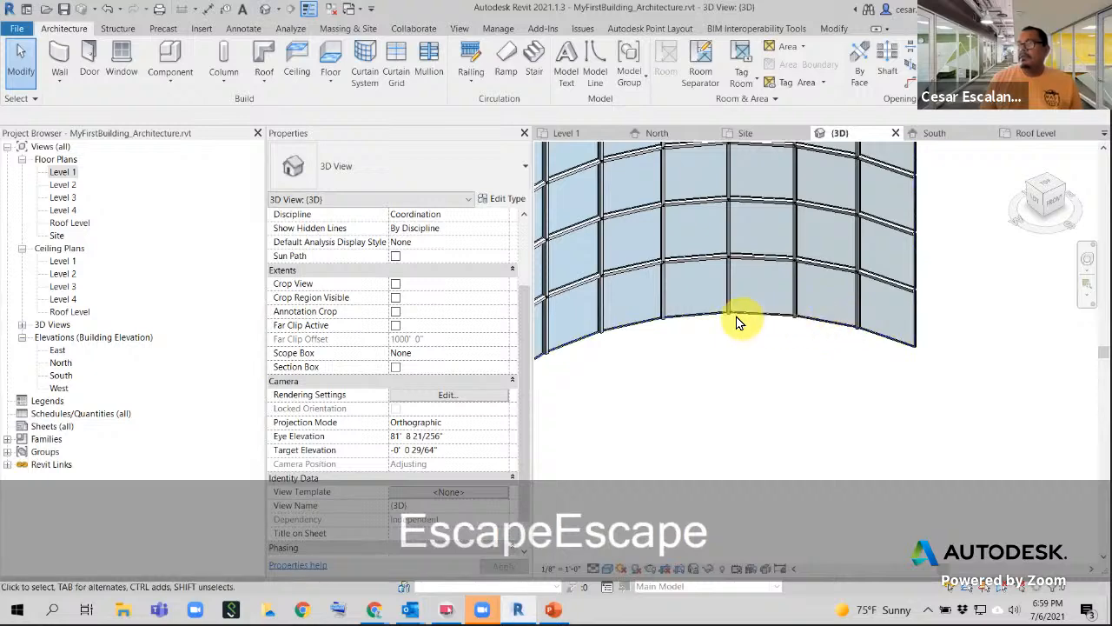
{"action": "scroll", "coordinate": [696, 320], "scroll_direction": "up", "scroll_amount": 3}
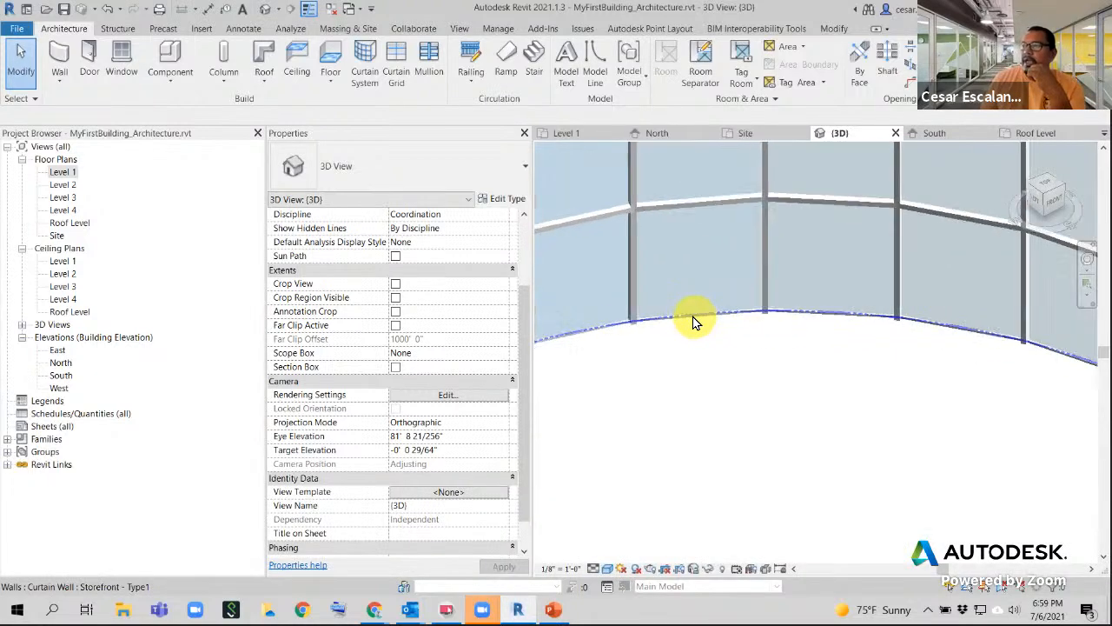
{"action": "scroll", "coordinate": [682, 324], "scroll_direction": "down", "scroll_amount": 5}
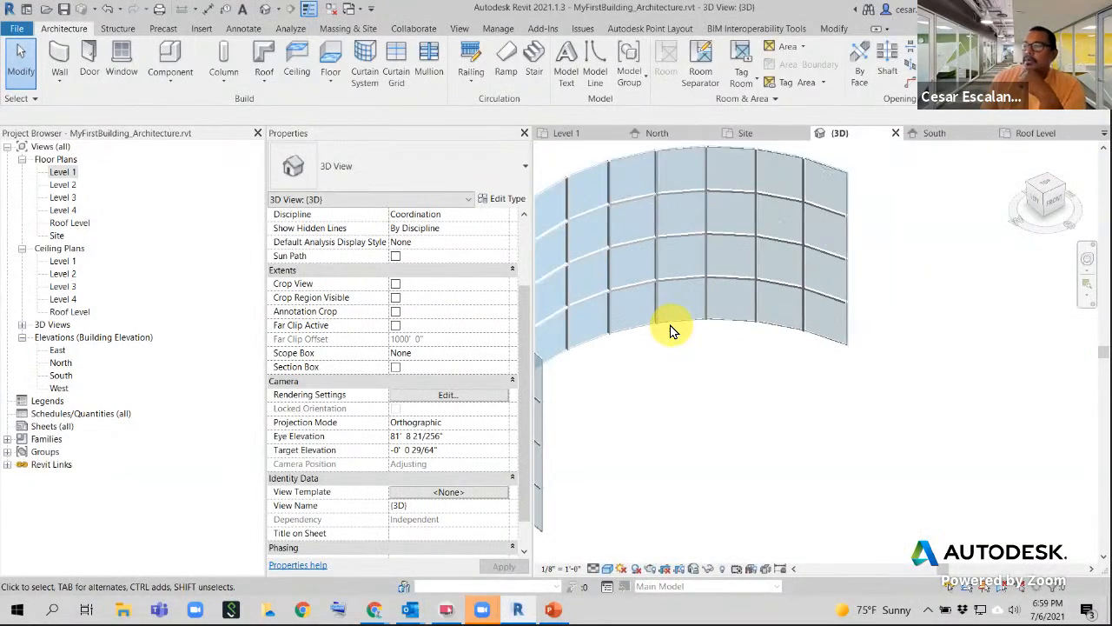
{"action": "scroll", "coordinate": [672, 332], "scroll_direction": "down", "scroll_amount": 3}
{"action": "scroll", "coordinate": [672, 332], "scroll_direction": "down", "scroll_amount": 3}
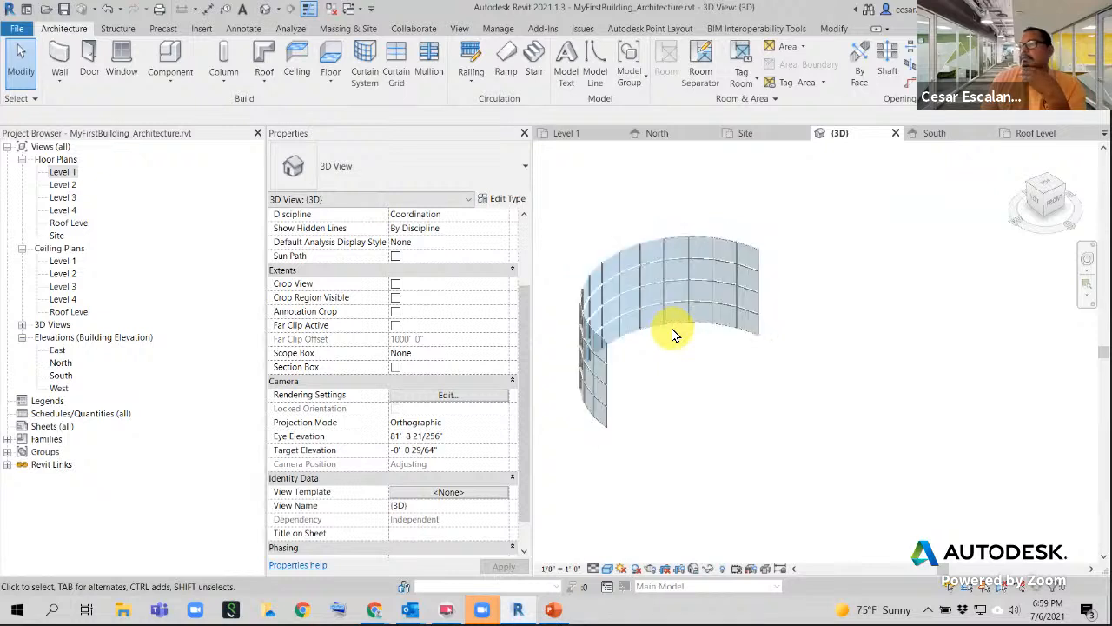
{"action": "middle_click_drag", "start_coordinate": [671, 337], "coordinate": [797, 353]}
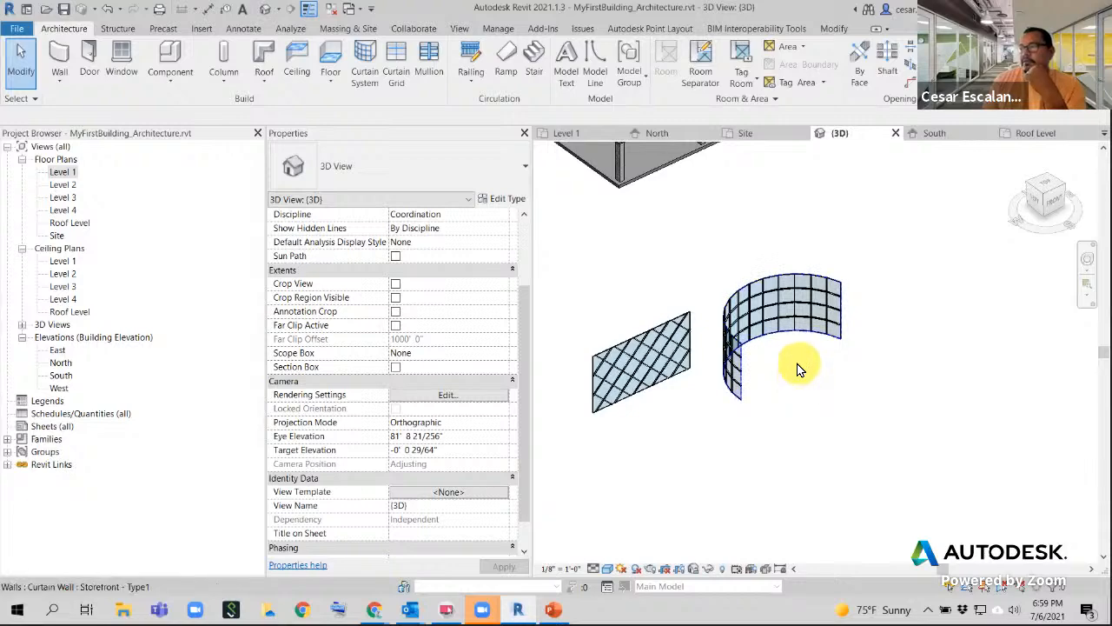
{"action": "scroll", "coordinate": [878, 354], "scroll_direction": "up", "scroll_amount": 2}
{"action": "scroll", "coordinate": [878, 354], "scroll_direction": "down", "scroll_amount": 2}
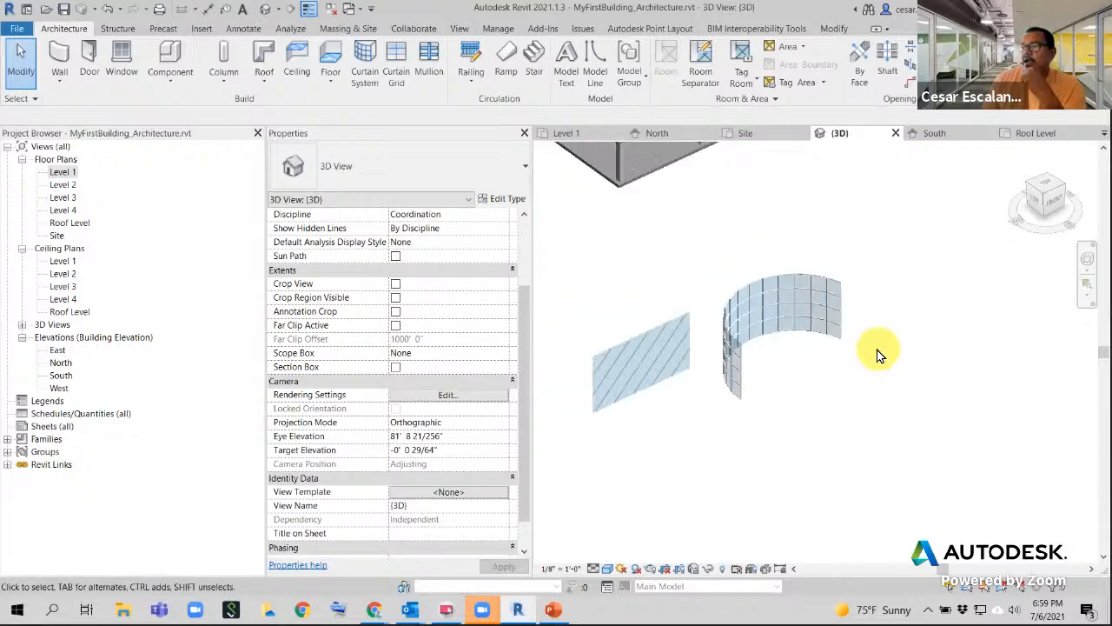
{"action": "middle_click_drag", "start_coordinate": [879, 353], "coordinate": [1016, 296]}
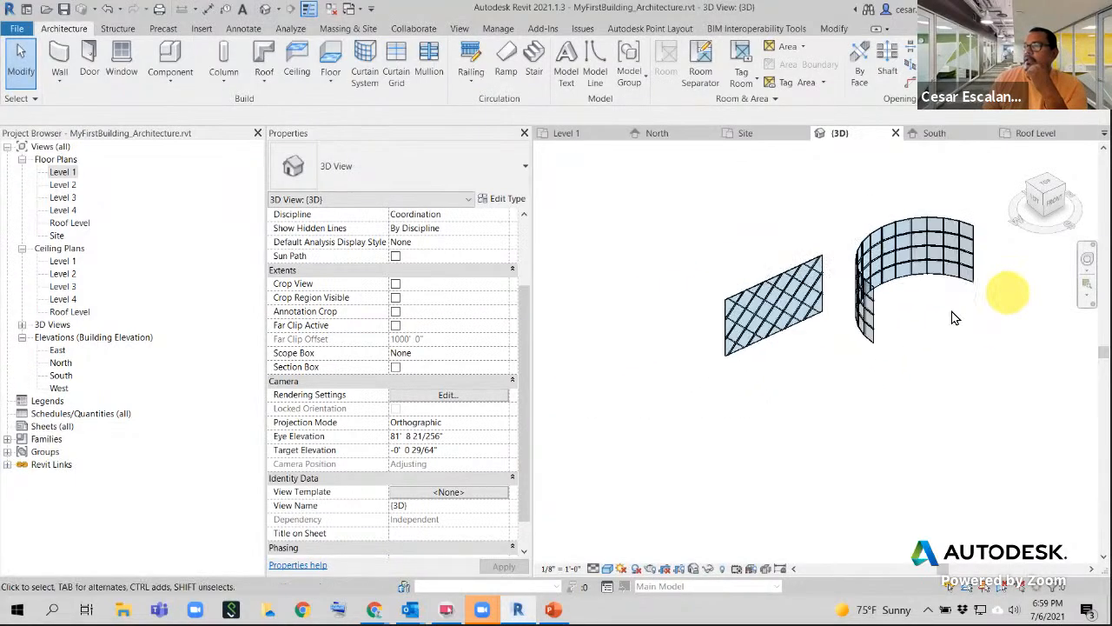
{"action": "left_click", "coordinate": [793, 330]}
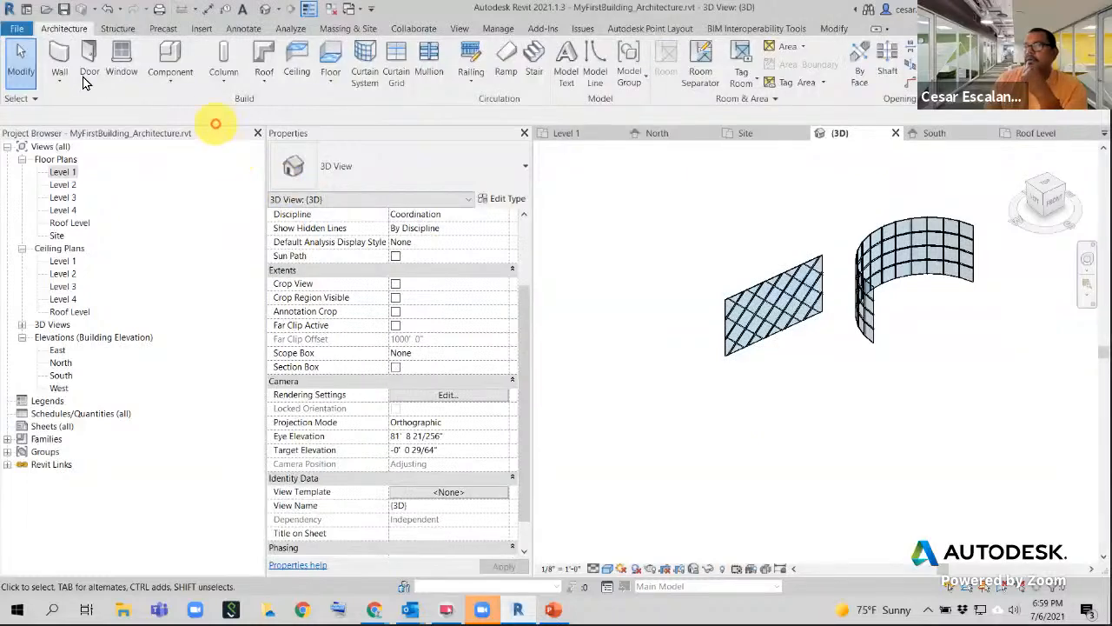
- Draw another straight Storefront - Type1 curtain wall in free space below
{"action": "left_click", "coordinate": [57, 80]}
{"action": "left_click", "coordinate": [682, 462]}
{"action": "middle_click_drag", "start_coordinate": [683, 462], "coordinate": [581, 434]}
{"action": "key", "text": "w"}
{"action": "key", "text": "a"}
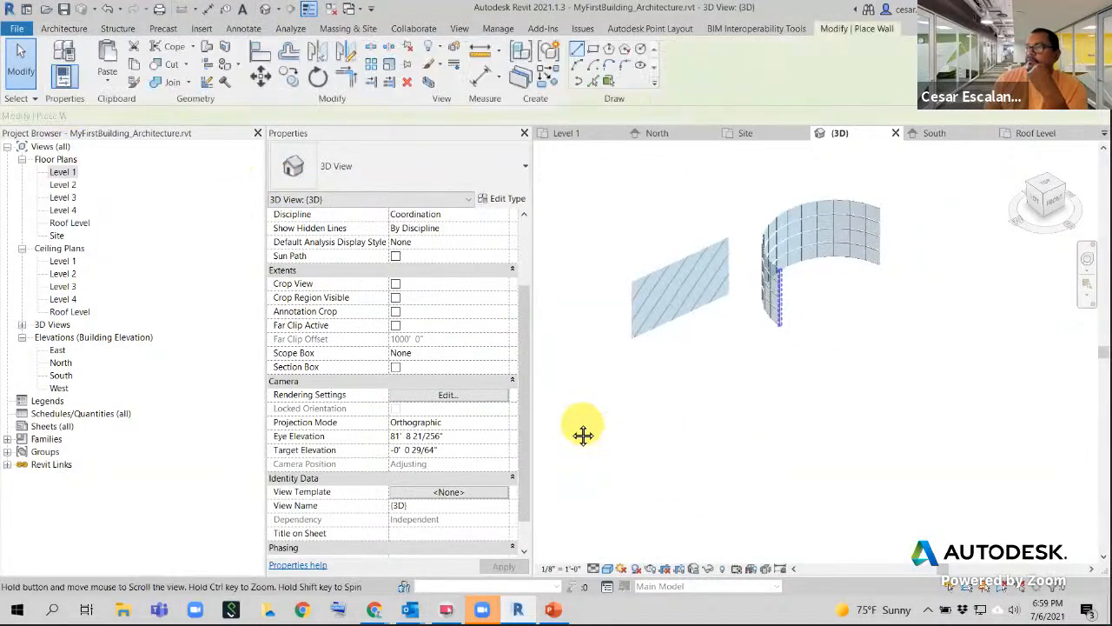
{"action": "left_click", "coordinate": [766, 429]}
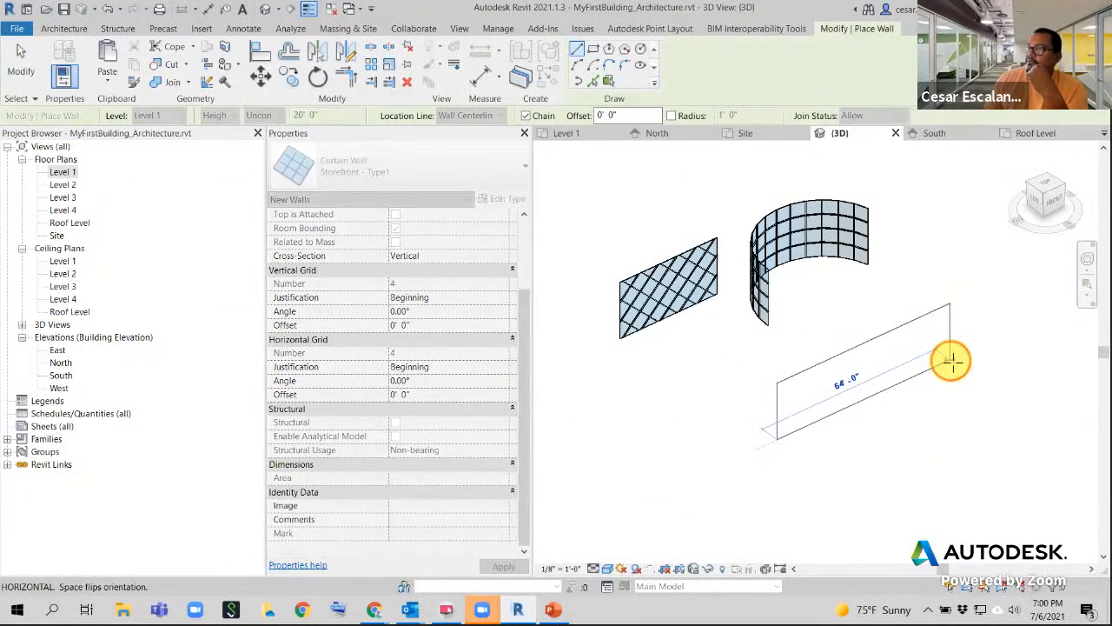
{"action": "left_click", "coordinate": [952, 356]}
{"action": "left_click", "coordinate": [21, 67]}
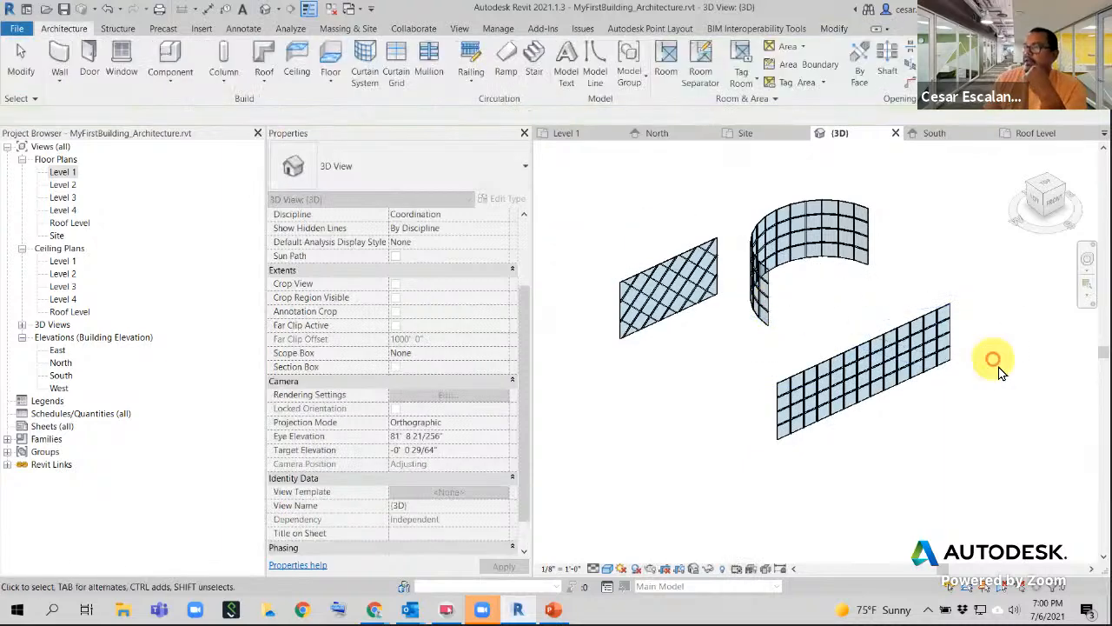
- Edit the new wall's profile with a sketched rectangle to cut the opening
{"action": "scroll", "coordinate": [982, 382], "scroll_direction": "up", "scroll_amount": 2}
{"action": "left_click", "coordinate": [884, 378]}
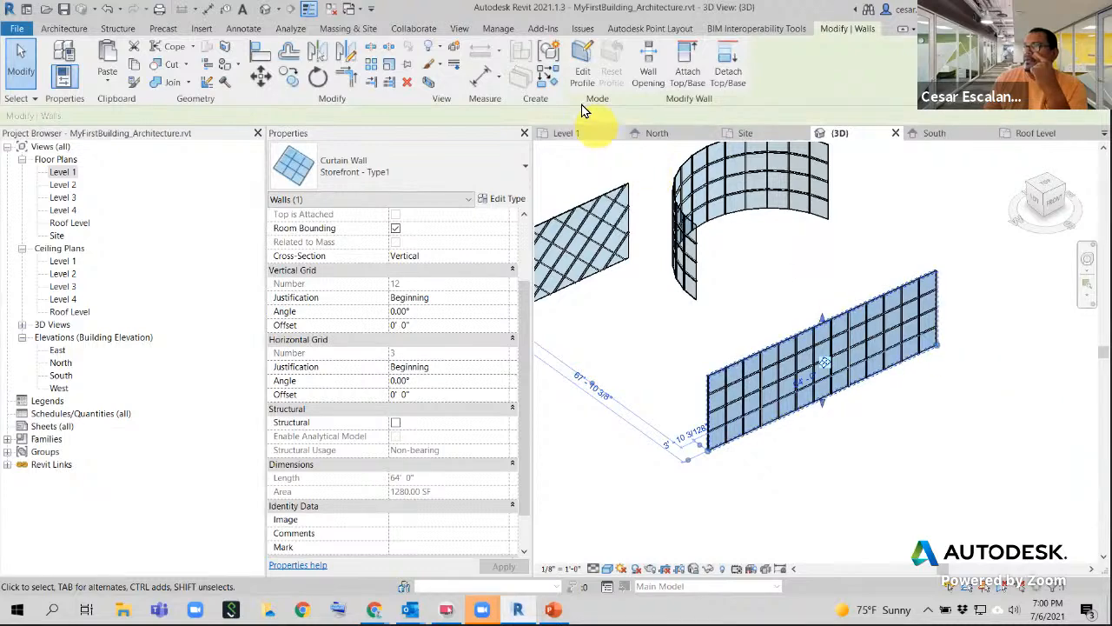
{"action": "left_click", "coordinate": [584, 61]}
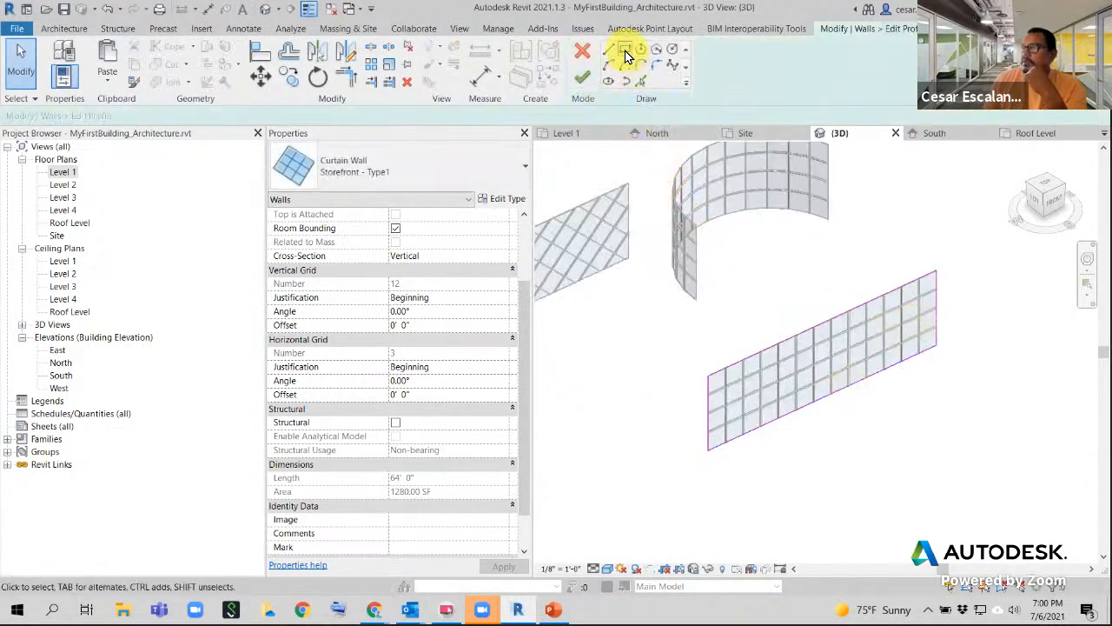
{"action": "left_click", "coordinate": [625, 49]}
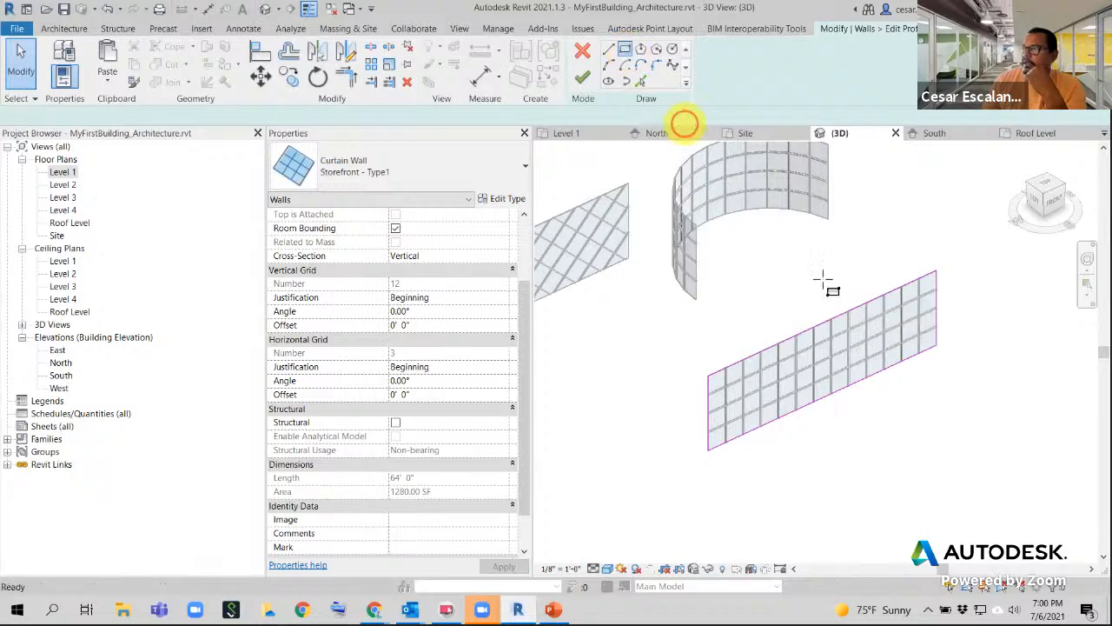
{"action": "left_click", "coordinate": [844, 365]}
{"action": "left_click", "coordinate": [909, 305]}
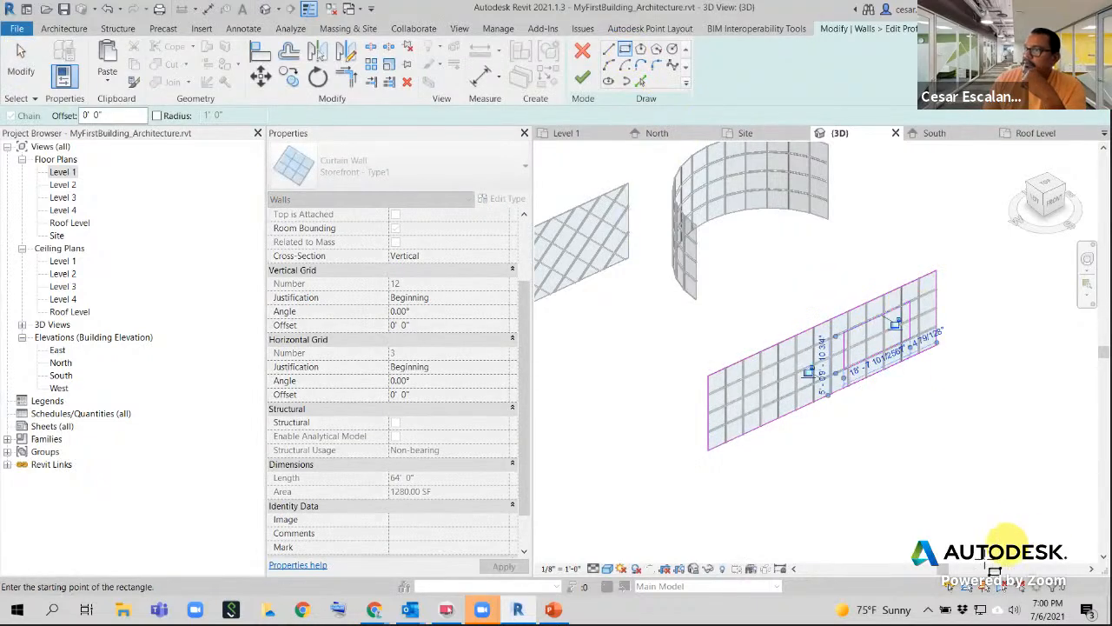
{"action": "scroll", "coordinate": [939, 422], "scroll_direction": "up", "scroll_amount": 2}
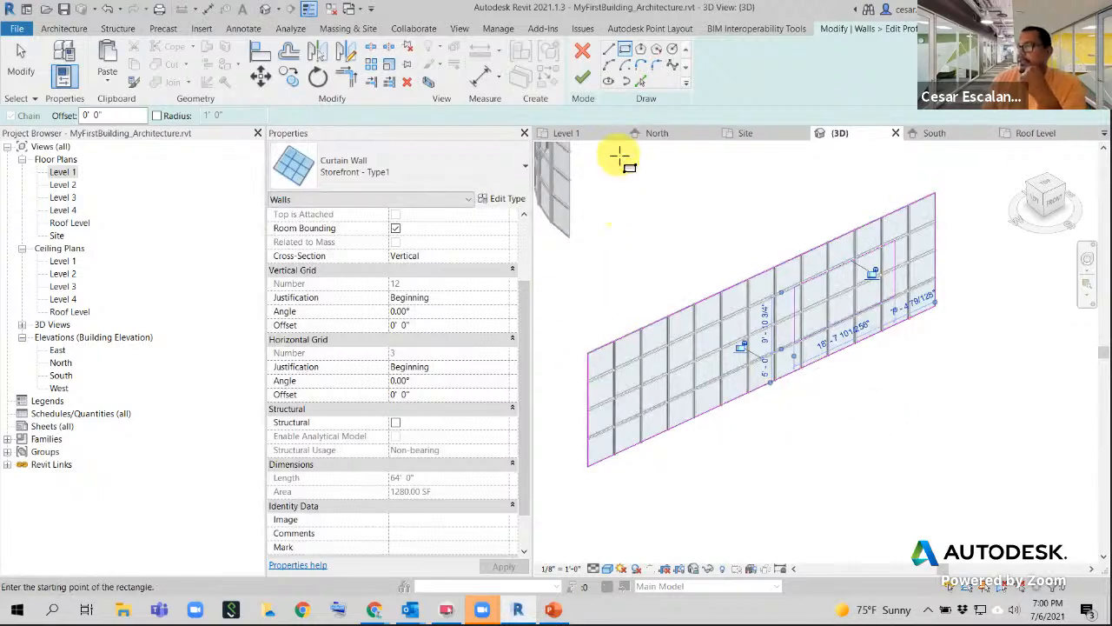
{"action": "left_click", "coordinate": [582, 77]}
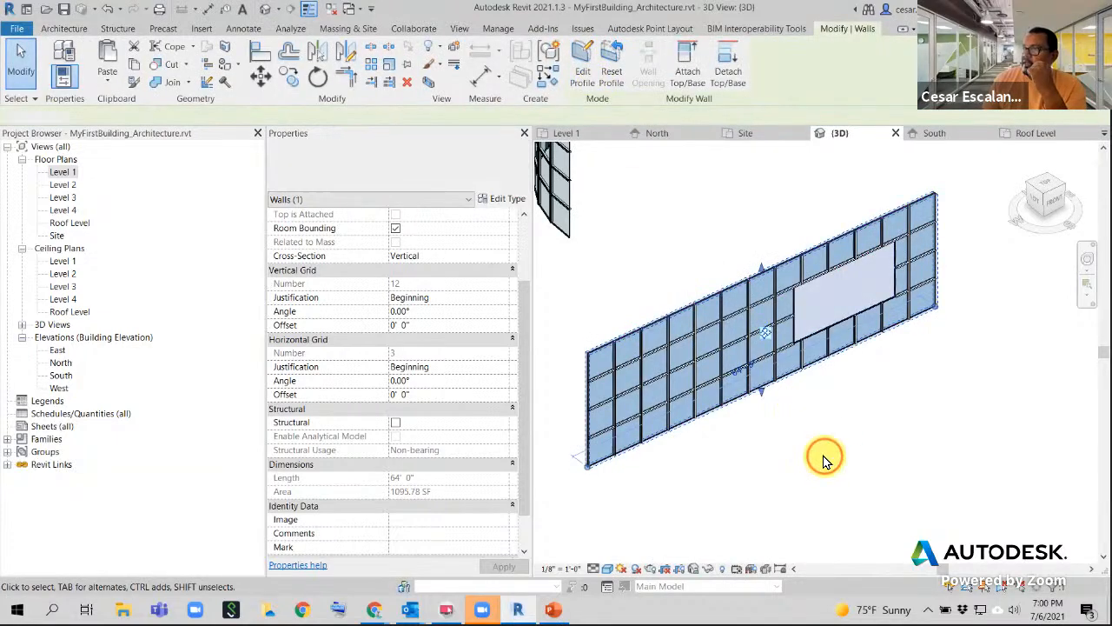
- Zoom and pan around the cut wall, then select the storefront curtain wall again
{"action": "left_click", "coordinate": [823, 460]}
{"action": "scroll", "coordinate": [874, 223], "scroll_direction": "up", "scroll_amount": 4}
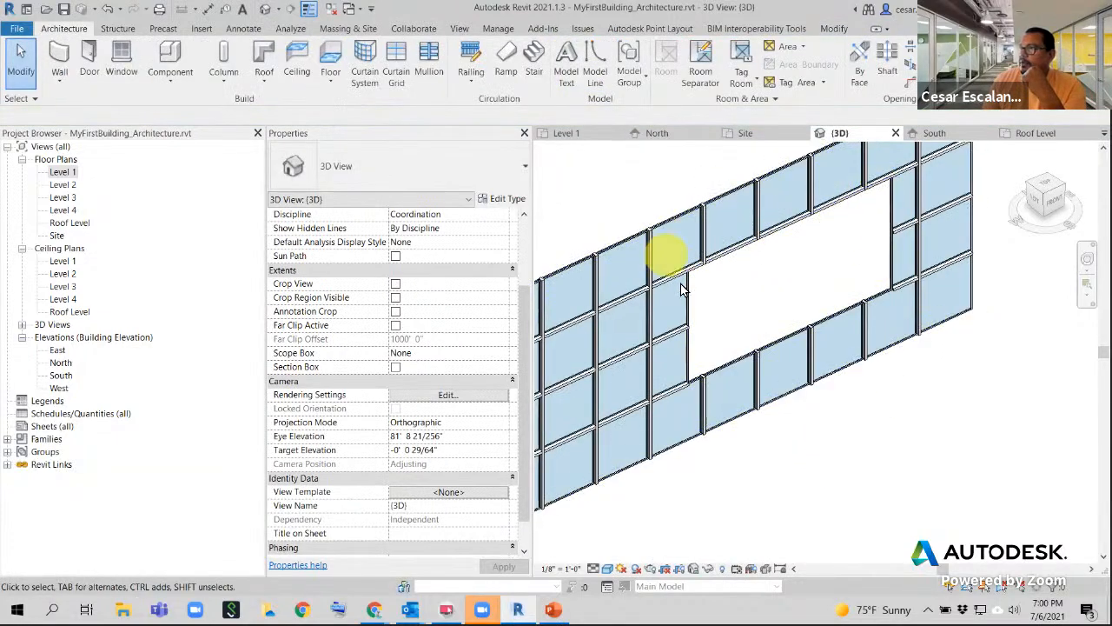
{"action": "scroll", "coordinate": [705, 356], "scroll_direction": "up", "scroll_amount": 6}
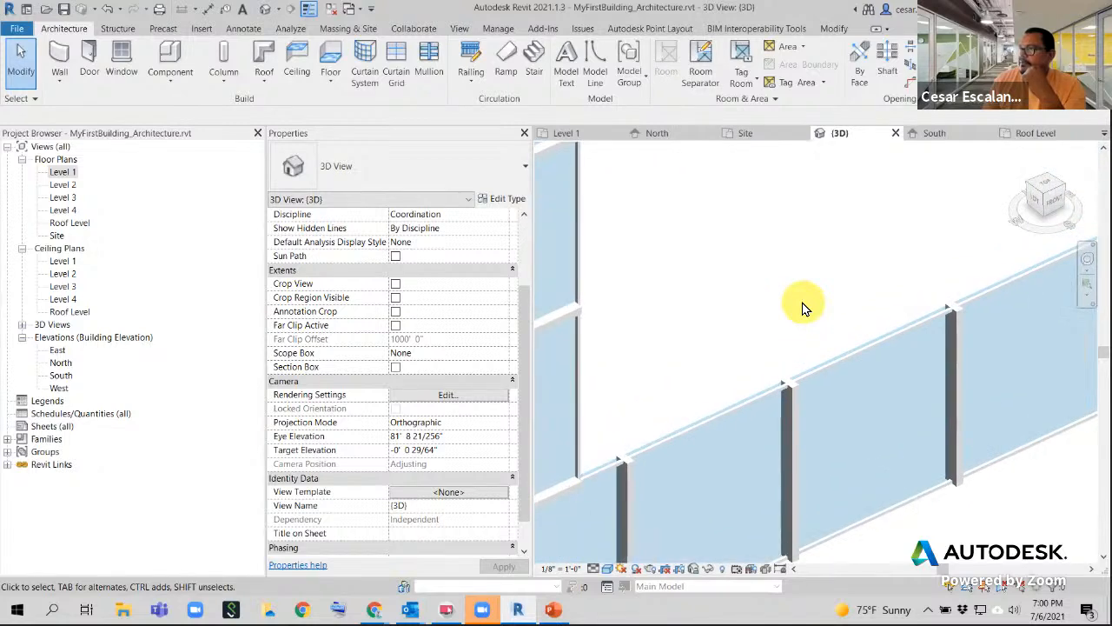
{"action": "scroll", "coordinate": [803, 308], "scroll_direction": "down", "scroll_amount": 8}
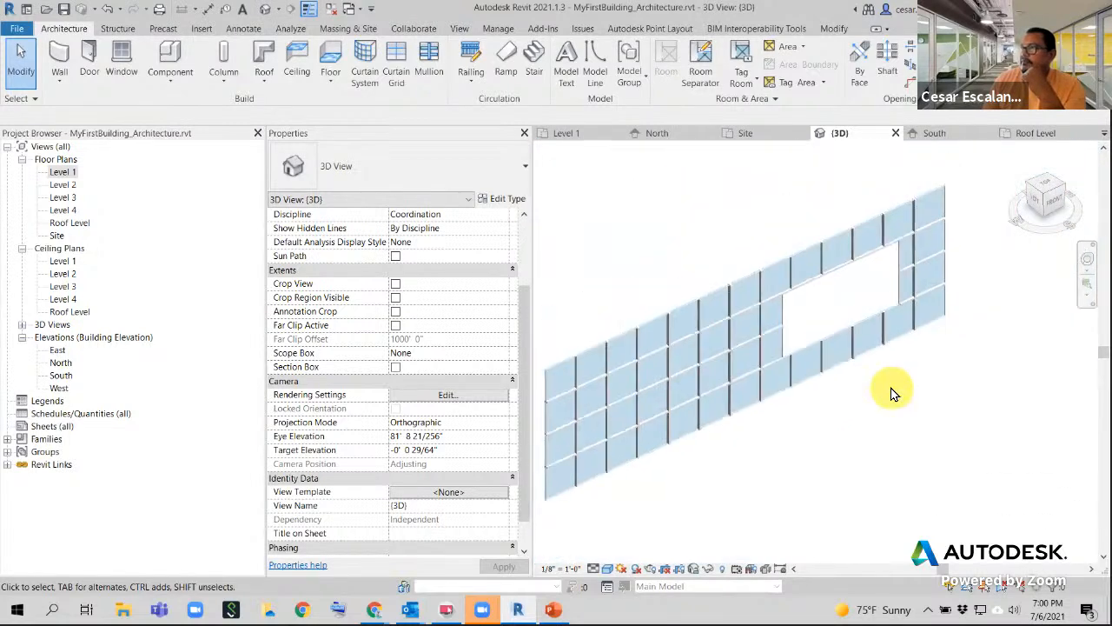
{"action": "scroll", "coordinate": [852, 307], "scroll_direction": "up", "scroll_amount": 6}
{"action": "middle_click_drag", "start_coordinate": [802, 280], "coordinate": [1000, 379]}
{"action": "scroll", "coordinate": [719, 210], "scroll_direction": "down", "scroll_amount": 1}
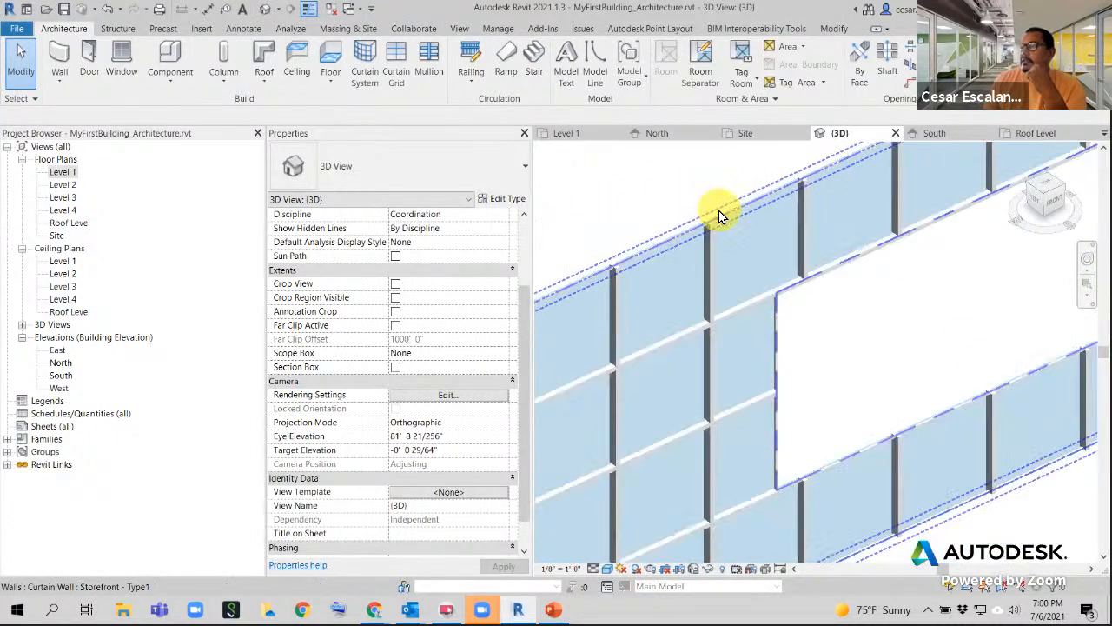
{"action": "scroll", "coordinate": [719, 210], "scroll_direction": "down", "scroll_amount": 2}
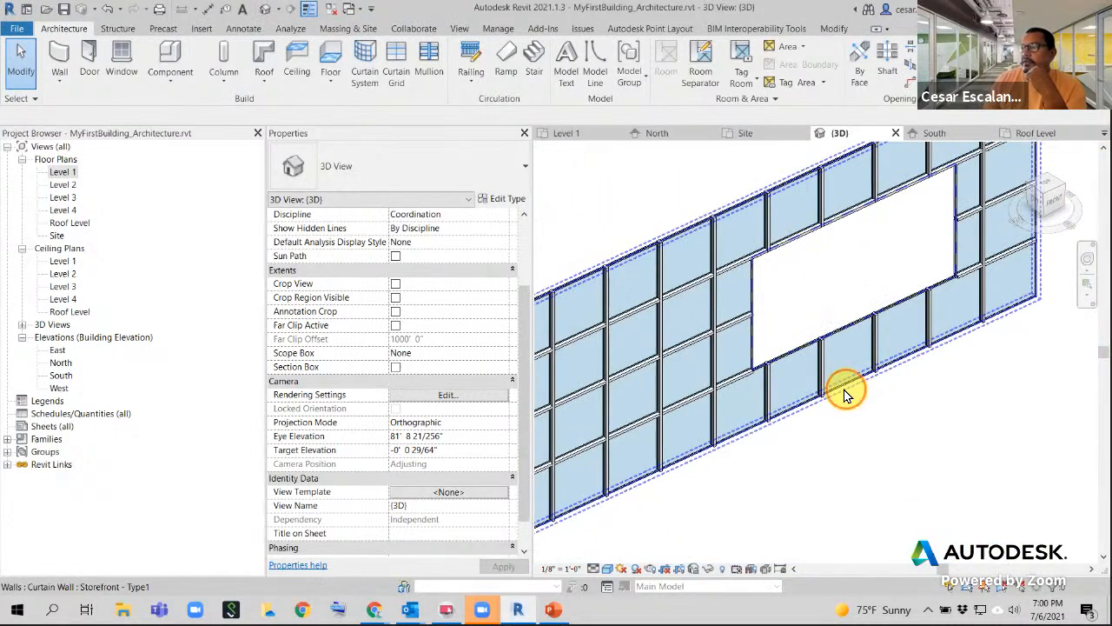
{"action": "left_click", "coordinate": [848, 395]}
- Set Storefront - Type1 vertical and horizontal interior mullions to Rectangular Mullion : 1" Square
{"action": "scroll", "coordinate": [844, 391], "scroll_direction": "down", "scroll_amount": 3}
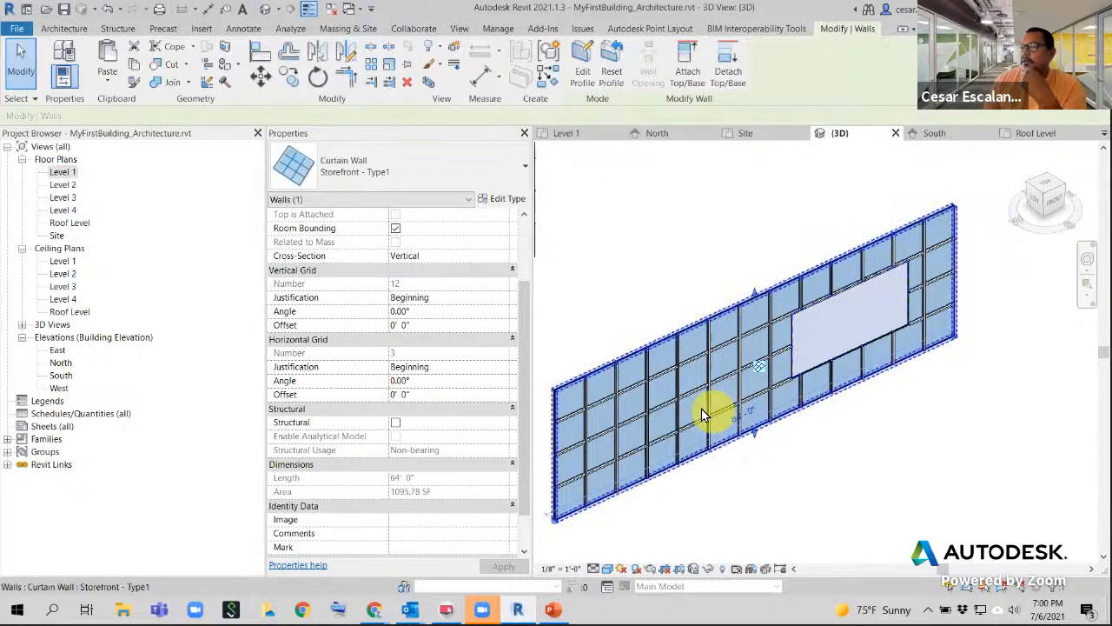
{"action": "left_click", "coordinate": [511, 201]}
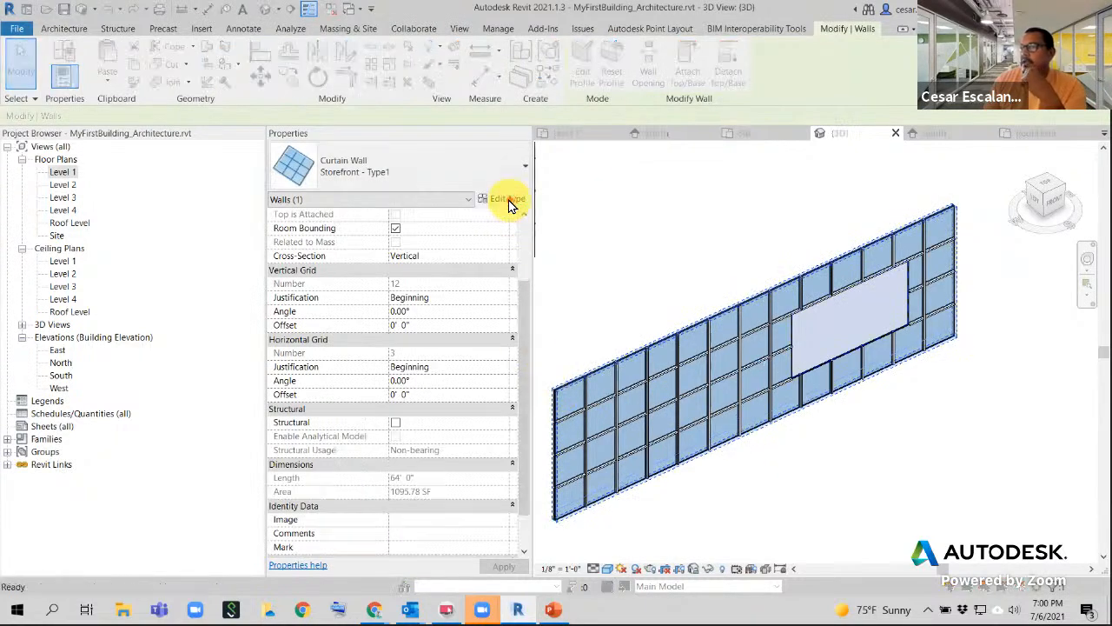
{"action": "scroll", "coordinate": [462, 367], "scroll_direction": "down", "scroll_amount": 3}
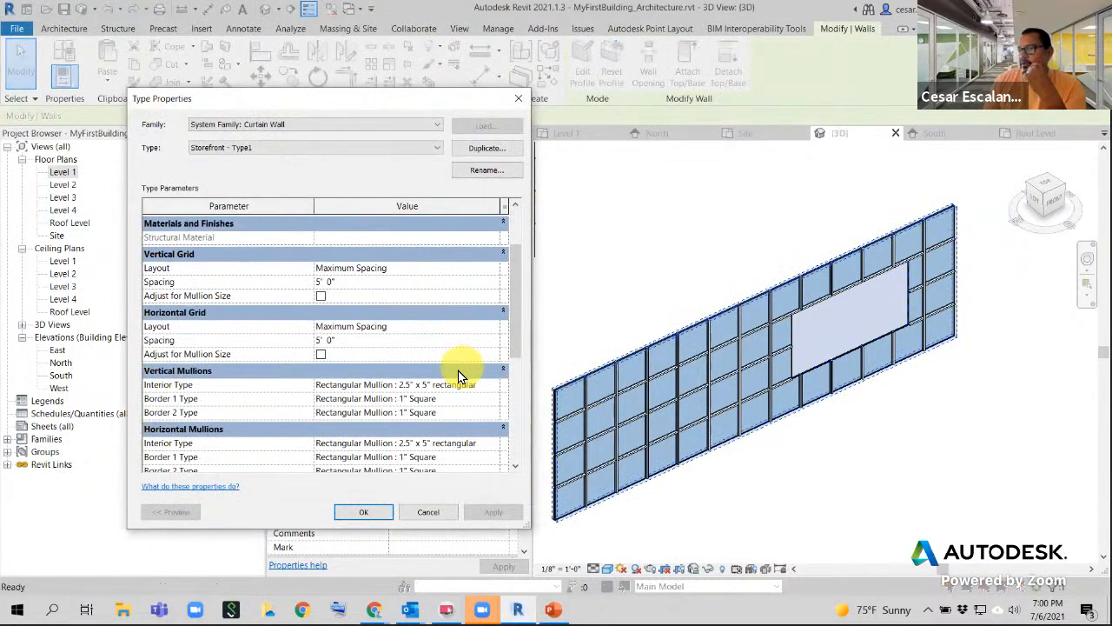
{"action": "scroll", "coordinate": [458, 374], "scroll_direction": "down", "scroll_amount": 1}
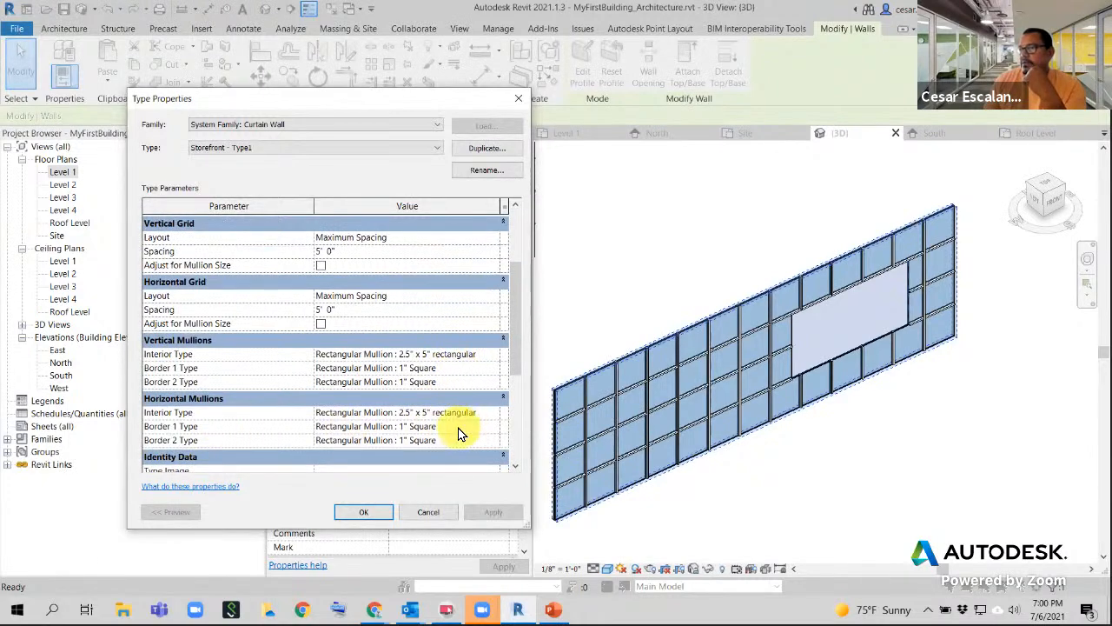
{"action": "left_click", "coordinate": [495, 355]}
{"action": "left_click", "coordinate": [408, 402]}
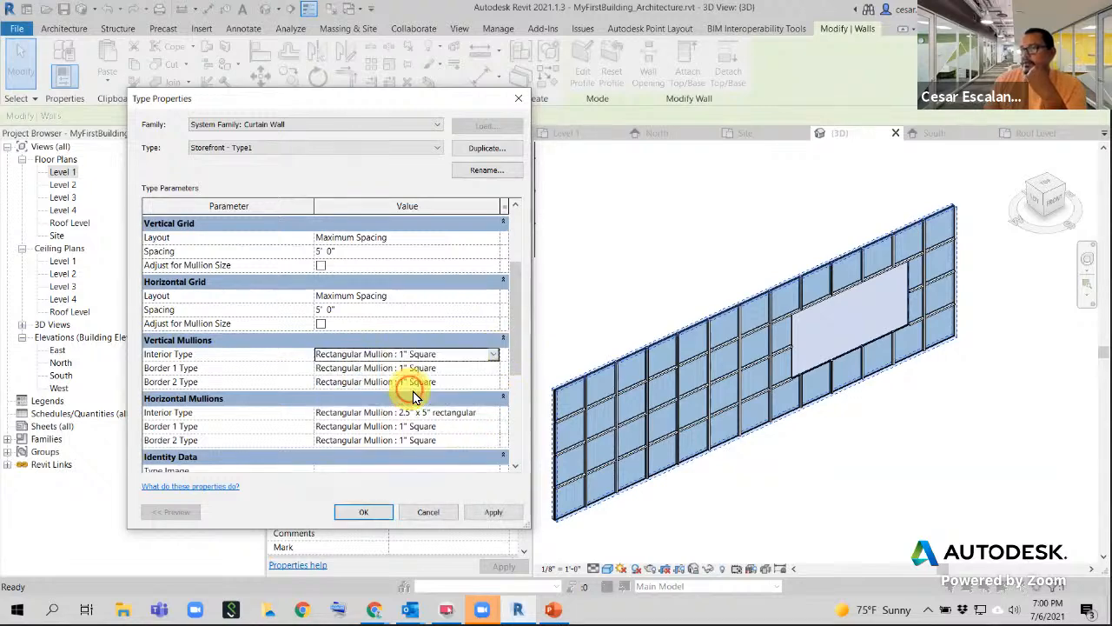
{"action": "left_click", "coordinate": [488, 420]}
{"action": "left_click", "coordinate": [410, 449]}
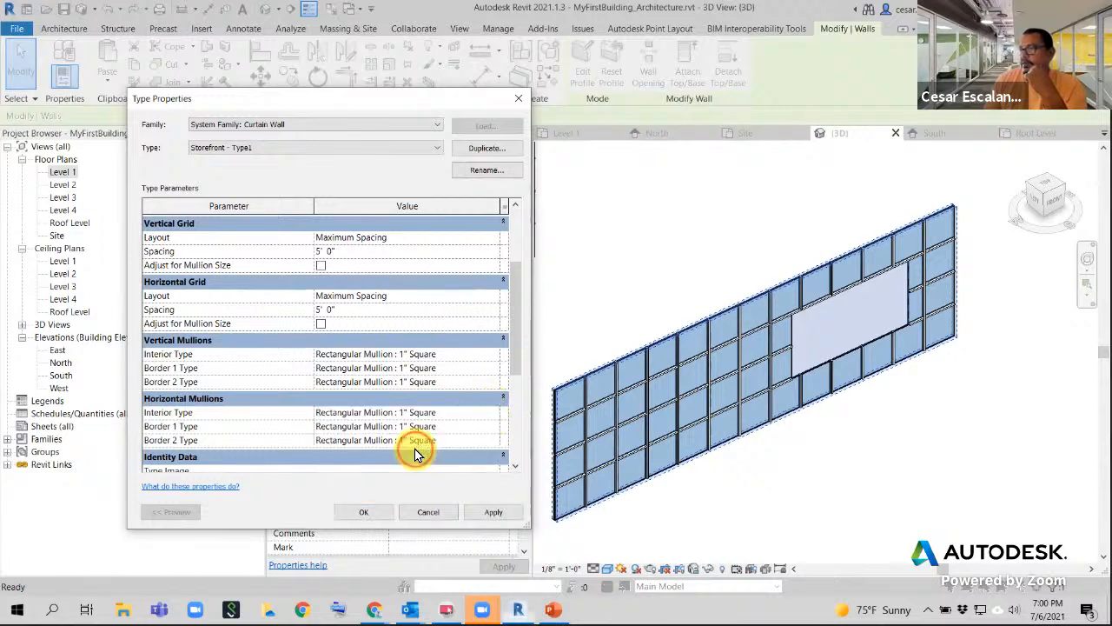
{"action": "left_click", "coordinate": [498, 516]}
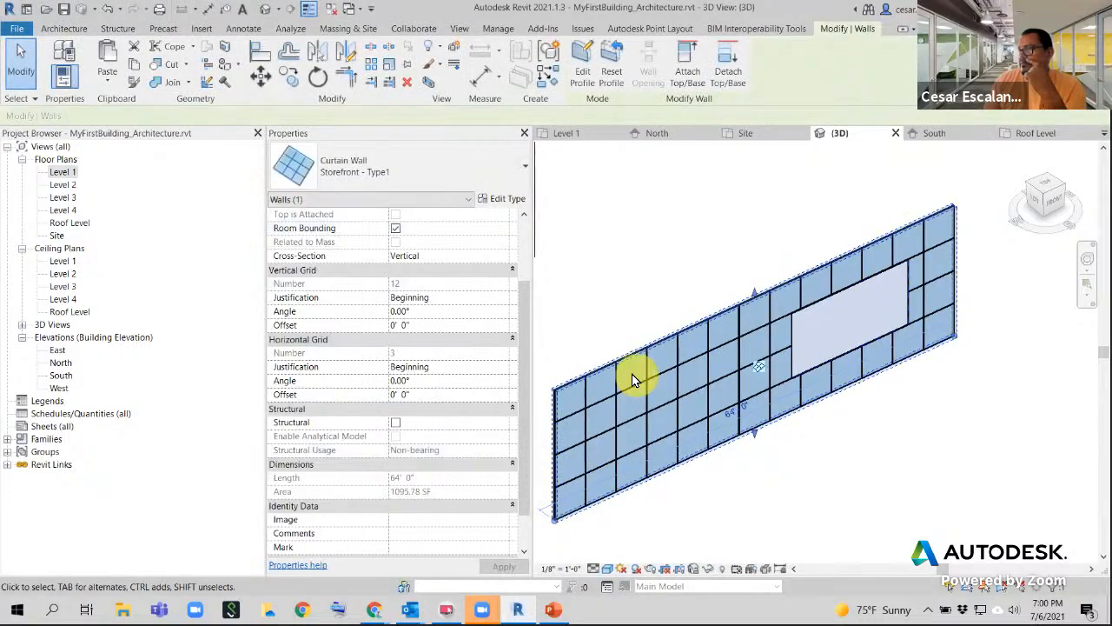
{"action": "scroll", "coordinate": [633, 358], "scroll_direction": "up", "scroll_amount": 4}
{"action": "left_click", "coordinate": [647, 274]}
{"action": "scroll", "coordinate": [778, 302], "scroll_direction": "up", "scroll_amount": 3}
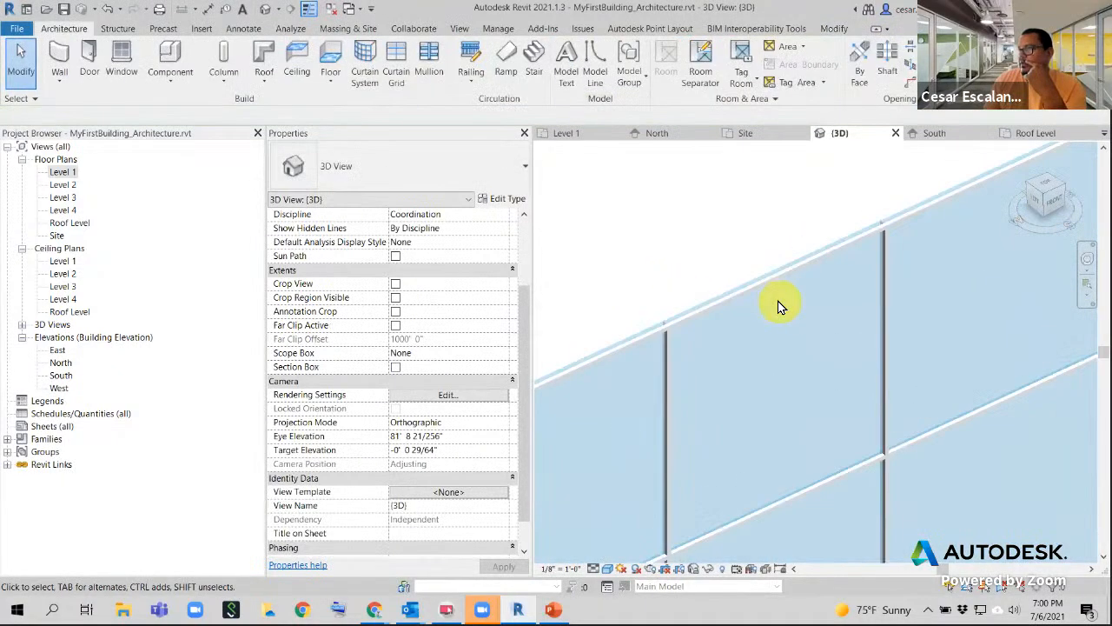
{"action": "scroll", "coordinate": [779, 304], "scroll_direction": "down", "scroll_amount": 3}
{"action": "scroll", "coordinate": [772, 308], "scroll_direction": "up", "scroll_amount": 2}
{"action": "scroll", "coordinate": [692, 336], "scroll_direction": "up", "scroll_amount": 2}
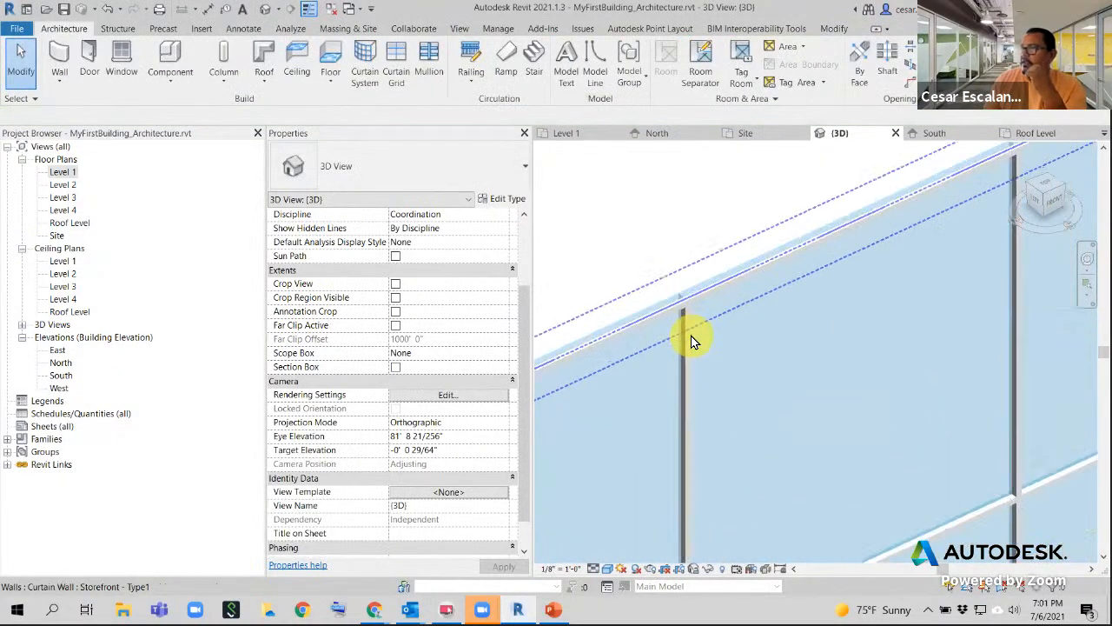
{"action": "middle_click_drag", "start_coordinate": [714, 290], "coordinate": [903, 263]}
{"action": "scroll", "coordinate": [890, 260], "scroll_direction": "up", "scroll_amount": 2}
{"action": "scroll", "coordinate": [890, 260], "scroll_direction": "up", "scroll_amount": 2}
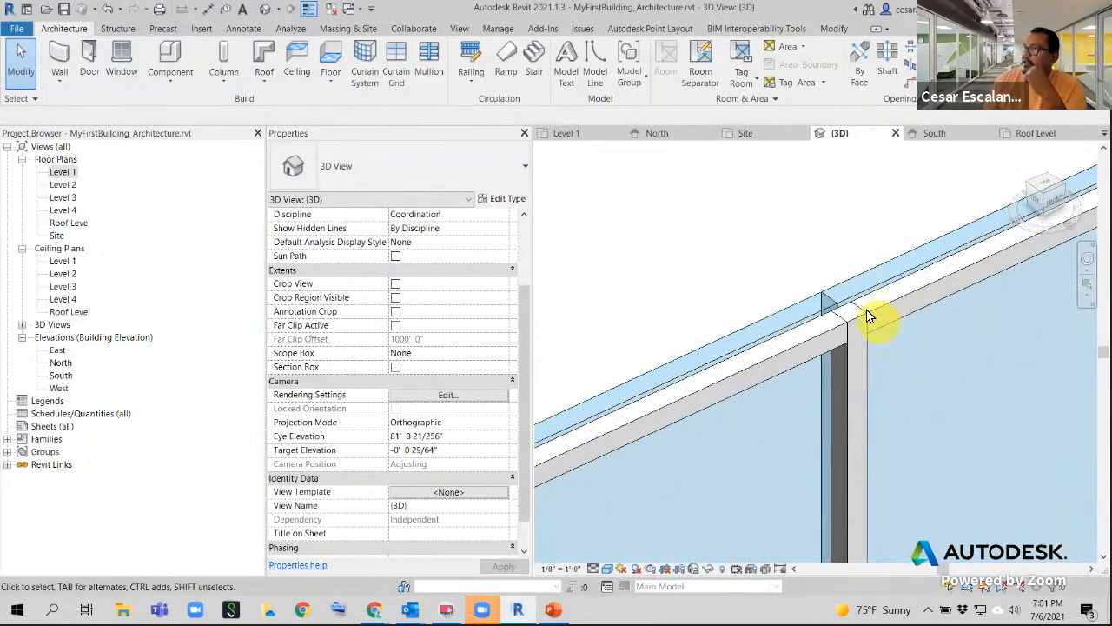
{"action": "scroll", "coordinate": [874, 340], "scroll_direction": "down", "scroll_amount": 3}
{"action": "scroll", "coordinate": [858, 348], "scroll_direction": "down", "scroll_amount": 4}
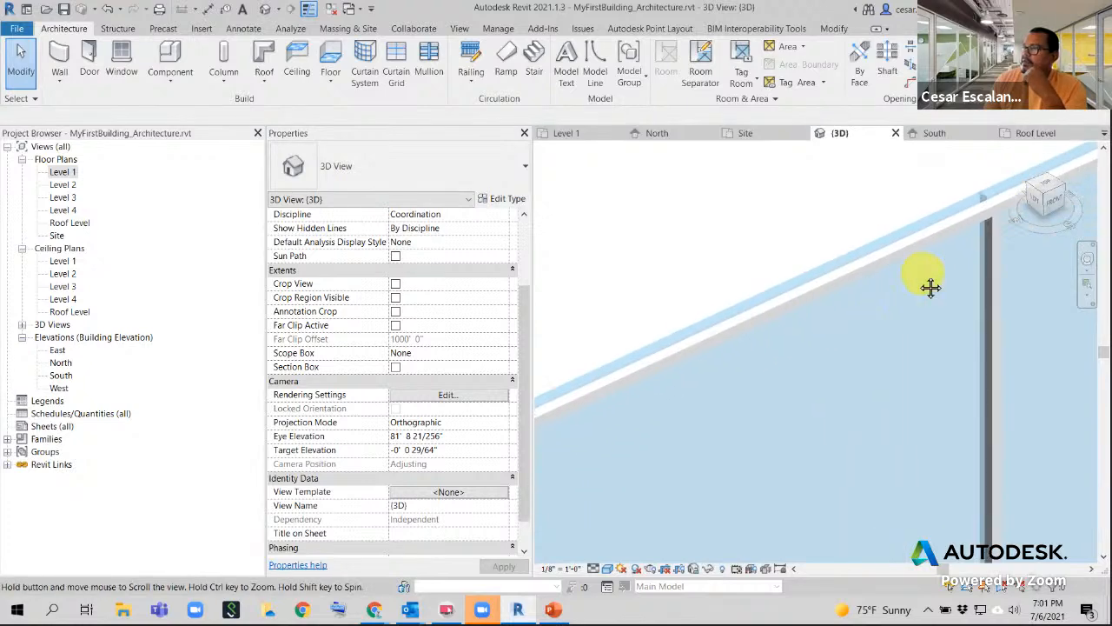
{"action": "scroll", "coordinate": [757, 385], "scroll_direction": "down", "scroll_amount": 2}
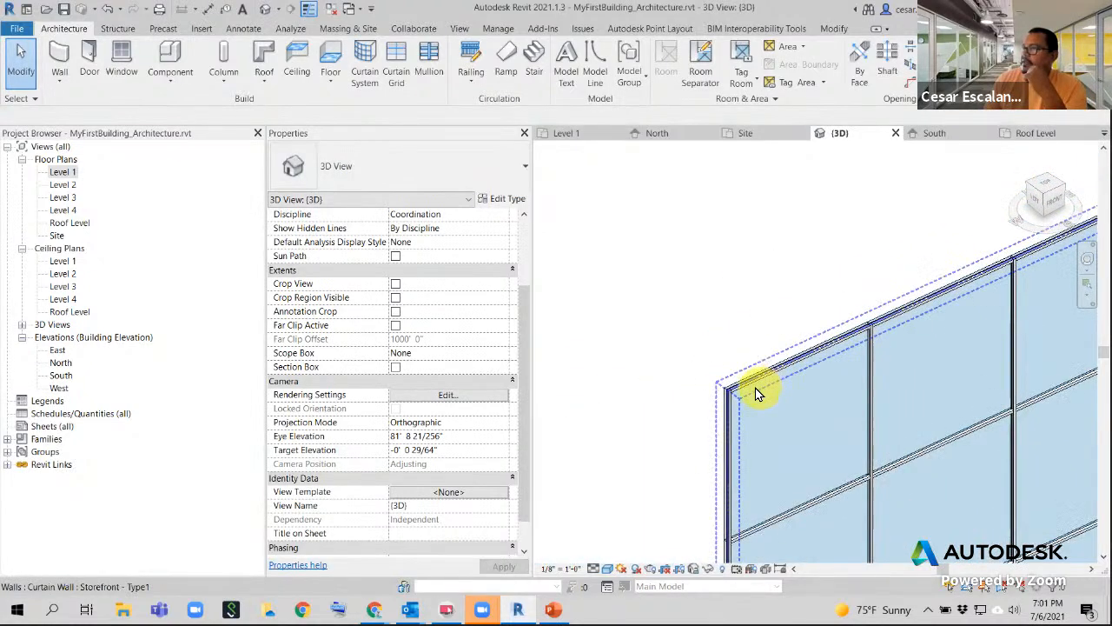
{"action": "scroll", "coordinate": [735, 397], "scroll_direction": "up", "scroll_amount": 5}
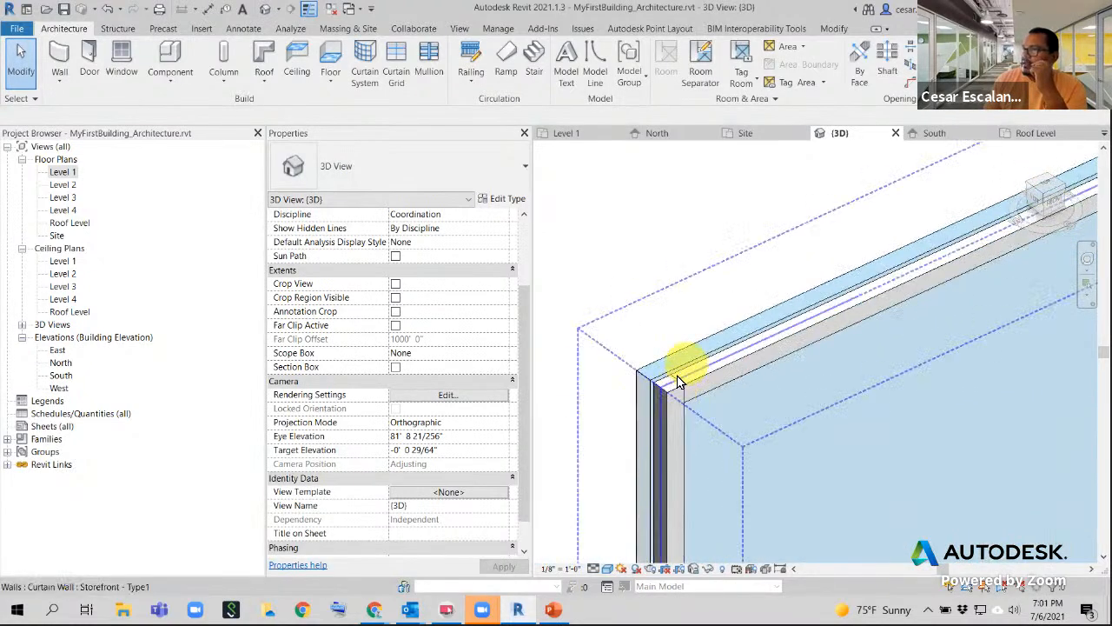
{"action": "scroll", "coordinate": [667, 392], "scroll_direction": "up", "scroll_amount": 2}
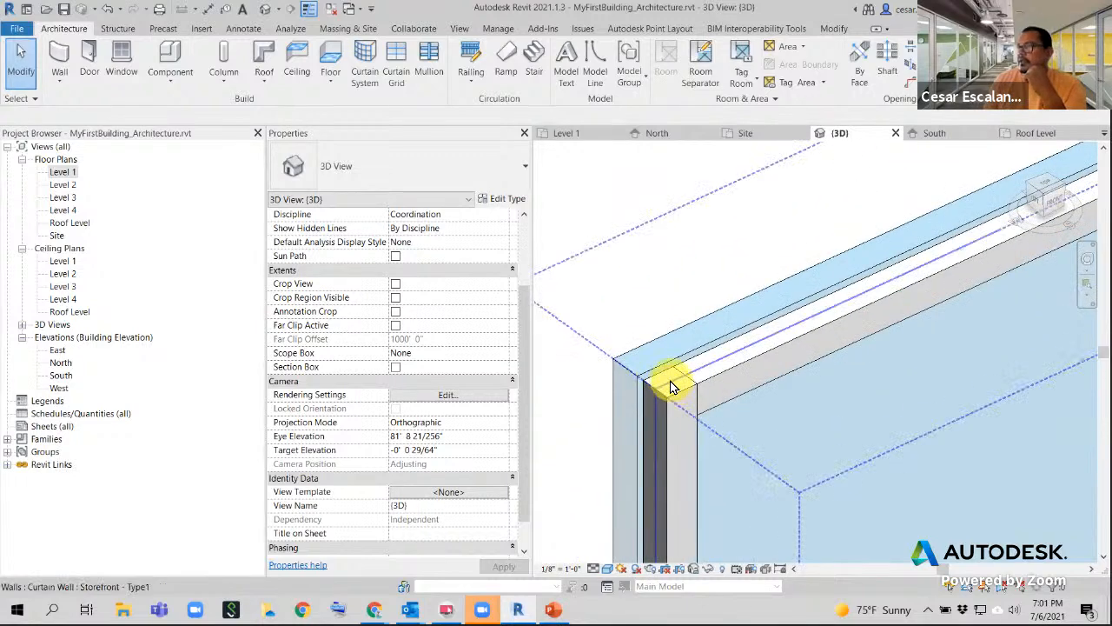
{"action": "left_click", "coordinate": [670, 387]}
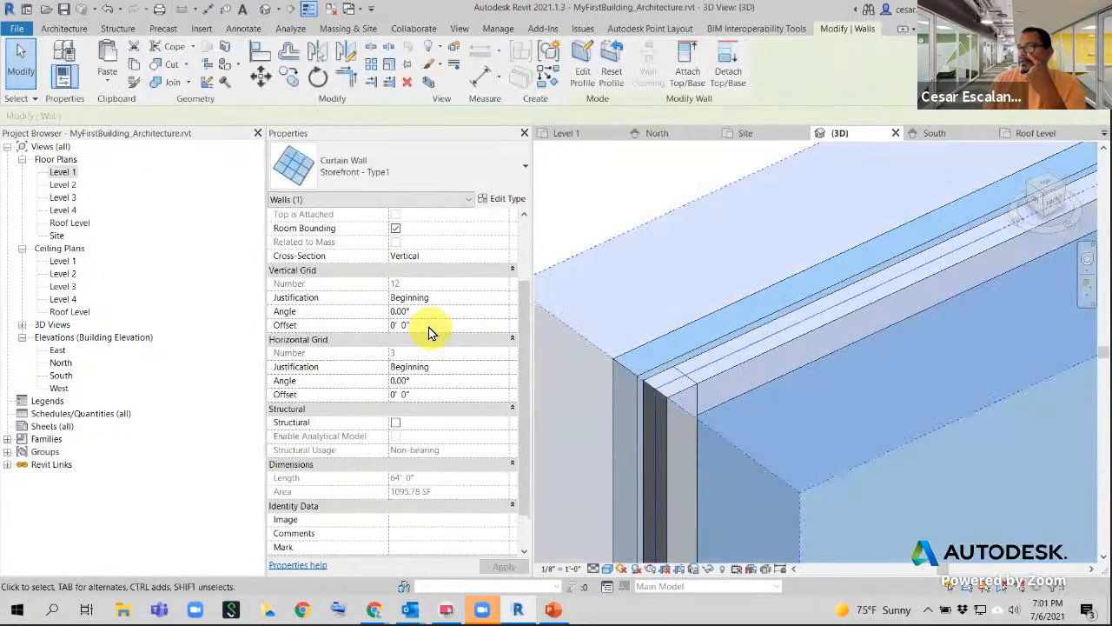
{"action": "scroll", "coordinate": [508, 218], "scroll_direction": "up", "scroll_amount": 3}
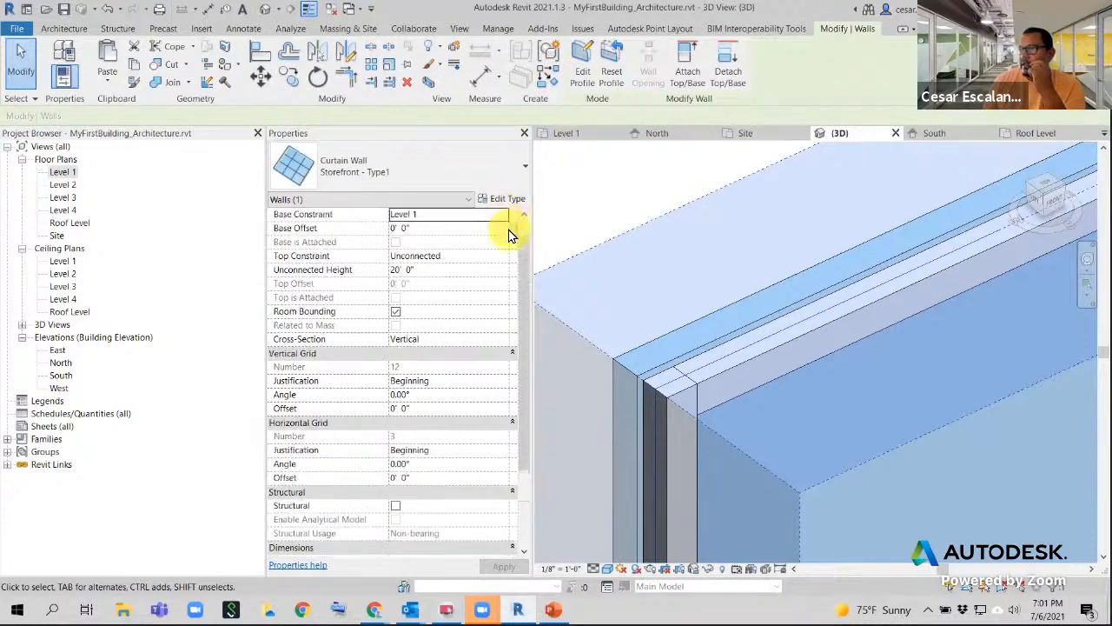
{"action": "left_click", "coordinate": [508, 199]}
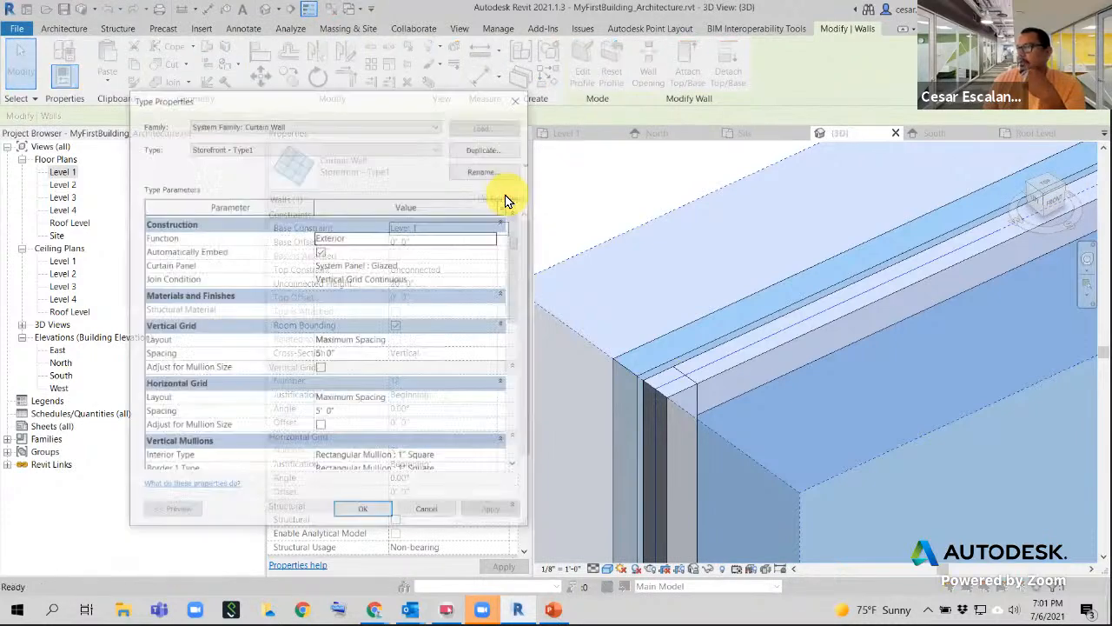
{"action": "scroll", "coordinate": [474, 301], "scroll_direction": "down", "scroll_amount": 3}
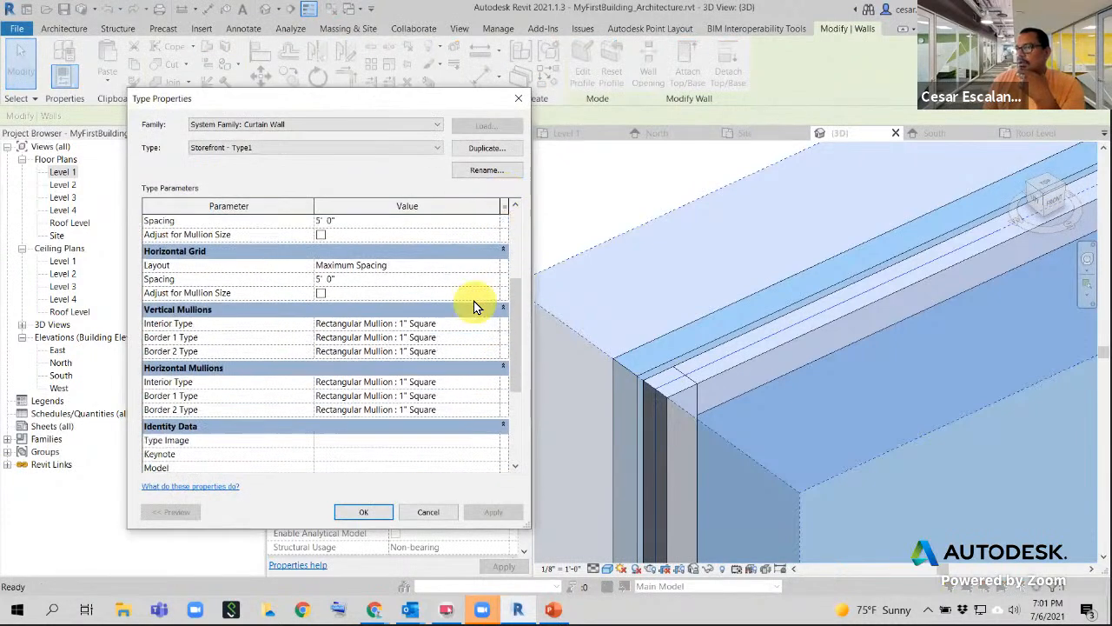
{"action": "scroll", "coordinate": [473, 304], "scroll_direction": "up", "scroll_amount": 3}
{"action": "scroll", "coordinate": [474, 310], "scroll_direction": "down", "scroll_amount": 6}
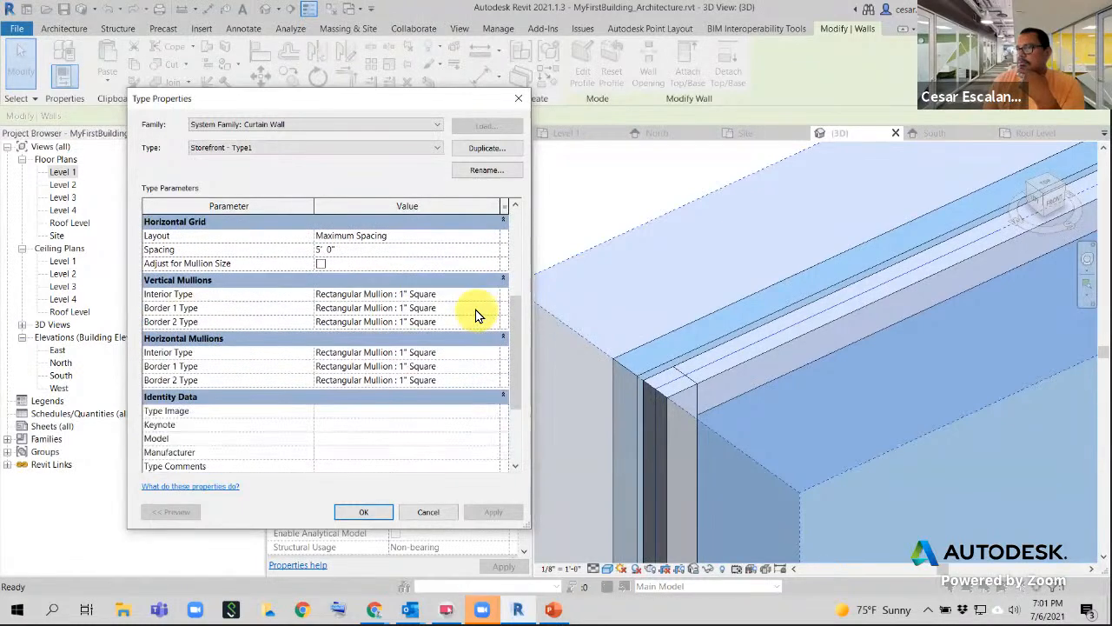
{"action": "left_click", "coordinate": [429, 511]}
{"action": "left_click", "coordinate": [651, 173]}
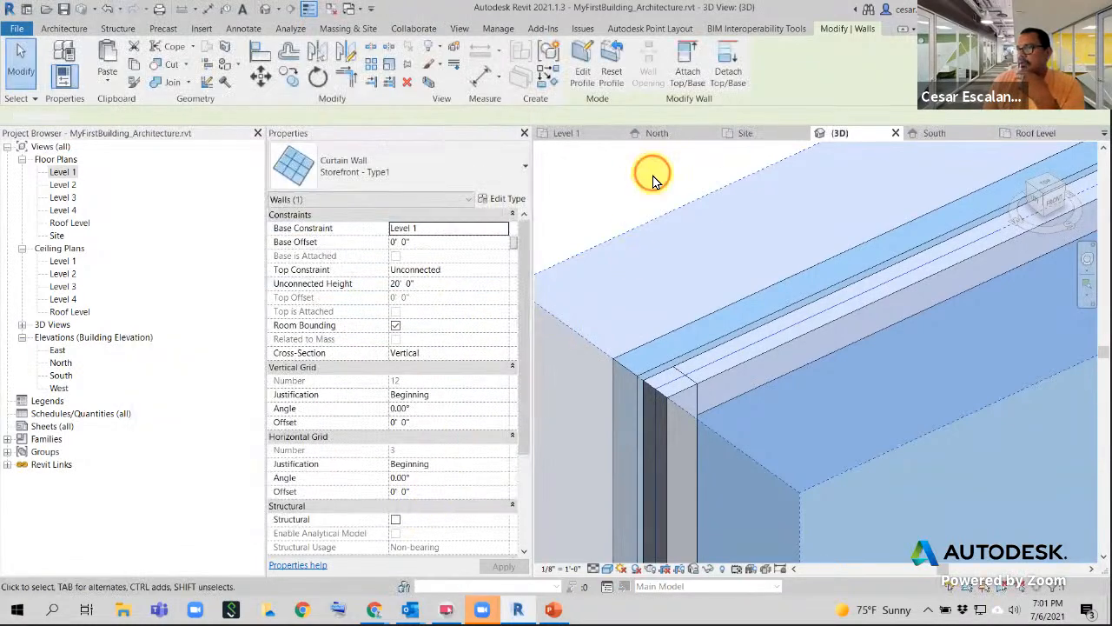
{"action": "left_click", "coordinate": [705, 343]}
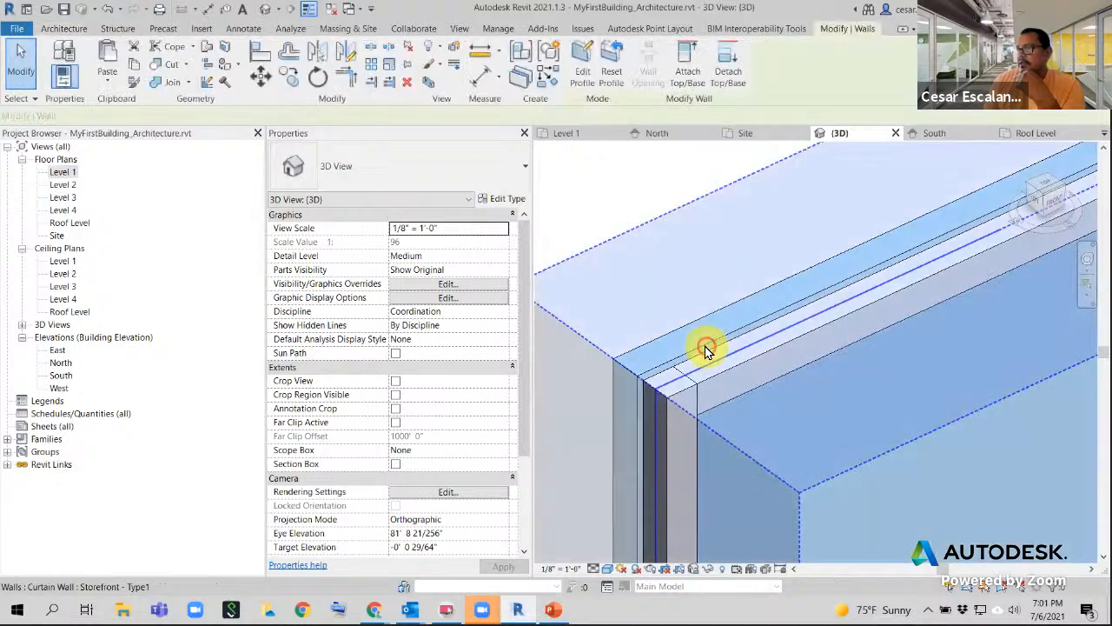
{"action": "mouse_move", "coordinate": [527, 319]}
{"action": "left_mouse_down"}
{"action": "mouse_move", "coordinate": [522, 421]}
{"action": "mouse_move", "coordinate": [534, 305]}
{"action": "left_mouse_up"}
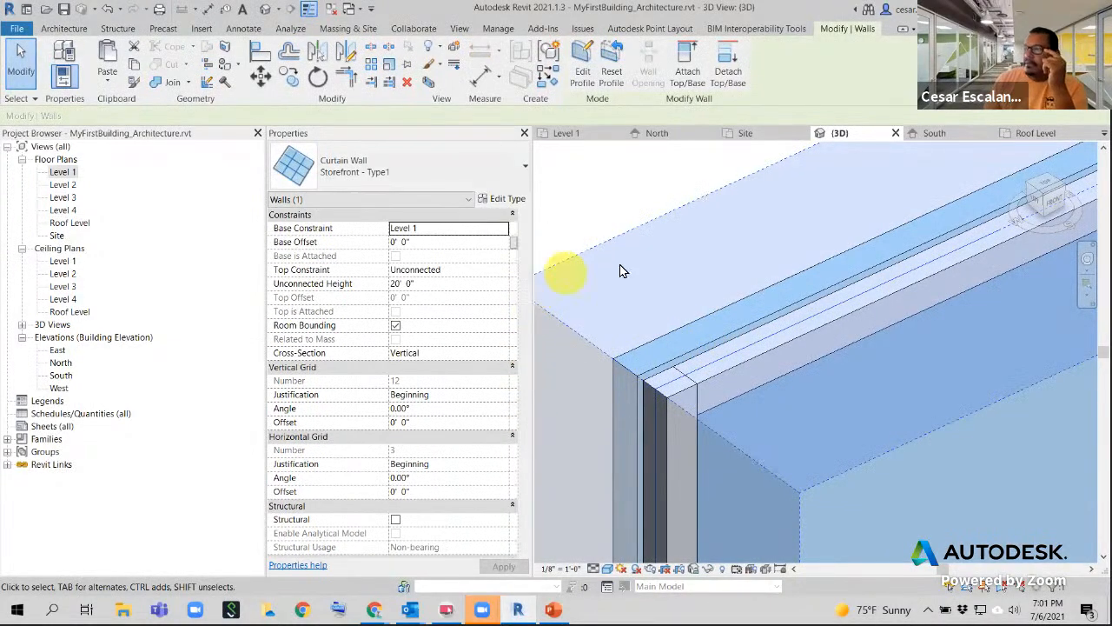
{"action": "left_click", "coordinate": [722, 249]}
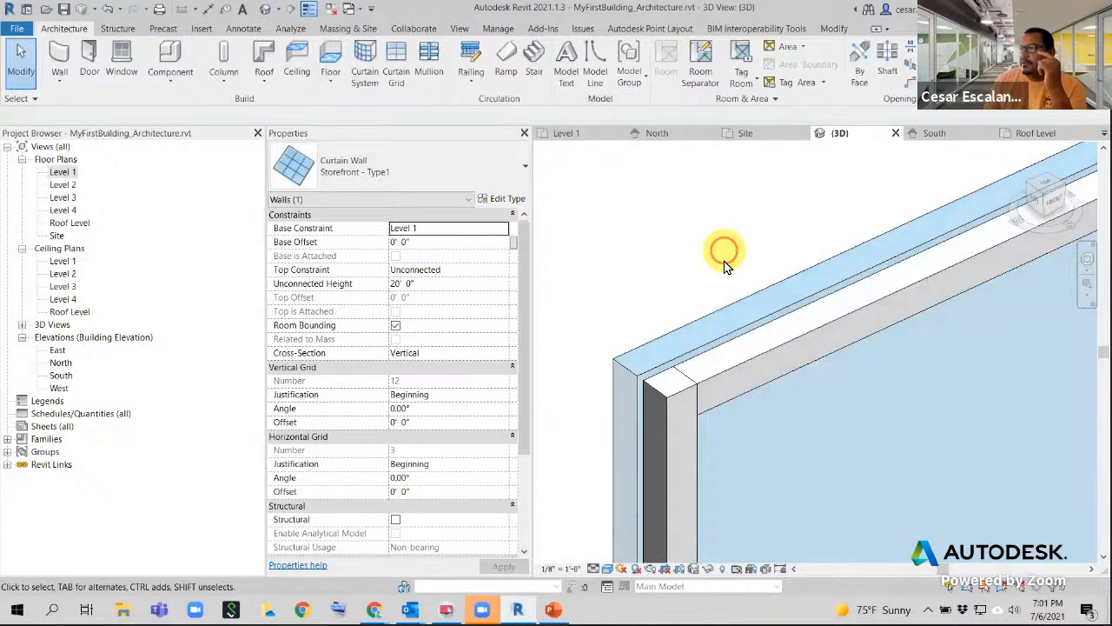
- Change the Glazed panel type's Offset from 1 1/4" to 0 and accept the warning
{"action": "key", "text": "Tab"}
{"action": "left_click", "coordinate": [728, 315]}
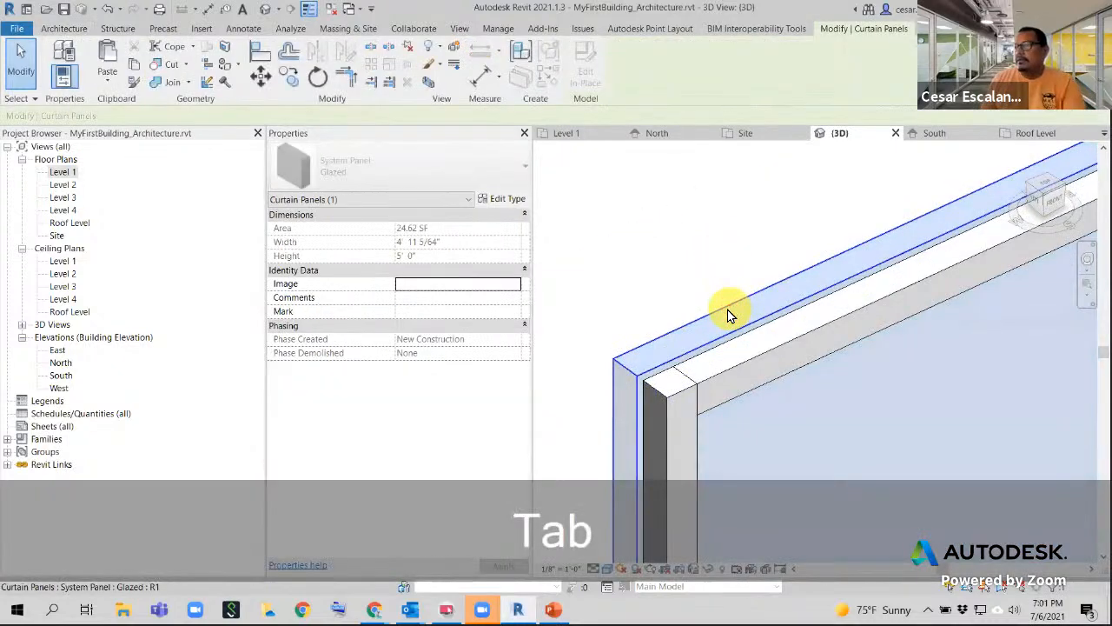
{"action": "left_click", "coordinate": [504, 199]}
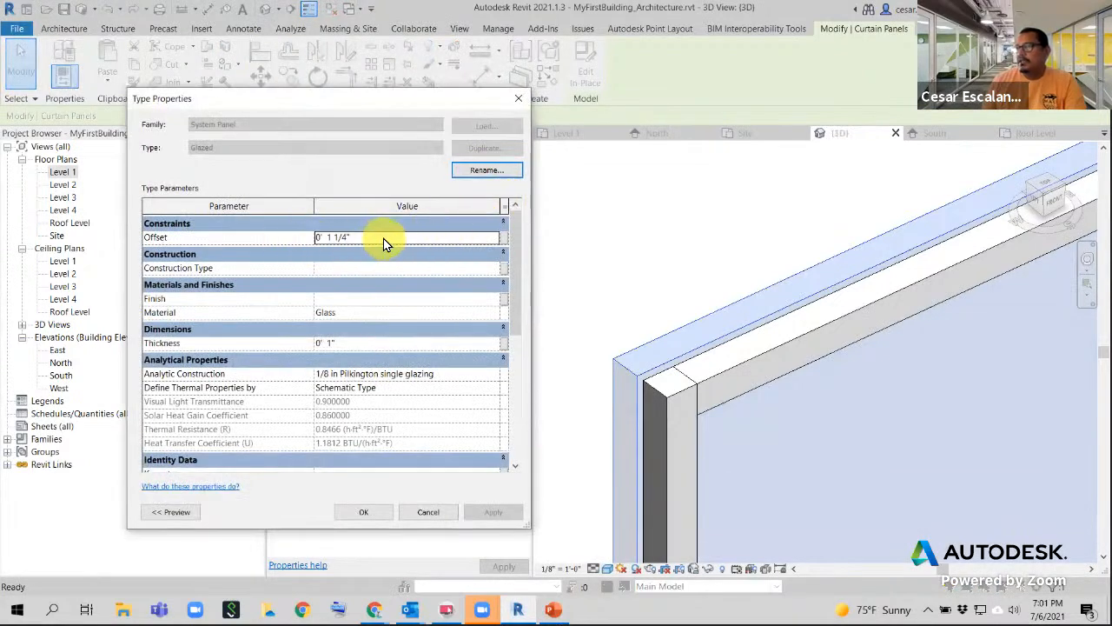
{"action": "left_click", "coordinate": [384, 239]}
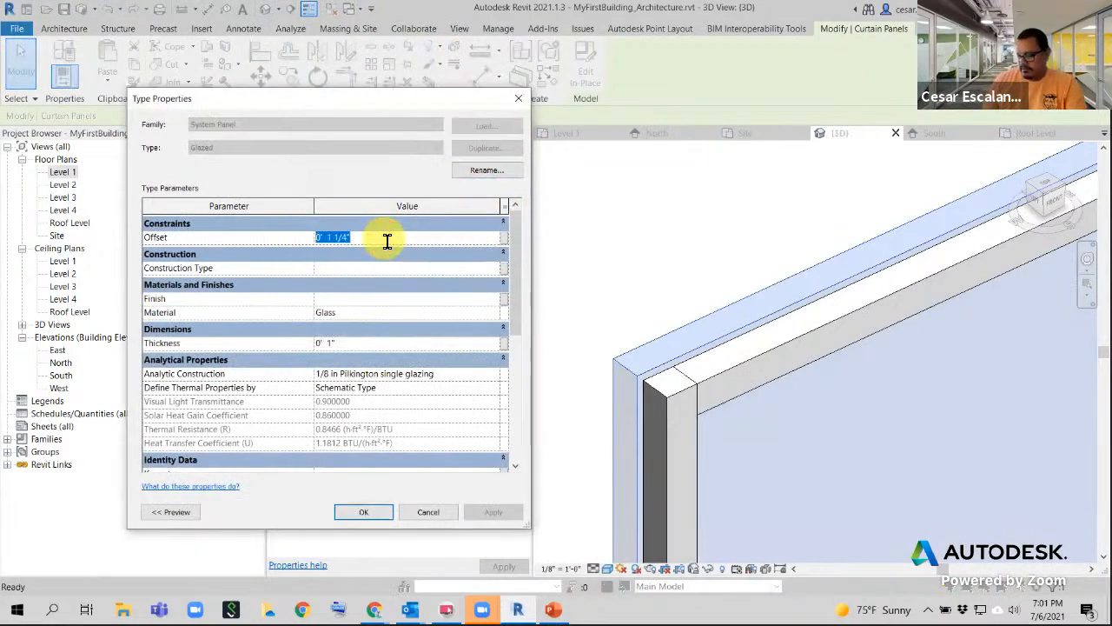
{"action": "type", "text": "0"}
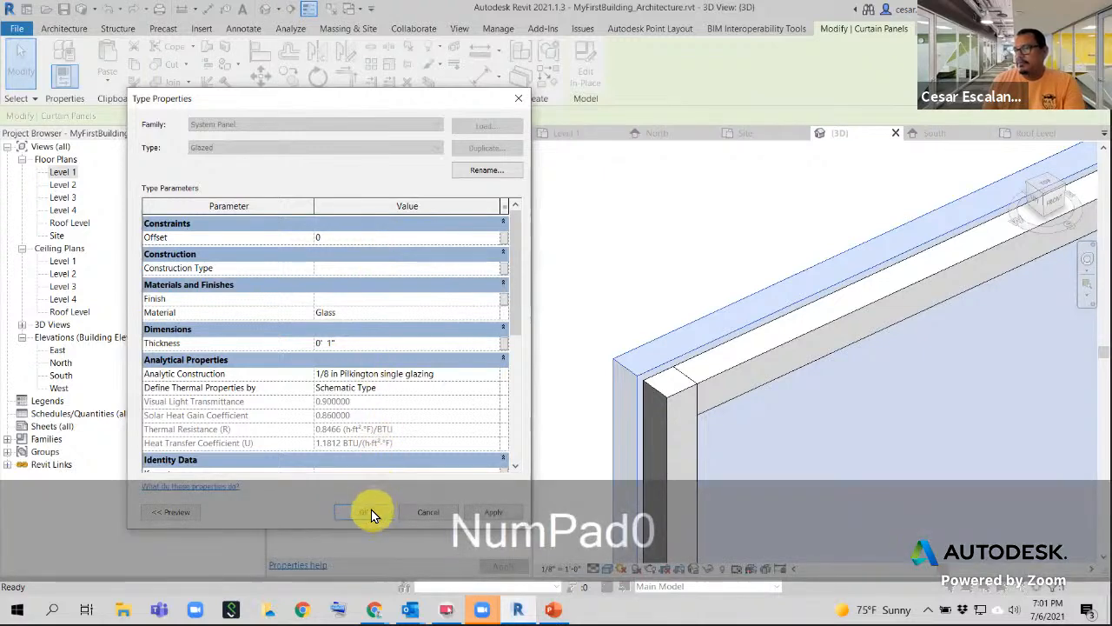
{"action": "left_click", "coordinate": [363, 511]}
{"action": "left_click", "coordinate": [379, 364]}
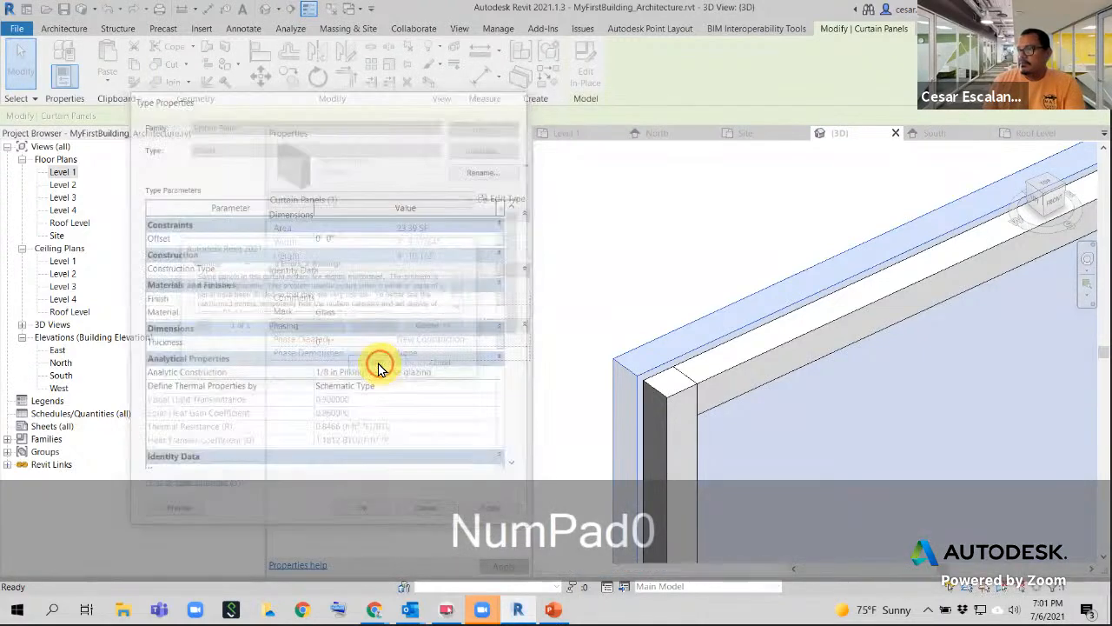
{"action": "scroll", "coordinate": [715, 340], "scroll_direction": "down", "scroll_amount": 2}
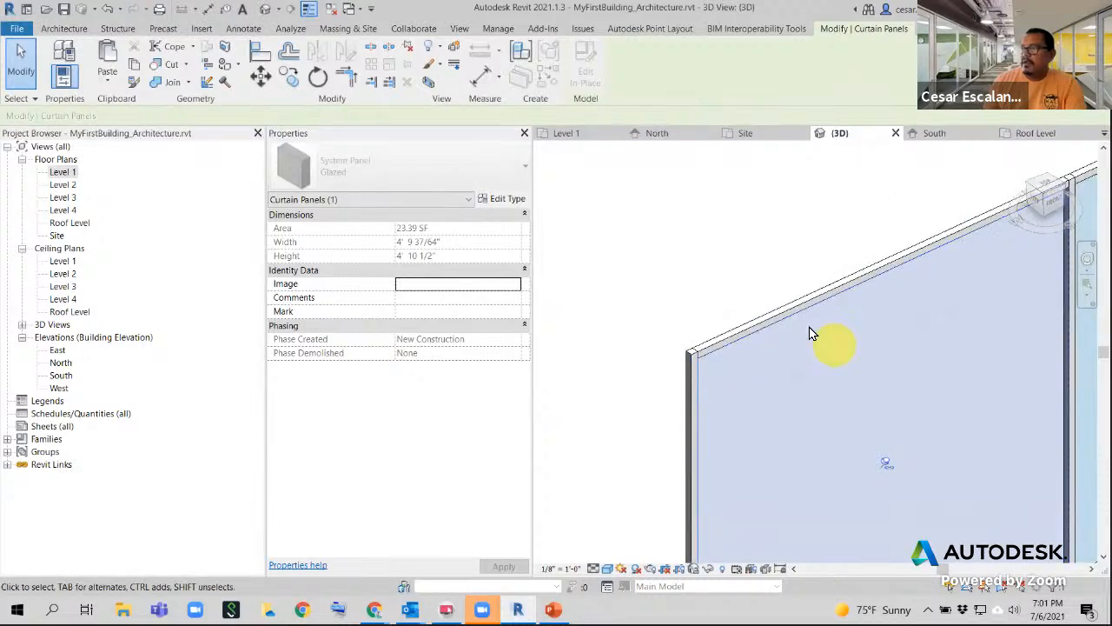
- Undo twice to revert the panel offset change
{"action": "left_click", "coordinate": [108, 10]}
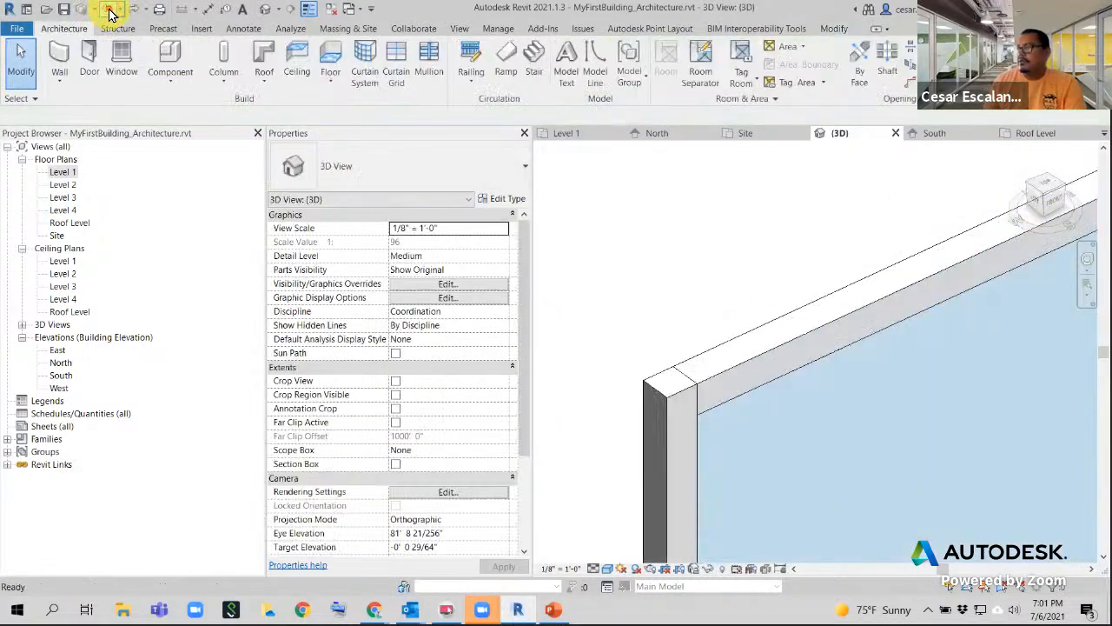
{"action": "left_click", "coordinate": [110, 10]}
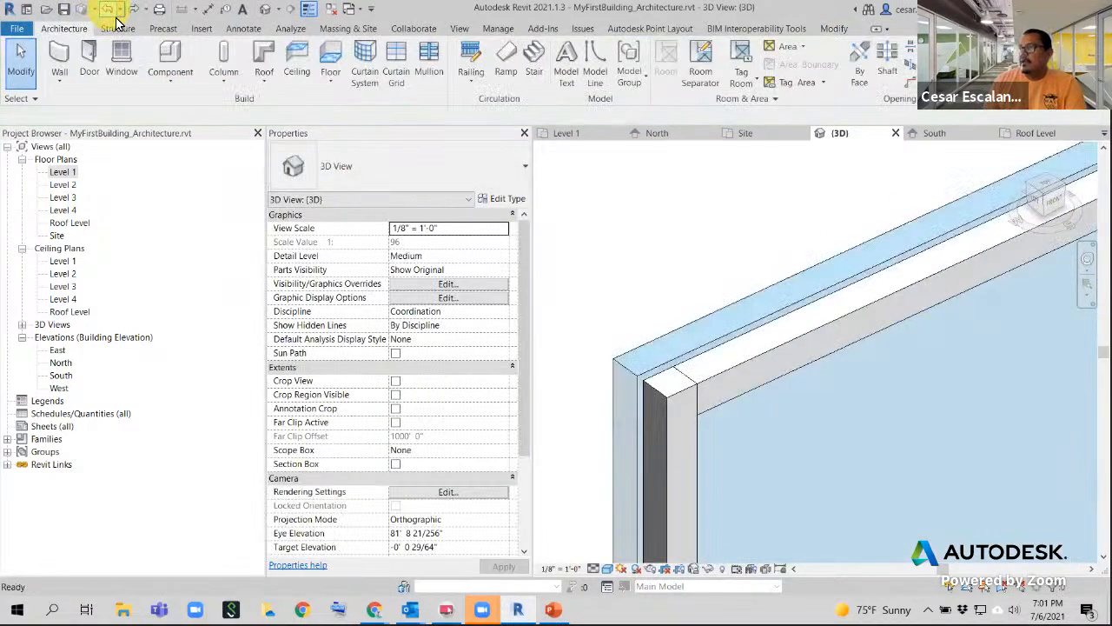
{"action": "scroll", "coordinate": [687, 291], "scroll_direction": "down", "scroll_amount": 4}
{"action": "middle_click_drag", "start_coordinate": [815, 419], "coordinate": [882, 376]}
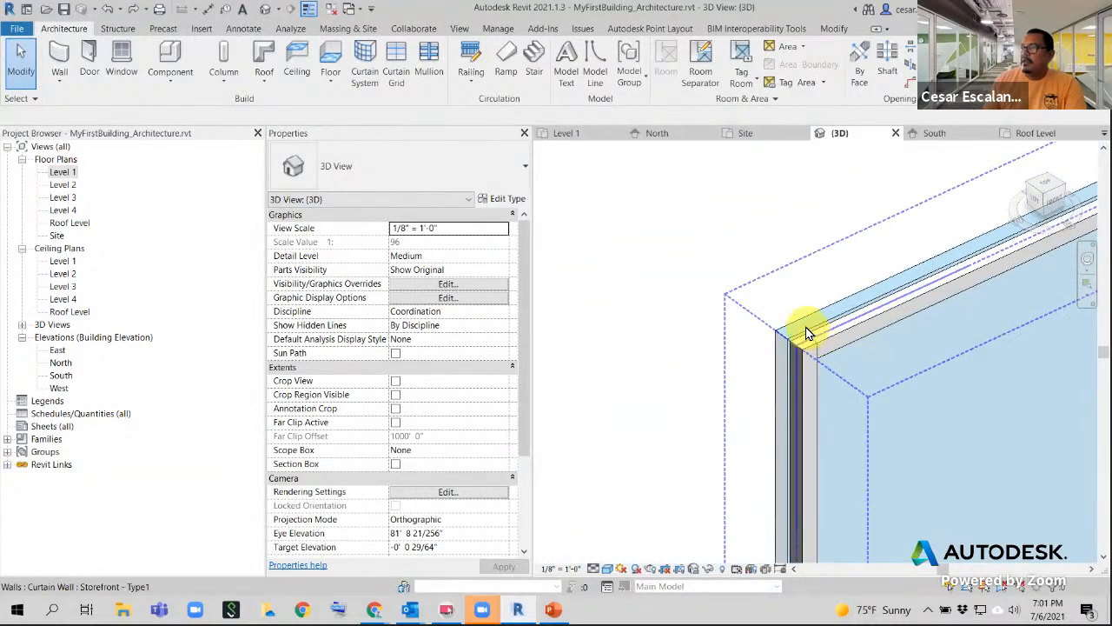
{"action": "scroll", "coordinate": [804, 322], "scroll_direction": "up", "scroll_amount": 3}
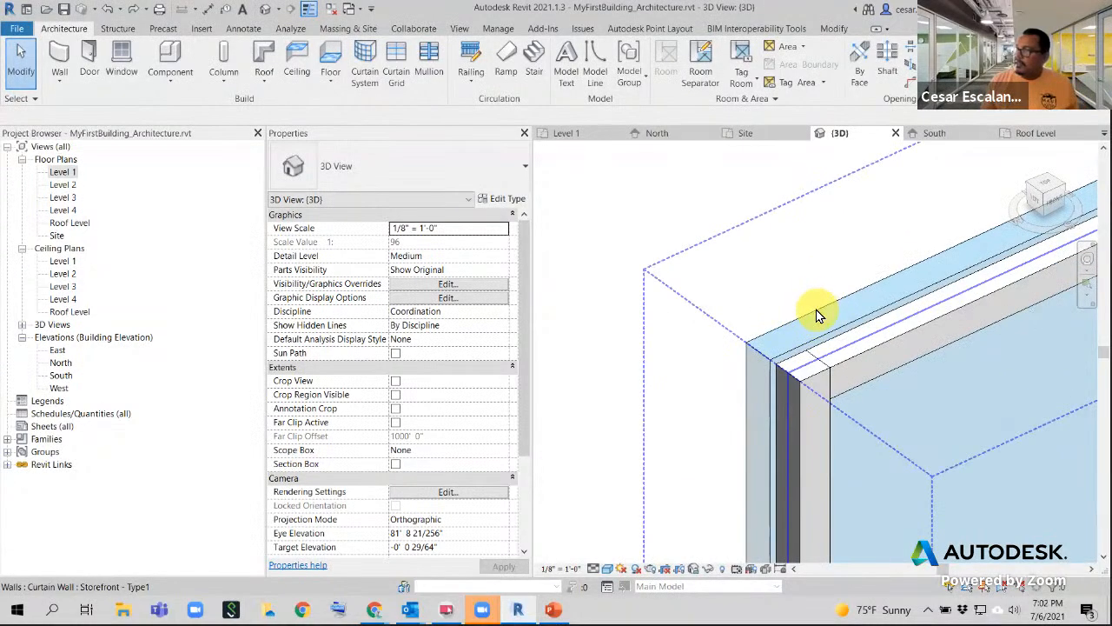
- Set the Glazed panel type's Offset to 0 again, resizing the panel to 23.39 SF
{"action": "key", "text": "Tab"}
{"action": "left_click", "coordinate": [816, 311]}
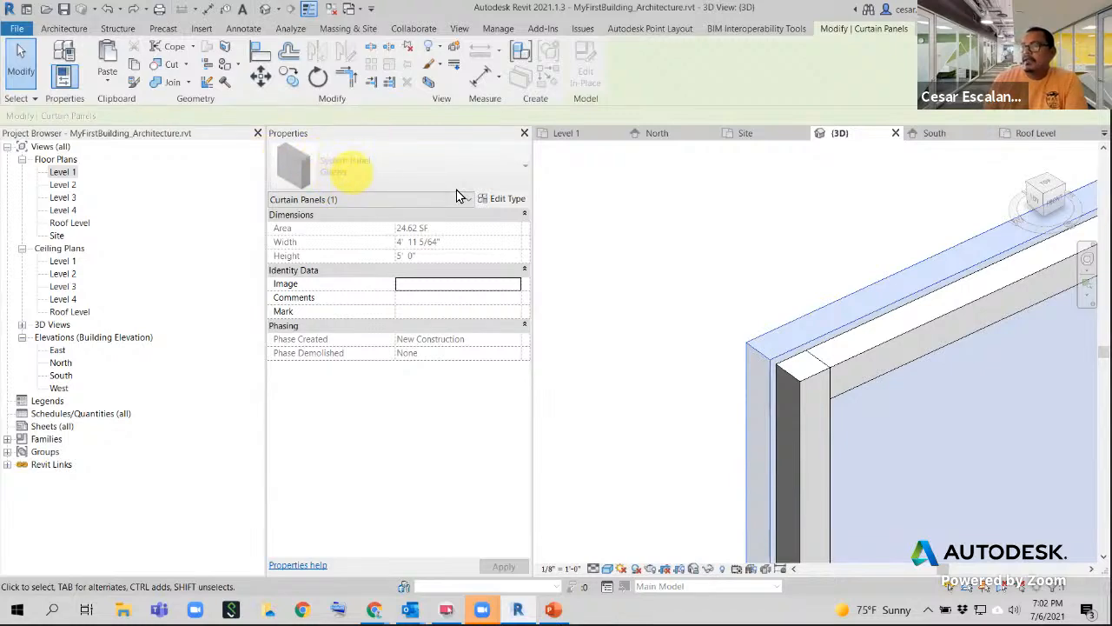
{"action": "left_click", "coordinate": [502, 200]}
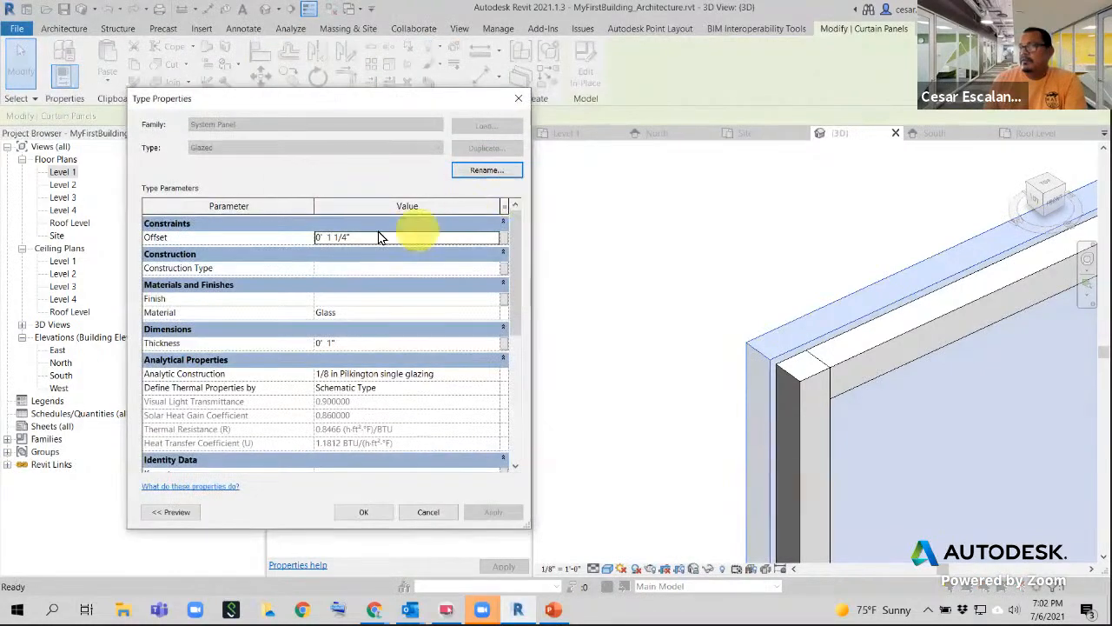
{"action": "left_click", "coordinate": [389, 244]}
{"action": "type", "text": "0"}
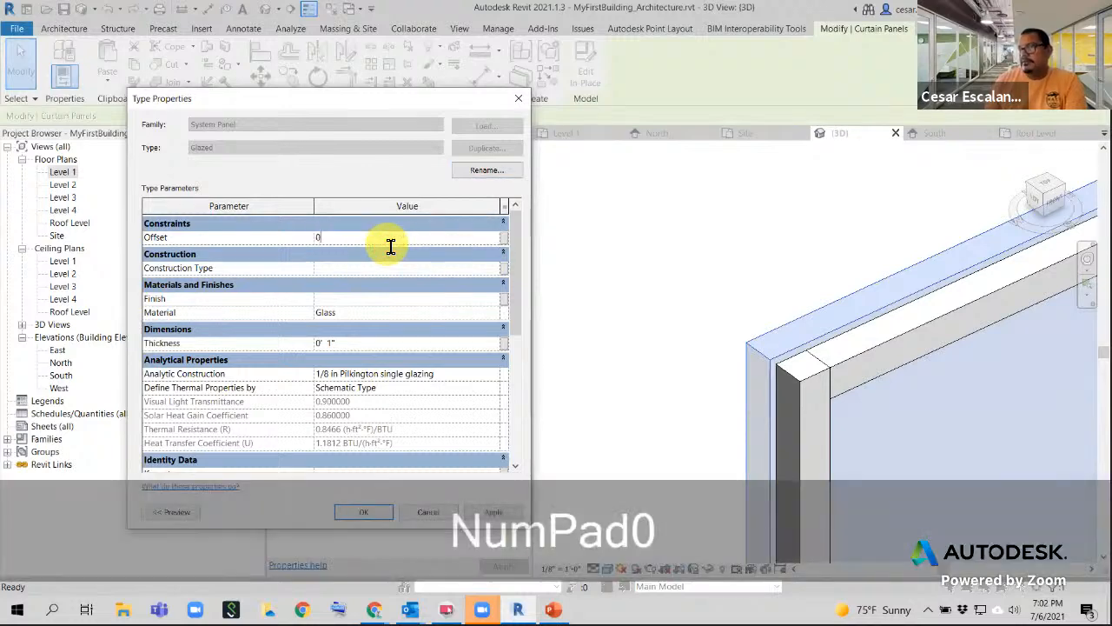
{"action": "left_click", "coordinate": [373, 518]}
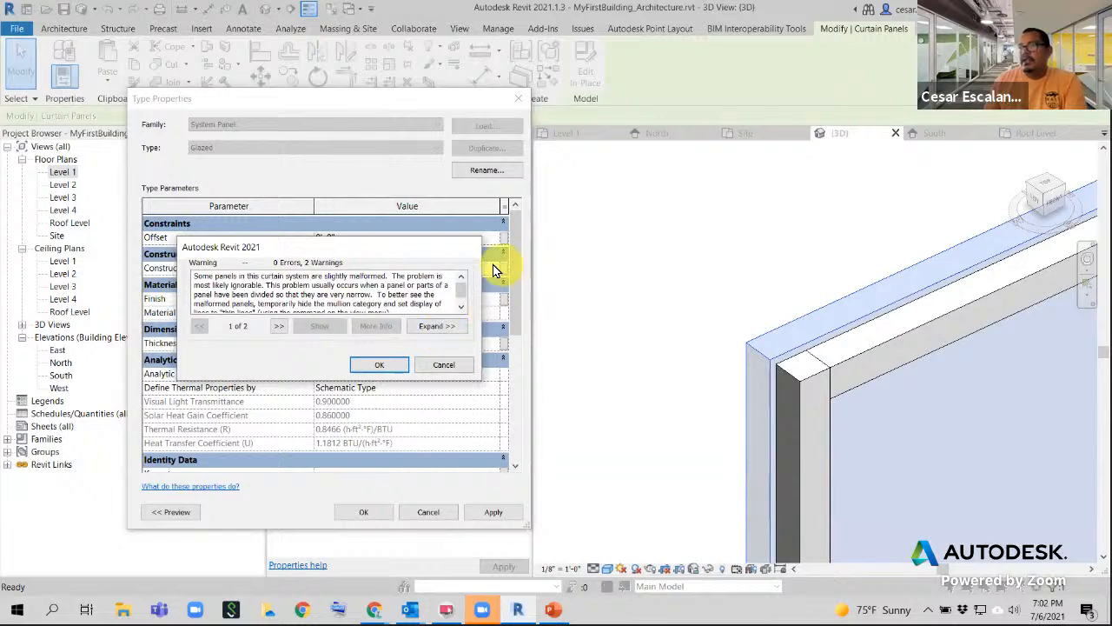
{"action": "left_click", "coordinate": [378, 365]}
{"action": "scroll", "coordinate": [545, 321], "scroll_direction": "down", "scroll_amount": 5}
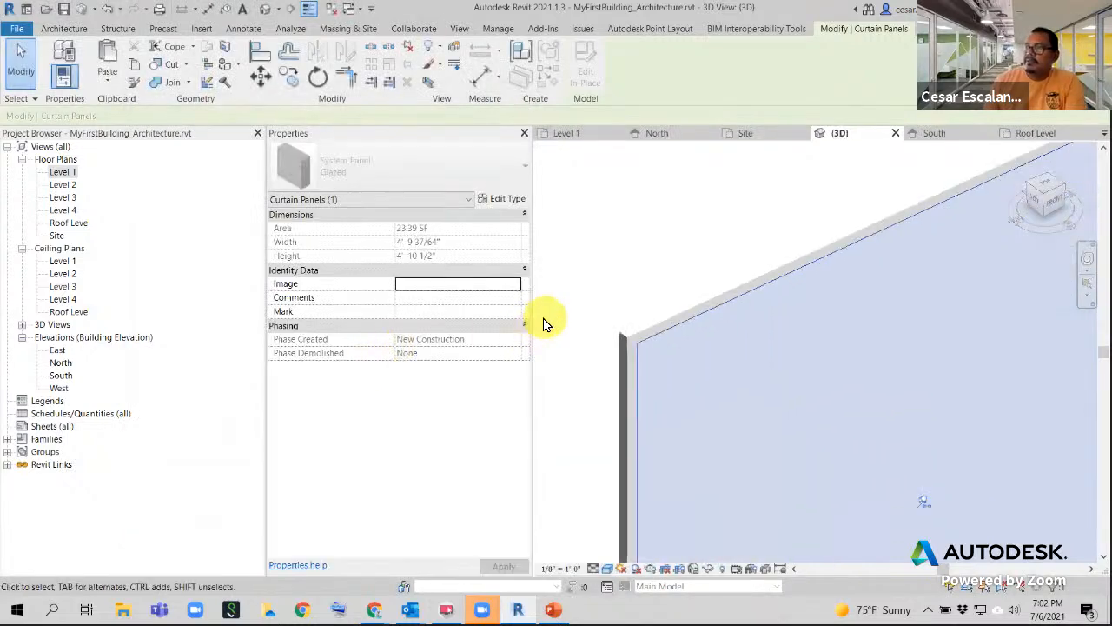
{"action": "left_click", "coordinate": [698, 256]}
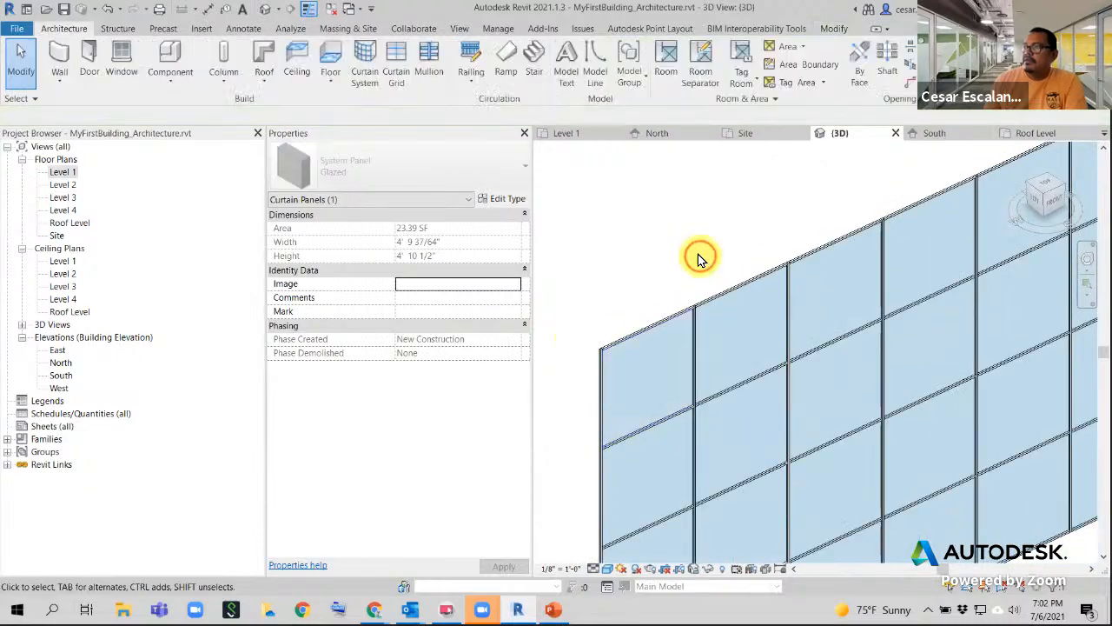
{"action": "scroll", "coordinate": [698, 259], "scroll_direction": "down", "scroll_amount": 2}
{"action": "middle_click_drag", "start_coordinate": [955, 379], "coordinate": [670, 519]}
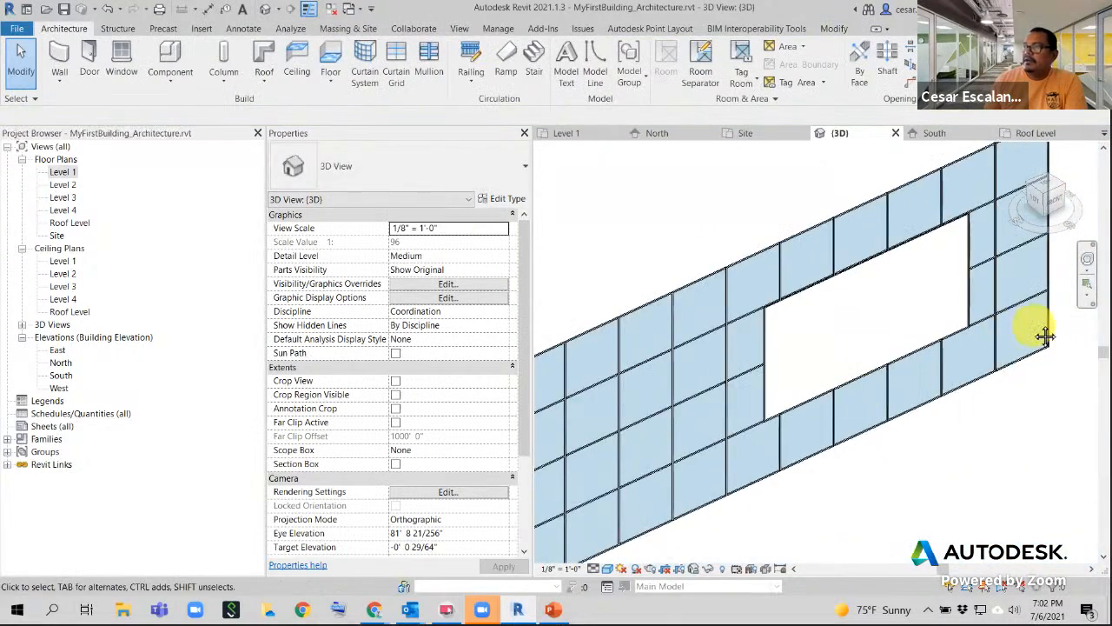
{"action": "middle_click_drag", "start_coordinate": [1045, 338], "coordinate": [832, 469]}
{"action": "scroll", "coordinate": [851, 256], "scroll_direction": "up", "scroll_amount": 4}
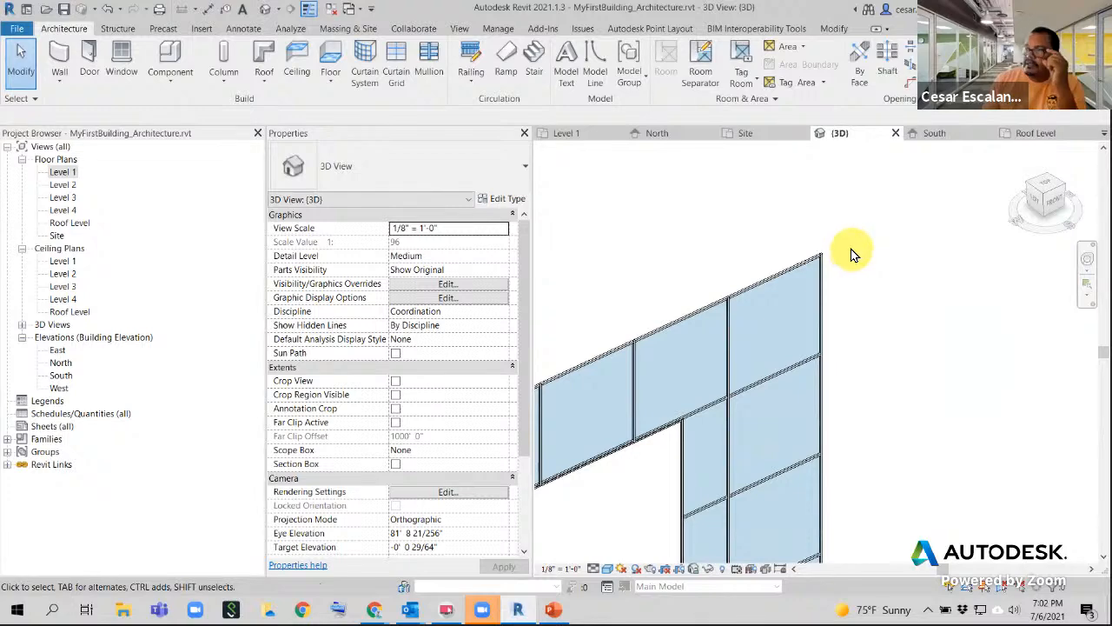
{"action": "scroll", "coordinate": [830, 257], "scroll_direction": "up", "scroll_amount": 4}
{"action": "scroll", "coordinate": [876, 240], "scroll_direction": "down", "scroll_amount": 2}
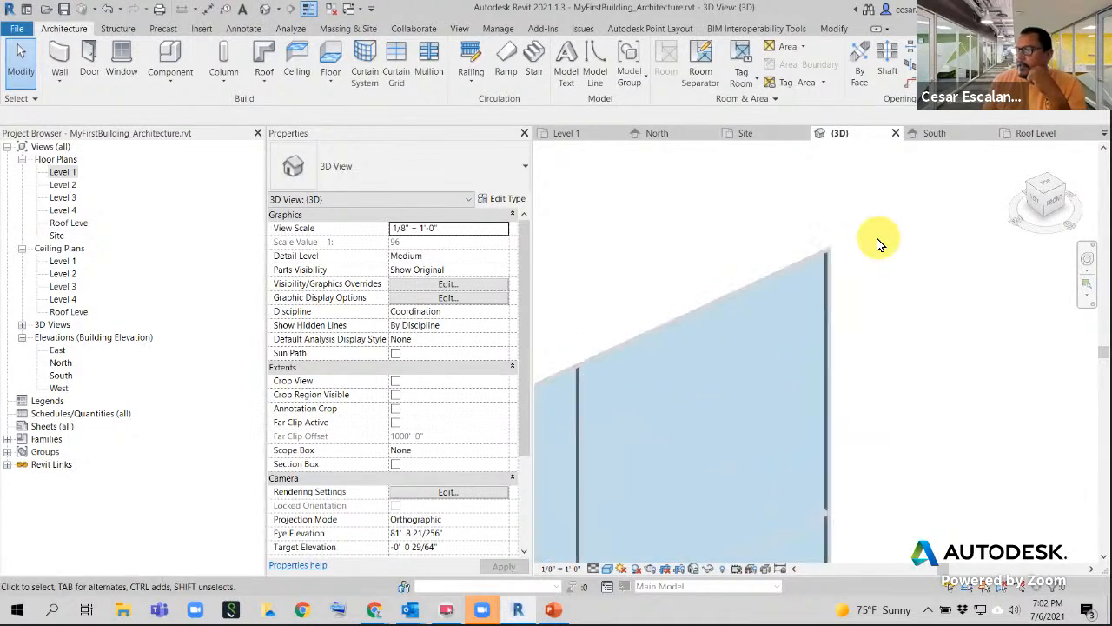
{"action": "scroll", "coordinate": [808, 330], "scroll_direction": "down", "scroll_amount": 3}
{"action": "middle_click_drag", "start_coordinate": [797, 365], "coordinate": [887, 260]}
{"action": "scroll", "coordinate": [711, 421], "scroll_direction": "up", "scroll_amount": 3}
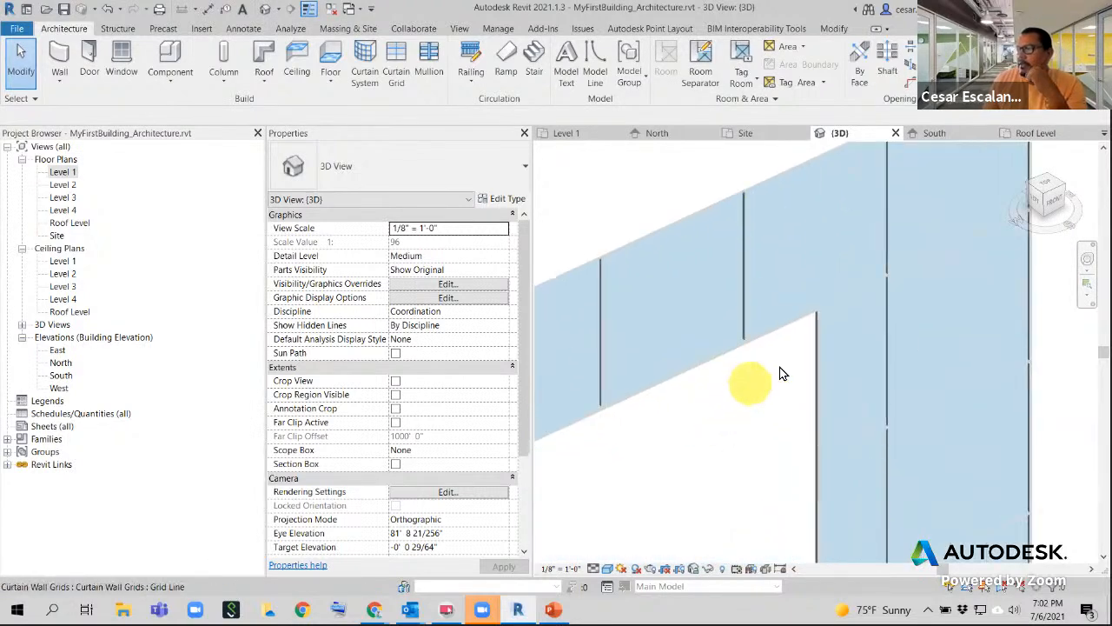
{"action": "scroll", "coordinate": [815, 361], "scroll_direction": "up", "scroll_amount": 2}
{"action": "scroll", "coordinate": [823, 363], "scroll_direction": "up", "scroll_amount": 2}
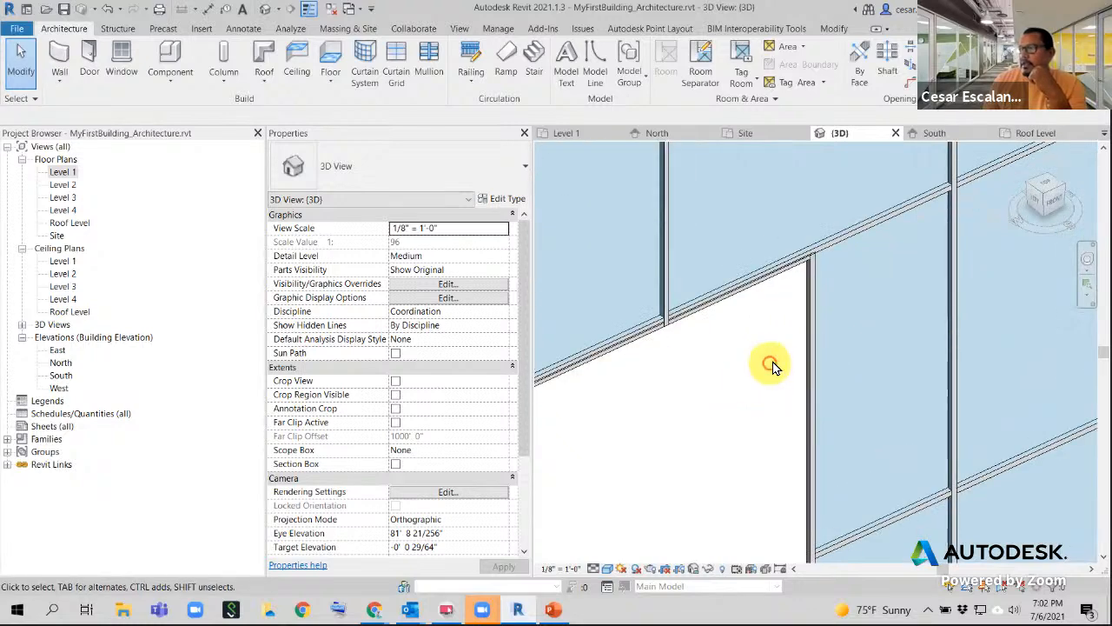
{"action": "scroll", "coordinate": [807, 360], "scroll_direction": "down", "scroll_amount": 5}
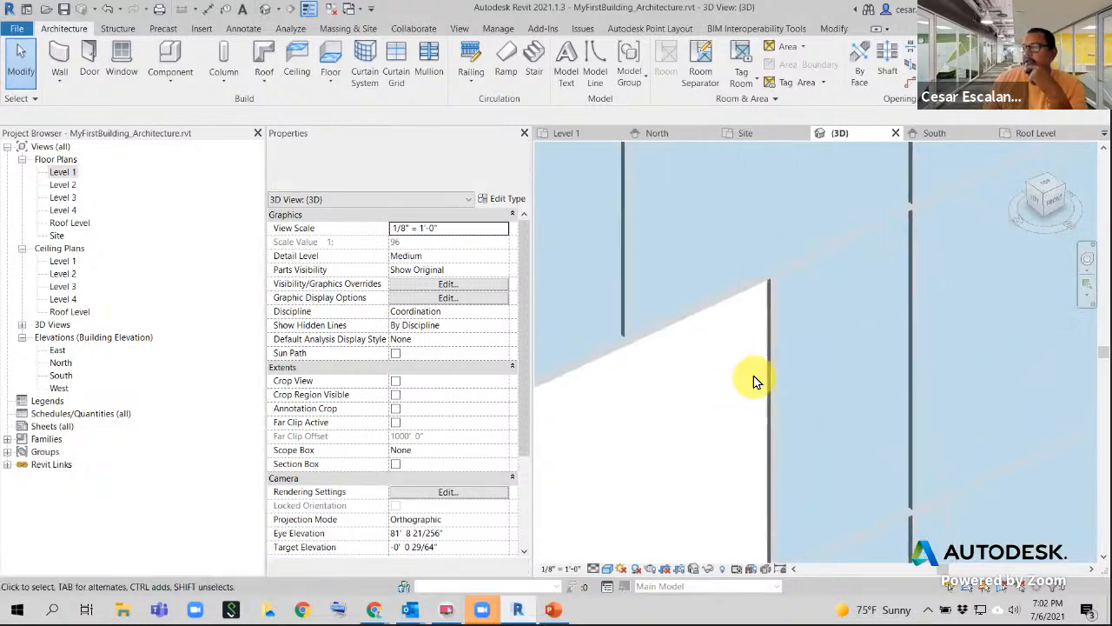
{"action": "scroll", "coordinate": [840, 231], "scroll_direction": "up", "scroll_amount": 3}
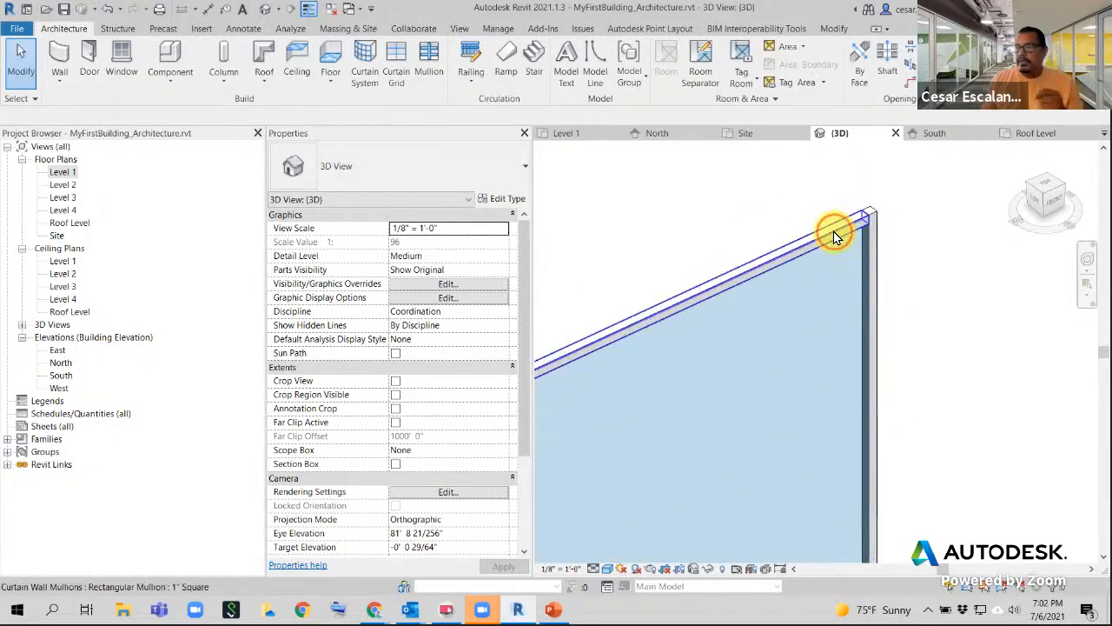
- Swap the wall's top horizontal mullion to the 2.5" x 5" rectangular mullion type
{"action": "left_click", "coordinate": [833, 231]}
{"action": "scroll", "coordinate": [865, 293], "scroll_direction": "down", "scroll_amount": 2}
{"action": "middle_click_drag", "start_coordinate": [771, 320], "coordinate": [901, 269]}
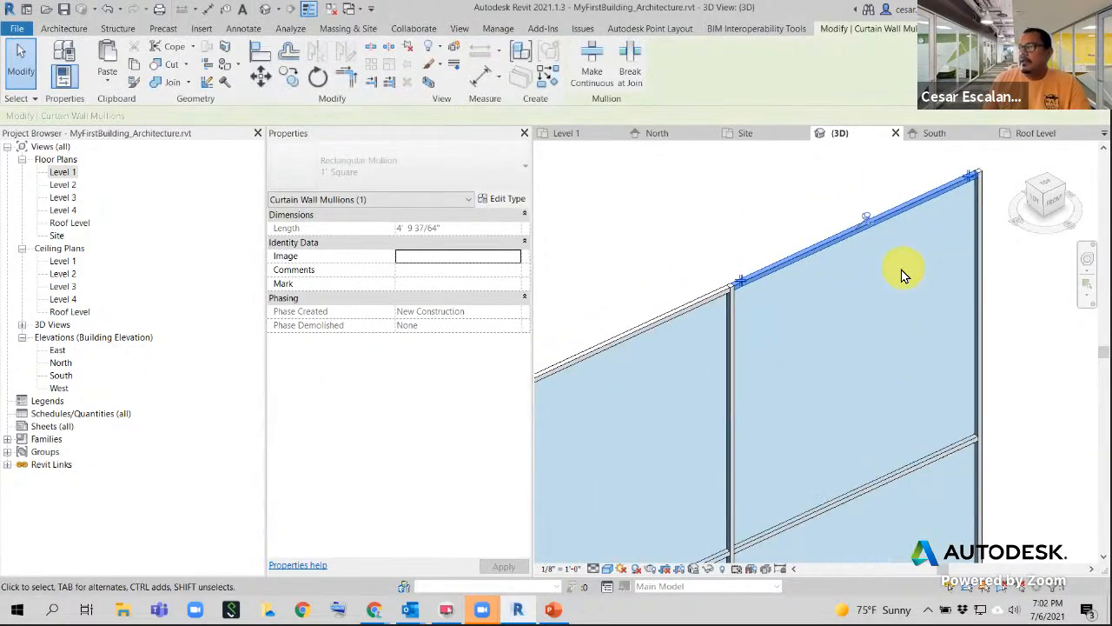
{"action": "scroll", "coordinate": [898, 278], "scroll_direction": "down", "scroll_amount": 3}
{"action": "scroll", "coordinate": [896, 252], "scroll_direction": "up", "scroll_amount": 4}
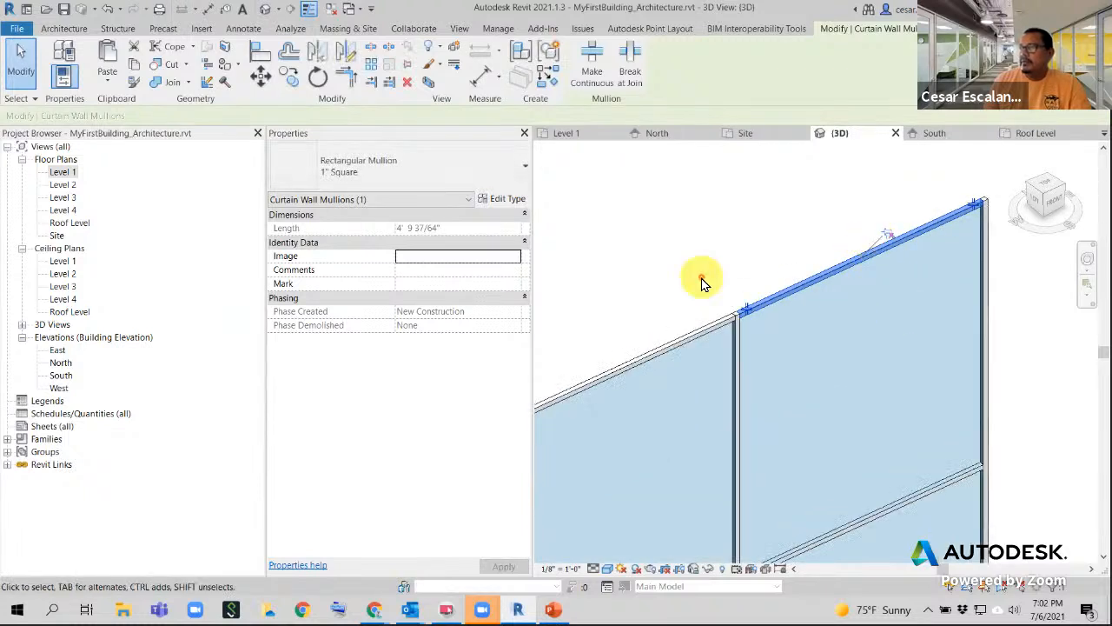
{"action": "left_click", "coordinate": [476, 174]}
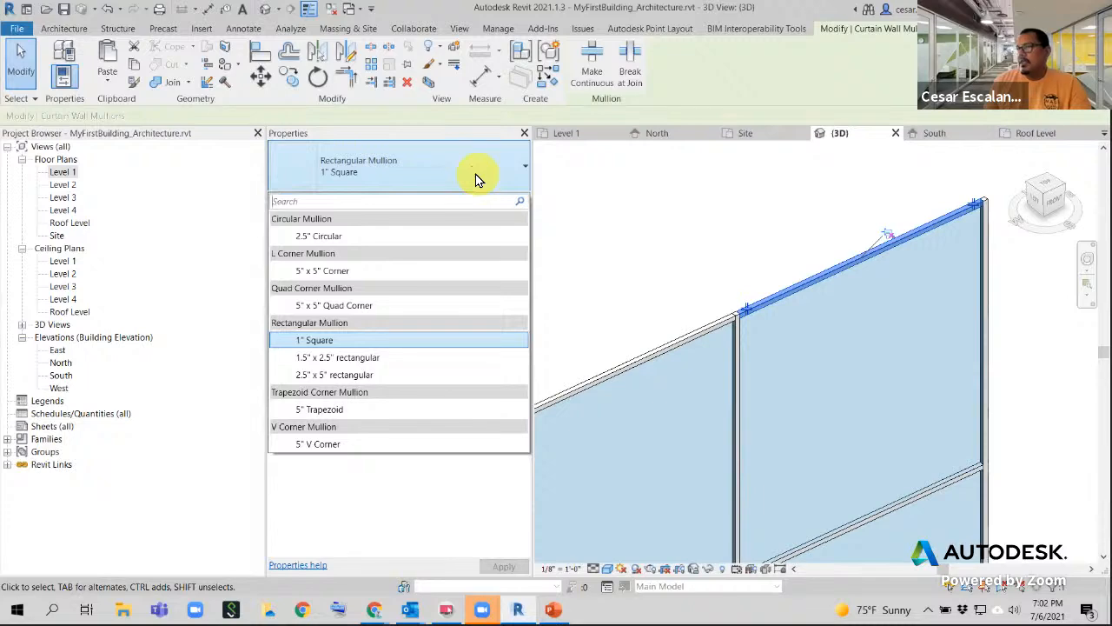
{"action": "left_click", "coordinate": [346, 374]}
{"action": "left_click", "coordinate": [713, 236]}
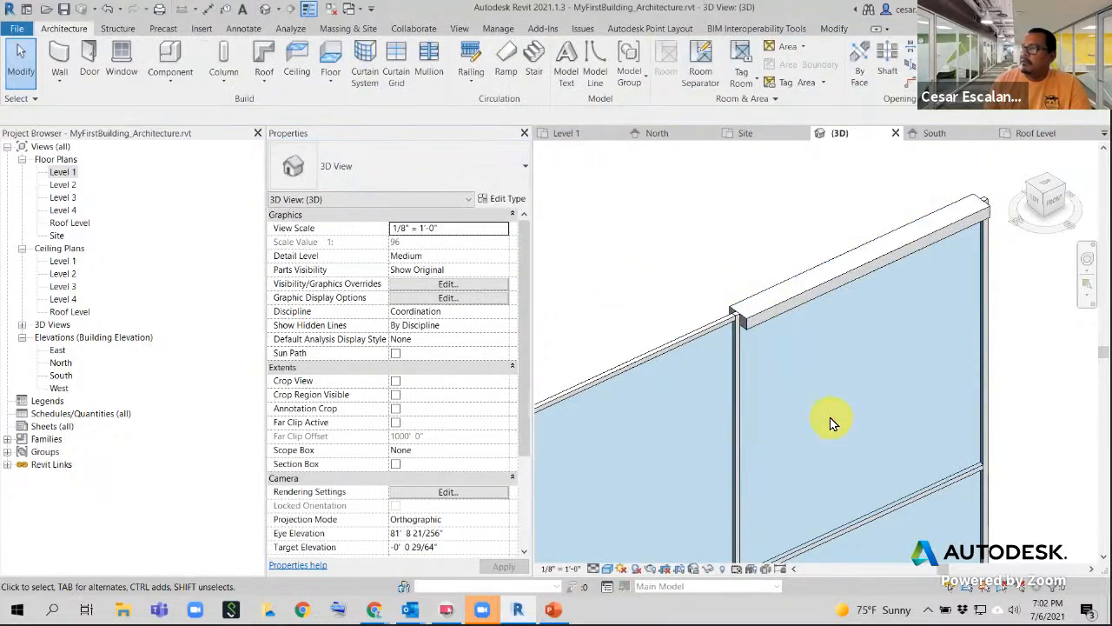
{"action": "scroll", "coordinate": [830, 422], "scroll_direction": "down", "scroll_amount": 2}
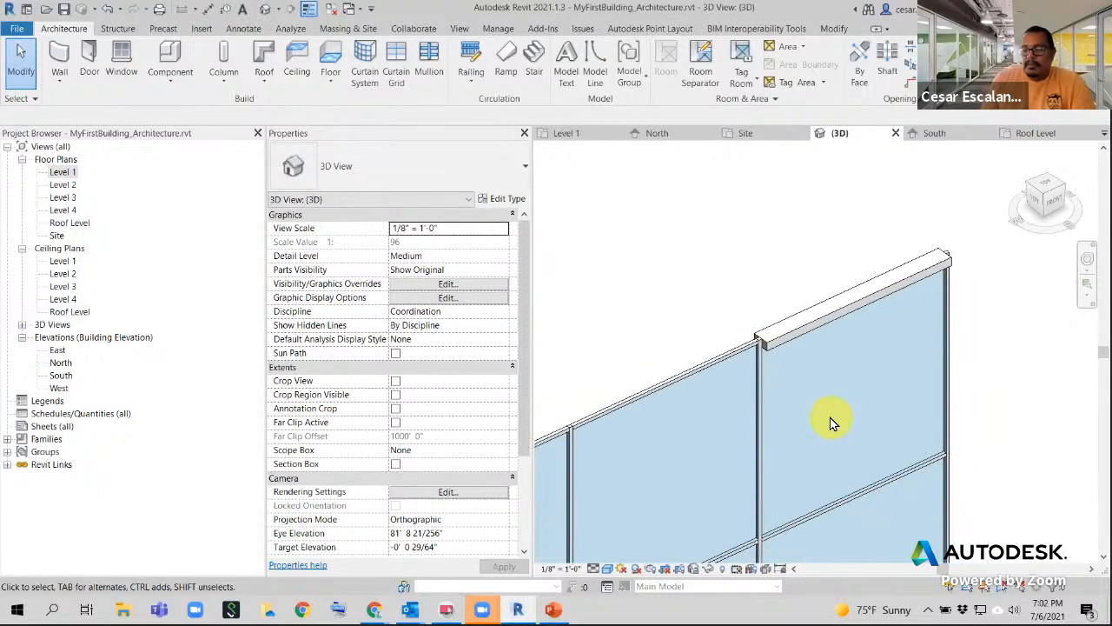
{"action": "middle_click_drag", "start_coordinate": [830, 418], "coordinate": [898, 318], "text": "shift"}
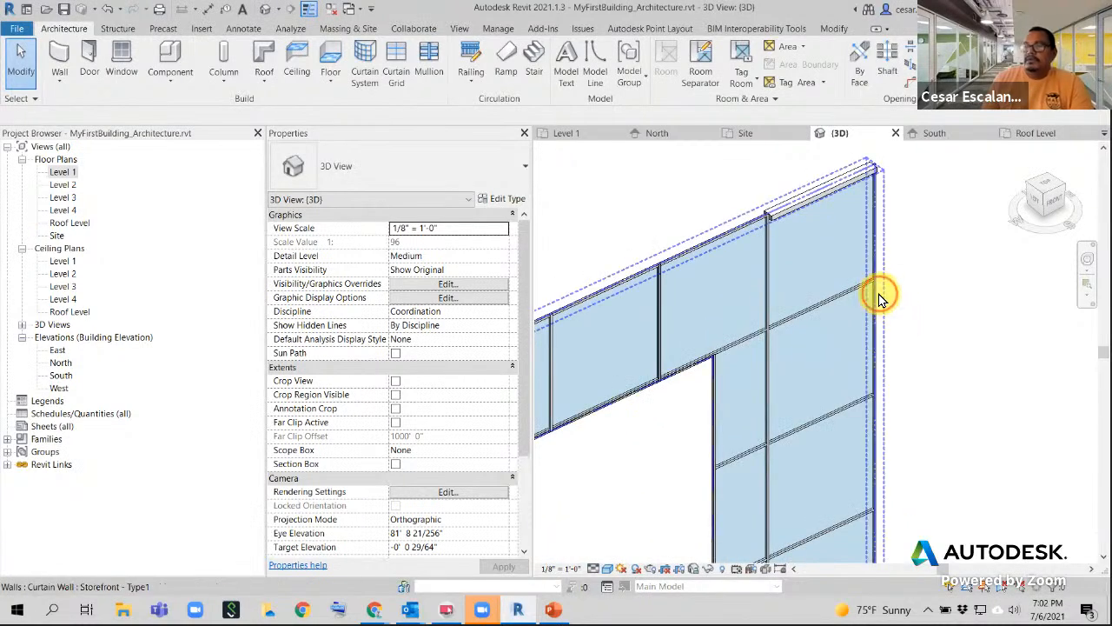
- Set the storefront type's horizontal Border 2 Type to Quad Corner Mullion 5" x 5"
{"action": "left_click", "coordinate": [879, 298]}
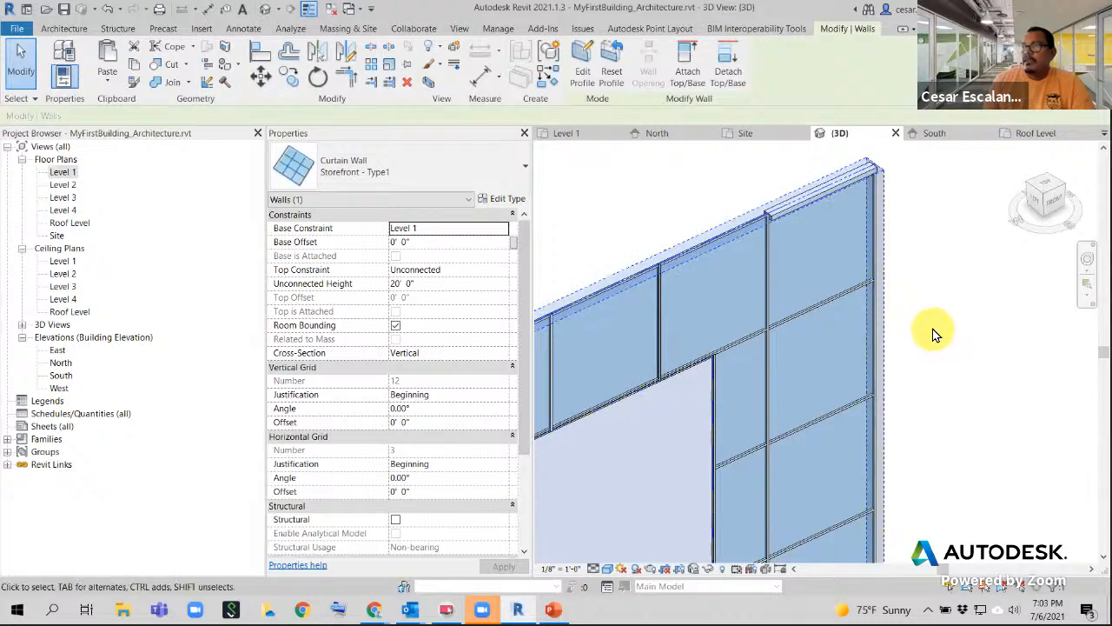
{"action": "left_click", "coordinate": [494, 200]}
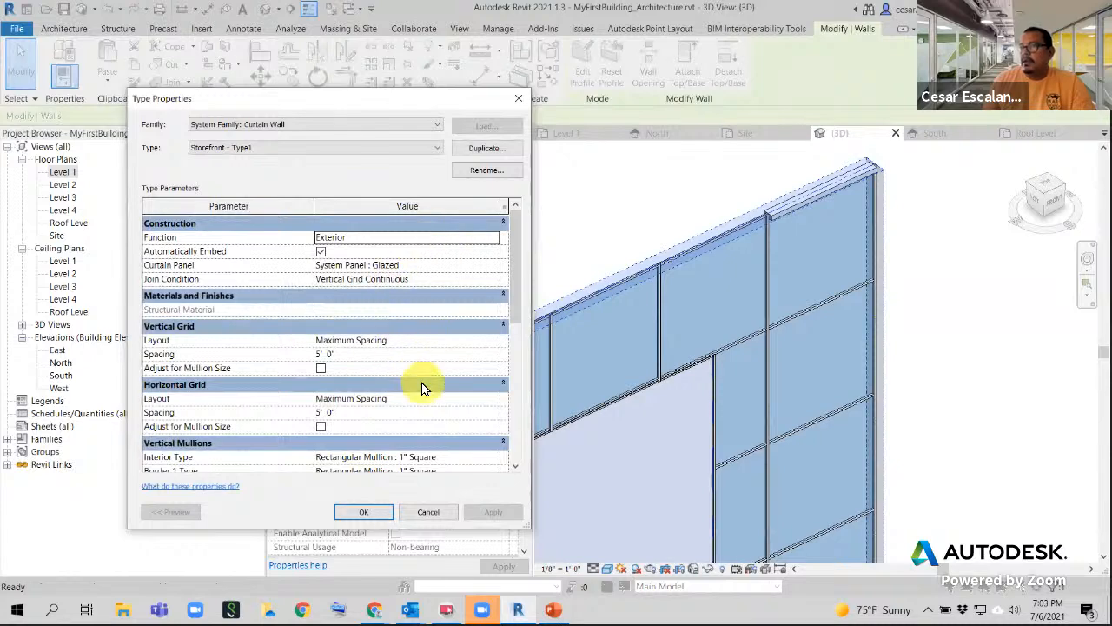
{"action": "scroll", "coordinate": [421, 385], "scroll_direction": "down", "scroll_amount": 1}
{"action": "scroll", "coordinate": [421, 386], "scroll_direction": "down", "scroll_amount": 3}
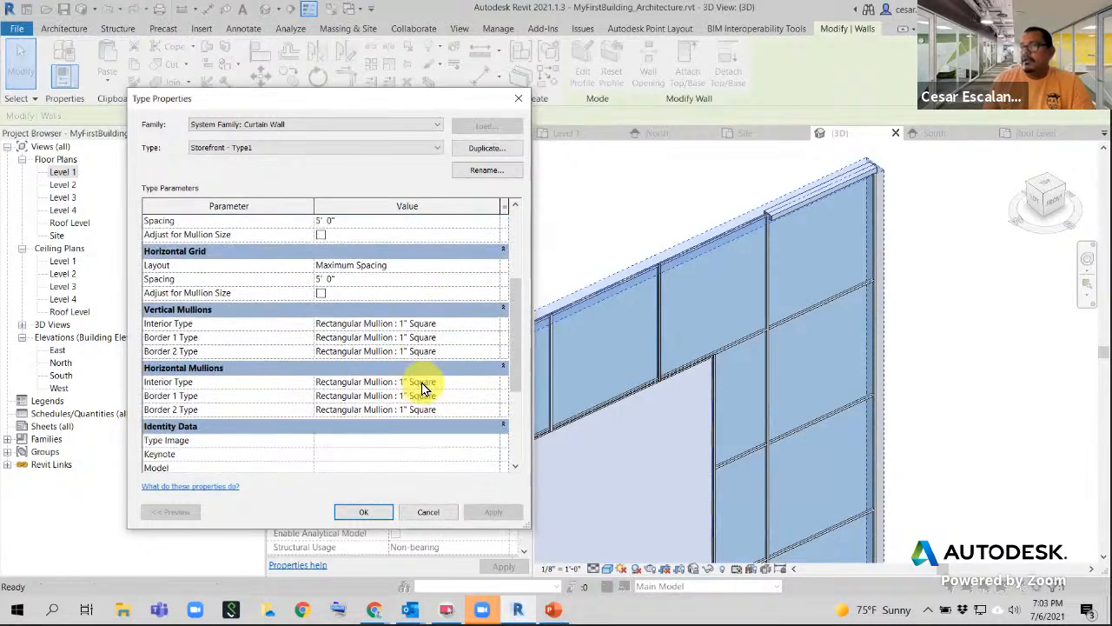
{"action": "left_click", "coordinate": [476, 412]}
{"action": "left_click", "coordinate": [494, 410]}
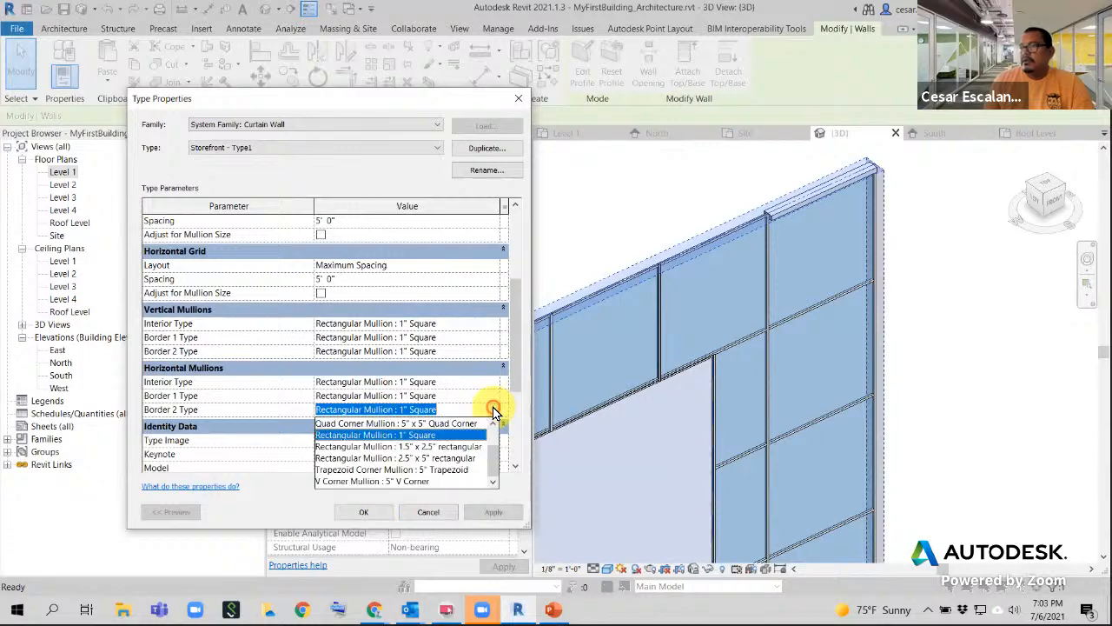
{"action": "left_click", "coordinate": [452, 423]}
{"action": "left_click", "coordinate": [496, 513]}
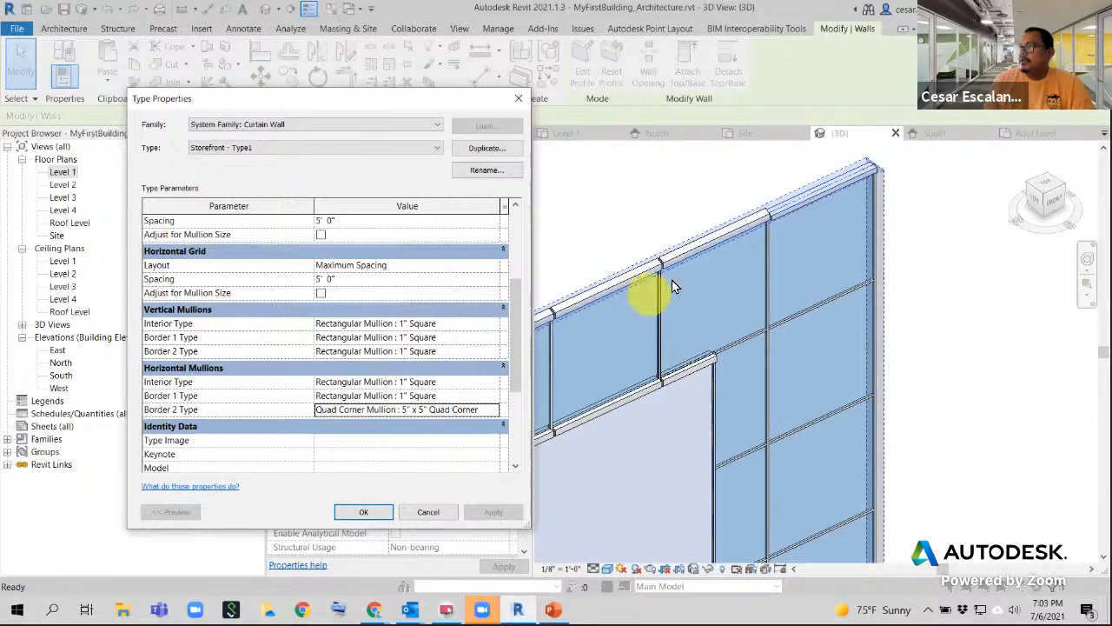
{"action": "left_click", "coordinate": [787, 307]}
{"action": "left_click", "coordinate": [365, 511]}
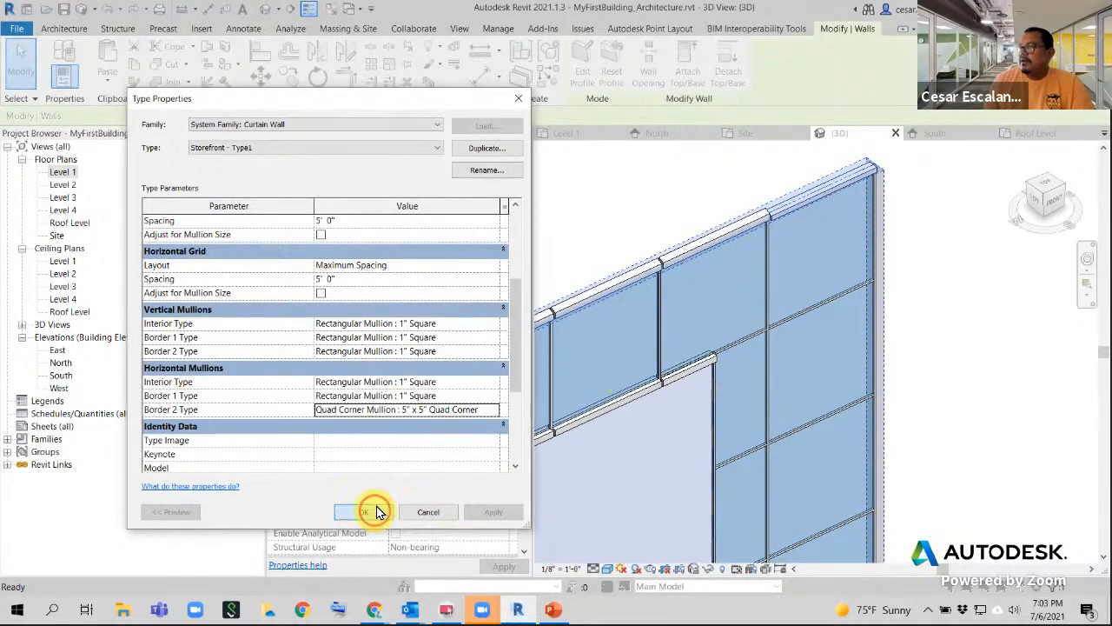
- Check the wall's top edge, then undo the quad corner mullion change
{"action": "scroll", "coordinate": [839, 205], "scroll_direction": "up", "scroll_amount": 3}
{"action": "middle_click_drag", "start_coordinate": [838, 205], "coordinate": [744, 427]}
{"action": "scroll", "coordinate": [745, 427], "scroll_direction": "down", "scroll_amount": 3}
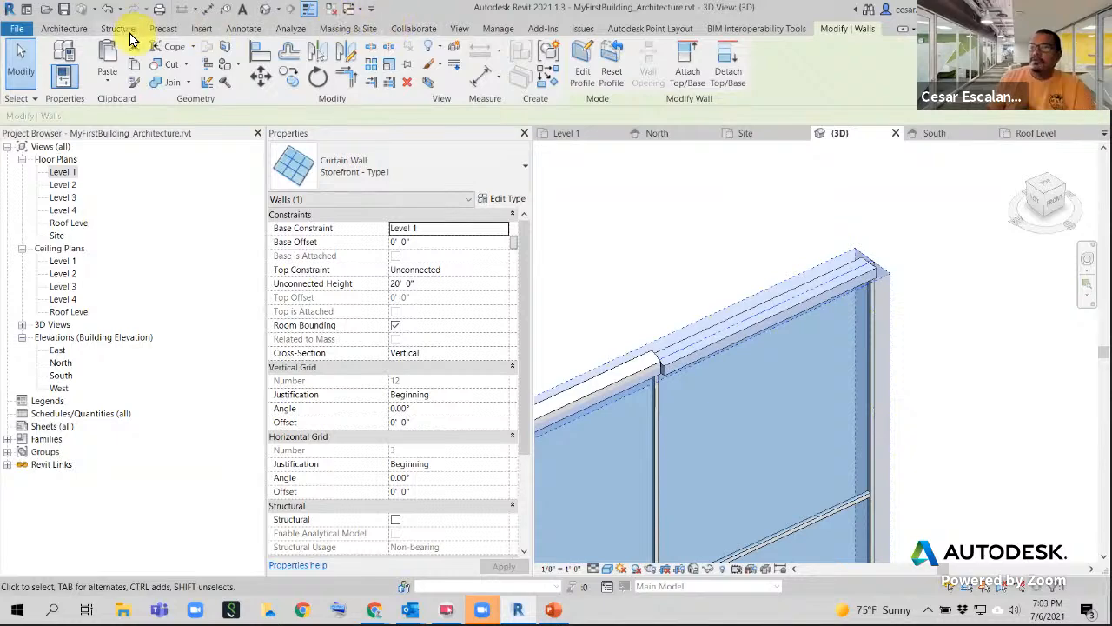
{"action": "left_click", "coordinate": [108, 10]}
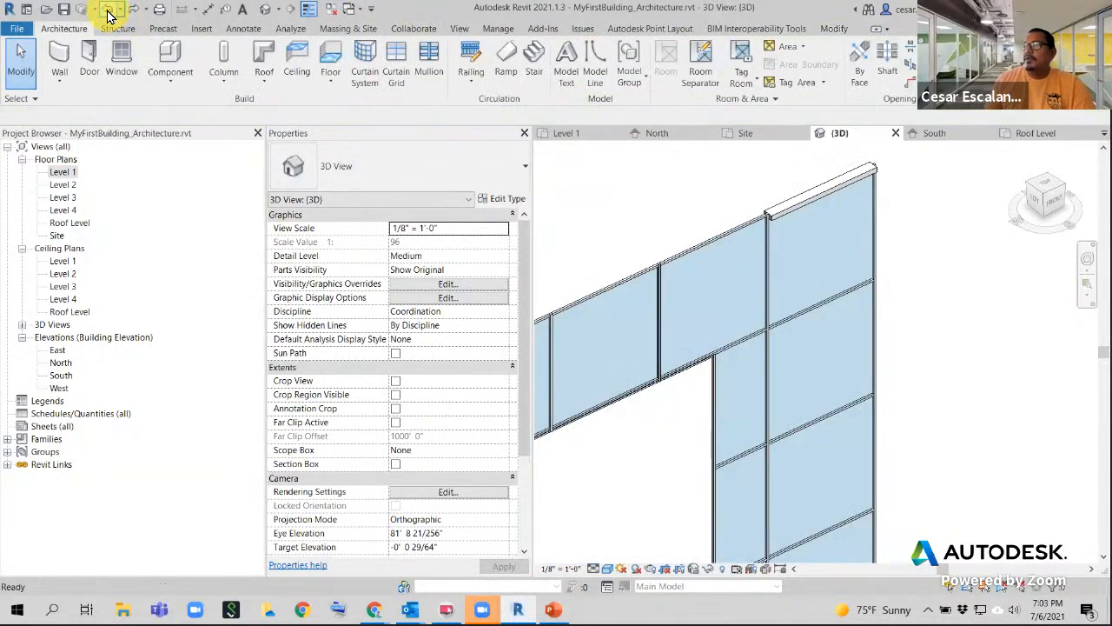
- Undo again to restore the 1" square border mullions and frame all three curtain walls
{"action": "left_click", "coordinate": [108, 10]}
{"action": "scroll", "coordinate": [783, 303], "scroll_direction": "down", "scroll_amount": 3}
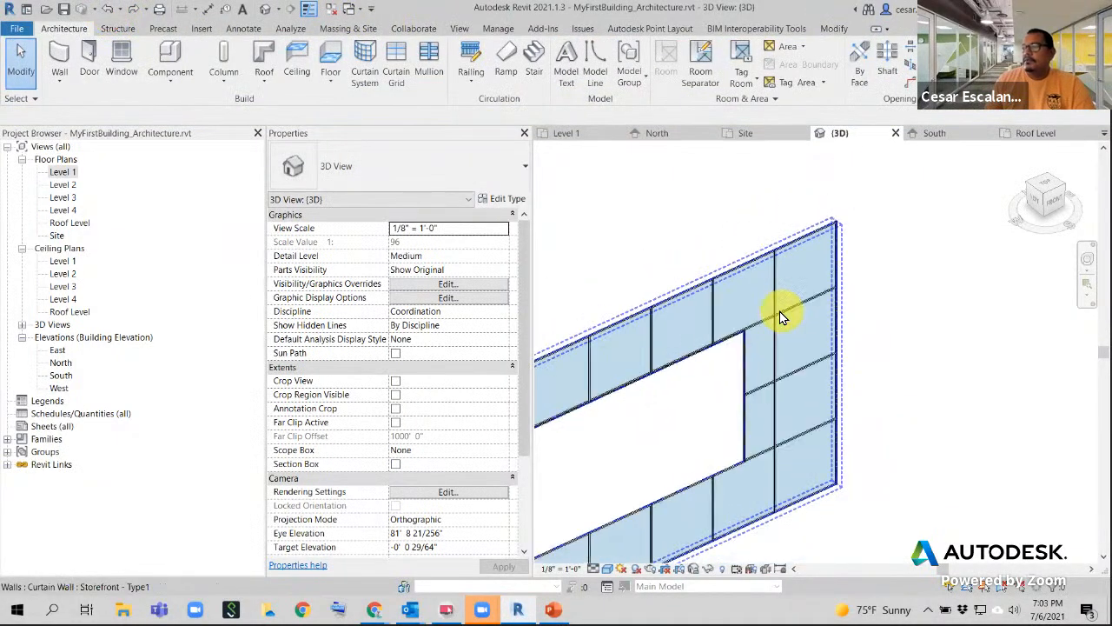
{"action": "scroll", "coordinate": [779, 311], "scroll_direction": "down", "scroll_amount": 2}
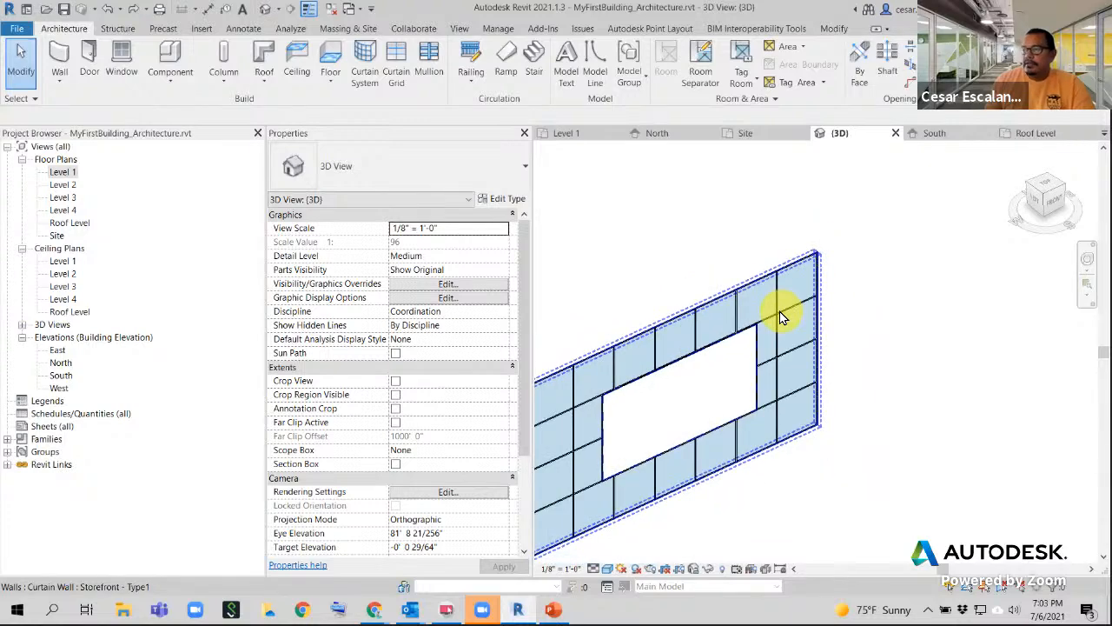
{"action": "middle_click_drag", "start_coordinate": [777, 311], "coordinate": [908, 224]}
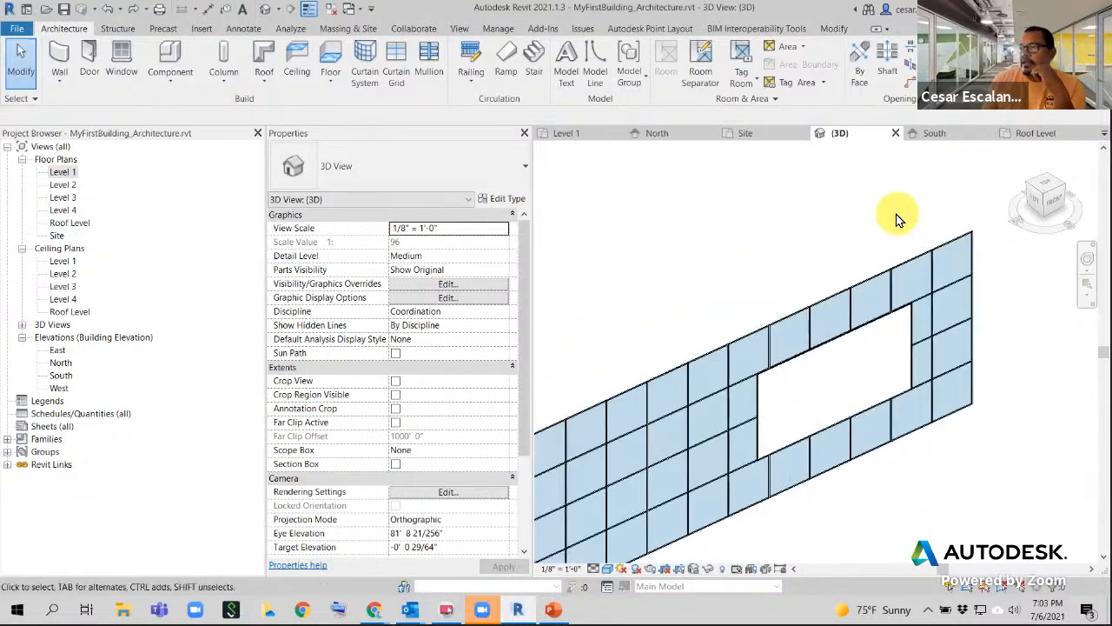
{"action": "scroll", "coordinate": [884, 226], "scroll_direction": "down", "scroll_amount": 2}
{"action": "middle_click_drag", "start_coordinate": [781, 263], "coordinate": [791, 227]}
{"action": "scroll", "coordinate": [791, 228], "scroll_direction": "down", "scroll_amount": 2}
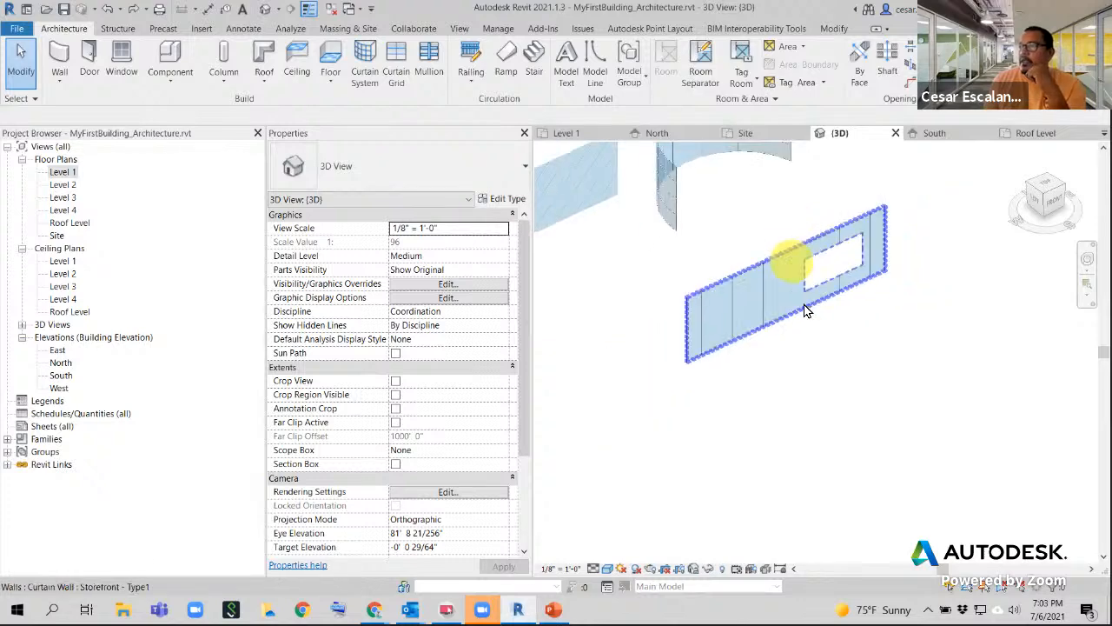
{"action": "middle_click_drag", "start_coordinate": [840, 359], "coordinate": [829, 508]}
{"action": "scroll", "coordinate": [819, 482], "scroll_direction": "down", "scroll_amount": 1}
{"action": "scroll", "coordinate": [821, 482], "scroll_direction": "down", "scroll_amount": 1}
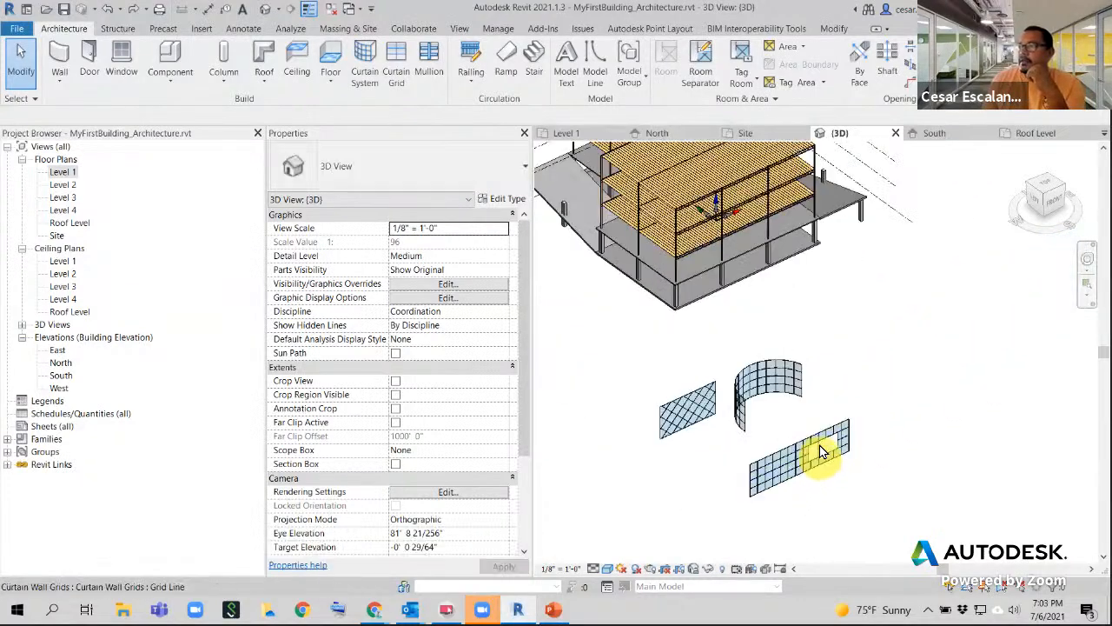
{"action": "middle_click_drag", "start_coordinate": [770, 286], "coordinate": [791, 410]}
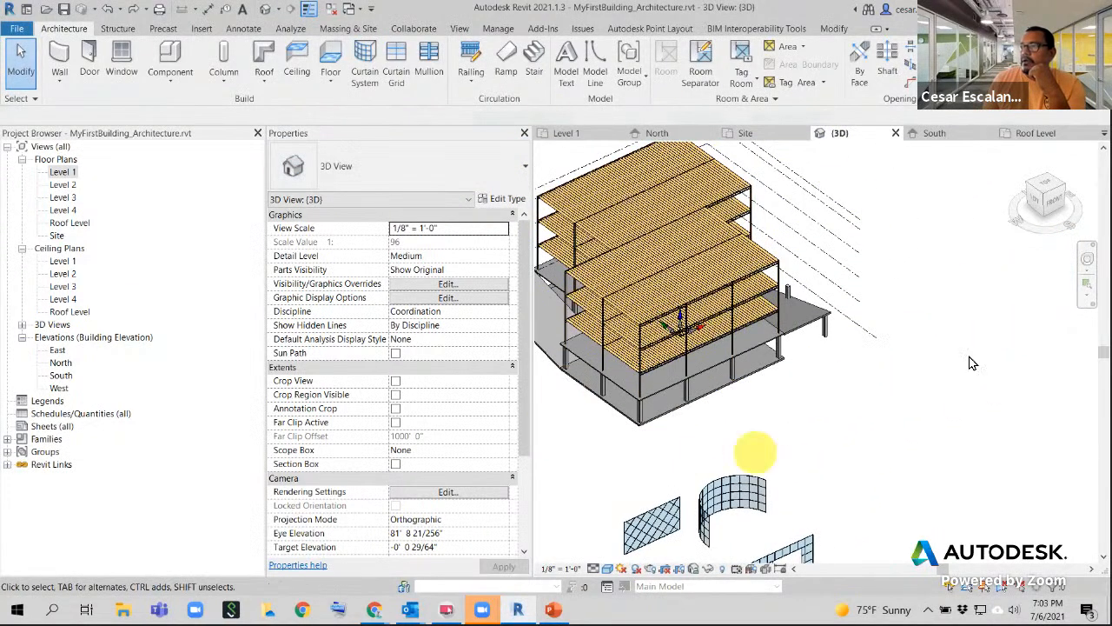
{"action": "middle_click_drag", "start_coordinate": [837, 360], "coordinate": [876, 203]}
{"action": "scroll", "coordinate": [827, 442], "scroll_direction": "up", "scroll_amount": 3}
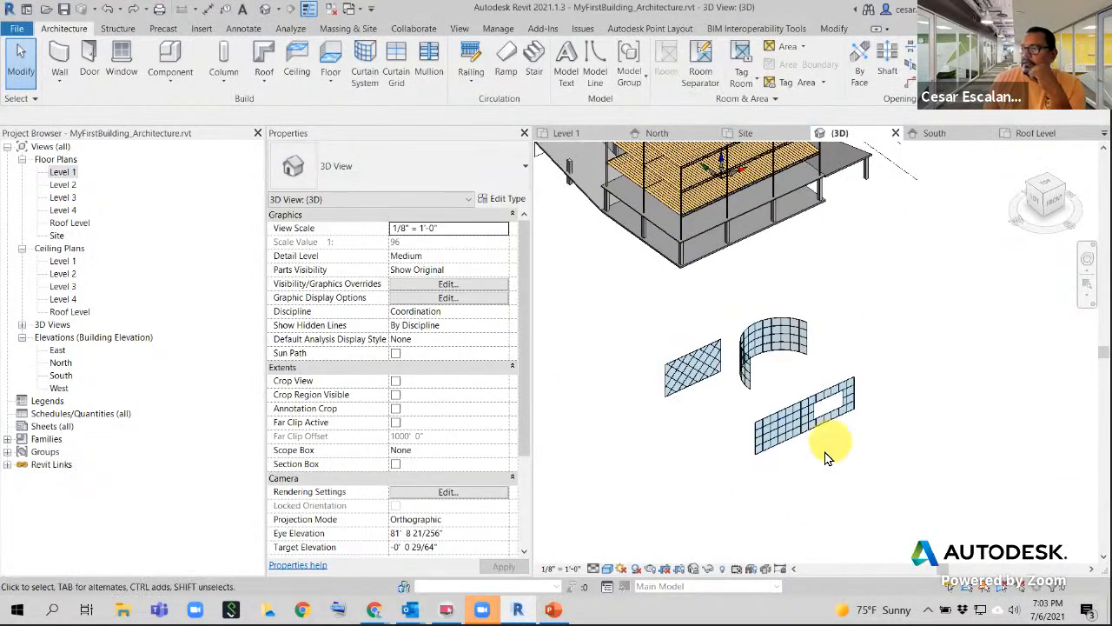
{"action": "middle_click_drag", "start_coordinate": [806, 442], "coordinate": [830, 406]}
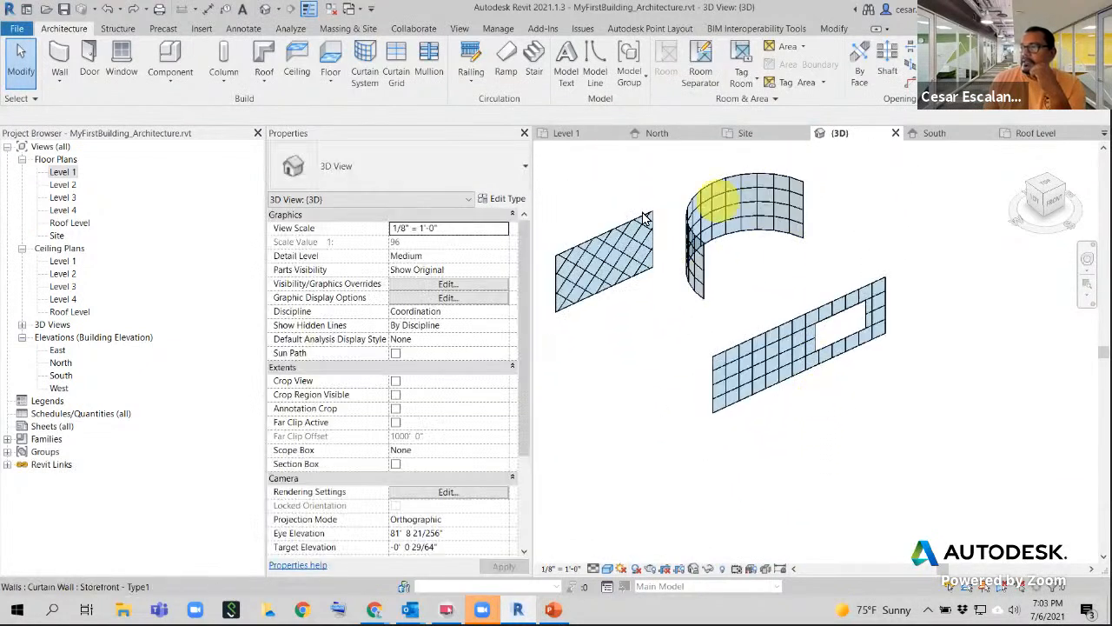
- Select the diagonal-grid curtain wall on the left, then deselect it
{"action": "left_click", "coordinate": [571, 246]}
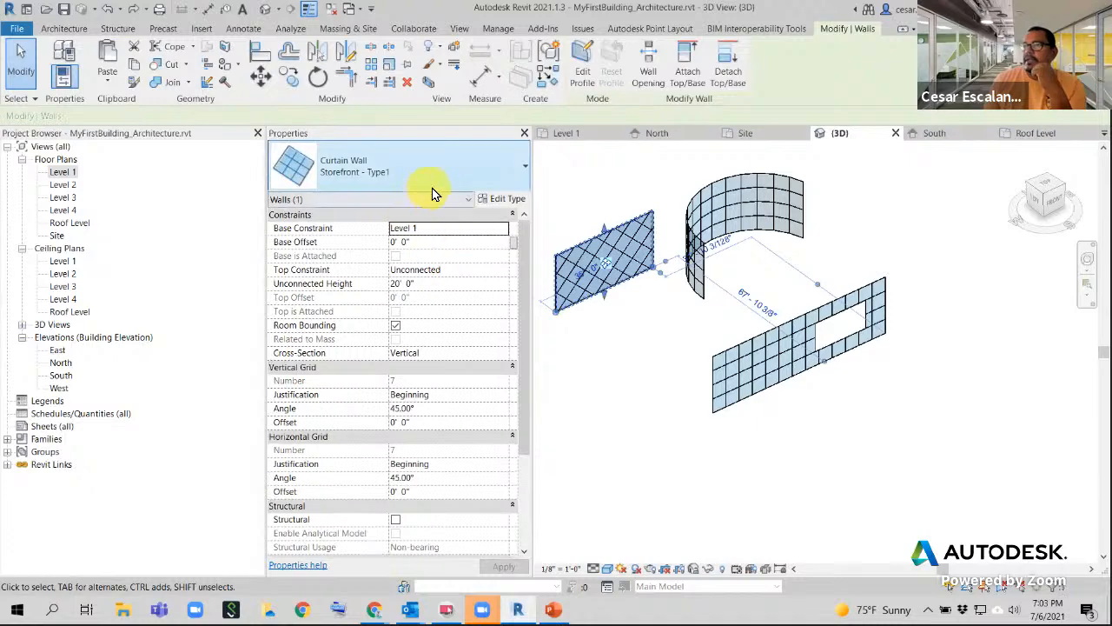
{"action": "mouse_move", "coordinate": [900, 473]}
{"action": "middle_mouse_down"}
{"action": "mouse_move", "coordinate": [875, 330]}
{"action": "mouse_move", "coordinate": [850, 405]}
{"action": "middle_mouse_up"}
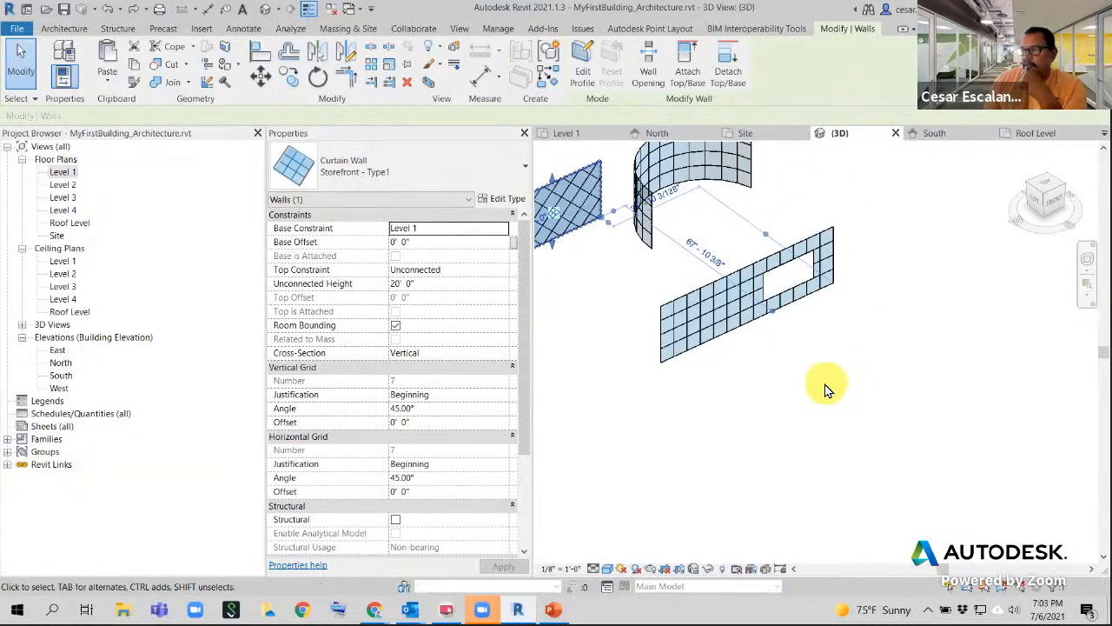
{"action": "scroll", "coordinate": [826, 390], "scroll_direction": "down", "scroll_amount": 1}
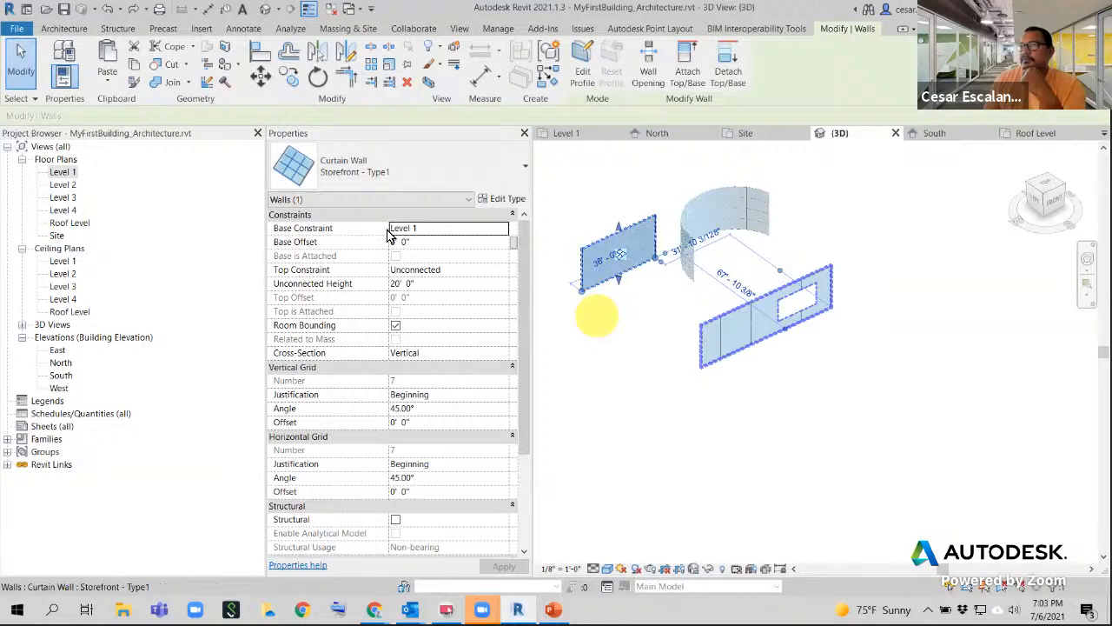
{"action": "left_click", "coordinate": [663, 401]}
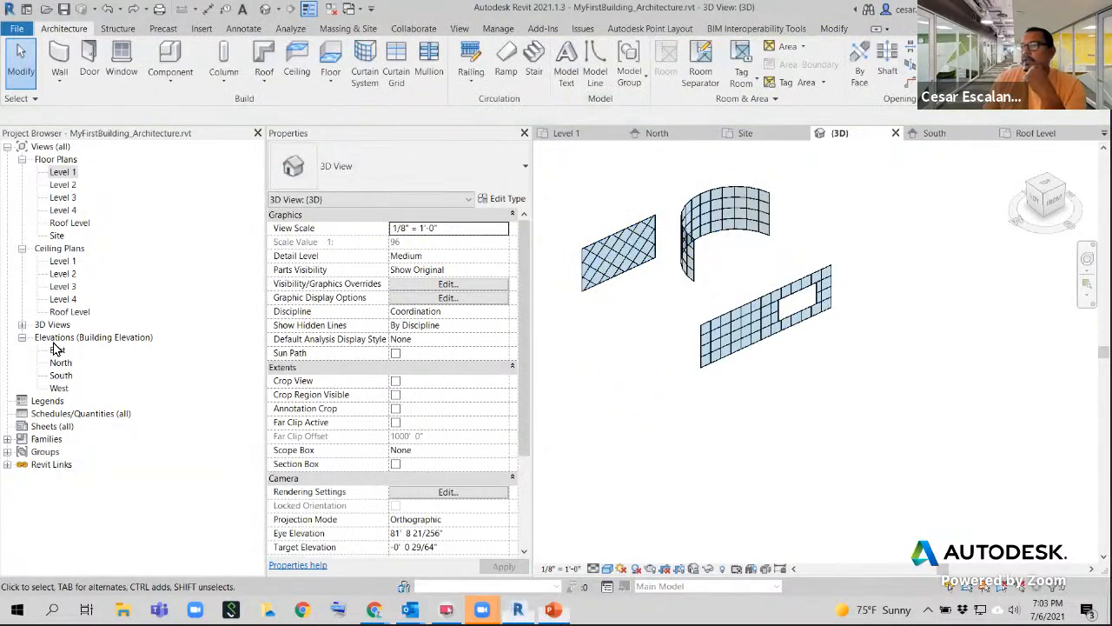
{"action": "left_click_drag", "start_coordinate": [752, 65], "coordinate": [756, 35]}
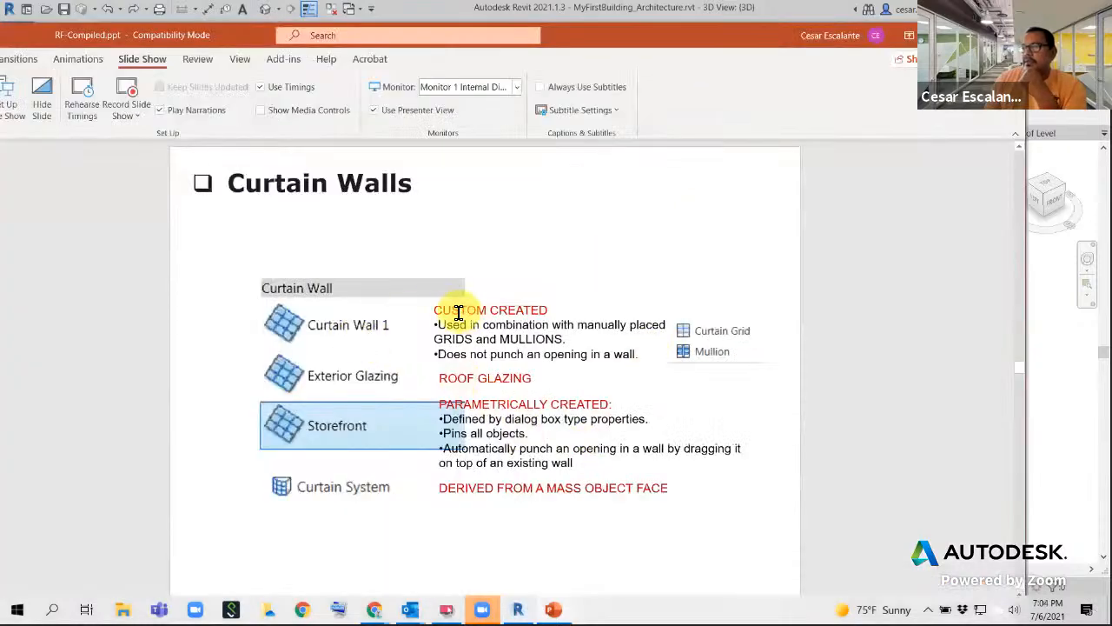
{"action": "left_click_drag", "start_coordinate": [437, 310], "coordinate": [630, 364]}
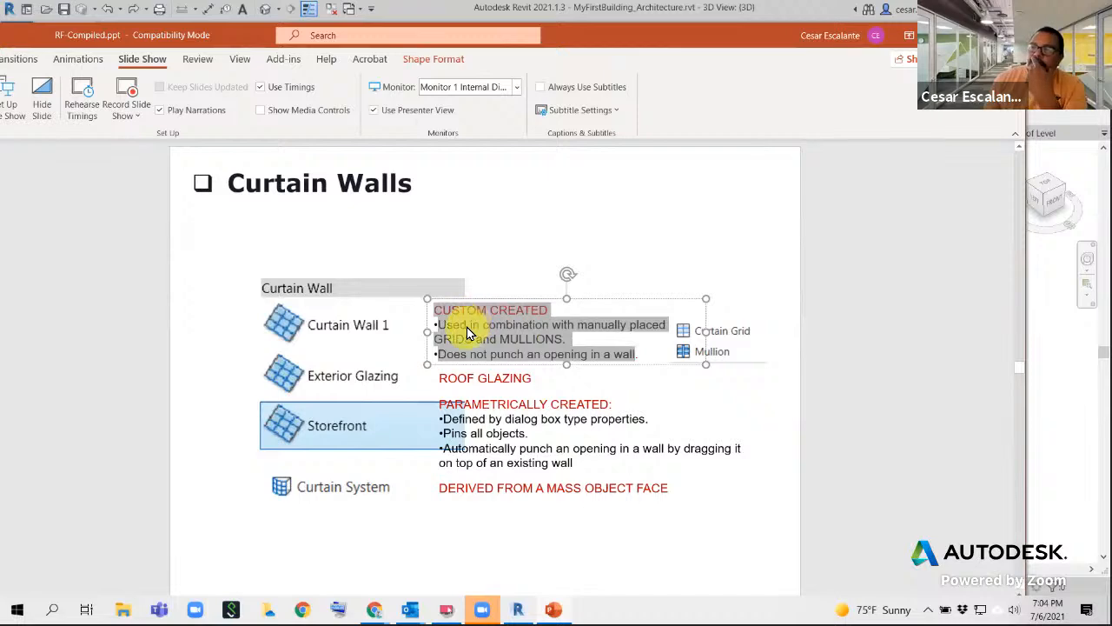
{"action": "left_click_drag", "start_coordinate": [676, 39], "coordinate": [2, 61]}
{"action": "scroll", "coordinate": [699, 400], "scroll_direction": "down", "scroll_amount": 2}
{"action": "left_click", "coordinate": [737, 471]}
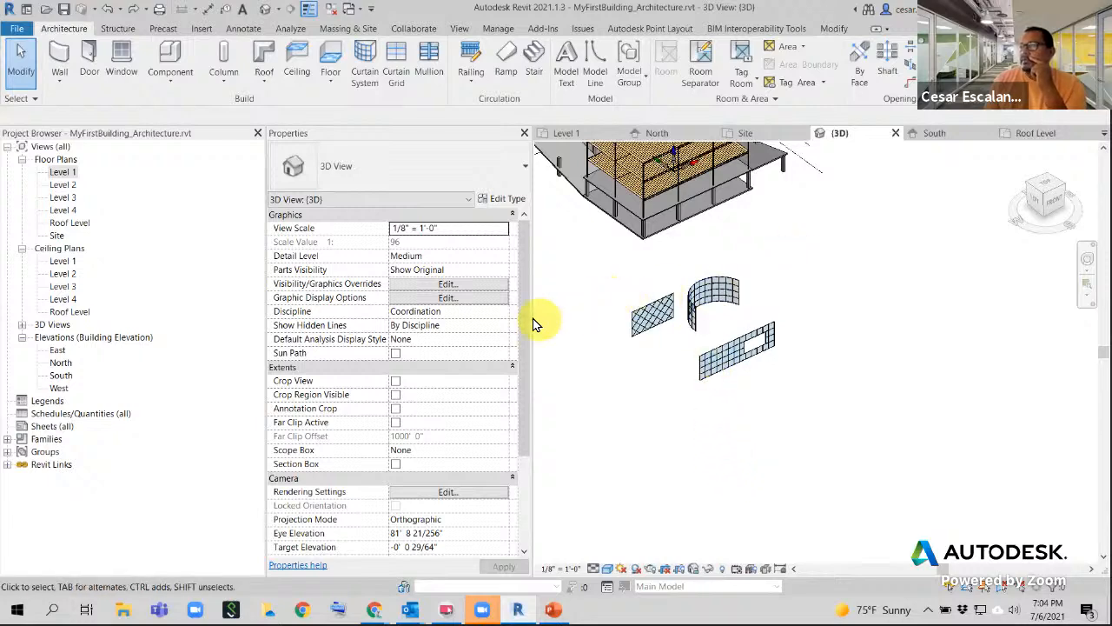
- Save the project, then select the linked MyFirstBuilding_Structure.rvt model
{"action": "left_click", "coordinate": [17, 28]}
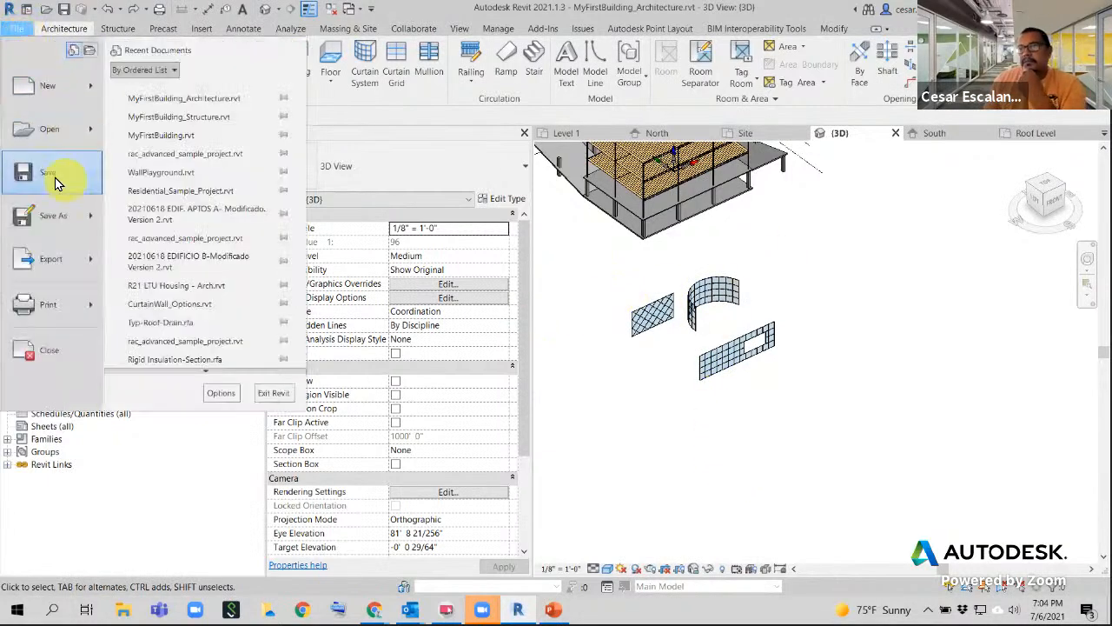
{"action": "left_click", "coordinate": [55, 183]}
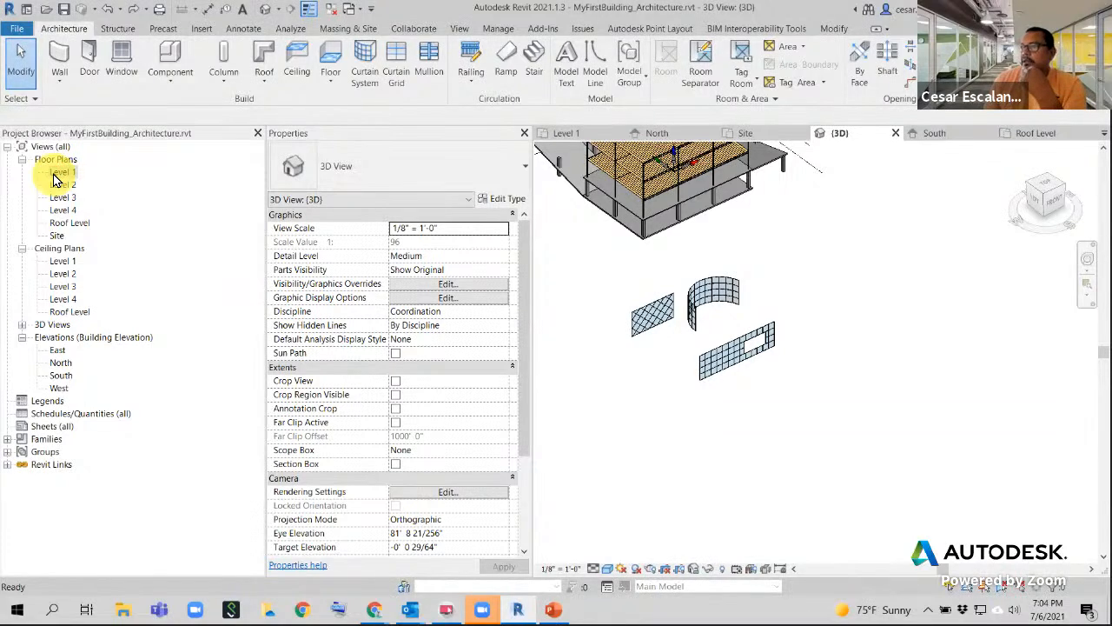
{"action": "left_click", "coordinate": [19, 31]}
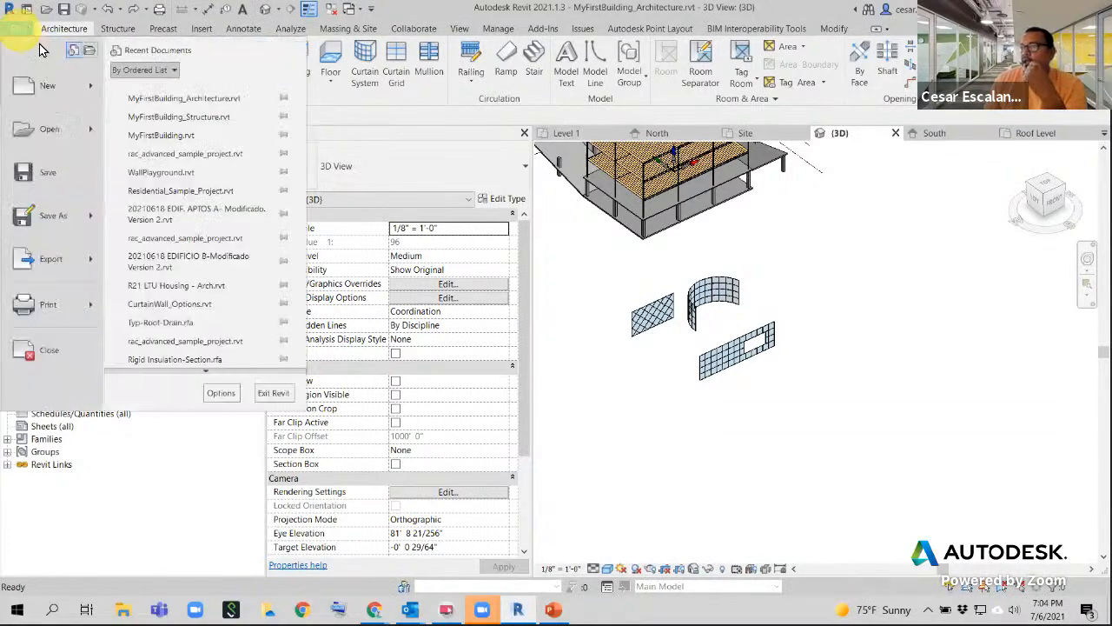
{"action": "left_click", "coordinate": [648, 291]}
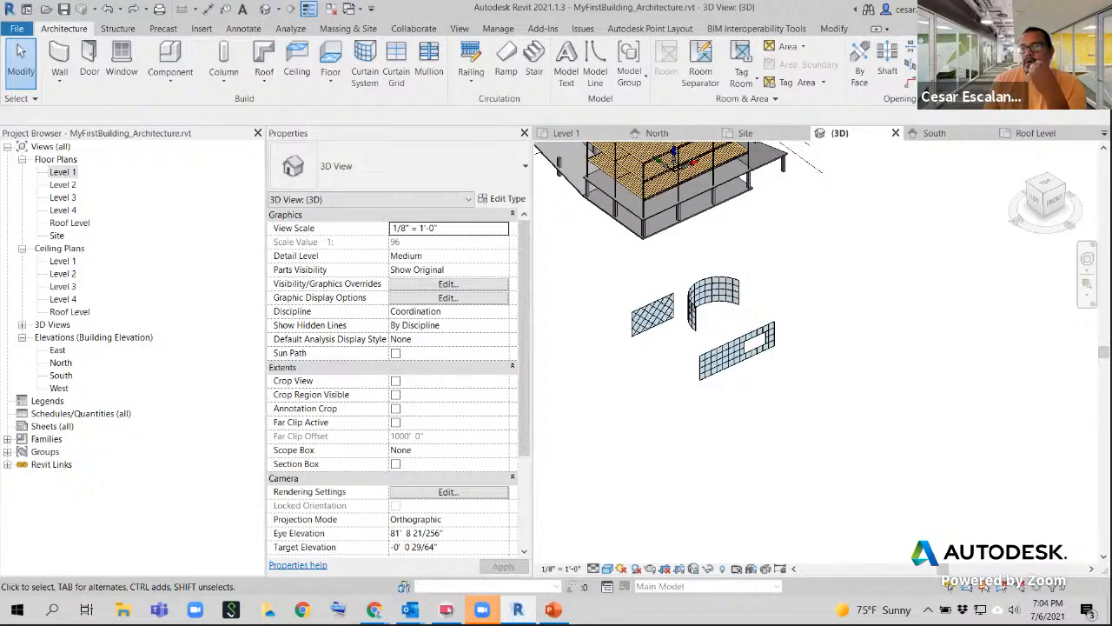
{"action": "scroll", "coordinate": [775, 469], "scroll_direction": "down", "scroll_amount": 3}
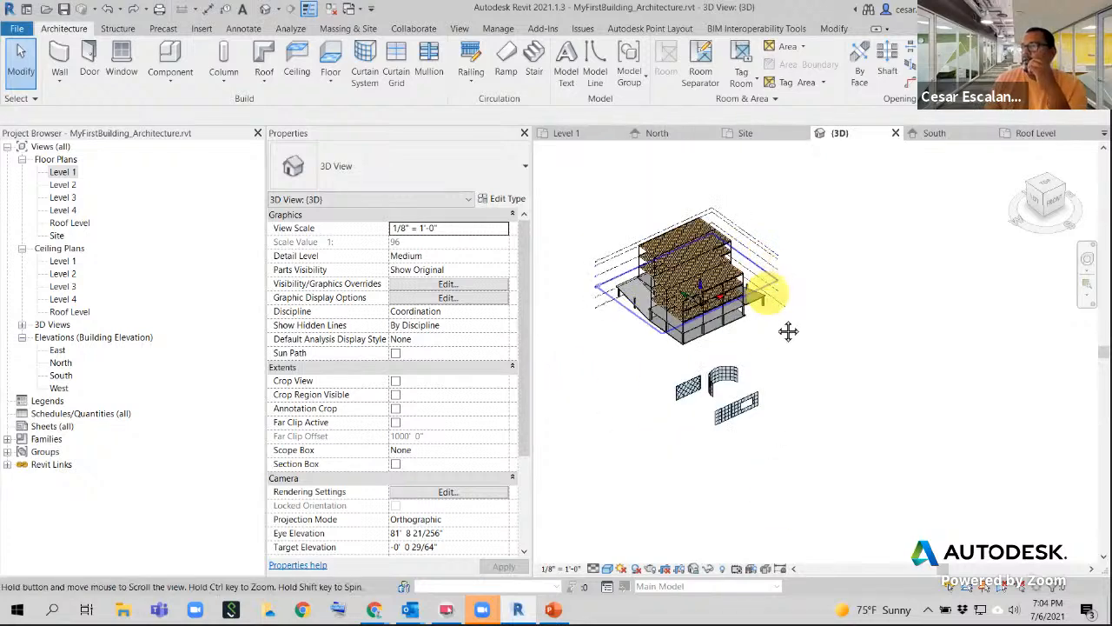
{"action": "left_click", "coordinate": [730, 329]}
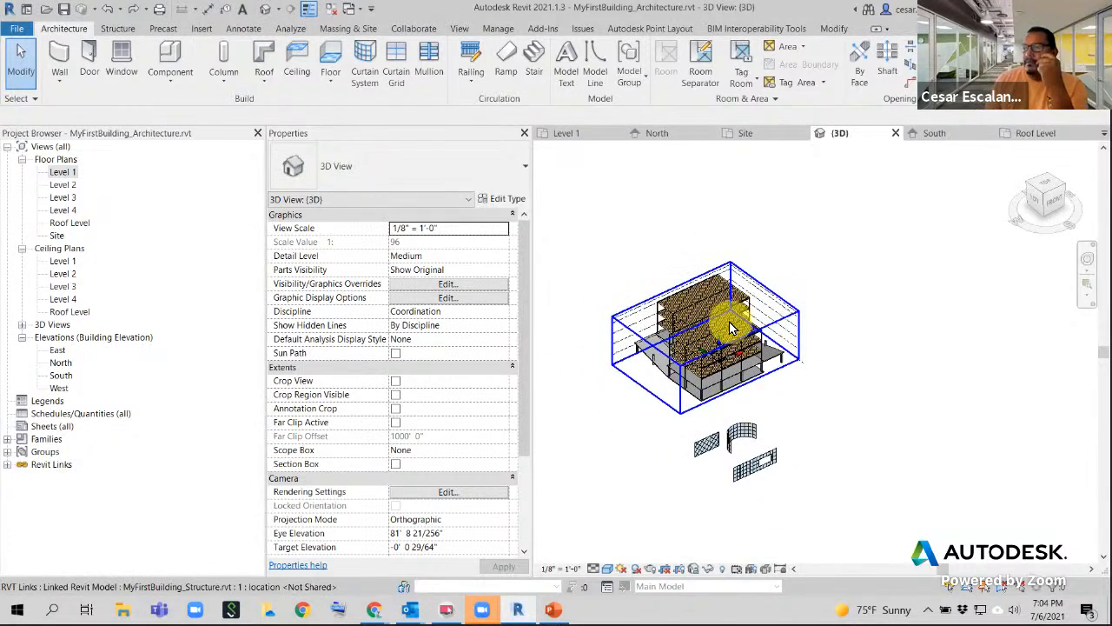